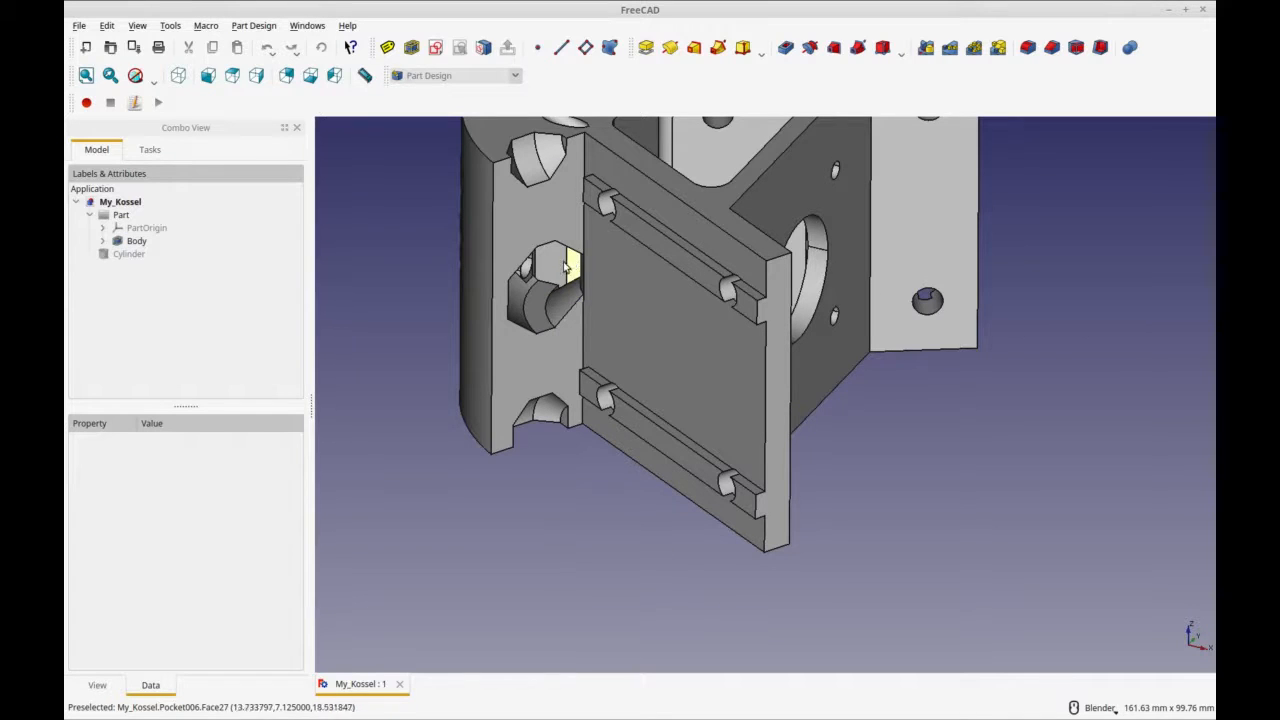
Step: Inspect the Kossel bracket from several angles, including its slotted side plate, motor mounting plate and top face
{"action": "middle_click_drag", "start_coordinate": [552, 367], "coordinate": [553, 378]}
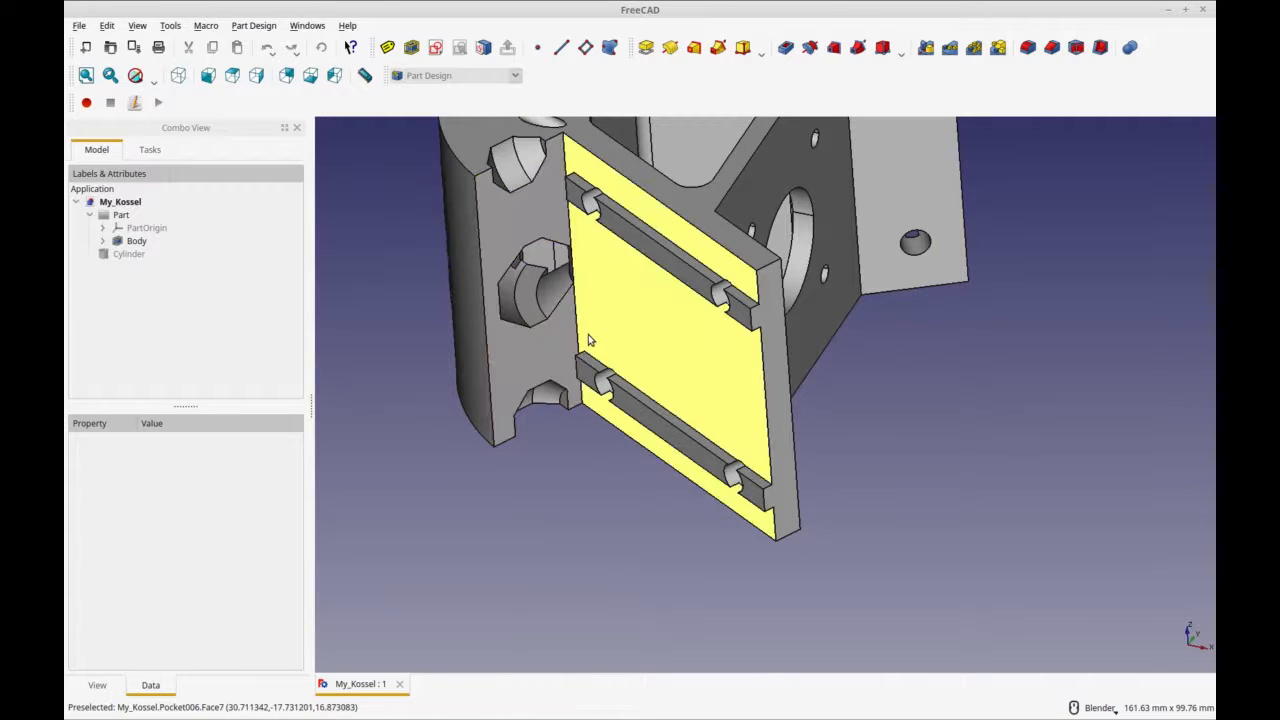
{"action": "middle_click_drag", "start_coordinate": [557, 331], "coordinate": [598, 395], "text": "shift"}
{"action": "middle_click_drag", "start_coordinate": [663, 289], "coordinate": [674, 340]}
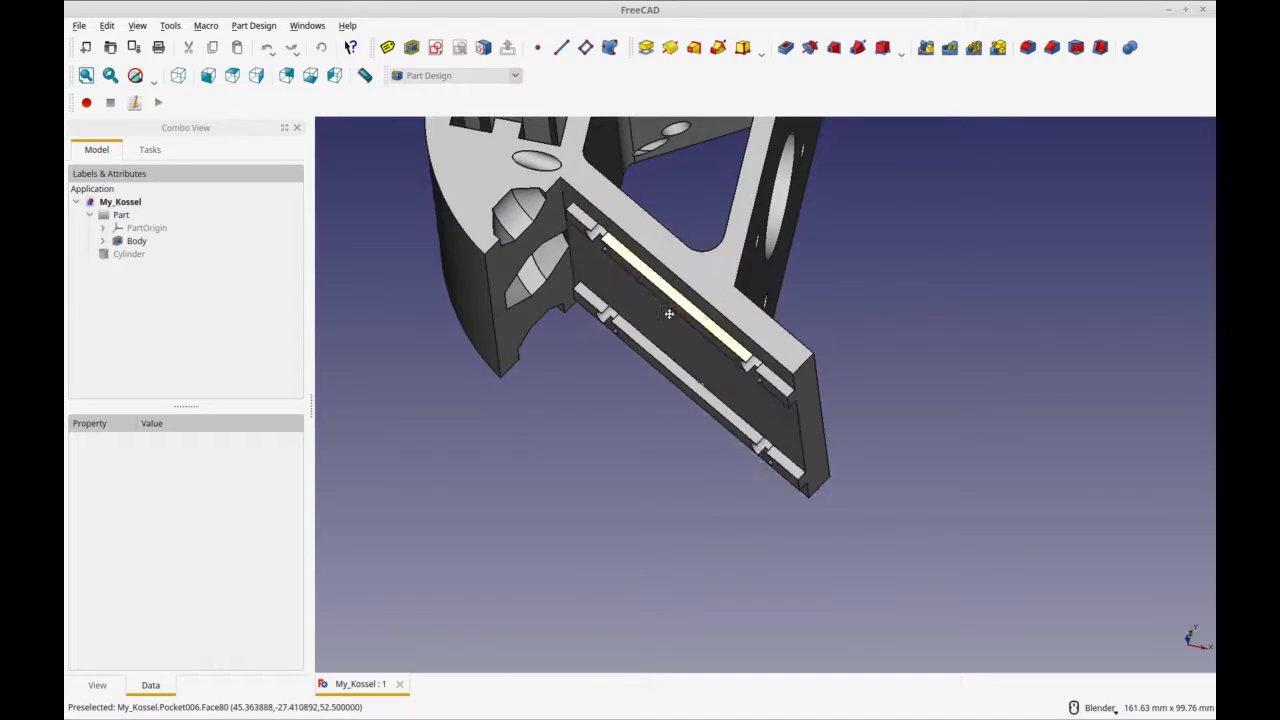
{"action": "middle_click_drag", "start_coordinate": [626, 256], "coordinate": [711, 427], "text": "shift"}
{"action": "mouse_move", "coordinate": [687, 363]}
{"action": "middle_mouse_down"}
{"action": "mouse_move", "coordinate": [700, 426]}
{"action": "mouse_move", "coordinate": [711, 364]}
{"action": "middle_mouse_up"}
{"action": "mouse_move", "coordinate": [848, 378]}
{"action": "middle_mouse_down"}
{"action": "mouse_move", "coordinate": [987, 355]}
{"action": "mouse_move", "coordinate": [898, 451]}
{"action": "mouse_move", "coordinate": [1059, 320]}
{"action": "mouse_move", "coordinate": [771, 383]}
{"action": "mouse_move", "coordinate": [860, 390]}
{"action": "mouse_move", "coordinate": [922, 367]}
{"action": "mouse_move", "coordinate": [814, 443]}
{"action": "mouse_move", "coordinate": [837, 380]}
{"action": "middle_mouse_up"}
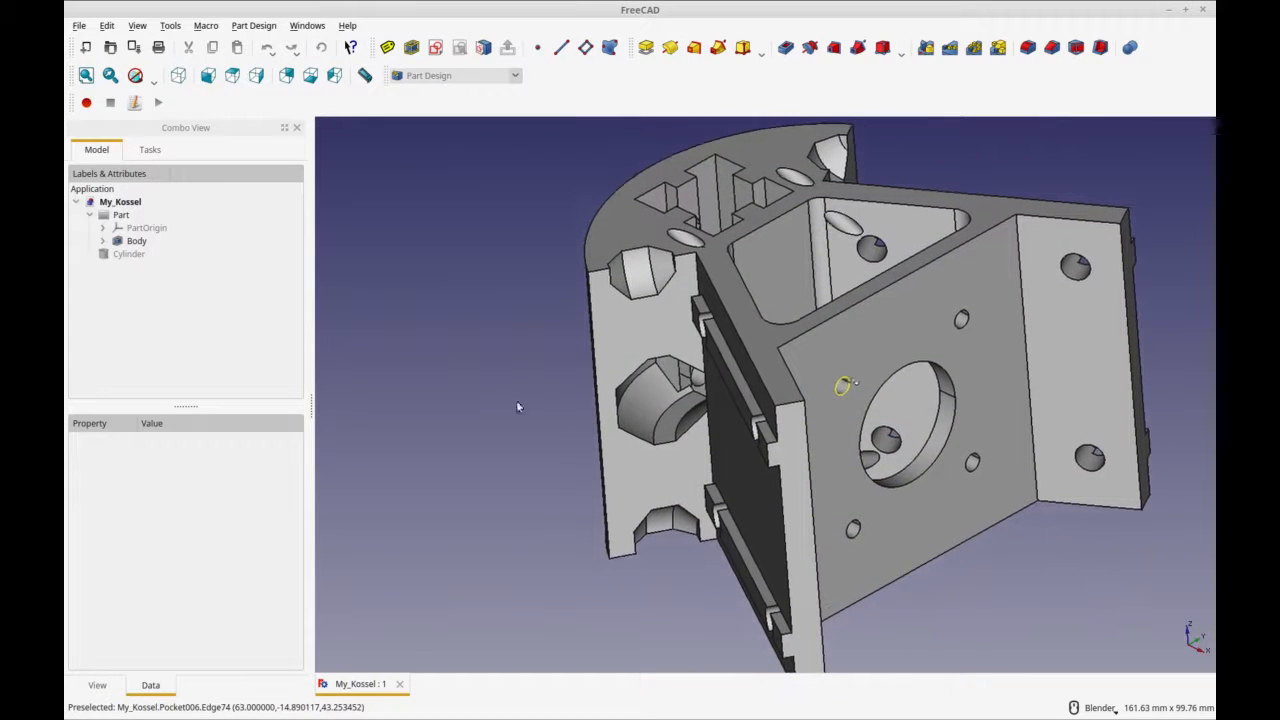
Step: Expand the body's feature history and examine Mirrored005, Mirrored004 and Pocket006 on the model
{"action": "left_click", "coordinate": [102, 241]}
{"action": "left_click_drag", "start_coordinate": [298, 240], "coordinate": [305, 398]}
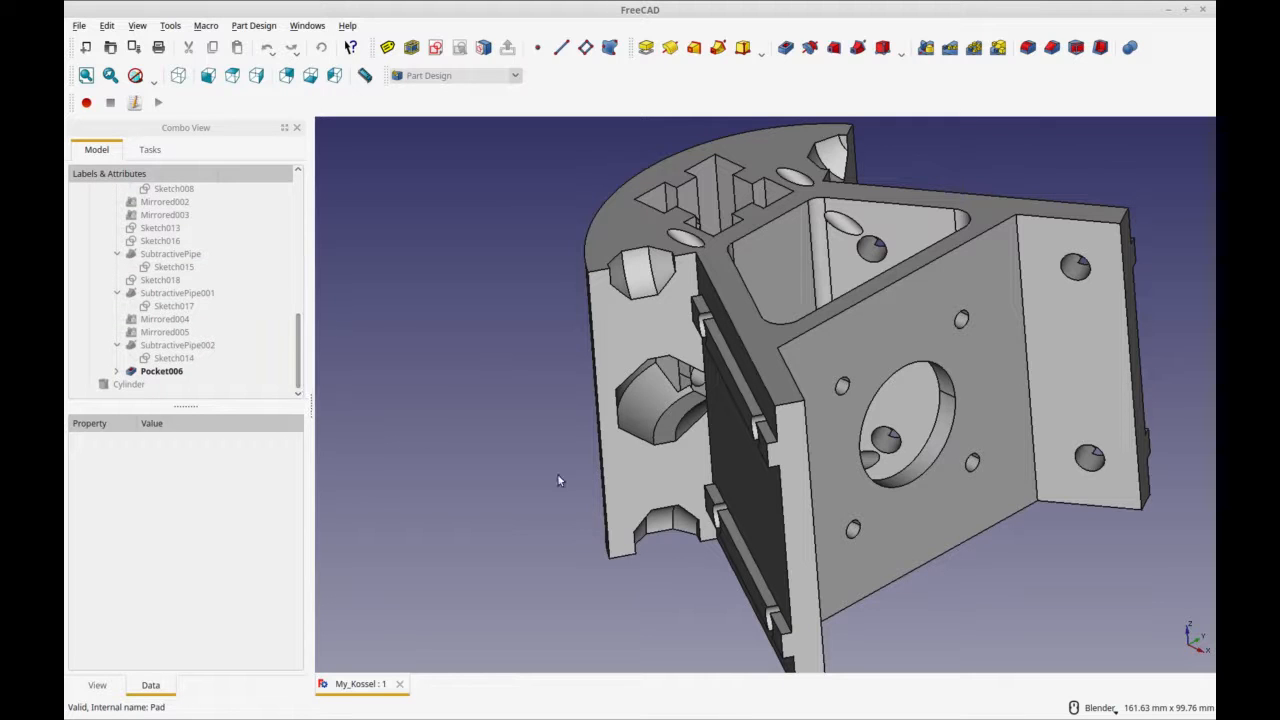
{"action": "left_click", "coordinate": [193, 333]}
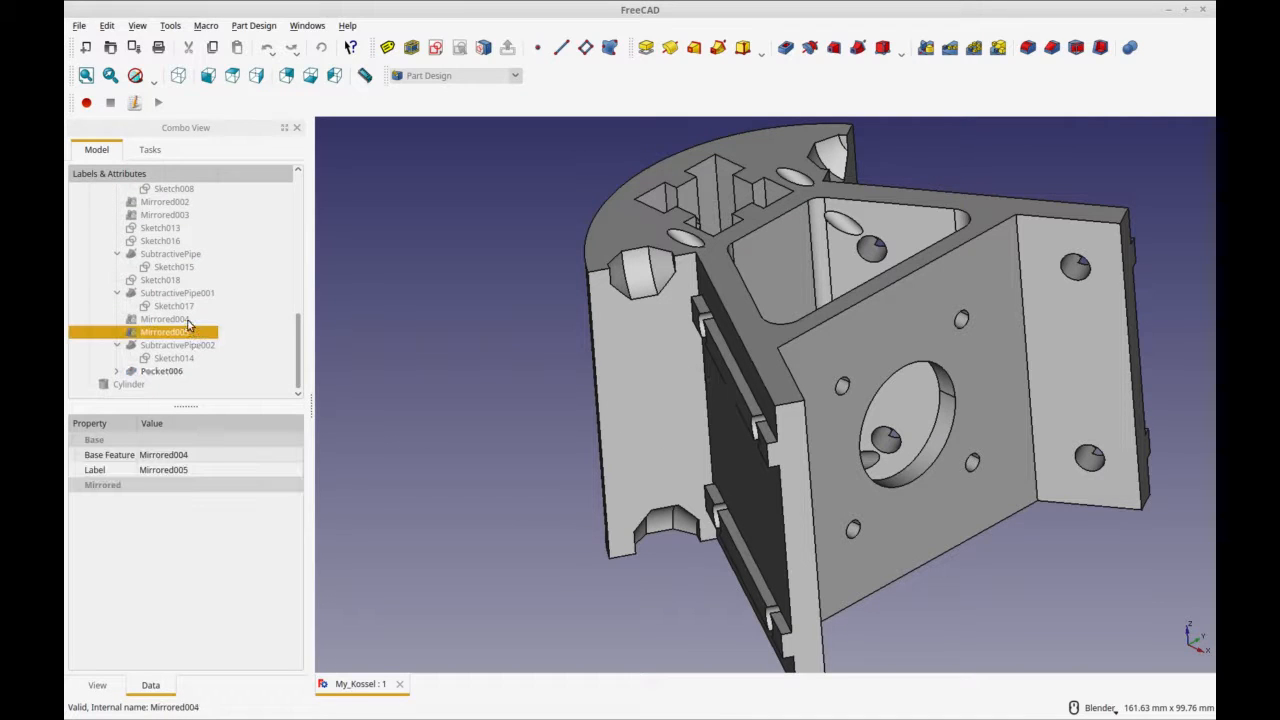
{"action": "left_click", "coordinate": [190, 319]}
{"action": "middle_click_drag", "start_coordinate": [660, 400], "coordinate": [707, 398]}
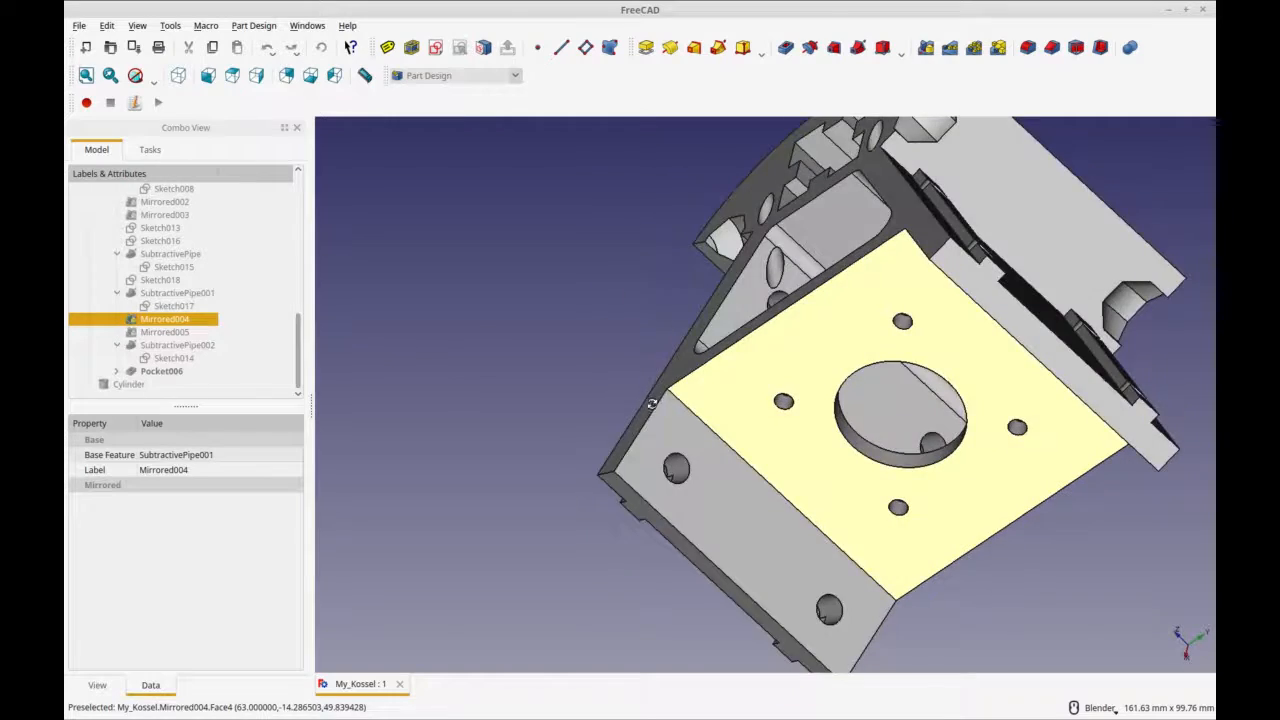
{"action": "left_click", "coordinate": [170, 371]}
{"action": "middle_click_drag", "start_coordinate": [557, 491], "coordinate": [729, 489]}
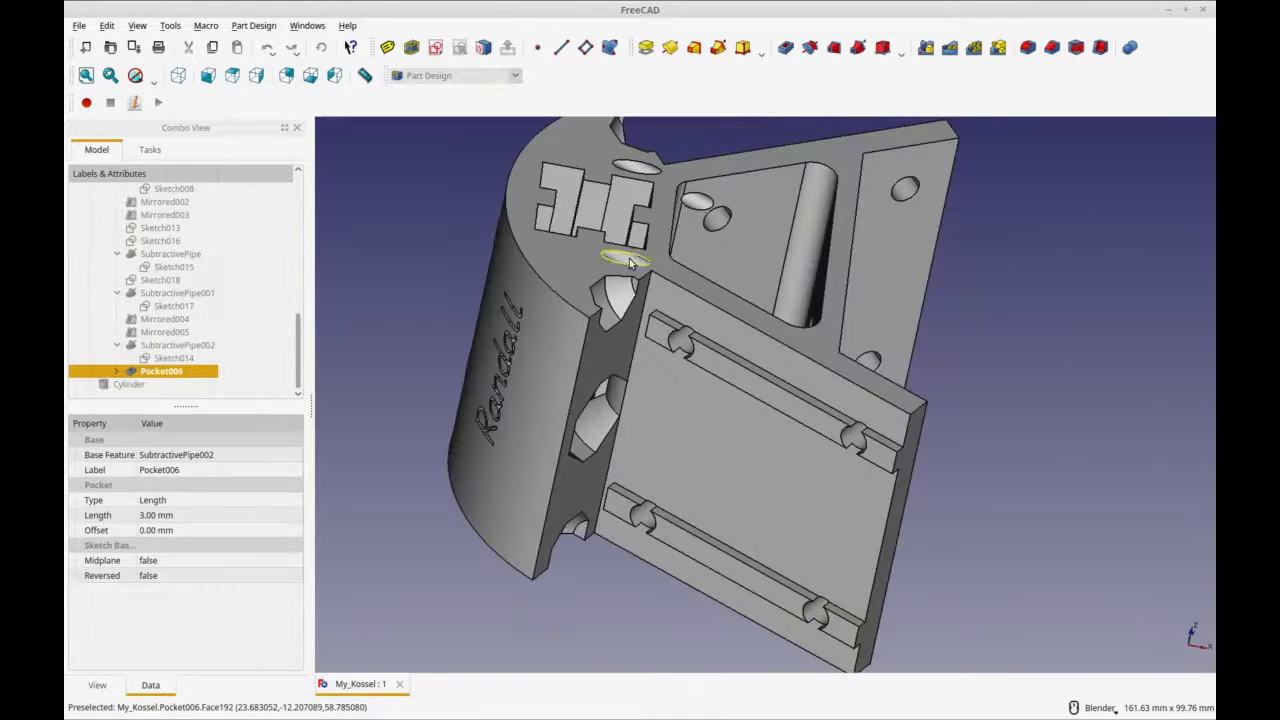
{"action": "middle_click_drag", "start_coordinate": [770, 395], "coordinate": [807, 446]}
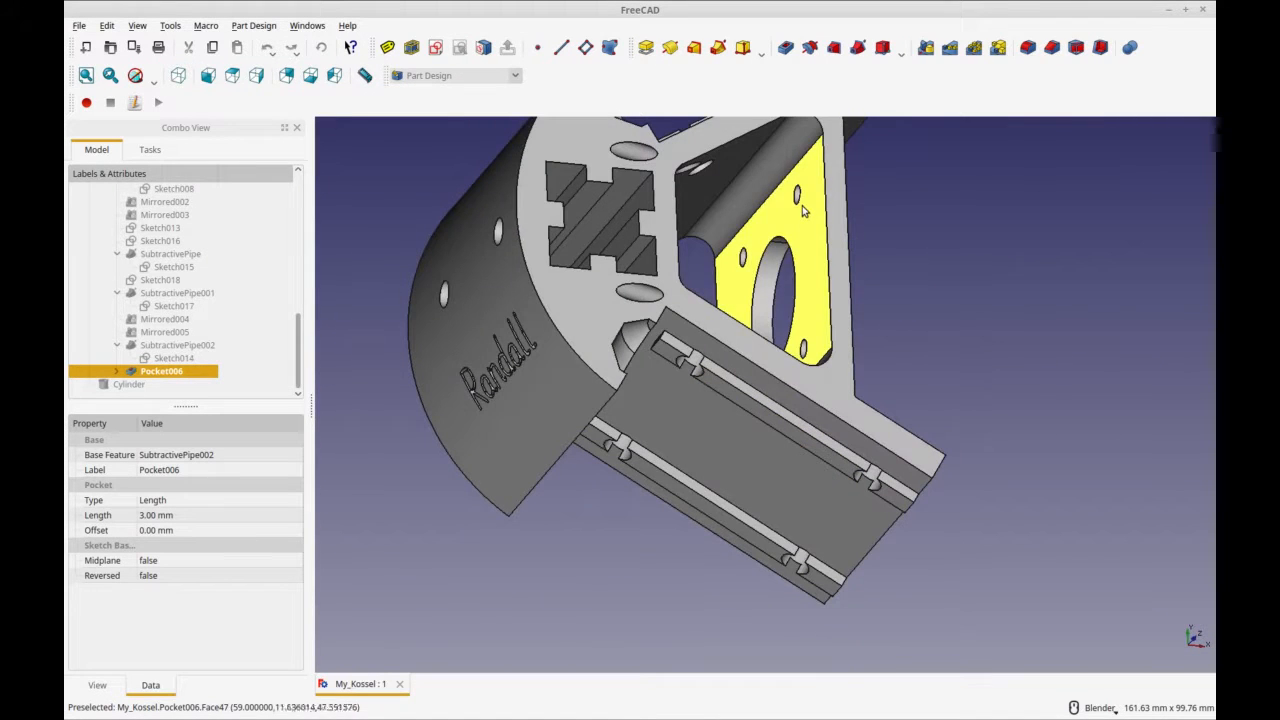
{"action": "middle_click_drag", "start_coordinate": [726, 493], "coordinate": [547, 364]}
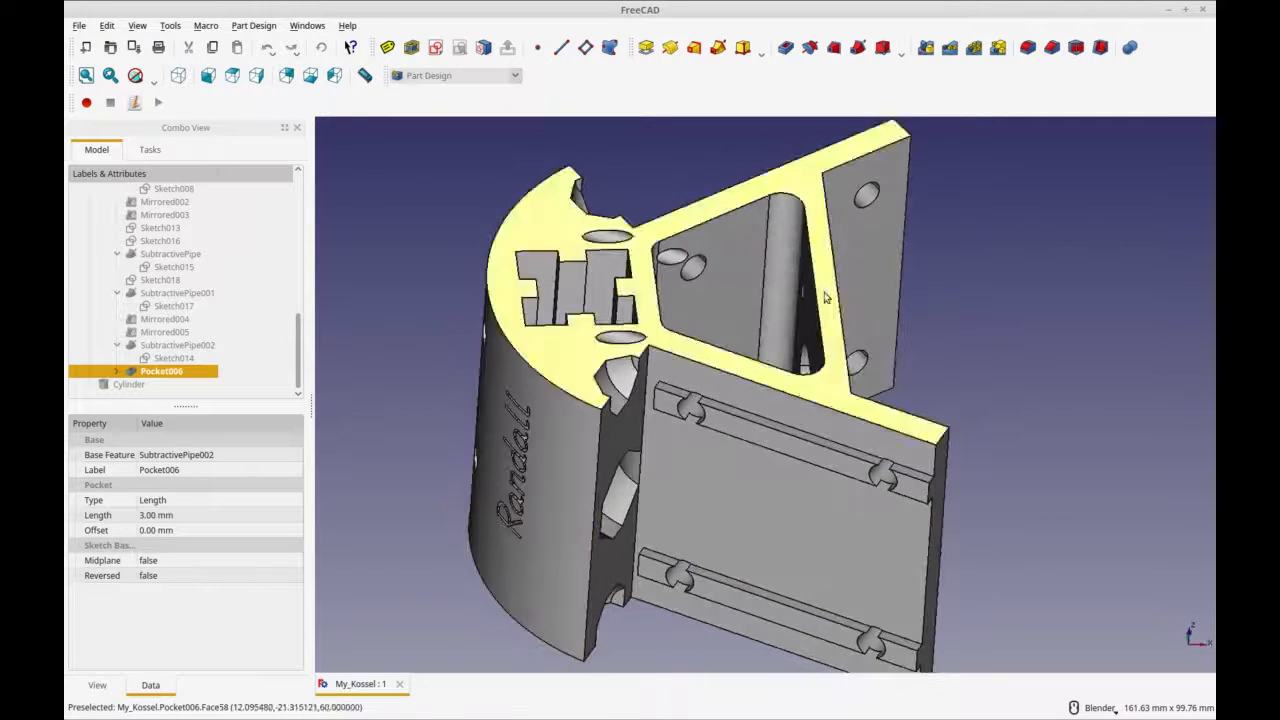
Step: Fillet the vertical corner edge between the motor plate and the far side plate with a 6 mm radius
{"action": "middle_click_drag", "start_coordinate": [866, 272], "coordinate": [830, 283]}
{"action": "left_click", "coordinate": [862, 252]}
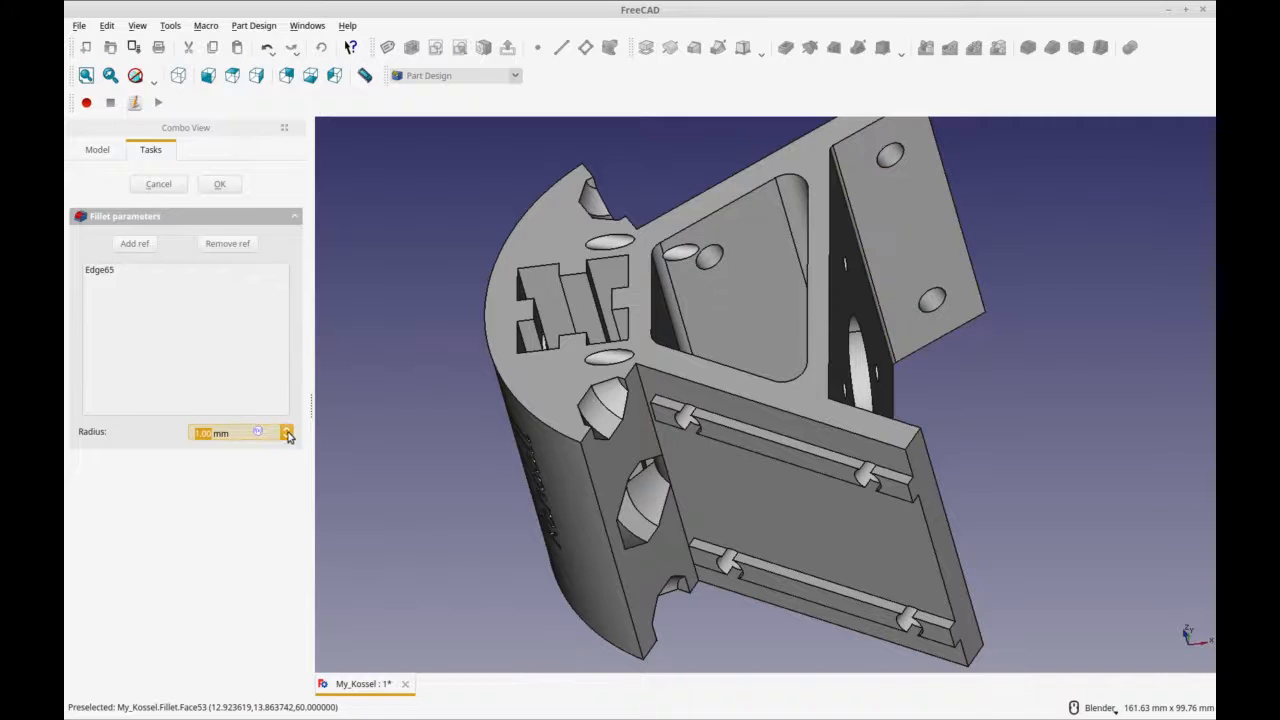
{"action": "key", "text": "BackSpace"}
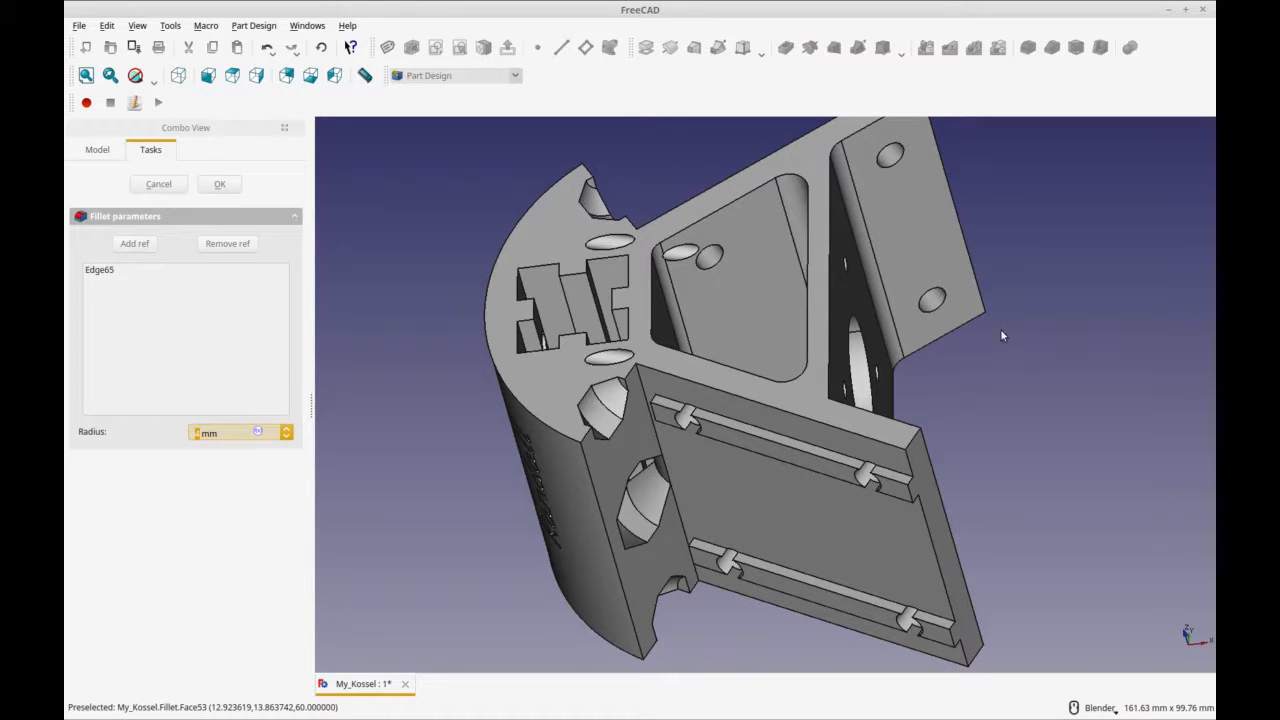
{"action": "type", "text": "6"}
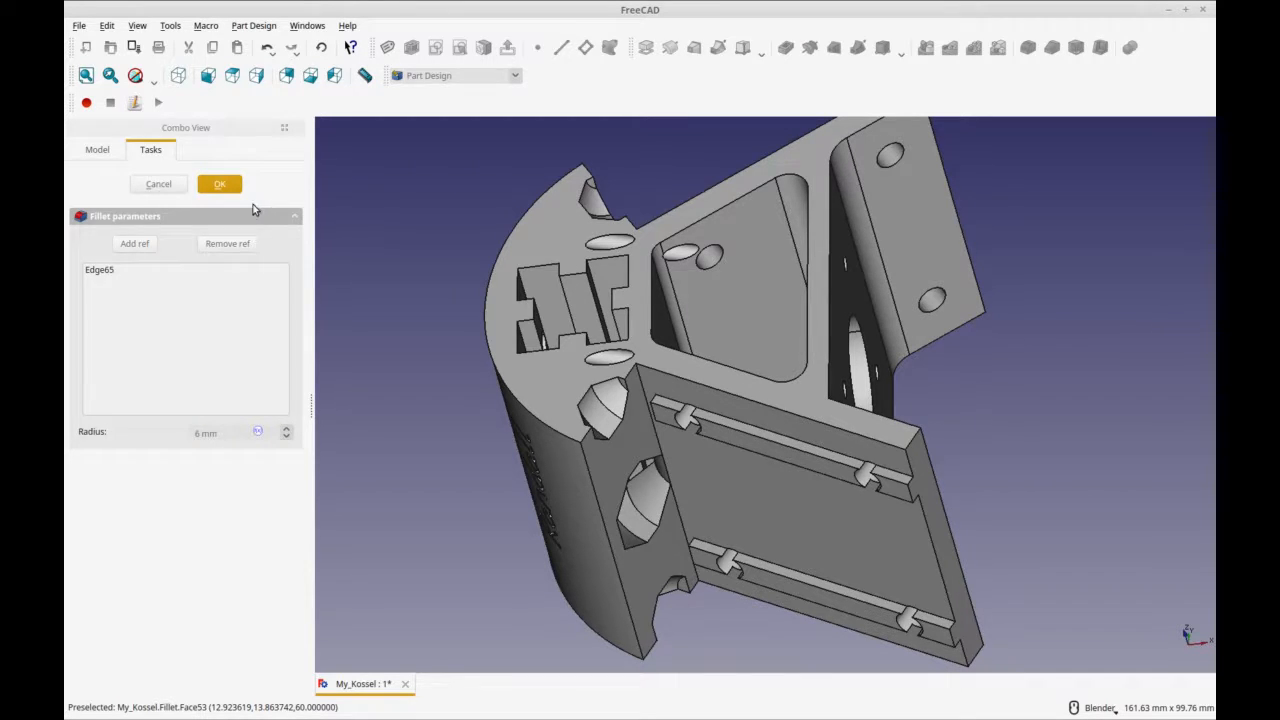
{"action": "left_click", "coordinate": [220, 184]}
Step: Open the first pad's base sketch for editing and examine its full profile
{"action": "middle_click_drag", "start_coordinate": [944, 350], "coordinate": [785, 366]}
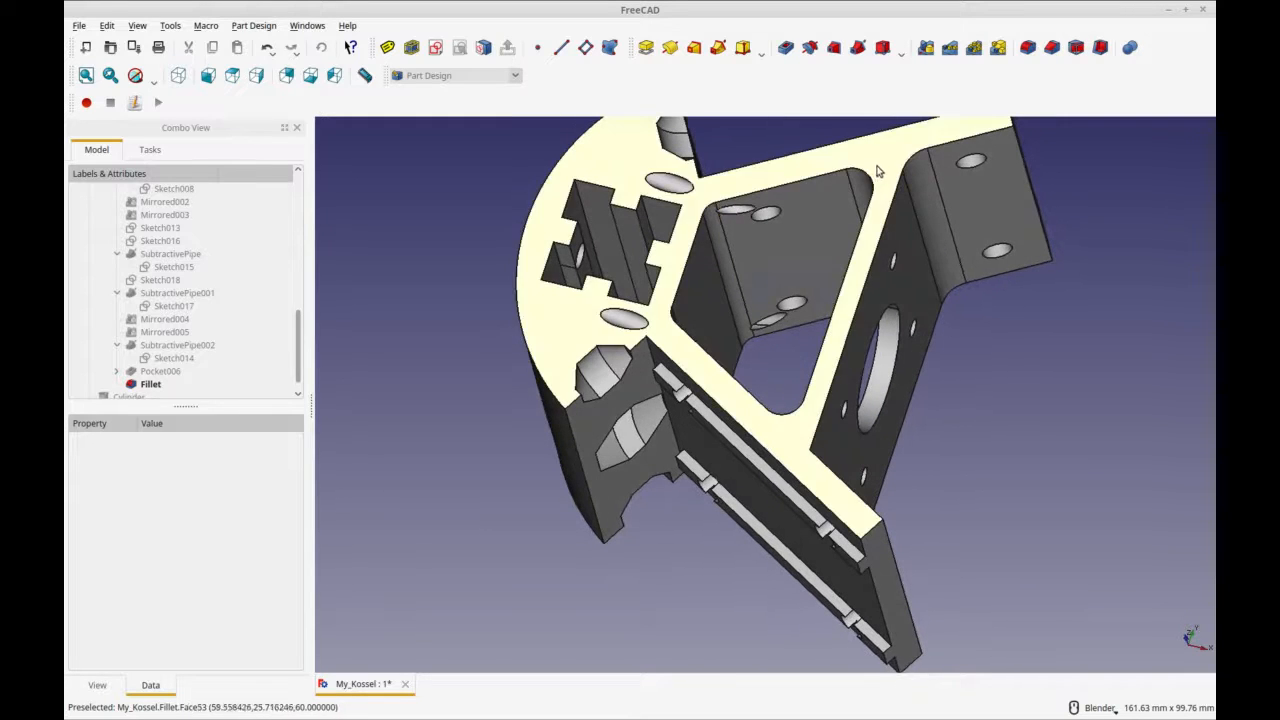
{"action": "left_click_drag", "start_coordinate": [297, 352], "coordinate": [300, 140]}
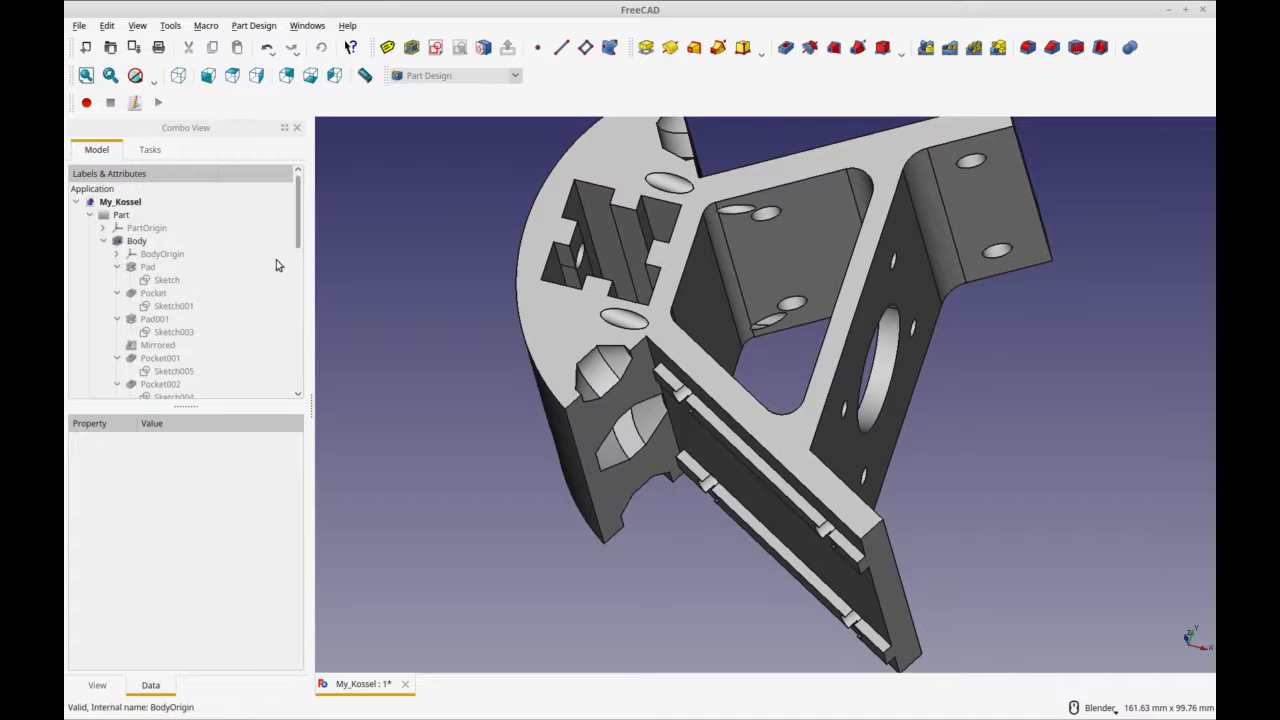
{"action": "left_click", "coordinate": [190, 280]}
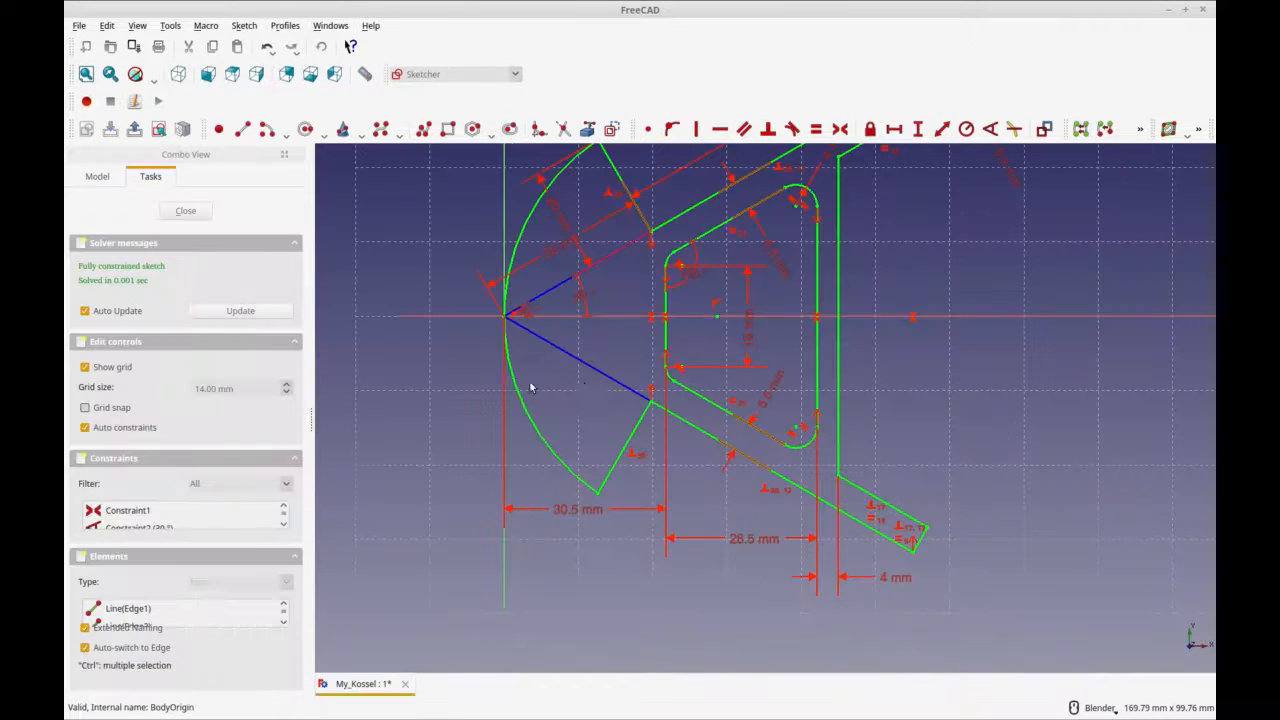
{"action": "mouse_move", "coordinate": [957, 345]}
{"action": "middle_mouse_down", "text": "shift"}
{"action": "mouse_move", "coordinate": [929, 465]}
{"action": "mouse_move", "coordinate": [955, 445]}
{"action": "middle_mouse_up", "text": "shift"}
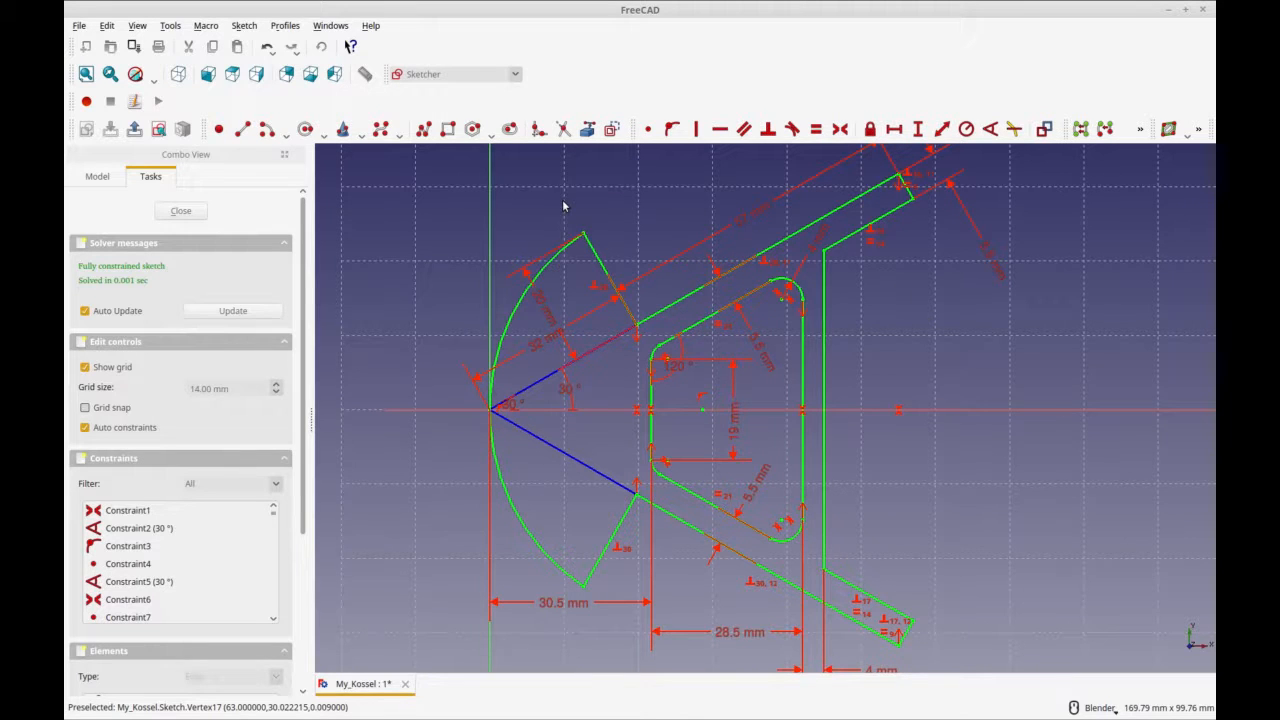
Step: View the program's version information and copy it to the clipboard
{"action": "left_click", "coordinate": [371, 27]}
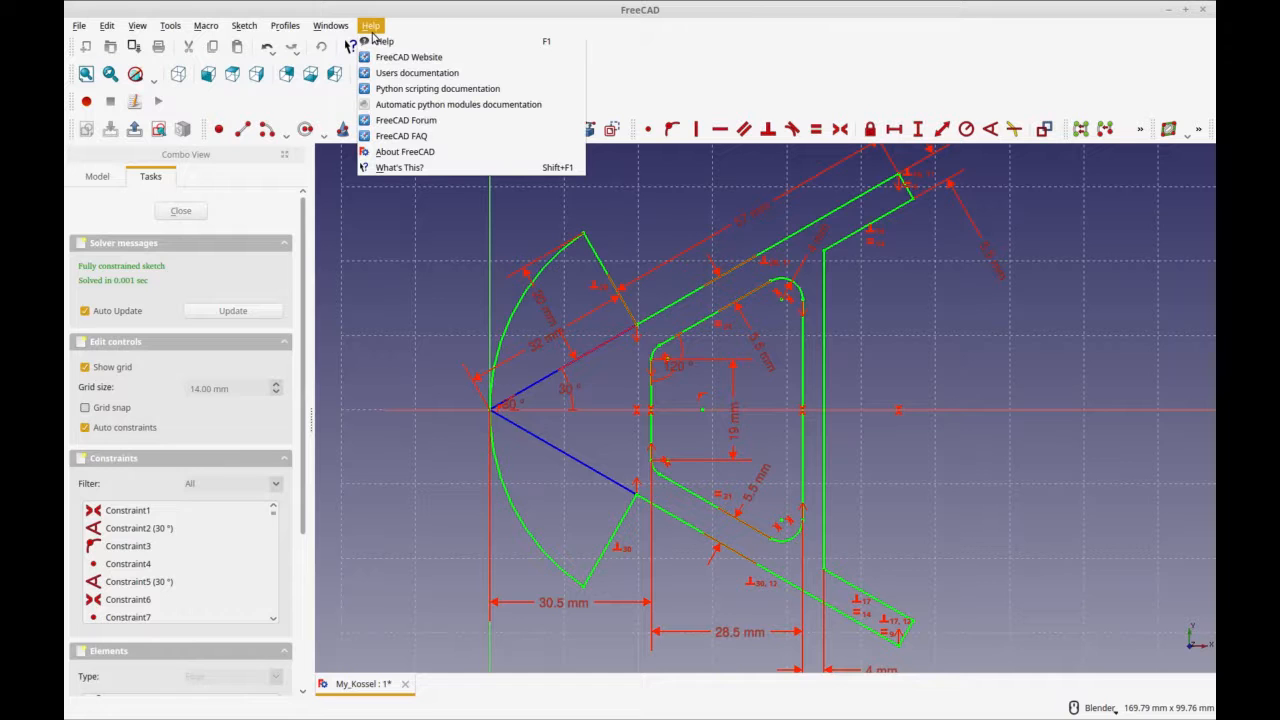
{"action": "left_click", "coordinate": [402, 152]}
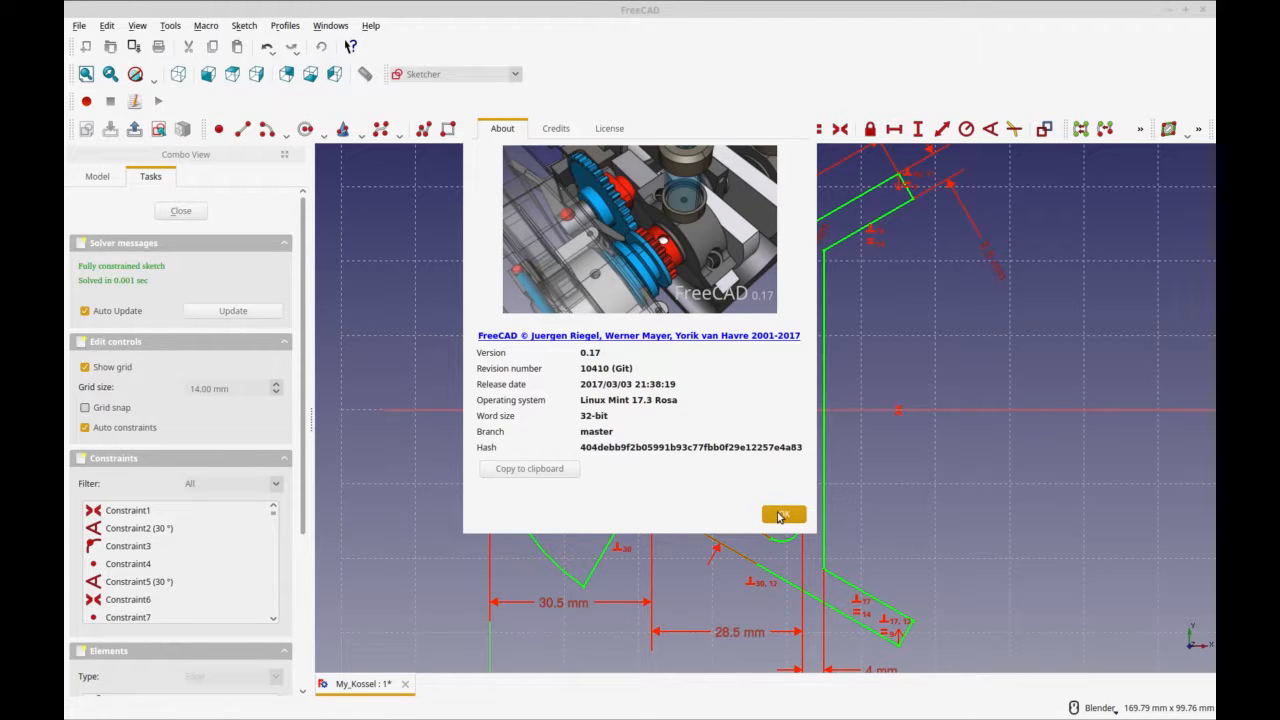
{"action": "left_click", "coordinate": [567, 476]}
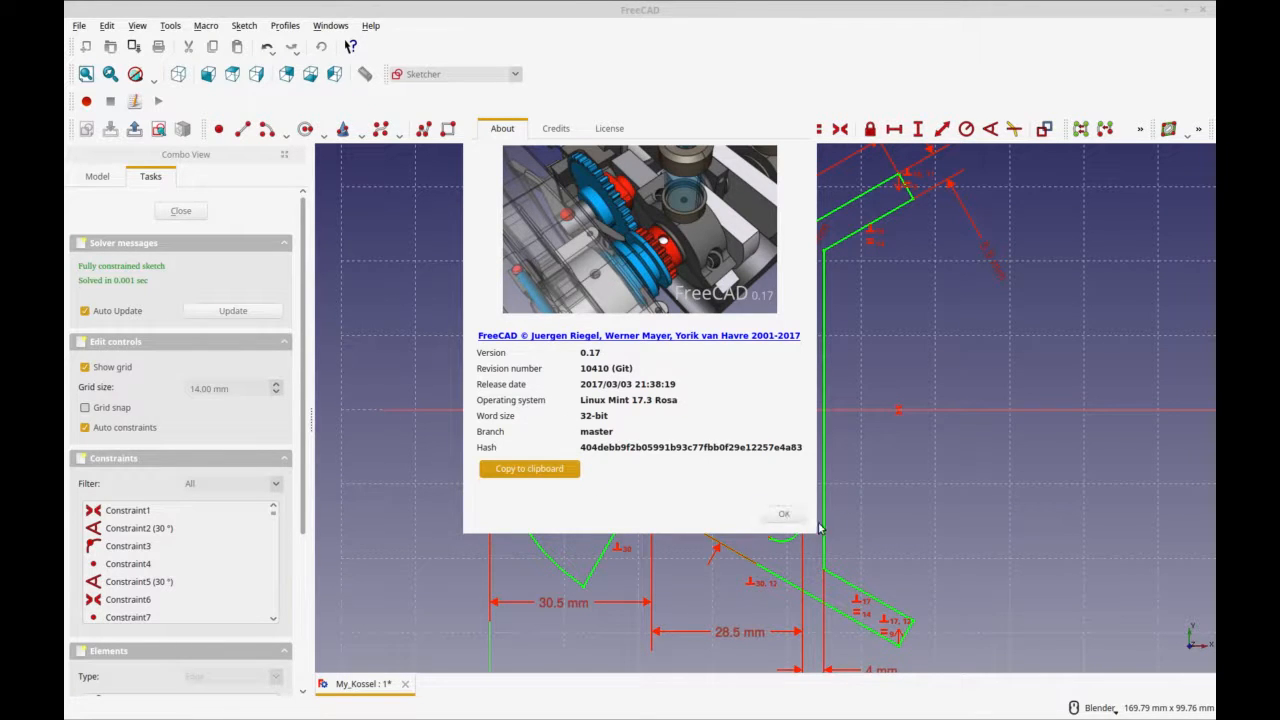
{"action": "left_click", "coordinate": [784, 514]}
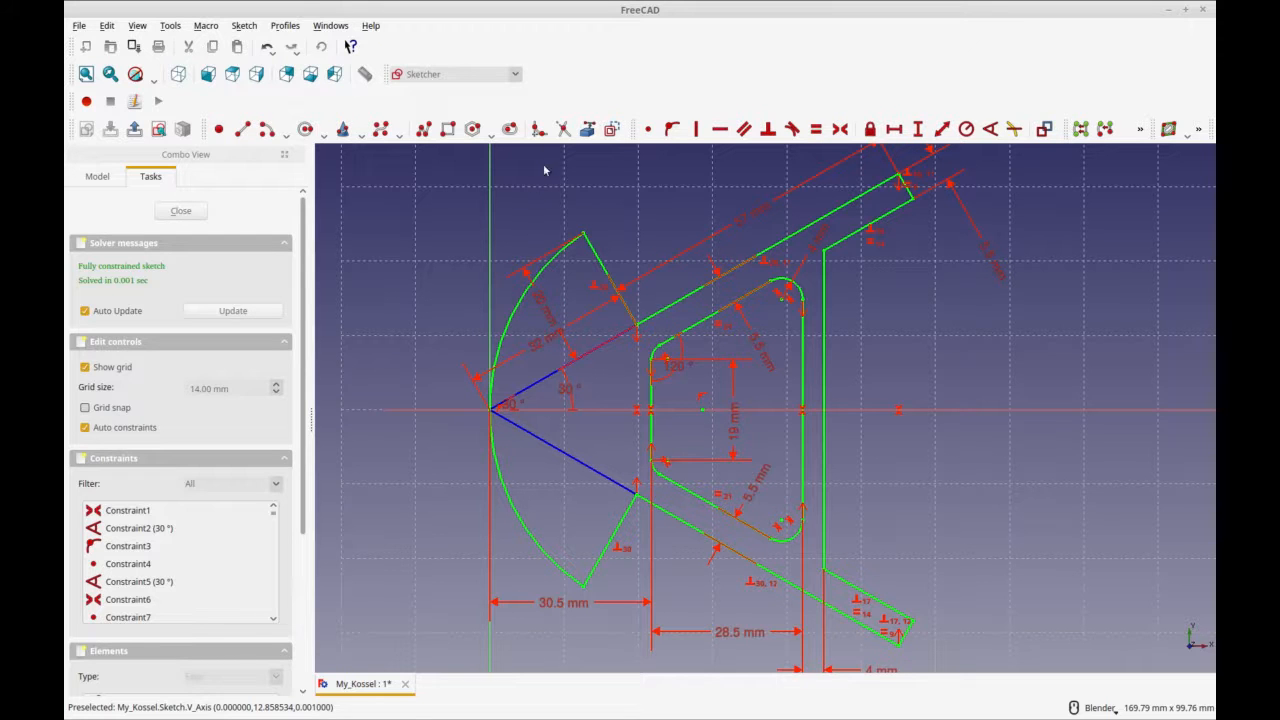
Step: Review the available workbenches and the available mouse navigation styles, keeping Sketcher and Blender selected
{"action": "left_click", "coordinate": [515, 76]}
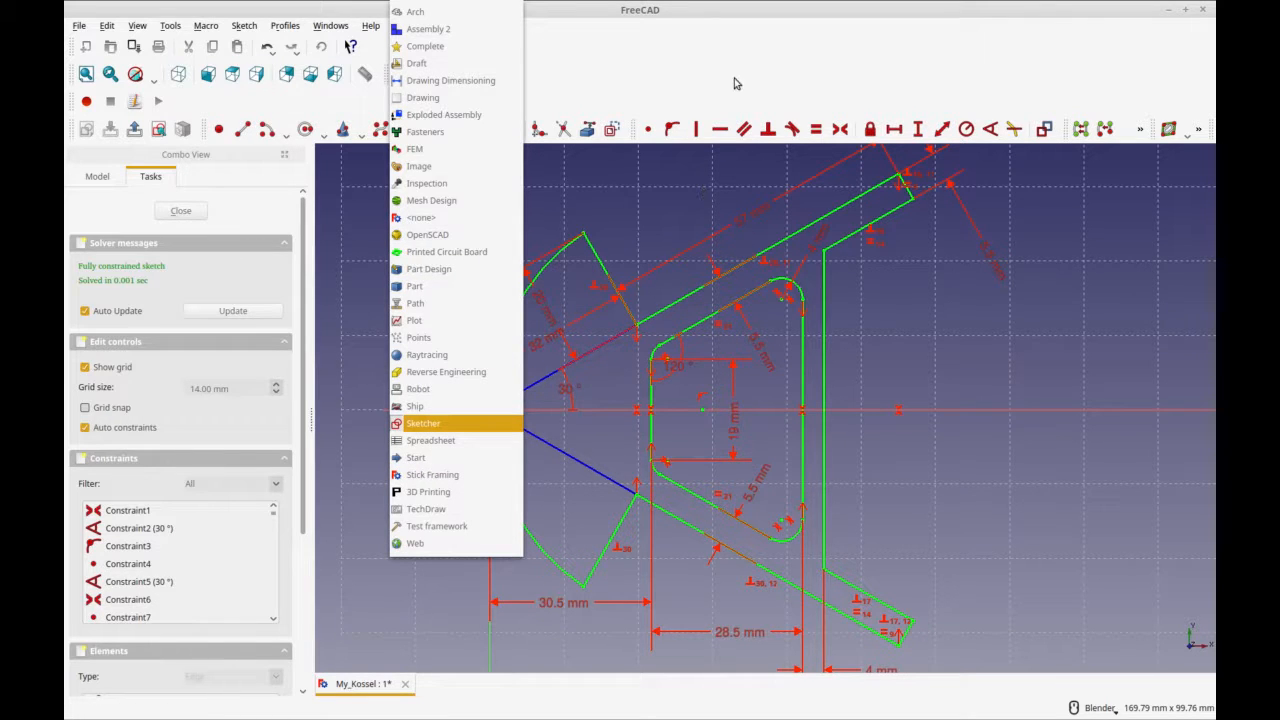
{"action": "left_click", "coordinate": [703, 74]}
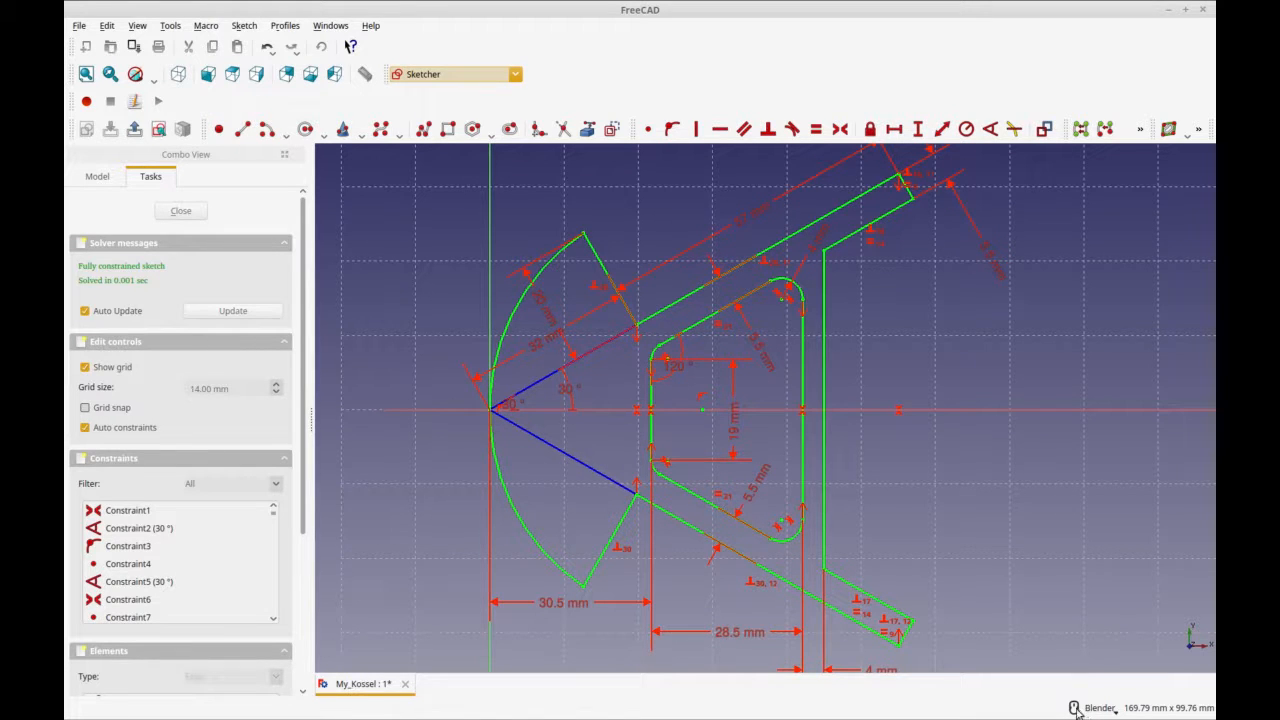
{"action": "mouse_move", "coordinate": [1086, 712]}
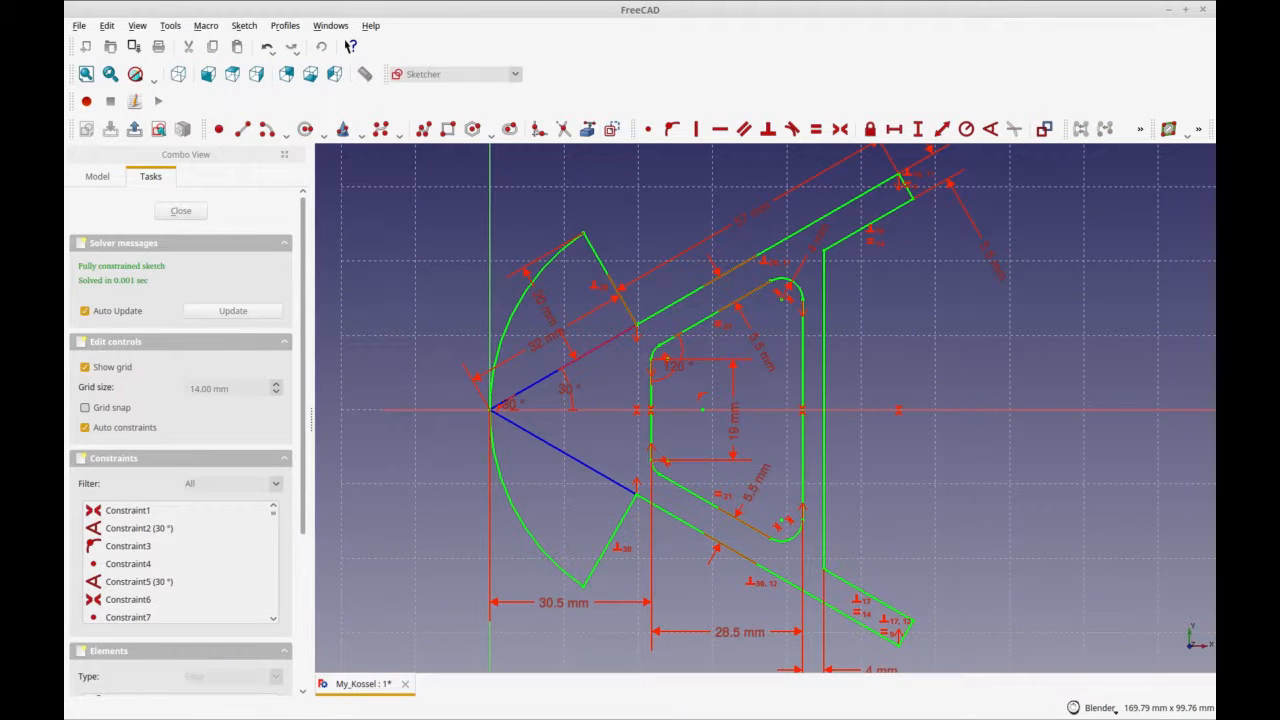
{"action": "left_click", "coordinate": [1108, 711]}
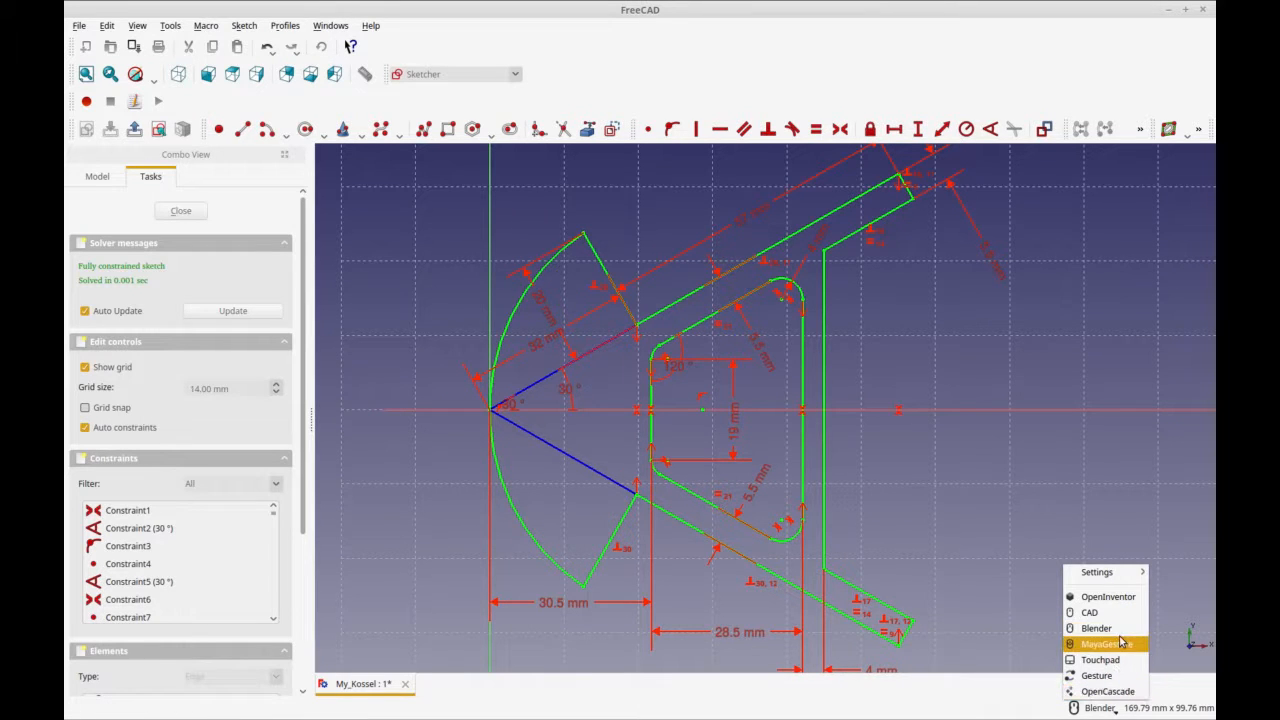
{"action": "left_click", "coordinate": [999, 636]}
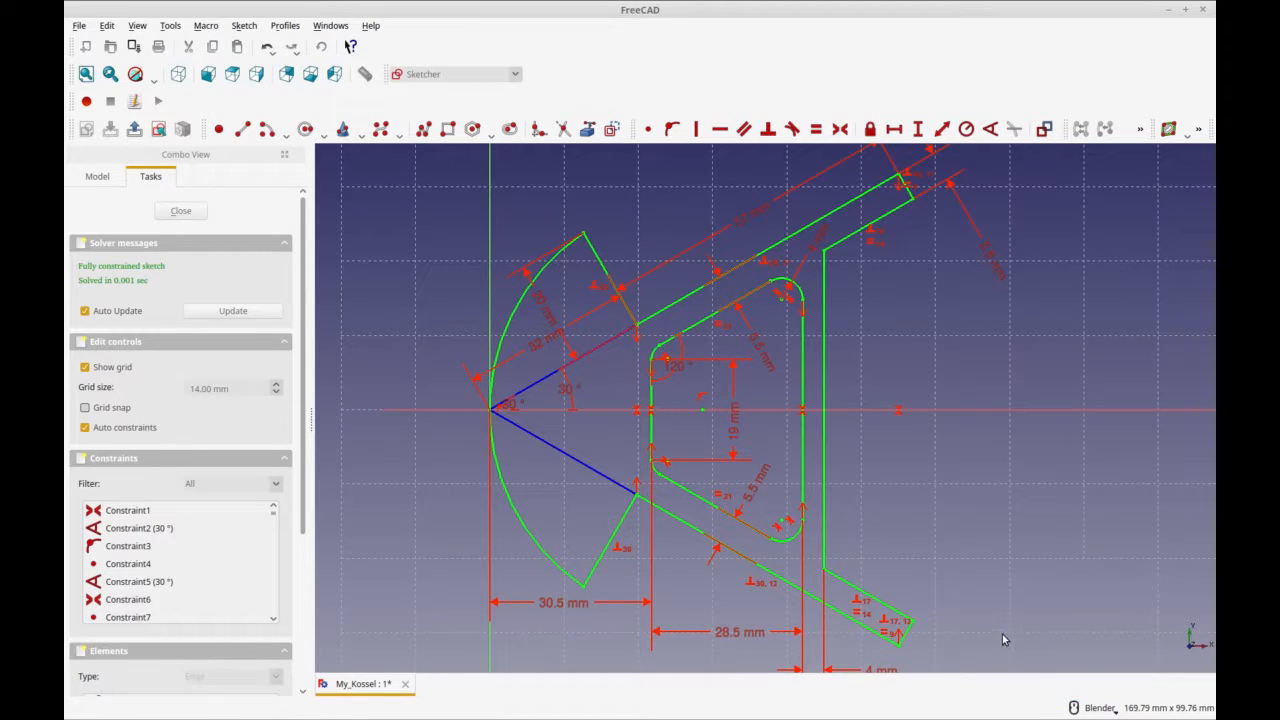
{"action": "mouse_move", "coordinate": [1074, 708]}
{"action": "left_click", "coordinate": [1100, 708]}
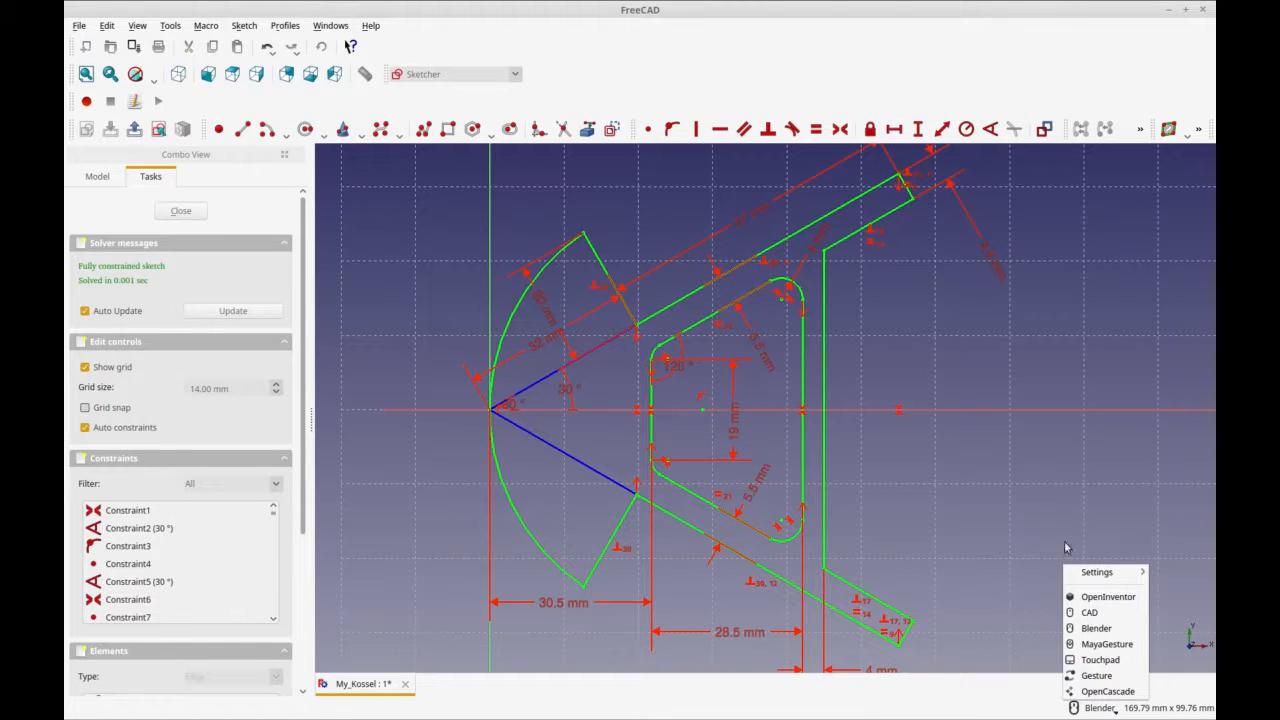
{"action": "left_click", "coordinate": [1030, 533]}
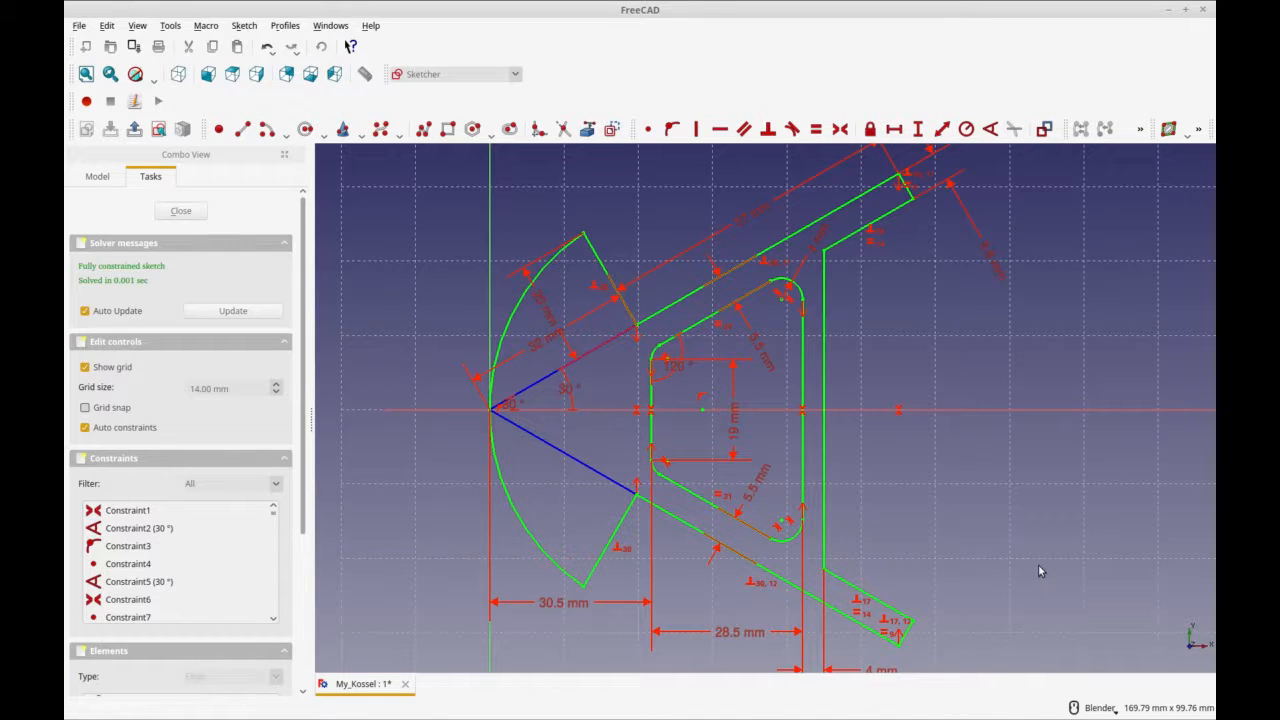
Step: Create a new part in a new empty document and start a sketch on its XY base plane
{"action": "key", "text": "ctrl+r"}
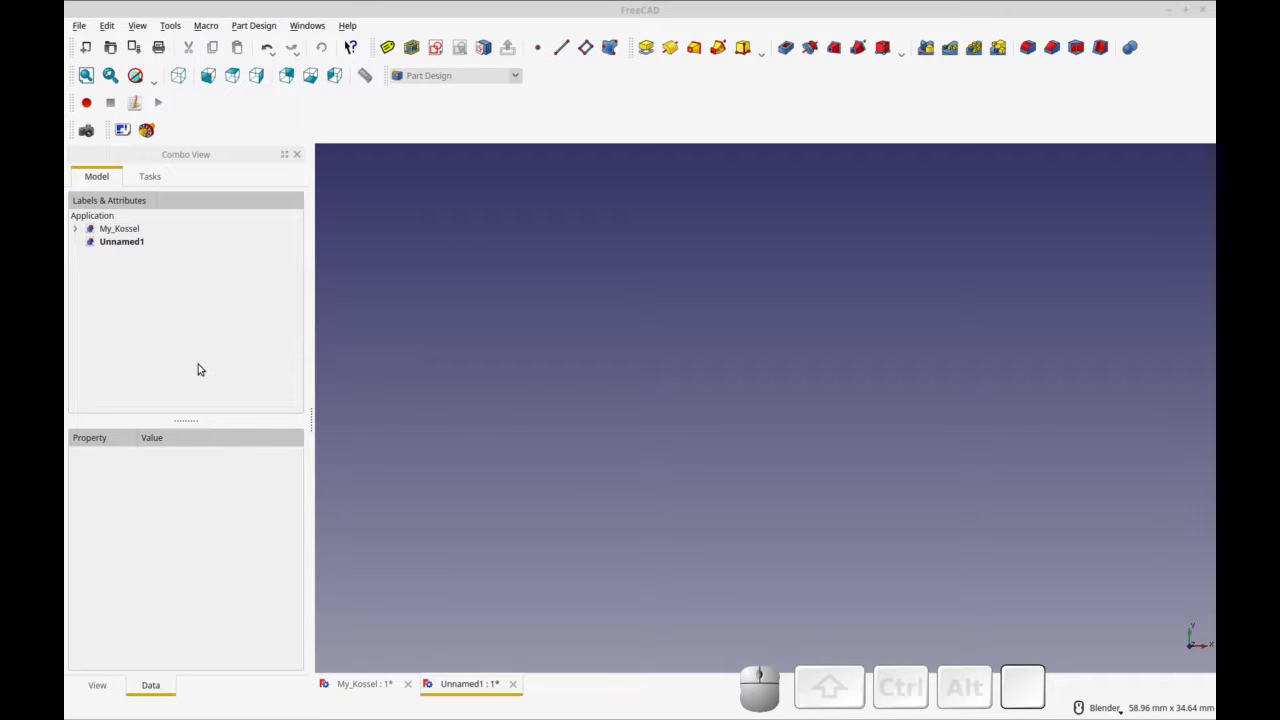
{"action": "left_click", "coordinate": [387, 47]}
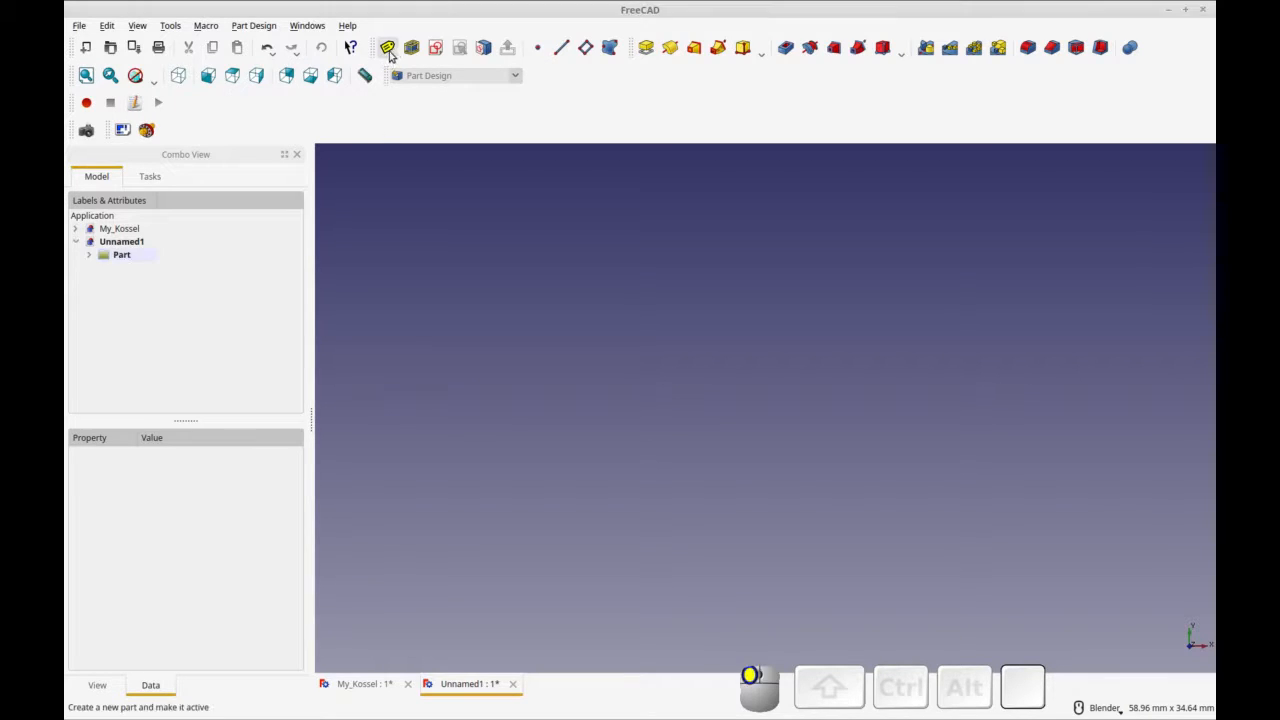
{"action": "left_click", "coordinate": [432, 54]}
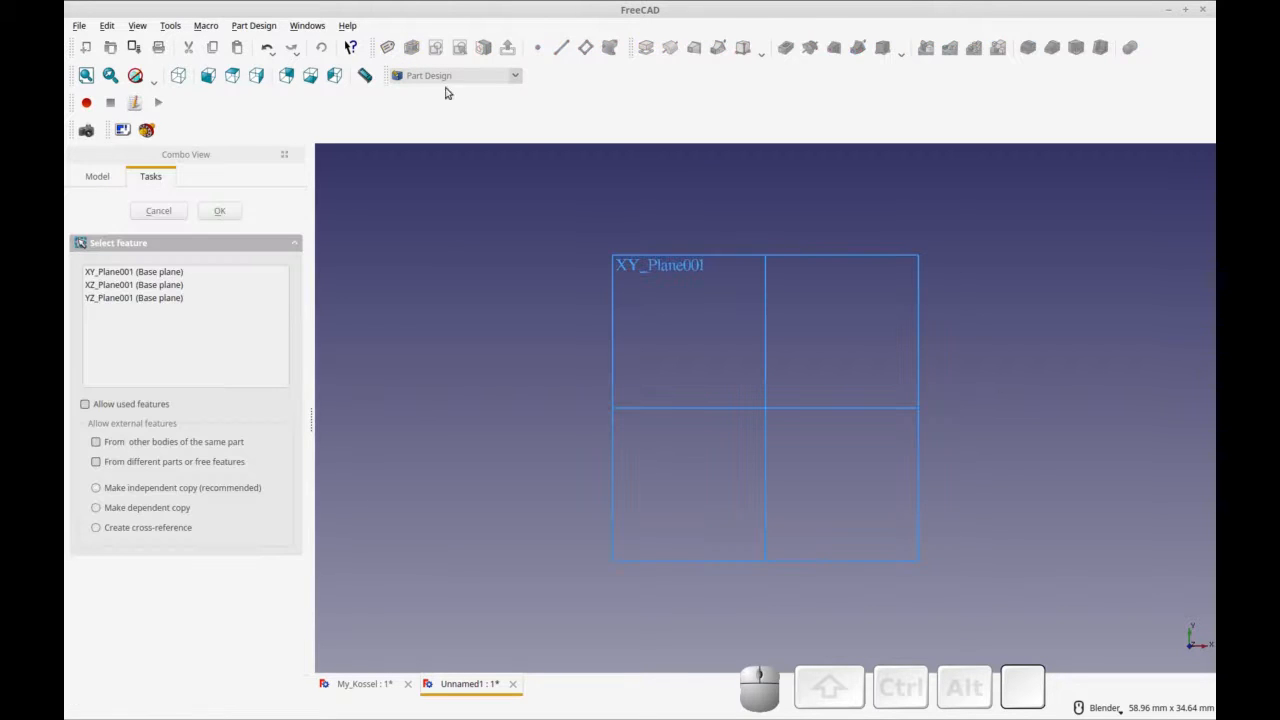
{"action": "left_click", "coordinate": [156, 272]}
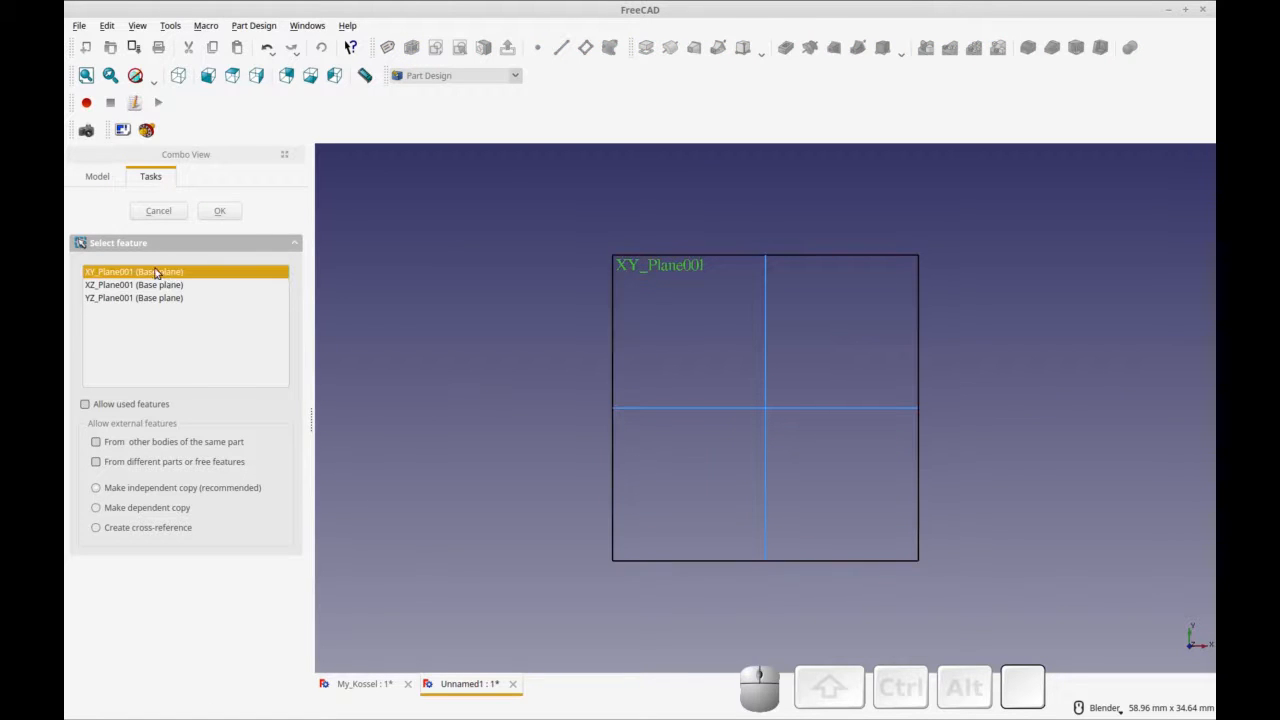
{"action": "left_click", "coordinate": [211, 222]}
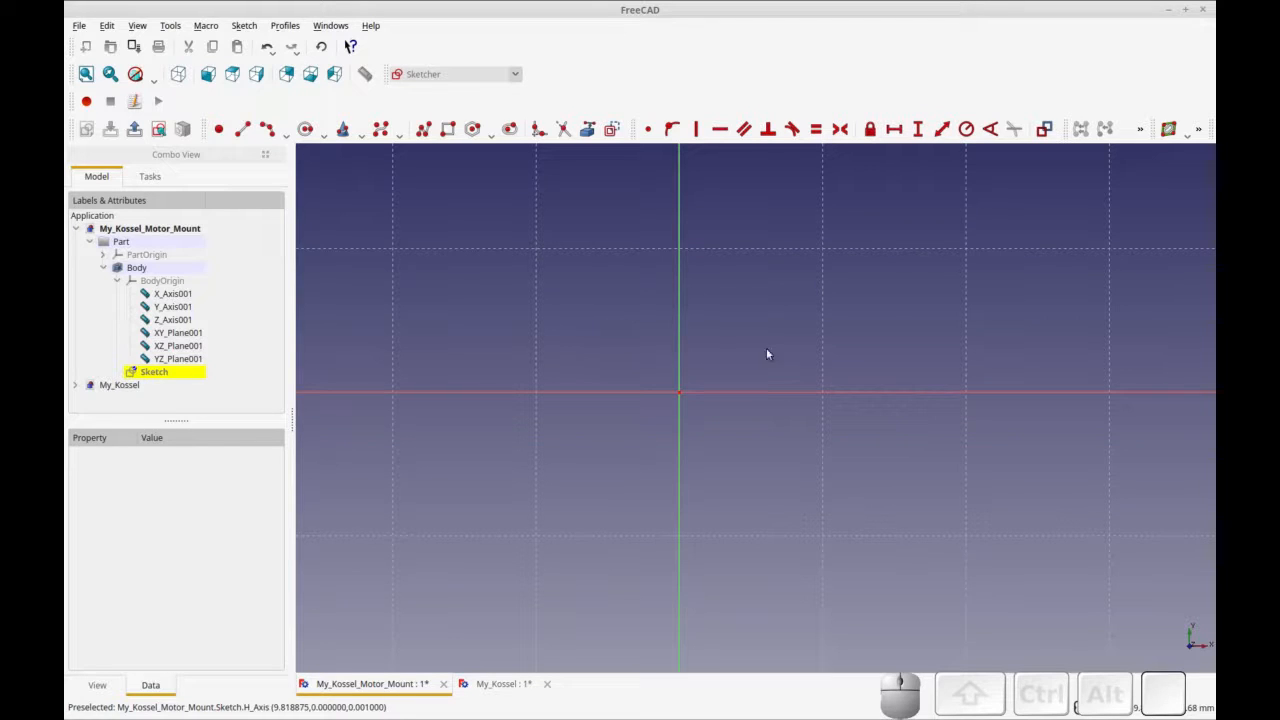
Step: Draw a slanted construction line from the sketch origin to about (19.7, 11.4)
{"action": "middle_click_drag", "start_coordinate": [763, 337], "coordinate": [659, 327], "text": "shift"}
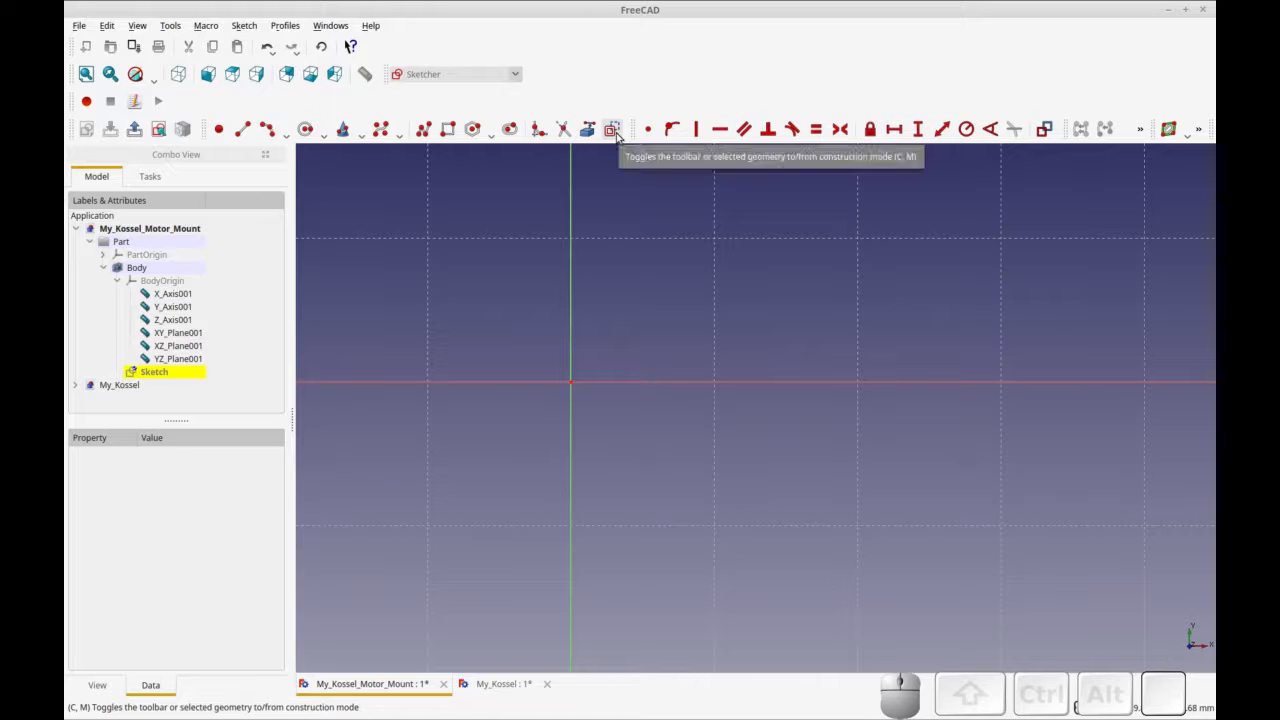
{"action": "left_click", "coordinate": [266, 140]}
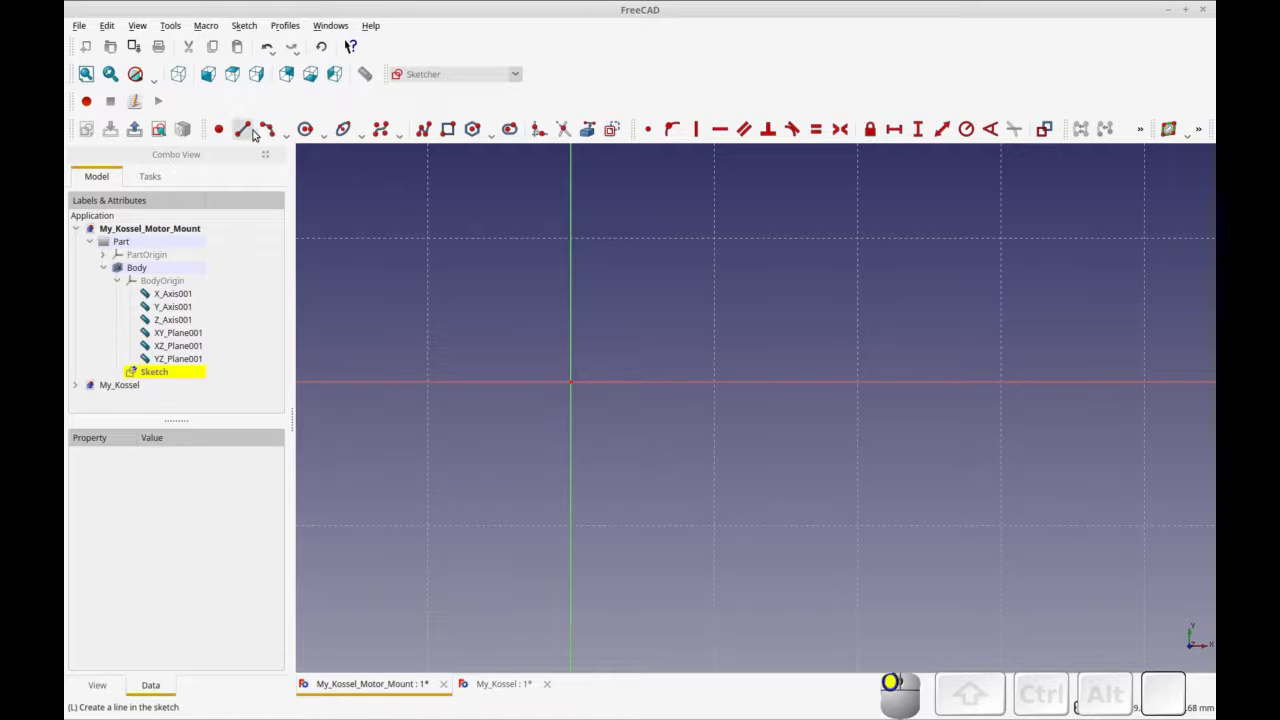
{"action": "left_click", "coordinate": [575, 381]}
{"action": "left_click", "coordinate": [771, 266]}
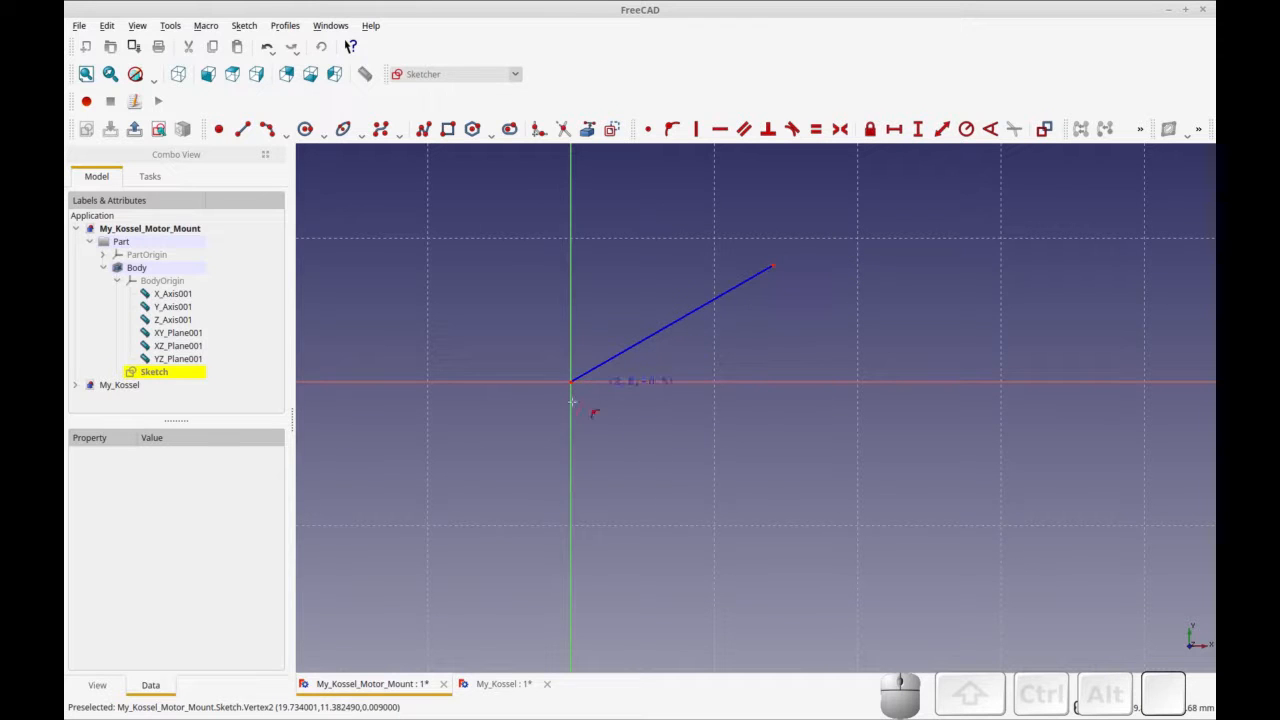
Step: Draw a second construction line from the sketch origin, slanting below the horizontal axis as a rough mirror of the first one
{"action": "left_click", "coordinate": [570, 382]}
{"action": "left_click", "coordinate": [771, 507]}
{"action": "key", "text": "Escape"}
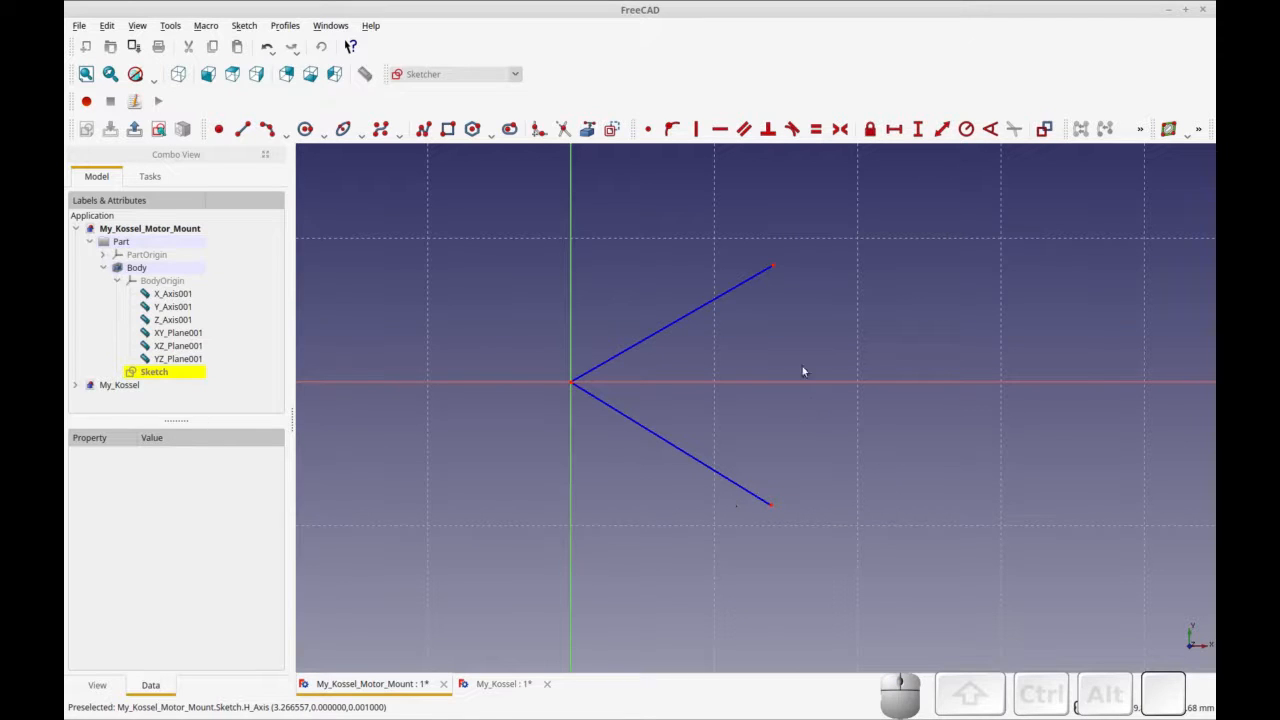
Step: Constrain the angle between the upper construction line and the horizontal axis to 30°
{"action": "left_click", "coordinate": [706, 307]}
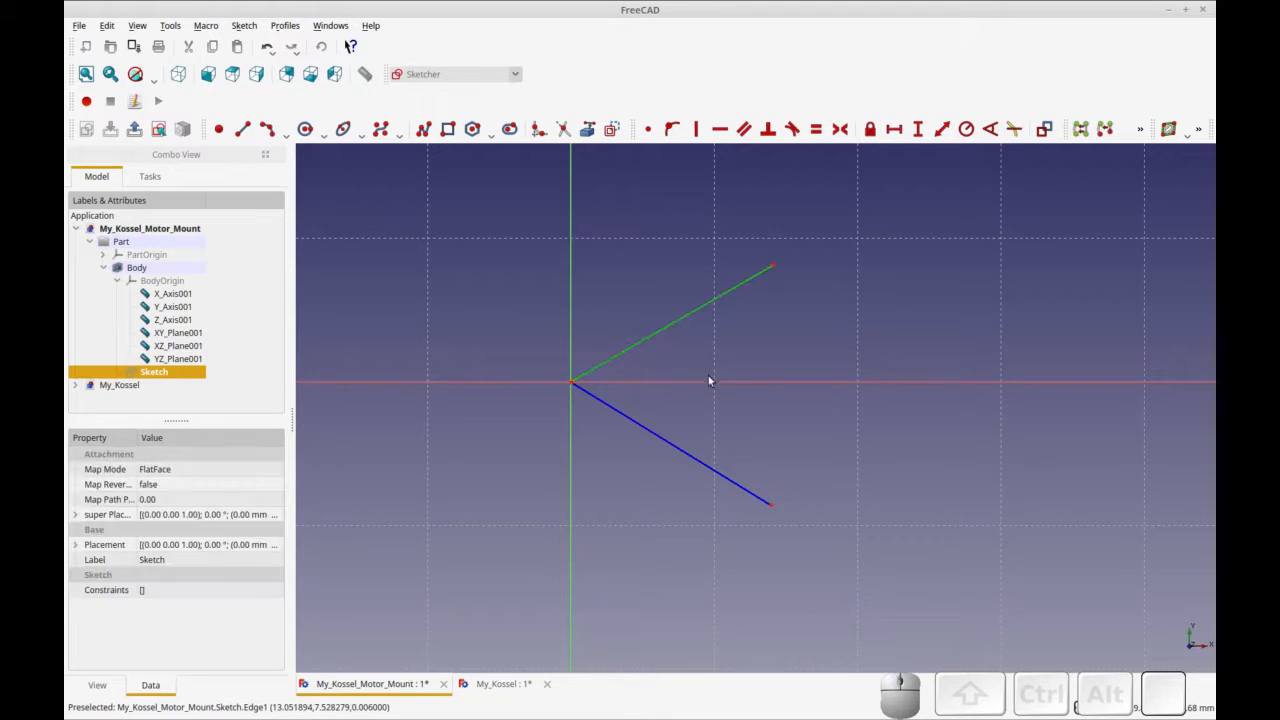
{"action": "left_click", "coordinate": [709, 382]}
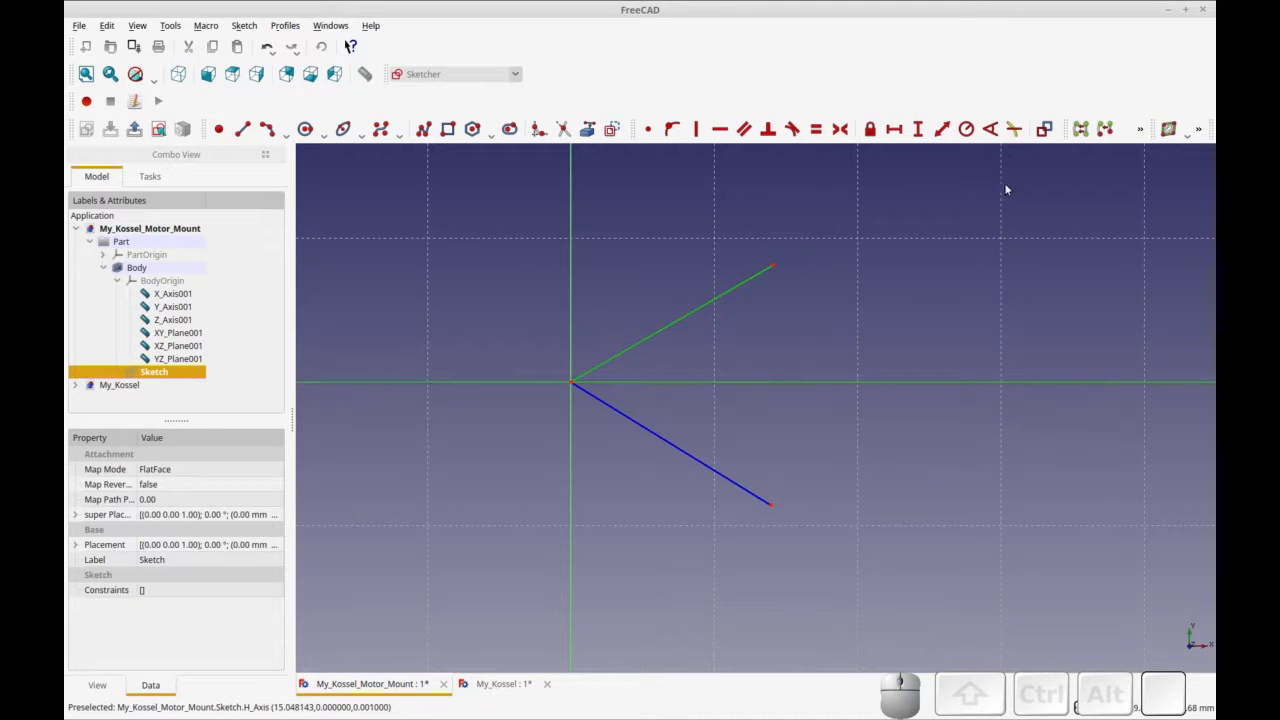
{"action": "left_click", "coordinate": [990, 129]}
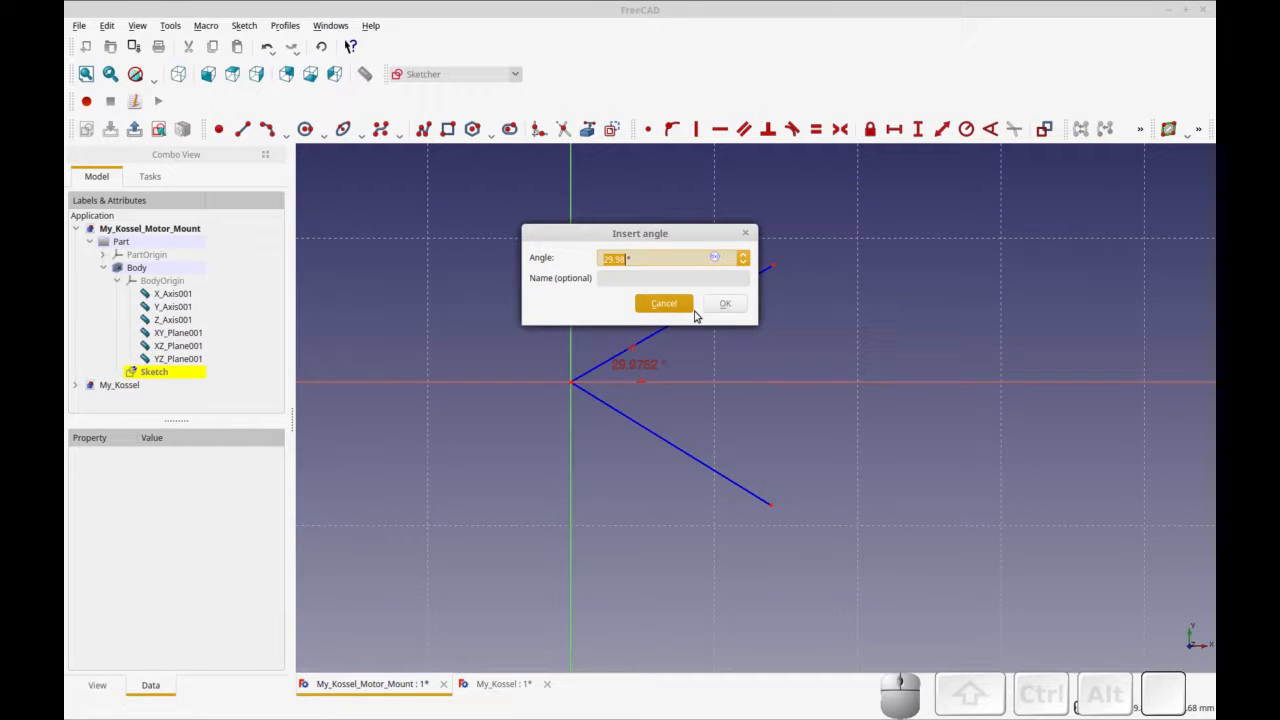
{"action": "type", "text": "30"}
{"action": "left_click", "coordinate": [725, 303]}
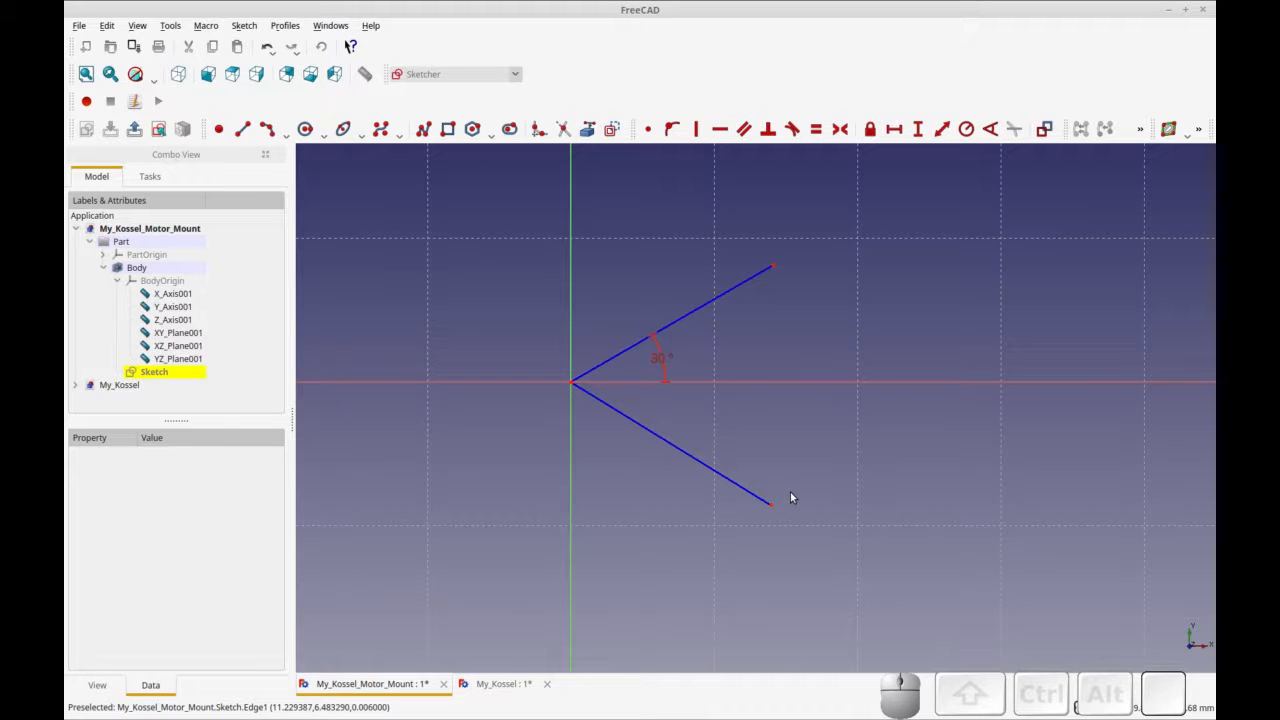
Step: Constrain the upper construction line's length to 32 mm
{"action": "left_click", "coordinate": [725, 295]}
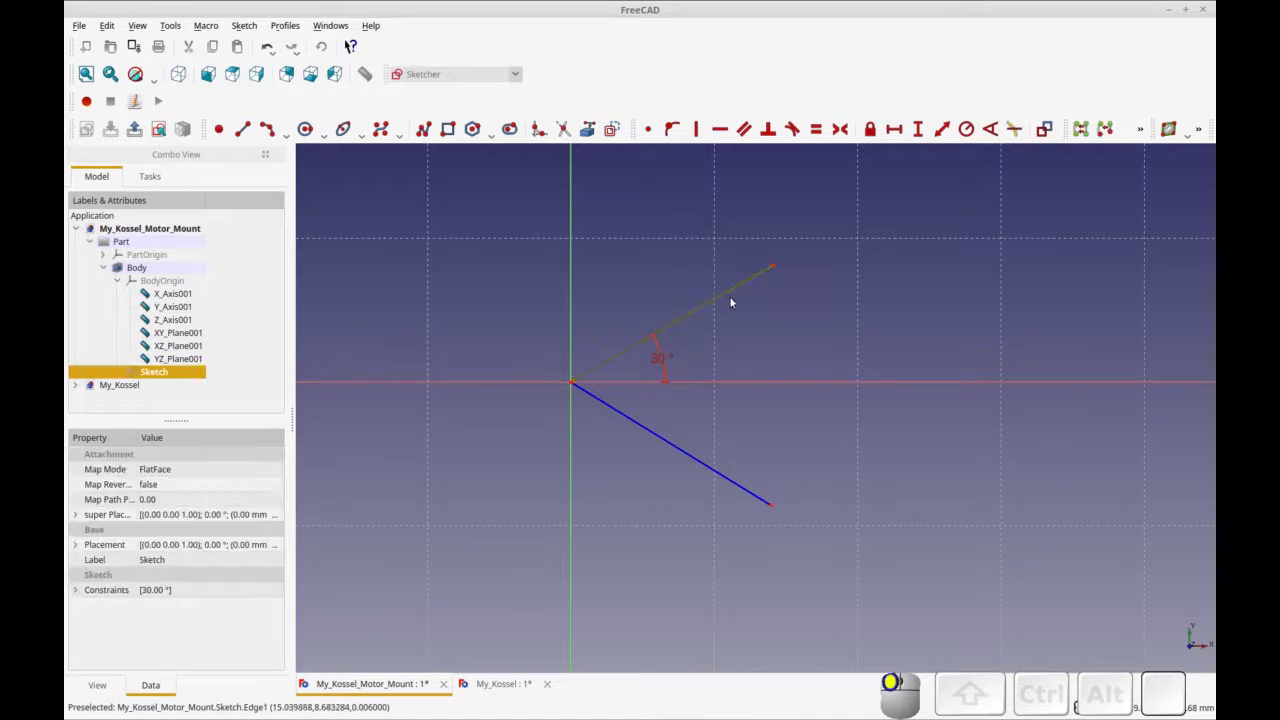
{"action": "left_click", "coordinate": [940, 131]}
{"action": "type", "text": "32"}
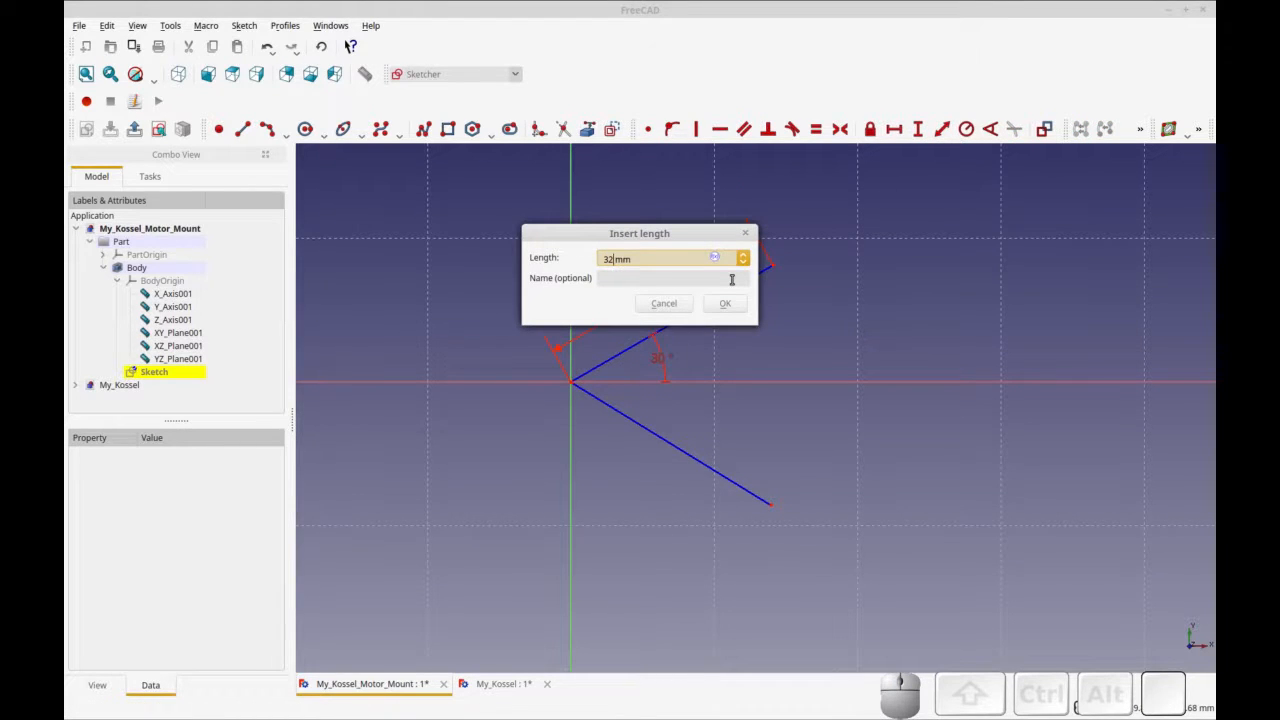
{"action": "left_click", "coordinate": [725, 303]}
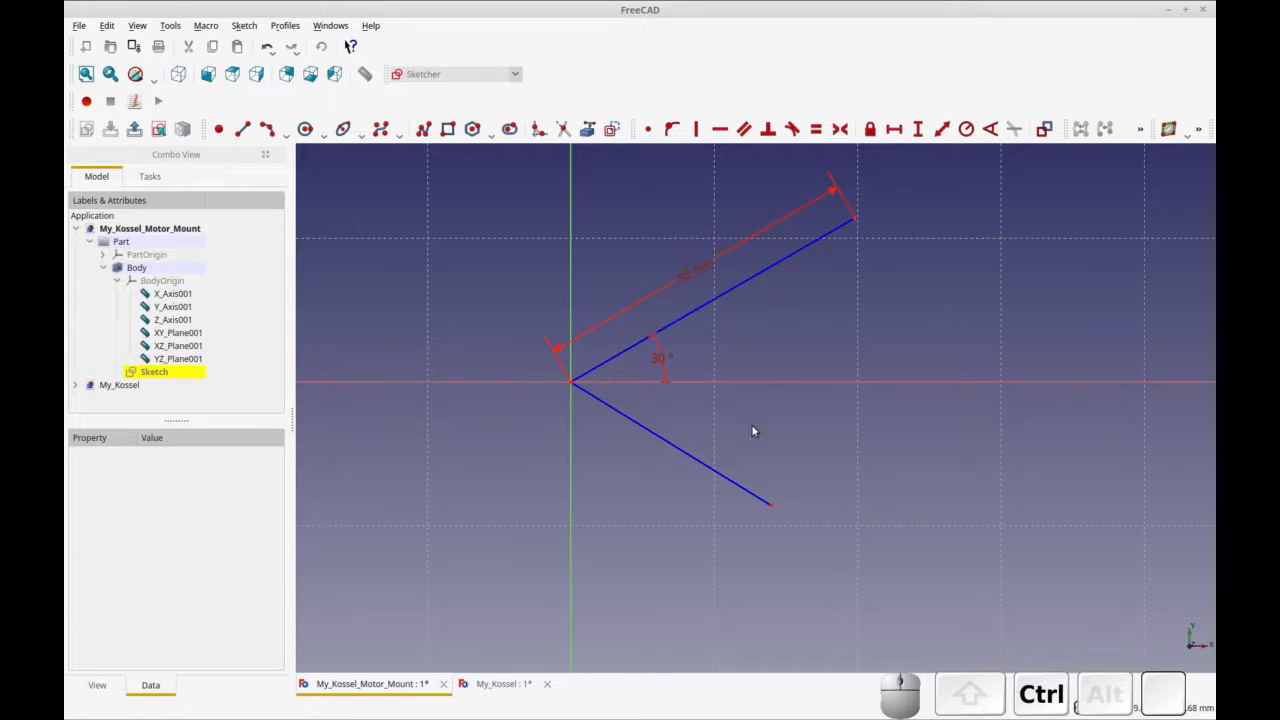
Step: Draw the outer outline as a normal-geometry polyline joining the construction lines' free ends, with two narrow arms and a vertical edge about 47 mm long between them
{"action": "key", "text": "ctrl+r"}
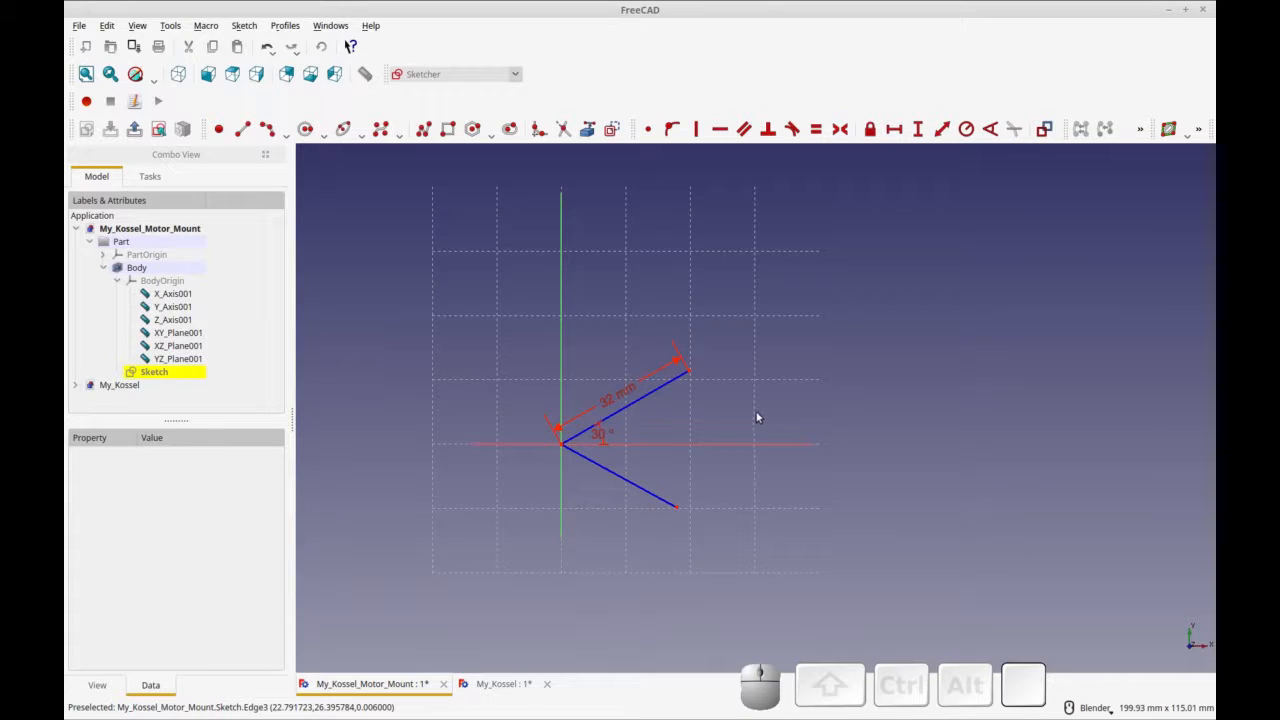
{"action": "left_click", "coordinate": [424, 136]}
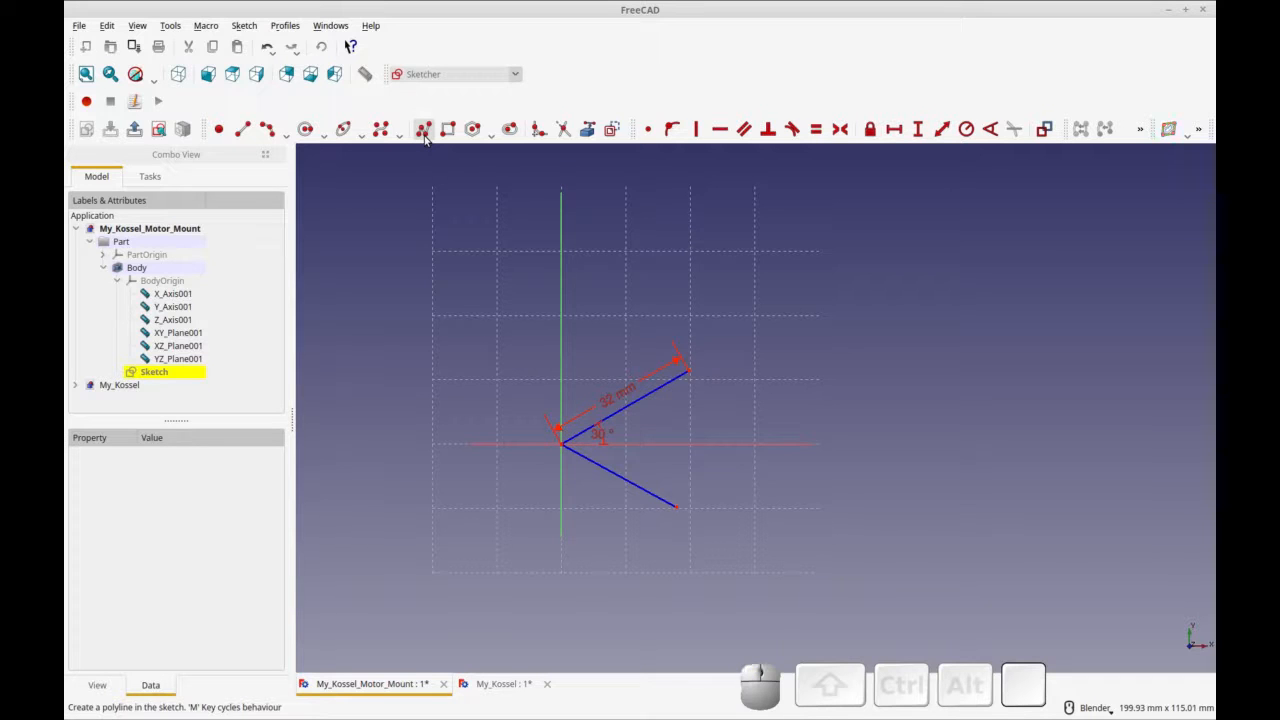
{"action": "left_click", "coordinate": [689, 370]}
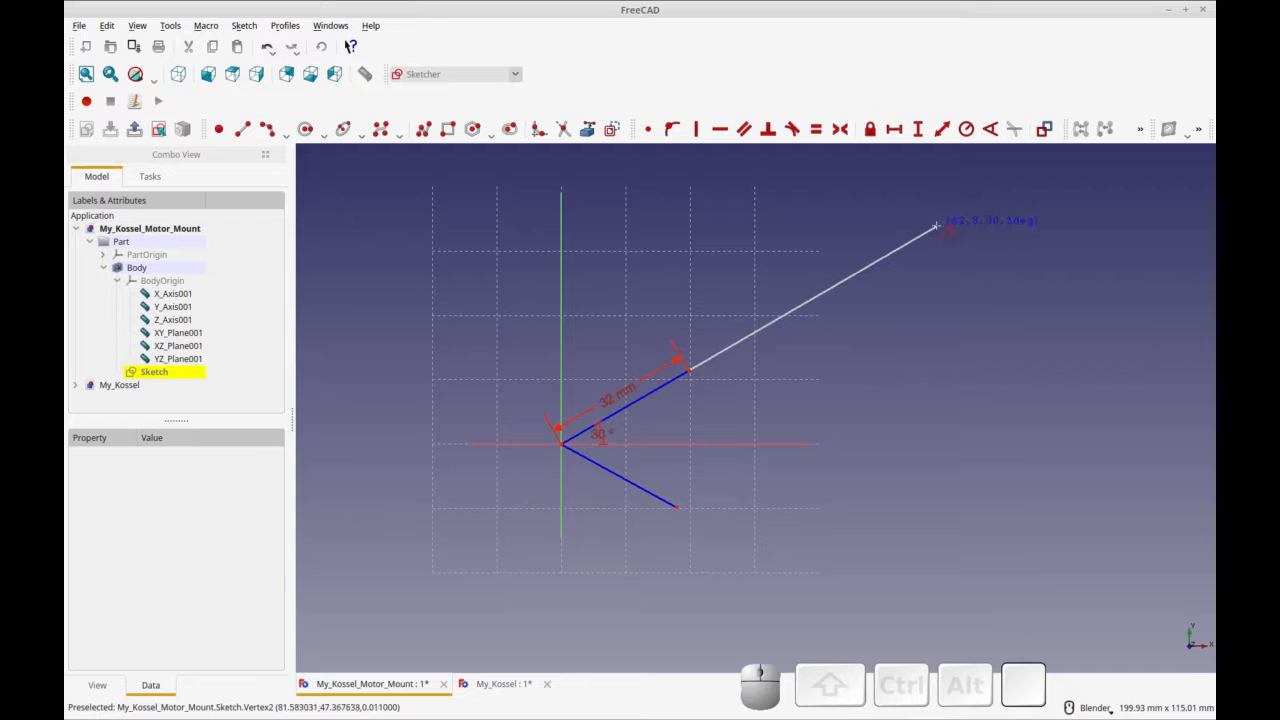
{"action": "left_click", "coordinate": [935, 233]}
{"action": "left_click", "coordinate": [945, 251]}
{"action": "left_click", "coordinate": [866, 295]}
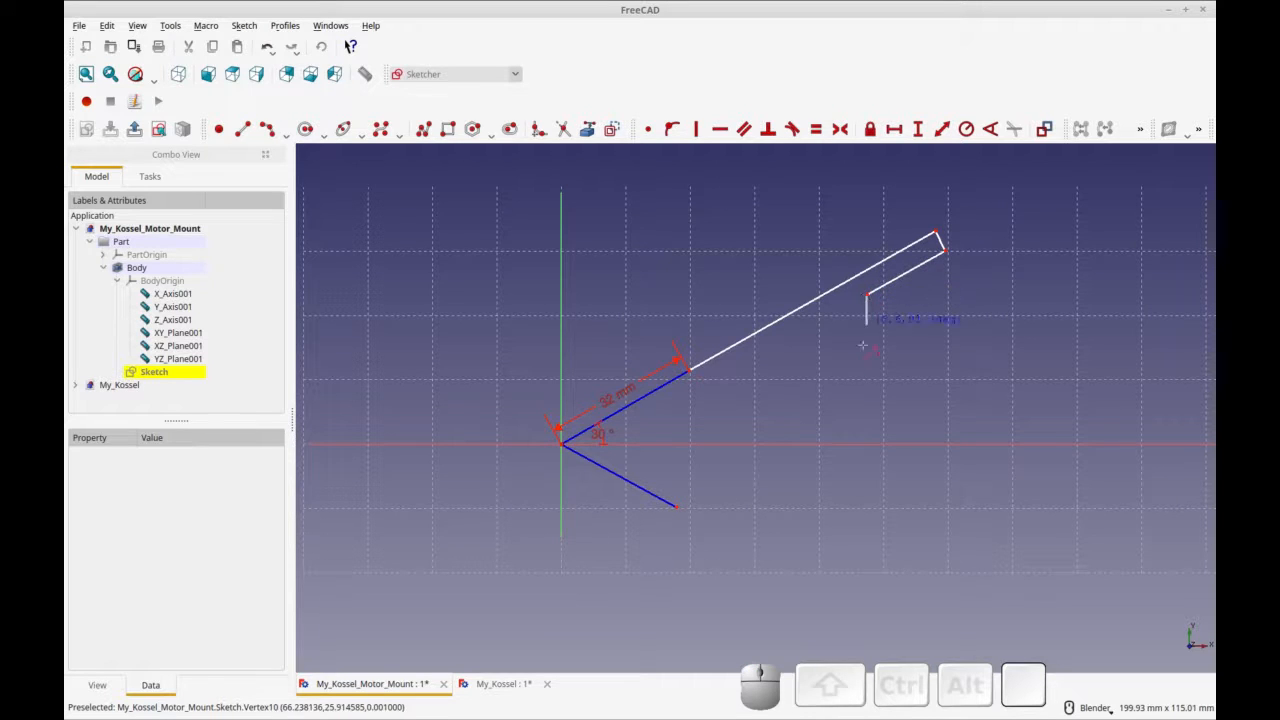
{"action": "left_click", "coordinate": [866, 508]}
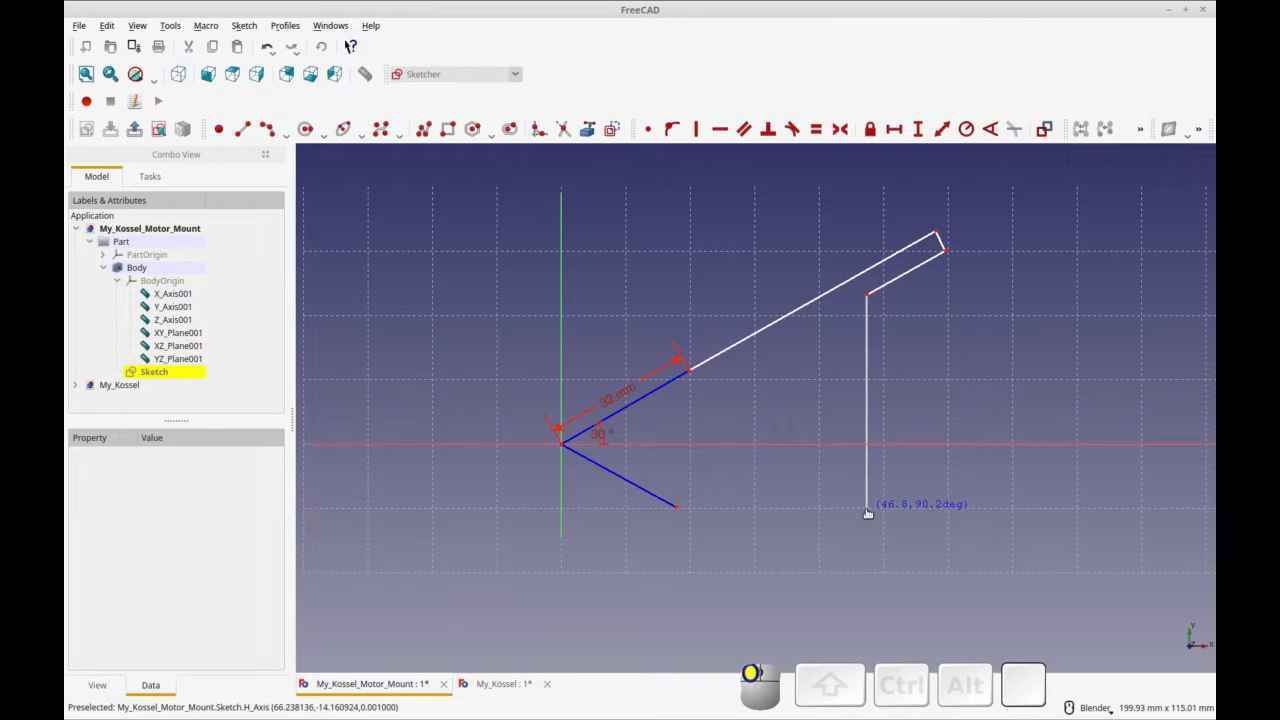
{"action": "left_click", "coordinate": [928, 550]}
{"action": "left_click", "coordinate": [908, 572]}
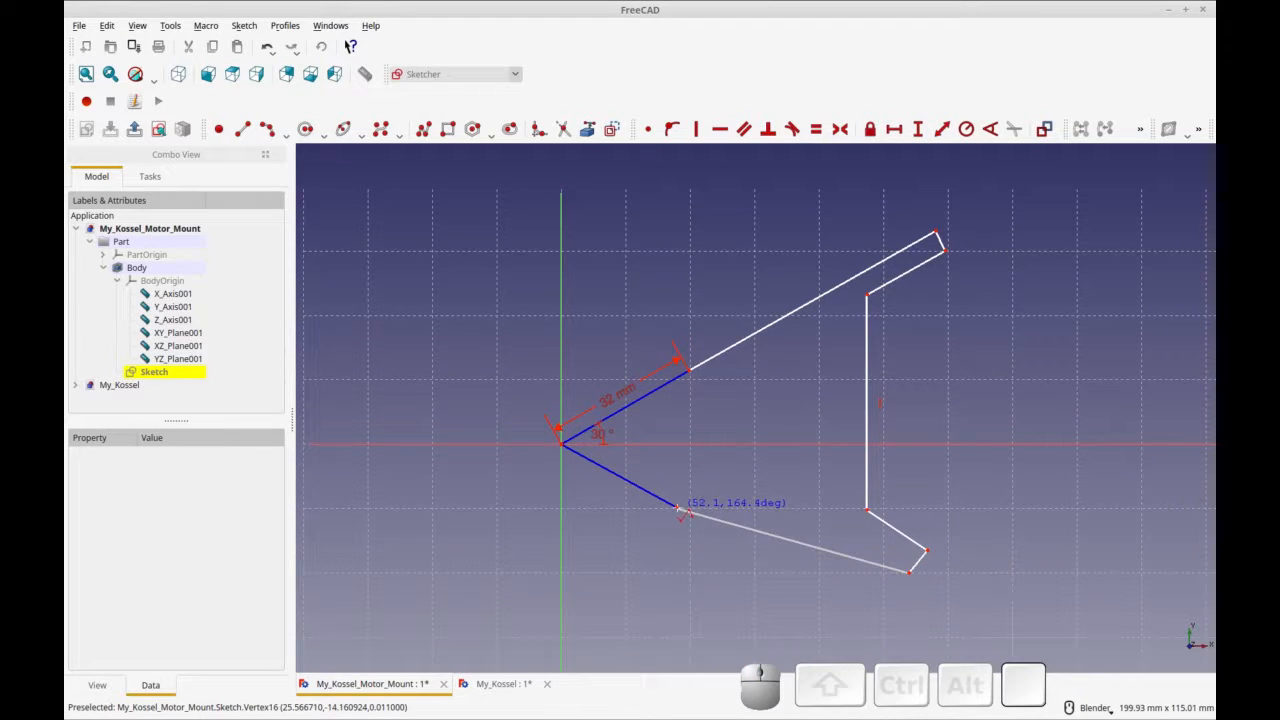
{"action": "left_click", "coordinate": [679, 509]}
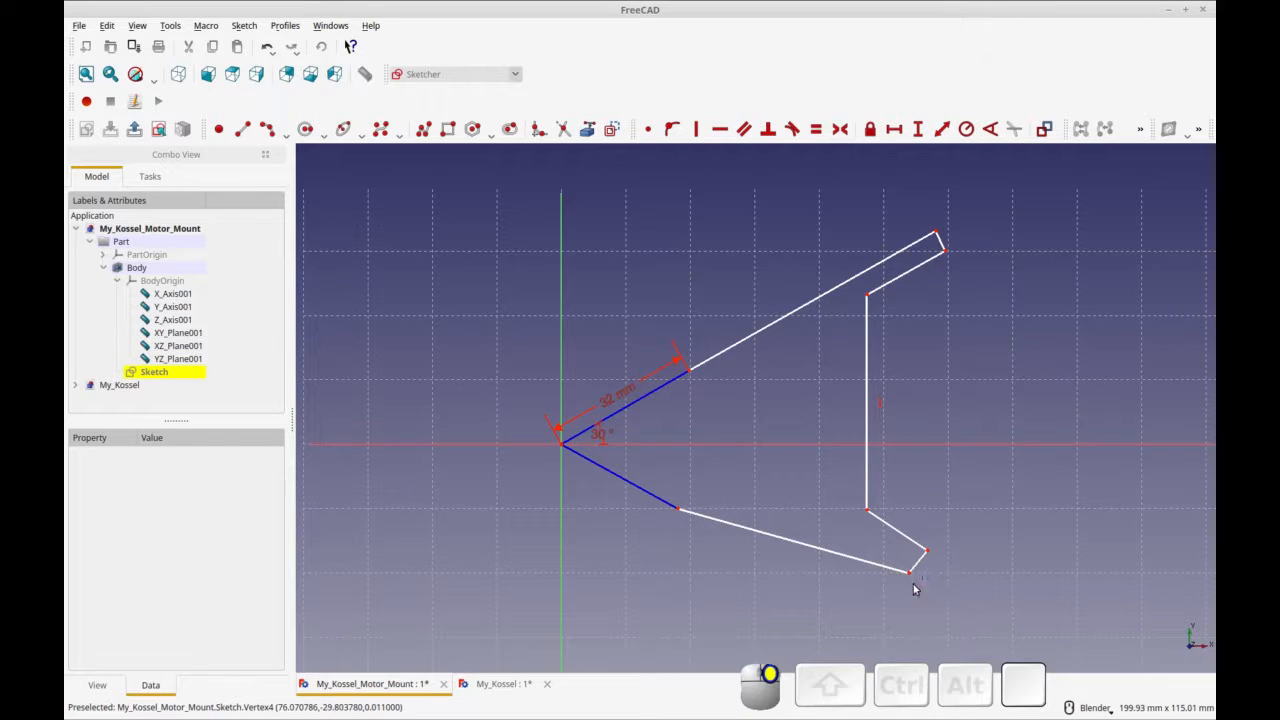
Step: Reshape the outer outline by moving the lower arm's corners and the upper inner corner until both arms look roughly symmetric about the horizontal axis
{"action": "mouse_move", "coordinate": [914, 578]}
{"action": "left_mouse_down"}
{"action": "mouse_move", "coordinate": [927, 617]}
{"action": "mouse_move", "coordinate": [915, 627]}
{"action": "left_mouse_up"}
{"action": "left_click_drag", "start_coordinate": [932, 567], "coordinate": [919, 602]}
{"action": "left_click_drag", "start_coordinate": [867, 513], "coordinate": [854, 572]}
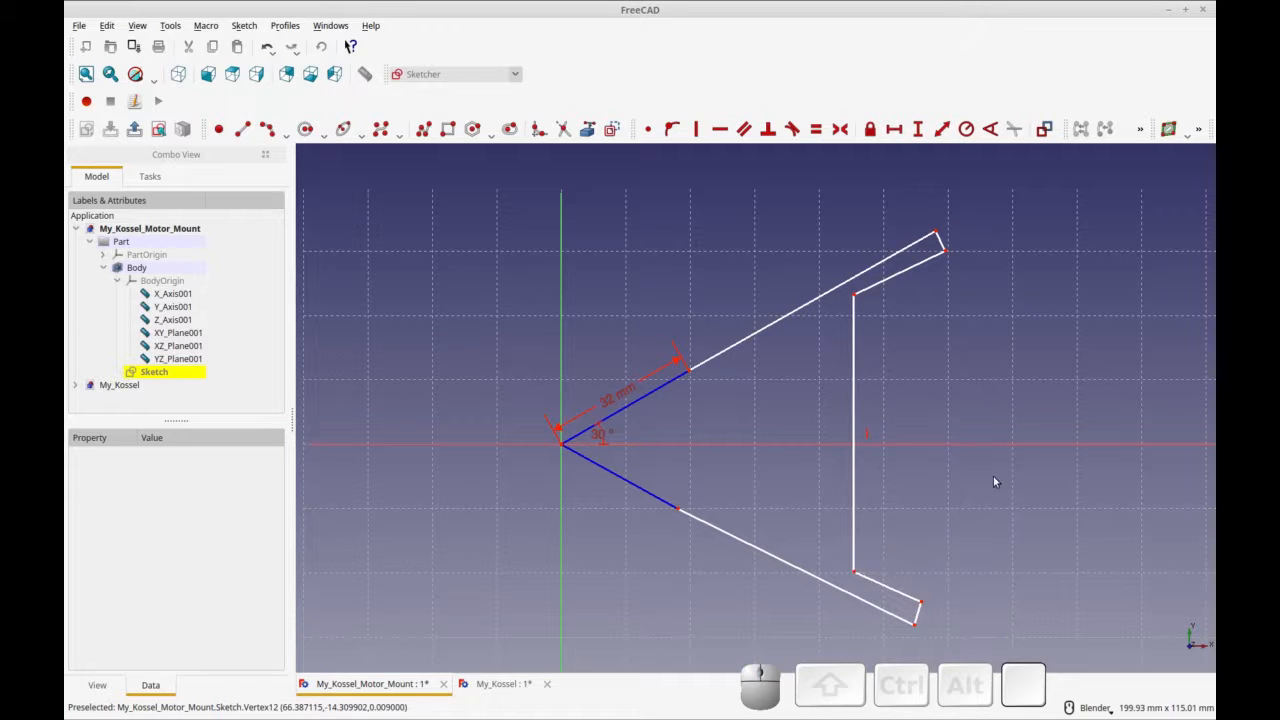
{"action": "left_click_drag", "start_coordinate": [854, 295], "coordinate": [856, 299]}
Step: Delete the vertical constraint from the long upright edge of the outer outline
{"action": "left_click", "coordinate": [870, 437]}
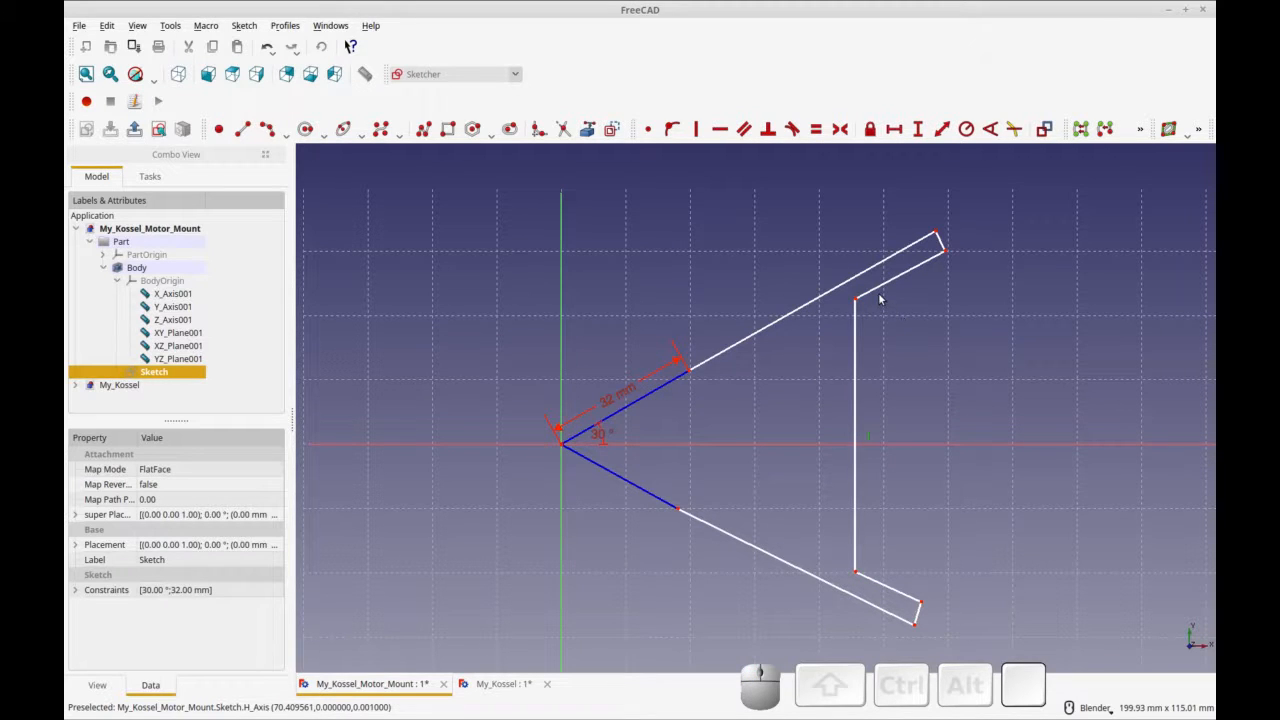
{"action": "left_click", "coordinate": [869, 443]}
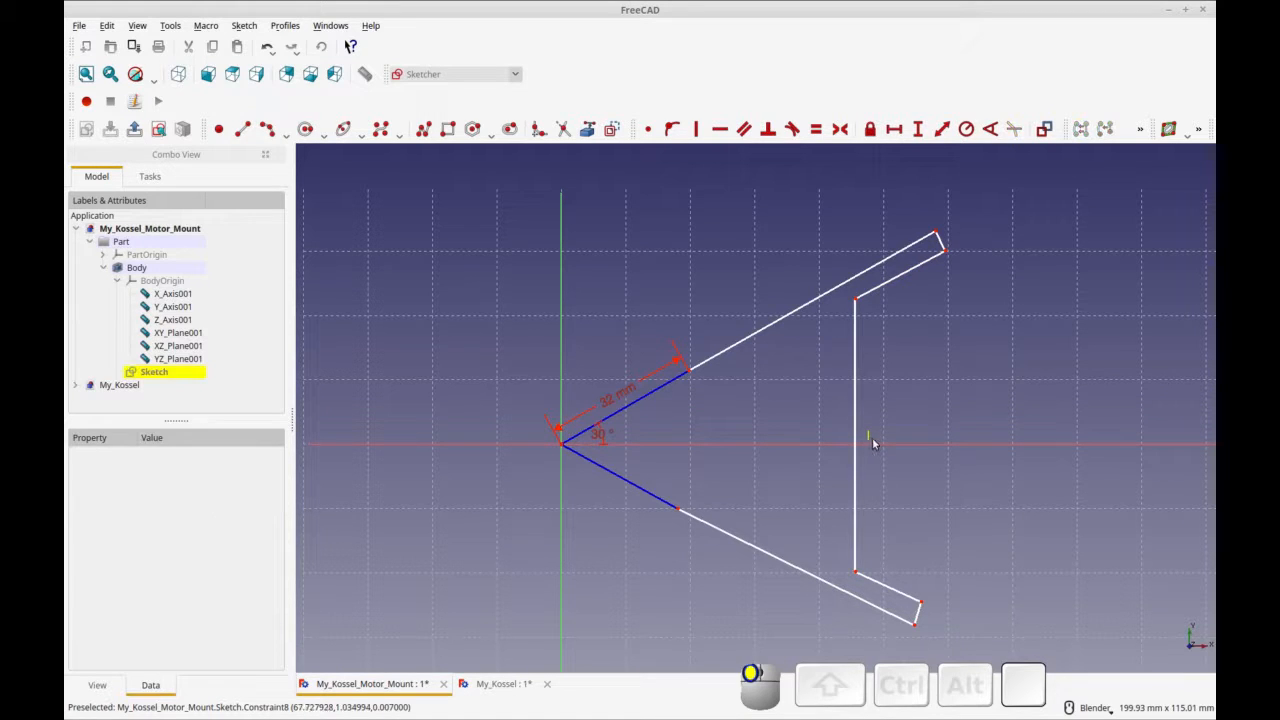
{"action": "left_click", "coordinate": [876, 440]}
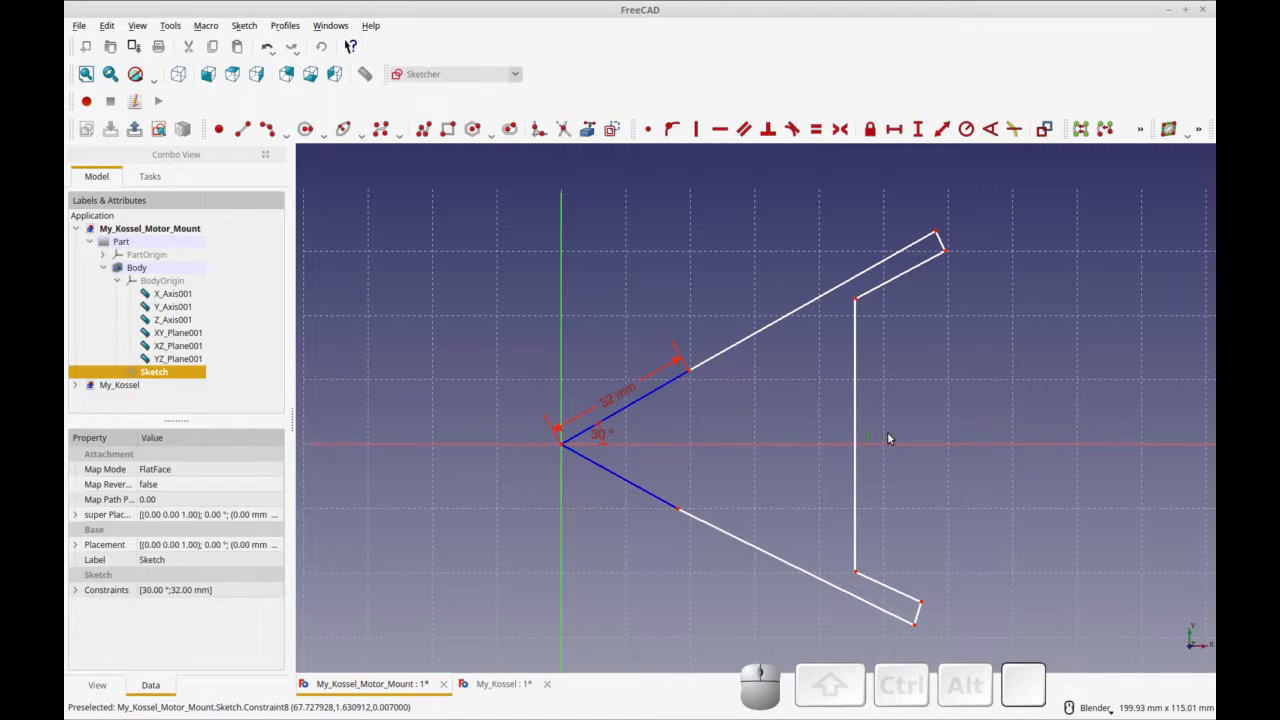
{"action": "key", "text": "Delete"}
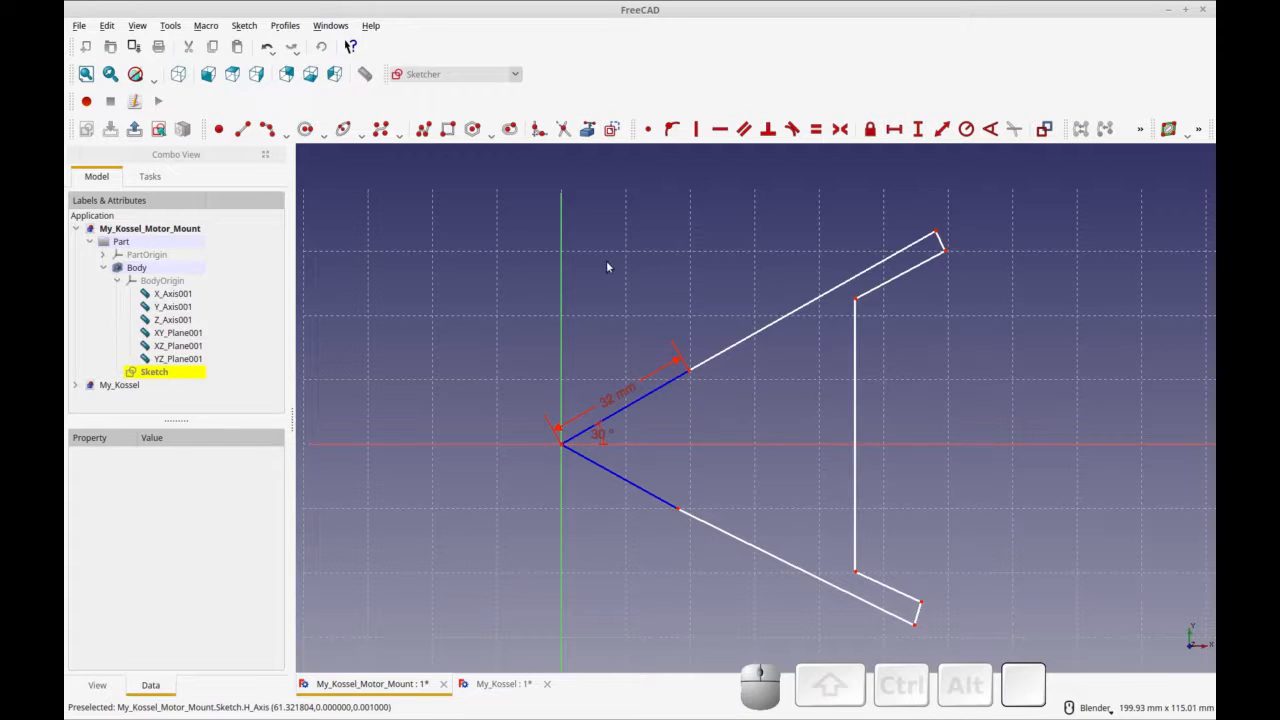
Step: Draw a closed trapezoid inside the outline with upright sides at about x 32 and x 55, and adjust its wide-side corners to follow the arms
{"action": "left_click", "coordinate": [316, 137]}
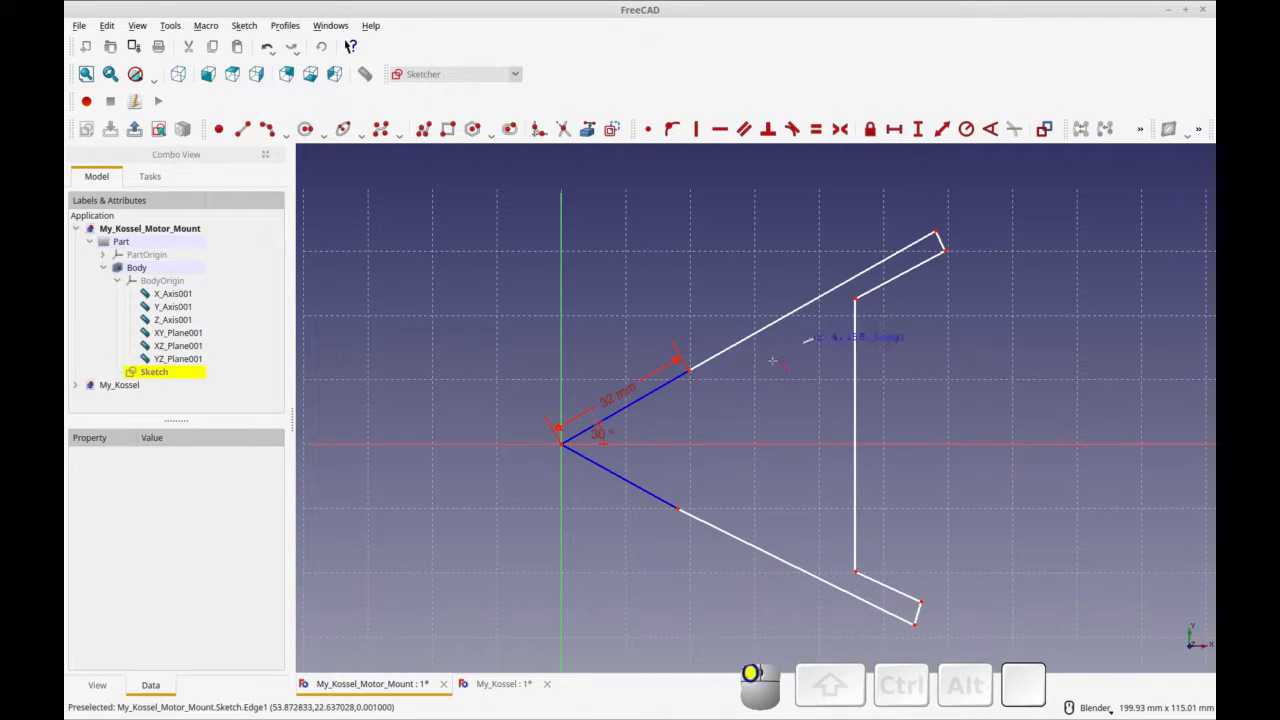
{"action": "left_click", "coordinate": [708, 390]}
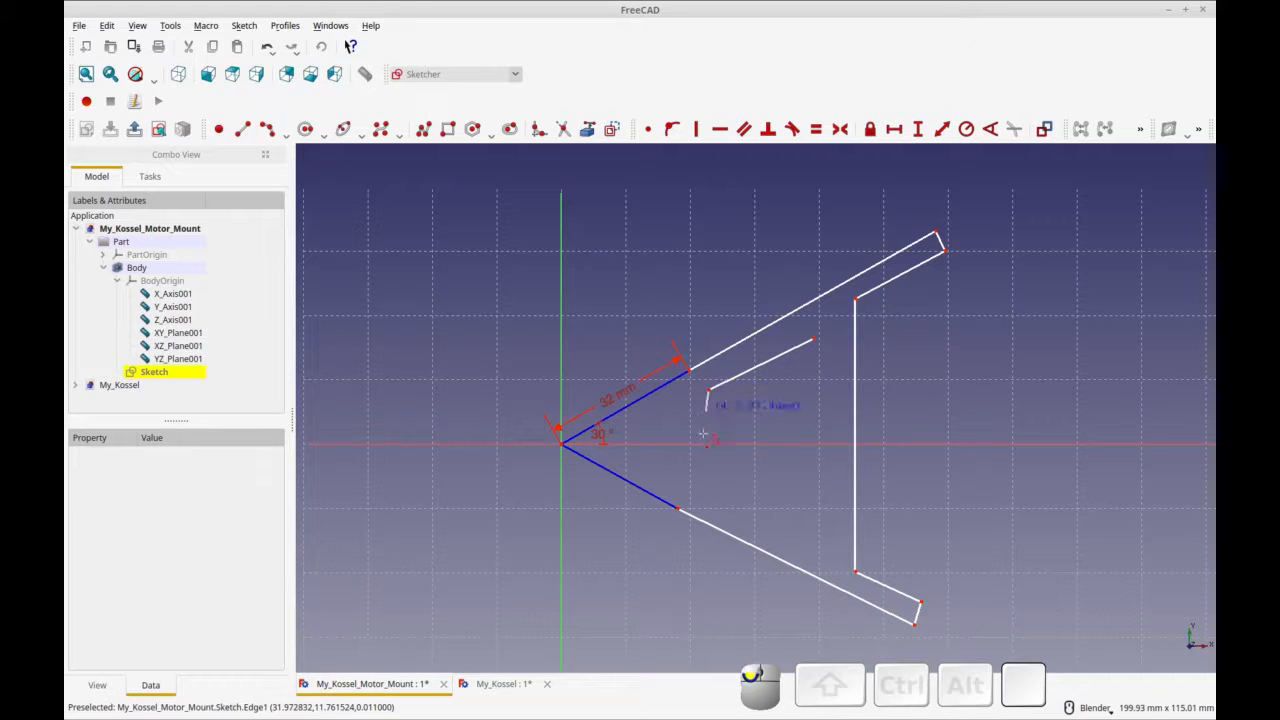
{"action": "left_click", "coordinate": [708, 485]}
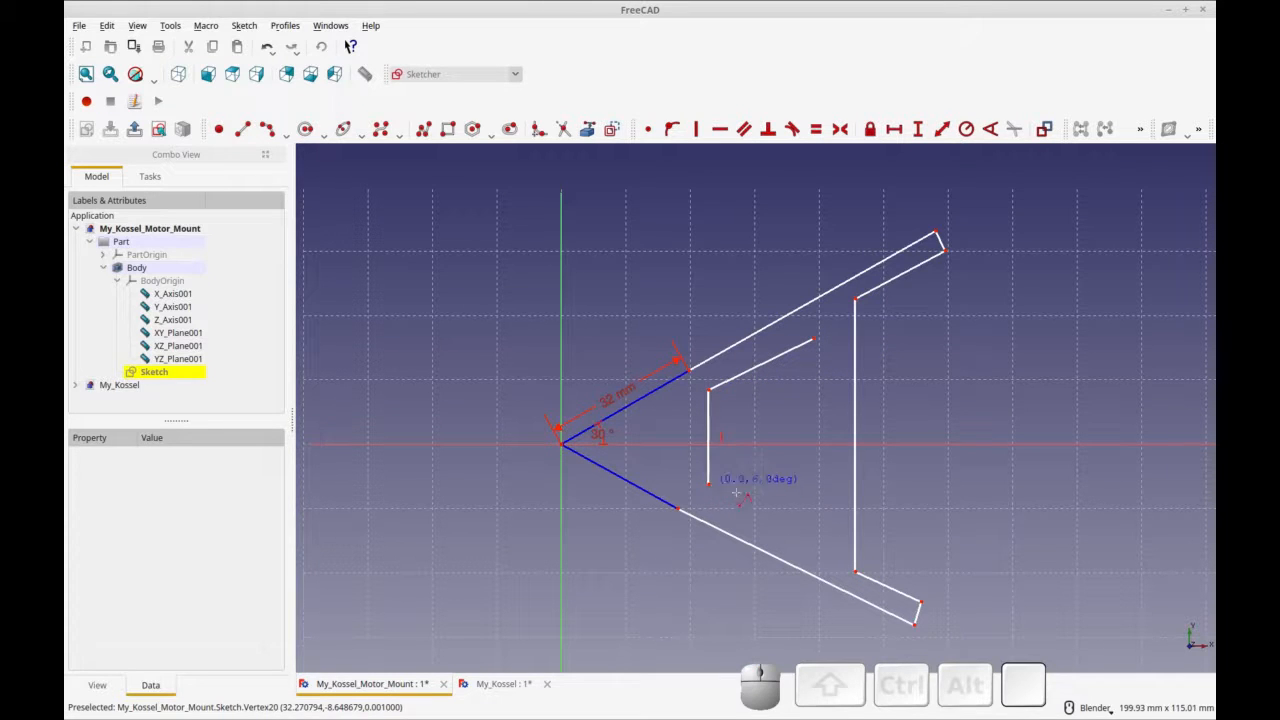
{"action": "left_click", "coordinate": [810, 538]}
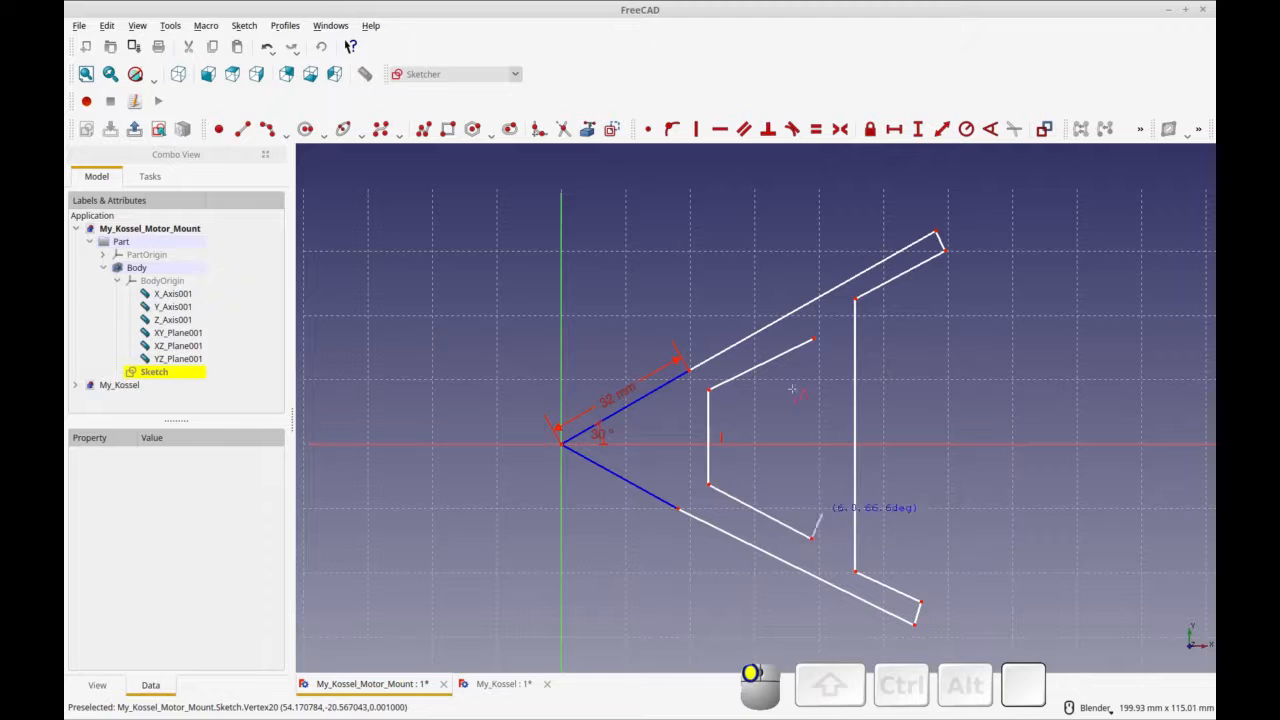
{"action": "left_click", "coordinate": [812, 340]}
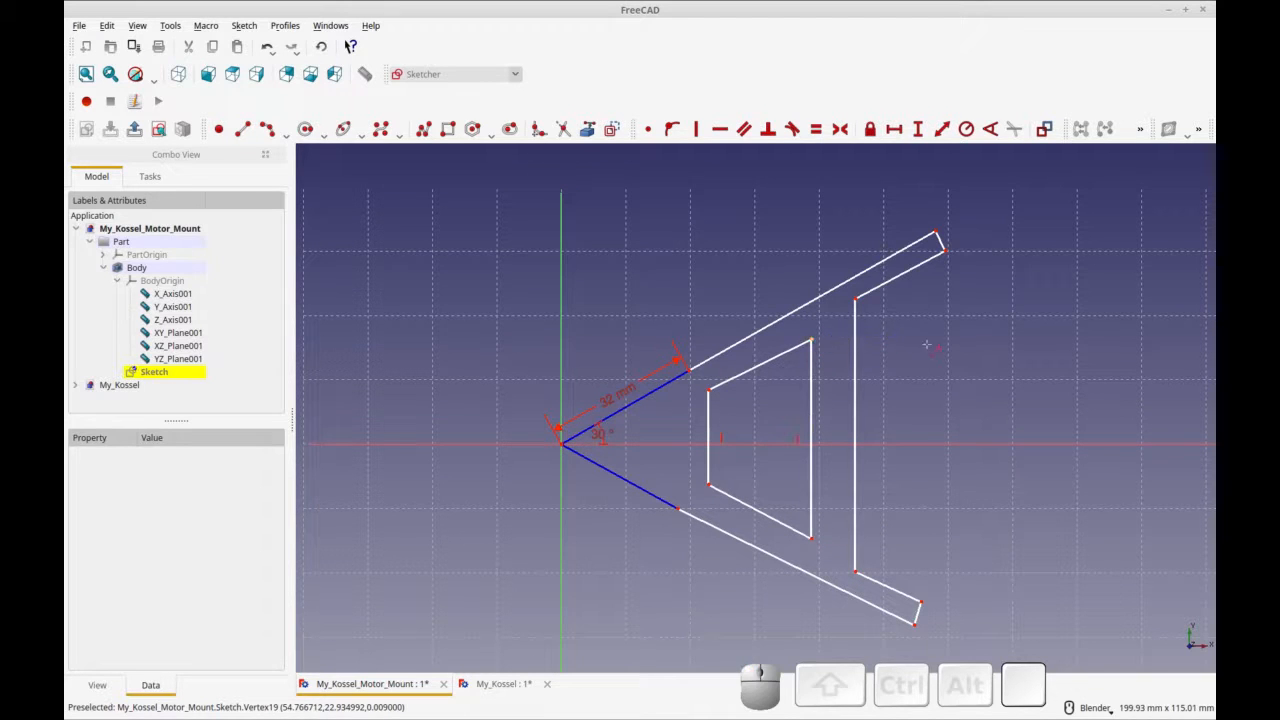
{"action": "right_click", "coordinate": [785, 291]}
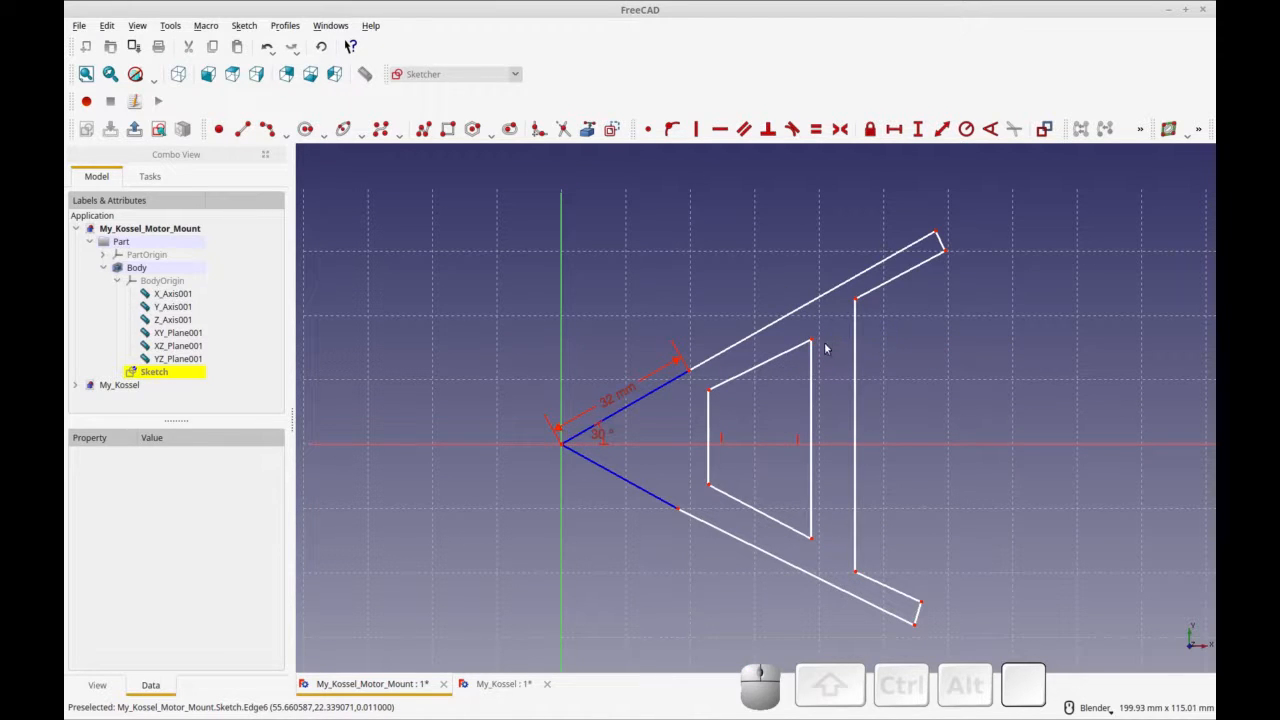
{"action": "left_click_drag", "start_coordinate": [810, 342], "coordinate": [815, 327]}
{"action": "left_click_drag", "start_coordinate": [816, 538], "coordinate": [817, 547]}
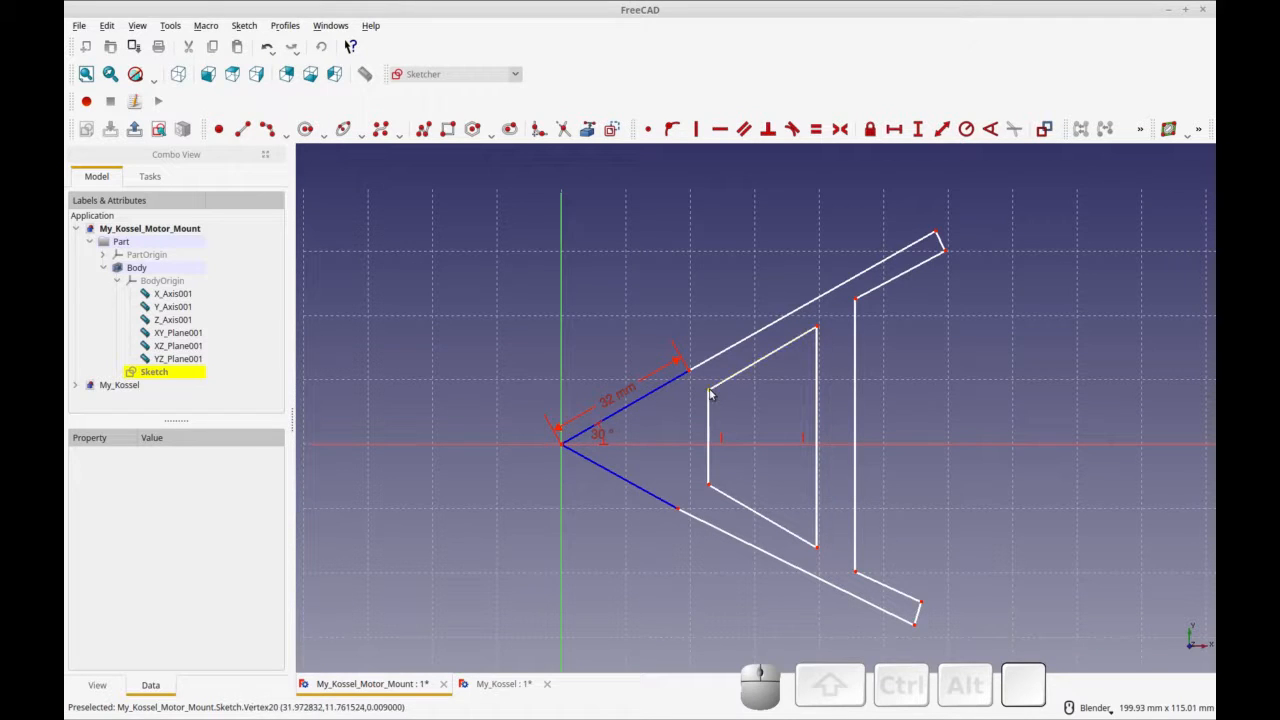
Step: Fillet all four corners of the inner trapezoid
{"action": "left_click", "coordinate": [538, 130]}
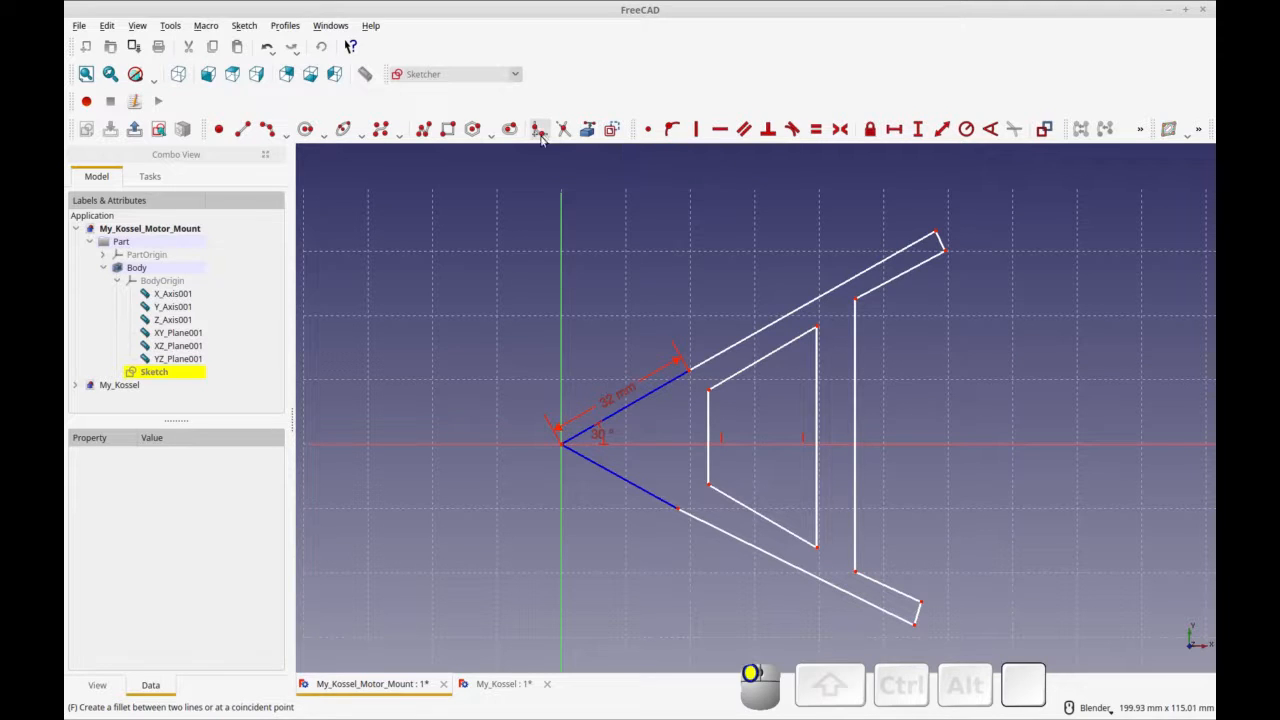
{"action": "left_click", "coordinate": [816, 326]}
{"action": "left_click", "coordinate": [710, 392]}
{"action": "left_click", "coordinate": [709, 487]}
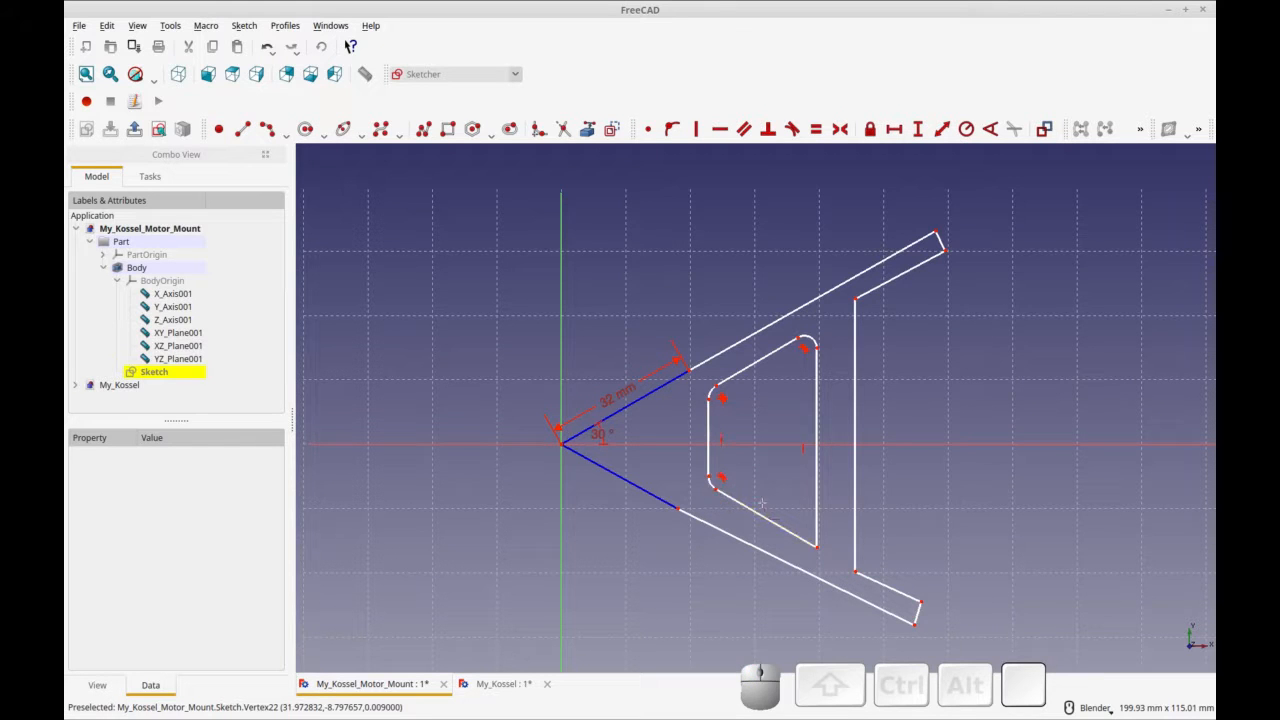
{"action": "left_click", "coordinate": [818, 551]}
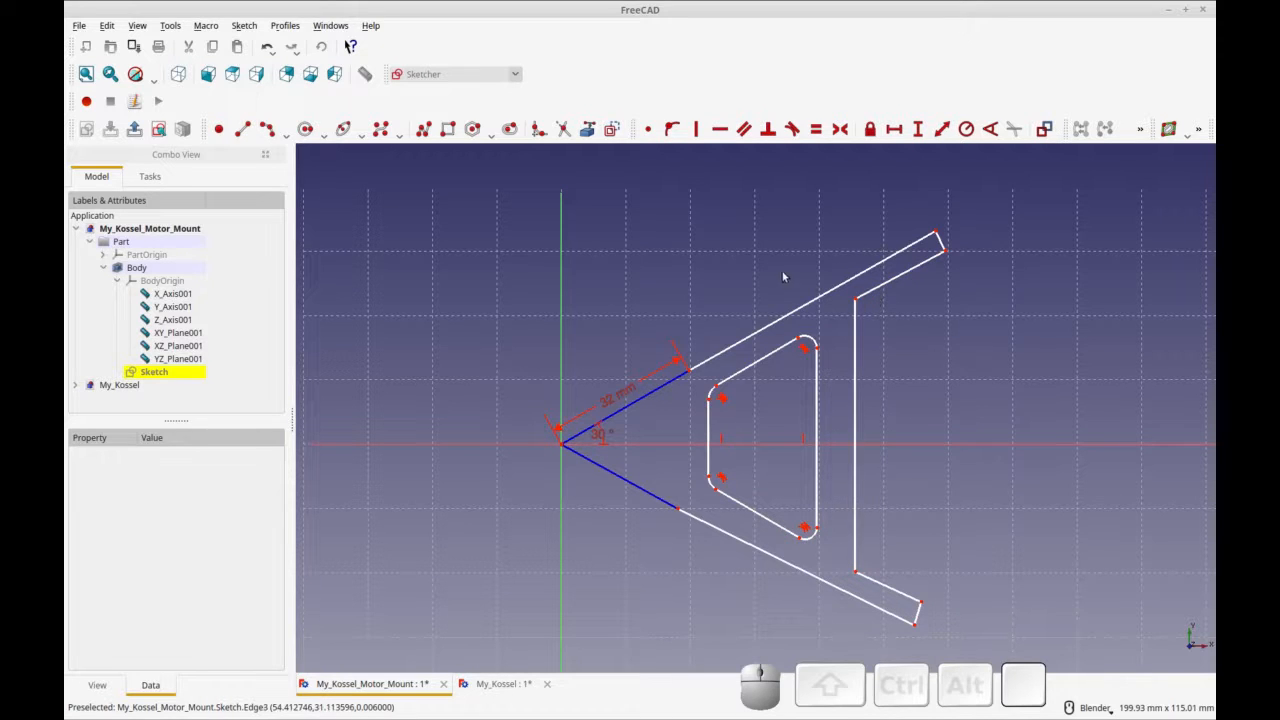
Step: Draw two short lines pointing outward from the construction lines' free ends, the upper one about 14 mm long
{"action": "key", "text": "ctrl+r"}
{"action": "left_click", "coordinate": [687, 371]}
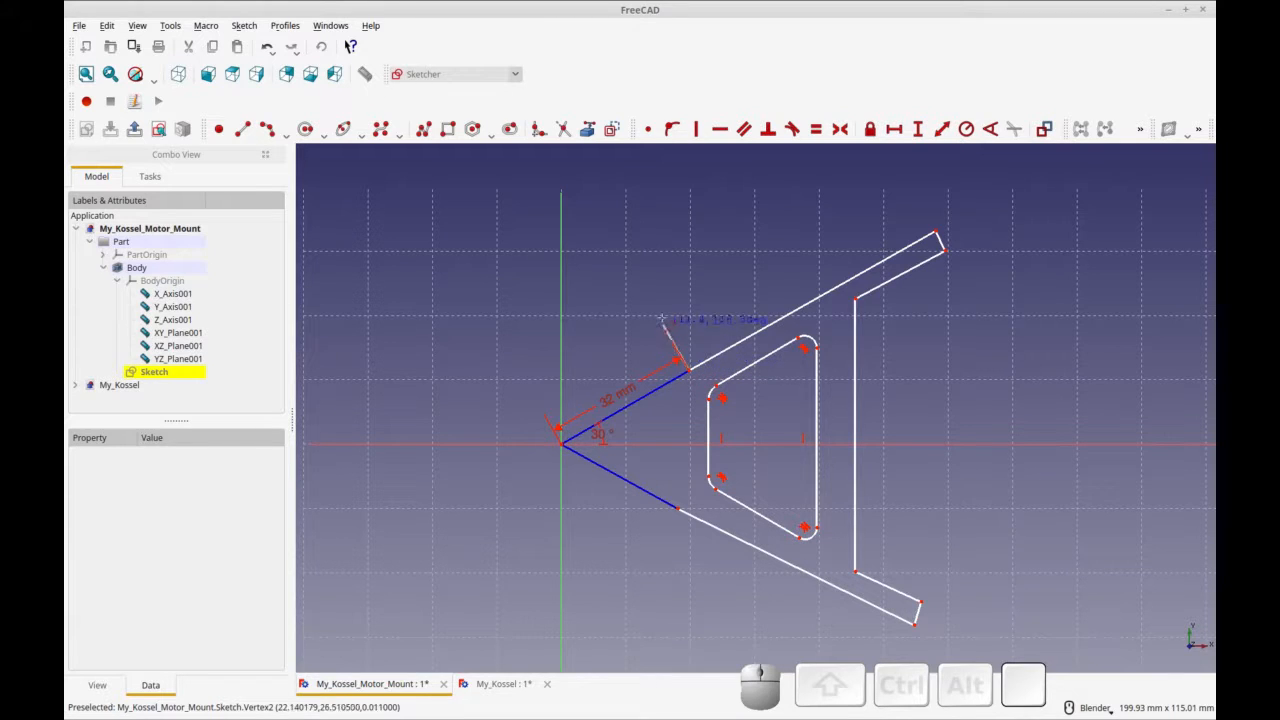
{"action": "left_click", "coordinate": [656, 316]}
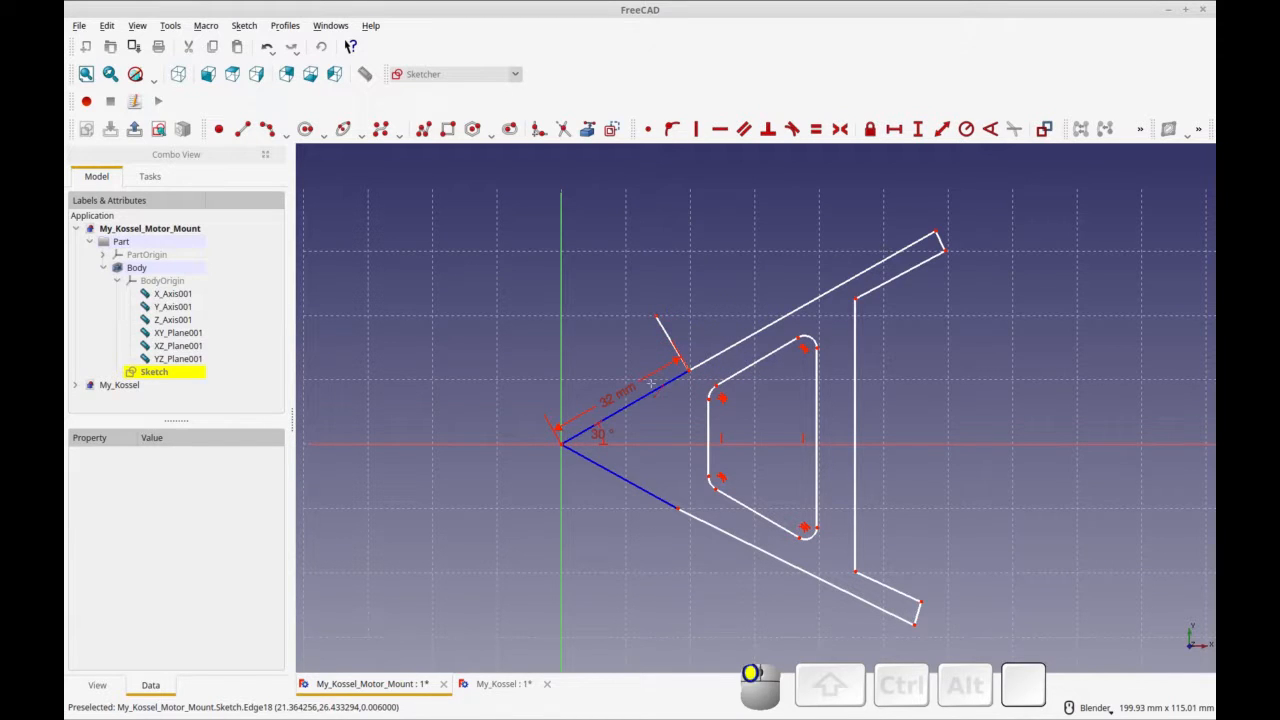
{"action": "left_click", "coordinate": [677, 510]}
{"action": "left_click", "coordinate": [652, 555]}
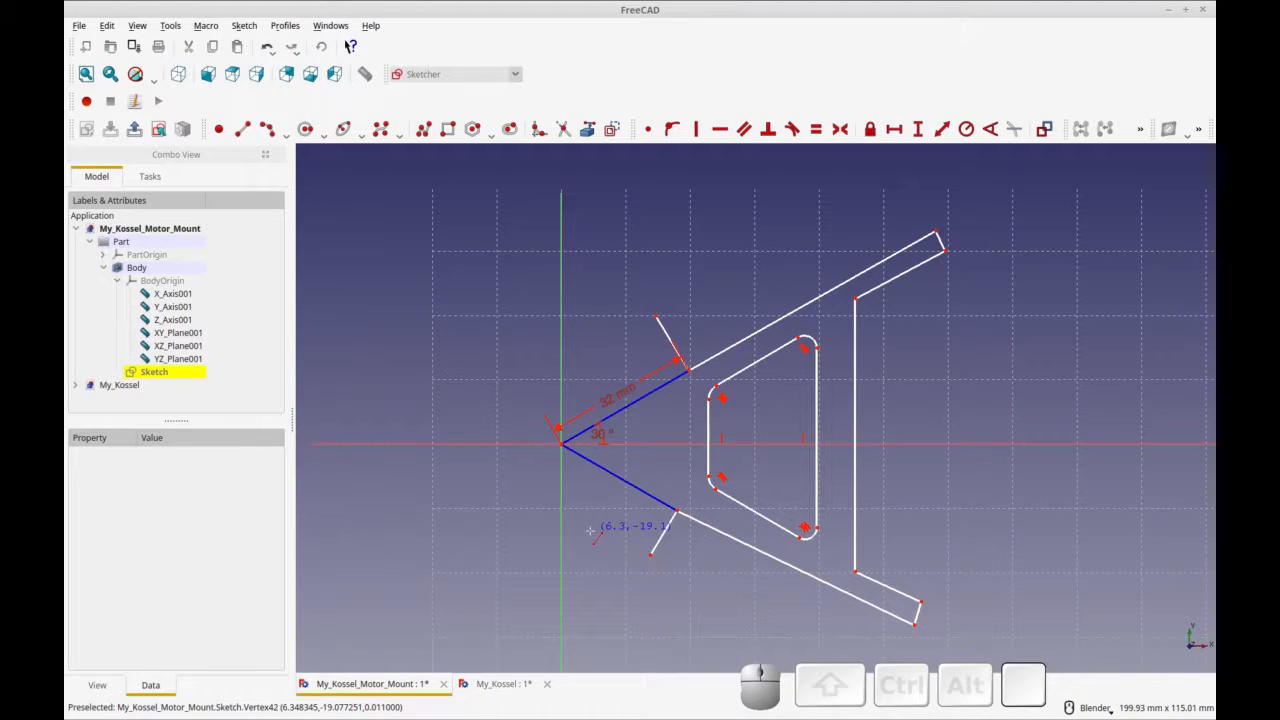
{"action": "key", "text": "ctrl+r"}
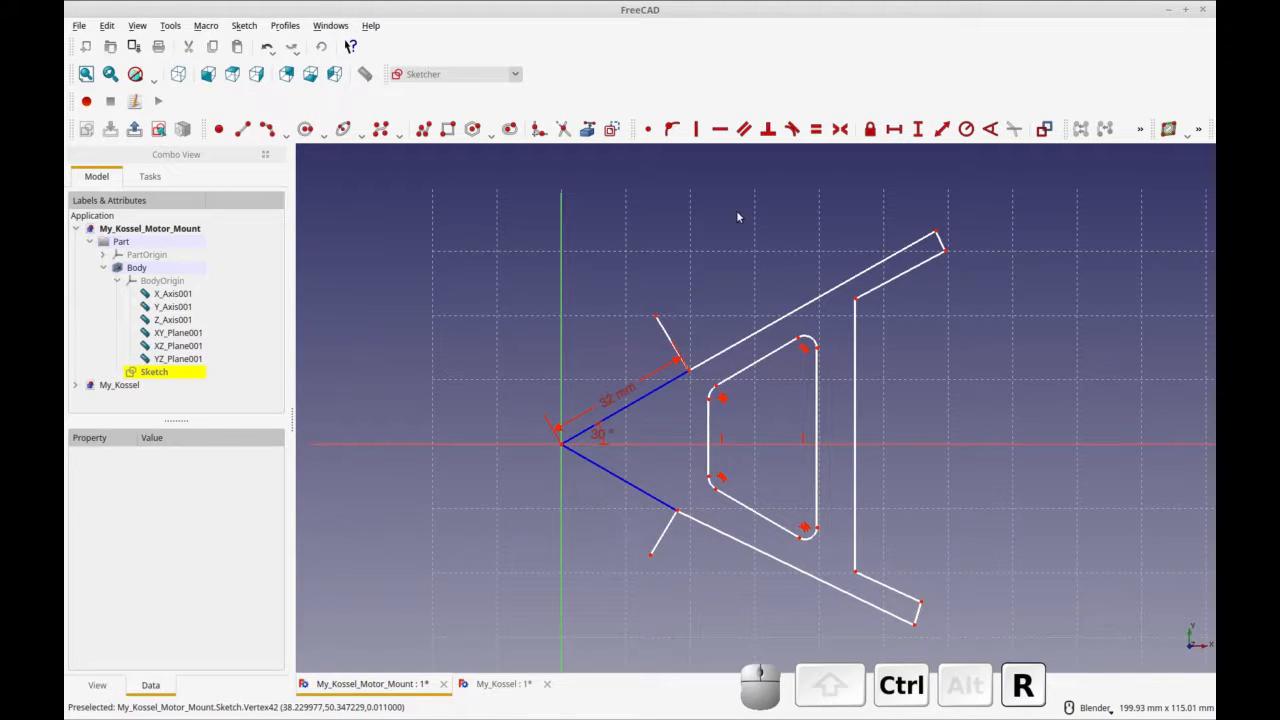
Step: Constrain the upper short outward line to a length of 20 mm
{"action": "left_click", "coordinate": [664, 324]}
{"action": "left_click", "coordinate": [941, 130]}
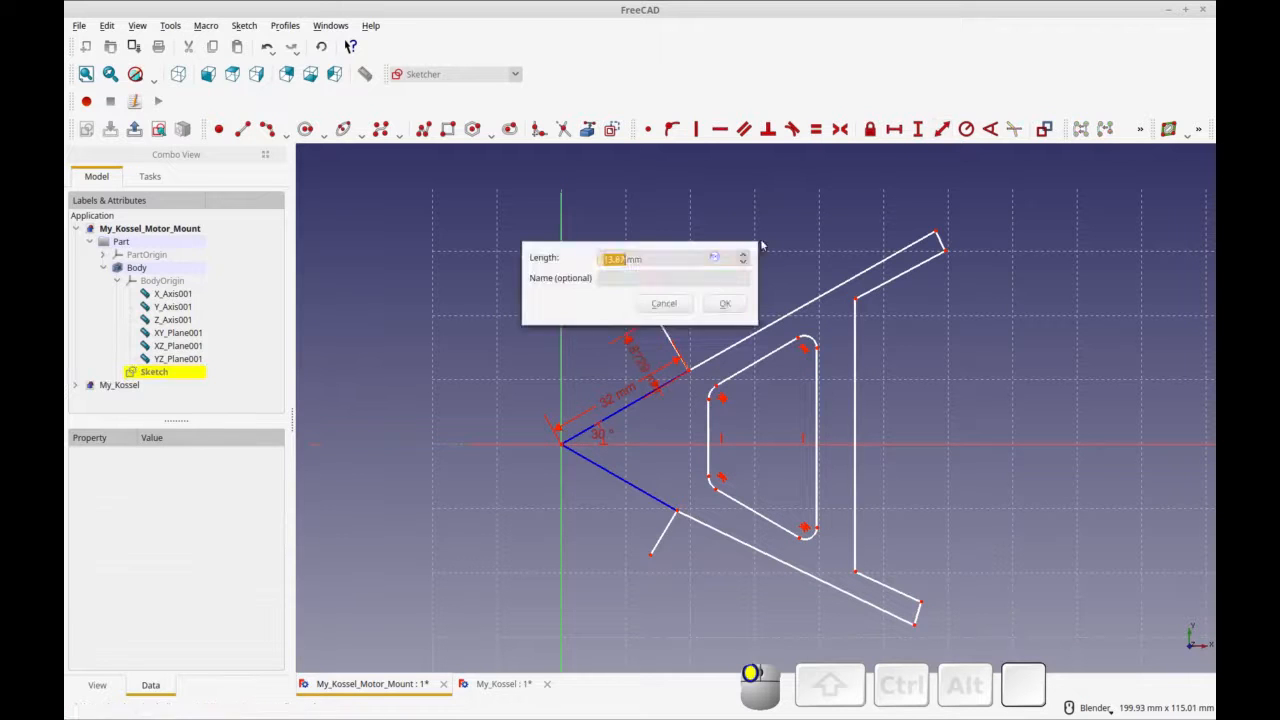
{"action": "type", "text": "20"}
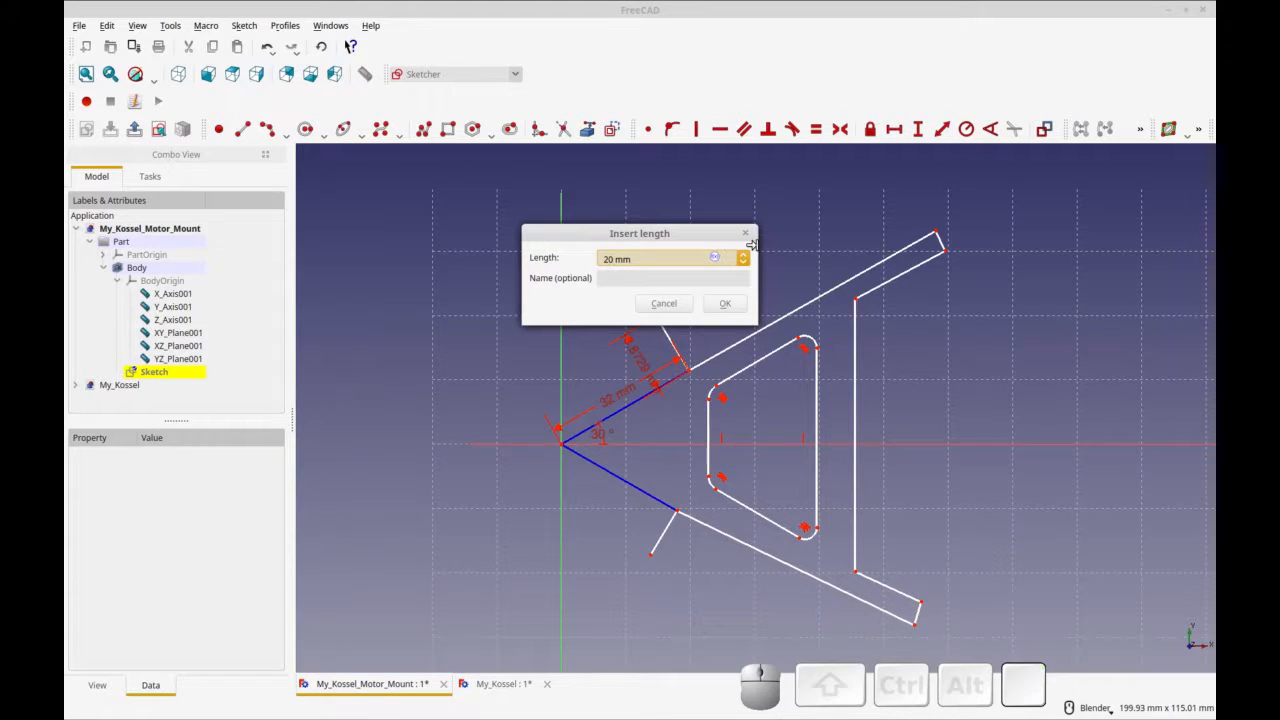
{"action": "left_click", "coordinate": [738, 305]}
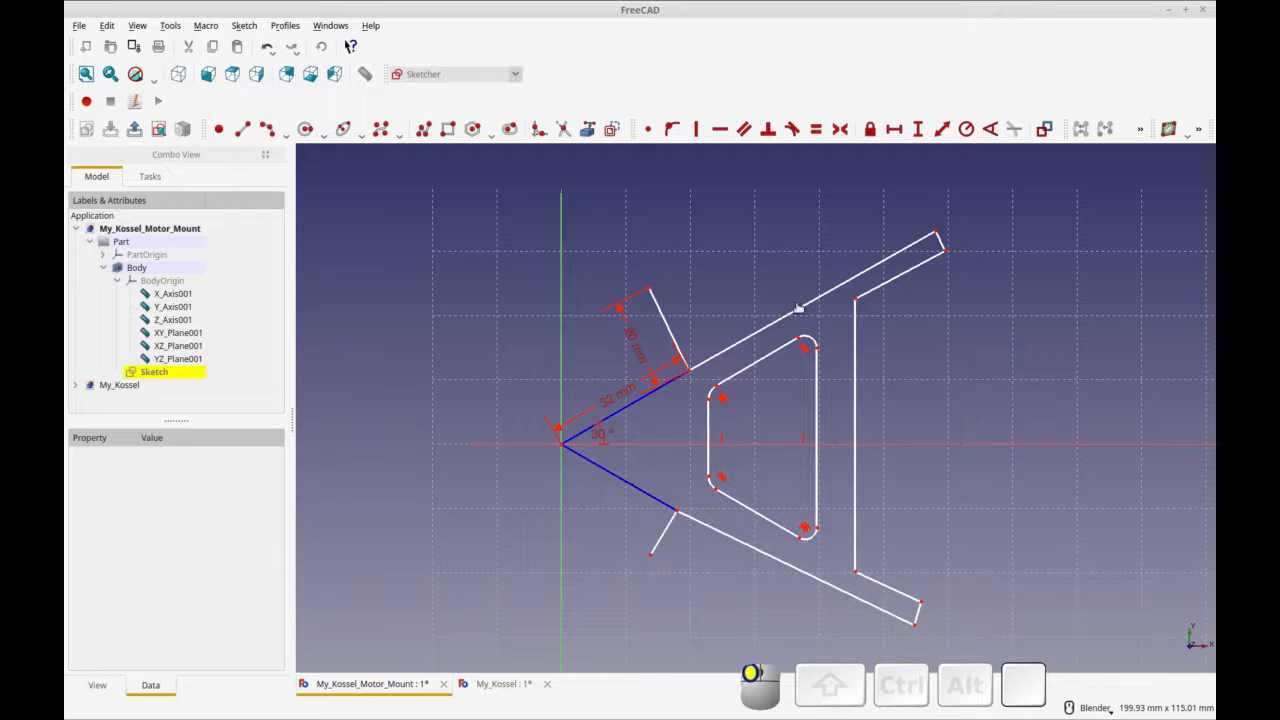
Step: Constrain the upper arm's long outer edge to a length of 57 mm
{"action": "left_click", "coordinate": [799, 309]}
{"action": "left_click", "coordinate": [941, 130]}
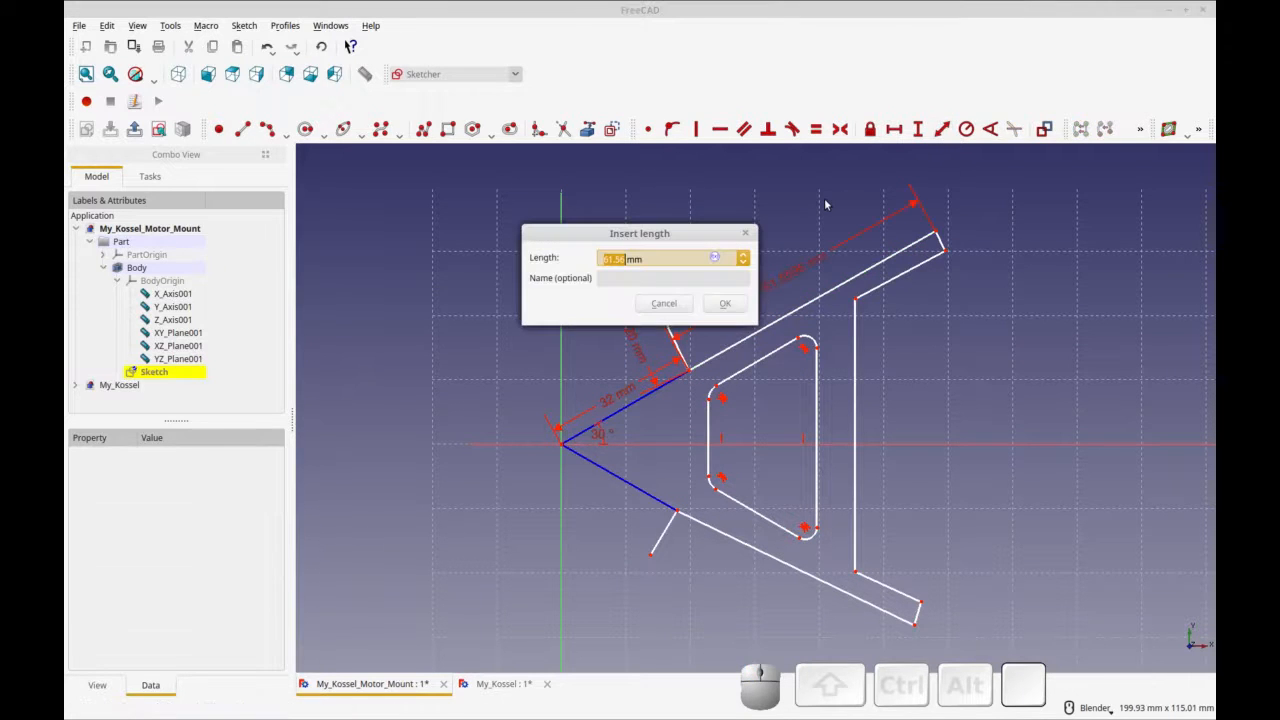
{"action": "type", "text": "55"}
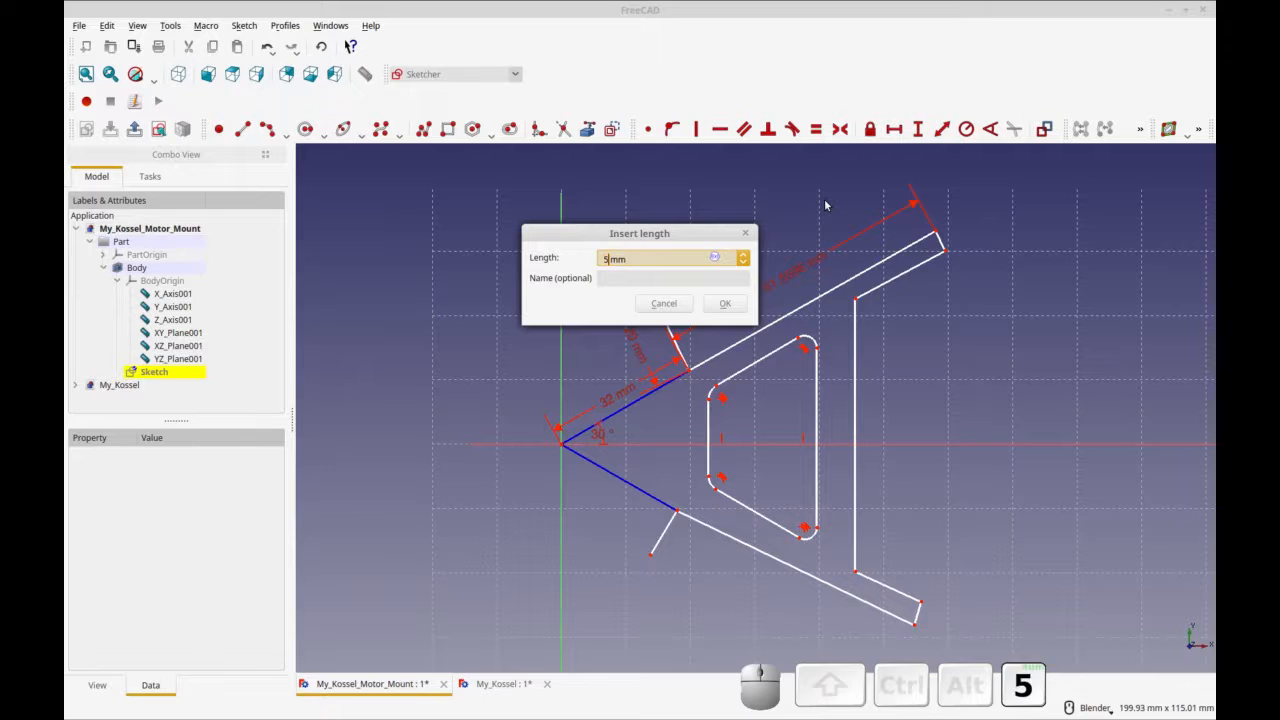
{"action": "key", "text": "Return"}
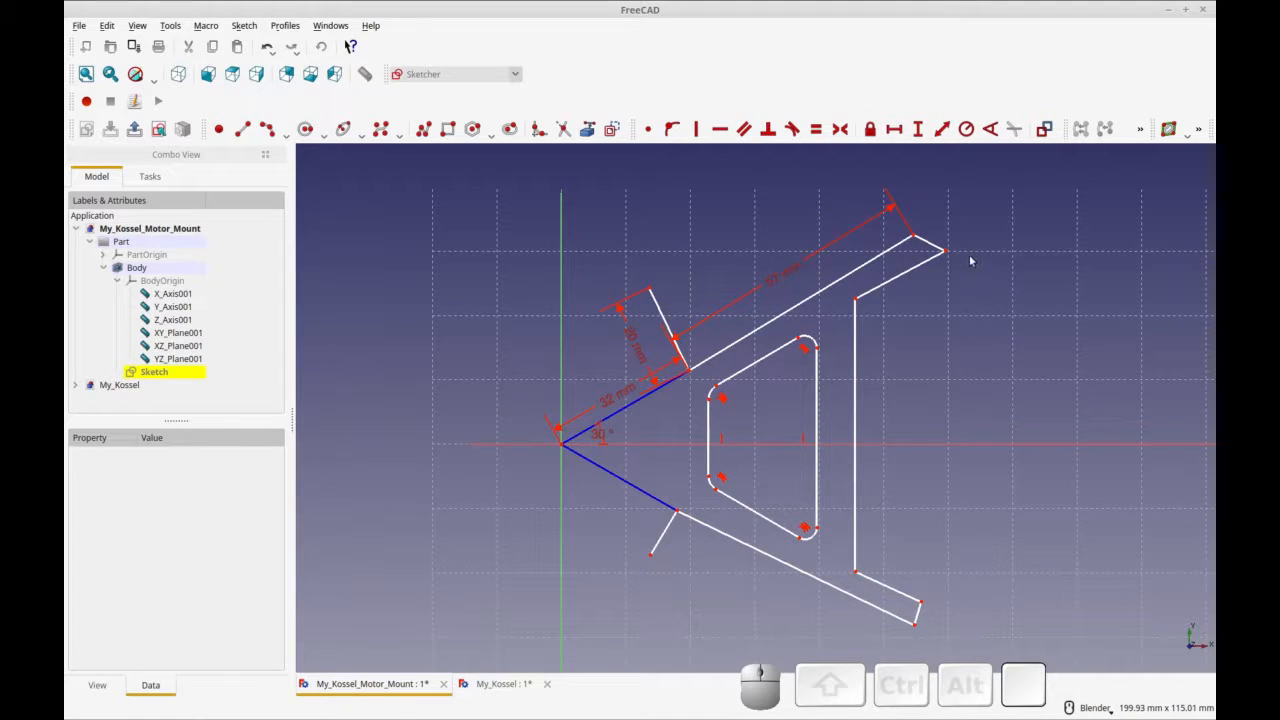
Step: Pull the inner corner at the upper arm's tip inward along the arm and select the arm's short end edge
{"action": "left_click", "coordinate": [945, 252]}
{"action": "left_click", "coordinate": [935, 257]}
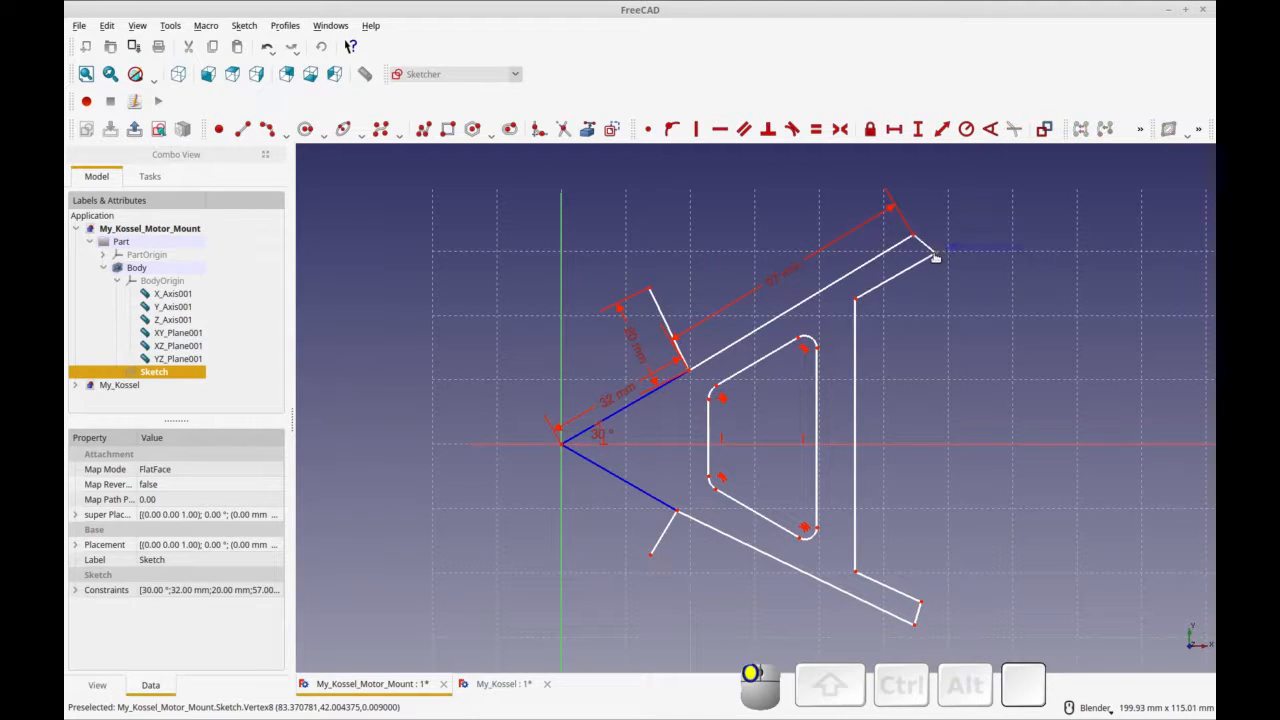
{"action": "left_click", "coordinate": [924, 250]}
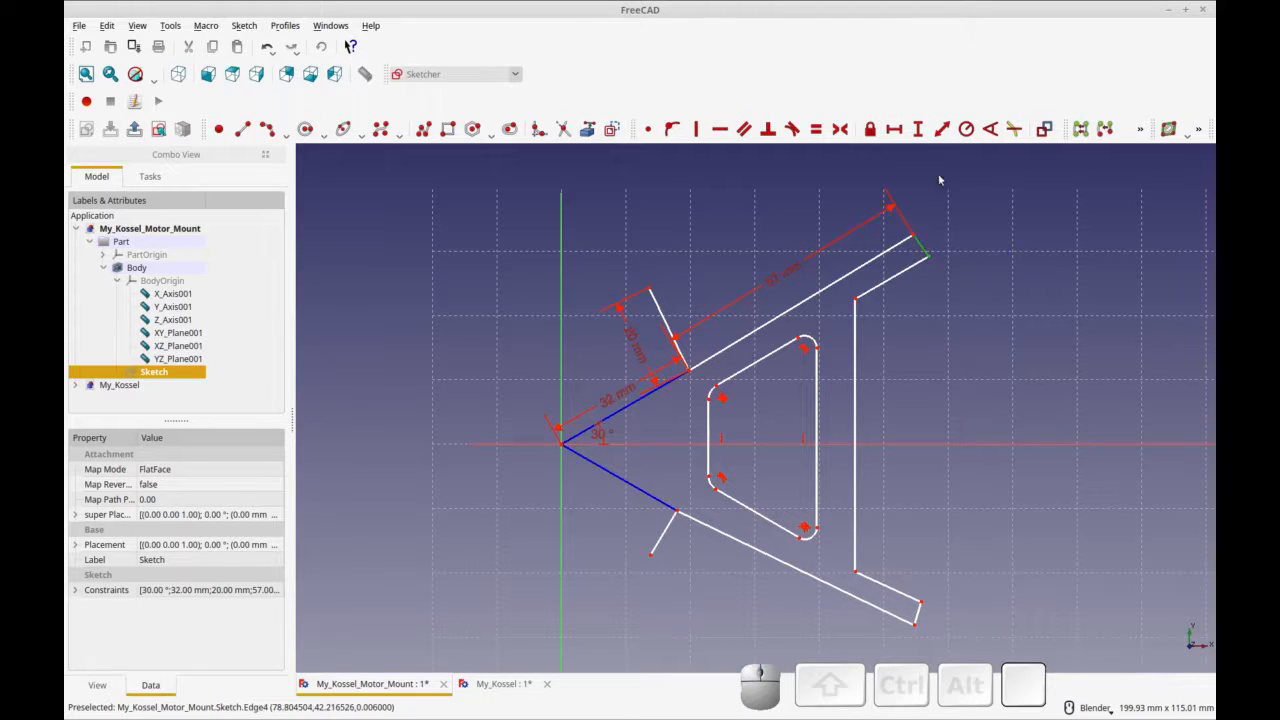
Step: Try to constrain the upper arm's short end edge to a length of 5.5 mm
{"action": "left_click", "coordinate": [942, 128]}
{"action": "type", "text": "5.5"}
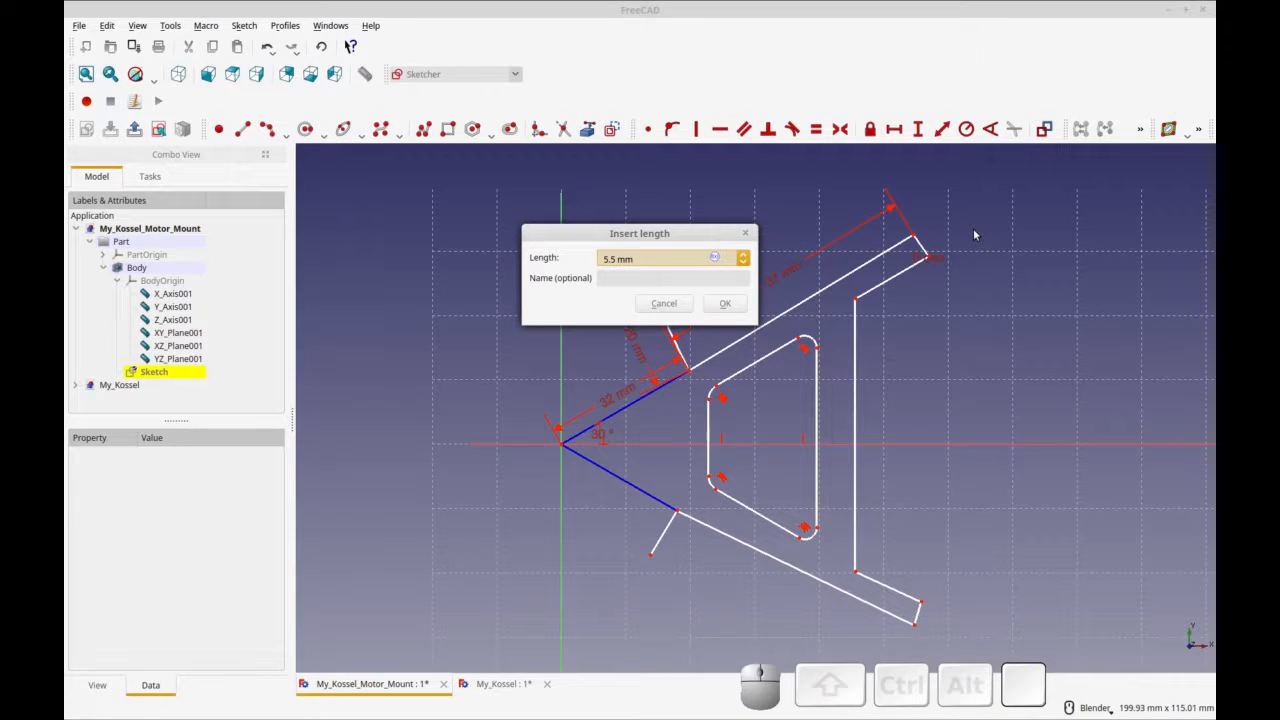
{"action": "left_click", "coordinate": [725, 303]}
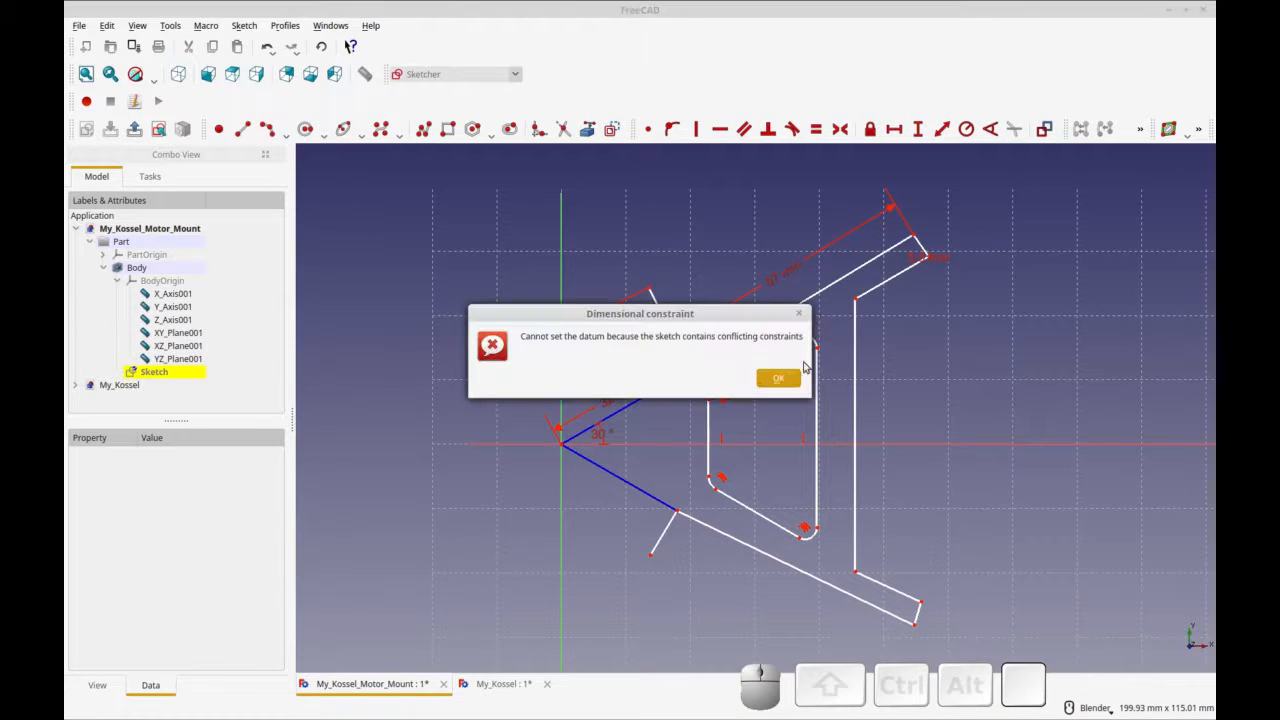
{"action": "left_click", "coordinate": [764, 382]}
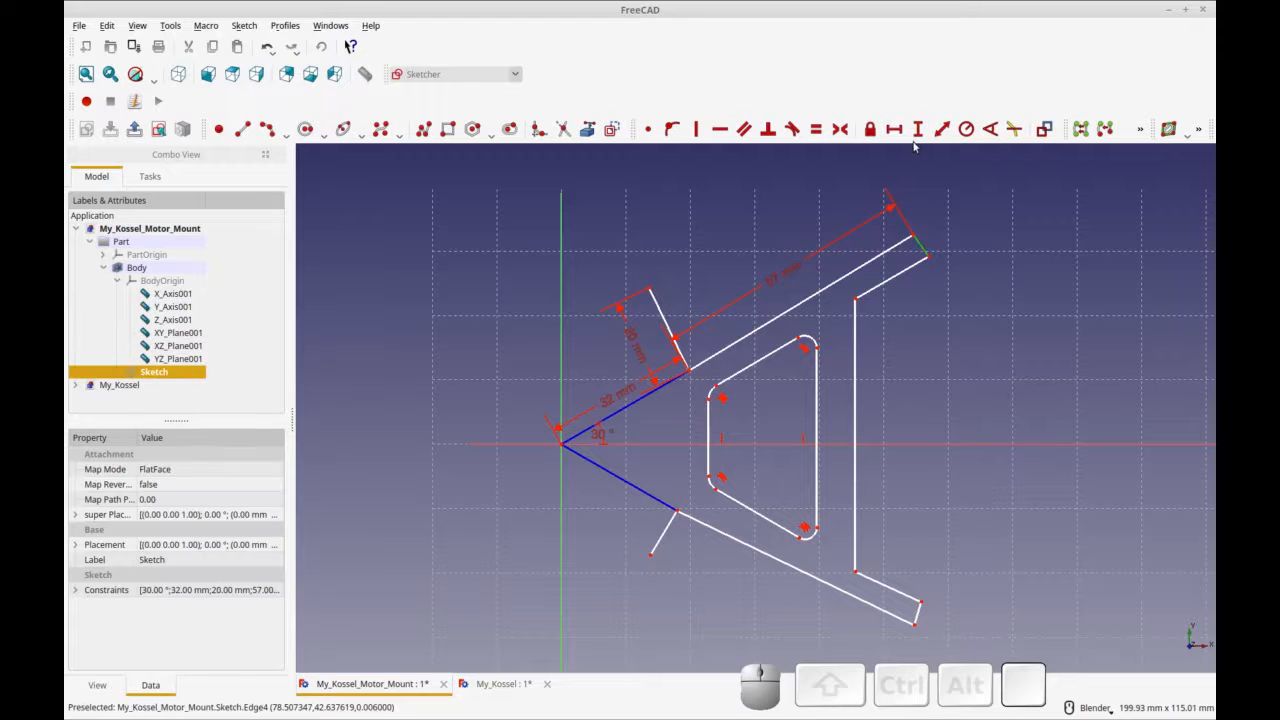
Step: Constrain the upper arm's end edge to 5.5 mm, move its dimension clear, and nudge the corner where the arm meets the long upright edge
{"action": "left_click", "coordinate": [942, 129]}
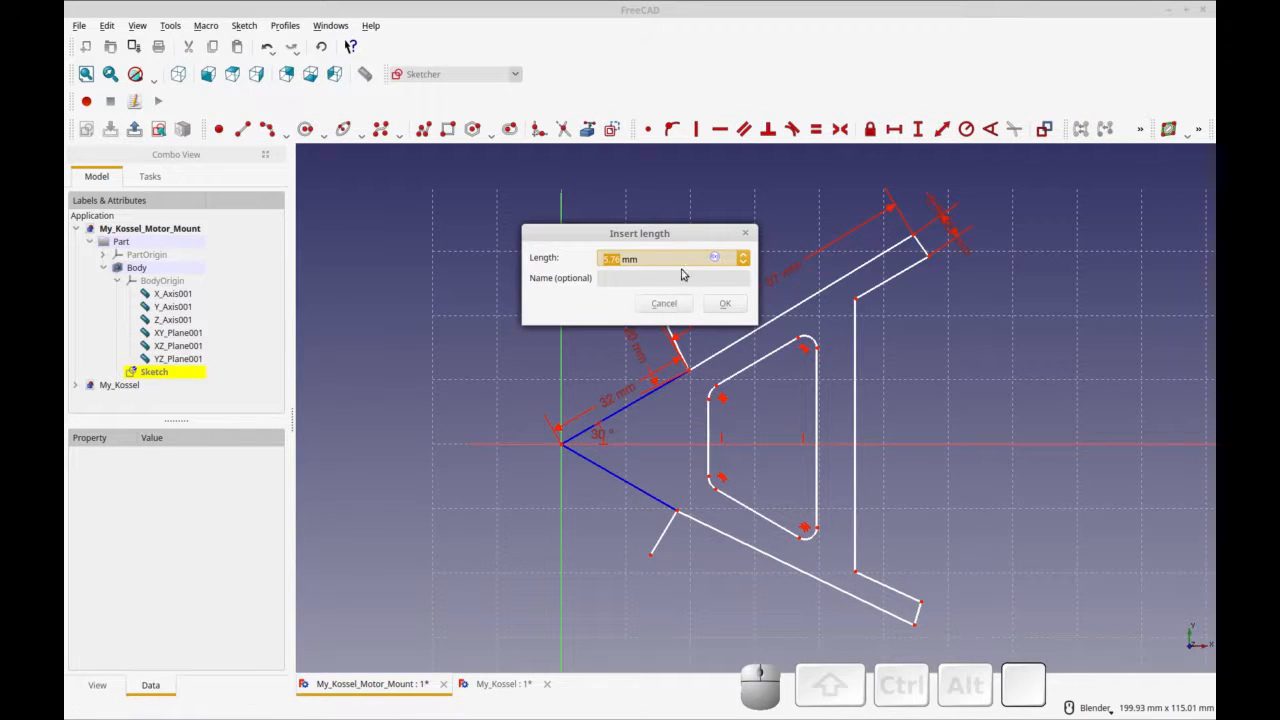
{"action": "type", "text": "20"}
{"action": "key", "text": "Return"}
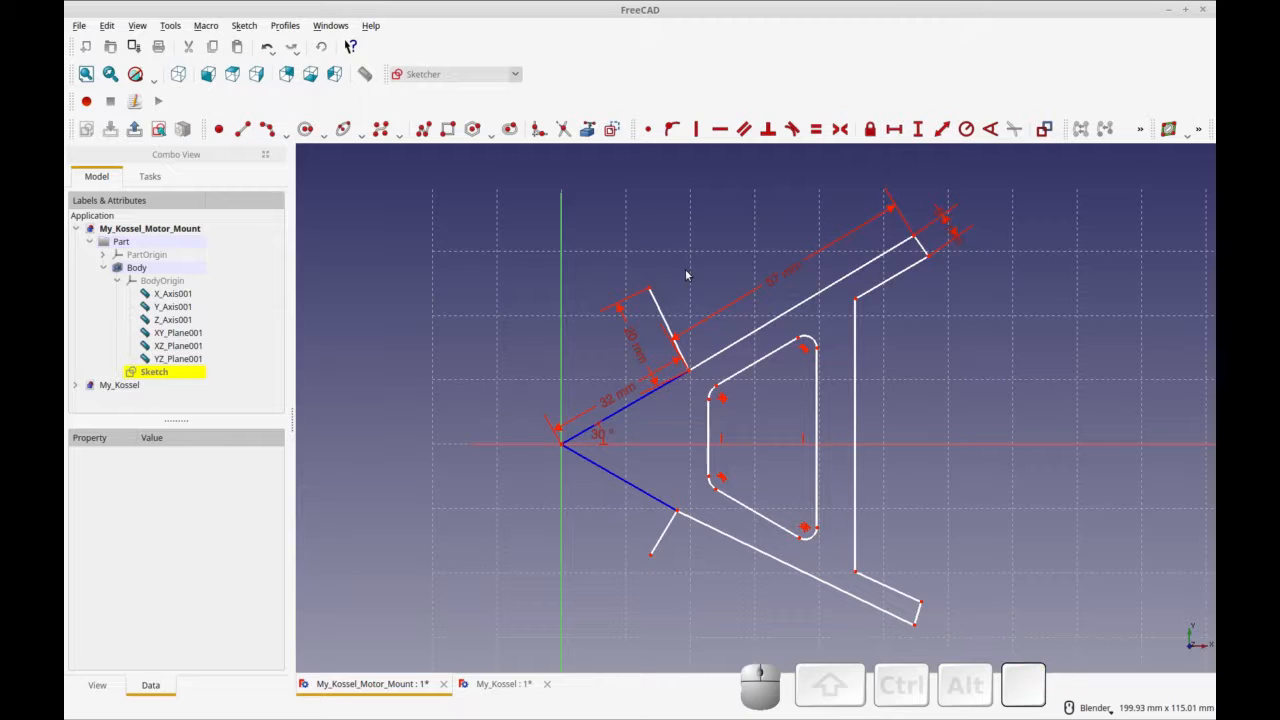
{"action": "left_click_drag", "start_coordinate": [958, 240], "coordinate": [979, 265]}
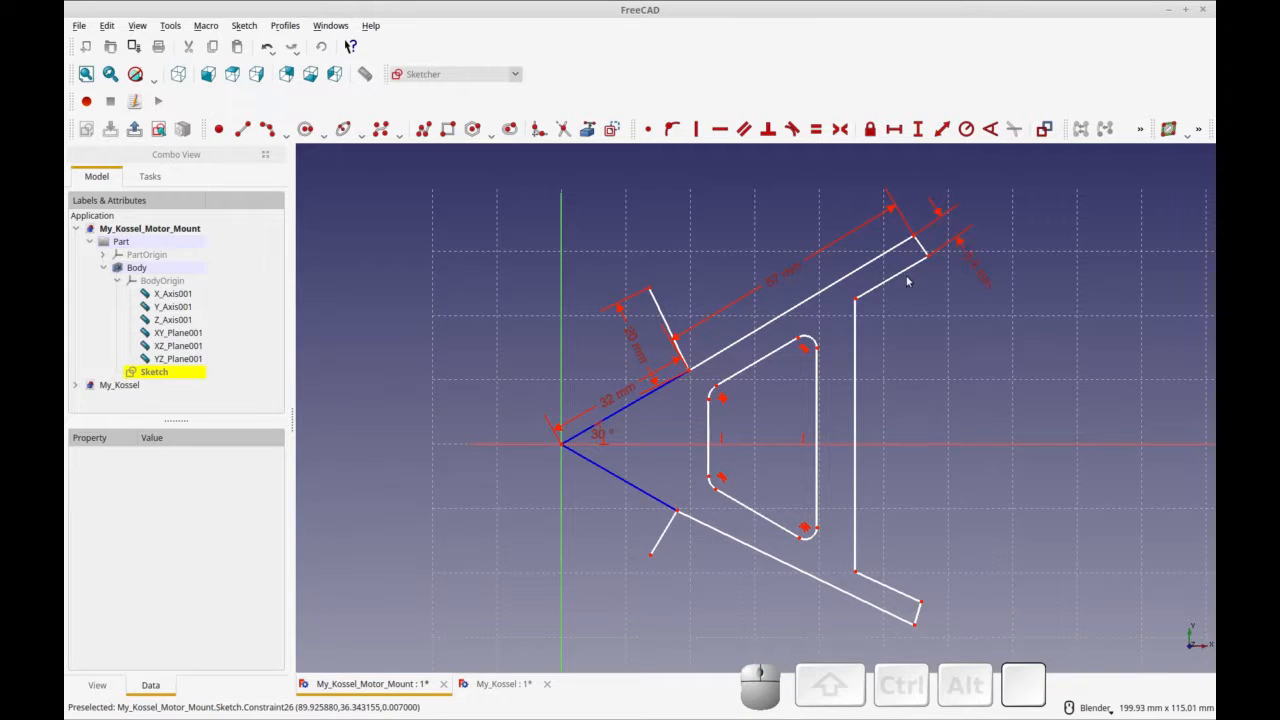
{"action": "left_click_drag", "start_coordinate": [855, 298], "coordinate": [920, 318]}
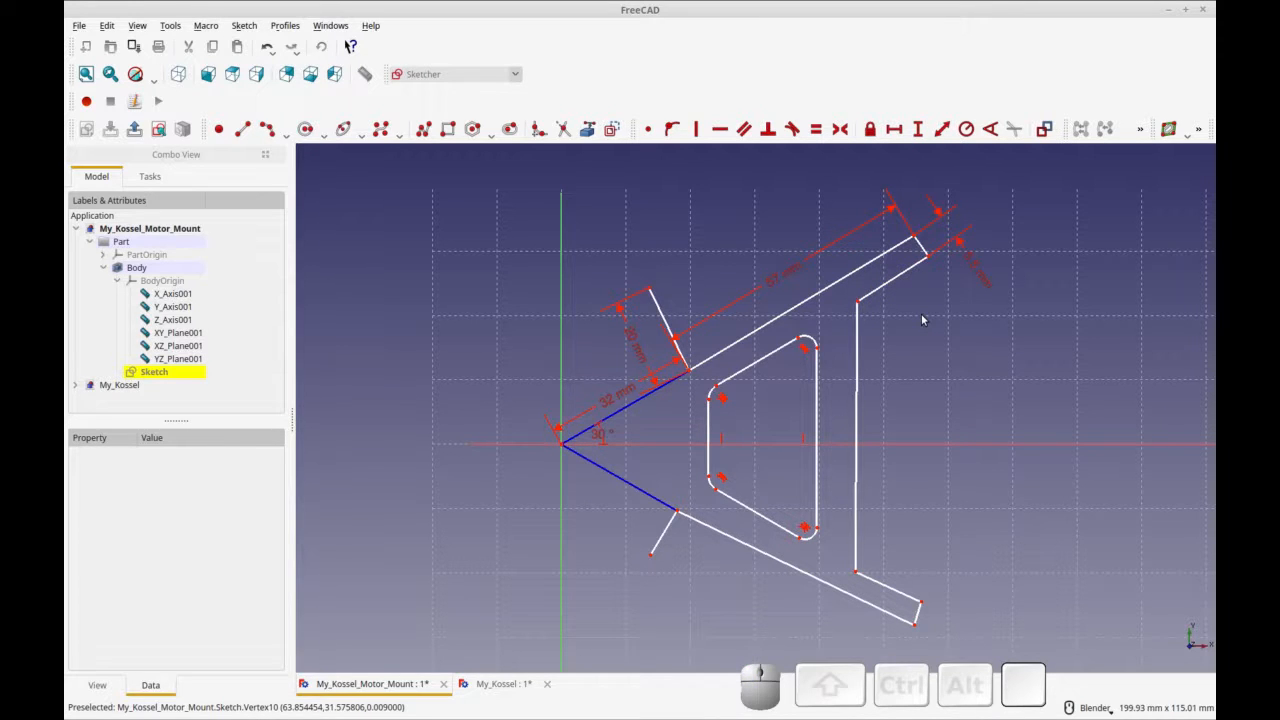
Step: Set the vertical distance between the ends of the inner trapezoid's short upright side to 16 mm and move the dimension closer
{"action": "left_click", "coordinate": [709, 396]}
{"action": "left_click", "coordinate": [710, 480]}
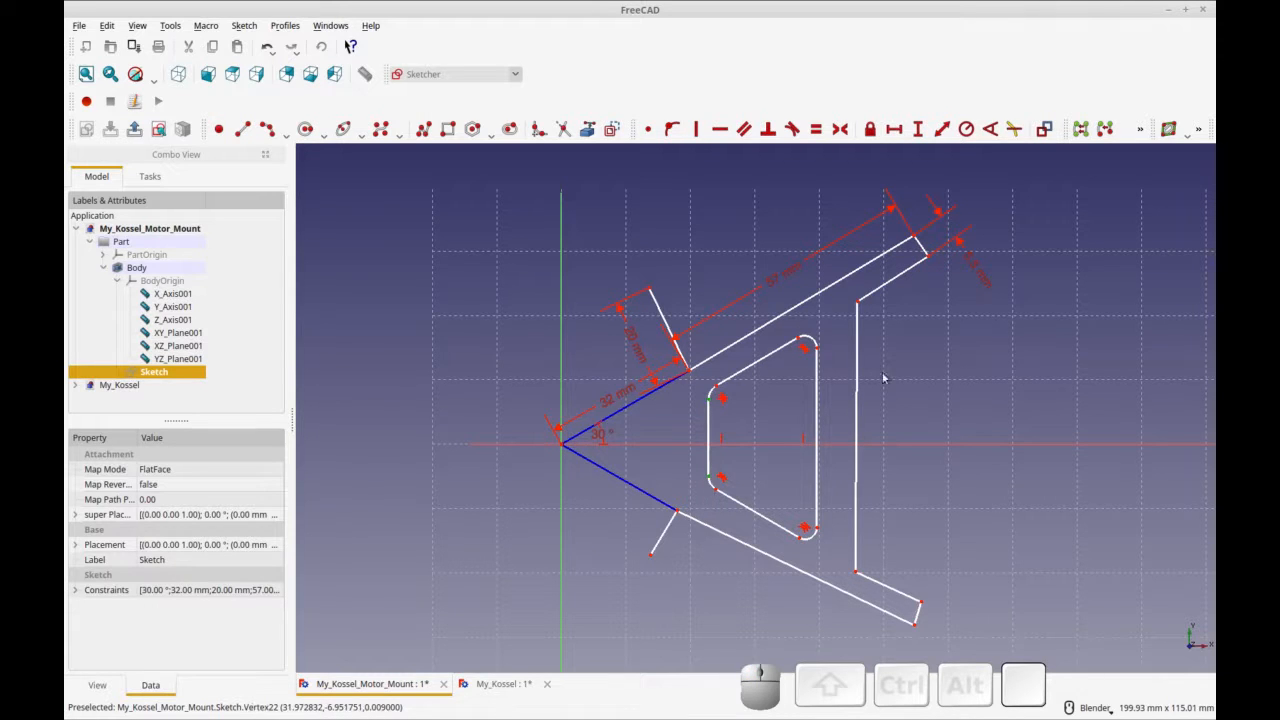
{"action": "left_click", "coordinate": [917, 129]}
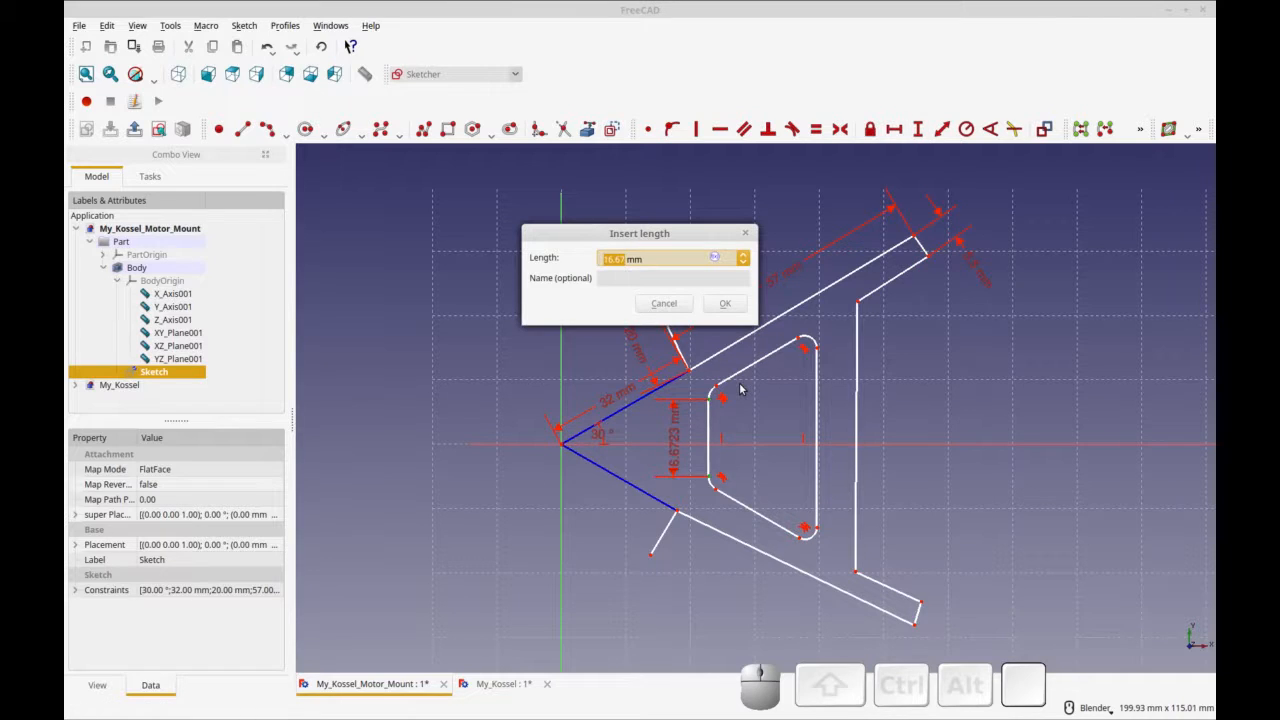
{"action": "type", "text": "16"}
{"action": "key", "text": "Return"}
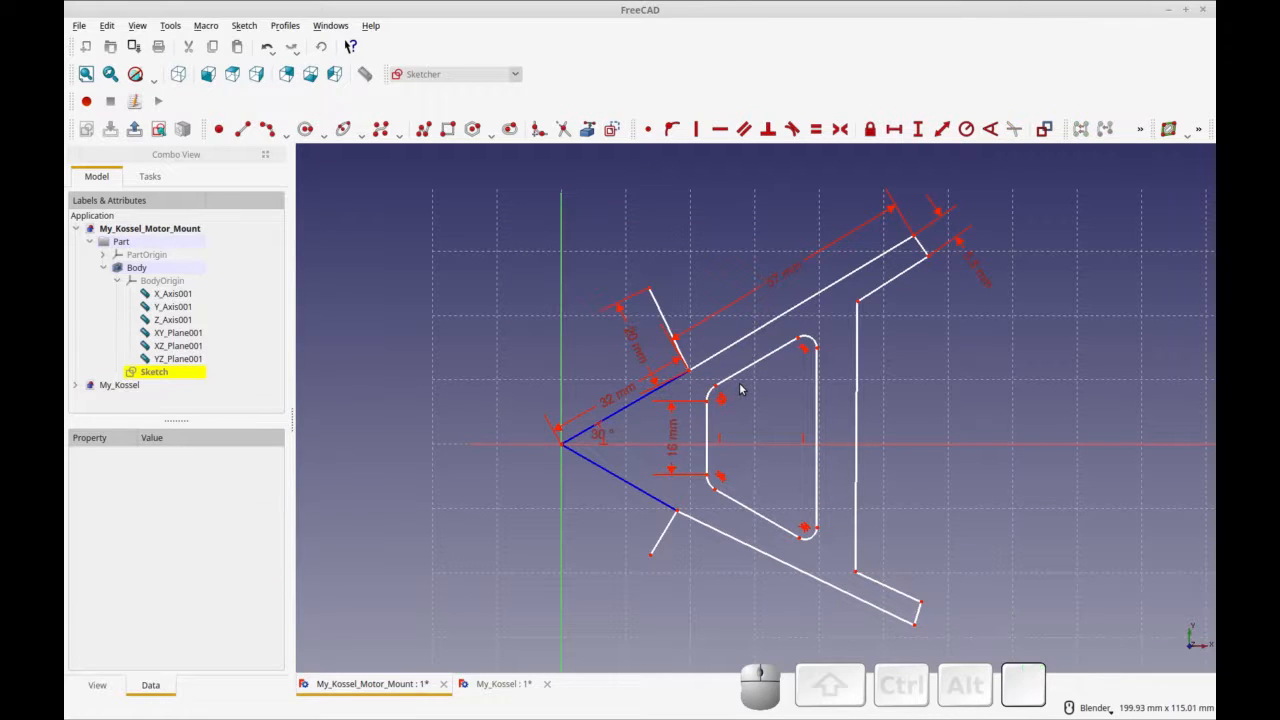
{"action": "left_click_drag", "start_coordinate": [672, 440], "coordinate": [684, 440]}
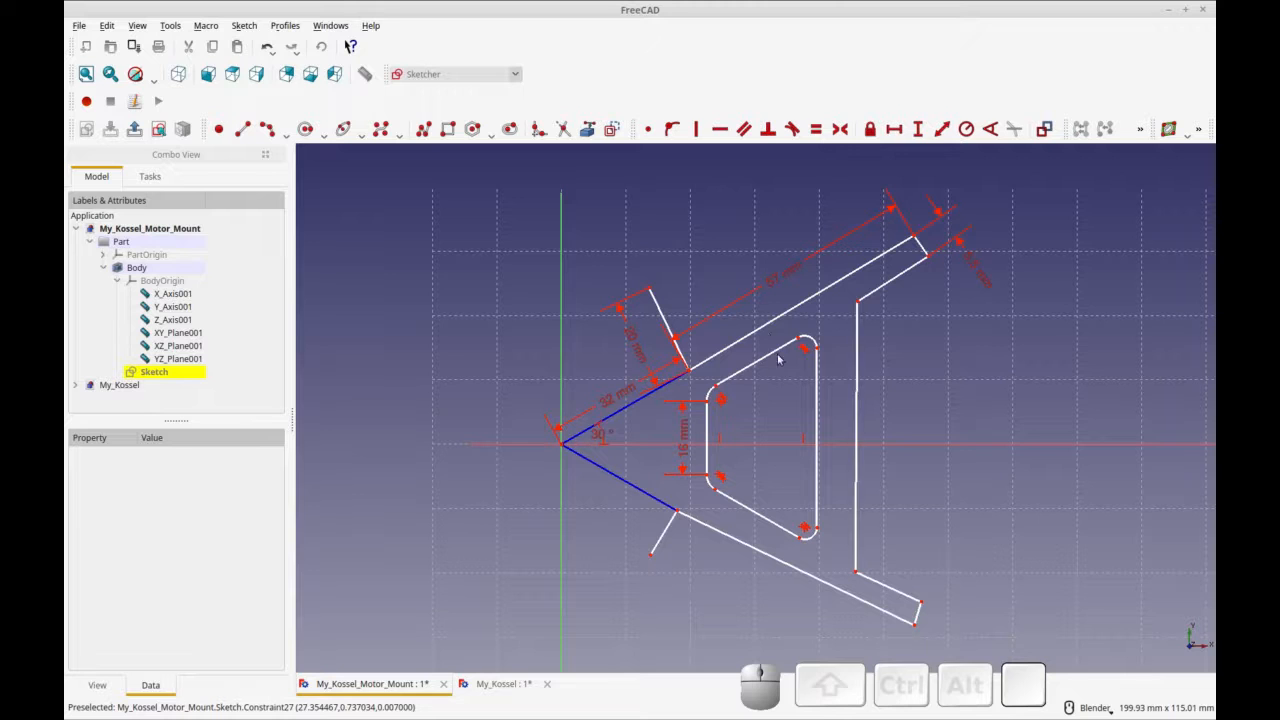
Step: Set the distance from the inner trapezoid's upper wide-side fillet endpoint to the upper arm's outer edge to 5.5 mm
{"action": "left_click", "coordinate": [798, 333]}
{"action": "left_click", "coordinate": [787, 313]}
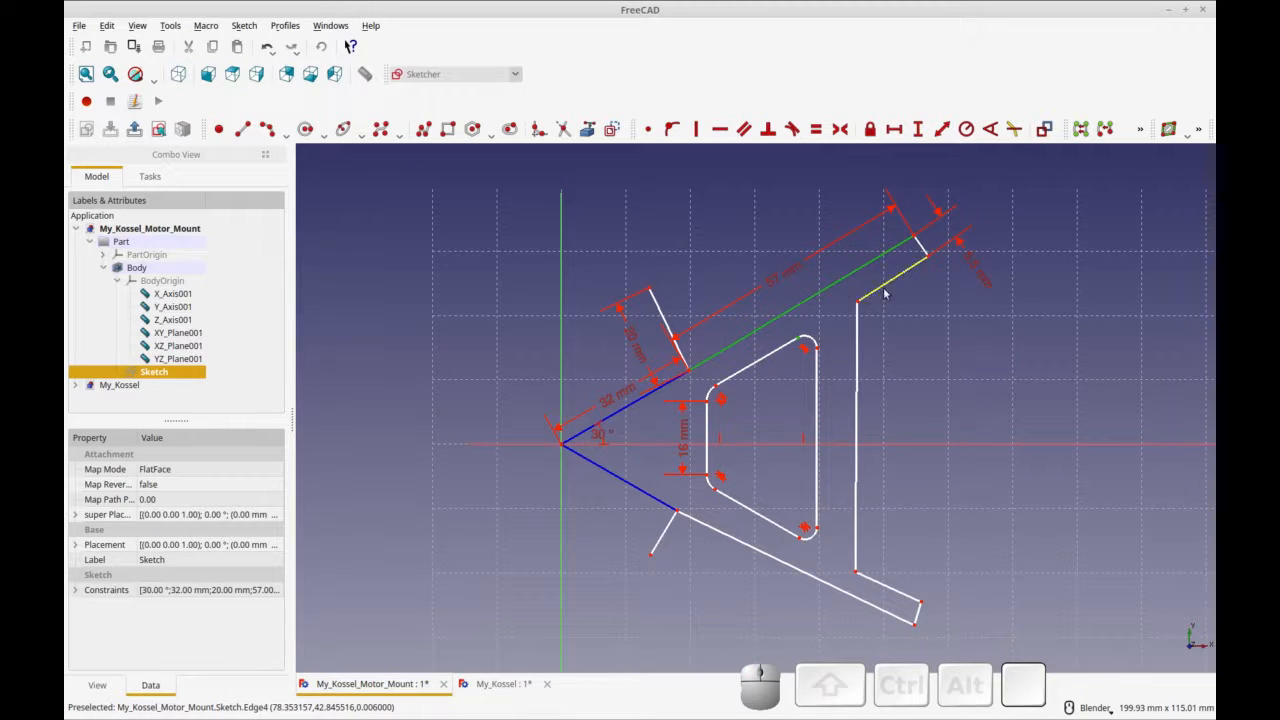
{"action": "left_click", "coordinate": [942, 129]}
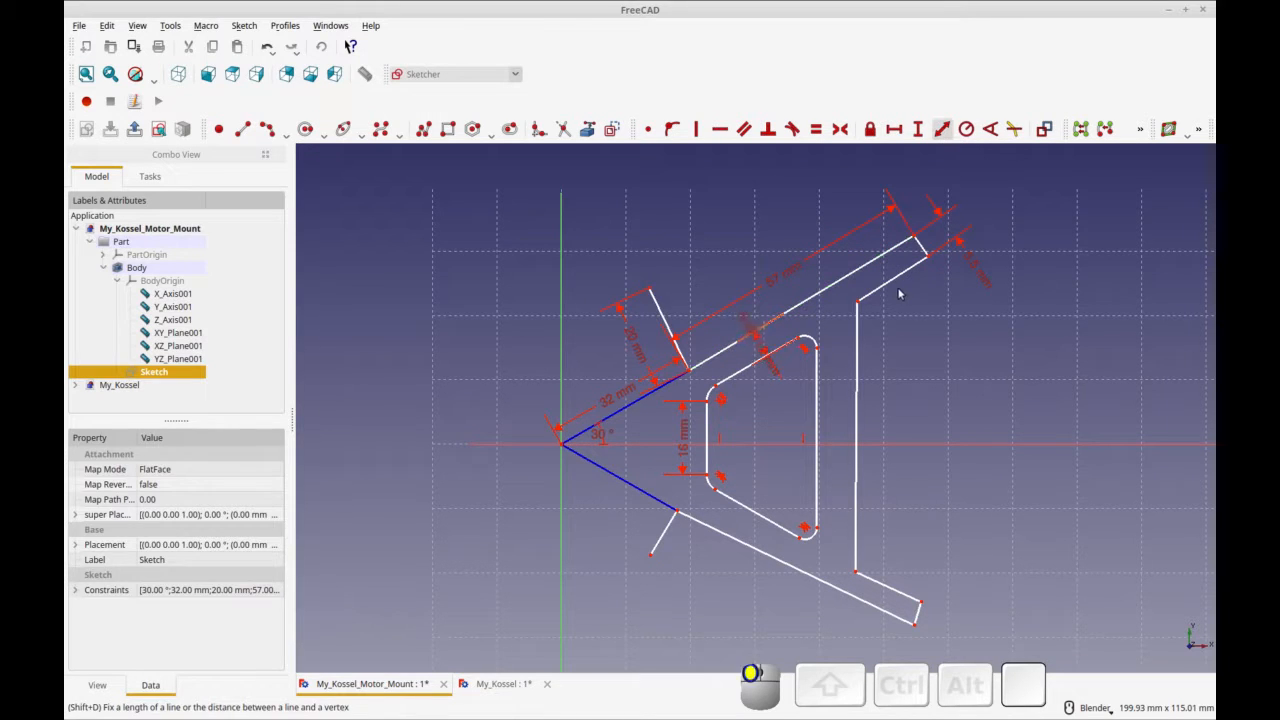
{"action": "type", "text": "5.5"}
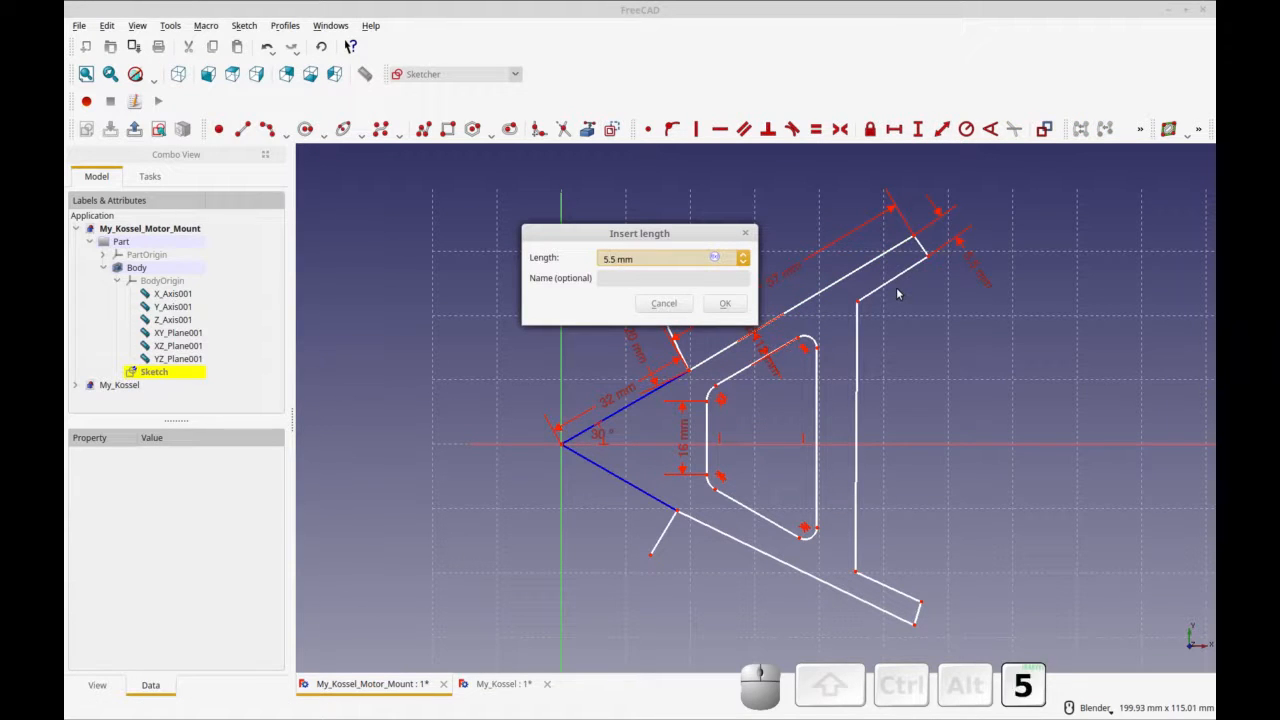
{"action": "left_click", "coordinate": [725, 303]}
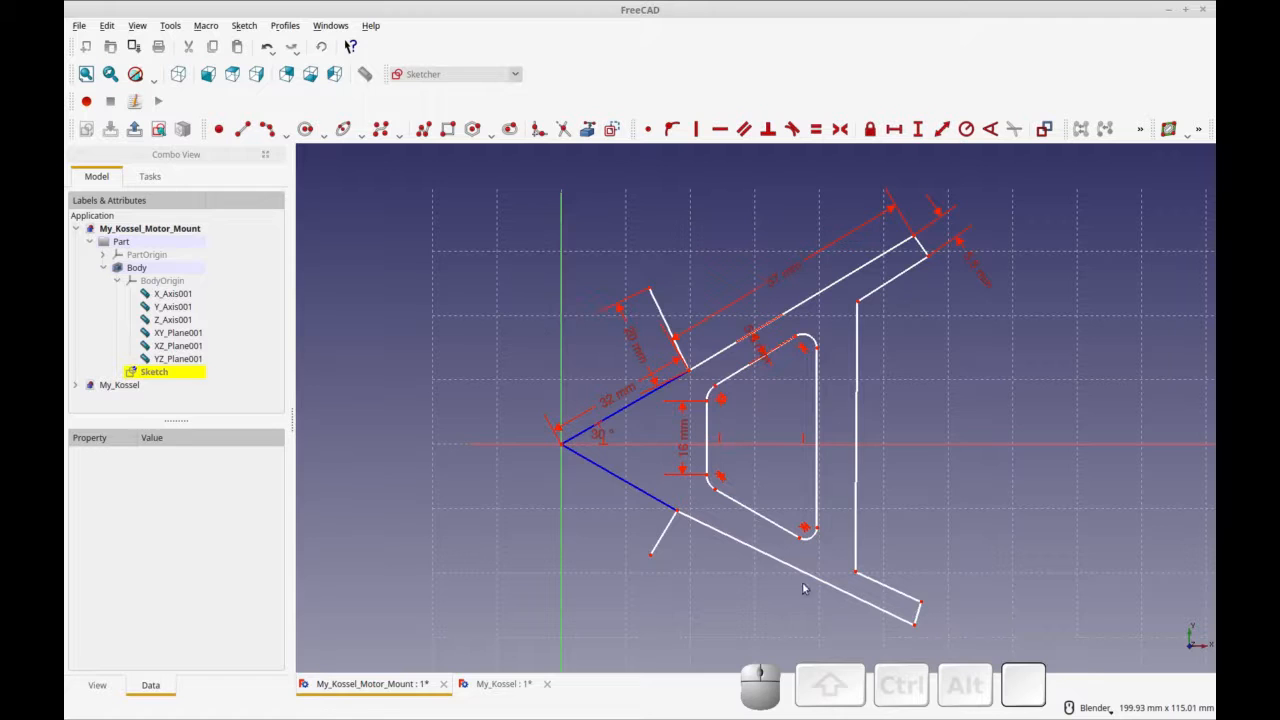
Step: Set the distance from the trapezoid's lower wide-side fillet endpoint to the lower arm's outer edge to 5.5 mm, and nudge that arm's end outward
{"action": "left_click", "coordinate": [795, 567]}
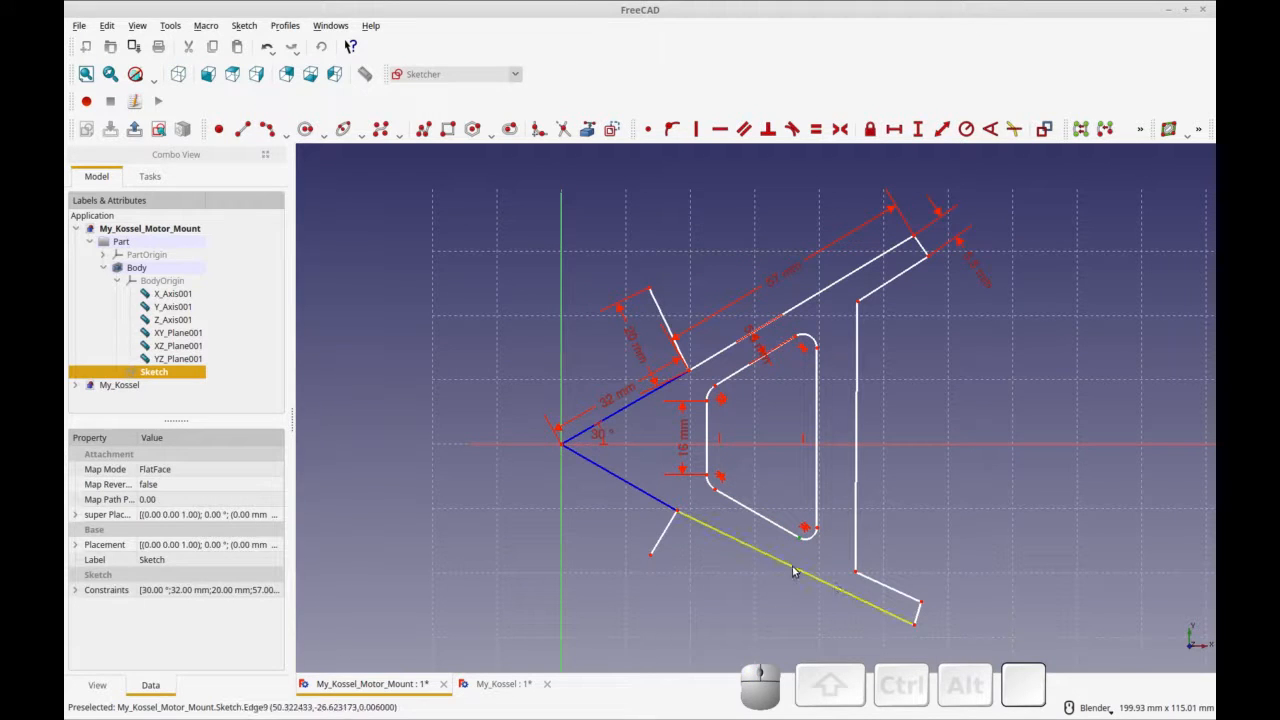
{"action": "left_click", "coordinate": [942, 129]}
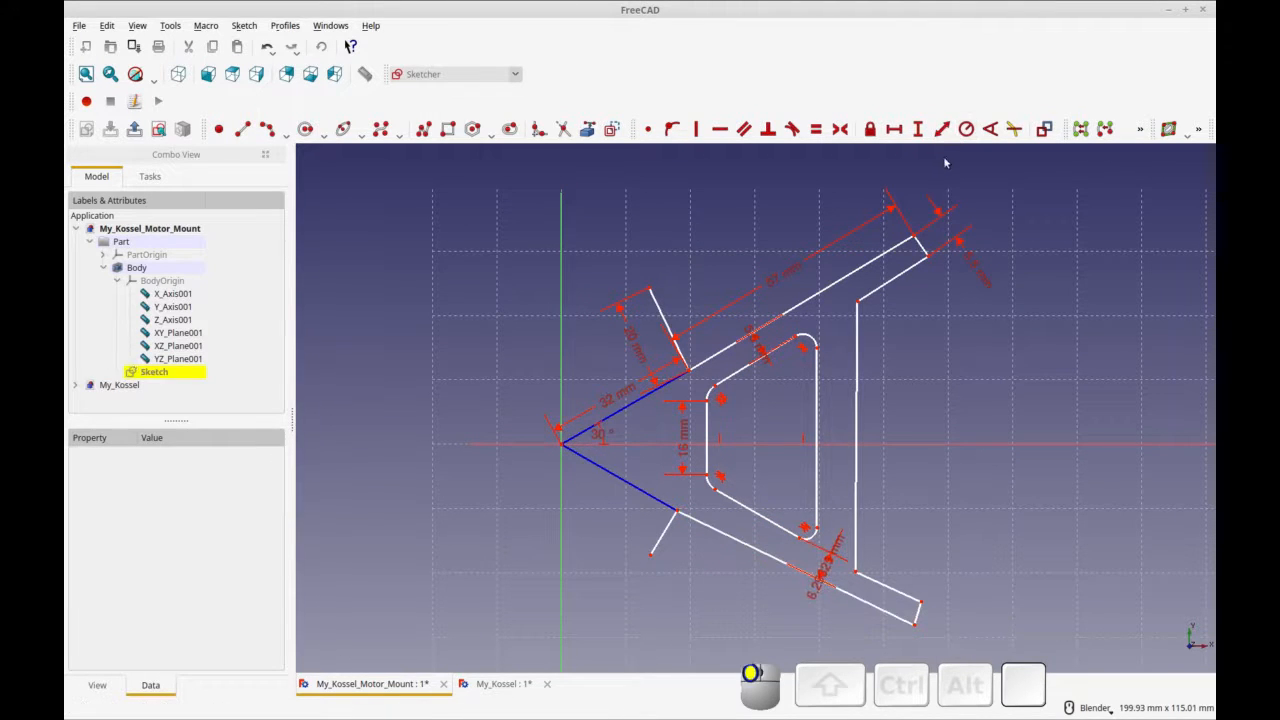
{"action": "type", "text": "5.5"}
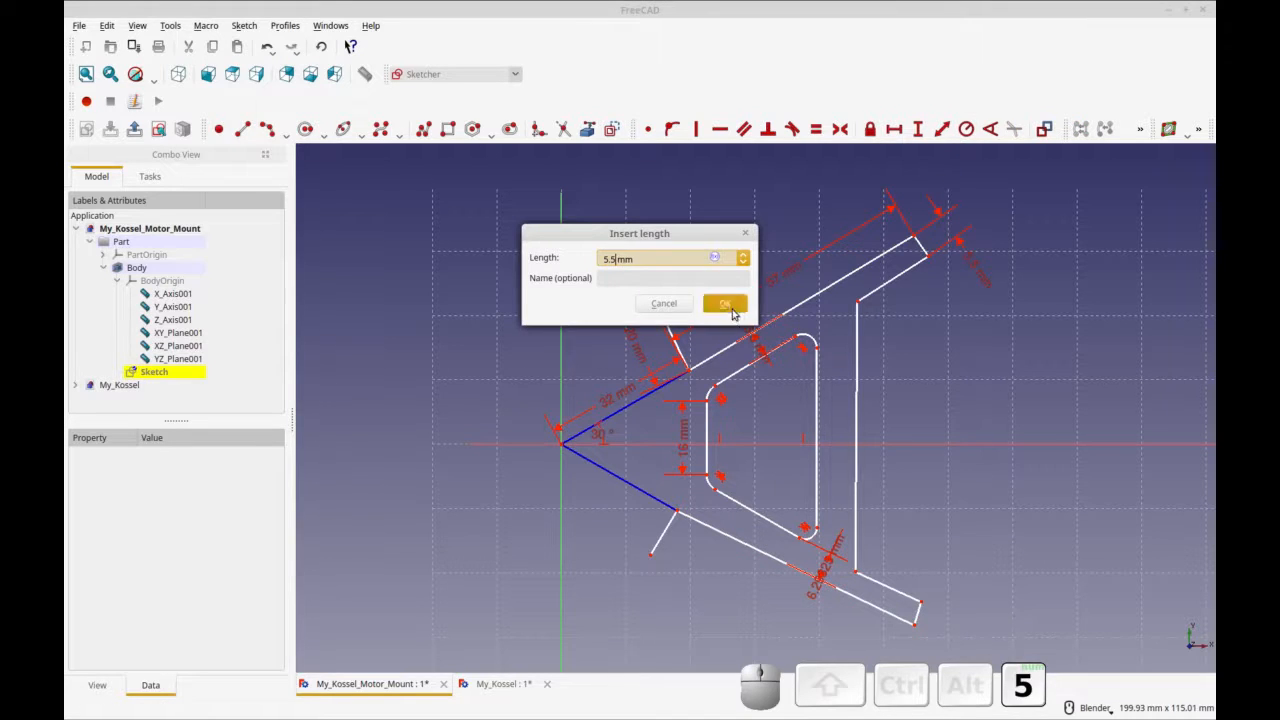
{"action": "left_click", "coordinate": [725, 303]}
{"action": "left_click_drag", "start_coordinate": [918, 613], "coordinate": [934, 609]}
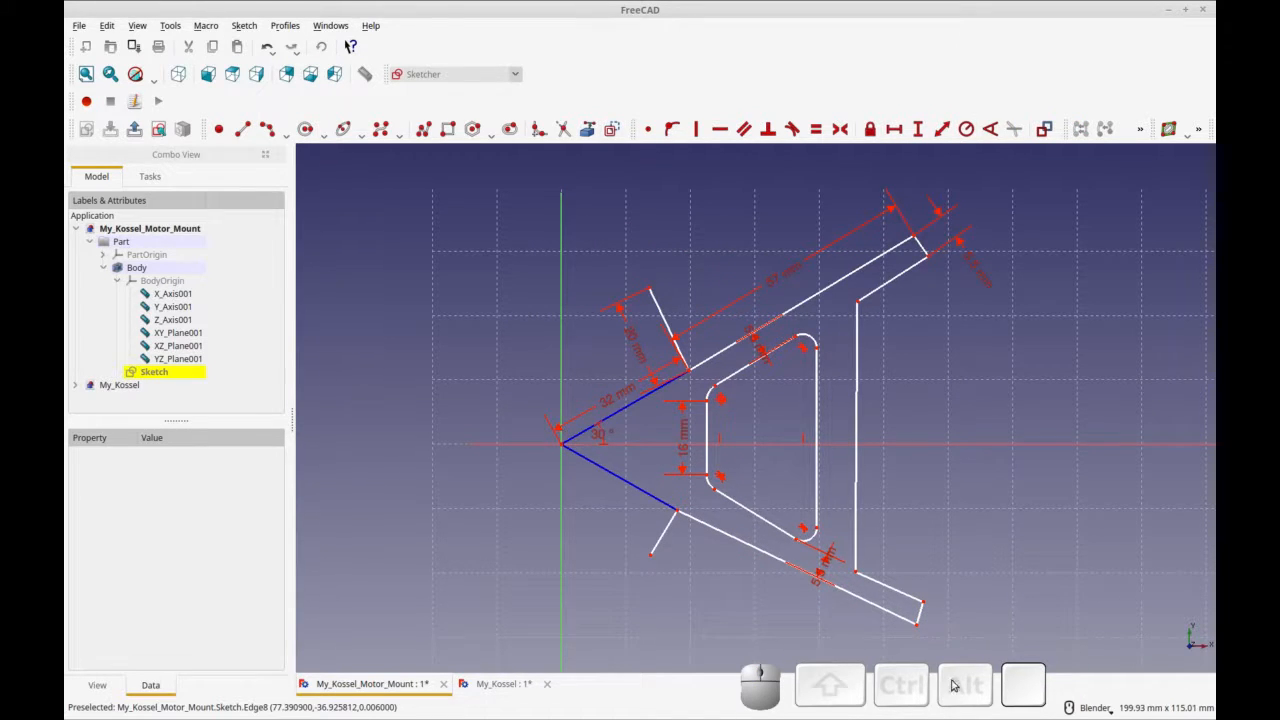
Step: Set the horizontal gap between the trapezoid's wide side and the outline's long upright edge to 4 mm, and move that edge's upper corner into line
{"action": "left_click", "coordinate": [810, 531]}
{"action": "left_click", "coordinate": [856, 576]}
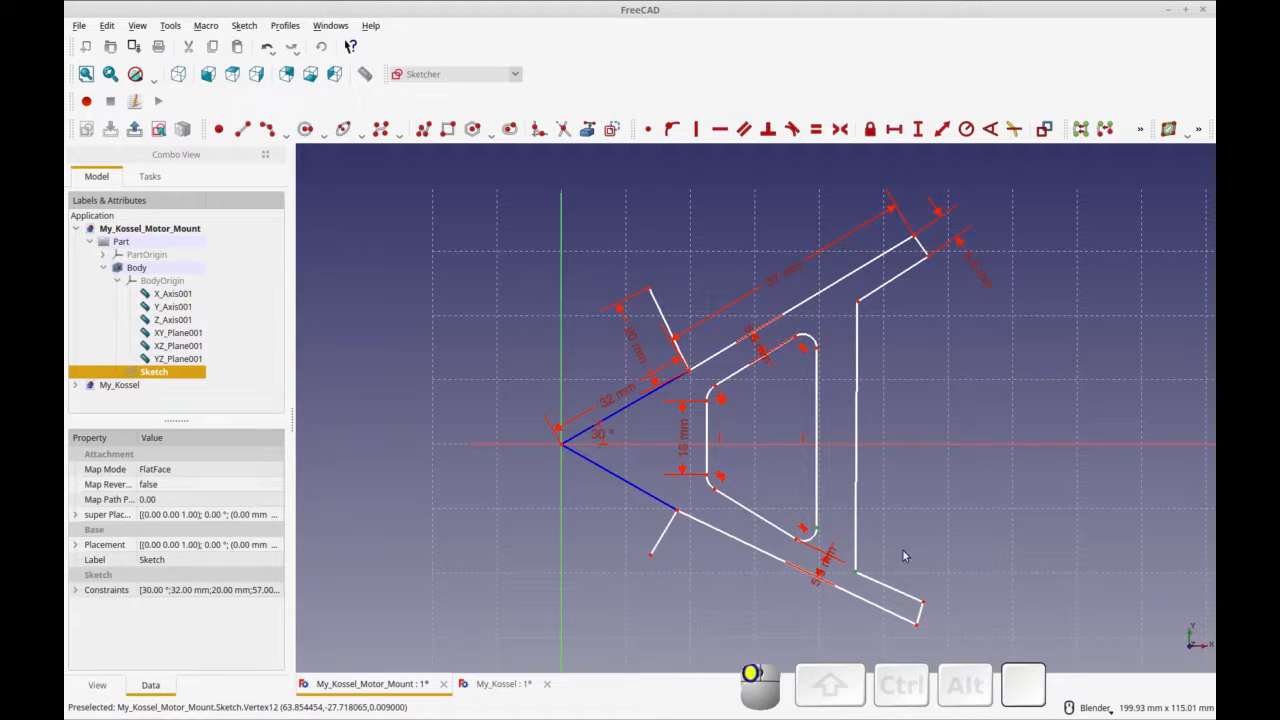
{"action": "left_click", "coordinate": [893, 133]}
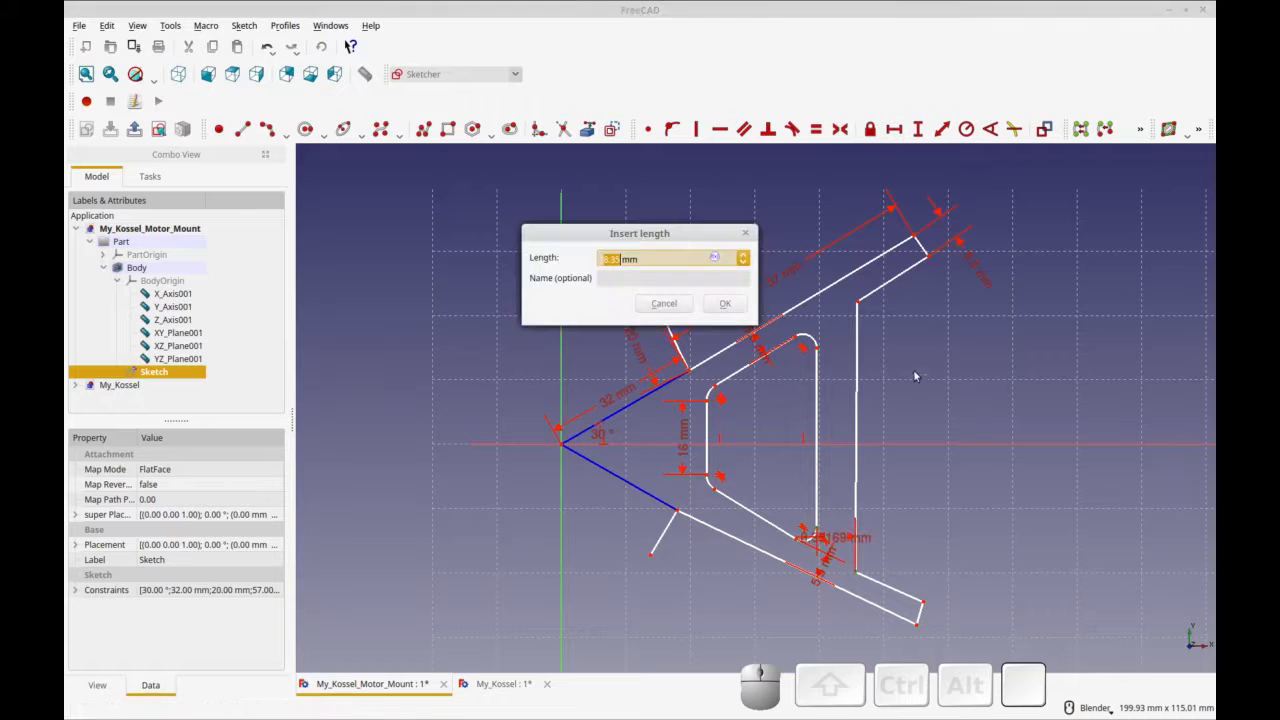
{"action": "type", "text": "4"}
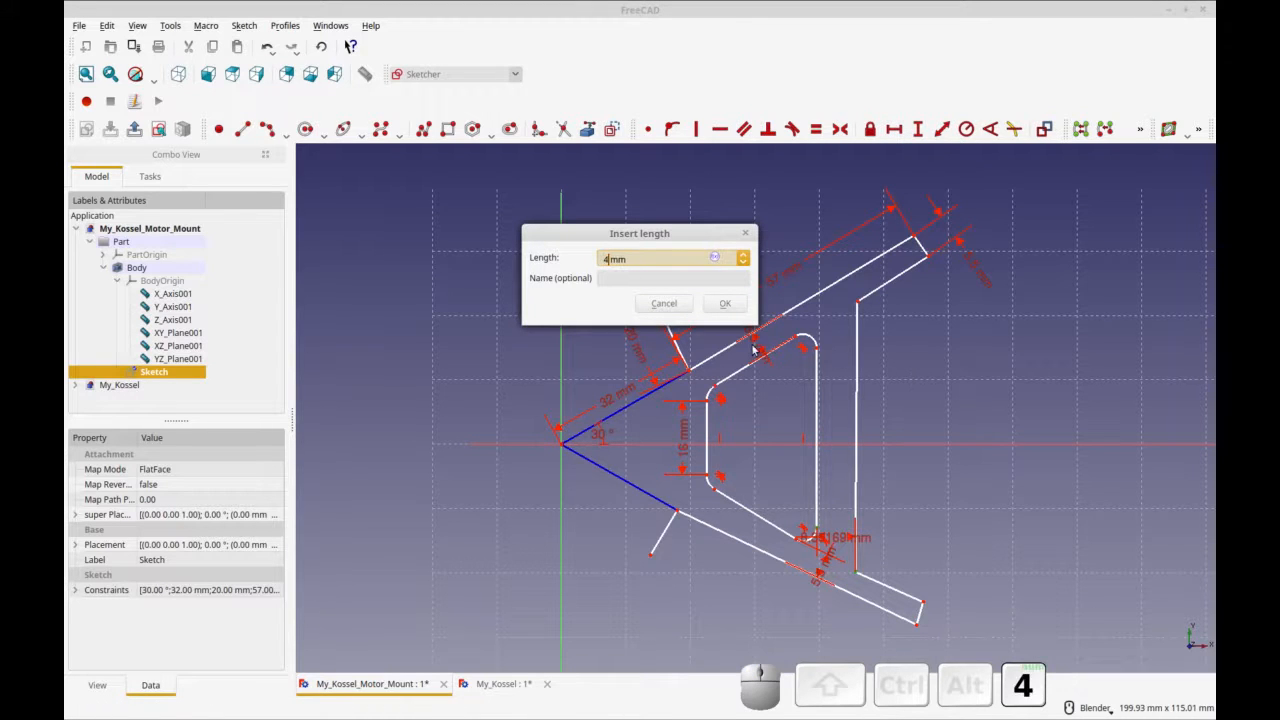
{"action": "left_click", "coordinate": [725, 303]}
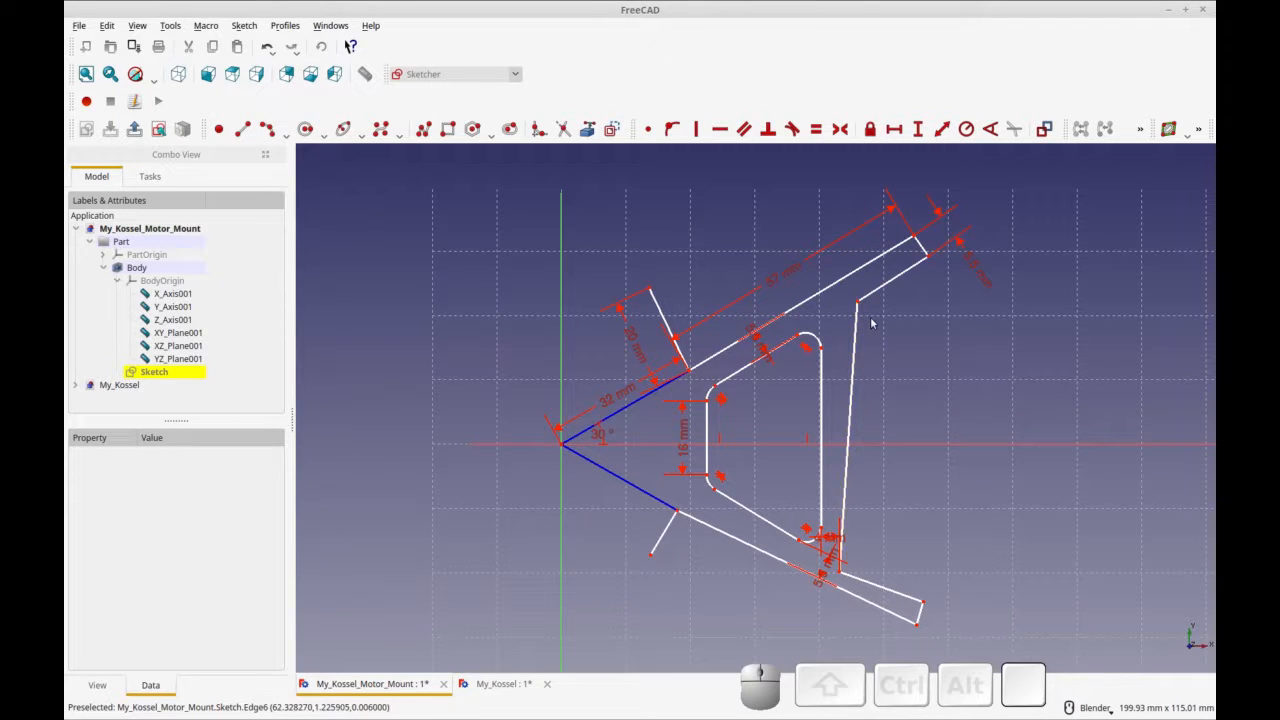
{"action": "left_click_drag", "start_coordinate": [857, 302], "coordinate": [842, 315]}
{"action": "left_click", "coordinate": [866, 355]}
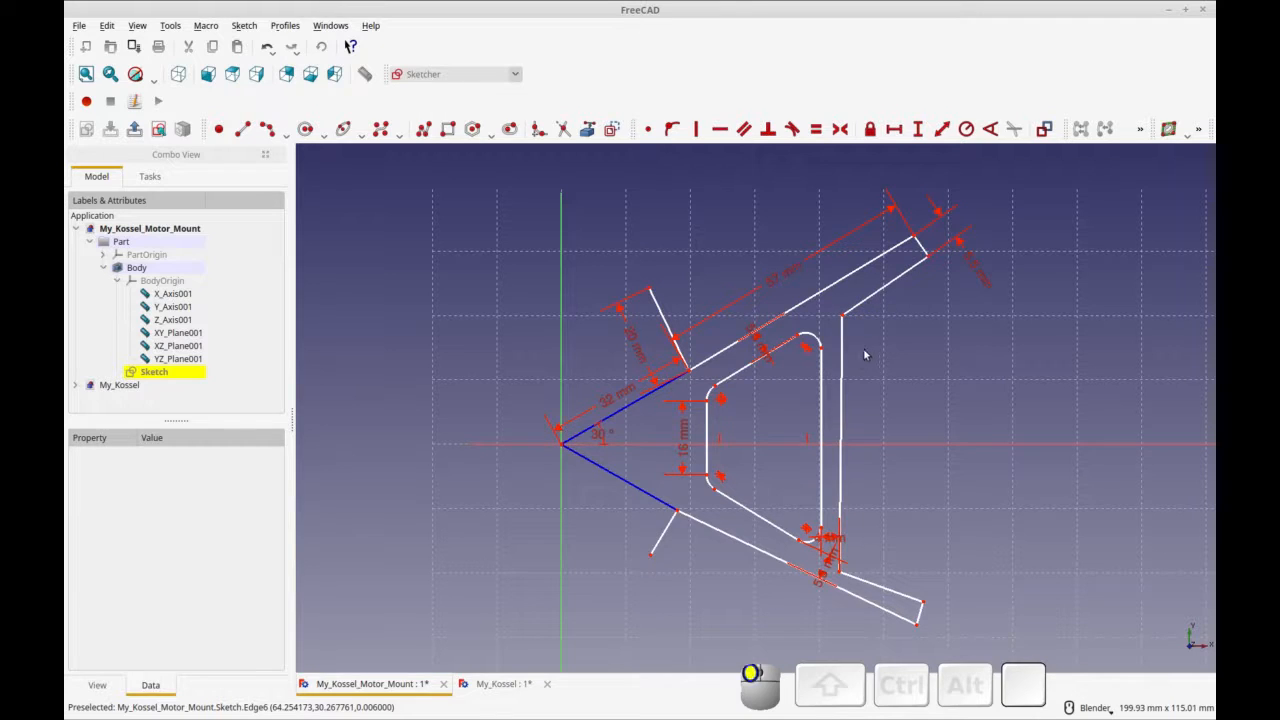
Step: Reposition the 4 mm gap dimension and both 5.5 mm arm-distance dimensions outside the profile so they are readable
{"action": "left_click_drag", "start_coordinate": [828, 540], "coordinate": [834, 624]}
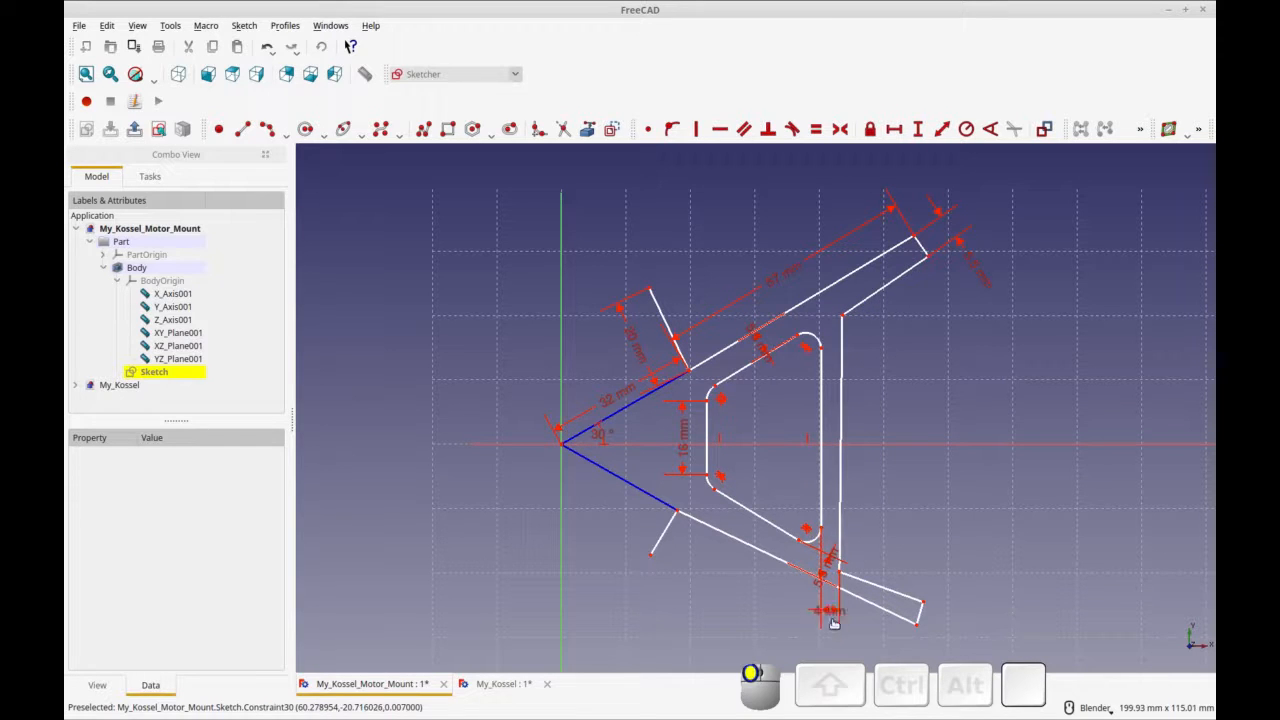
{"action": "left_click_drag", "start_coordinate": [826, 560], "coordinate": [758, 582]}
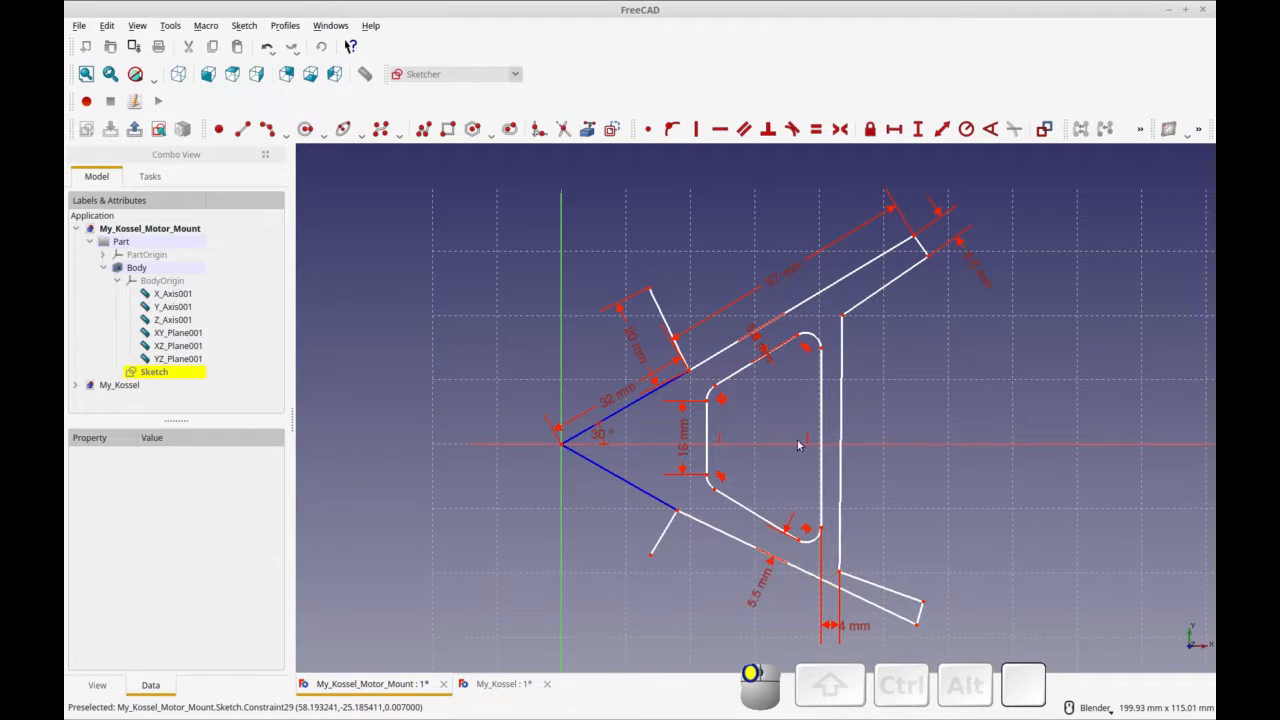
{"action": "left_click_drag", "start_coordinate": [763, 338], "coordinate": [745, 312]}
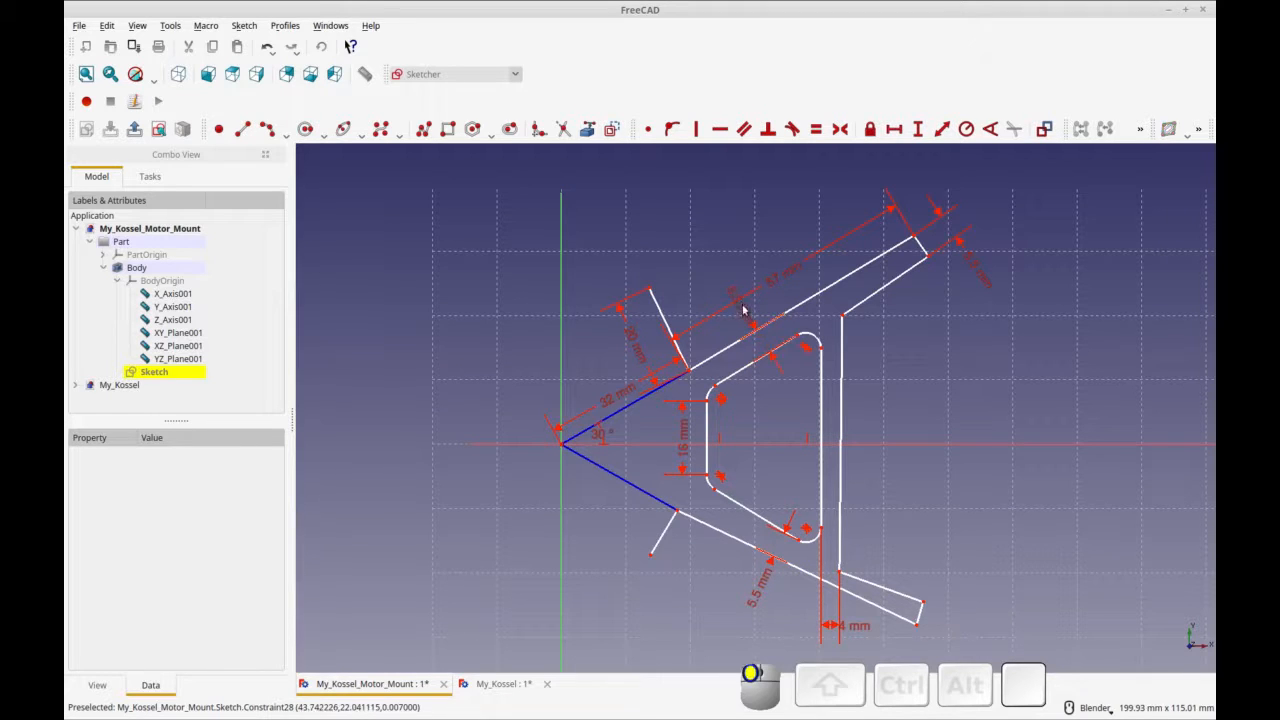
Step: Set the horizontal distance between the endpoints of the inner trapezoid's lower slanted side to 28.5 mm
{"action": "key", "text": "ctrl+r"}
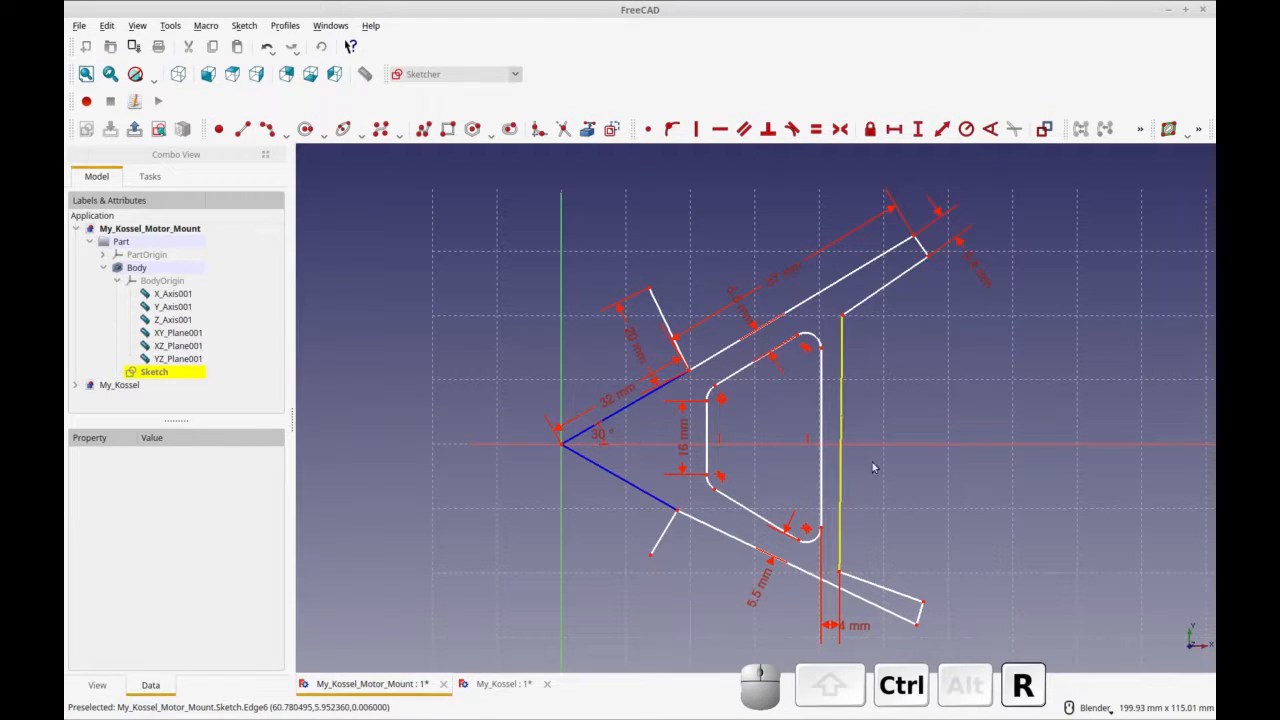
{"action": "left_click", "coordinate": [714, 493]}
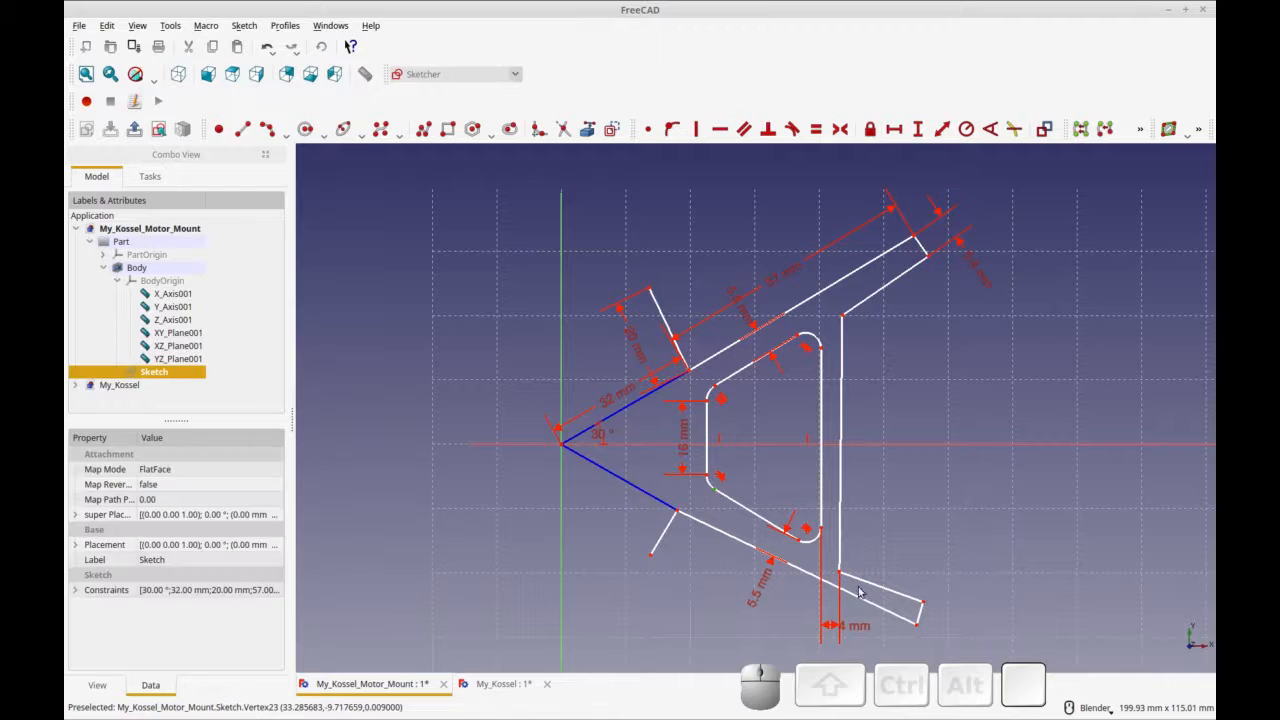
{"action": "left_click", "coordinate": [800, 547]}
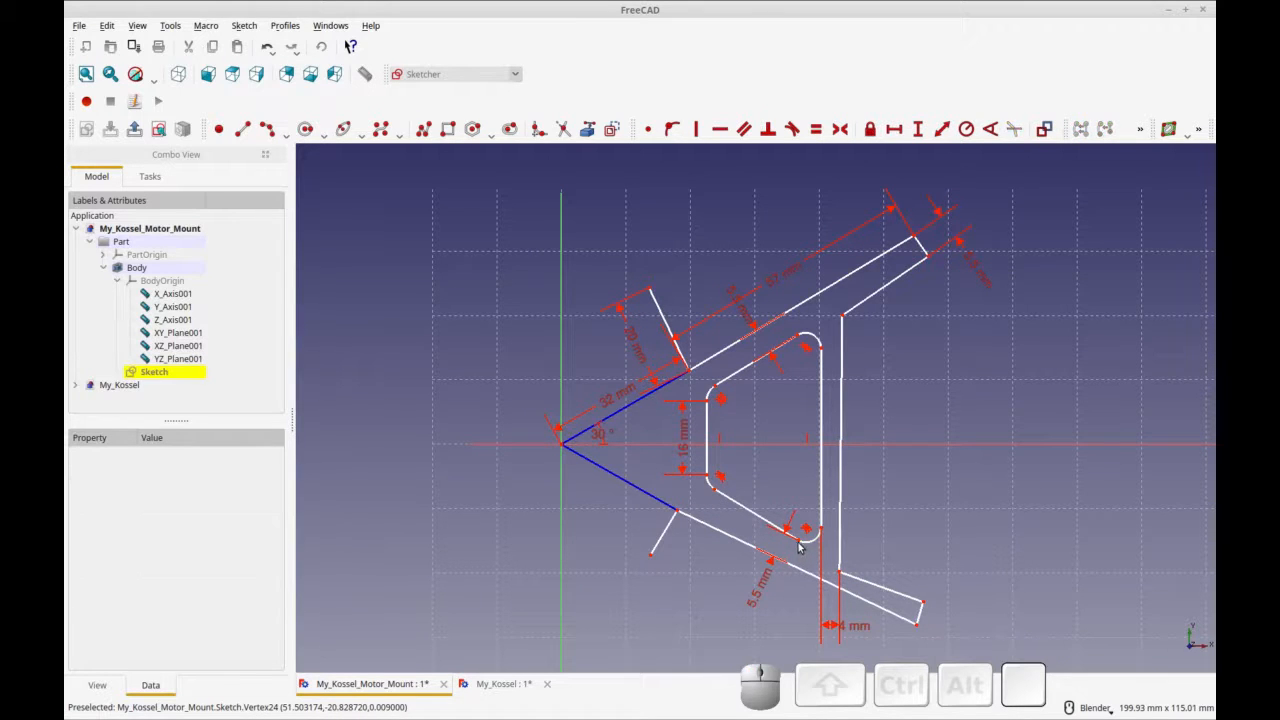
{"action": "left_click", "coordinate": [798, 542]}
{"action": "left_click", "coordinate": [856, 460]}
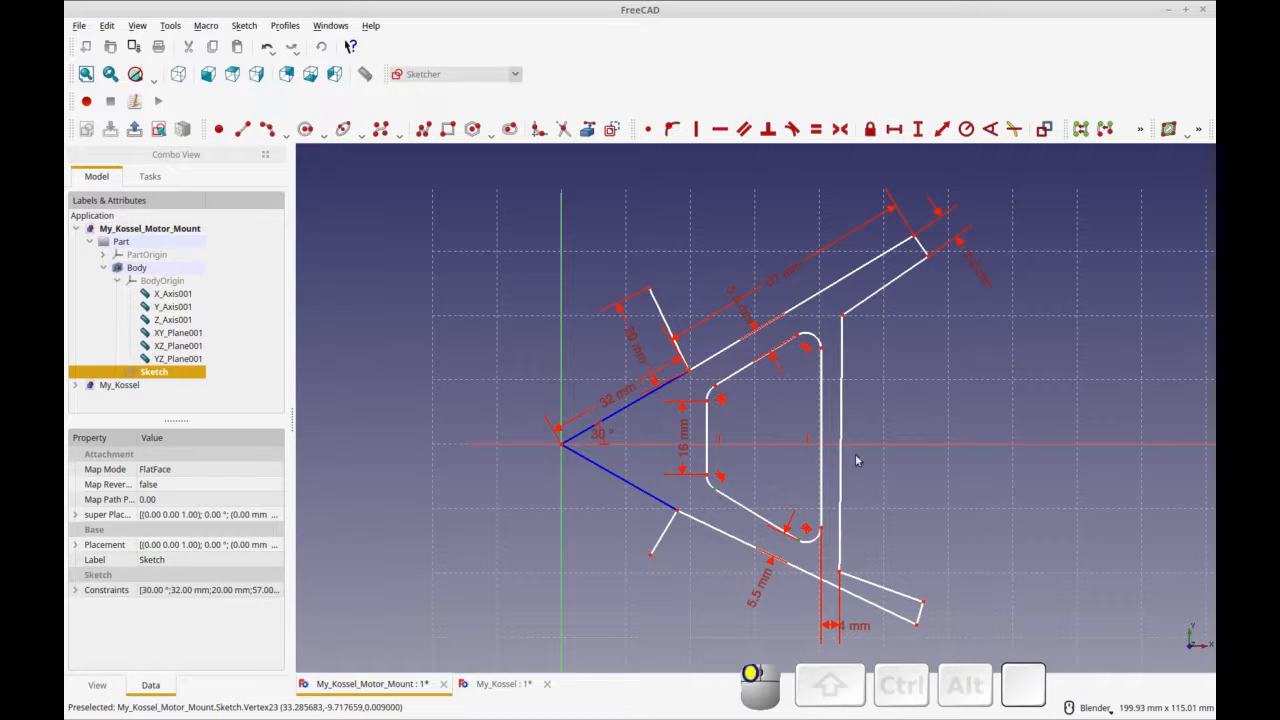
{"action": "left_click", "coordinate": [903, 135]}
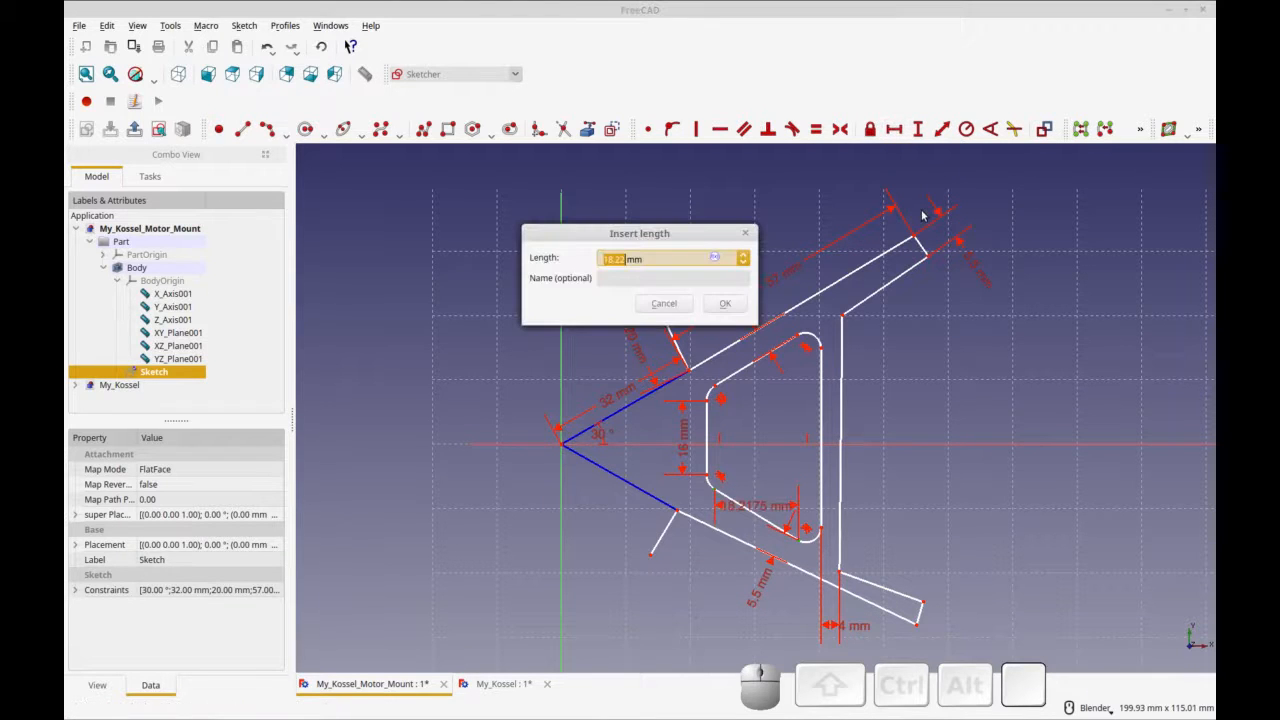
{"action": "type", "text": "28.5"}
{"action": "key", "text": "Return"}
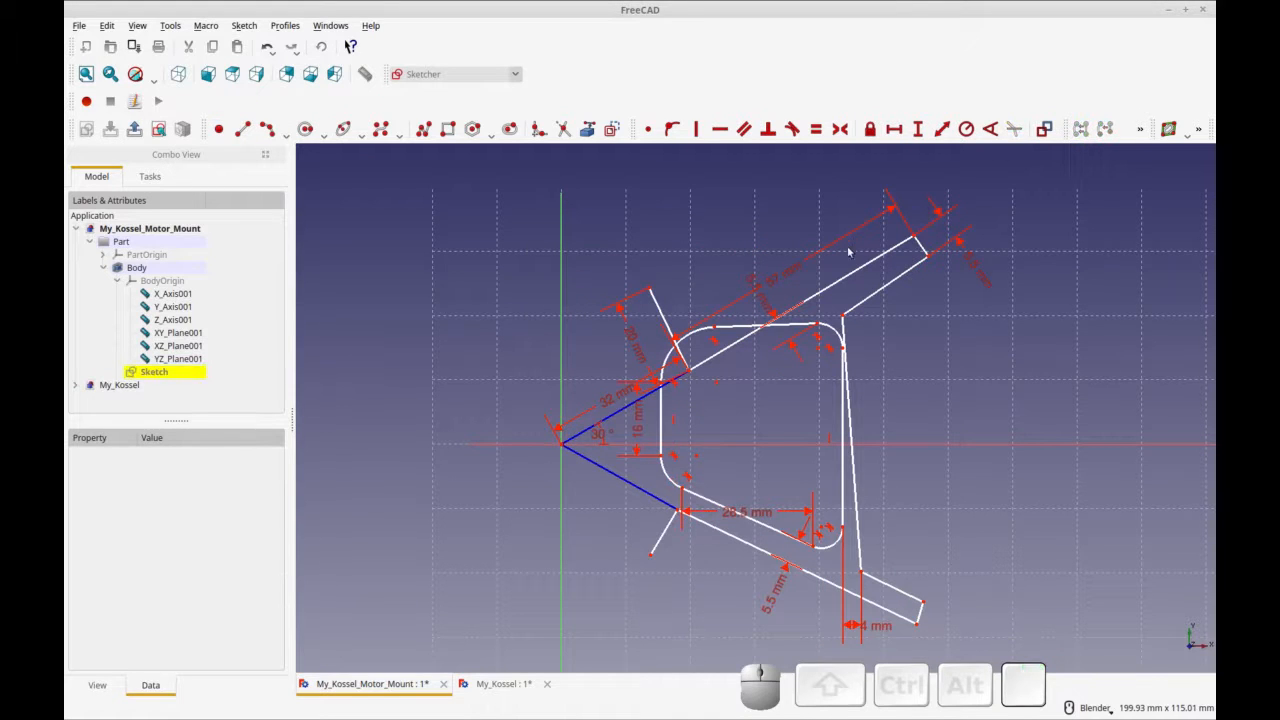
Step: Pull the long upright edge's upper corner and the trapezoid's narrow side back into shape, and place the 28.5 mm dimension below the profile
{"action": "left_click", "coordinate": [852, 318]}
{"action": "left_click_drag", "start_coordinate": [852, 318], "coordinate": [881, 310]}
{"action": "mouse_move", "coordinate": [703, 336]}
{"action": "left_mouse_down"}
{"action": "mouse_move", "coordinate": [751, 374]}
{"action": "mouse_move", "coordinate": [754, 417]}
{"action": "mouse_move", "coordinate": [676, 421]}
{"action": "mouse_move", "coordinate": [695, 443]}
{"action": "mouse_move", "coordinate": [715, 445]}
{"action": "mouse_move", "coordinate": [714, 389]}
{"action": "left_mouse_up"}
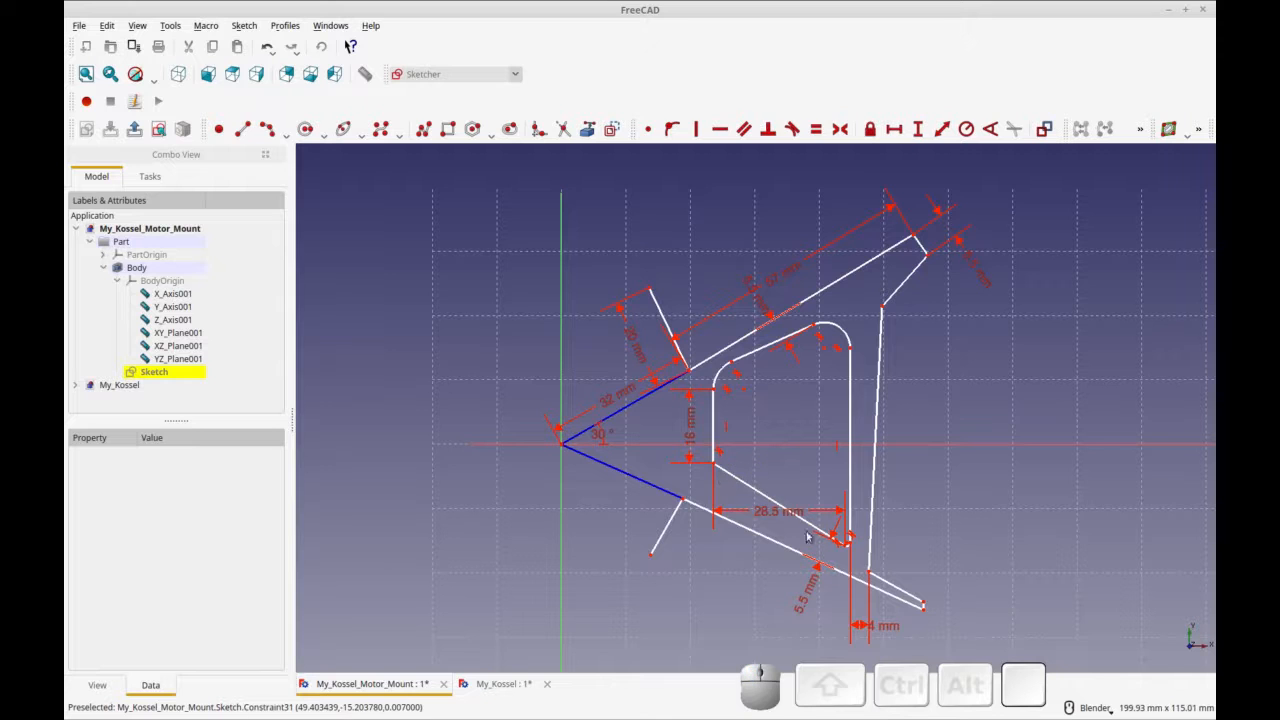
{"action": "left_click_drag", "start_coordinate": [811, 540], "coordinate": [783, 625]}
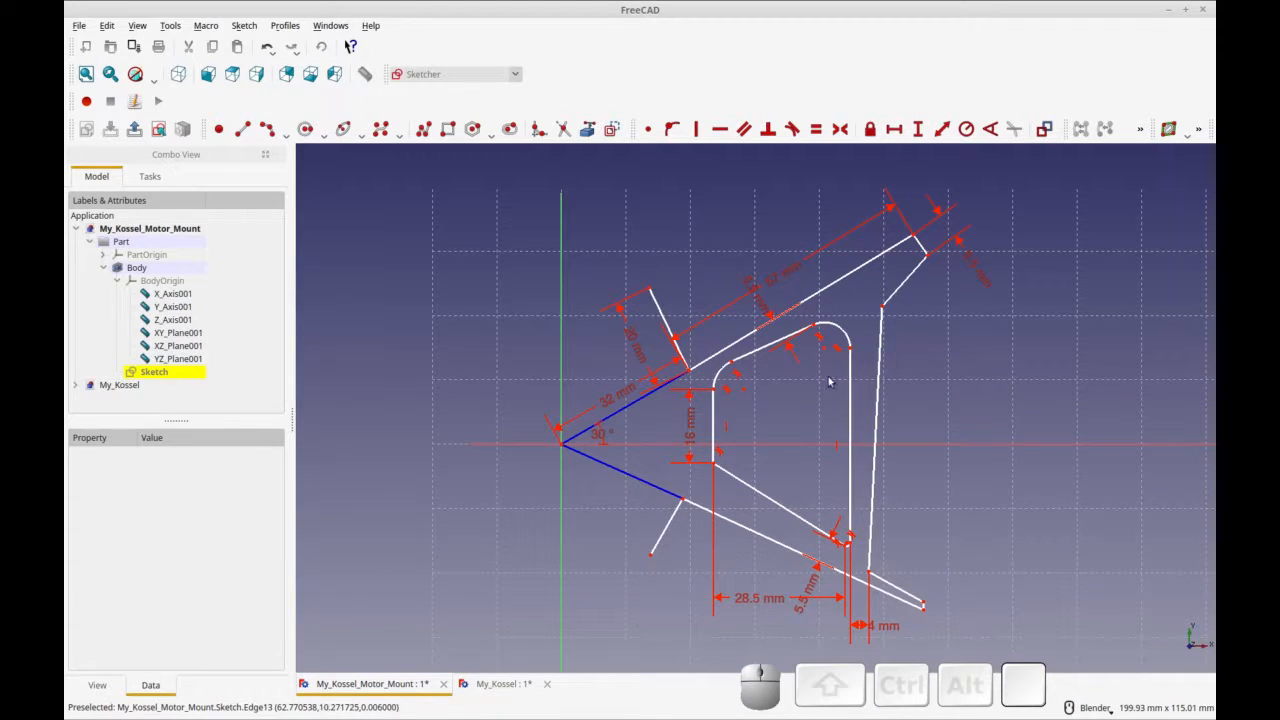
Step: Set the radius of the trapezoid's upper wide-side fillet to 4 mm
{"action": "left_click", "coordinate": [842, 333]}
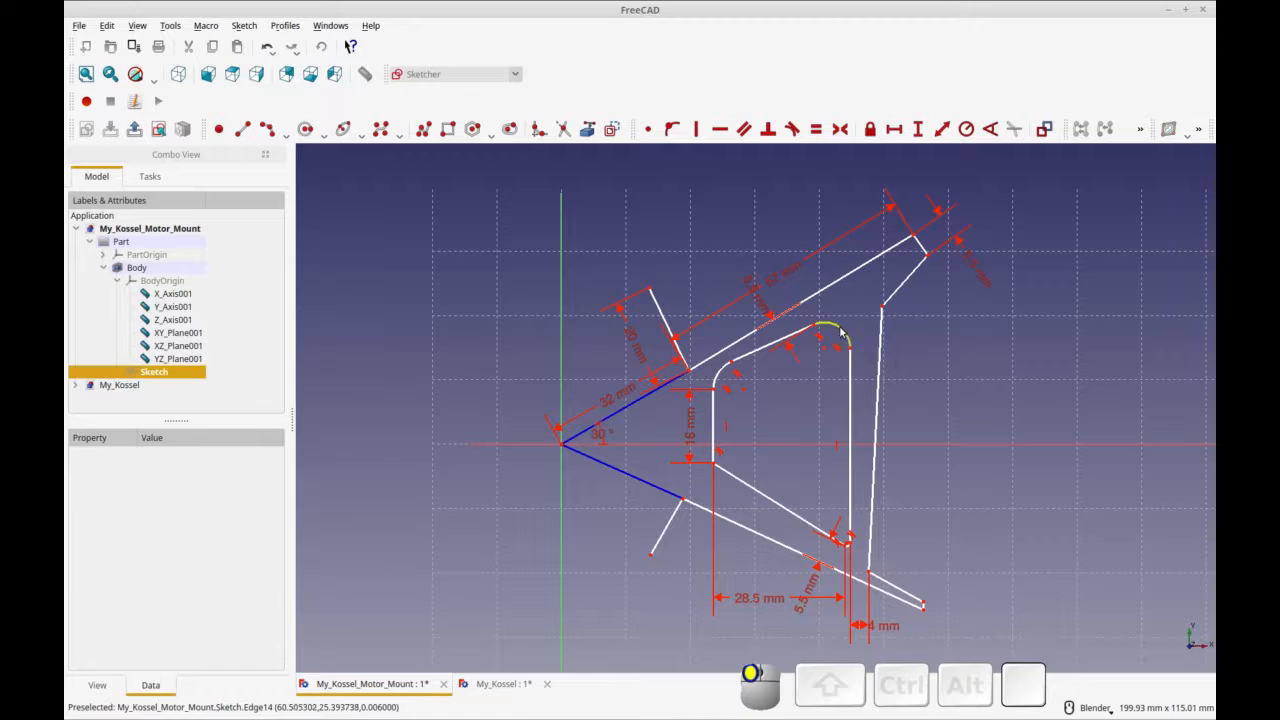
{"action": "left_click", "coordinate": [966, 129]}
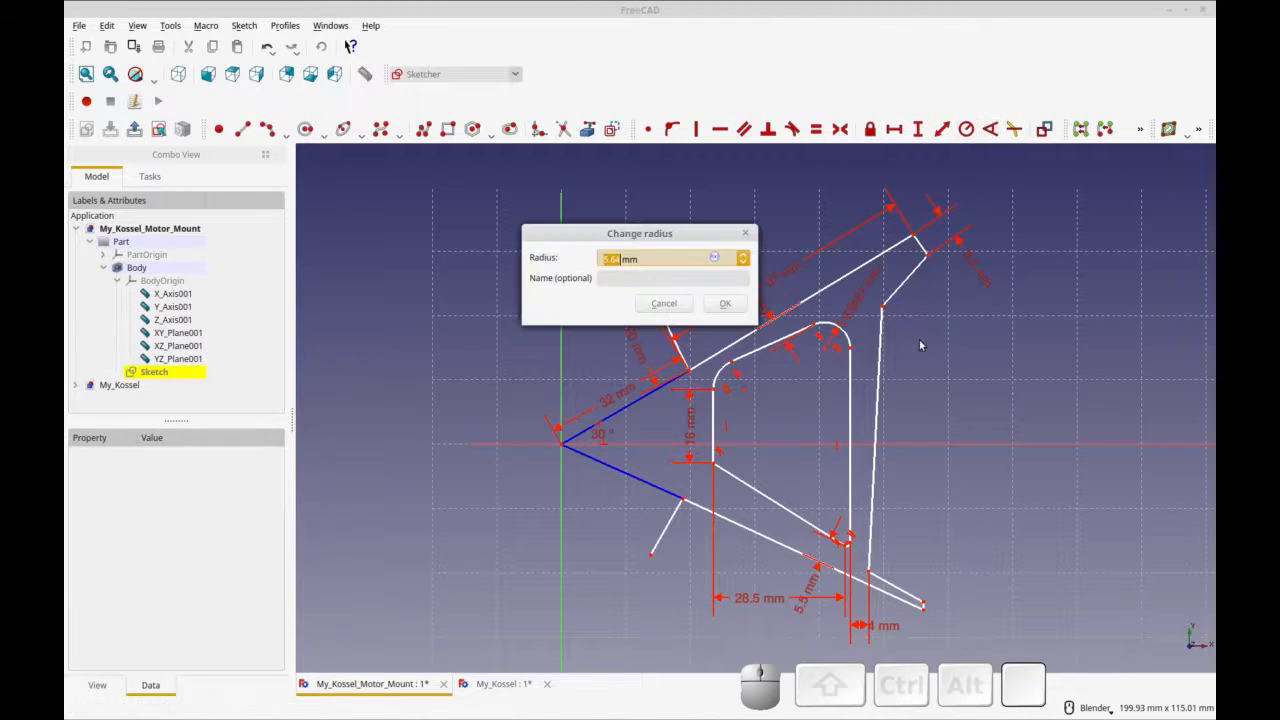
{"action": "type", "text": "4"}
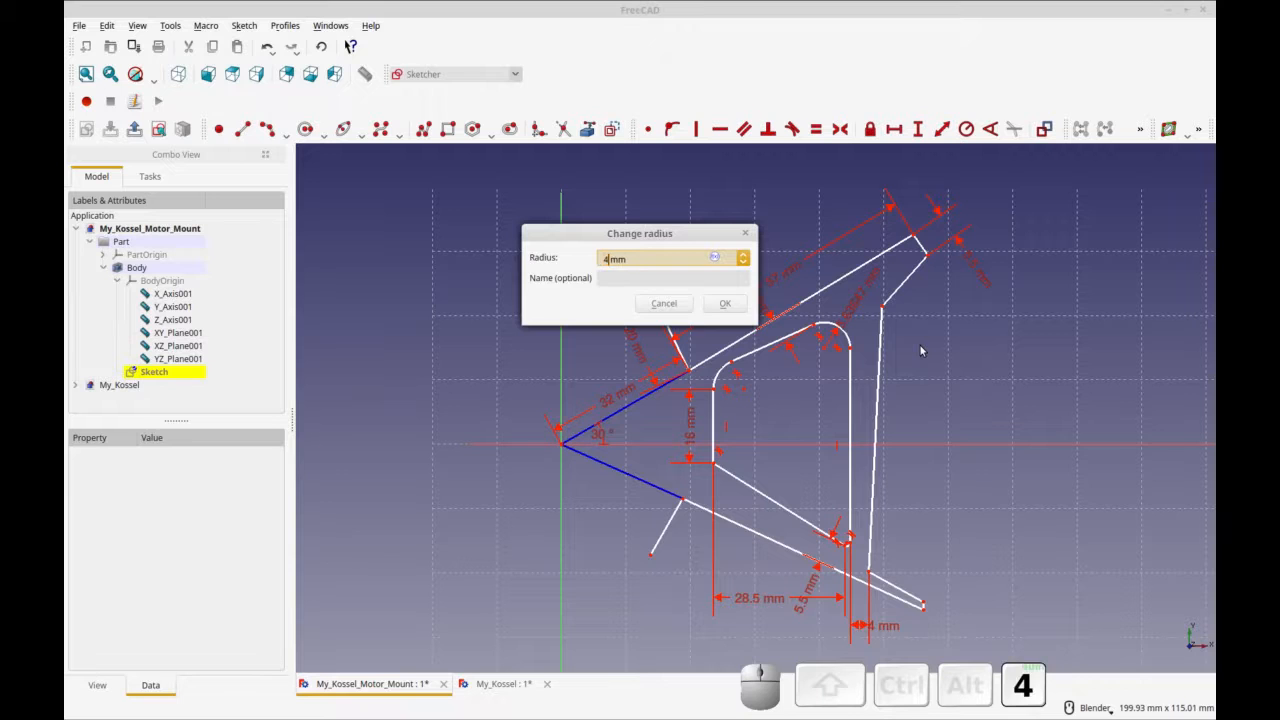
{"action": "key", "text": "Return"}
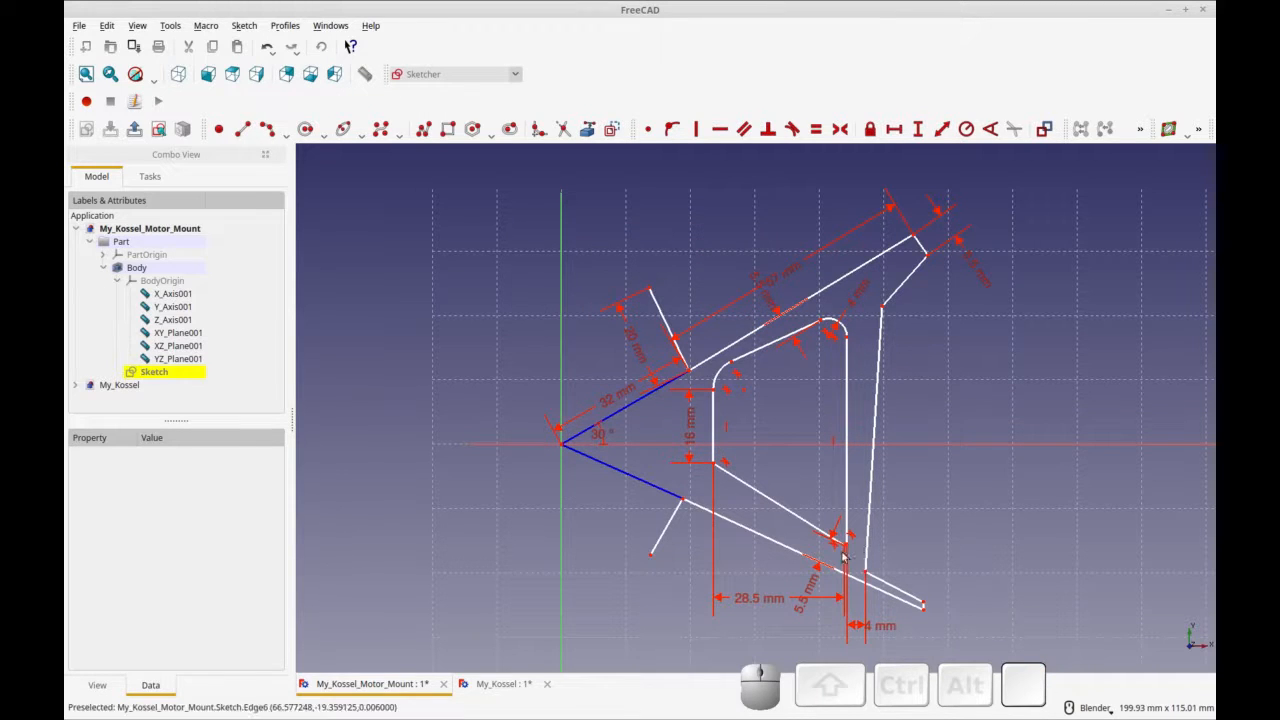
Step: Reposition the trapezoid's lower and narrow-side corners, realign the long upright edge's upper corner, and widen the lower arm's end
{"action": "left_click_drag", "start_coordinate": [848, 545], "coordinate": [848, 540]}
{"action": "left_click_drag", "start_coordinate": [713, 468], "coordinate": [738, 506]}
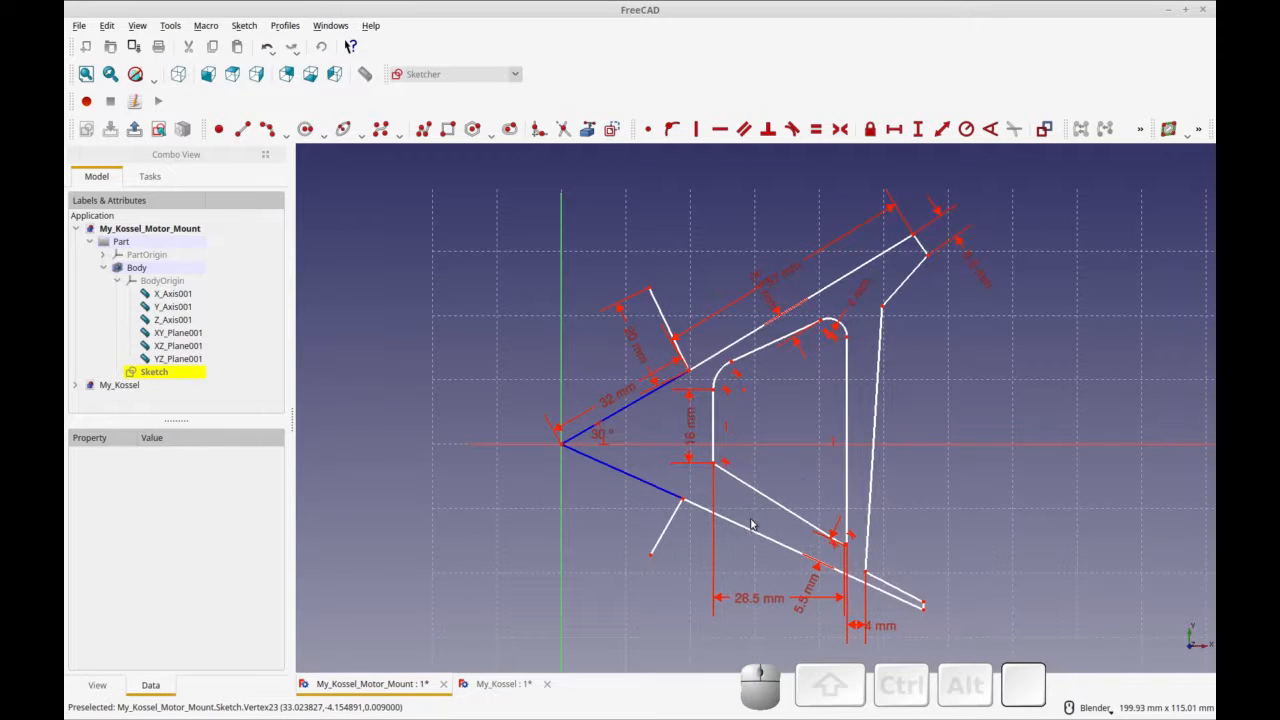
{"action": "mouse_move", "coordinate": [715, 414]}
{"action": "left_mouse_down"}
{"action": "mouse_move", "coordinate": [713, 425]}
{"action": "mouse_move", "coordinate": [728, 390]}
{"action": "mouse_move", "coordinate": [742, 398]}
{"action": "mouse_move", "coordinate": [723, 394]}
{"action": "left_mouse_up"}
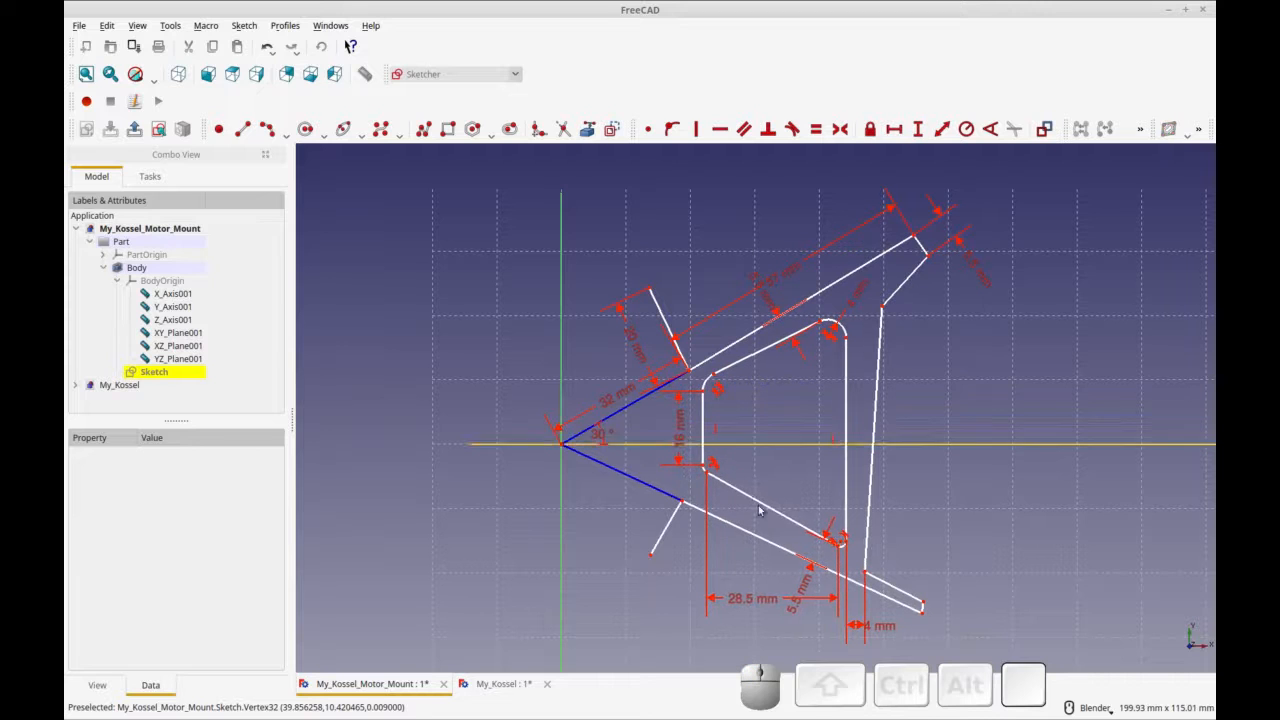
{"action": "left_click_drag", "start_coordinate": [882, 307], "coordinate": [869, 309]}
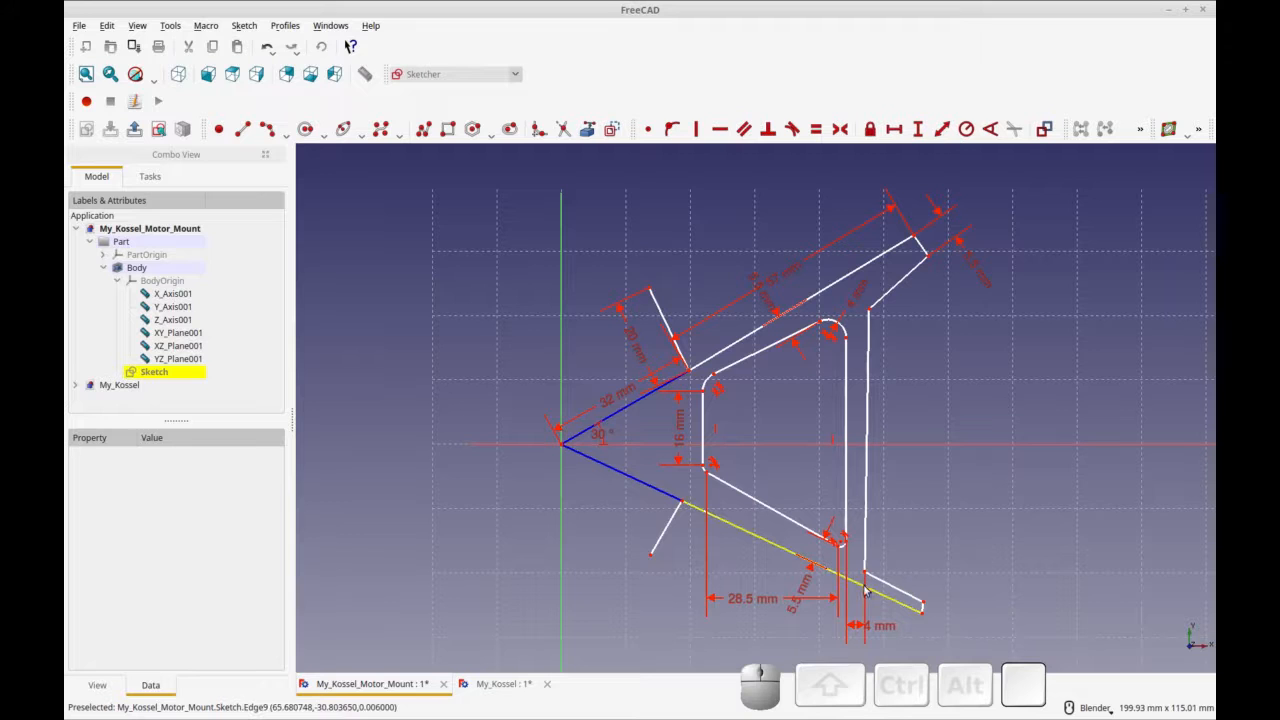
{"action": "left_click_drag", "start_coordinate": [908, 595], "coordinate": [948, 541]}
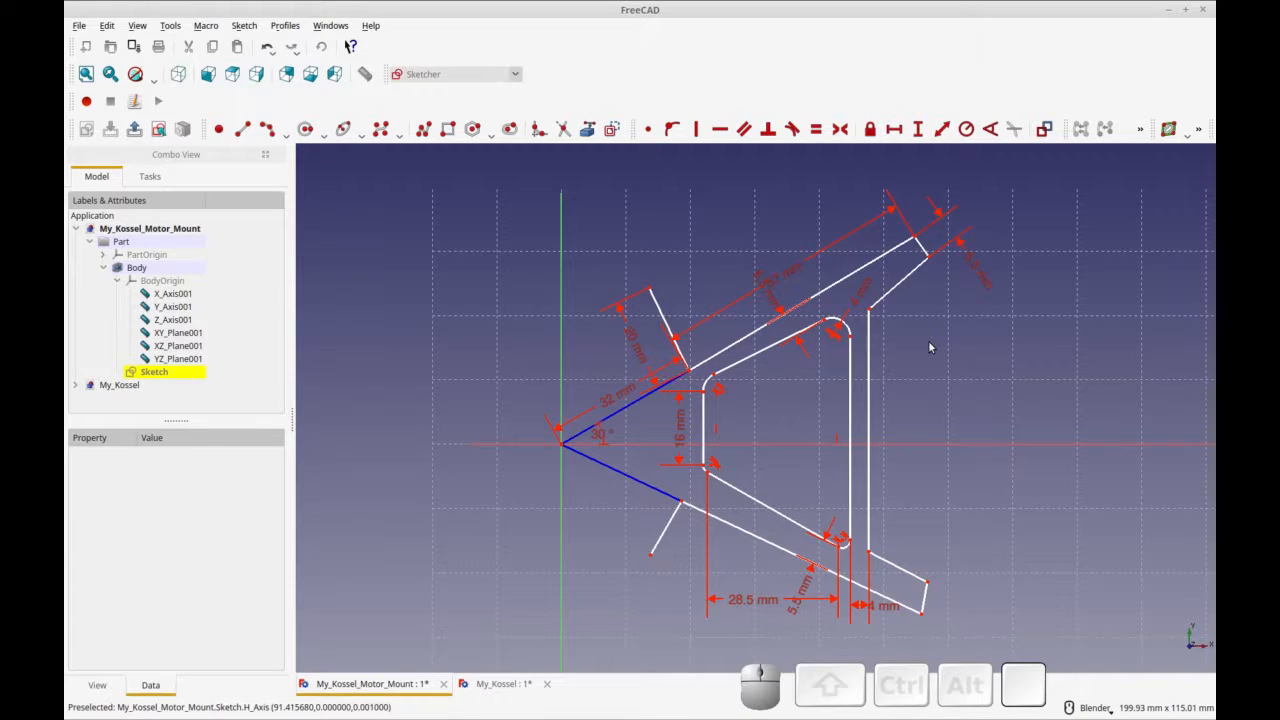
Step: Constrain the two arms' short end edges to equal length, and likewise their inner edges
{"action": "key", "text": "ctrl+r"}
{"action": "left_click", "coordinate": [924, 248]}
{"action": "left_click", "coordinate": [925, 598]}
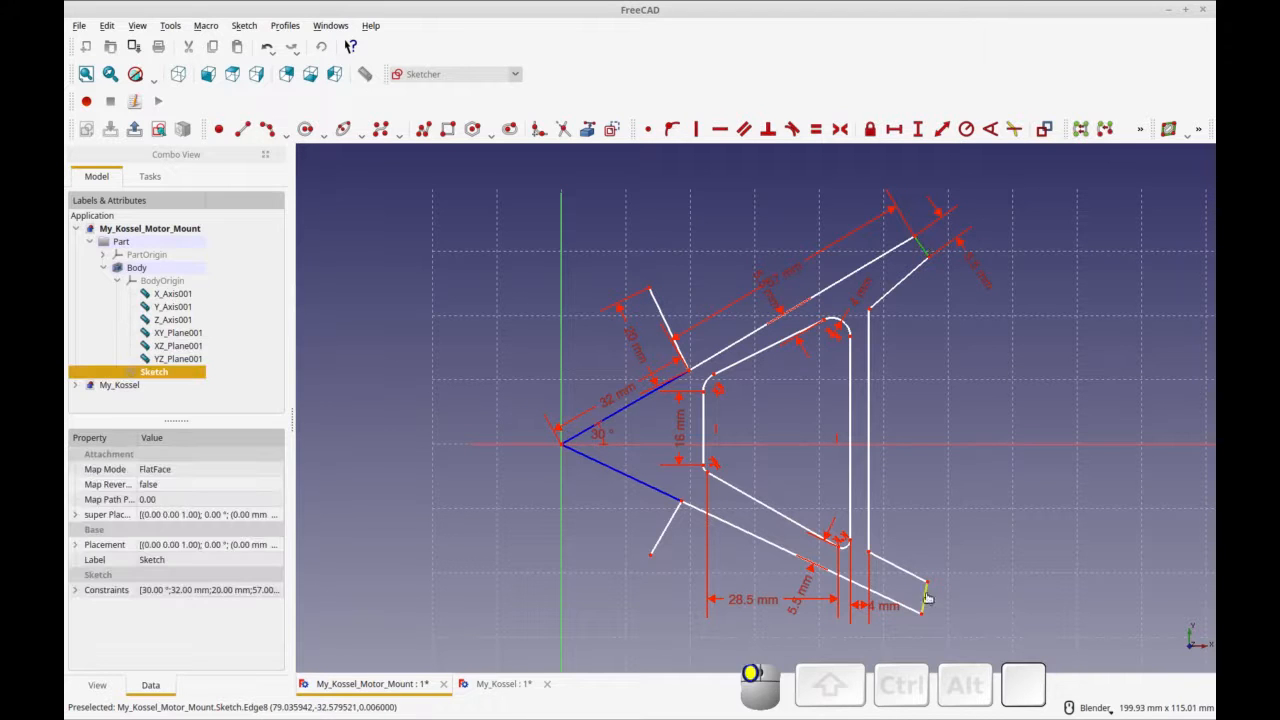
{"action": "left_click", "coordinate": [834, 131]}
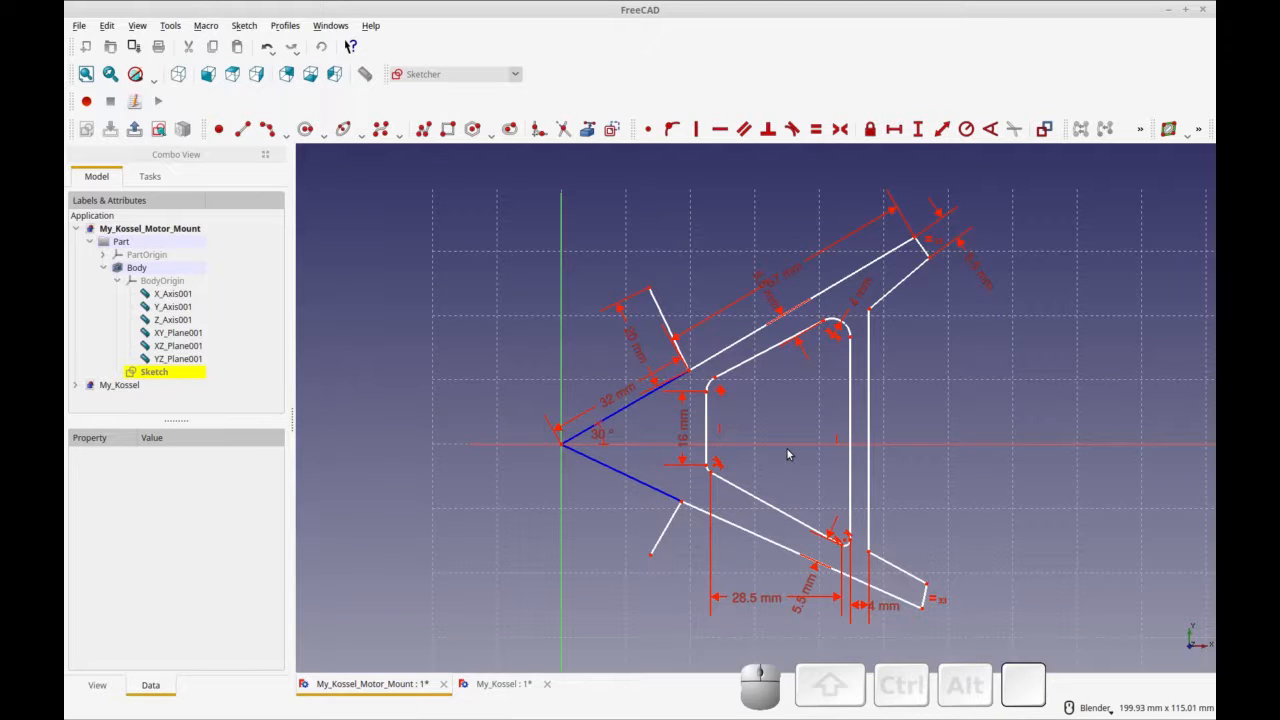
{"action": "left_click", "coordinate": [892, 298]}
{"action": "left_click", "coordinate": [898, 569]}
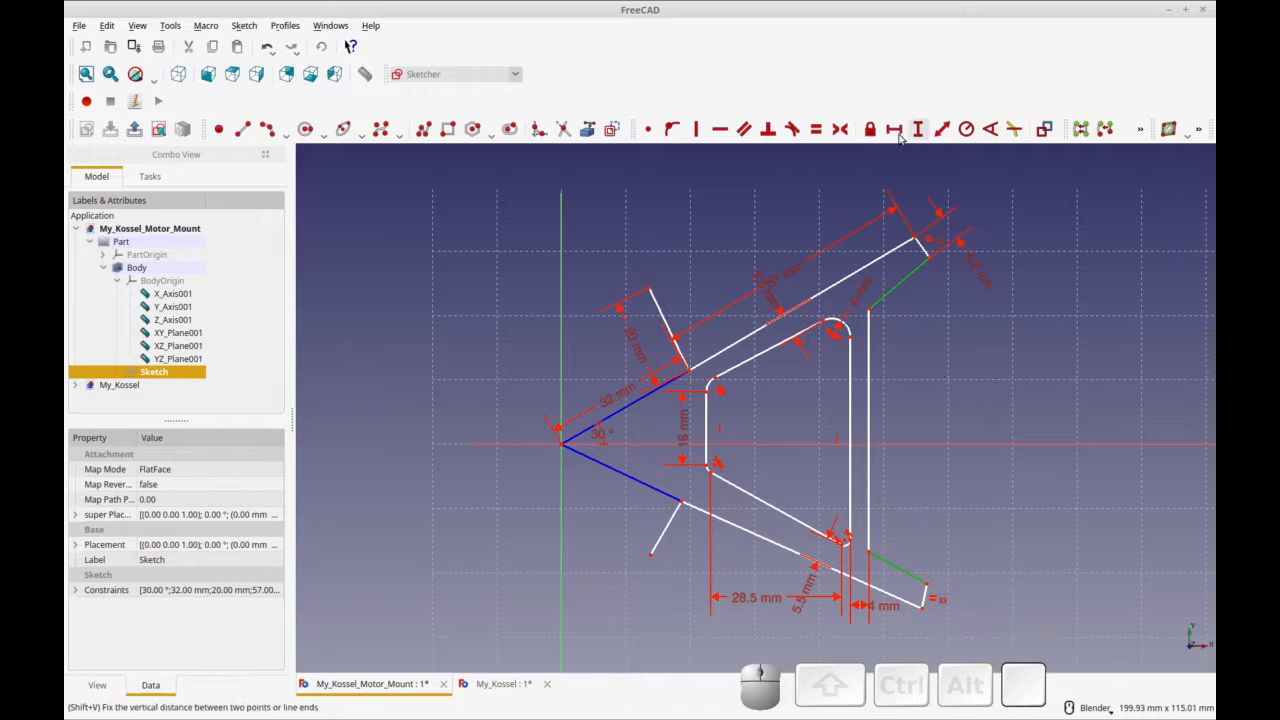
{"action": "left_click", "coordinate": [816, 129]}
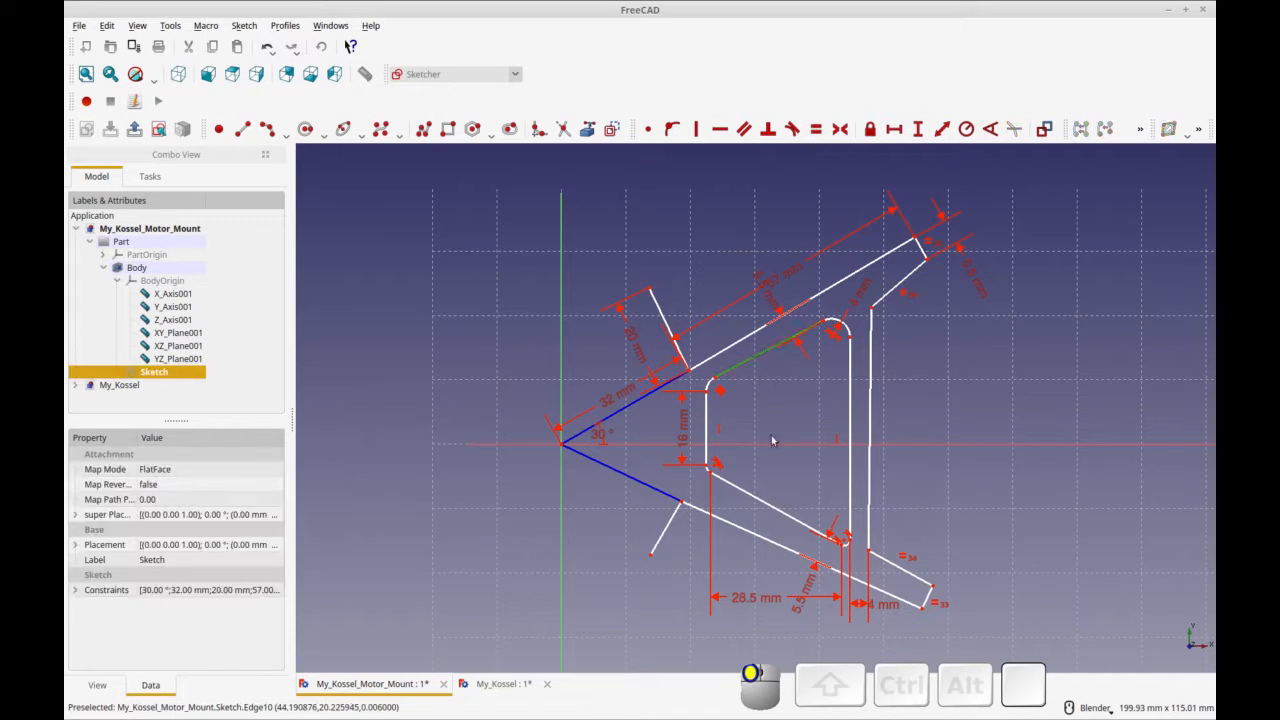
Step: Constrain the trapezoid's upper and lower slanted sides to equal length
{"action": "left_click", "coordinate": [760, 502]}
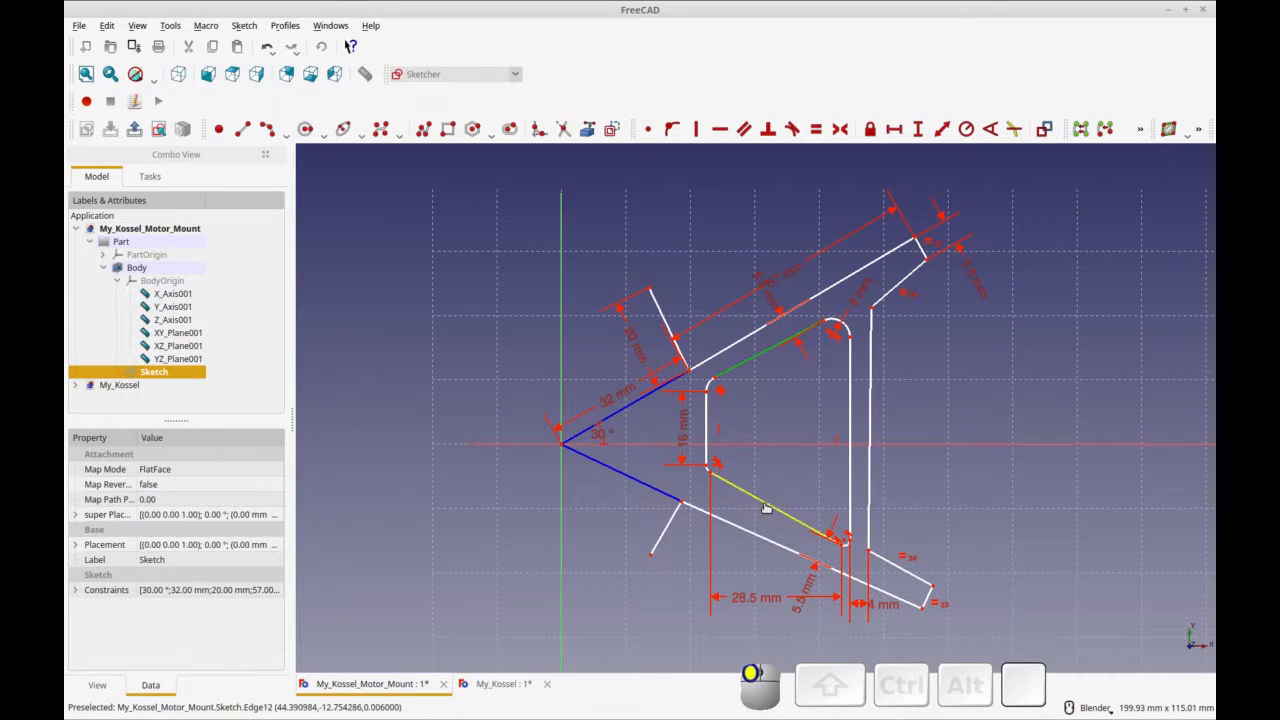
{"action": "left_click", "coordinate": [816, 129]}
{"action": "left_click", "coordinate": [966, 386]}
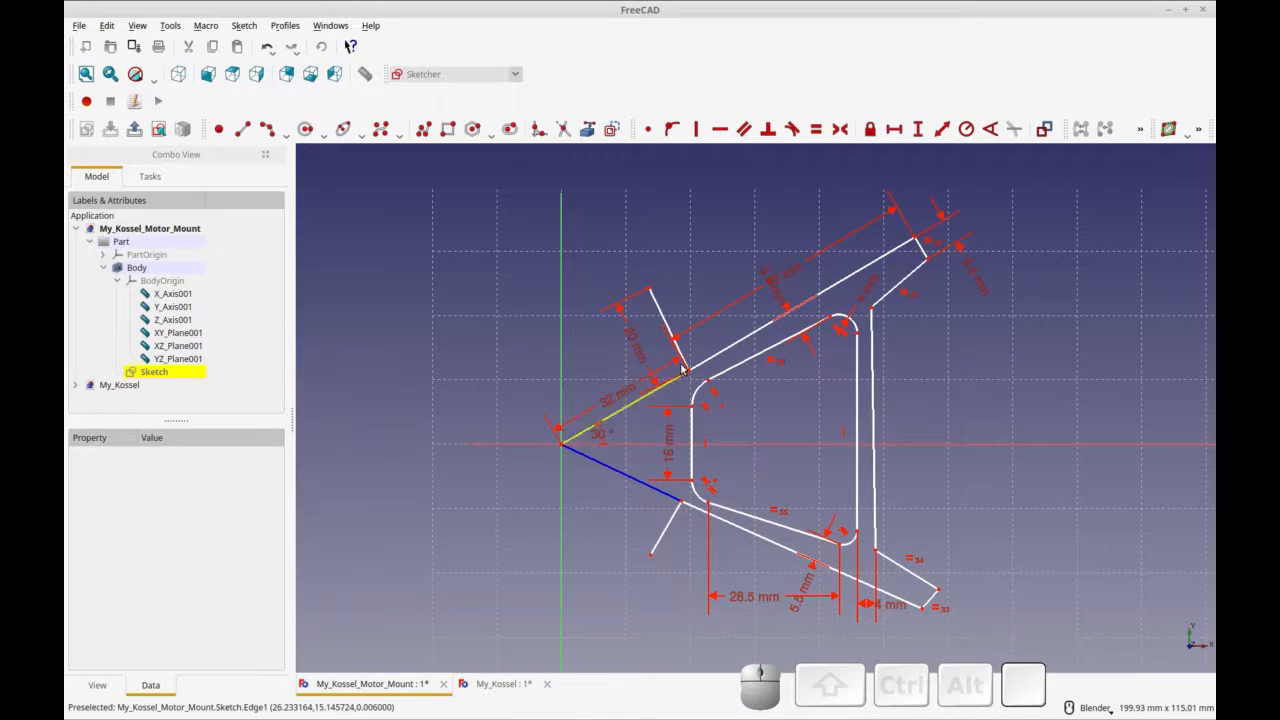
Step: Make the upper flange line and arm end edge perpendicular to the upper arm's outer edge, and the arm's inner edge perpendicular to its end edge
{"action": "left_click", "coordinate": [664, 317]}
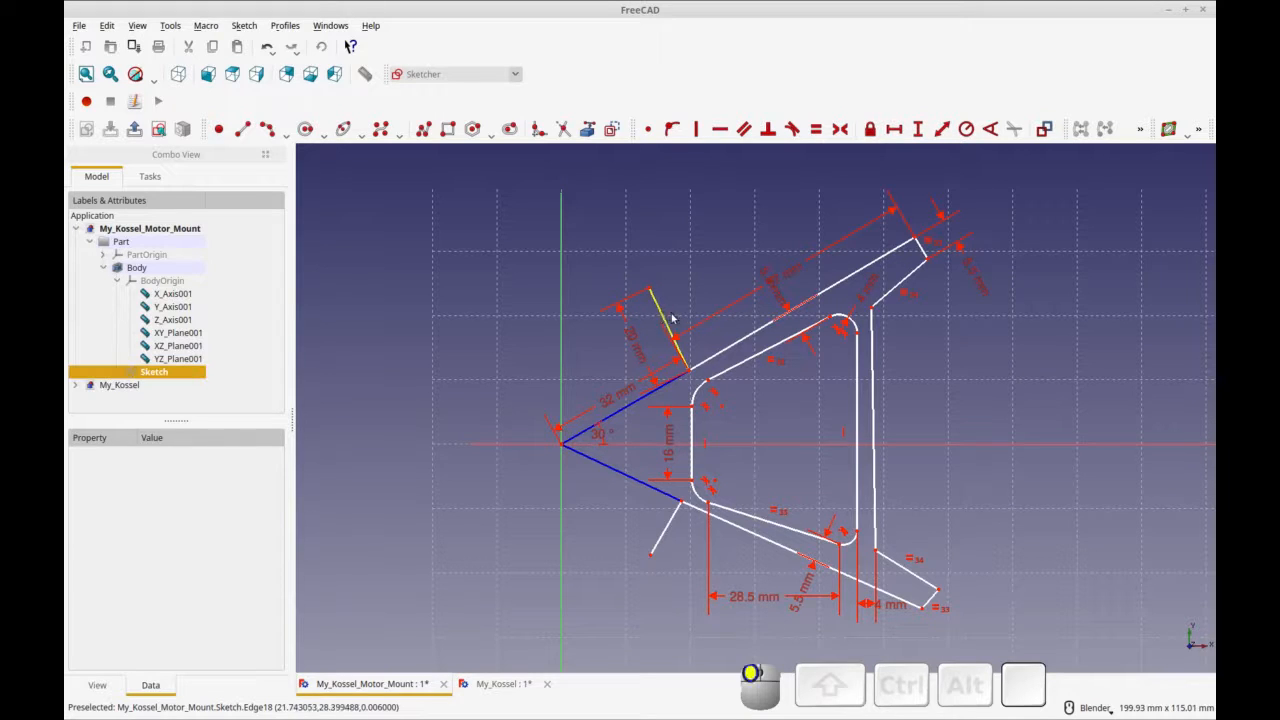
{"action": "left_click", "coordinate": [718, 354]}
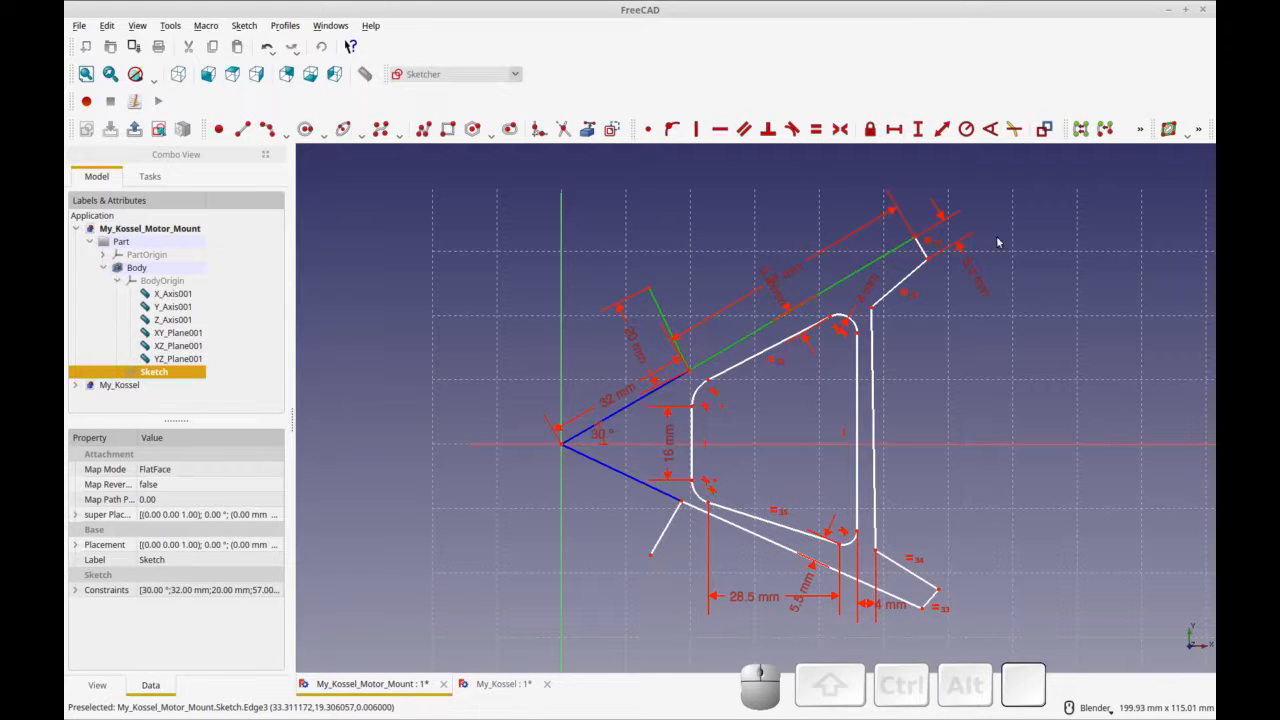
{"action": "left_click", "coordinate": [768, 130]}
{"action": "left_click", "coordinate": [880, 262]}
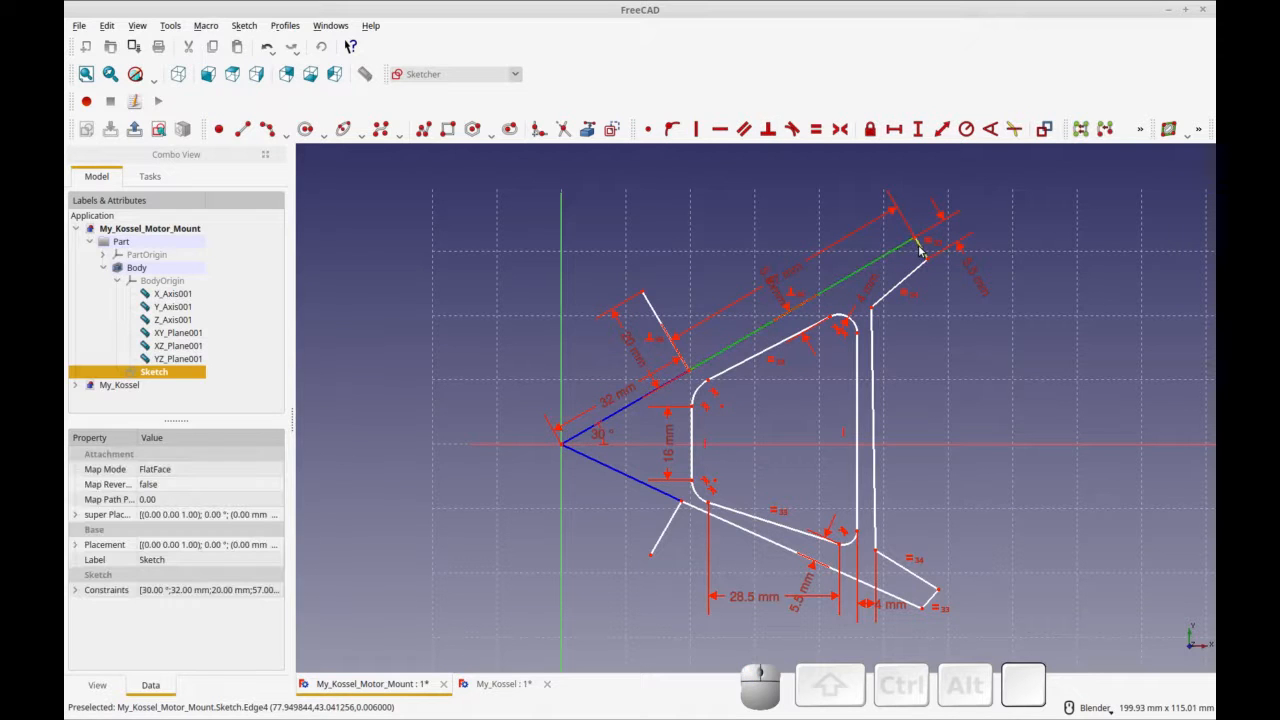
{"action": "left_click", "coordinate": [780, 146]}
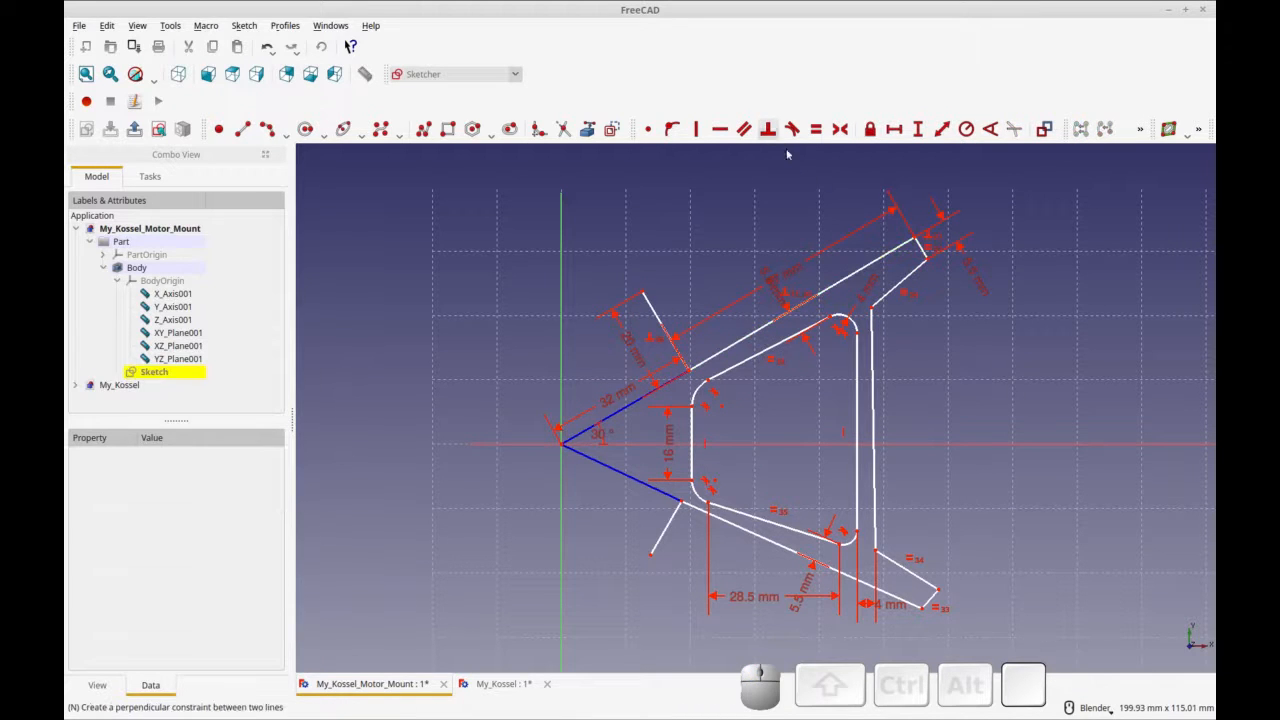
{"action": "left_click", "coordinate": [921, 253]}
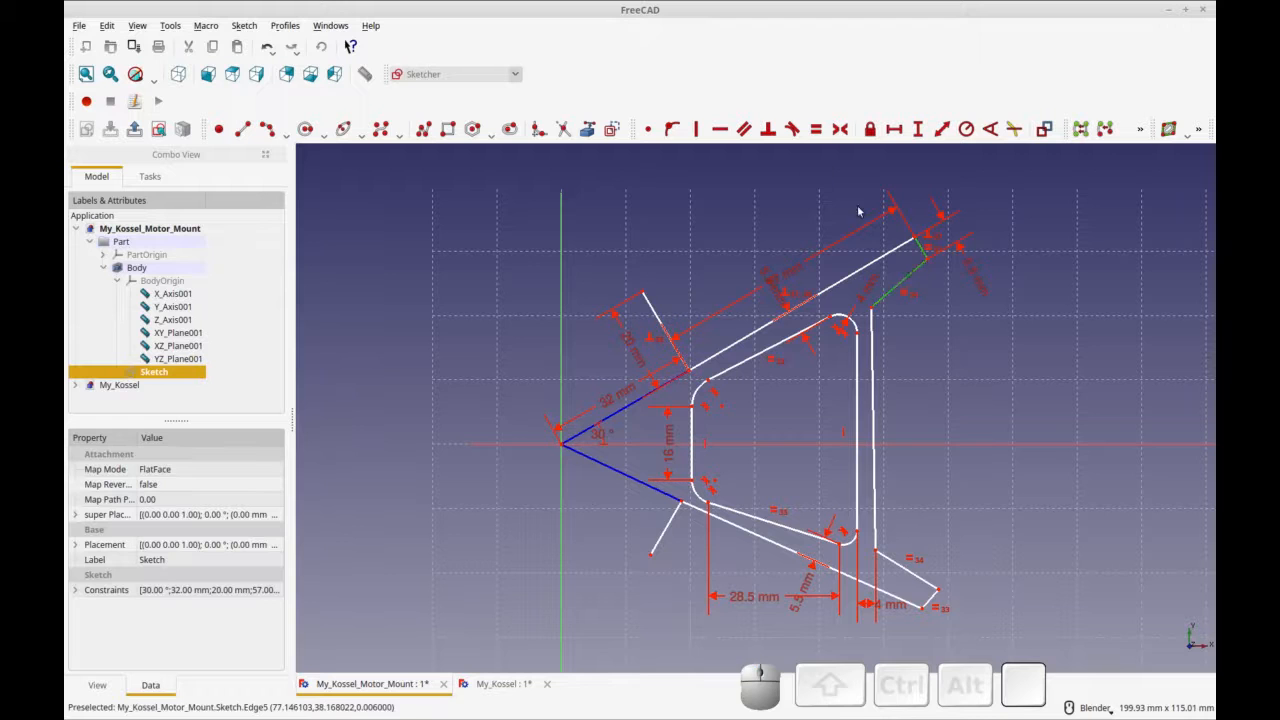
{"action": "left_click", "coordinate": [768, 129]}
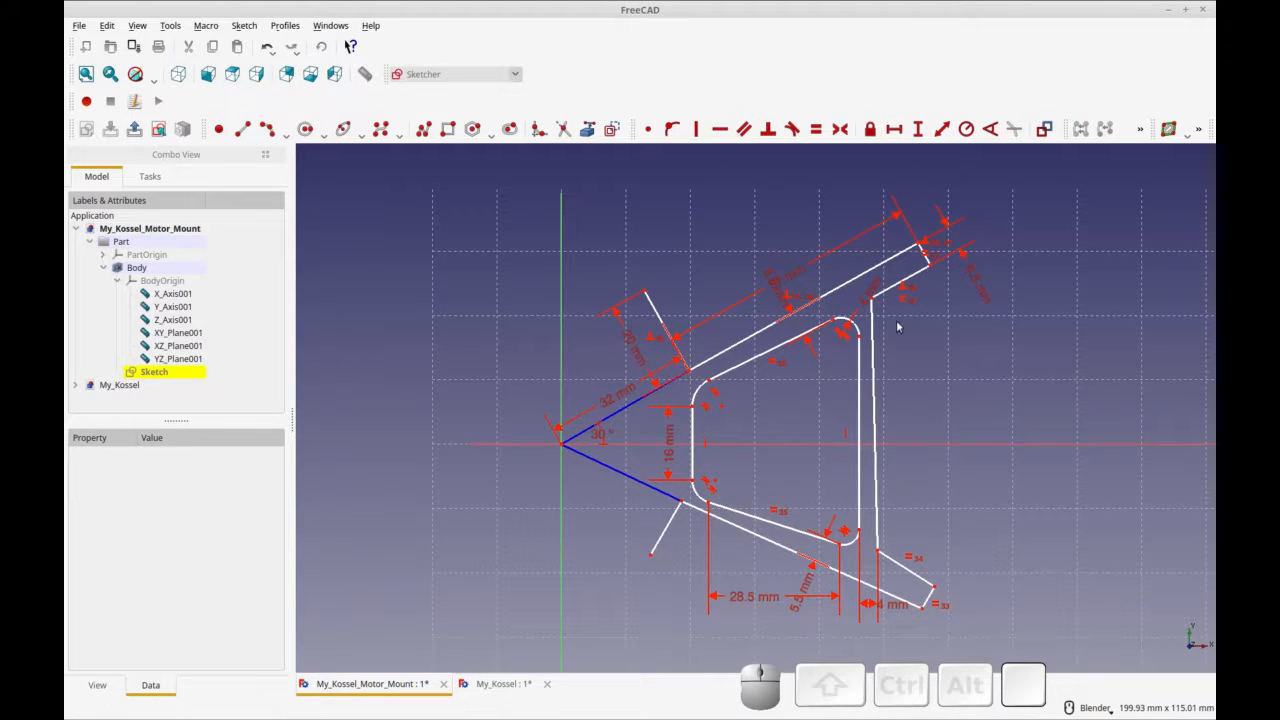
Step: Make the lower arm's end edge perpendicular to its inner and outer edges, and the lower flange line perpendicular to the outer edge
{"action": "left_click", "coordinate": [918, 577]}
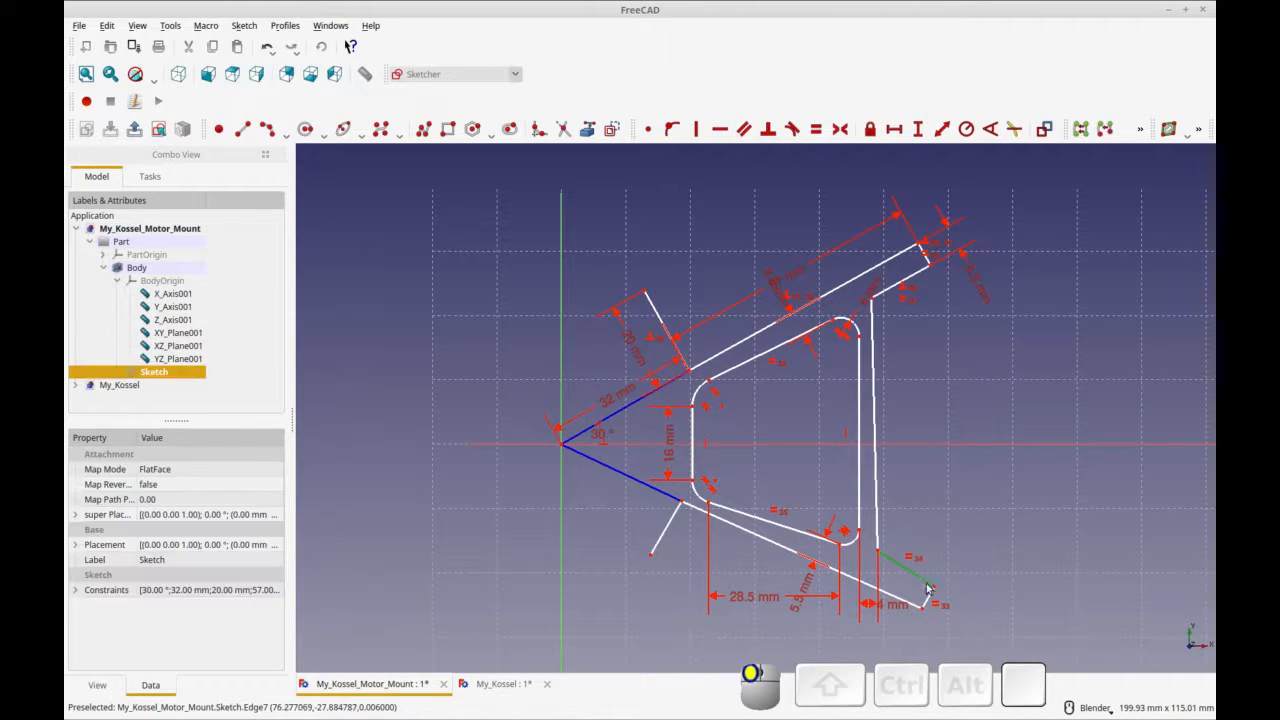
{"action": "left_click", "coordinate": [768, 129]}
{"action": "left_click", "coordinate": [900, 594]}
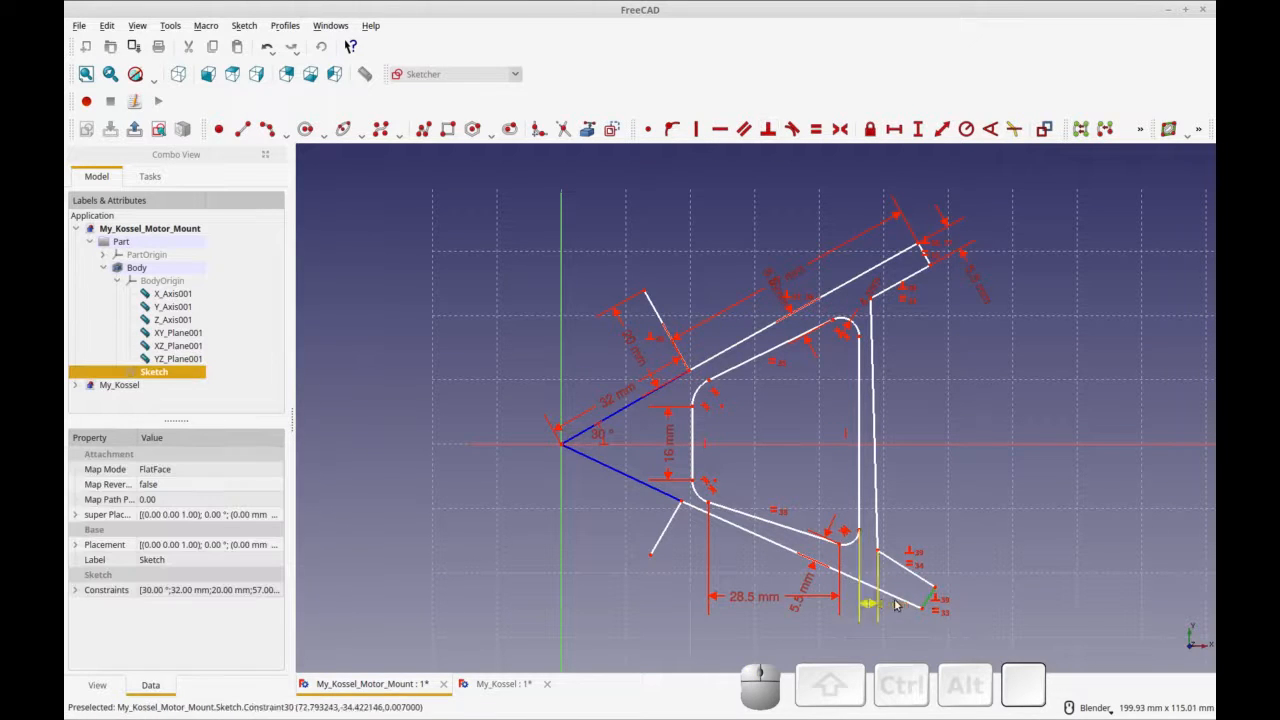
{"action": "left_click", "coordinate": [768, 129]}
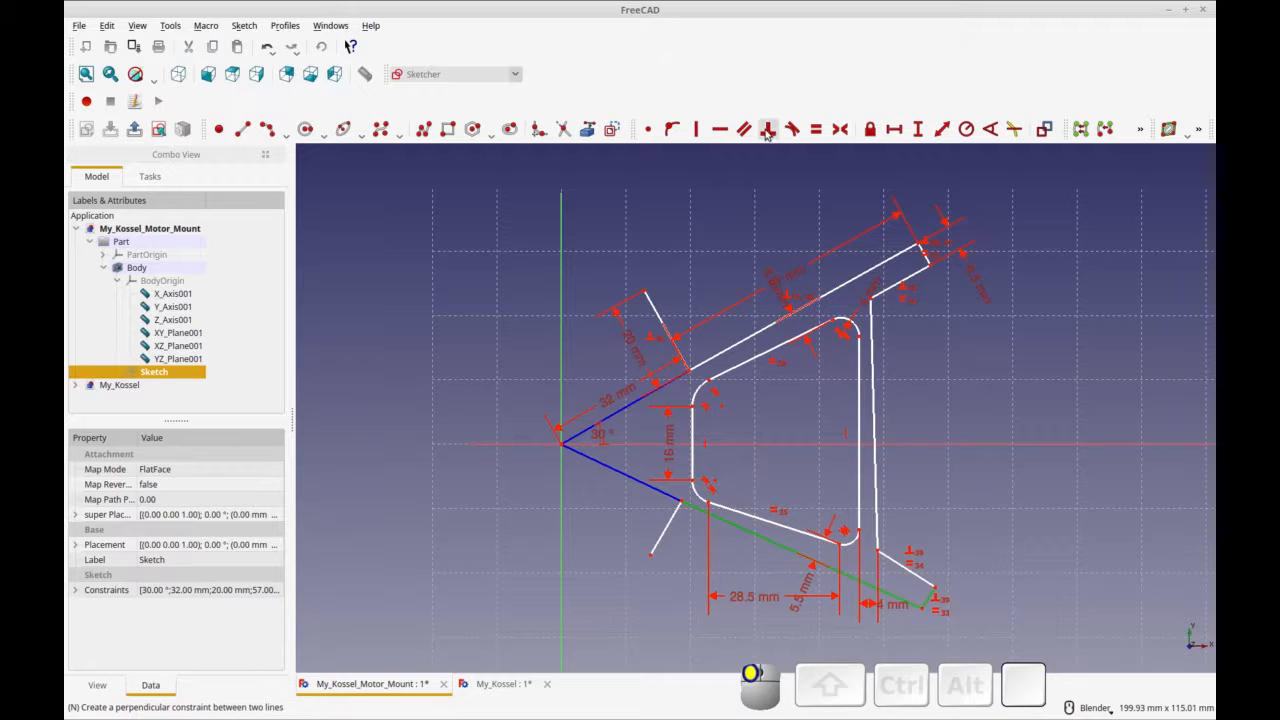
{"action": "left_click", "coordinate": [692, 507]}
{"action": "left_click", "coordinate": [674, 515]}
{"action": "left_click", "coordinate": [767, 132]}
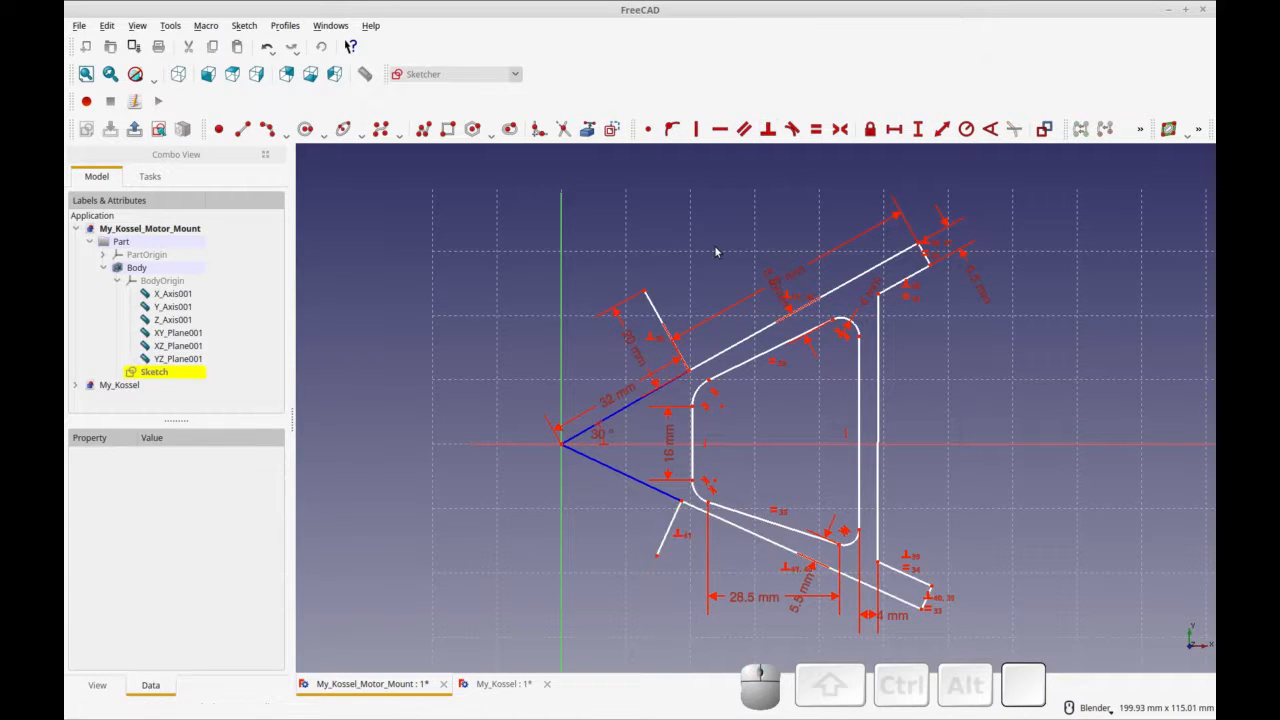
Step: Make the inner end corners of the upper and lower arms symmetric about the horizontal axis
{"action": "key", "text": "ctrl"}
{"action": "left_click", "coordinate": [930, 266]}
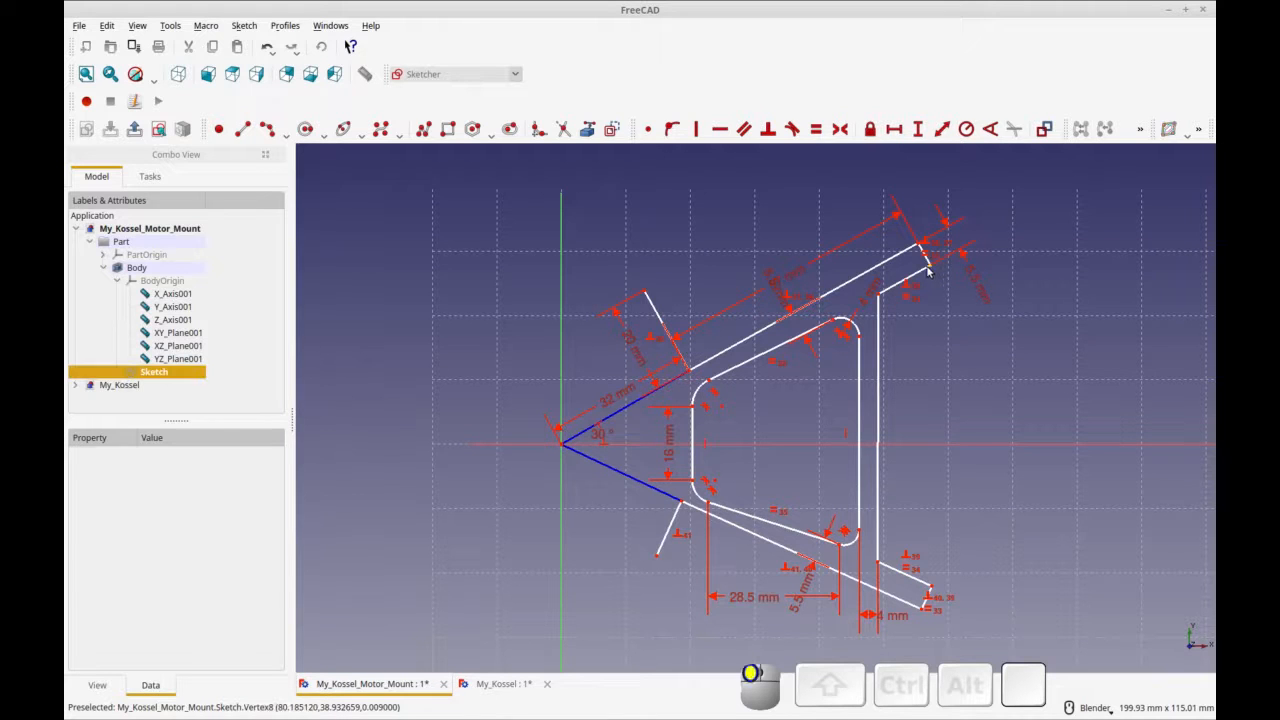
{"action": "left_click", "coordinate": [956, 445], "text": "shift"}
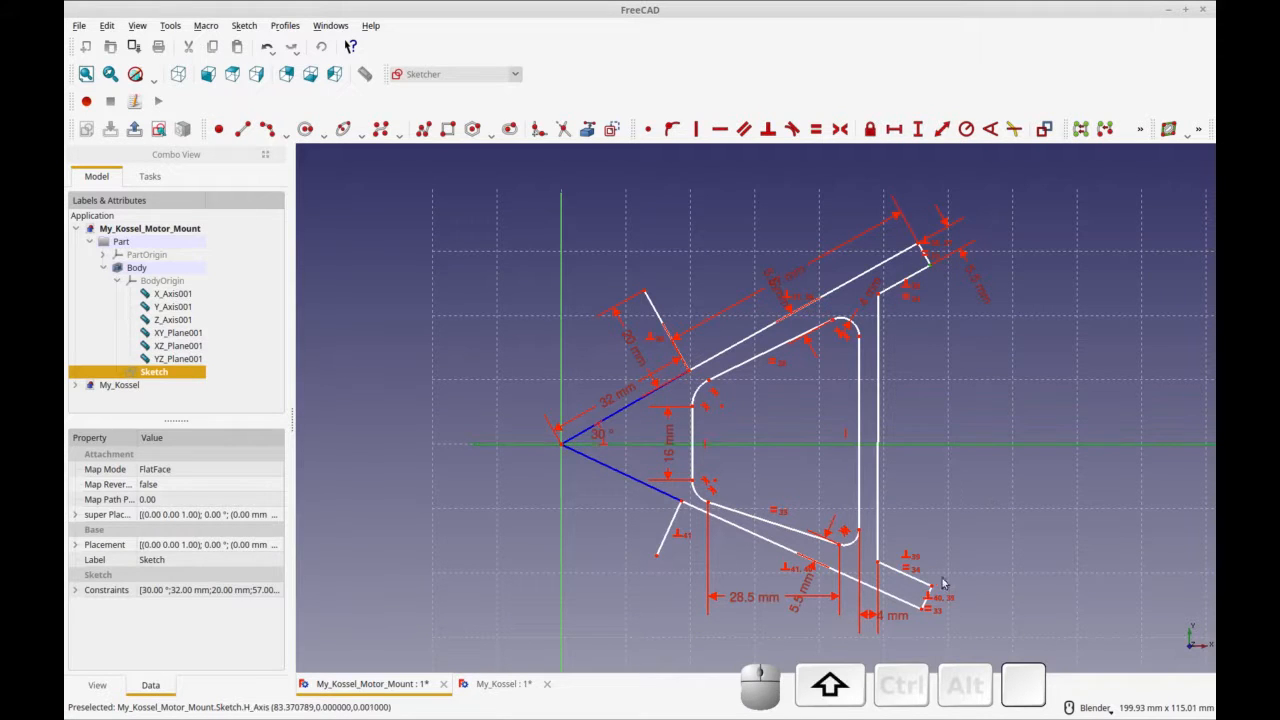
{"action": "left_click", "coordinate": [930, 589], "text": "shift"}
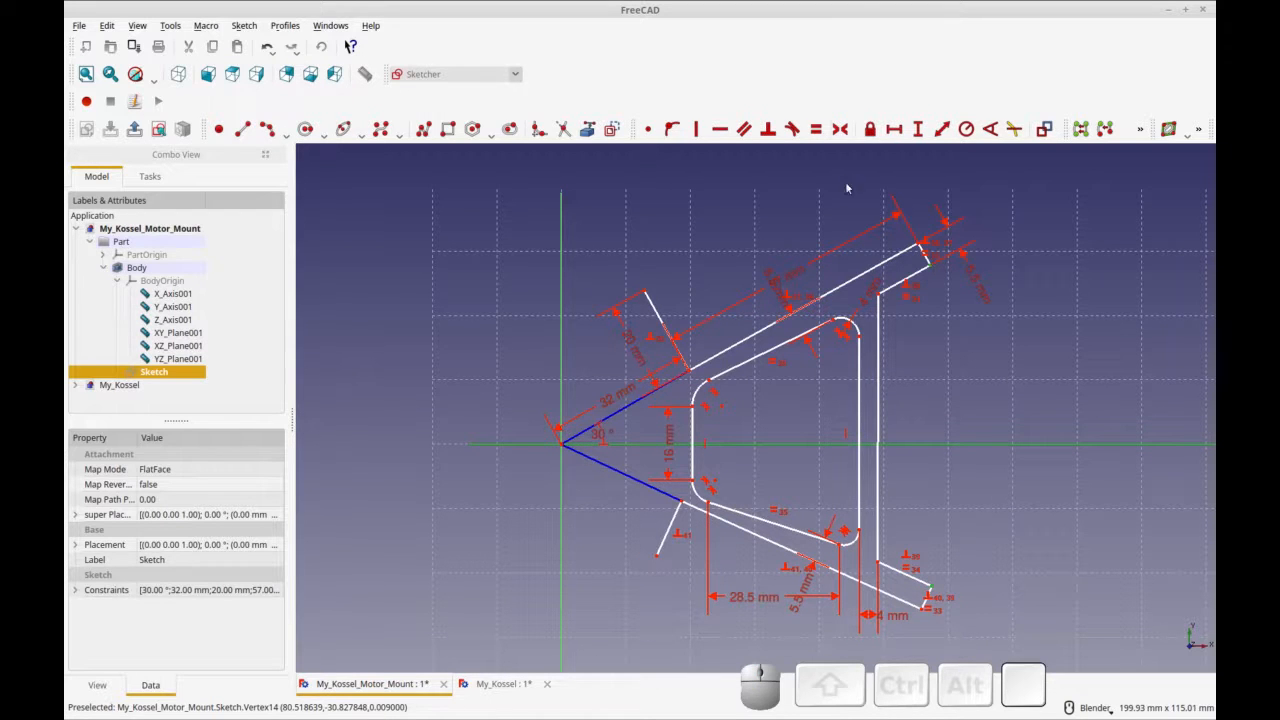
{"action": "left_click", "coordinate": [840, 129]}
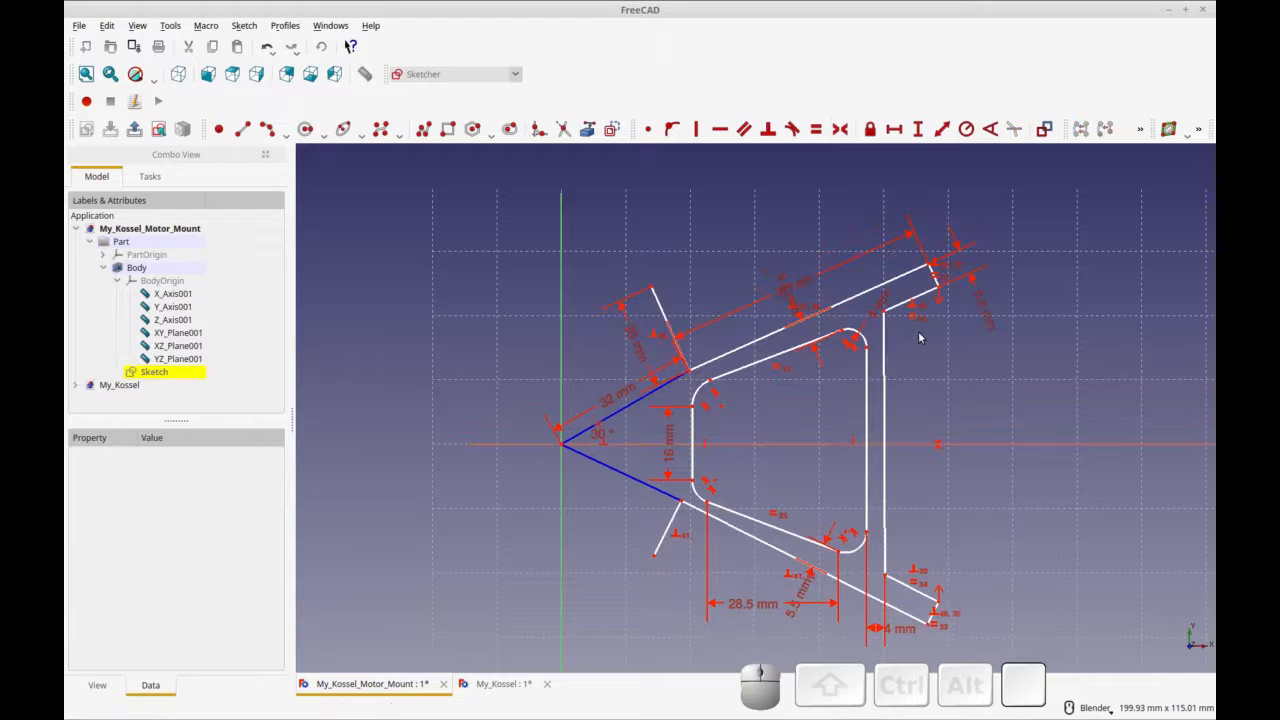
Step: Make the endpoints of the trapezoid's long vertical side symmetric about the horizontal axis, and likewise those of its short vertical side
{"action": "left_click", "coordinate": [868, 352]}
{"action": "left_click", "coordinate": [826, 444], "text": "shift"}
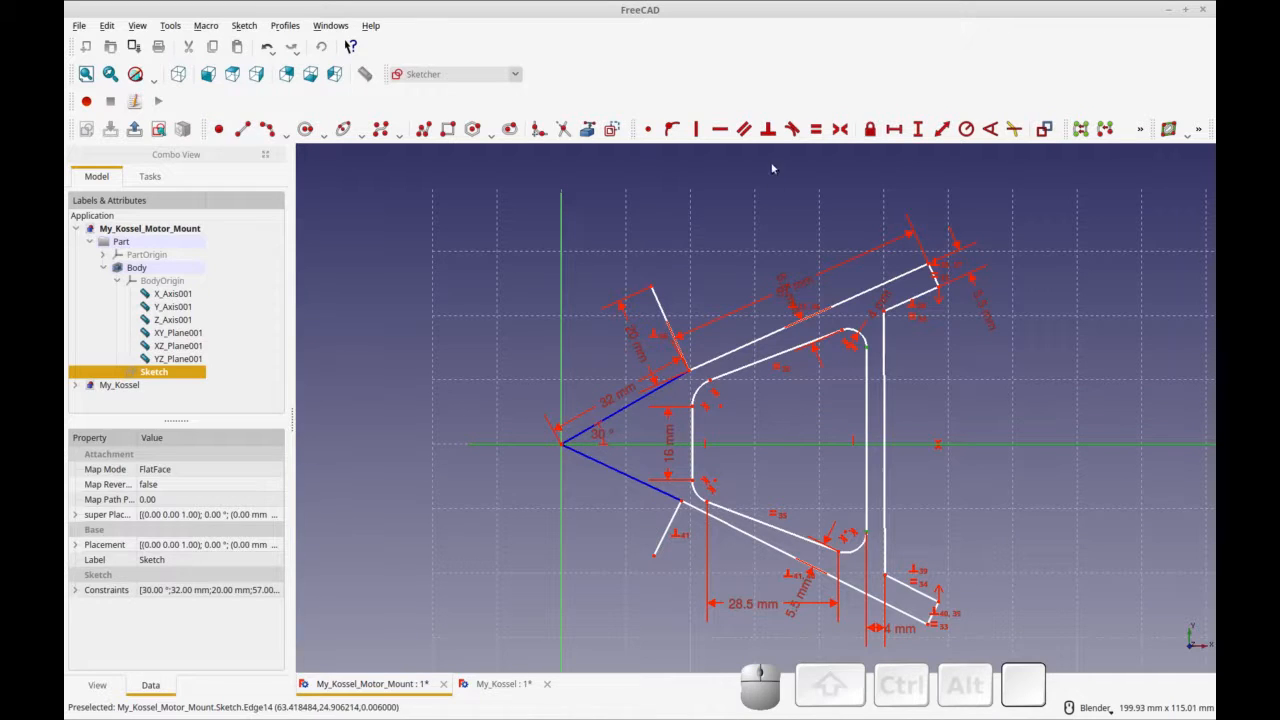
{"action": "left_click", "coordinate": [841, 130]}
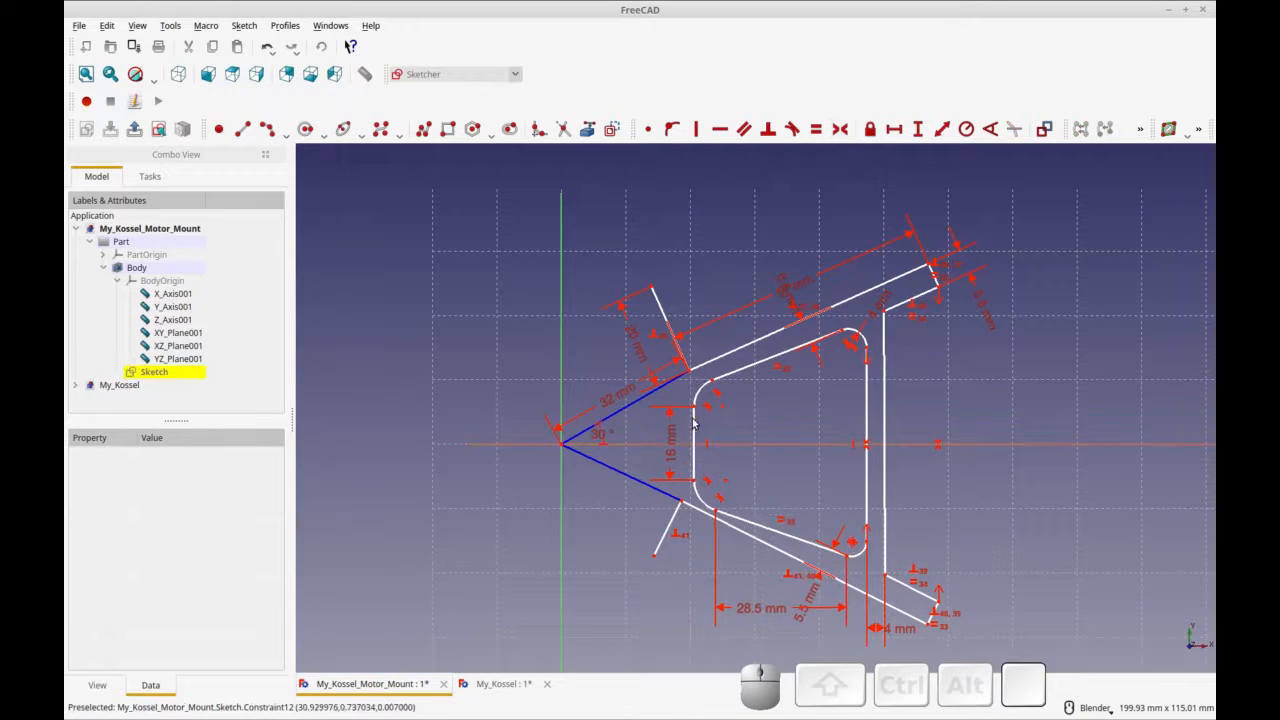
{"action": "left_click", "coordinate": [706, 413]}
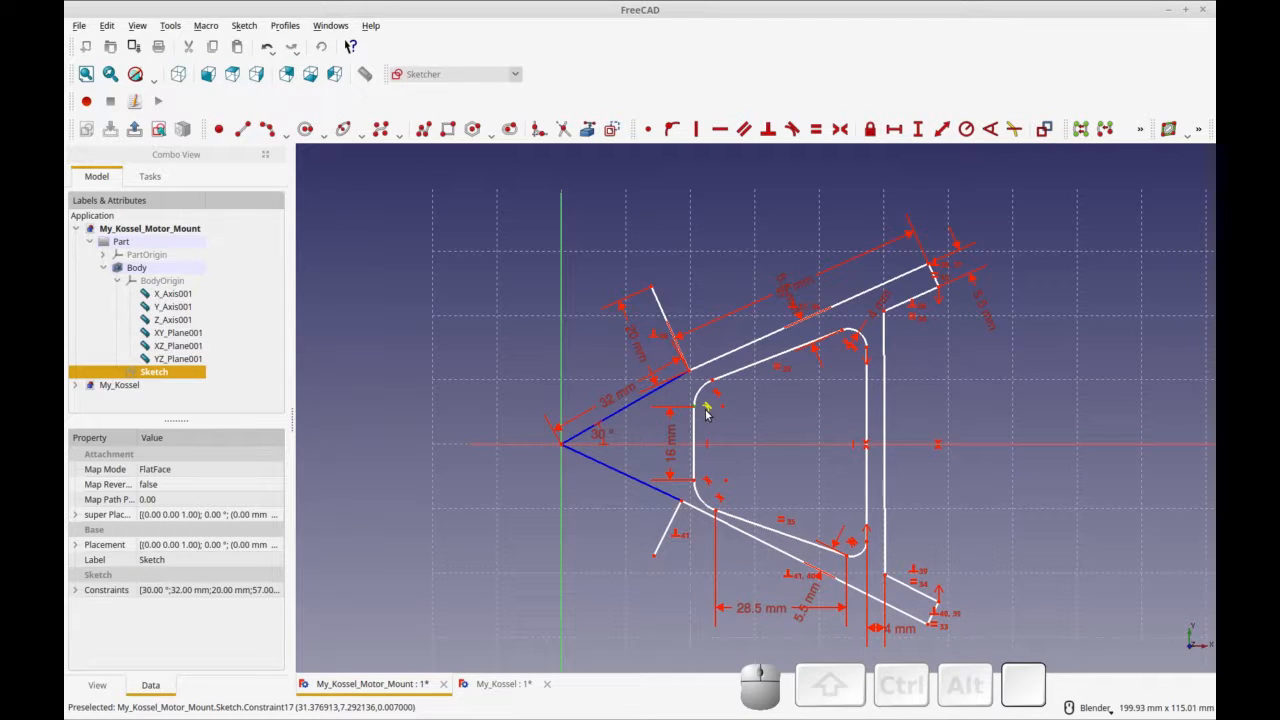
{"action": "left_click", "coordinate": [705, 478], "text": "shift"}
{"action": "left_click", "coordinate": [728, 443], "text": "shift"}
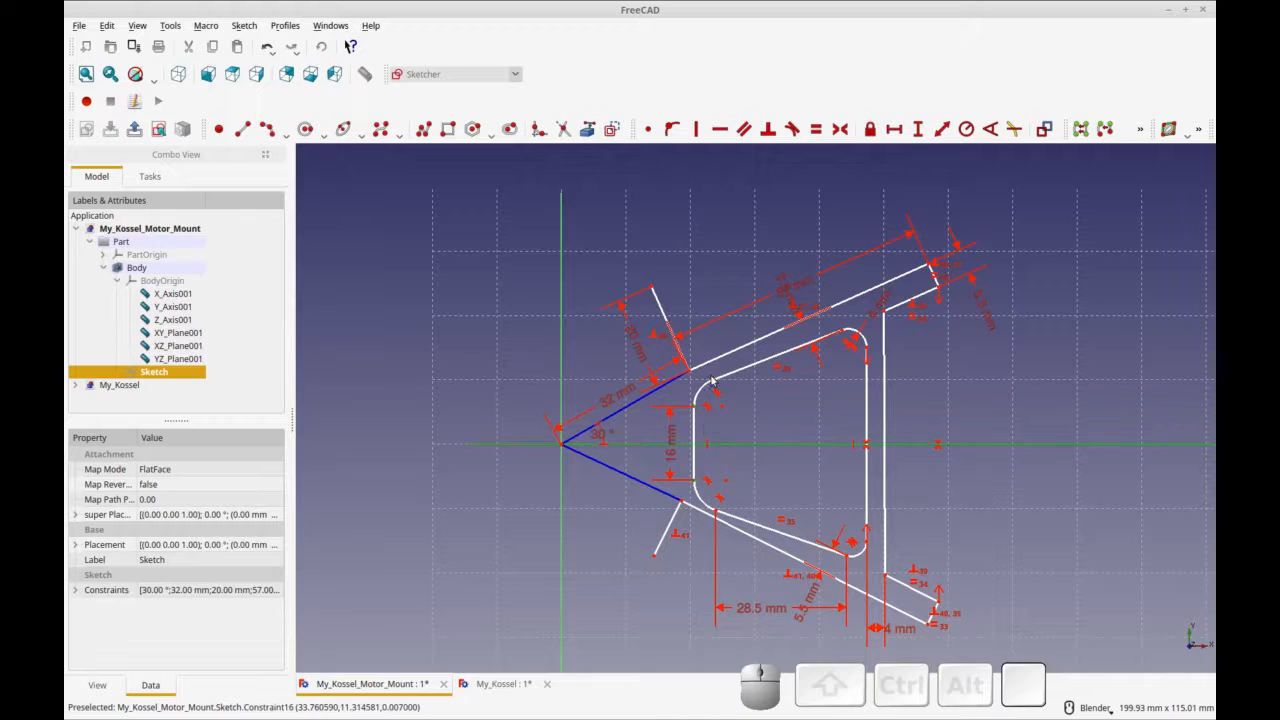
{"action": "left_click", "coordinate": [814, 203]}
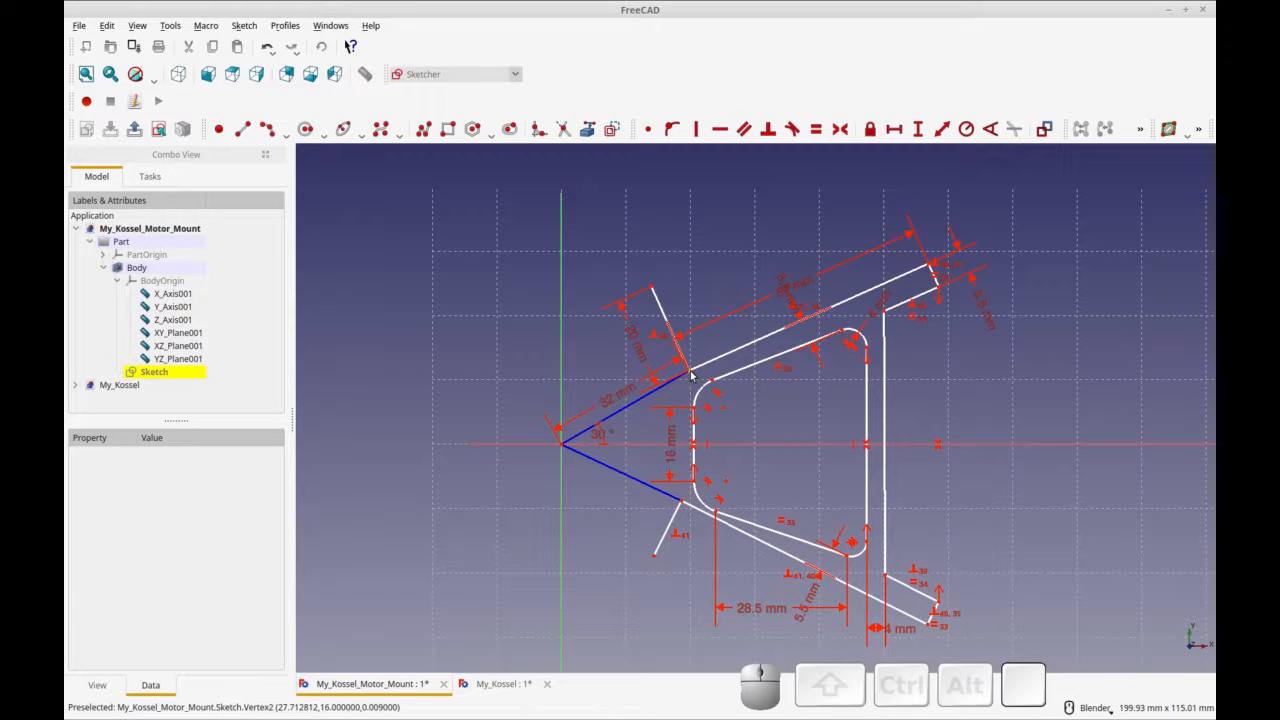
Step: Make the outer ends of the two blue construction lines symmetric about the horizontal axis
{"action": "left_click", "coordinate": [668, 430]}
{"action": "left_click", "coordinate": [666, 433]}
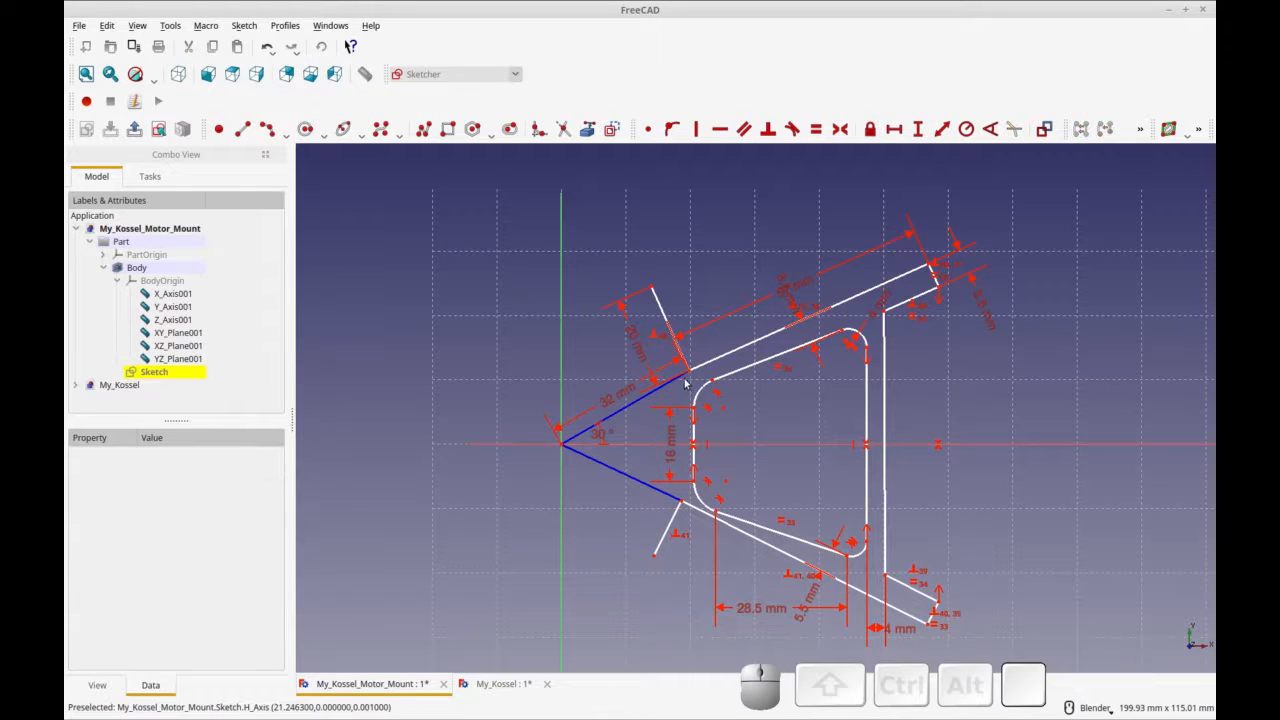
{"action": "left_click", "coordinate": [655, 428]}
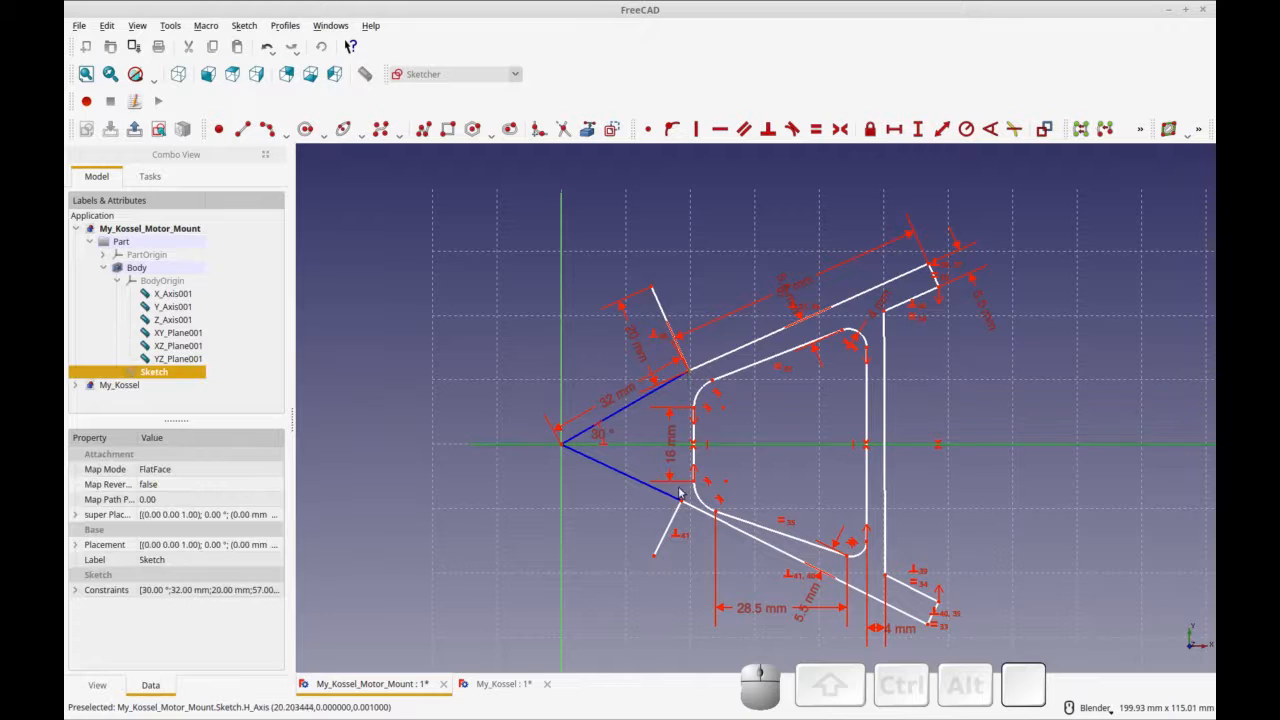
{"action": "left_click", "coordinate": [840, 131]}
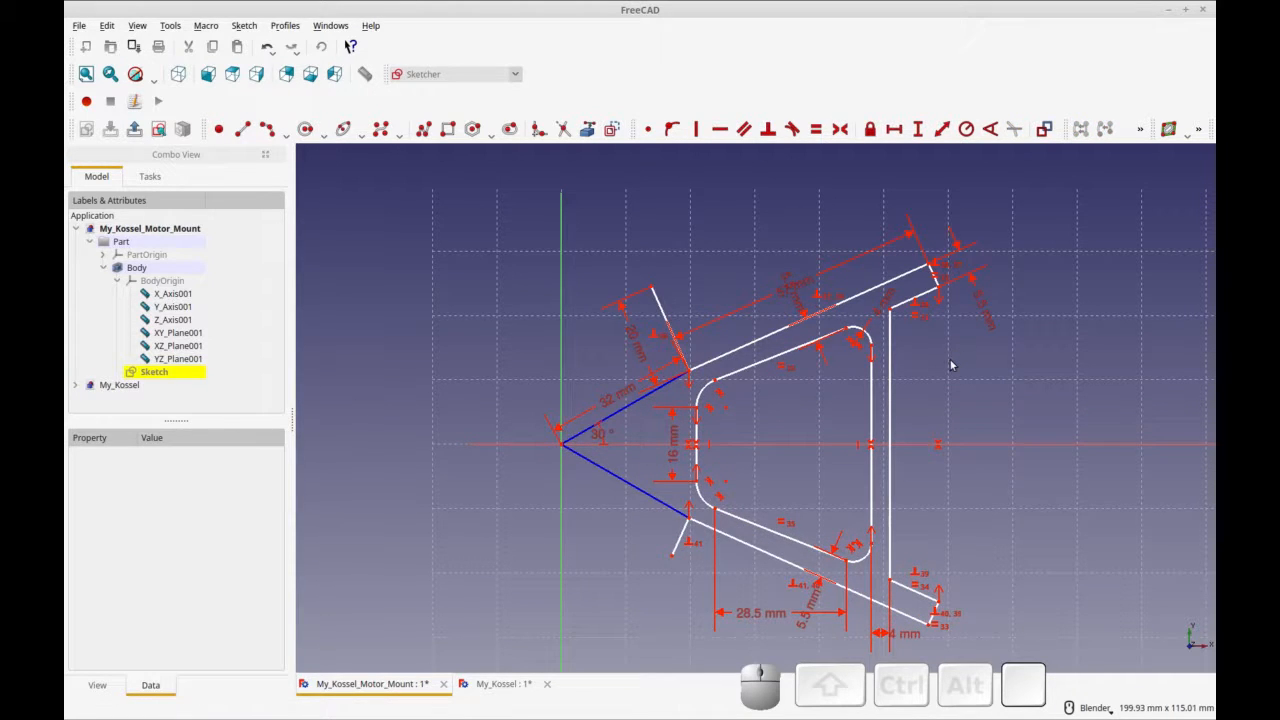
Step: Constrain the angle between the trapezoid's upper slanted side and its short vertical side to 120°
{"action": "key", "text": "ctrl"}
{"action": "key", "text": "ctrl+r"}
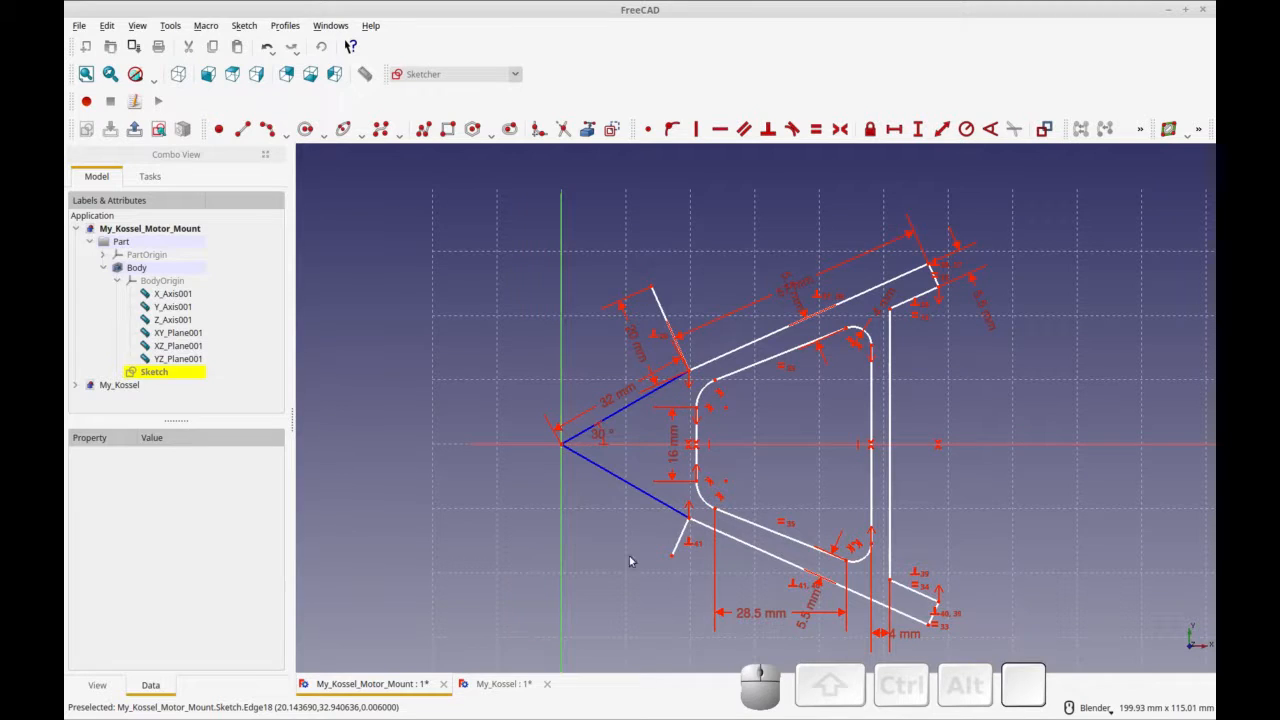
{"action": "left_click", "coordinate": [754, 372]}
{"action": "left_click", "coordinate": [698, 440]}
{"action": "left_click", "coordinate": [990, 129]}
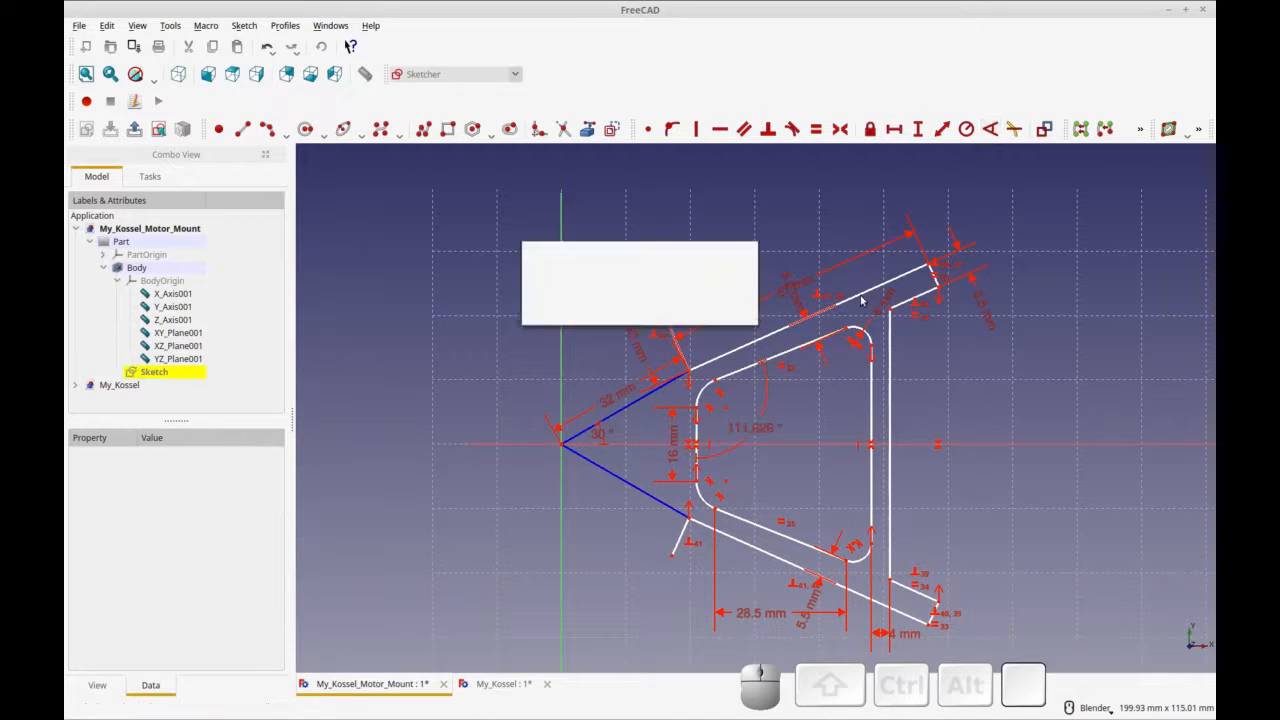
{"action": "type", "text": "120"}
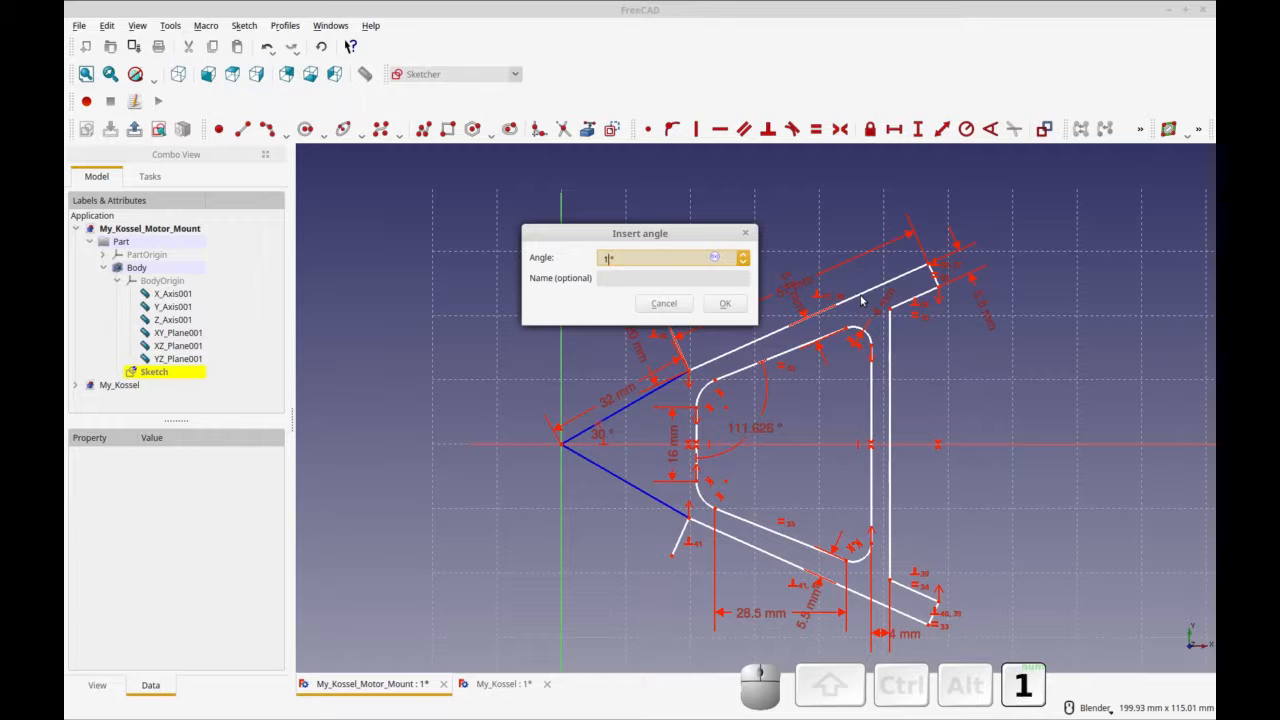
{"action": "left_click", "coordinate": [725, 304]}
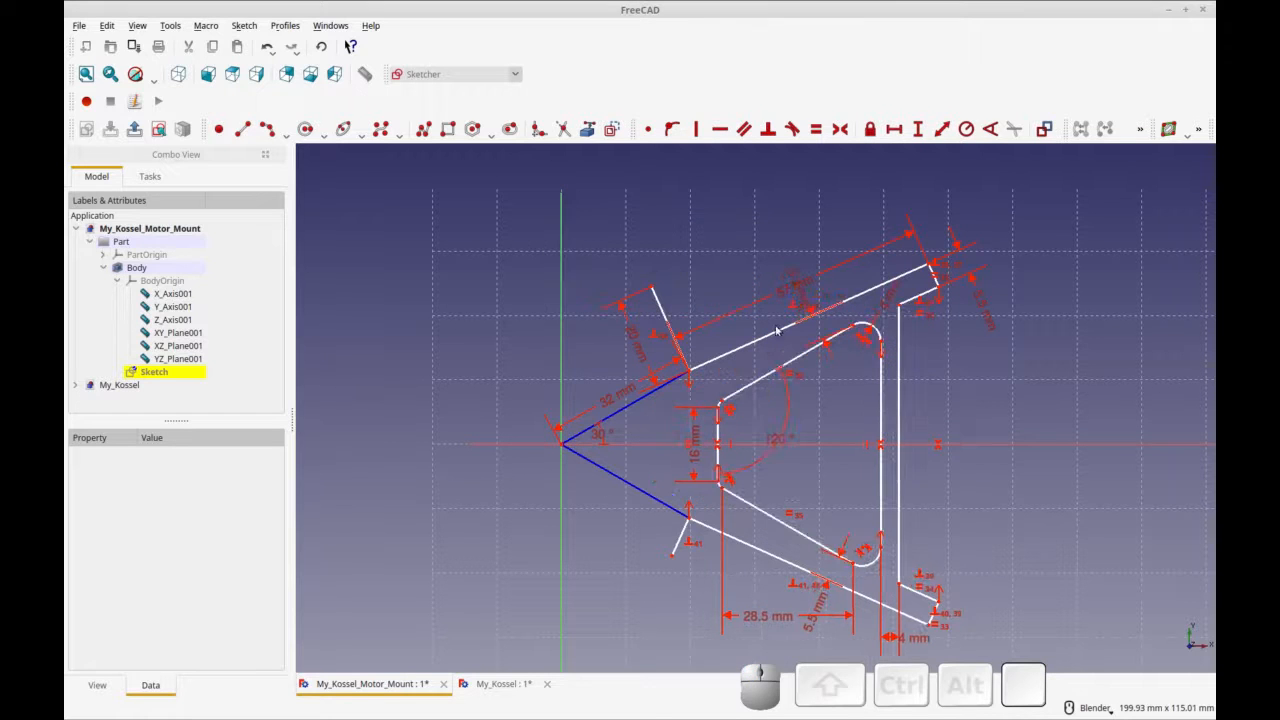
Step: Constrain the upper arm's outer edge to a 30° angle from the horizontal axis
{"action": "left_click", "coordinate": [727, 358]}
{"action": "left_click", "coordinate": [758, 445]}
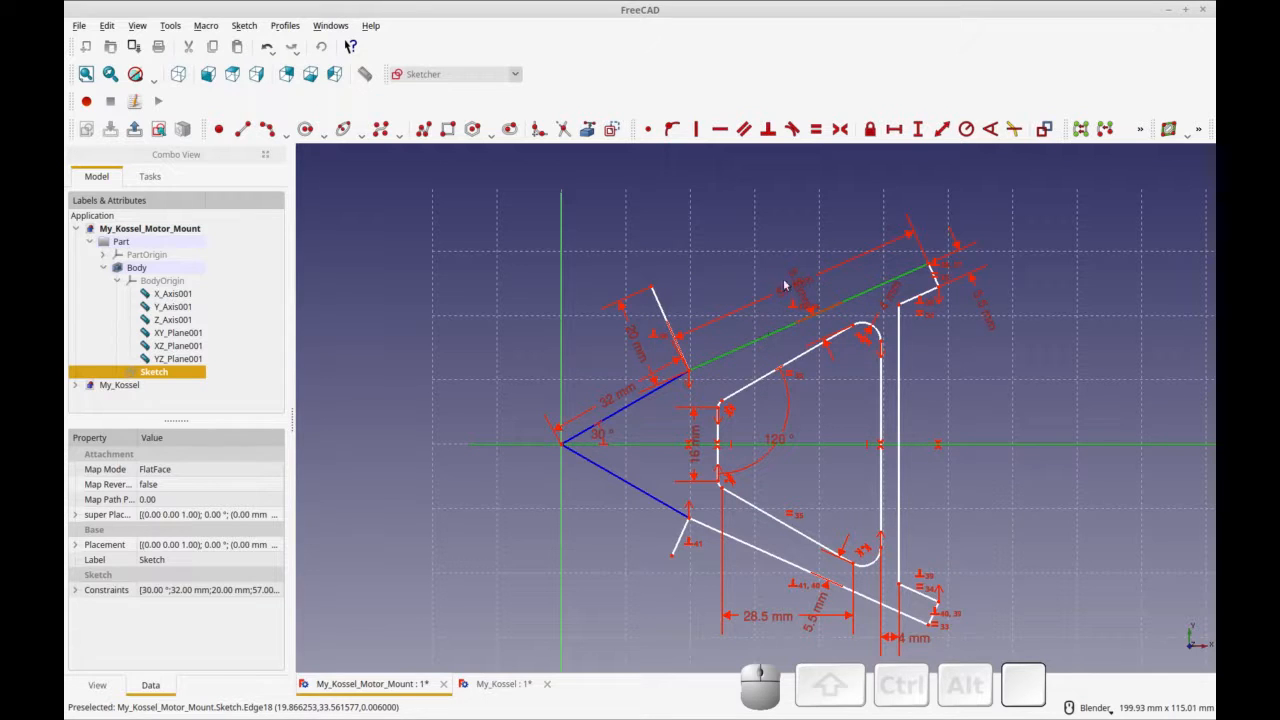
{"action": "left_click", "coordinate": [990, 129]}
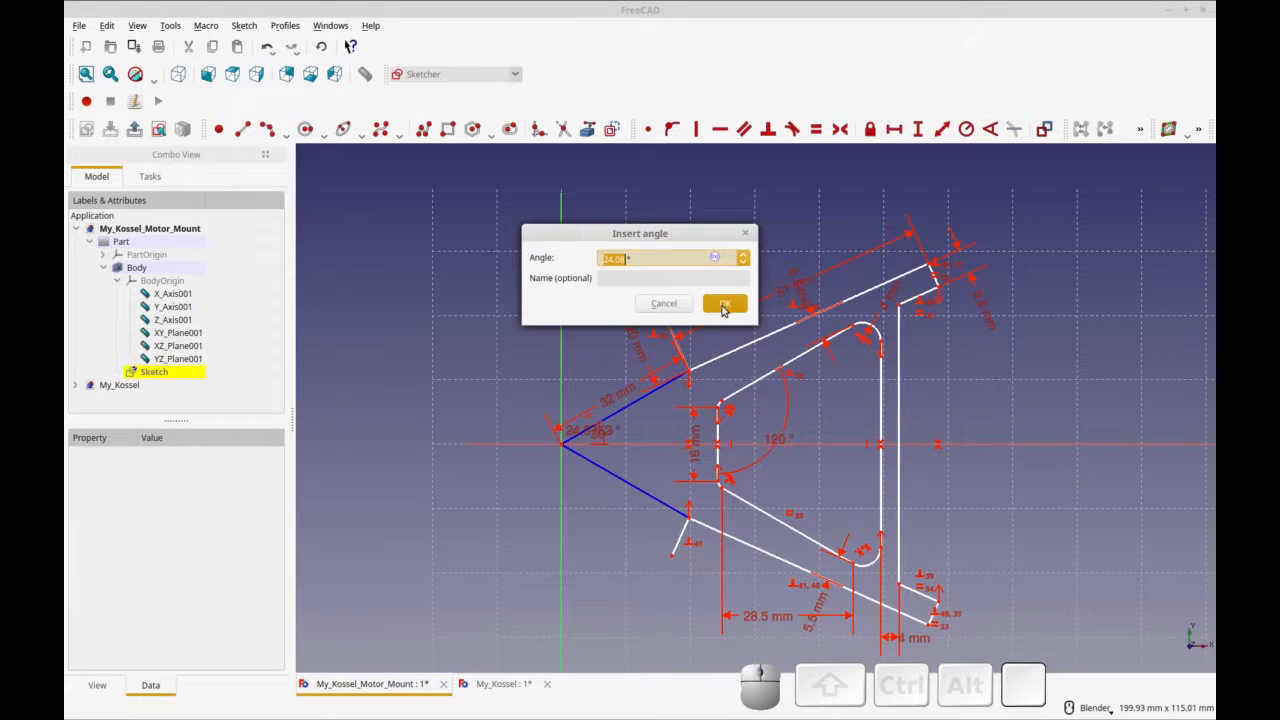
{"action": "type", "text": "30"}
{"action": "key", "text": "Return"}
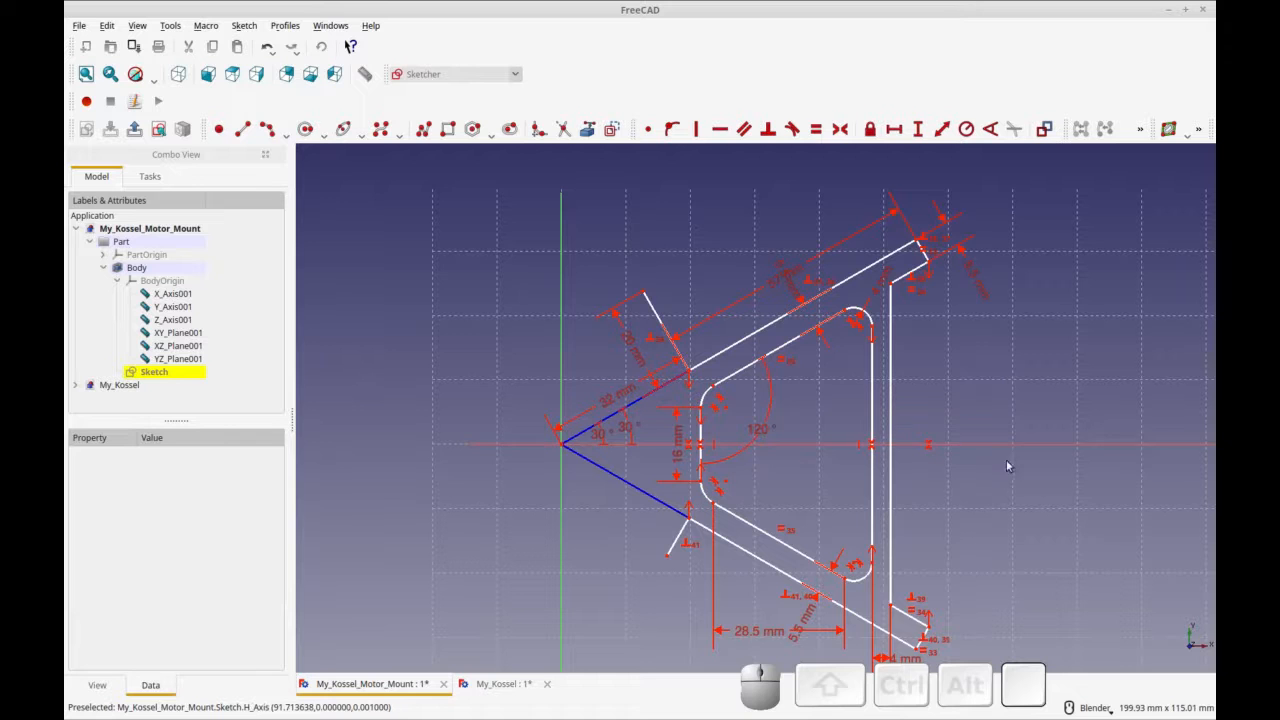
Step: Draw an end-points-and-rim-point arc of about 30 mm radius between the free ends of the two flange lines, passing through the origin
{"action": "middle_click_drag", "start_coordinate": [985, 493], "coordinate": [983, 448], "text": "shift"}
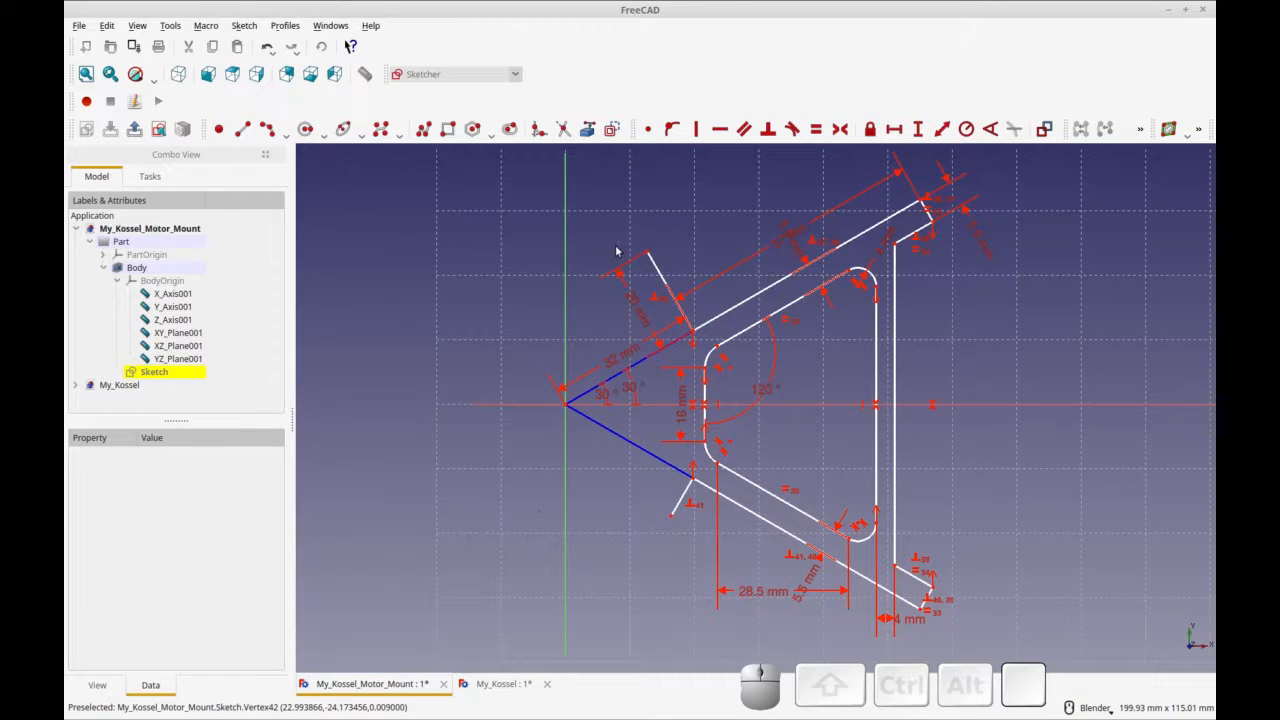
{"action": "key", "text": "ctrl+r"}
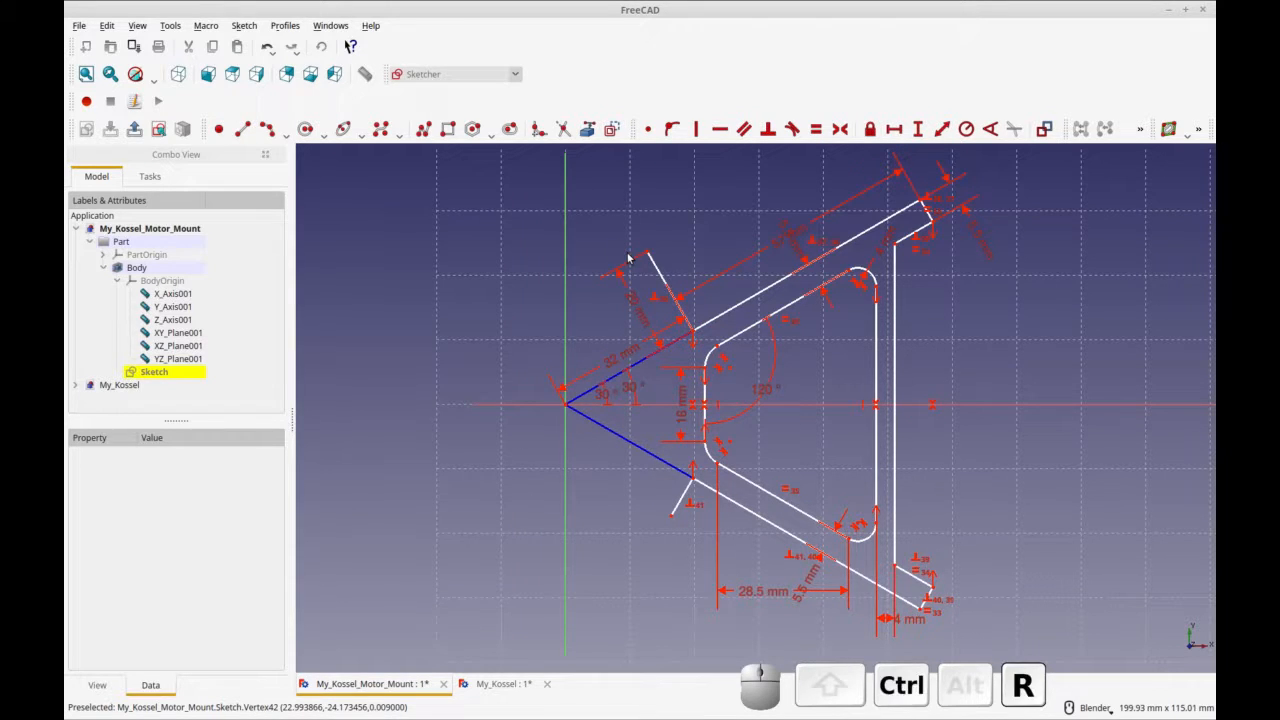
{"action": "left_click", "coordinate": [285, 131]}
{"action": "left_click", "coordinate": [268, 133]}
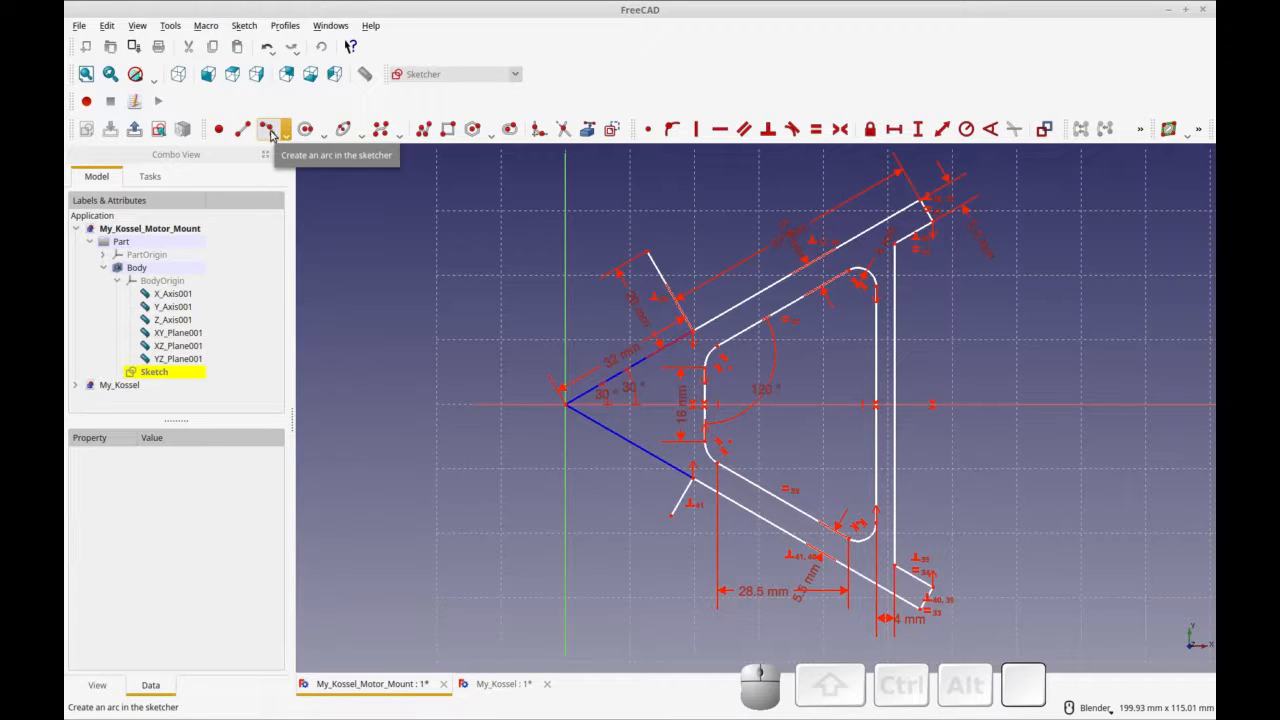
{"action": "left_click", "coordinate": [283, 132]}
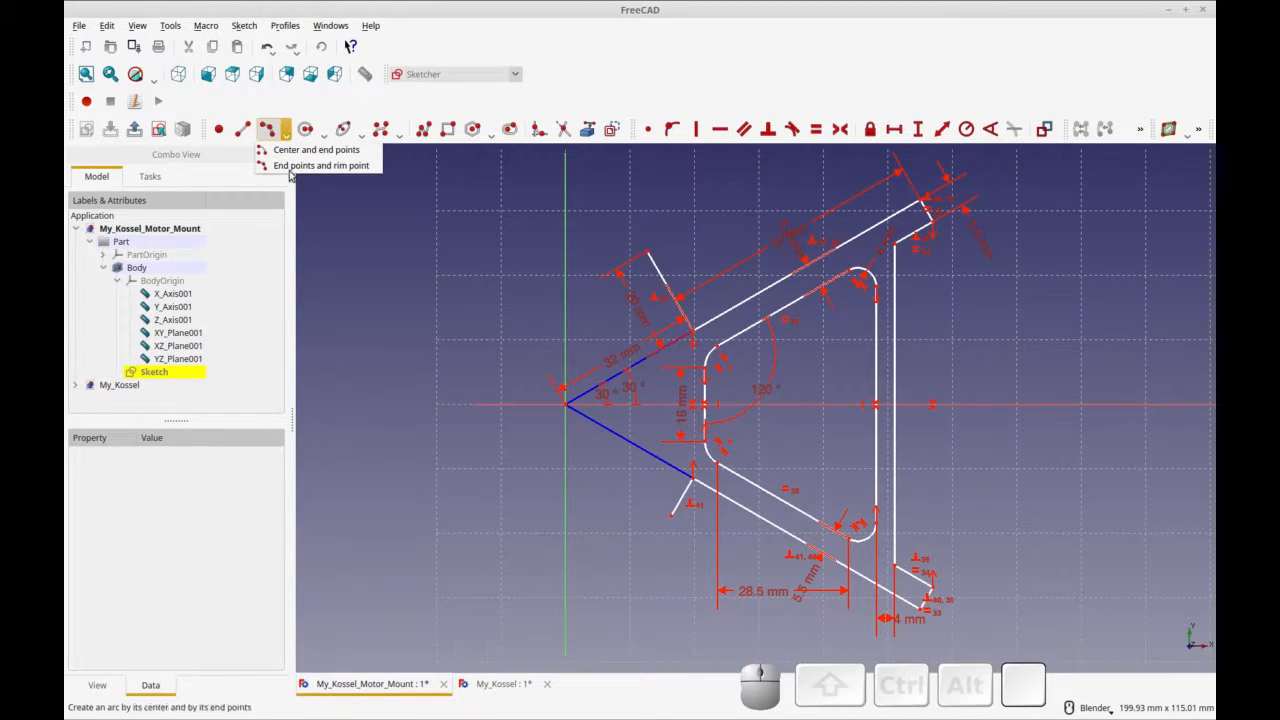
{"action": "left_click", "coordinate": [291, 168]}
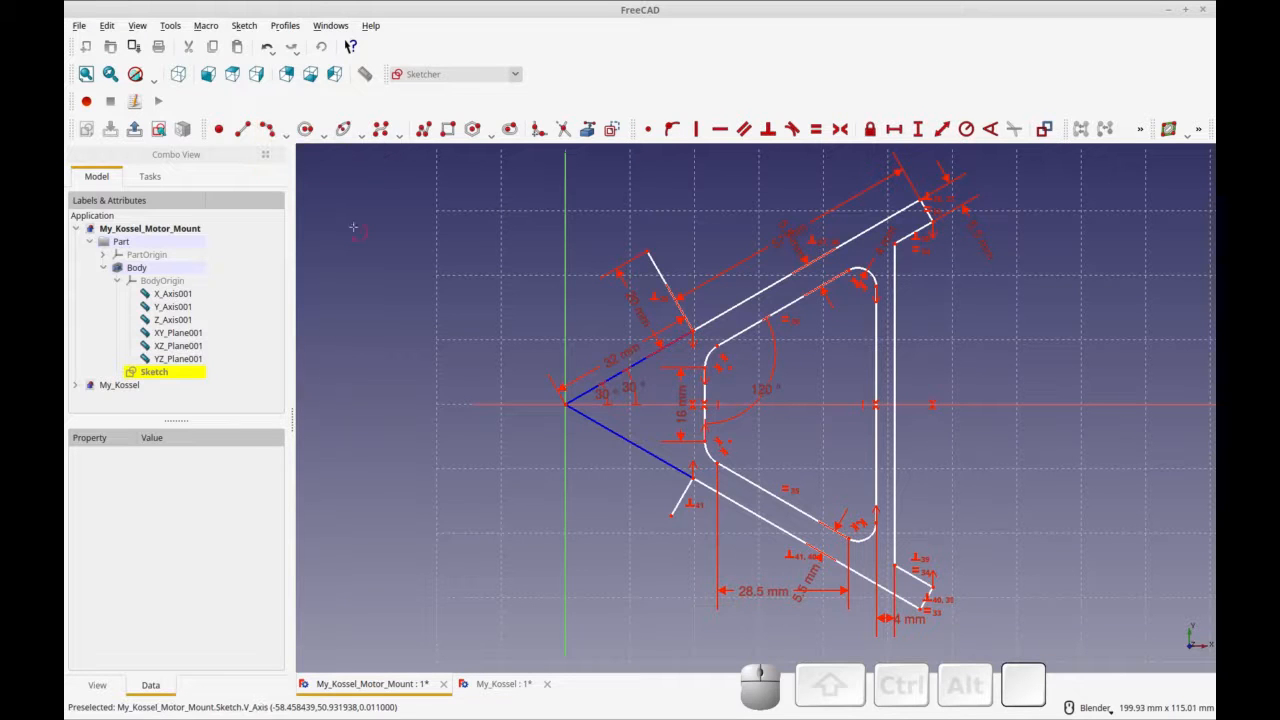
{"action": "left_click", "coordinate": [646, 249]}
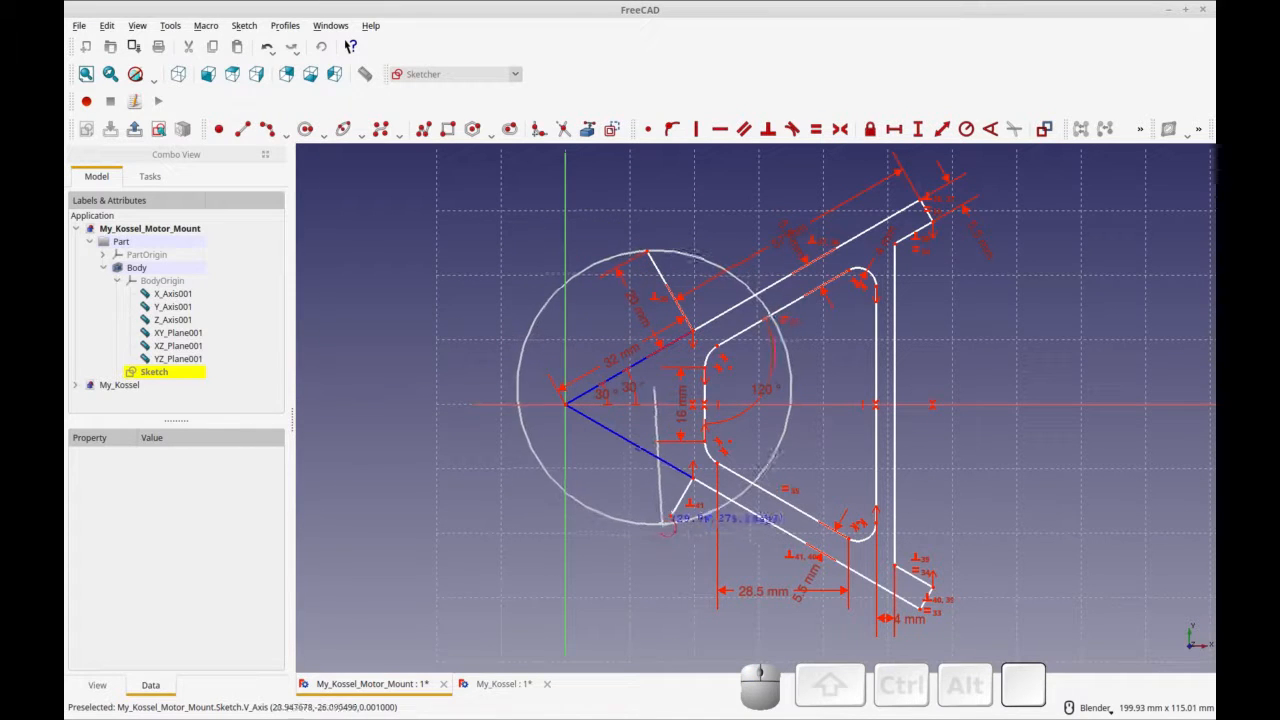
{"action": "left_click", "coordinate": [671, 520]}
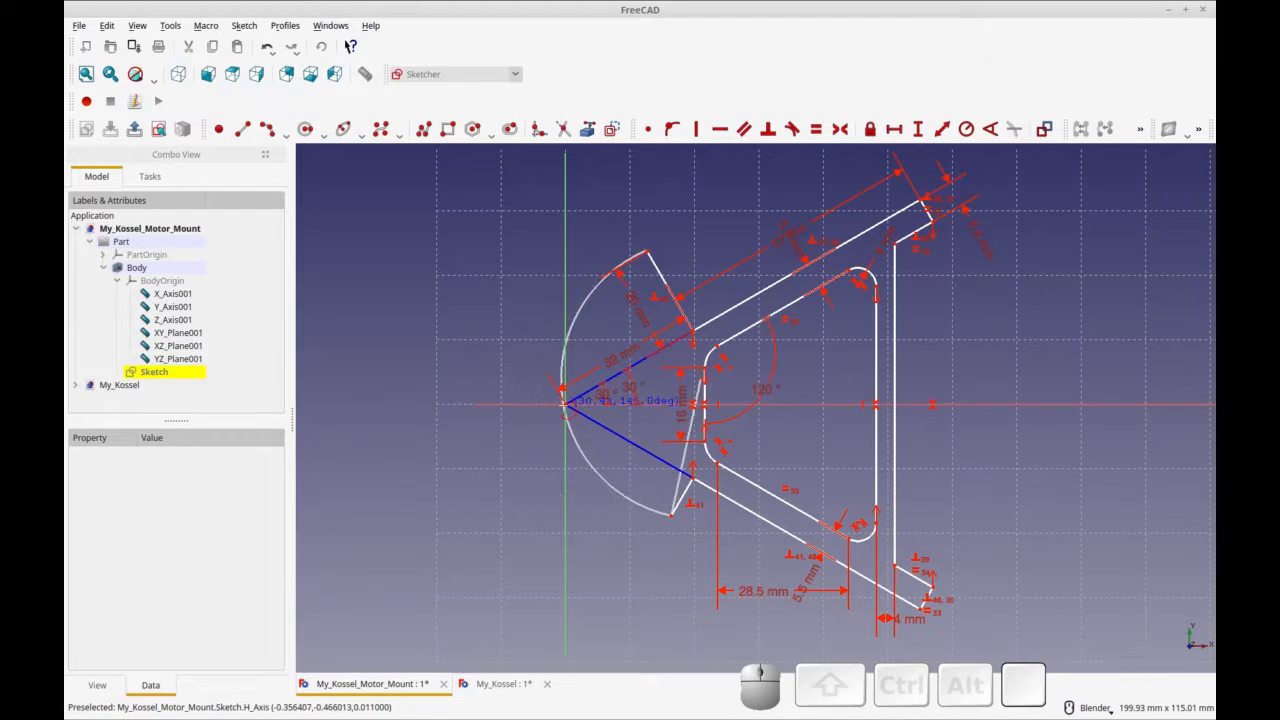
{"action": "left_click", "coordinate": [563, 401]}
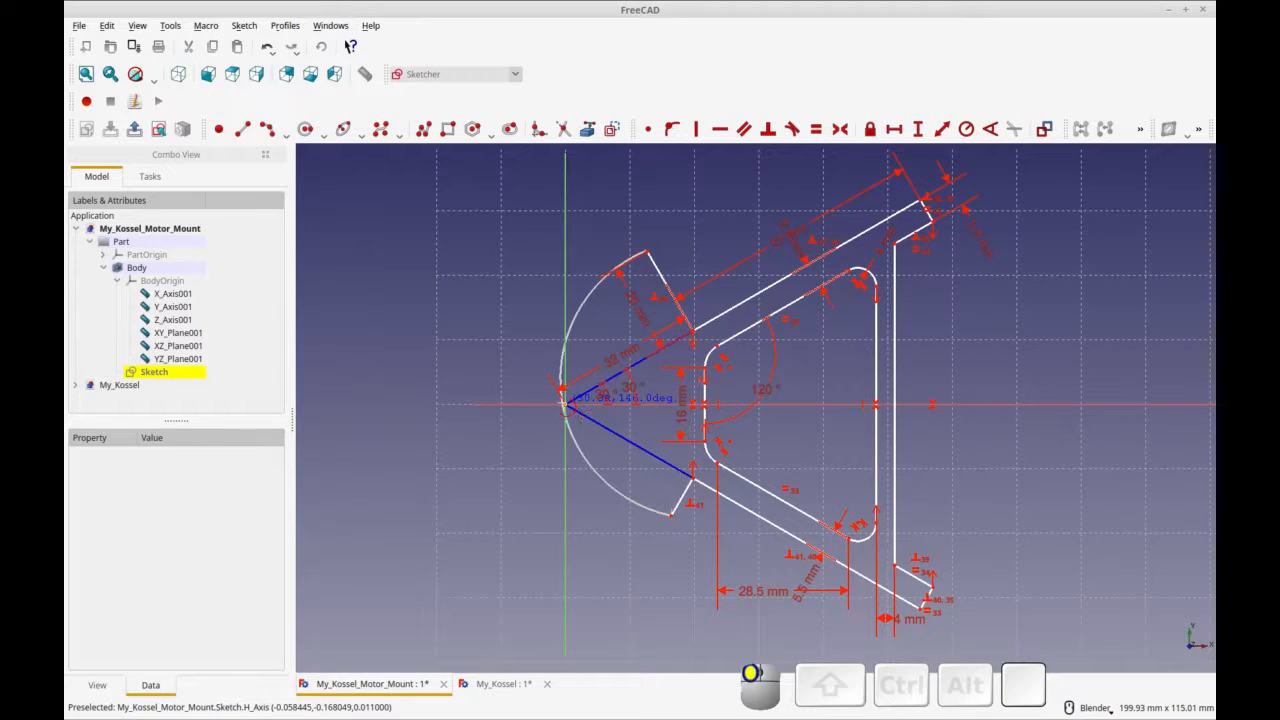
{"action": "right_click", "coordinate": [508, 453]}
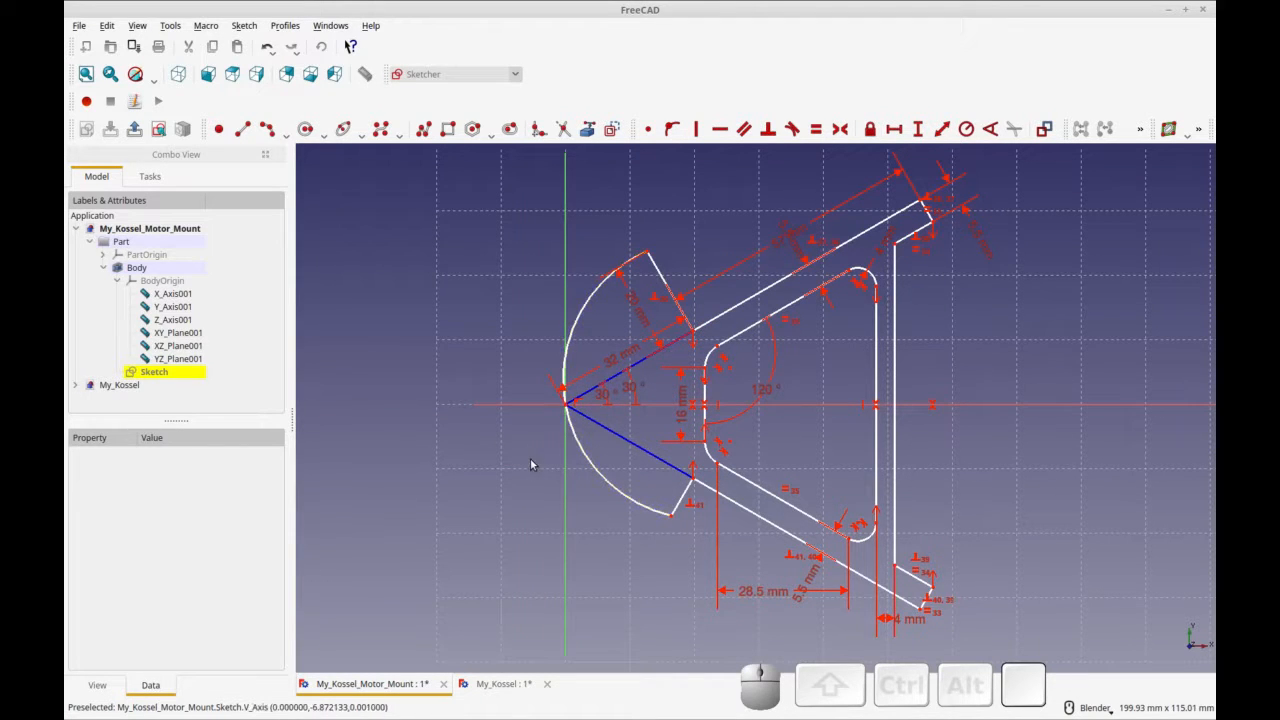
Step: Constrain the arc's centre point onto the horizontal axis
{"action": "key", "text": "ctrl+r"}
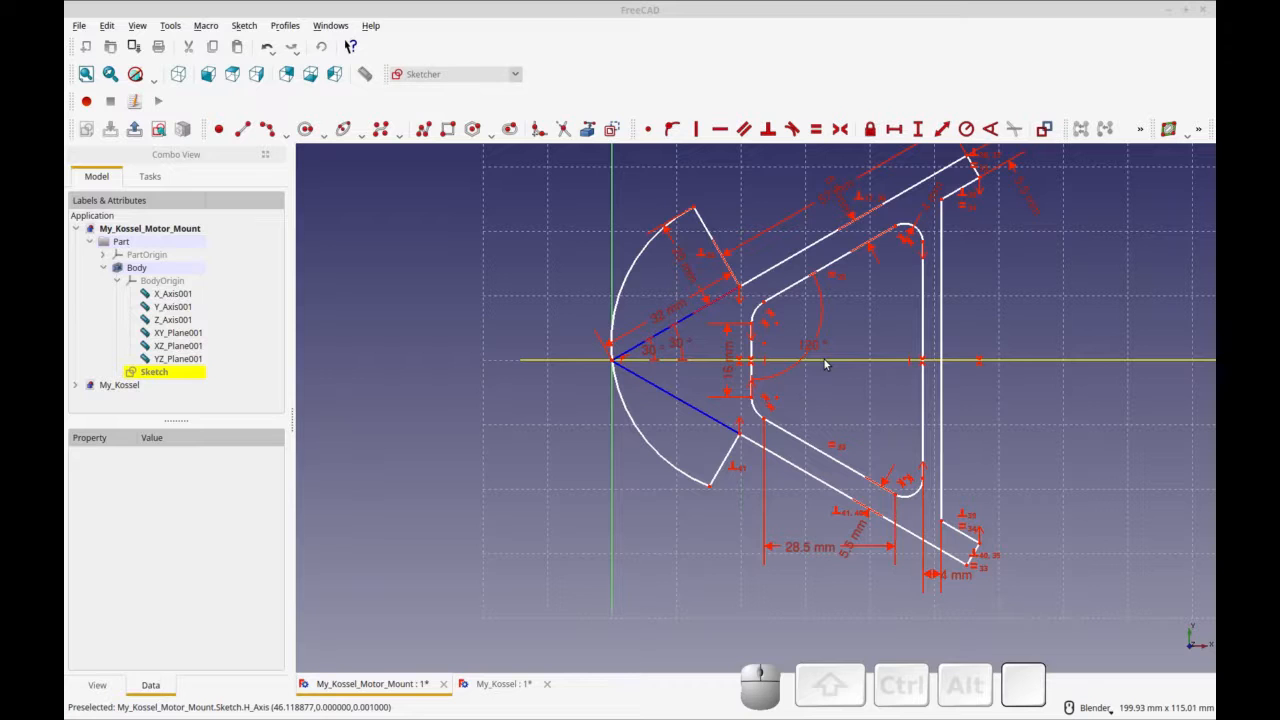
{"action": "mouse_move", "coordinate": [777, 340]}
{"action": "left_mouse_down"}
{"action": "mouse_move", "coordinate": [767, 347]}
{"action": "mouse_move", "coordinate": [778, 344]}
{"action": "left_mouse_up"}
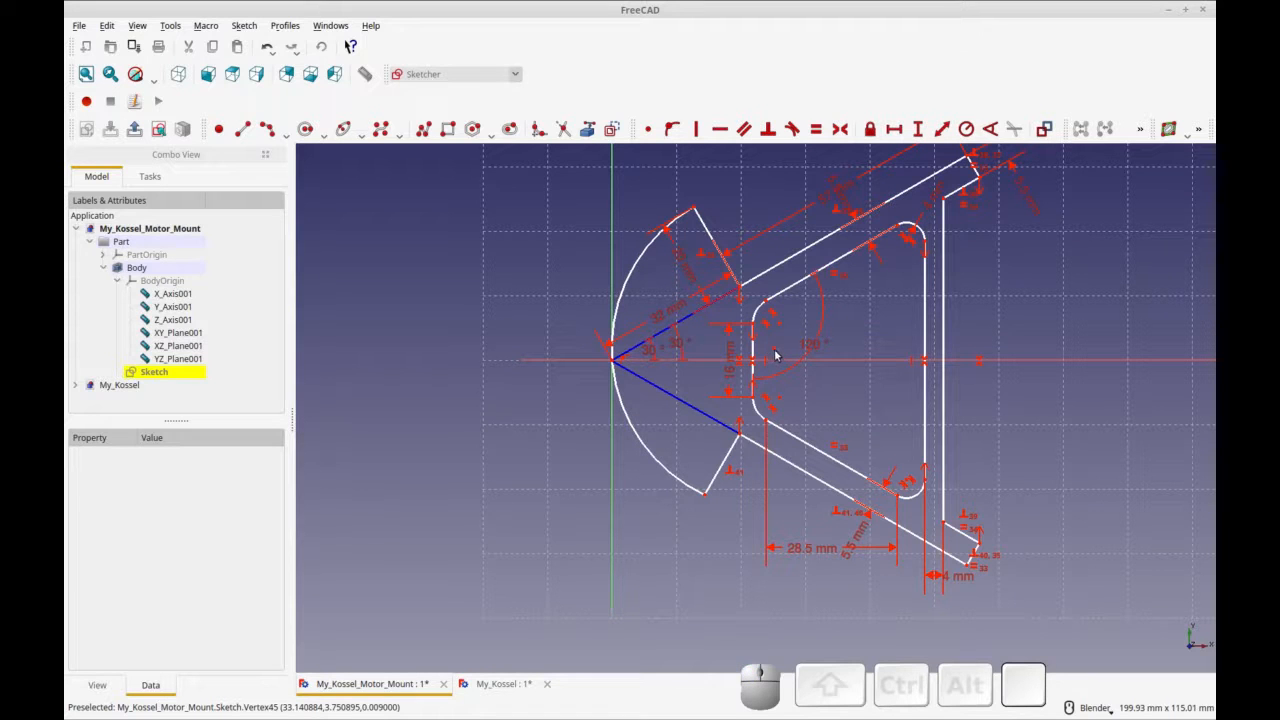
{"action": "left_click", "coordinate": [774, 349]}
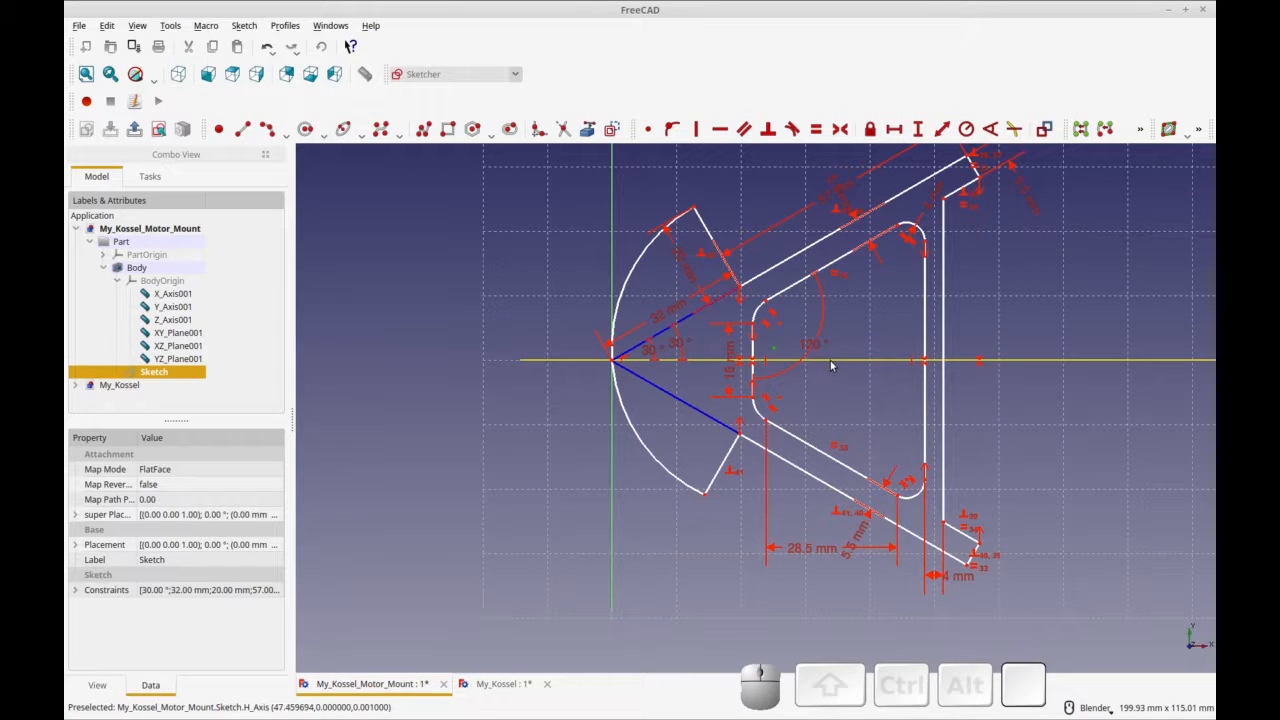
{"action": "left_click", "coordinate": [830, 365]}
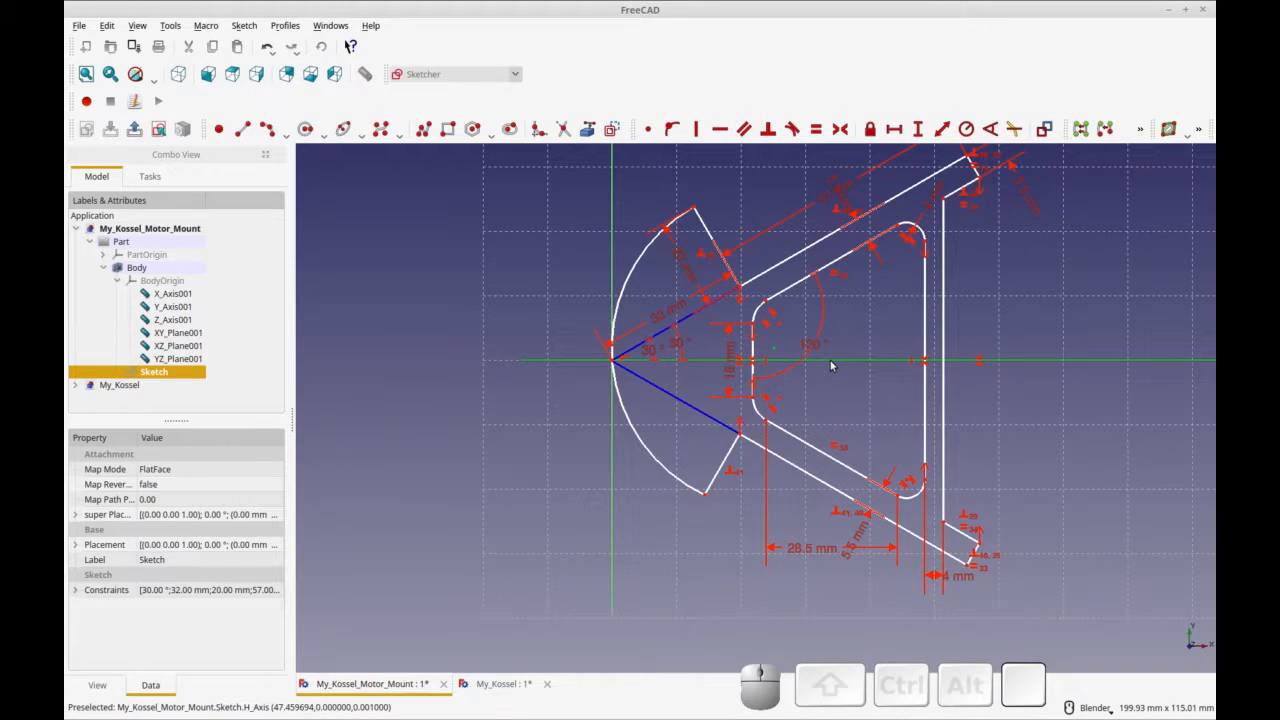
{"action": "left_click", "coordinate": [673, 131]}
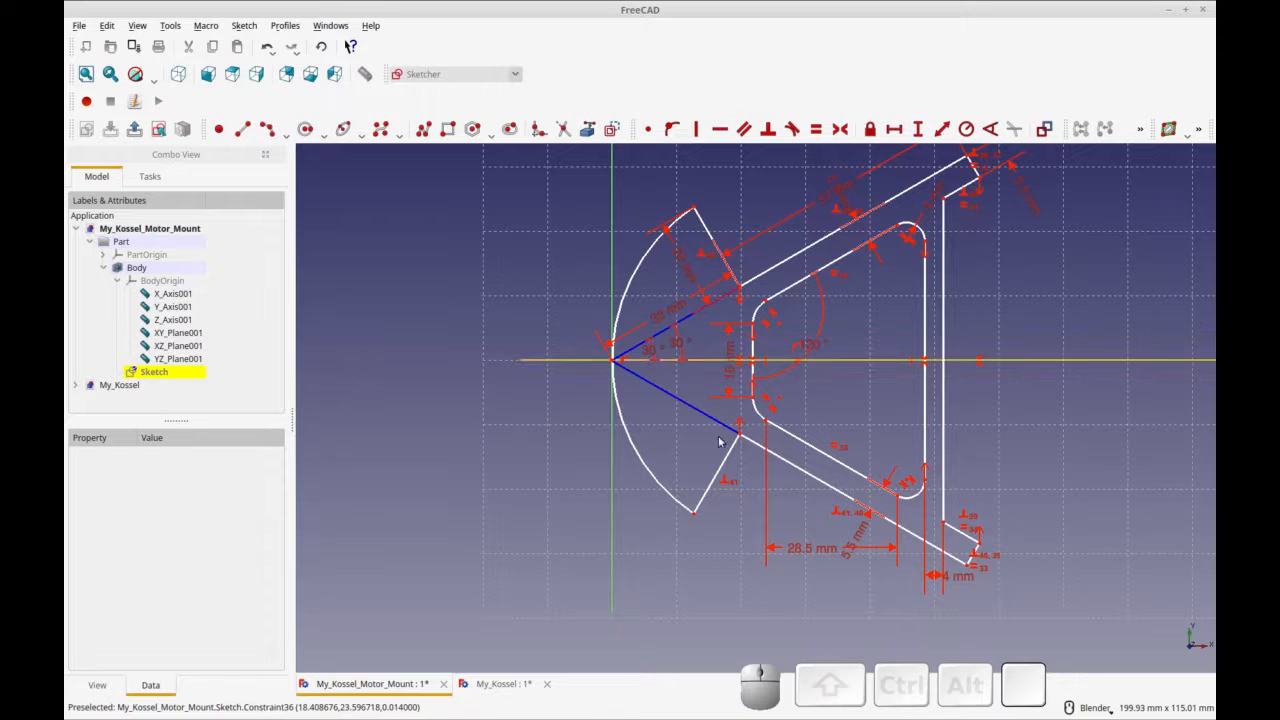
{"action": "left_click", "coordinate": [720, 478]}
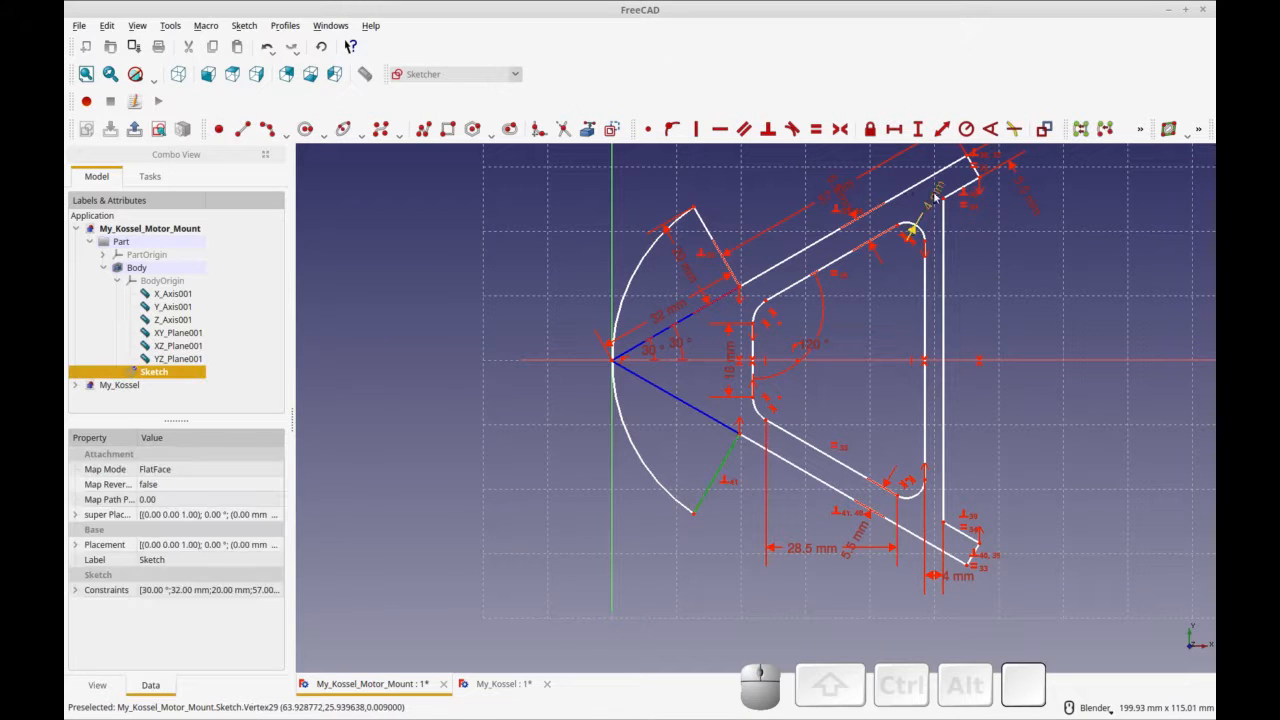
{"action": "left_click", "coordinate": [942, 130]}
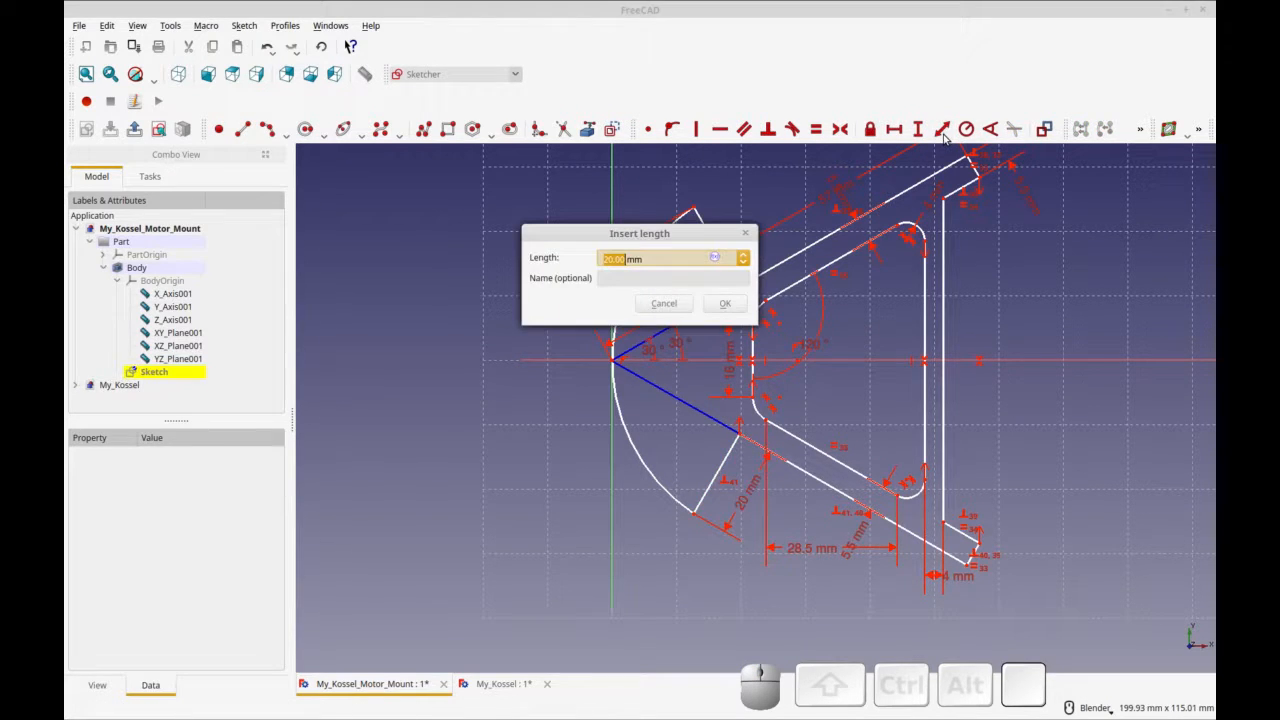
{"action": "left_click", "coordinate": [680, 305]}
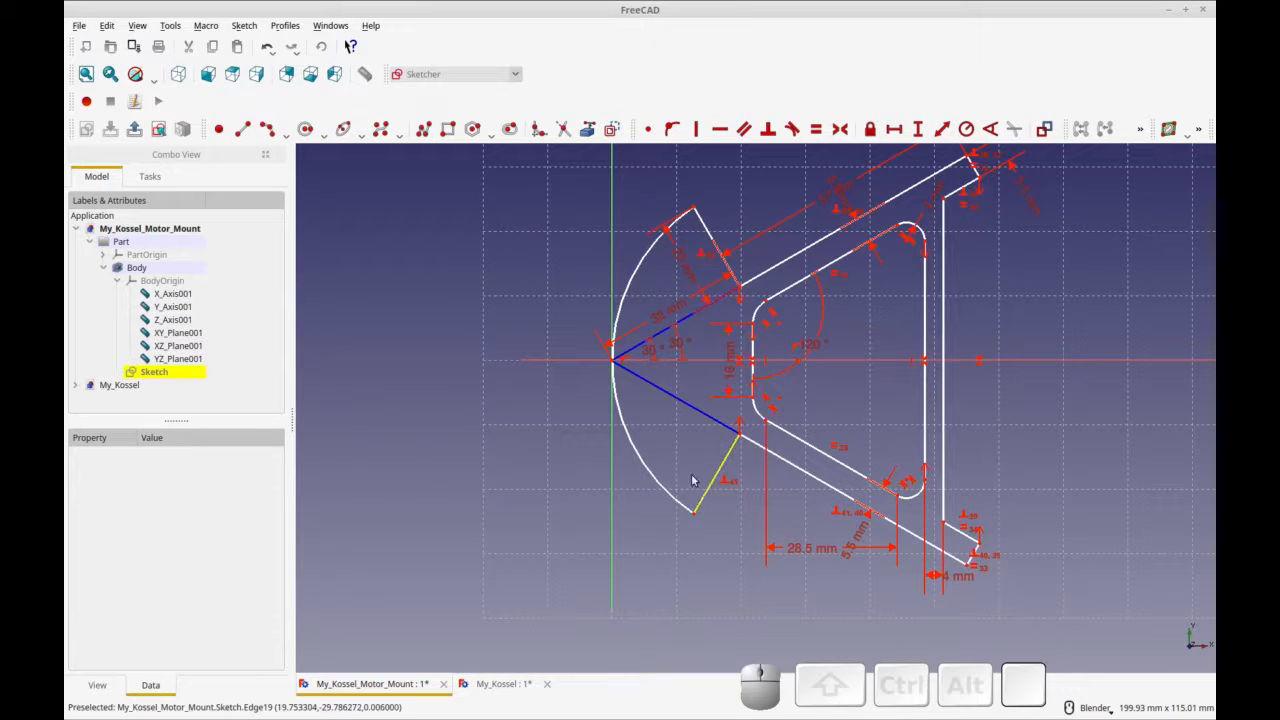
Step: Check the solver messages for remaining degrees of freedom and test how freely the inner trapezoid's short vertical side moves
{"action": "left_click", "coordinate": [612, 362]}
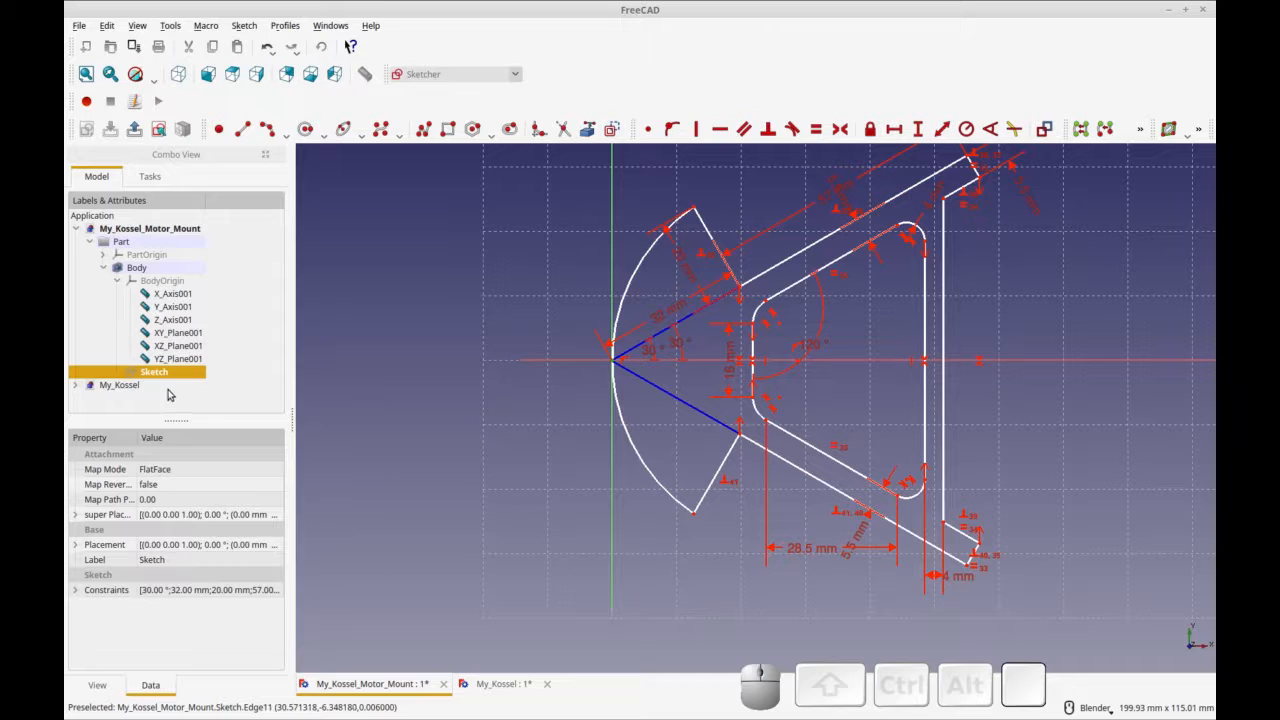
{"action": "left_click", "coordinate": [150, 176]}
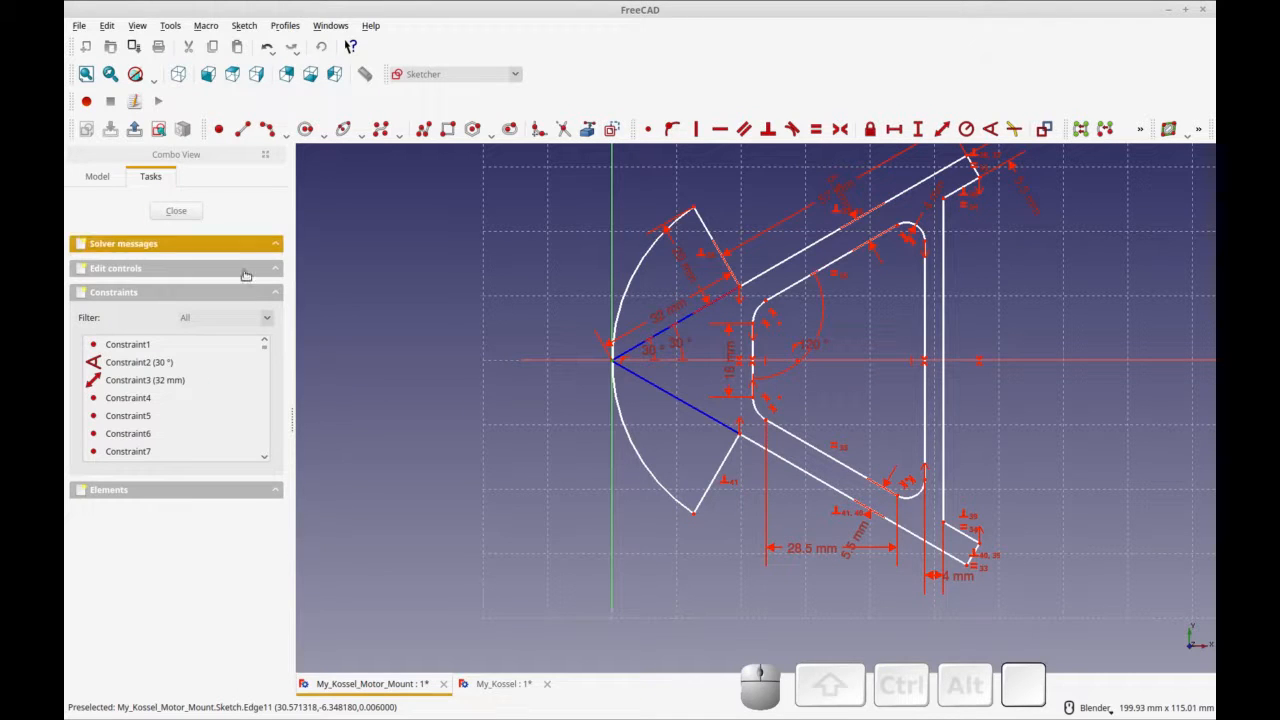
{"action": "left_click", "coordinate": [236, 245]}
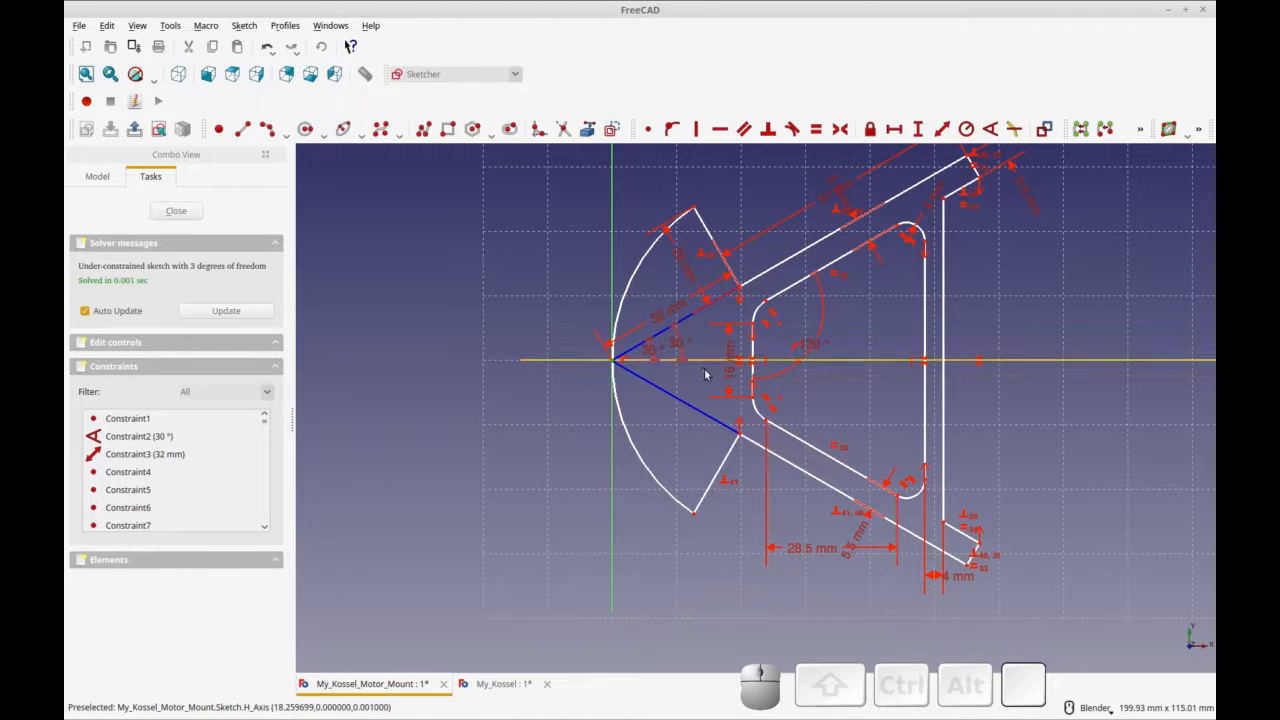
{"action": "left_click_drag", "start_coordinate": [752, 376], "coordinate": [746, 374]}
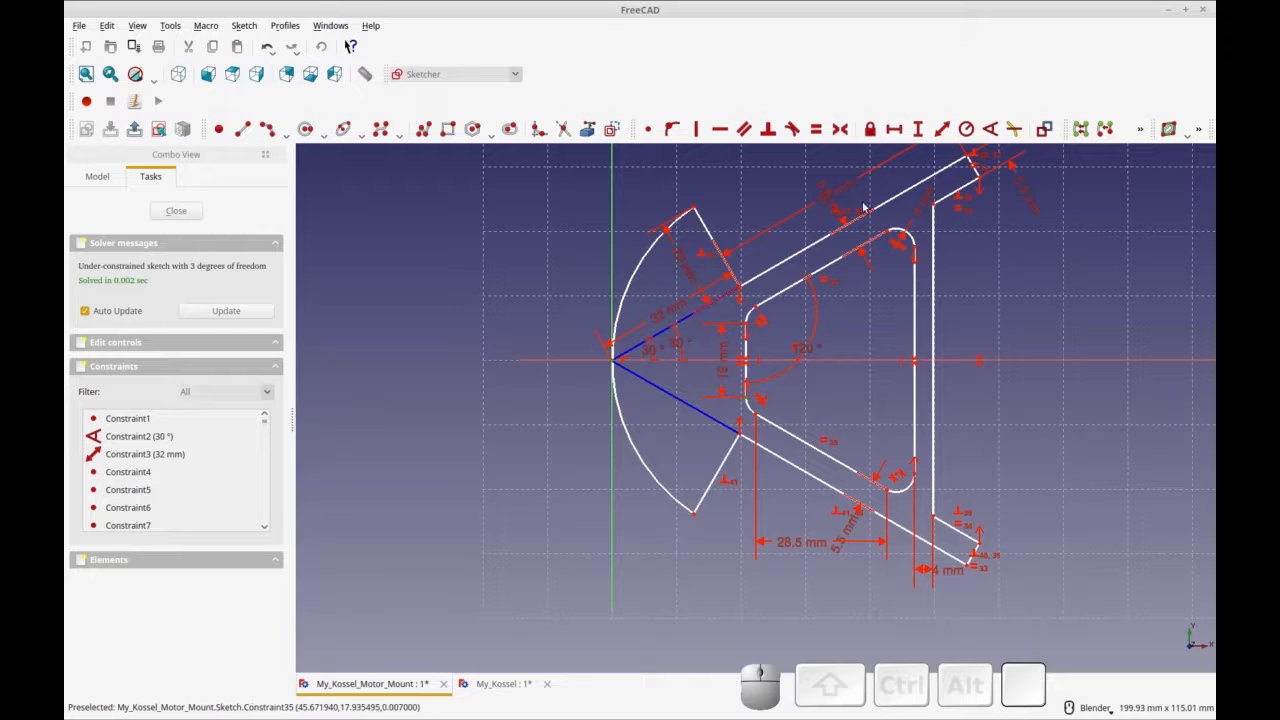
Step: Constrain the distance from the origin to the inner trapezoid's short vertical side to 30.5 mm and place the dimension below the sketch
{"action": "key", "text": "l"}
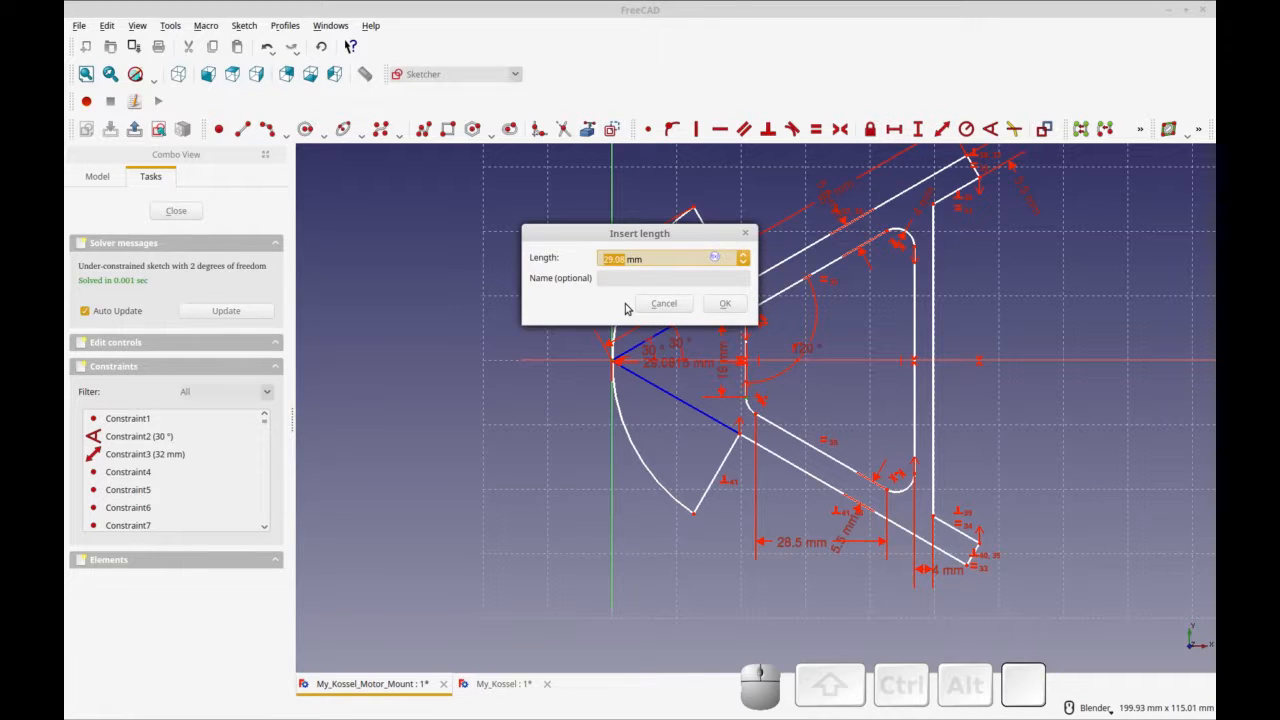
{"action": "type", "text": "30.5"}
{"action": "left_click", "coordinate": [727, 306]}
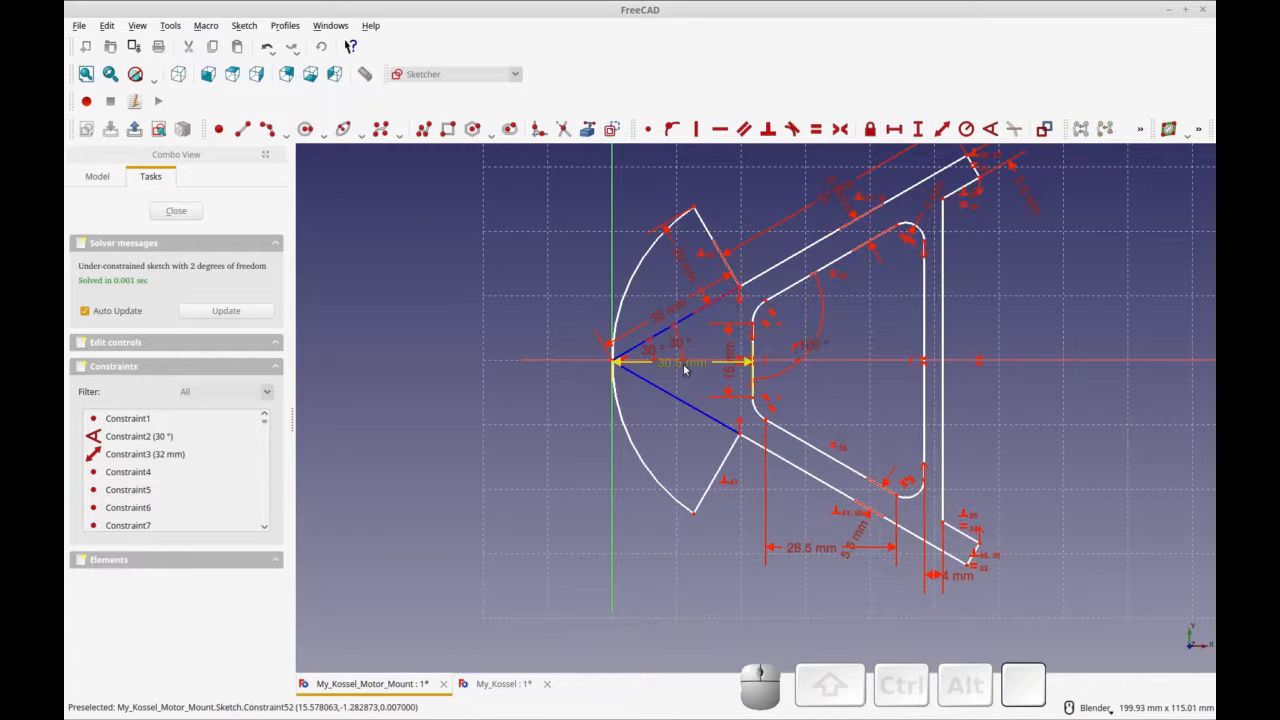
{"action": "left_click_drag", "start_coordinate": [687, 525], "coordinate": [690, 540]}
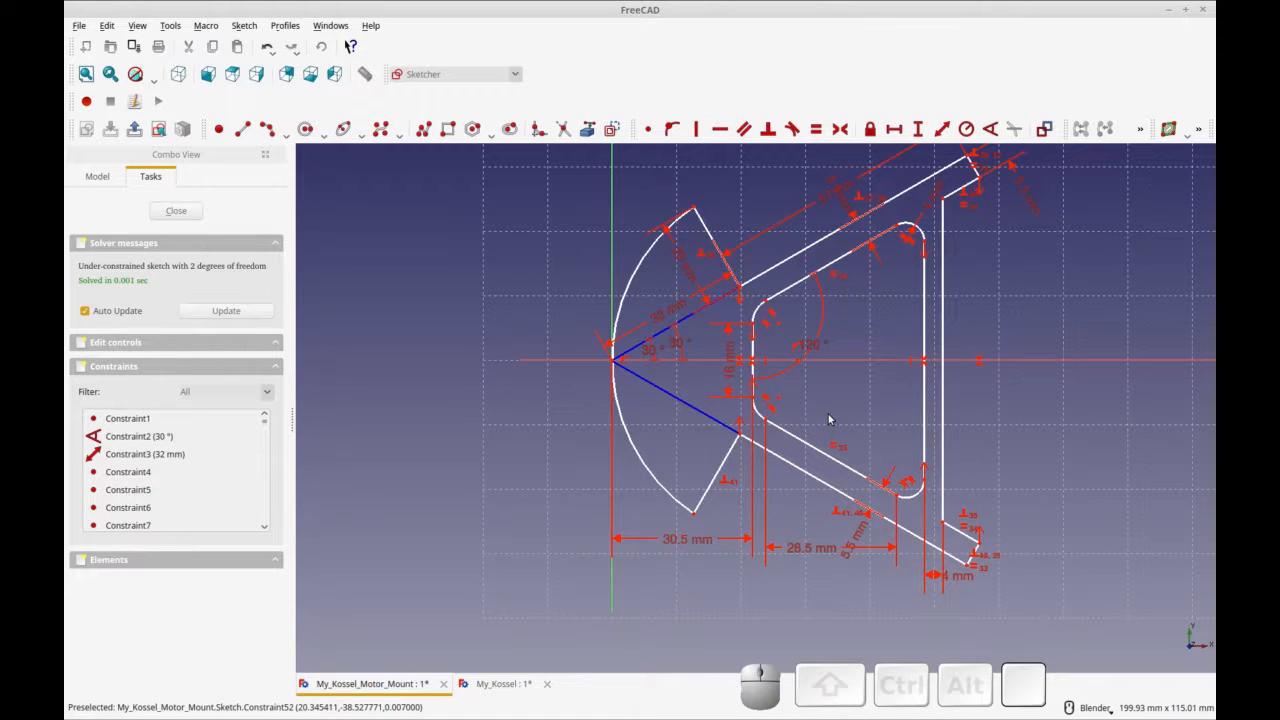
Step: Delete the extra constraints beside the inner trapezoid's two vertical sides at the horizontal axis
{"action": "key", "text": "ctrl+r"}
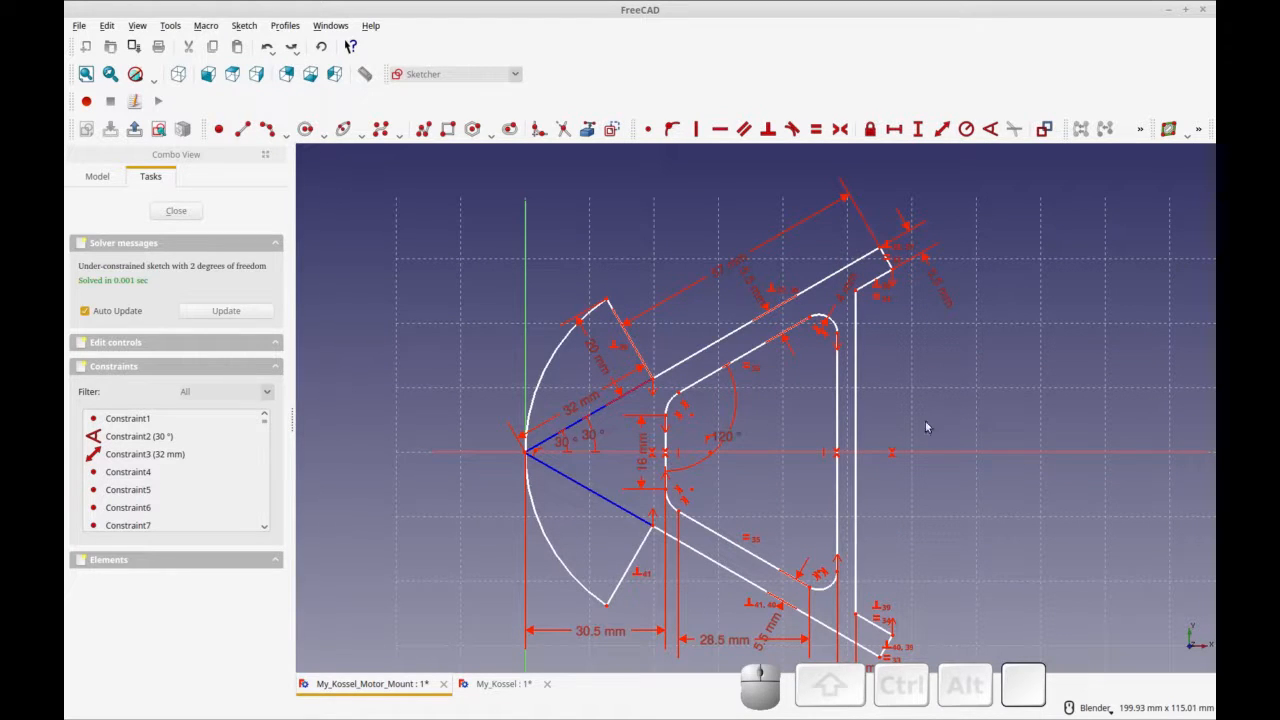
{"action": "left_click", "coordinate": [824, 456]}
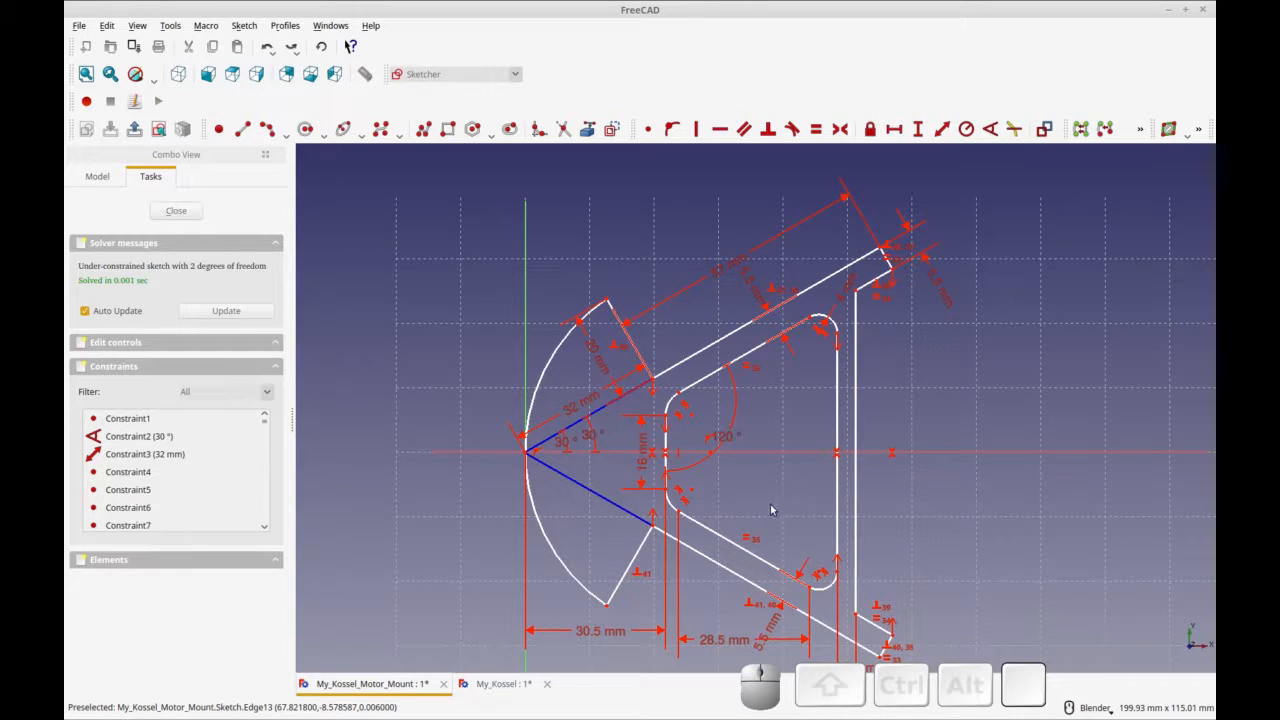
{"action": "left_click", "coordinate": [678, 461]}
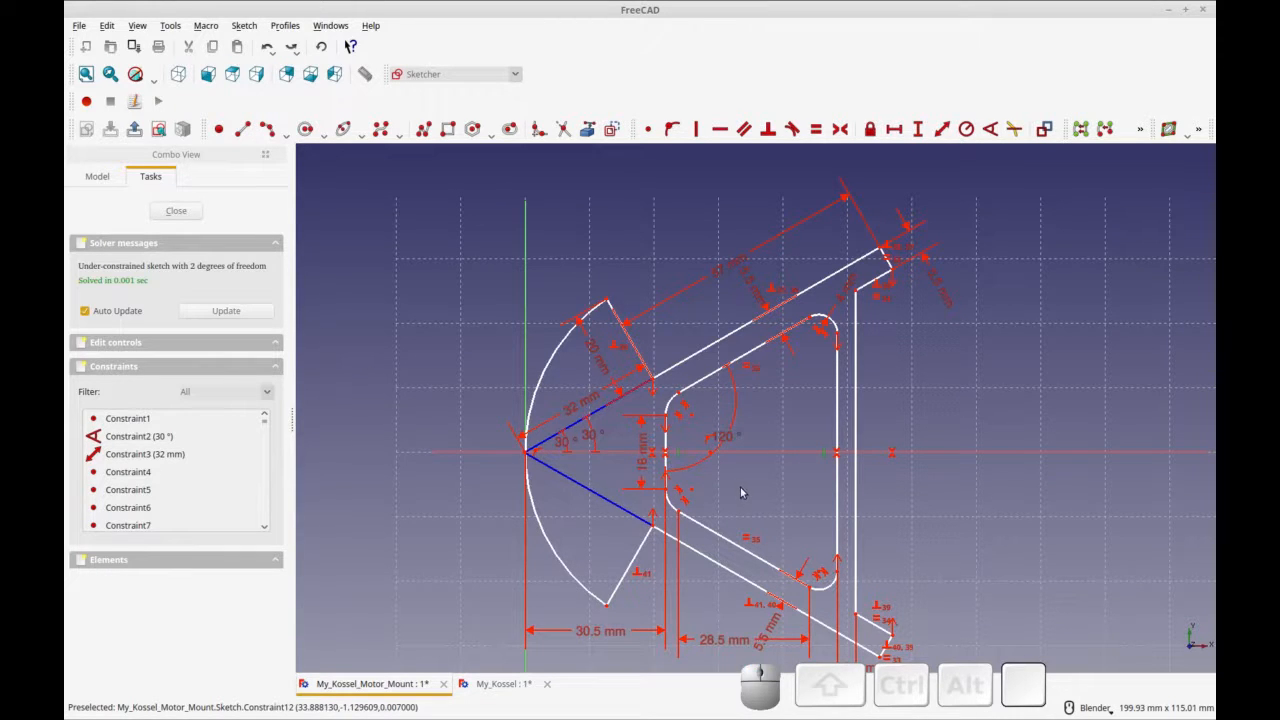
{"action": "key", "text": "Delete"}
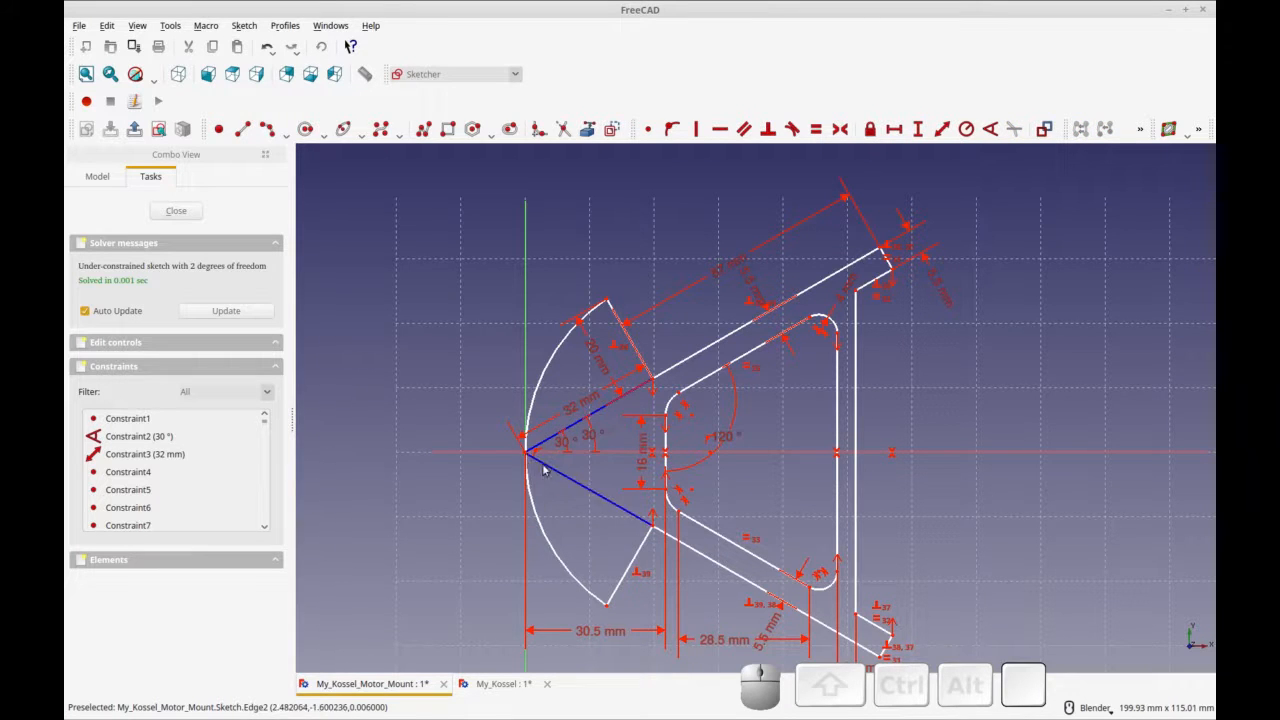
Step: Test the lower construction line's open endpoint for free movement and make it coincident with the origin
{"action": "left_click_drag", "start_coordinate": [527, 454], "coordinate": [570, 495]}
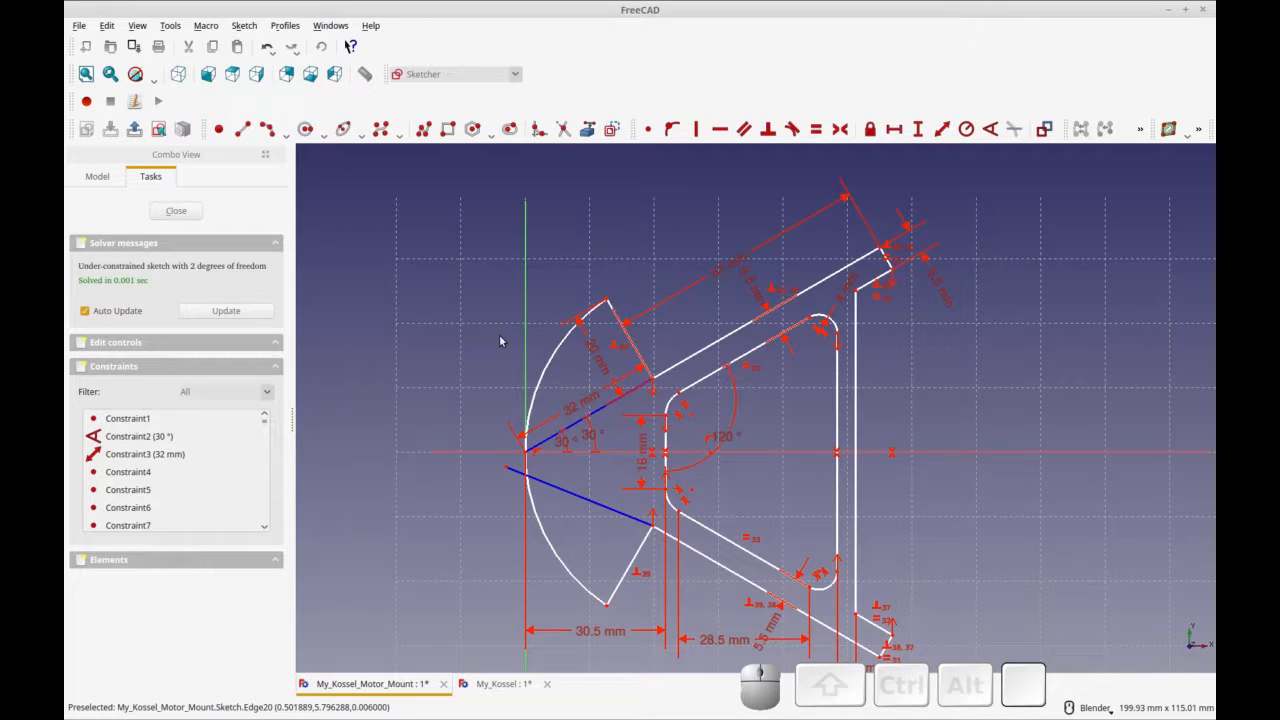
{"action": "left_click", "coordinate": [688, 327]}
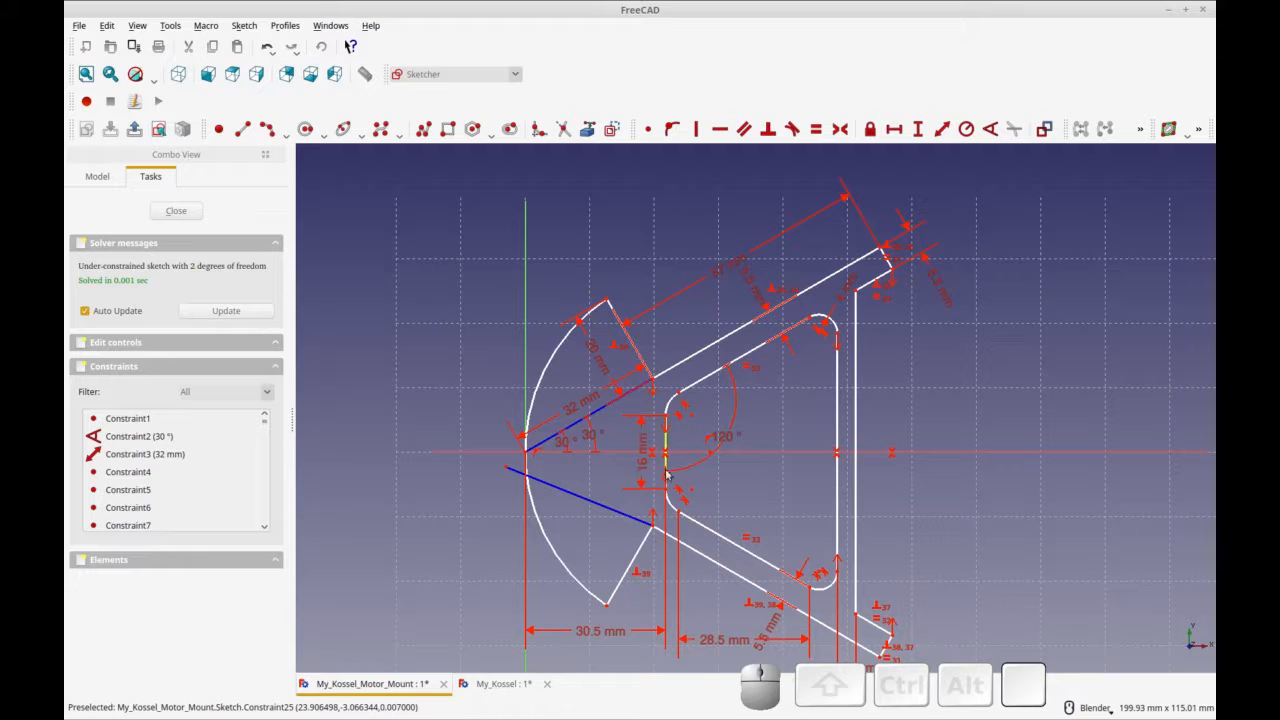
{"action": "left_click", "coordinate": [505, 470]}
{"action": "left_click", "coordinate": [525, 458]}
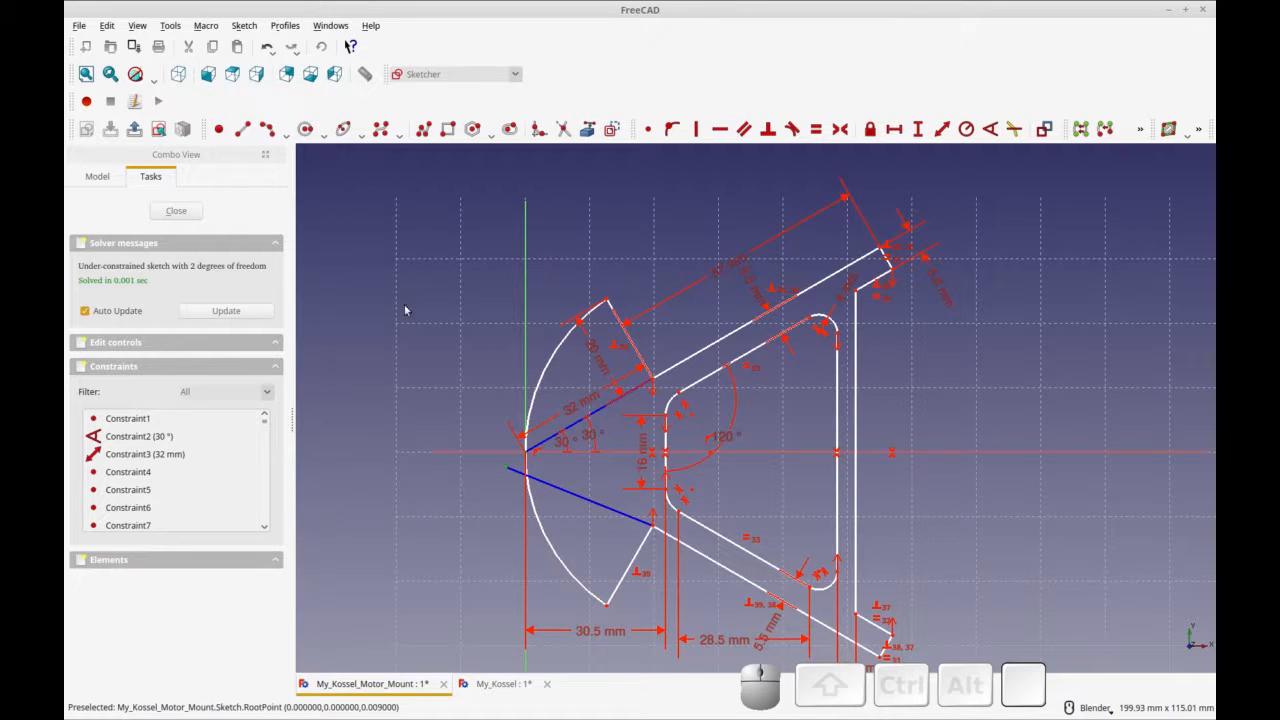
{"action": "left_click", "coordinate": [648, 129]}
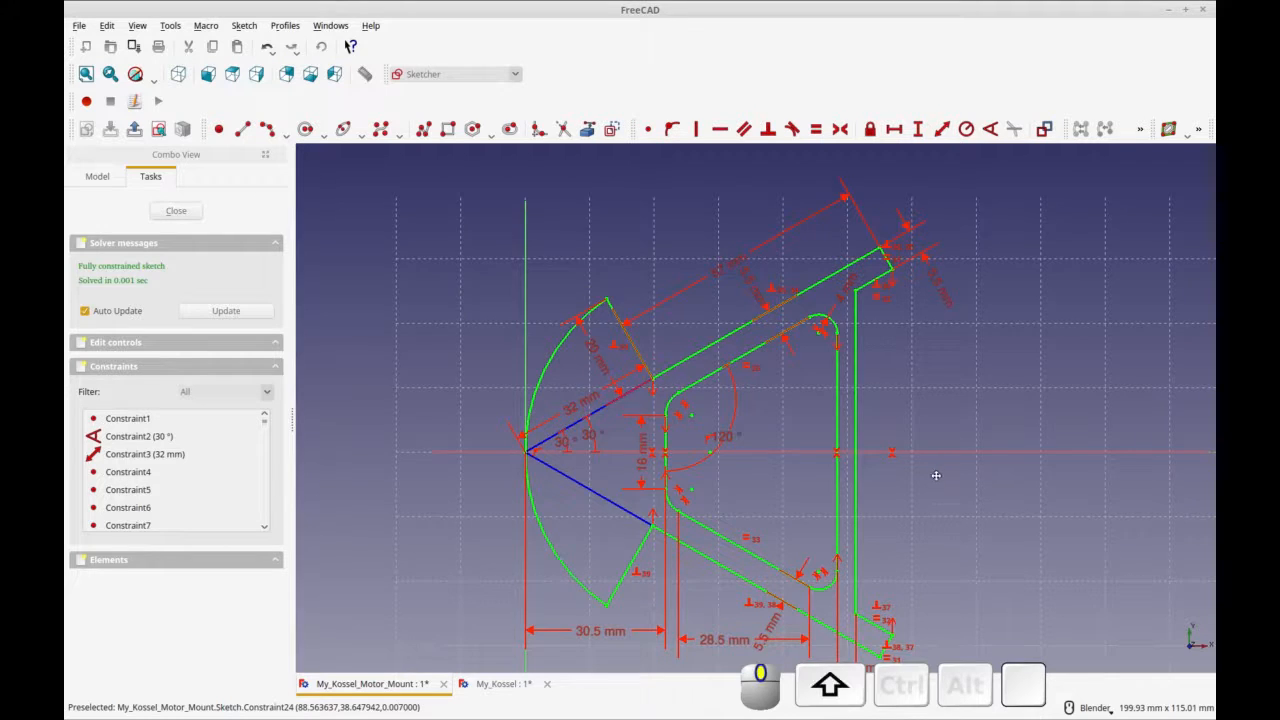
Step: Finish editing the base sketch and return to the Part Design model
{"action": "middle_click_drag", "start_coordinate": [935, 475], "coordinate": [938, 447], "text": "shift"}
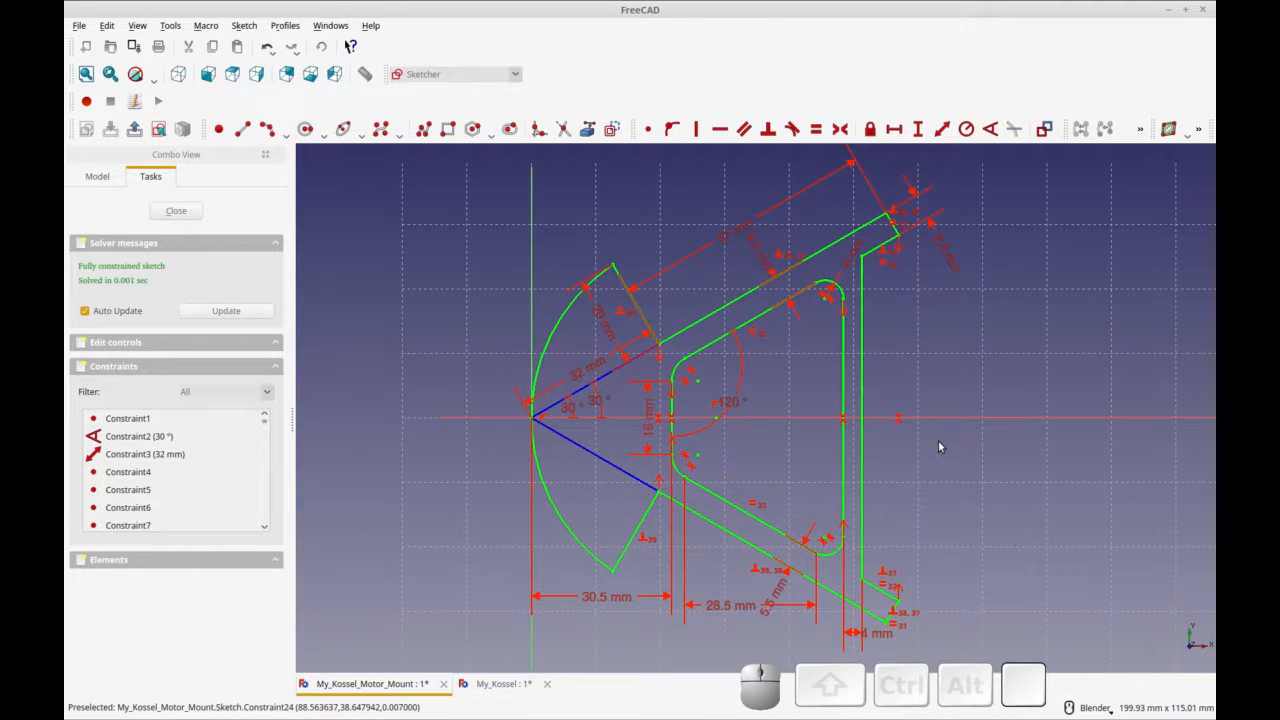
{"action": "key", "text": "ctrl+r"}
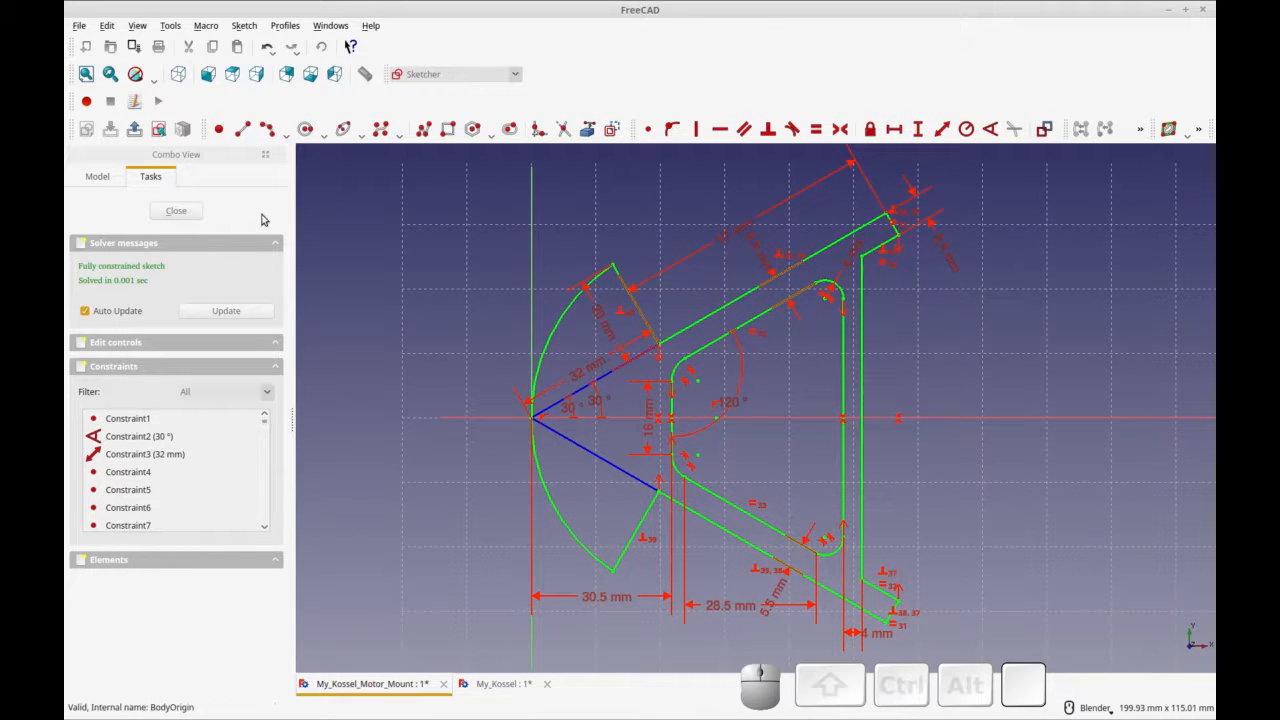
{"action": "left_click", "coordinate": [189, 213]}
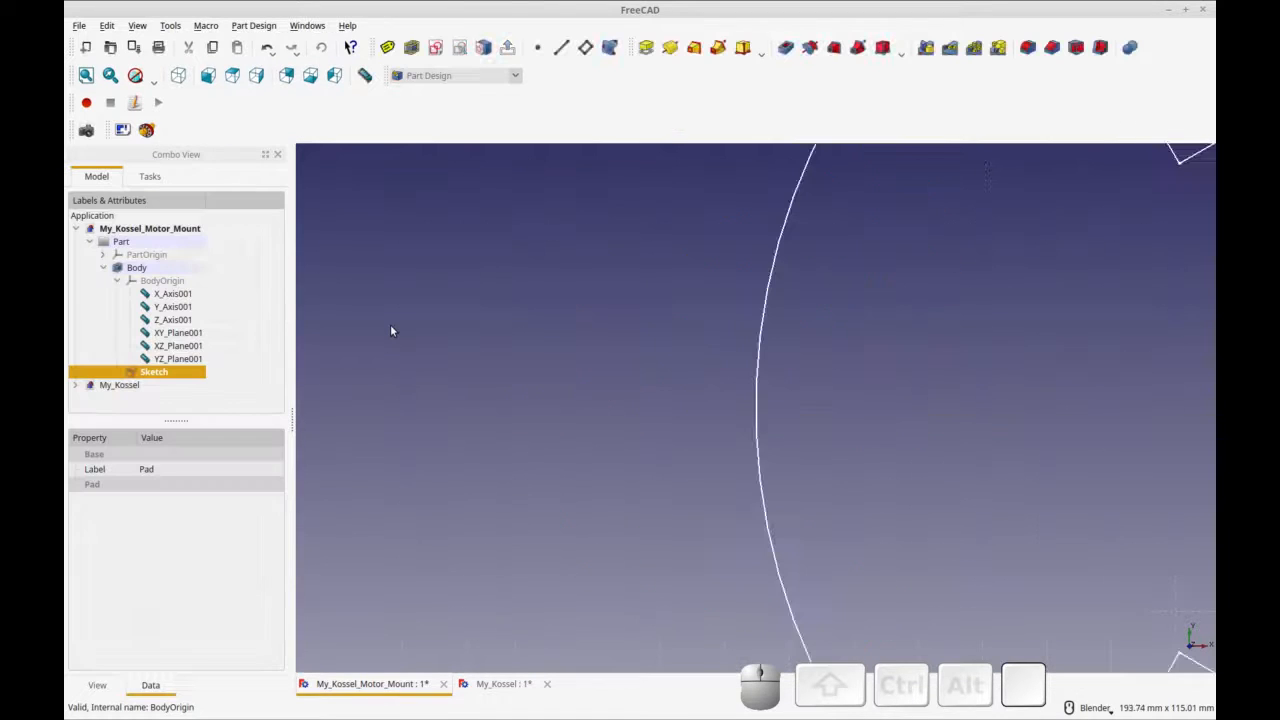
Step: Pad the motor mount's base sketch to a length of 60 mm
{"action": "scroll", "coordinate": [575, 340], "scroll_direction": "down", "scroll_amount": 5}
{"action": "scroll", "coordinate": [576, 348], "scroll_direction": "down", "scroll_amount": 3}
{"action": "scroll", "coordinate": [583, 369], "scroll_direction": "up", "scroll_amount": 2}
{"action": "mouse_move", "coordinate": [571, 346]}
{"action": "middle_mouse_down"}
{"action": "mouse_move", "coordinate": [563, 309]}
{"action": "mouse_move", "coordinate": [544, 364]}
{"action": "middle_mouse_up"}
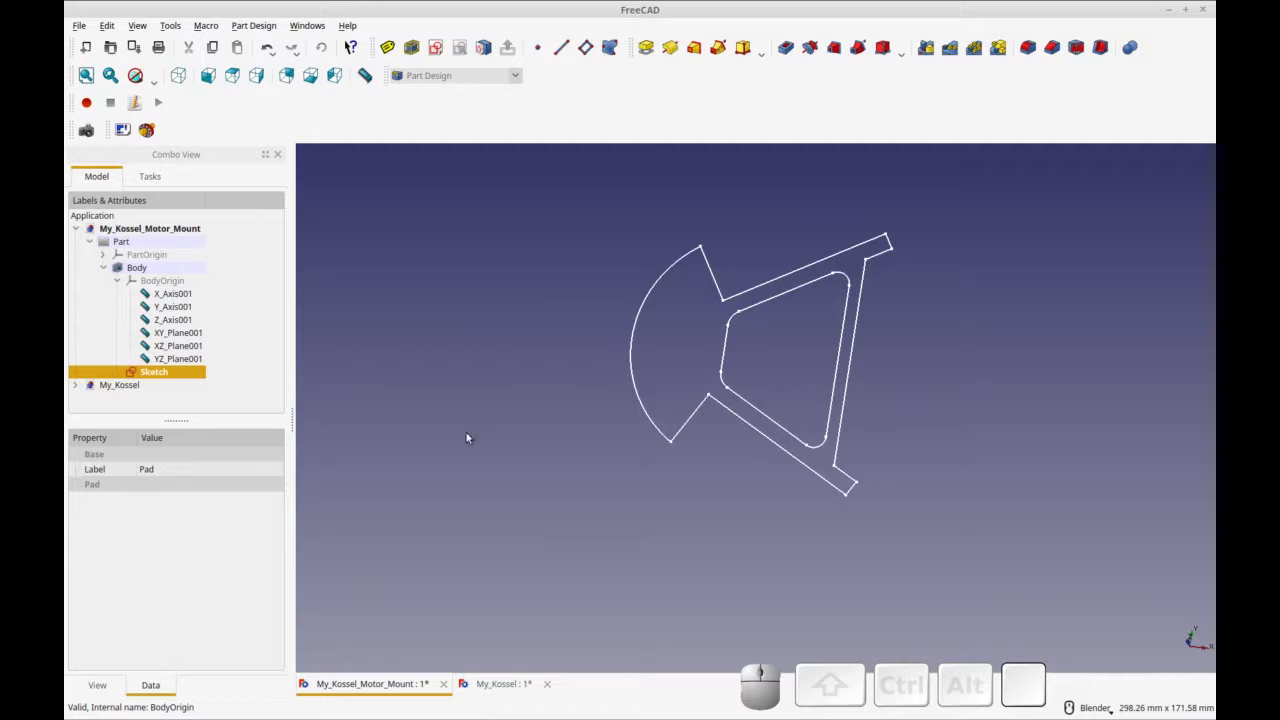
{"action": "left_click", "coordinate": [117, 285]}
{"action": "left_click", "coordinate": [150, 295]}
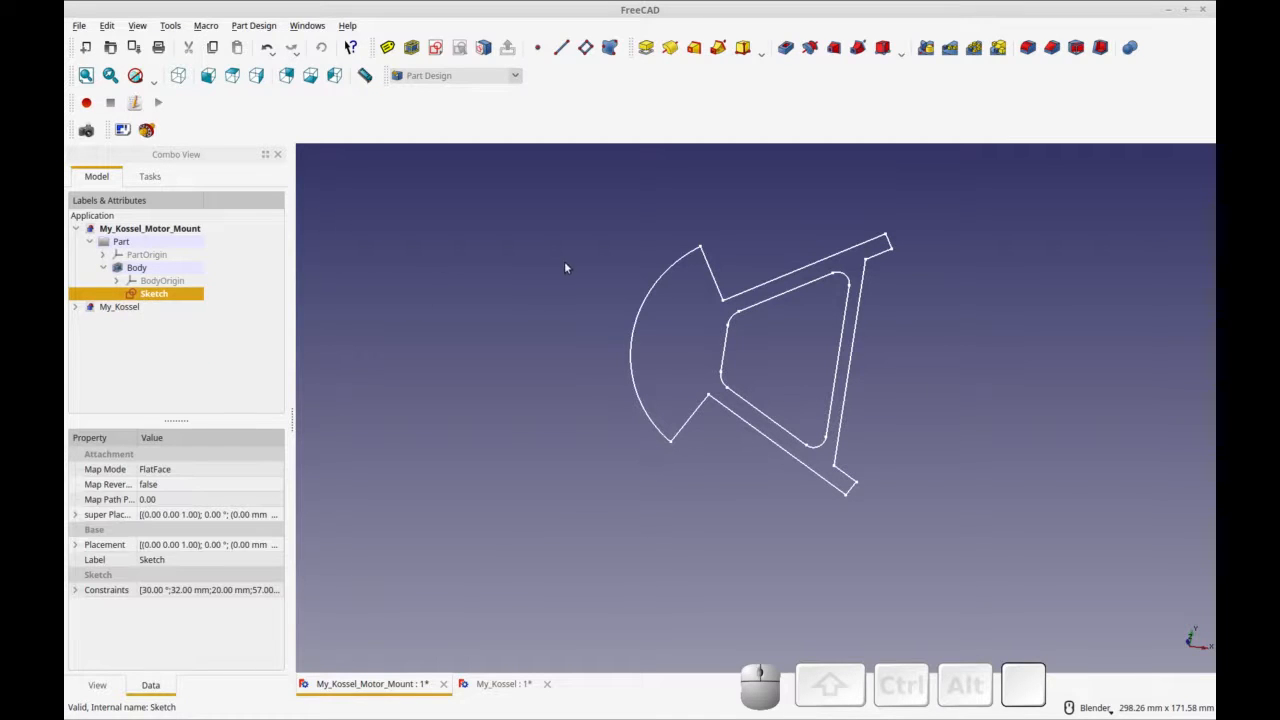
{"action": "left_click", "coordinate": [646, 47]}
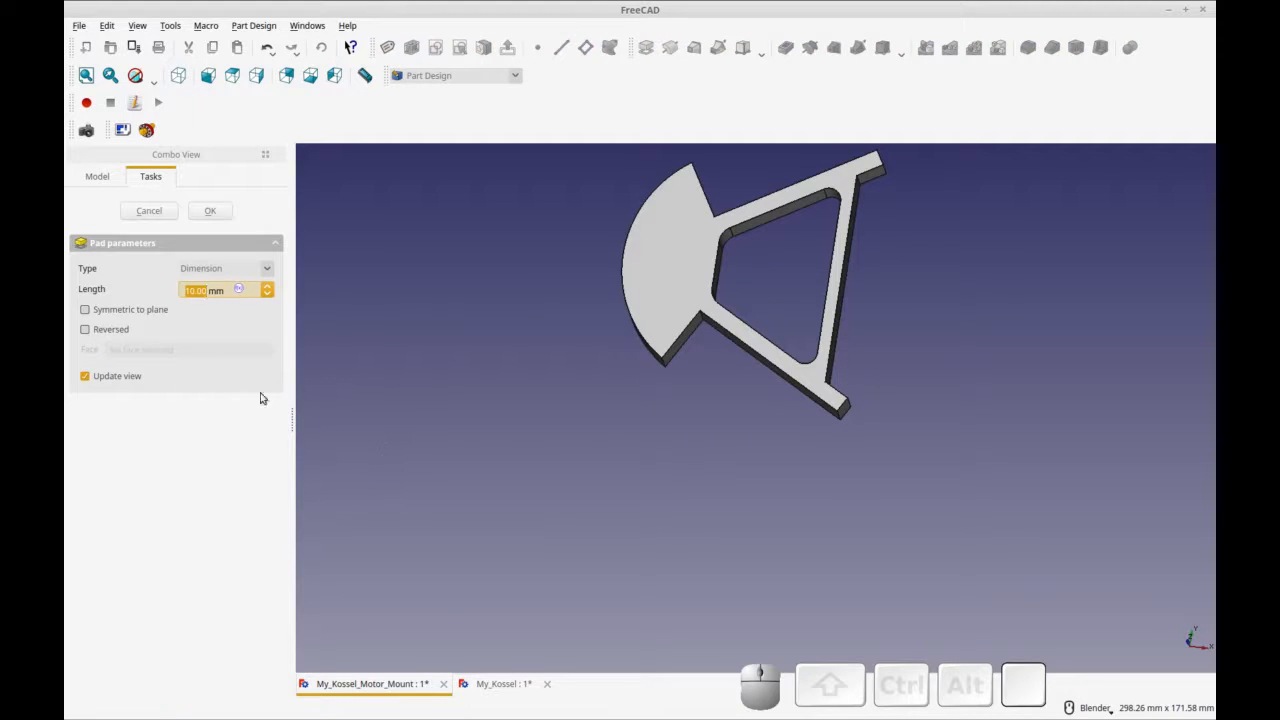
{"action": "type", "text": "60"}
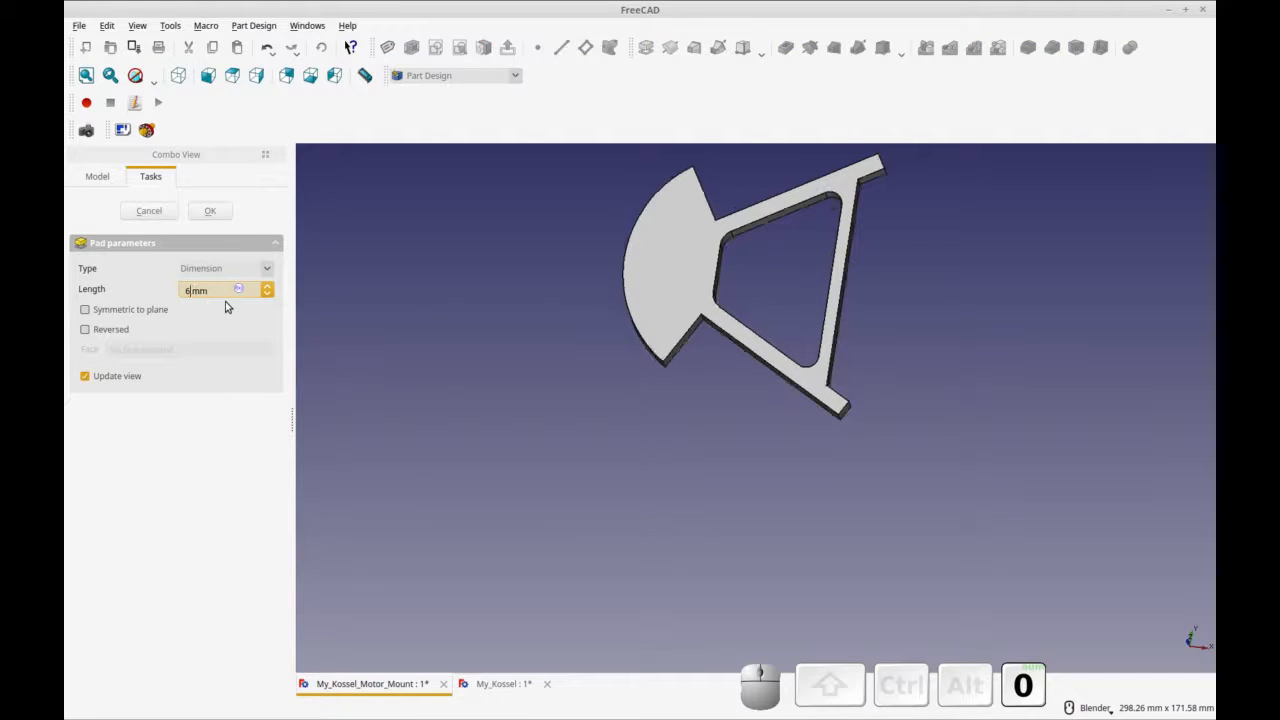
{"action": "left_click", "coordinate": [222, 213]}
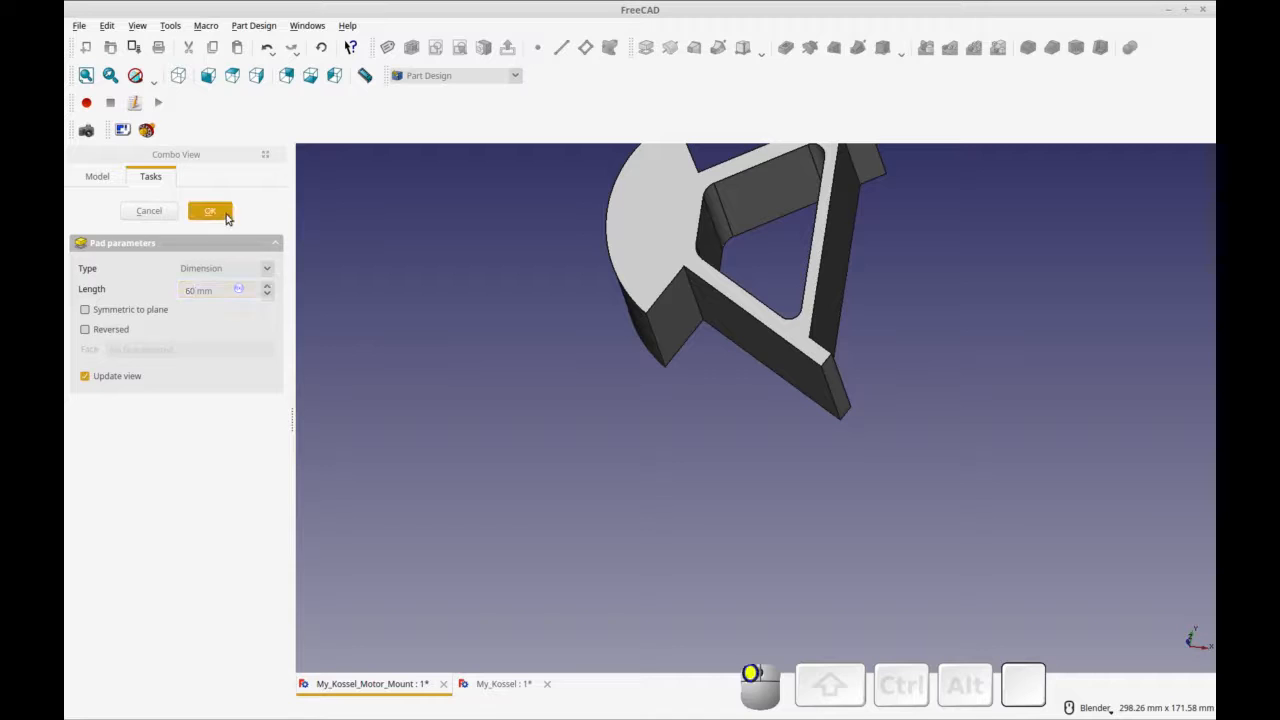
Step: Inspect the padded motor mount body from several angles, including the curved flange's flat face
{"action": "mouse_move", "coordinate": [726, 452]}
{"action": "middle_mouse_down", "text": "shift"}
{"action": "mouse_move", "coordinate": [709, 540]}
{"action": "mouse_move", "coordinate": [731, 543]}
{"action": "mouse_move", "coordinate": [704, 458]}
{"action": "middle_mouse_up", "text": "shift"}
{"action": "mouse_move", "coordinate": [698, 527]}
{"action": "middle_mouse_down"}
{"action": "mouse_move", "coordinate": [720, 514]}
{"action": "mouse_move", "coordinate": [723, 540]}
{"action": "mouse_move", "coordinate": [705, 530]}
{"action": "middle_mouse_up"}
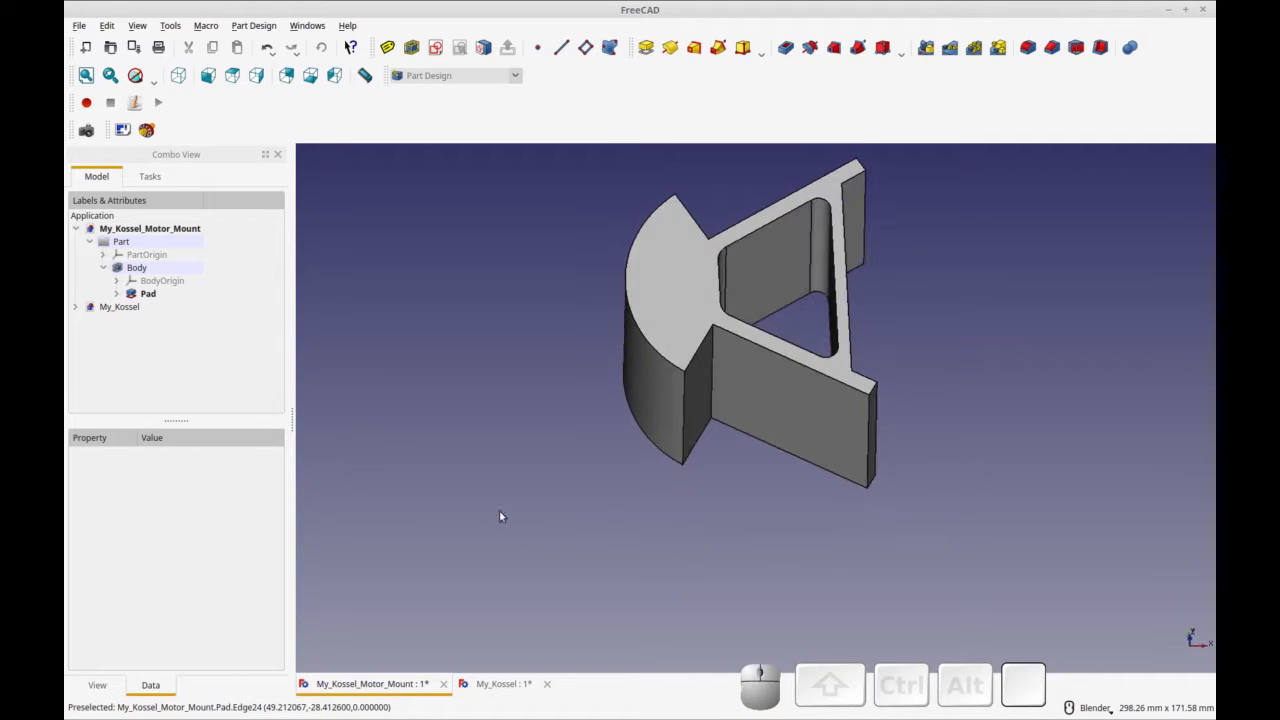
{"action": "middle_click_drag", "start_coordinate": [537, 477], "coordinate": [507, 492]}
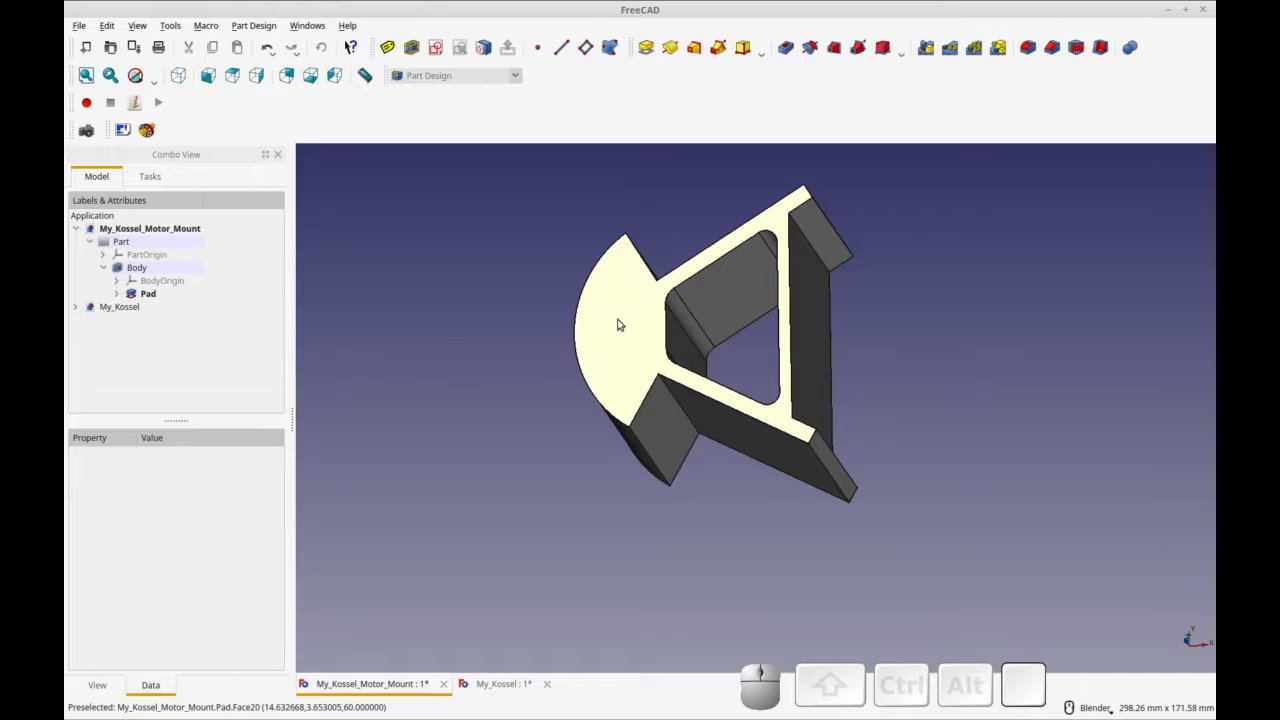
{"action": "key", "text": "ctrl+r"}
{"action": "middle_click_drag", "start_coordinate": [614, 438], "coordinate": [619, 419]}
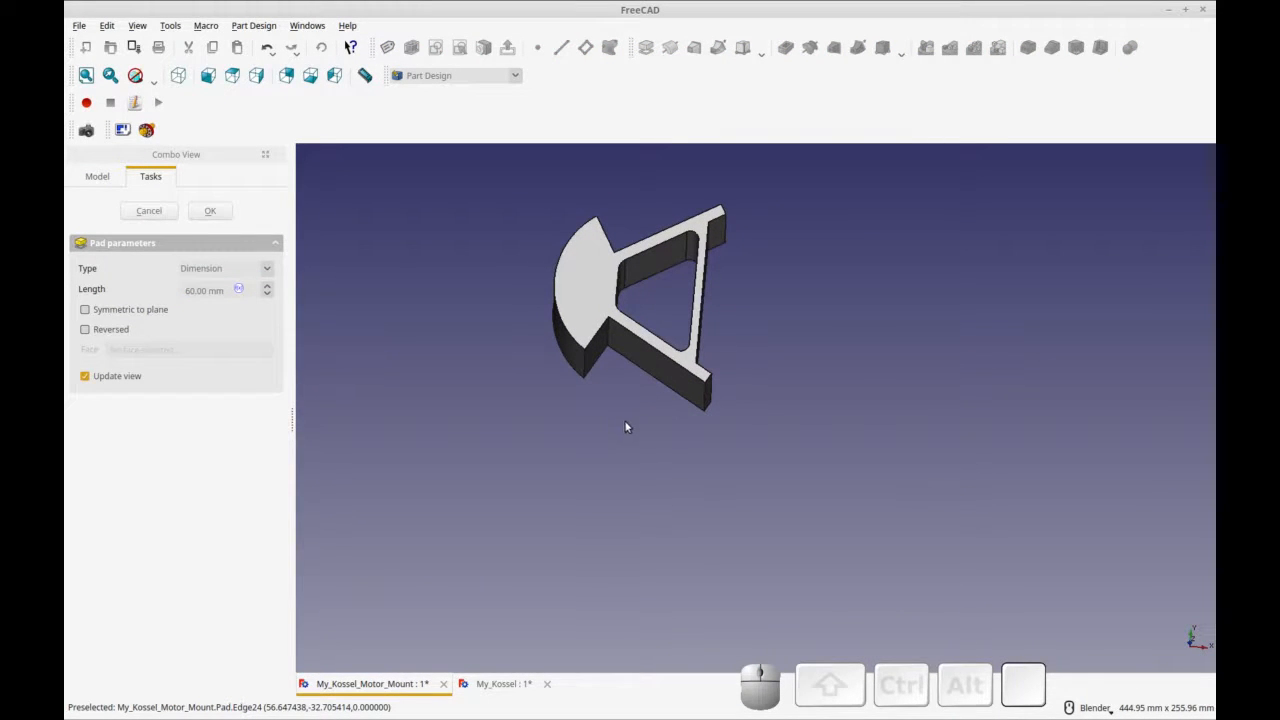
{"action": "mouse_move", "coordinate": [617, 434]}
{"action": "middle_mouse_down"}
{"action": "mouse_move", "coordinate": [669, 437]}
{"action": "mouse_move", "coordinate": [595, 446]}
{"action": "middle_mouse_up"}
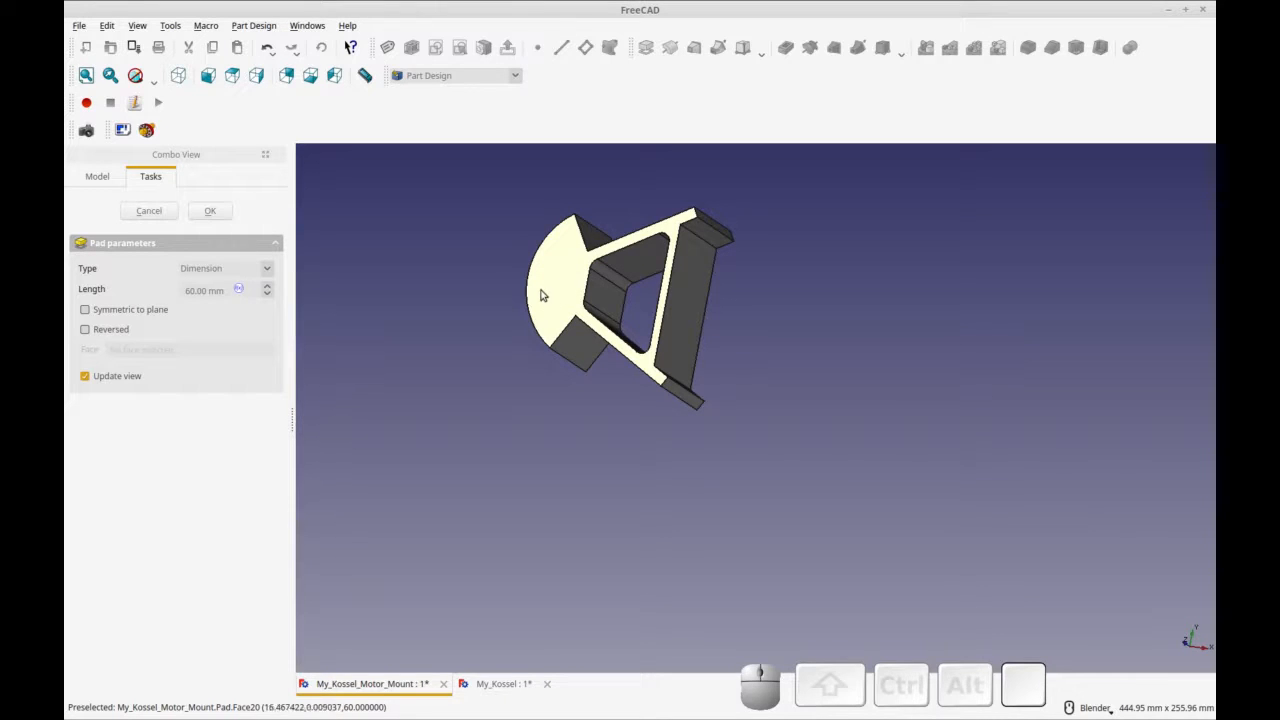
{"action": "middle_click_drag", "start_coordinate": [486, 309], "coordinate": [511, 323]}
{"action": "middle_click_drag", "start_coordinate": [631, 431], "coordinate": [620, 320], "text": "shift"}
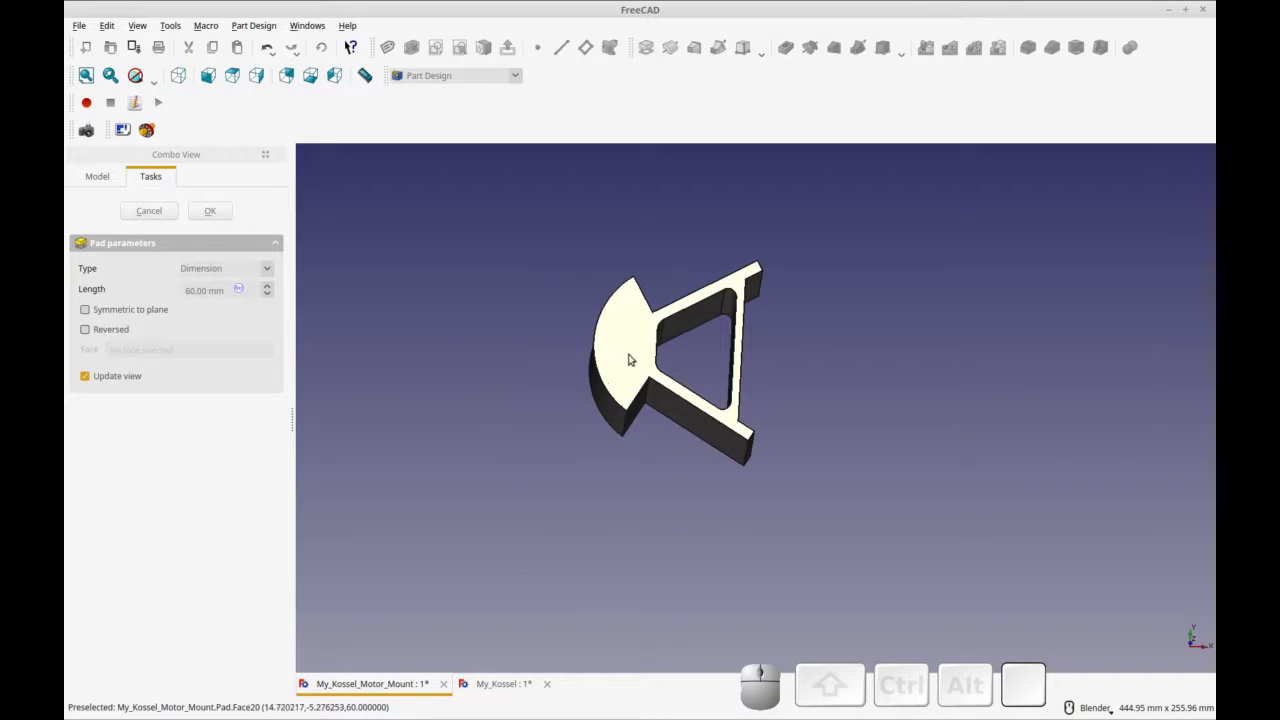
Step: Open the pocket's Sketch001 in the My_Kossel document to view the slotted profile, discarding the open pad dialog, and close the sketch
{"action": "left_click", "coordinate": [97, 176]}
{"action": "left_click", "coordinate": [75, 307]}
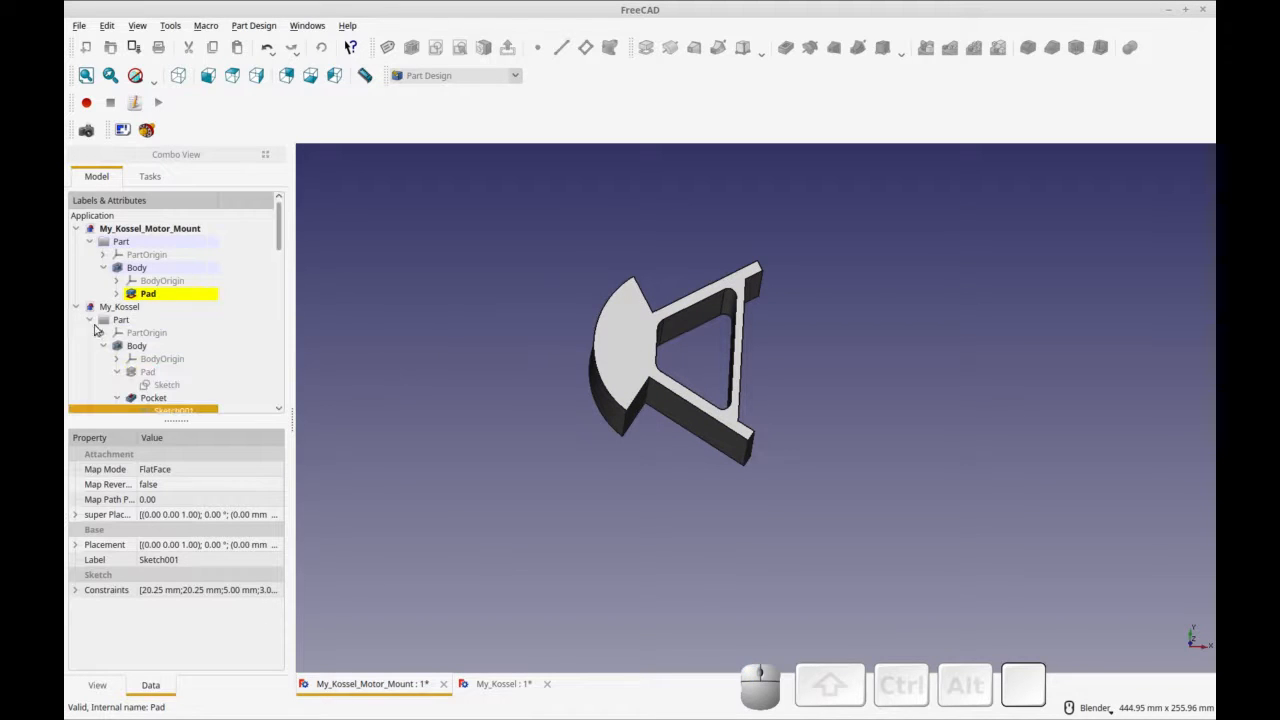
{"action": "double_click", "coordinate": [155, 408]}
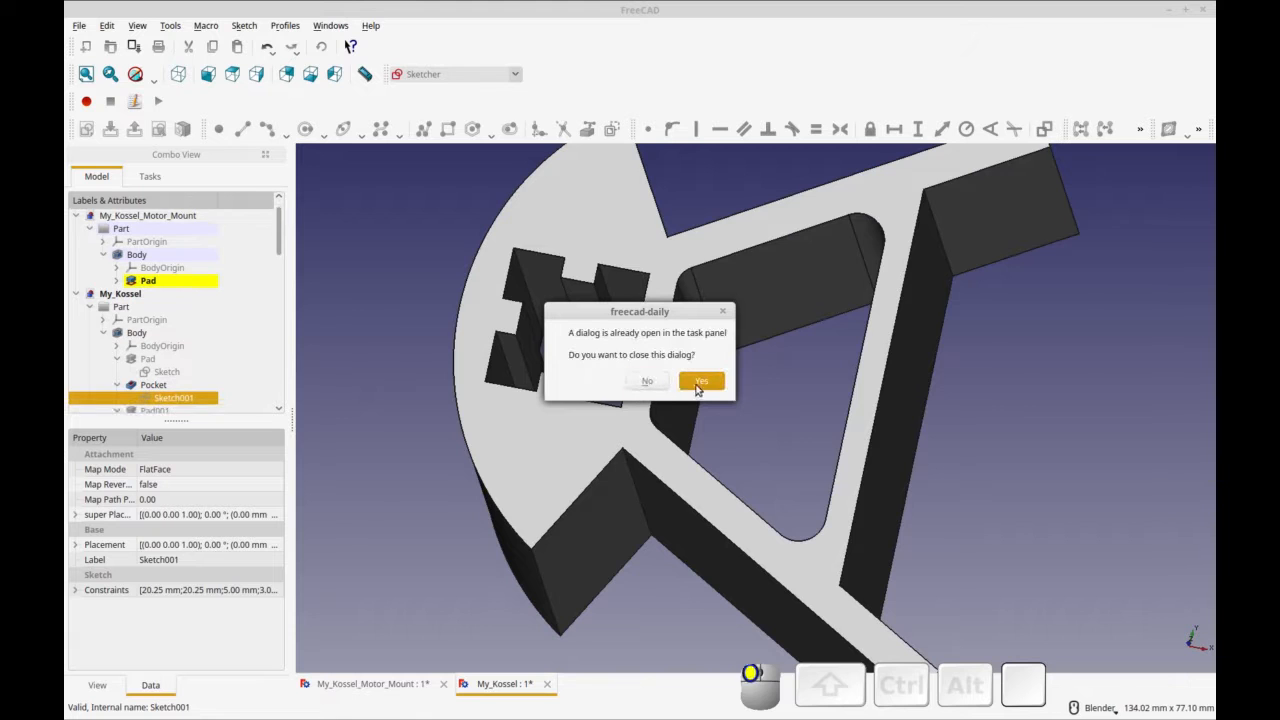
{"action": "left_click", "coordinate": [701, 381]}
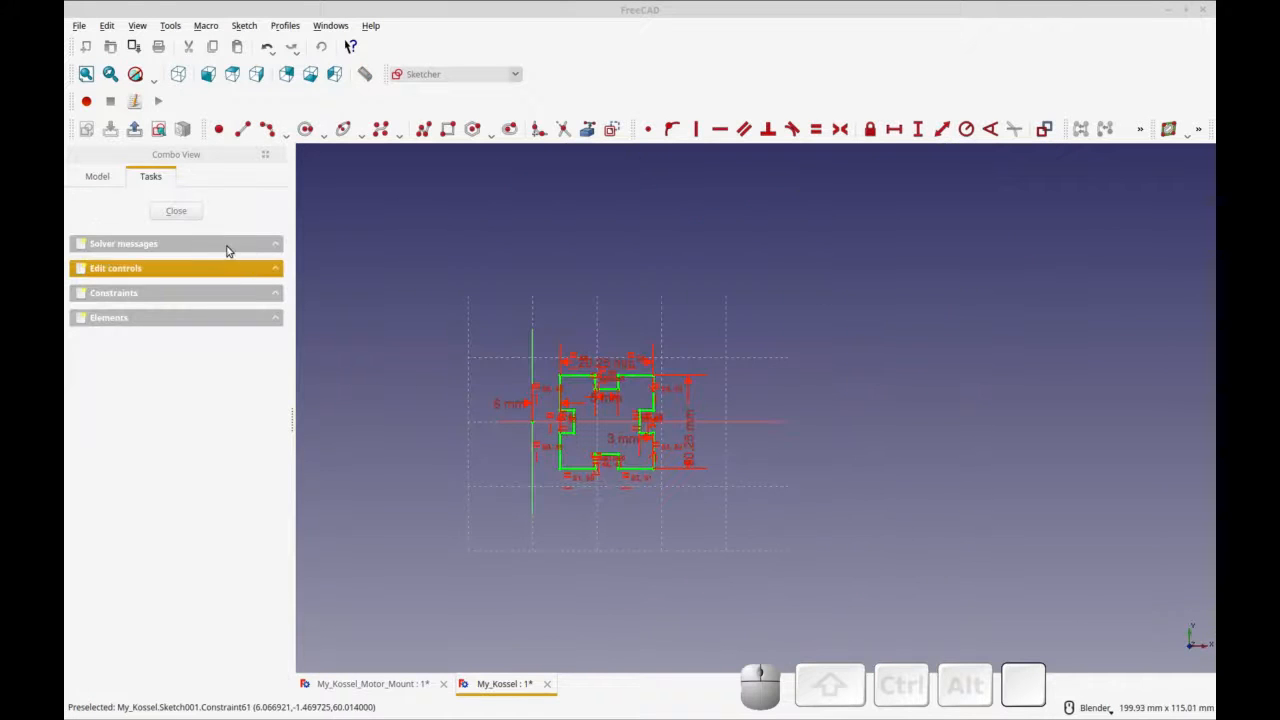
{"action": "left_click", "coordinate": [184, 212]}
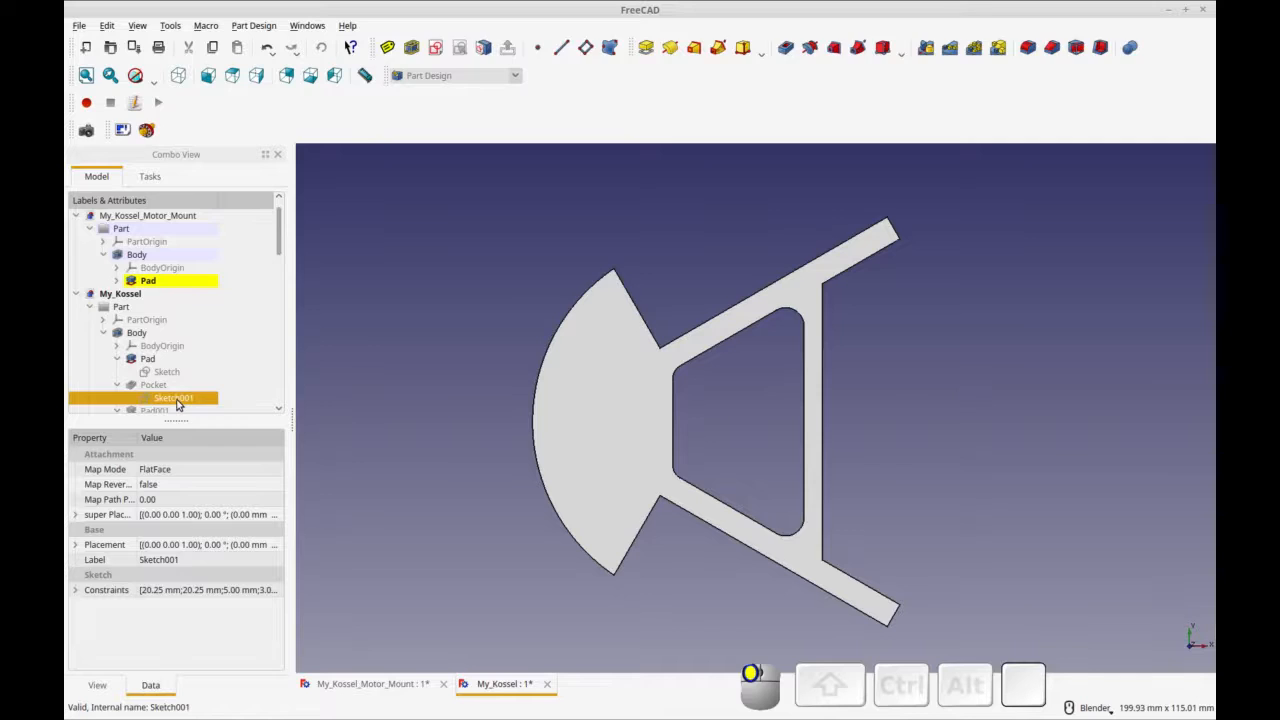
Step: Reopen the pocket's Sketch001 in My_Kossel, examine its slotted profile and dimensions on the flange from an angle, and close it
{"action": "double_click", "coordinate": [178, 404]}
{"action": "mouse_move", "coordinate": [532, 414]}
{"action": "middle_mouse_down"}
{"action": "mouse_move", "coordinate": [741, 359]}
{"action": "mouse_move", "coordinate": [708, 464]}
{"action": "middle_mouse_up"}
{"action": "middle_click_drag", "start_coordinate": [835, 362], "coordinate": [785, 350]}
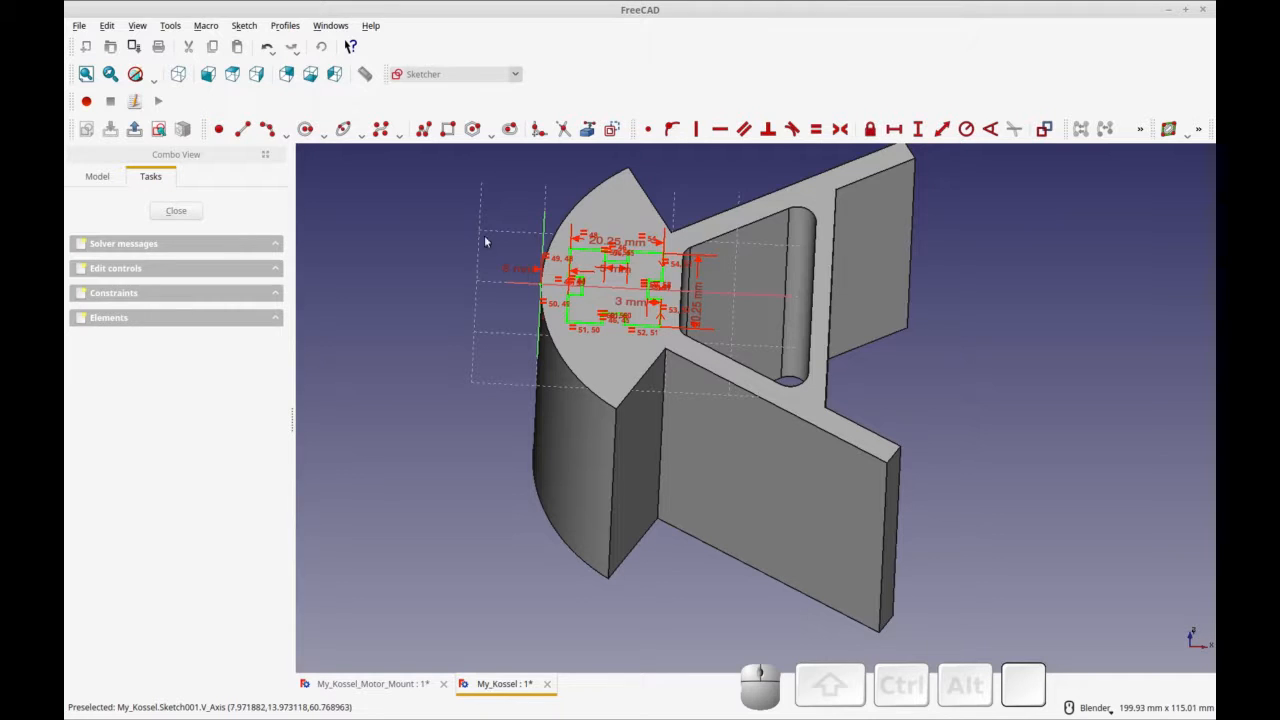
{"action": "left_click", "coordinate": [176, 210]}
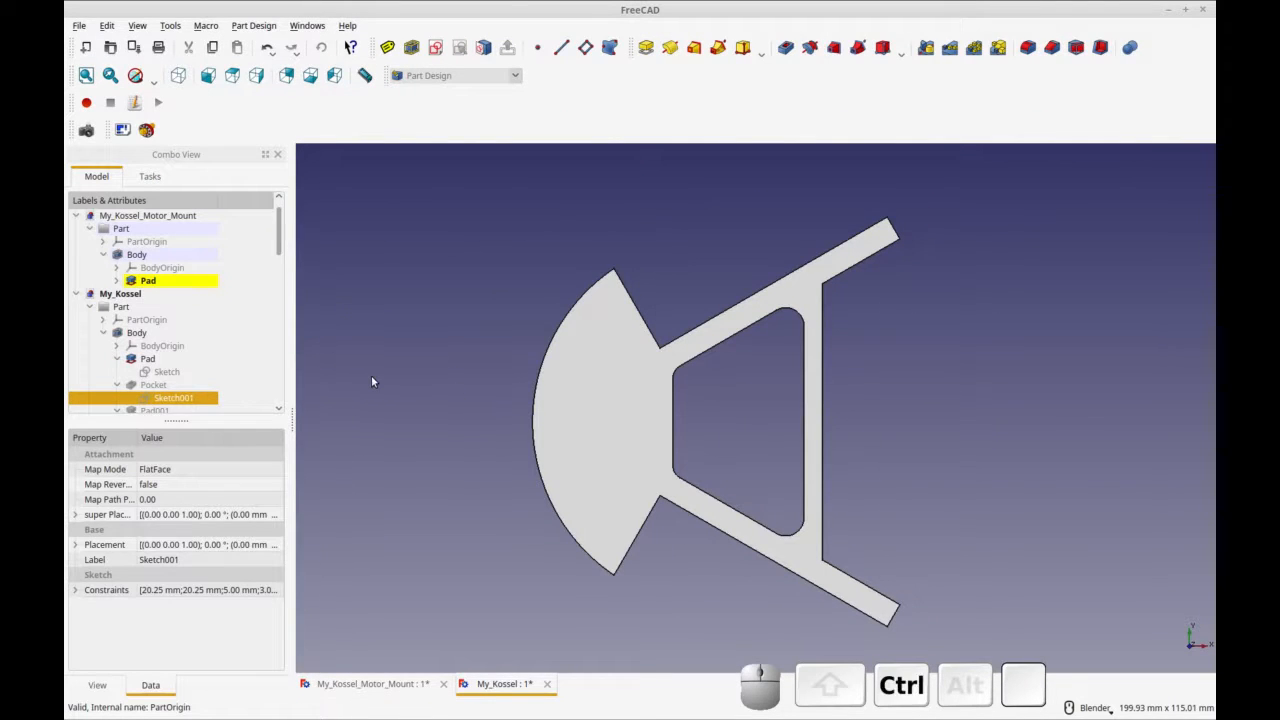
Step: Switch to the My_Kossel_Motor_Mount document and create a new sketch on the pad's upper flat face
{"action": "key", "text": "ctrl+r"}
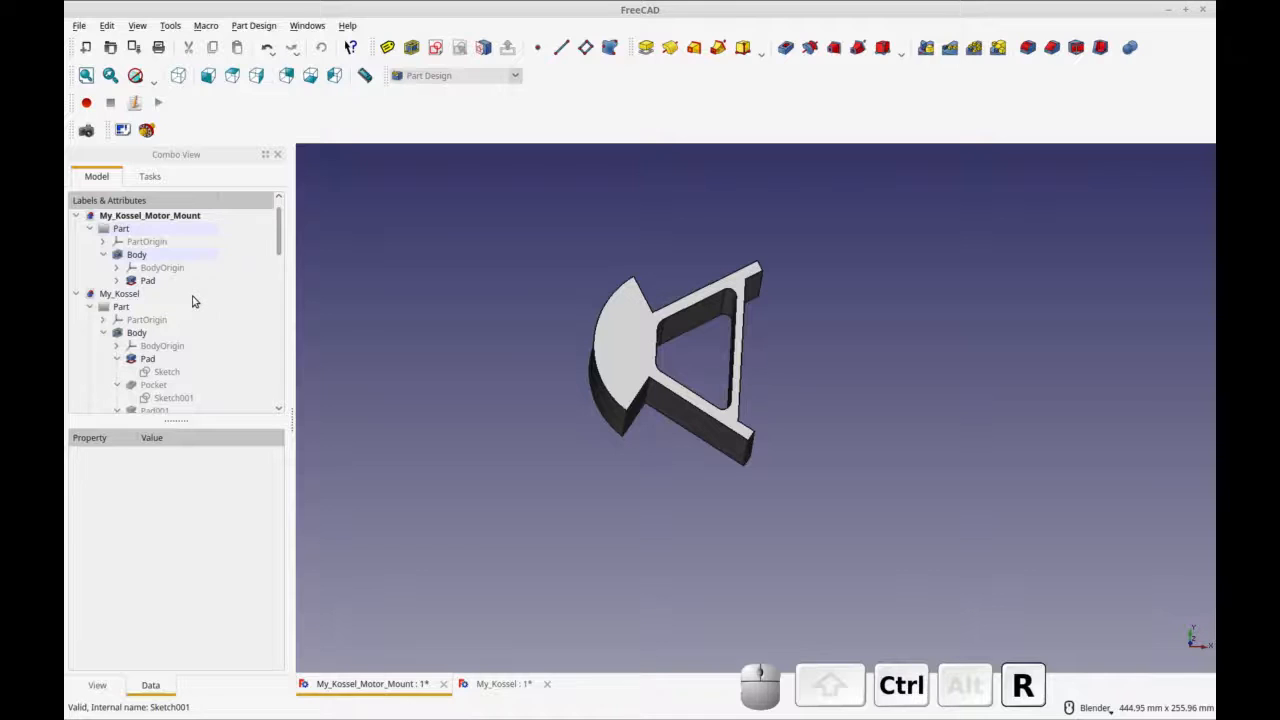
{"action": "left_click", "coordinate": [616, 350]}
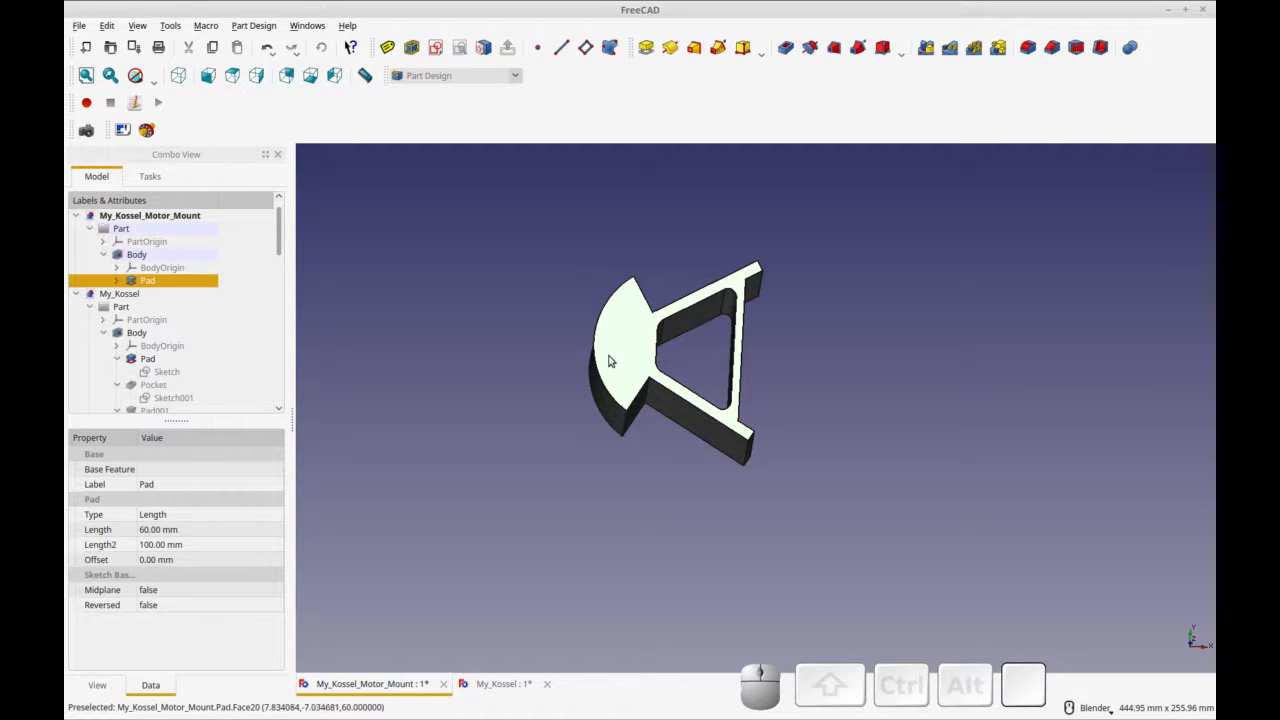
{"action": "middle_click_drag", "start_coordinate": [816, 482], "coordinate": [828, 392]}
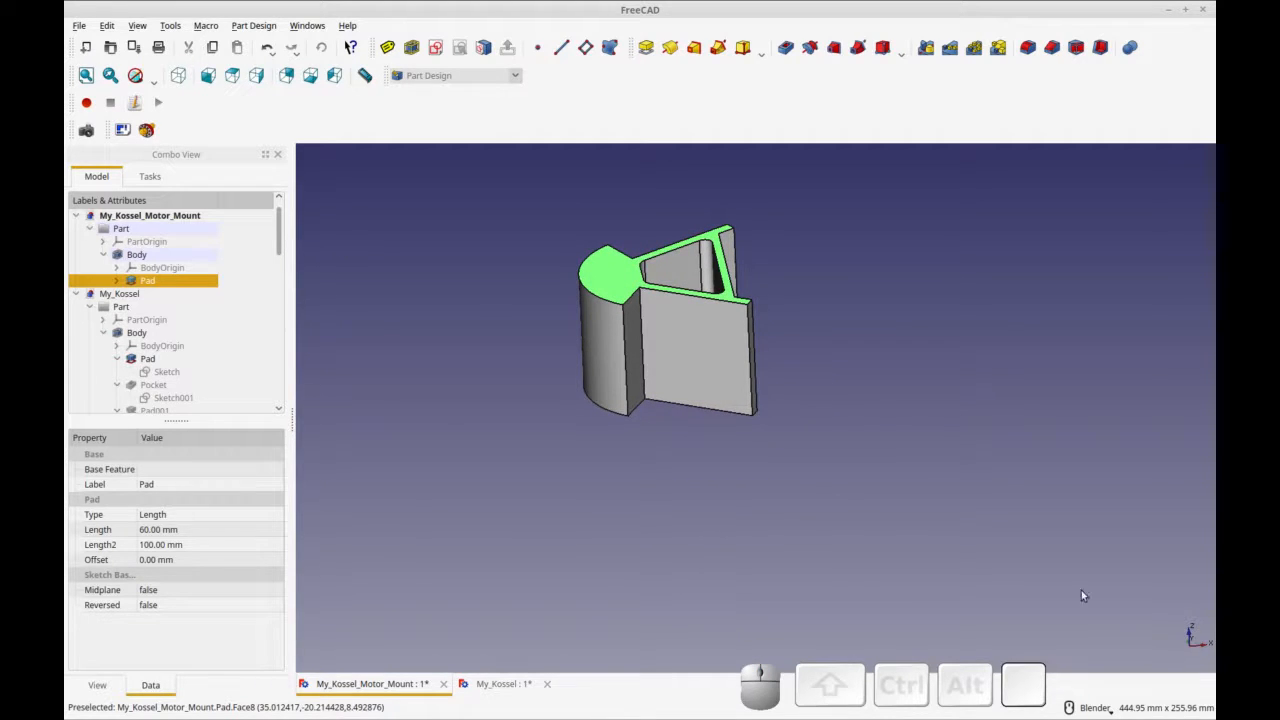
{"action": "left_click", "coordinate": [435, 48]}
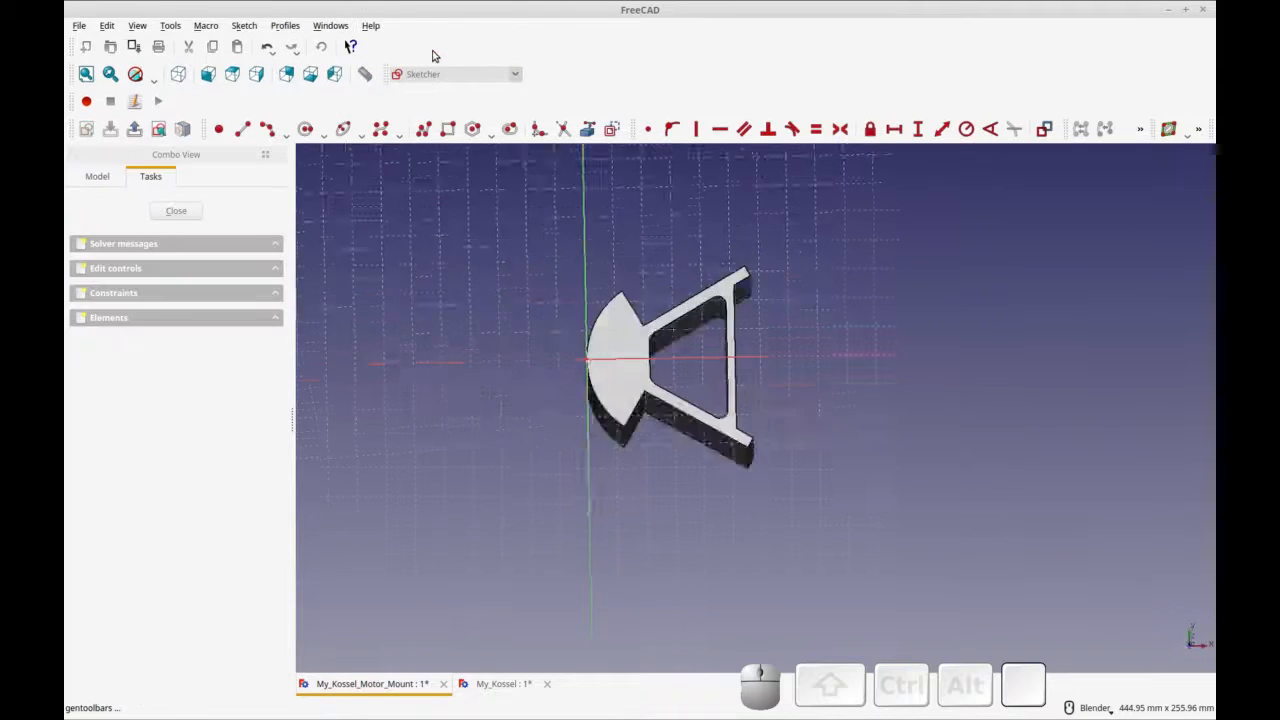
{"action": "scroll", "coordinate": [649, 290], "scroll_direction": "up", "scroll_amount": 4}
{"action": "middle_click_drag", "start_coordinate": [639, 323], "coordinate": [685, 221], "text": "shift"}
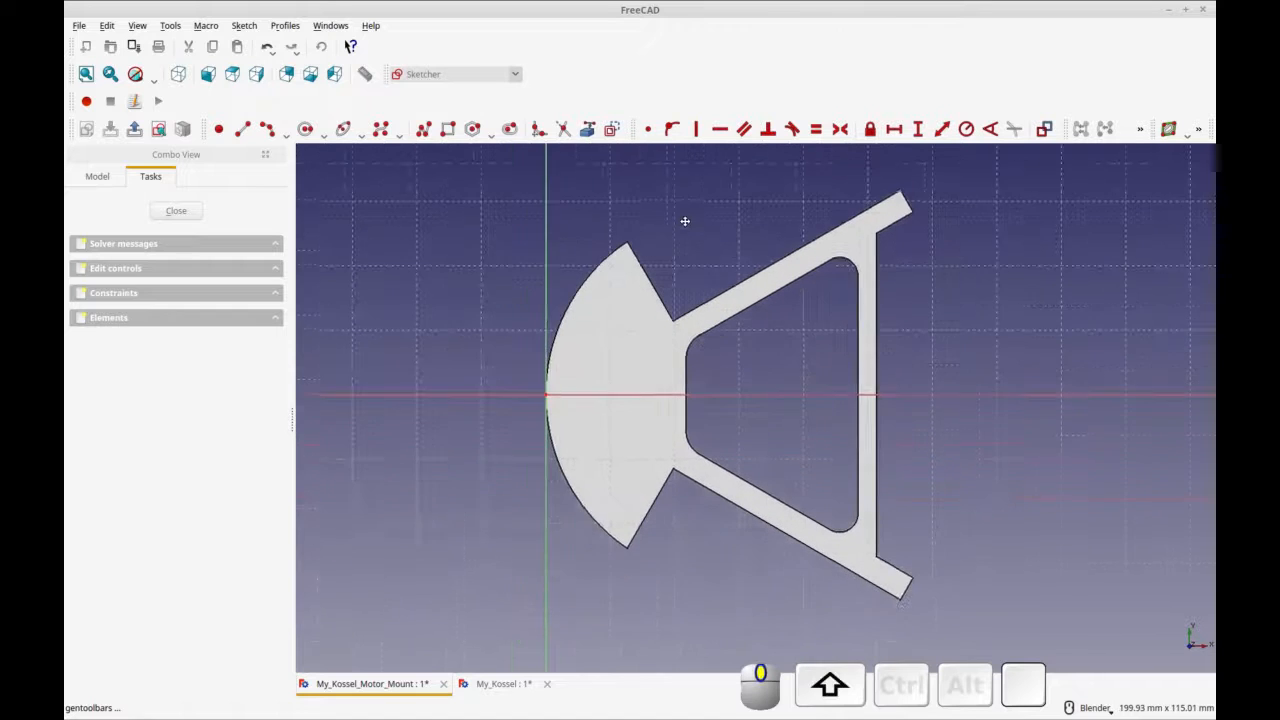
{"action": "middle_click_drag", "start_coordinate": [643, 413], "coordinate": [631, 429], "text": "shift"}
{"action": "mouse_move", "coordinate": [751, 443]}
{"action": "middle_mouse_down", "text": "shift"}
{"action": "mouse_move", "coordinate": [764, 407]}
{"action": "mouse_move", "coordinate": [918, 471]}
{"action": "middle_mouse_up", "text": "shift"}
{"action": "scroll", "coordinate": [751, 415], "scroll_direction": "up", "scroll_amount": 4}
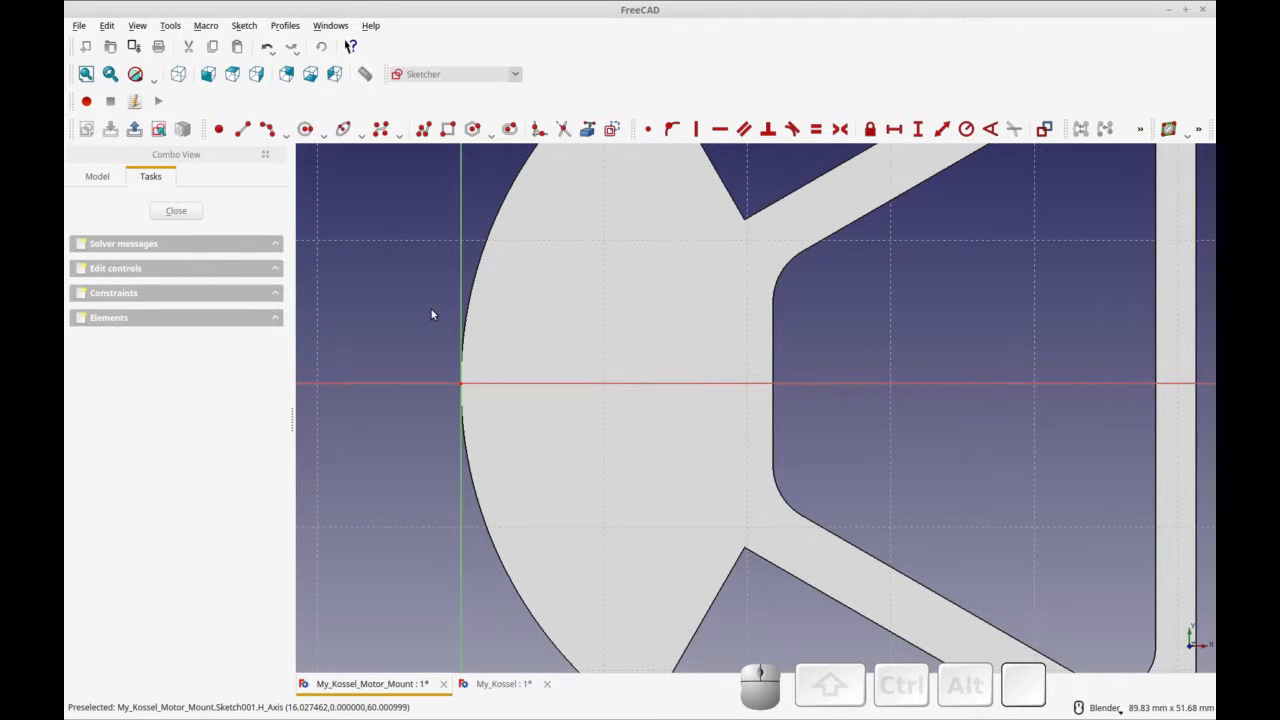
Step: Start a polyline on the curved flange, drawing the profile's upper edge about 9 mm long with a central notch about 2 mm deep
{"action": "left_click", "coordinate": [424, 131]}
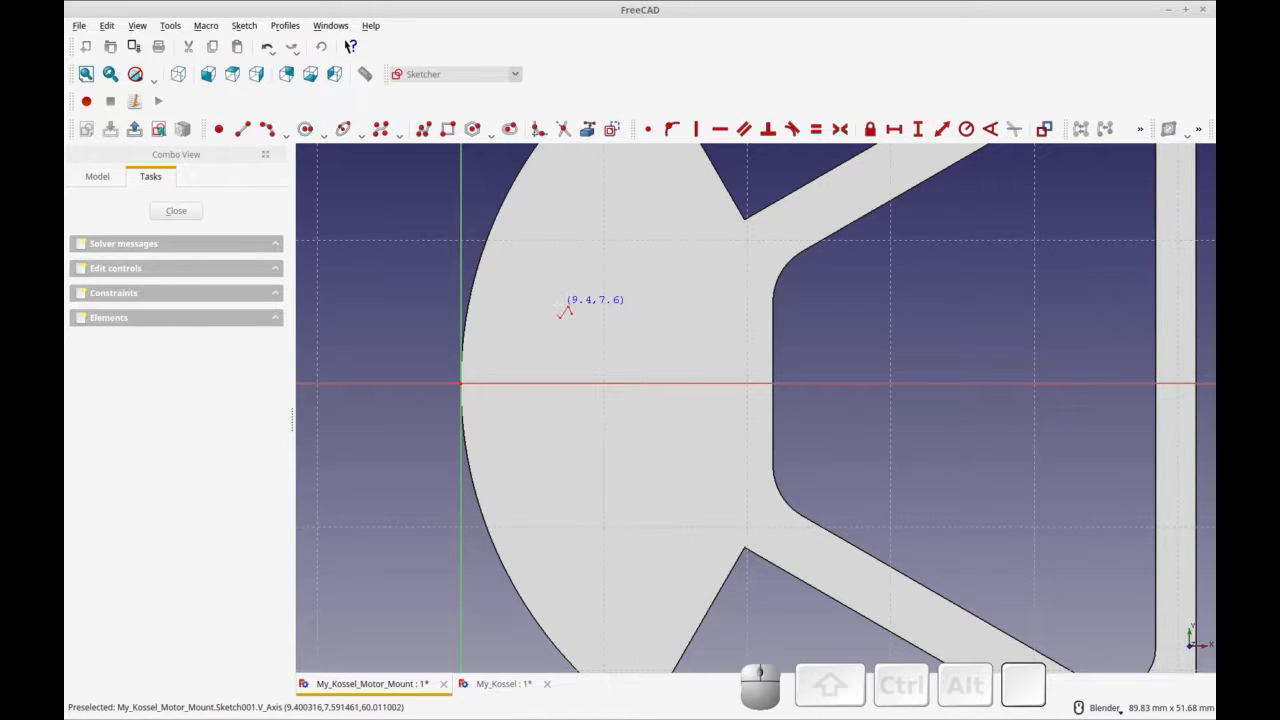
{"action": "left_click", "coordinate": [558, 300]}
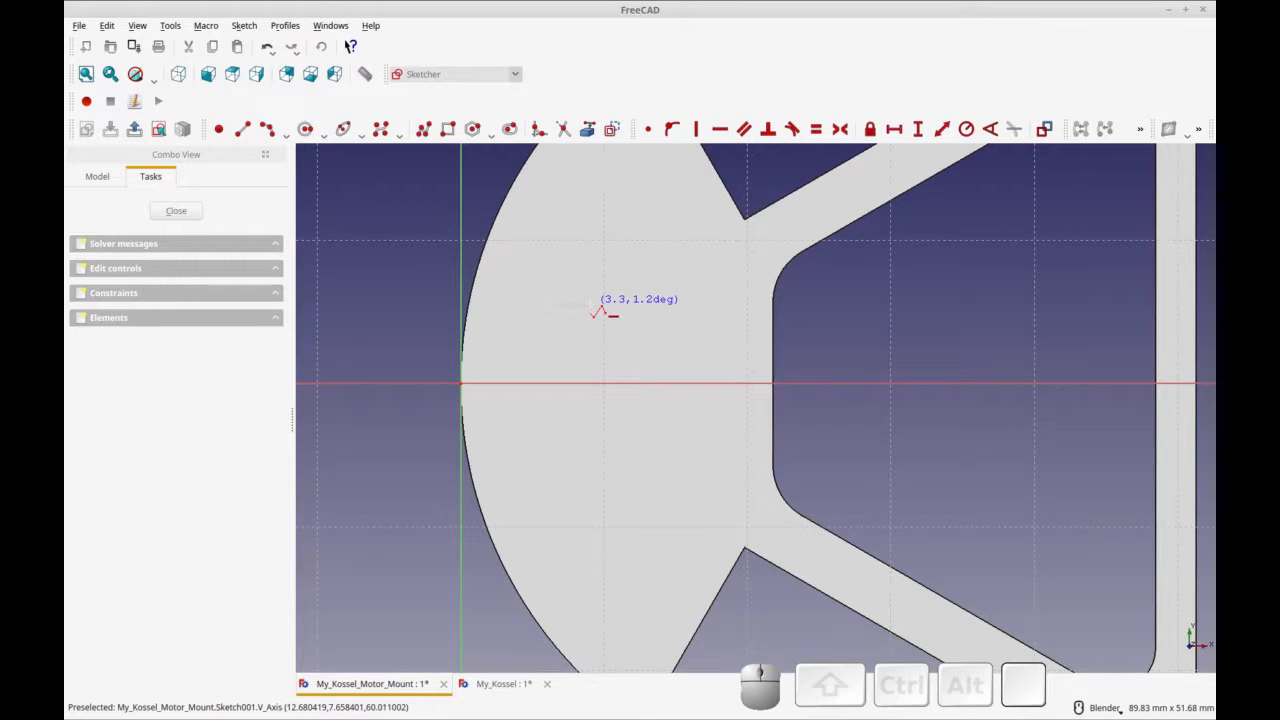
{"action": "left_click", "coordinate": [591, 305]}
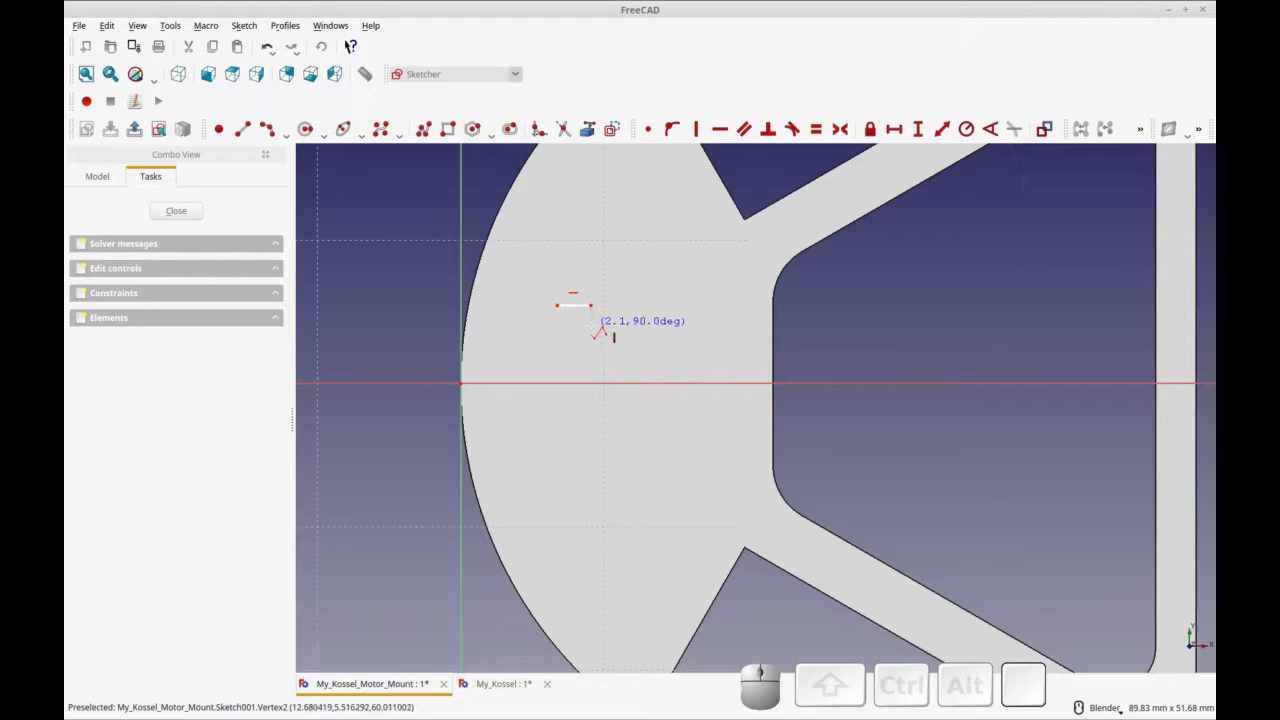
{"action": "left_click", "coordinate": [591, 325]}
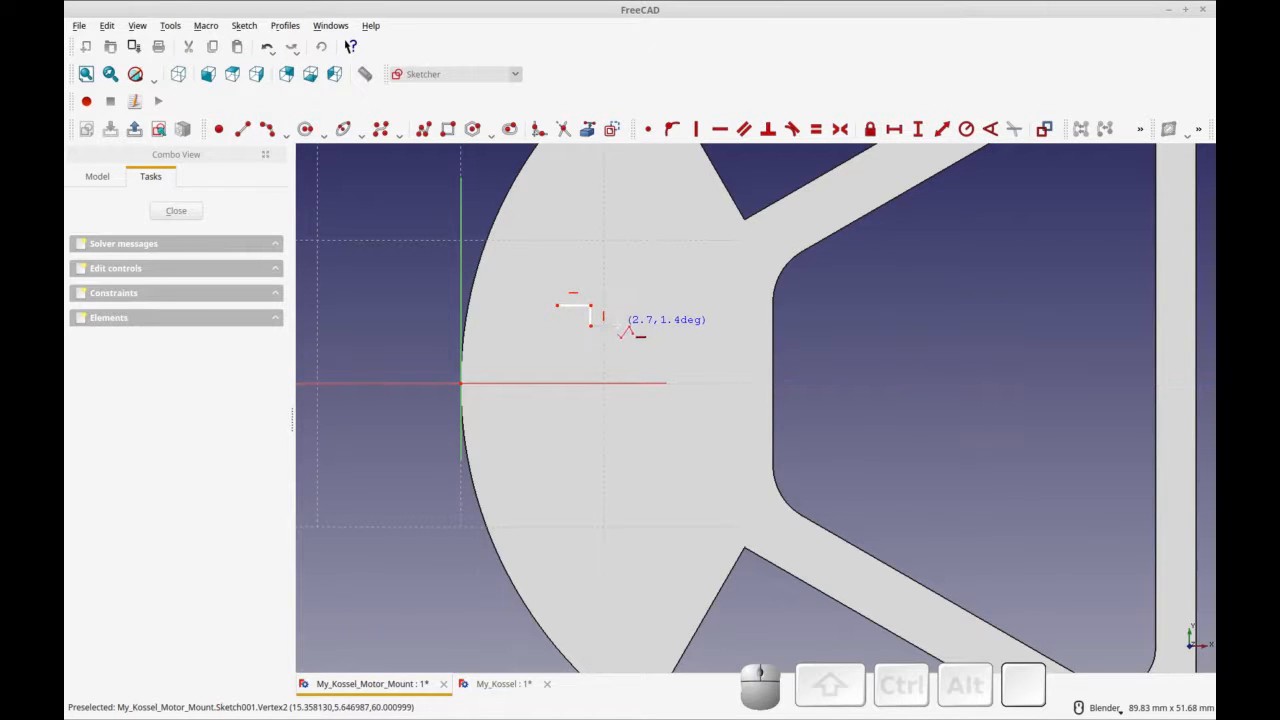
{"action": "left_click", "coordinate": [618, 325]}
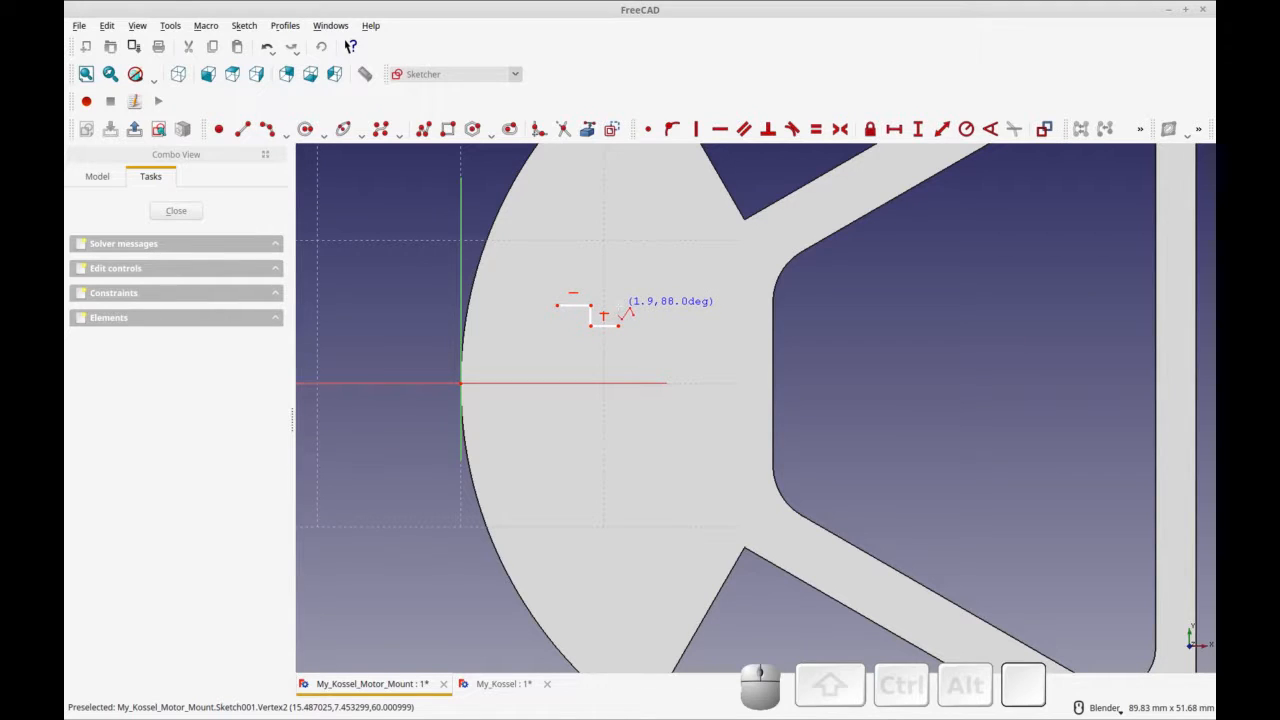
{"action": "left_click", "coordinate": [618, 305]}
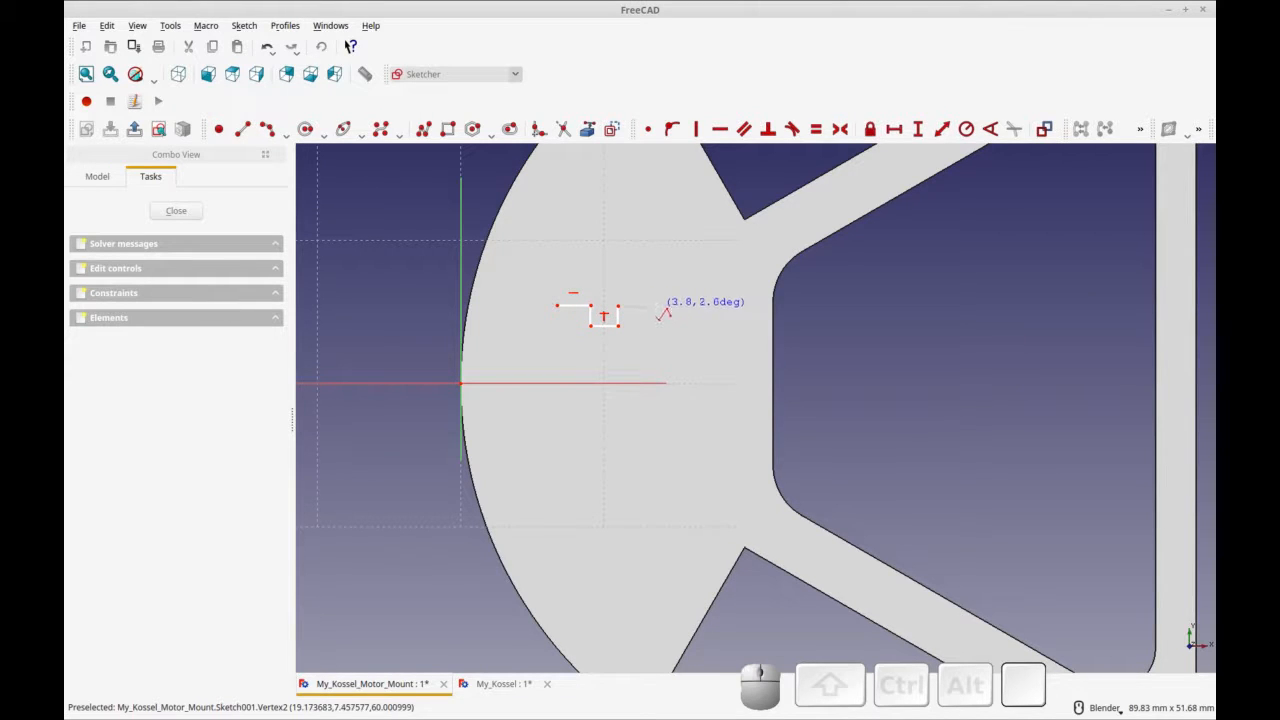
{"action": "left_click", "coordinate": [652, 306]}
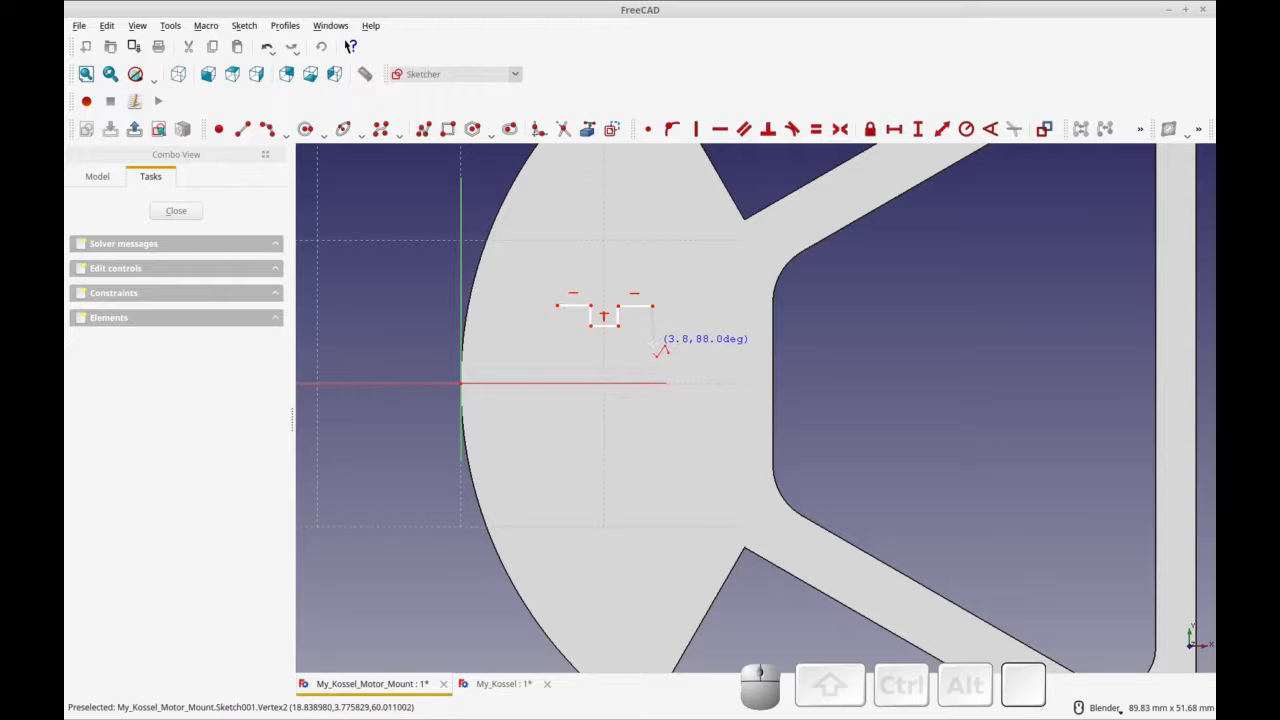
Step: Continue the polyline down the profile's right side, including an inward rectangular notch about 2 mm deep
{"action": "left_click", "coordinate": [652, 344]}
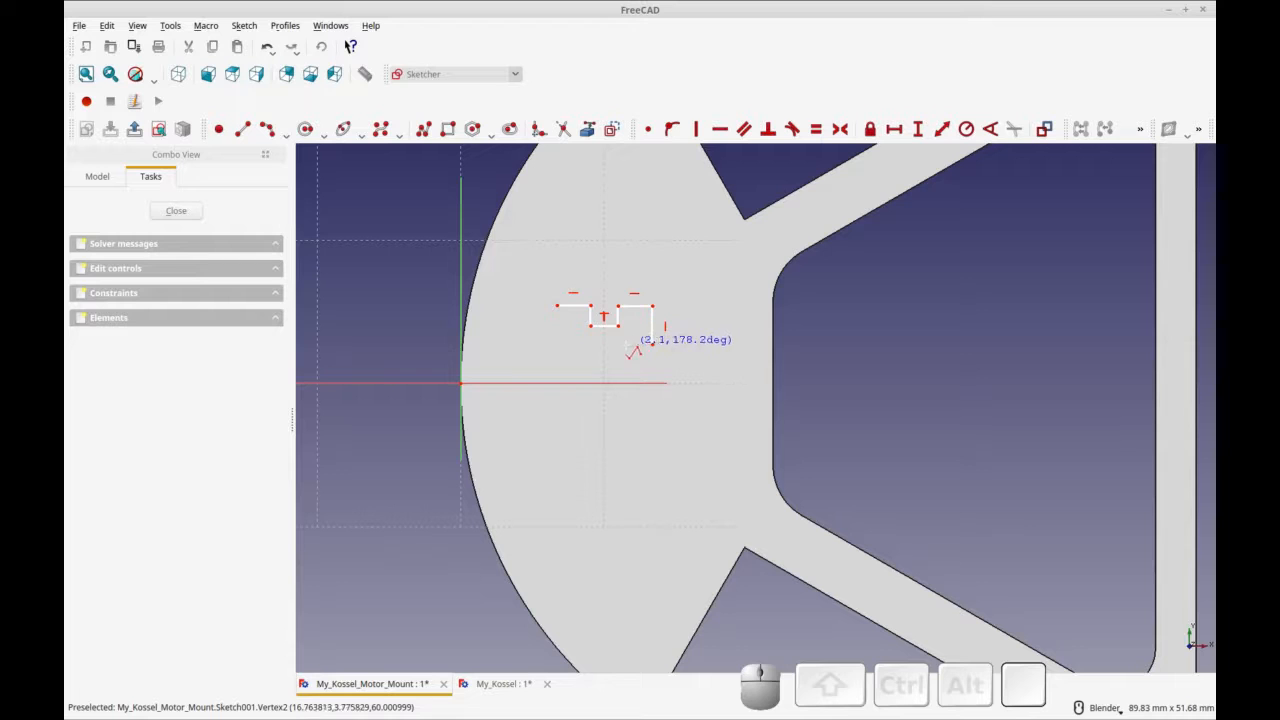
{"action": "left_click", "coordinate": [627, 343]}
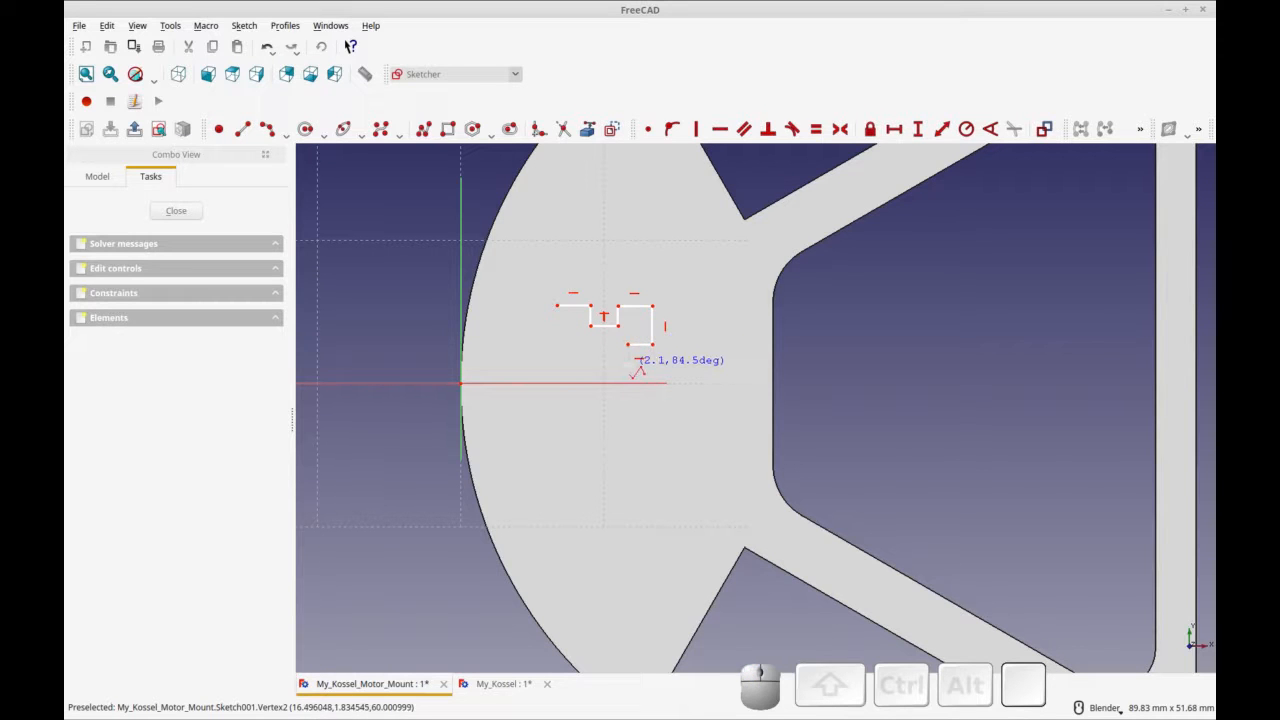
{"action": "left_click", "coordinate": [629, 365]}
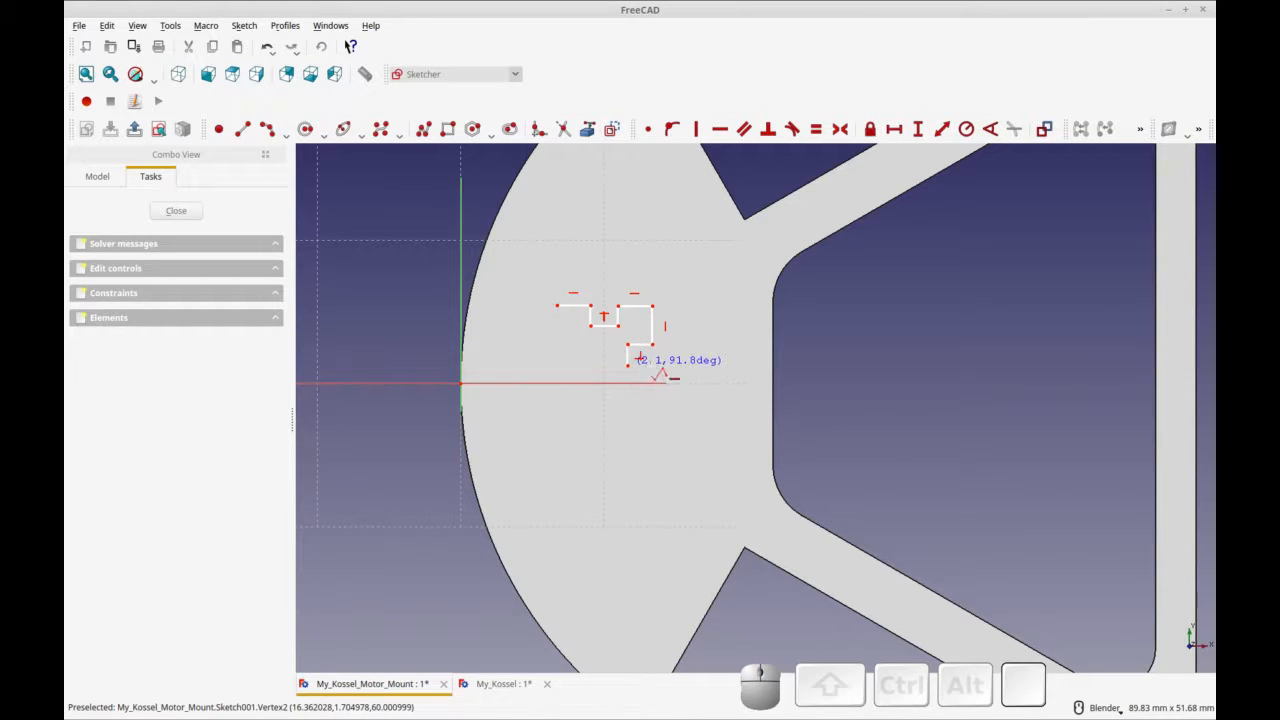
{"action": "left_click", "coordinate": [656, 365]}
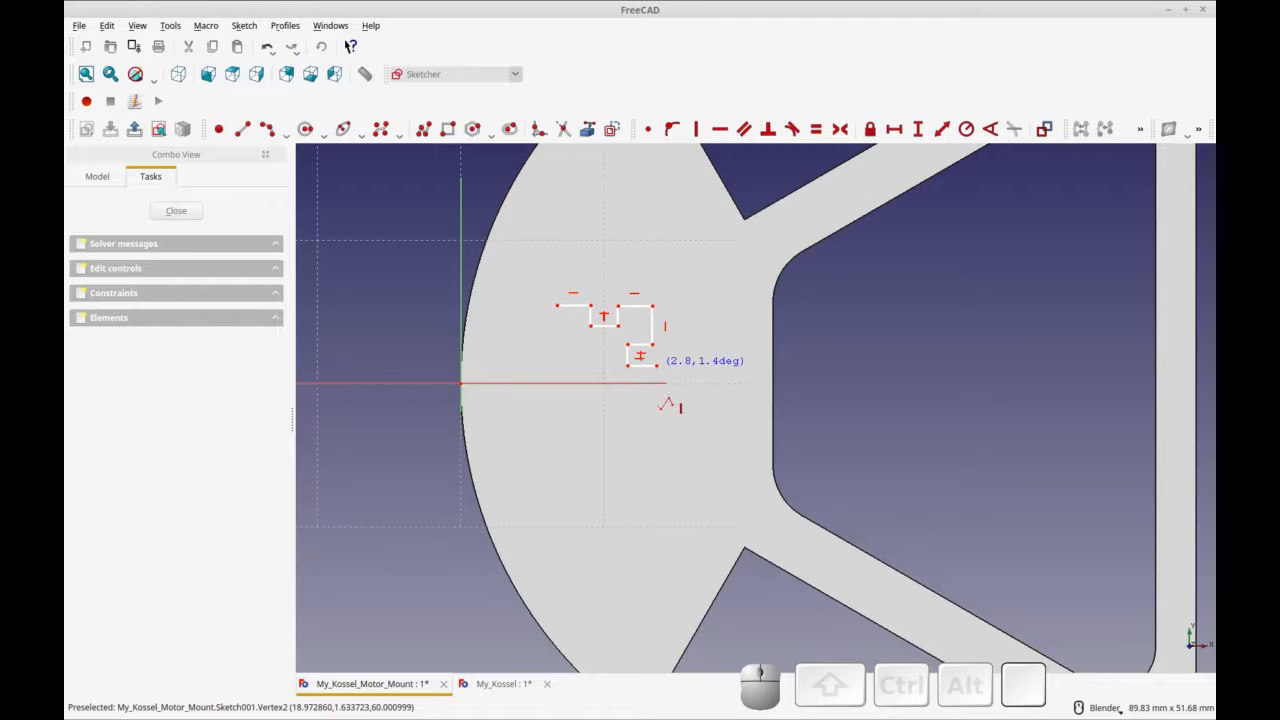
{"action": "left_click", "coordinate": [656, 399]}
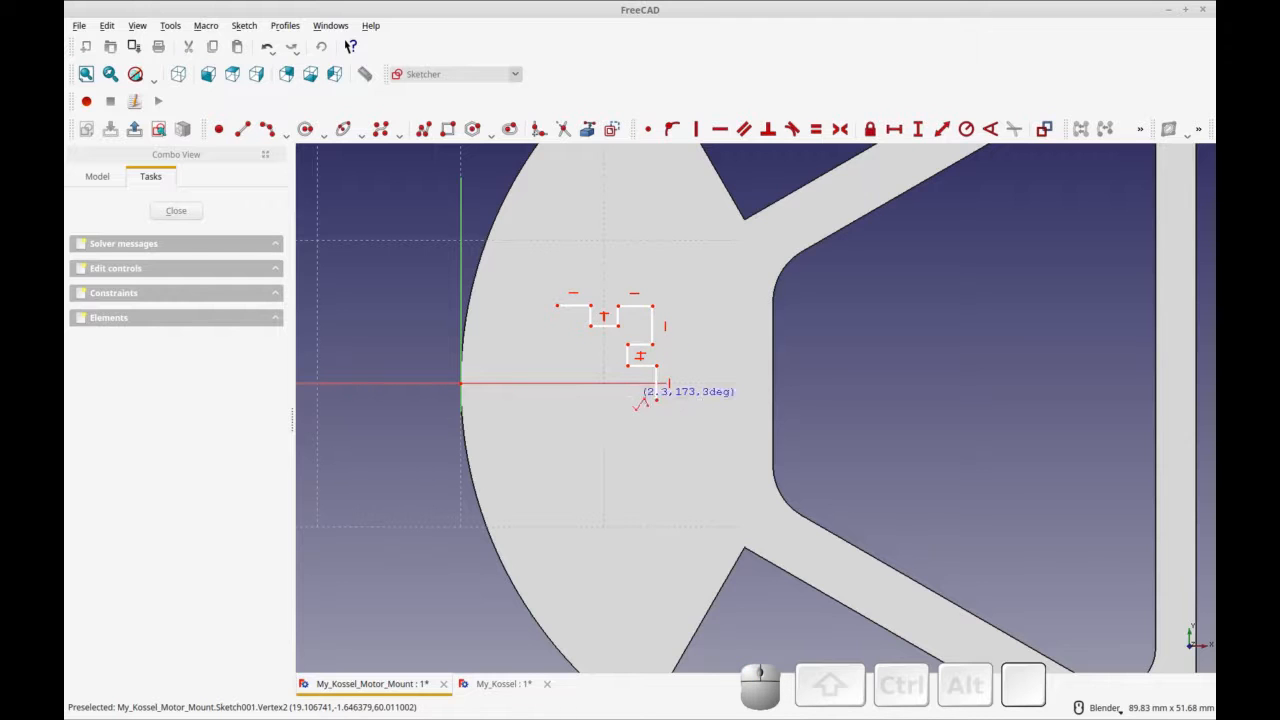
Step: Continue the polyline along the profile's lower edge, including an upward rectangular notch about 2 mm deep
{"action": "left_click", "coordinate": [614, 399]}
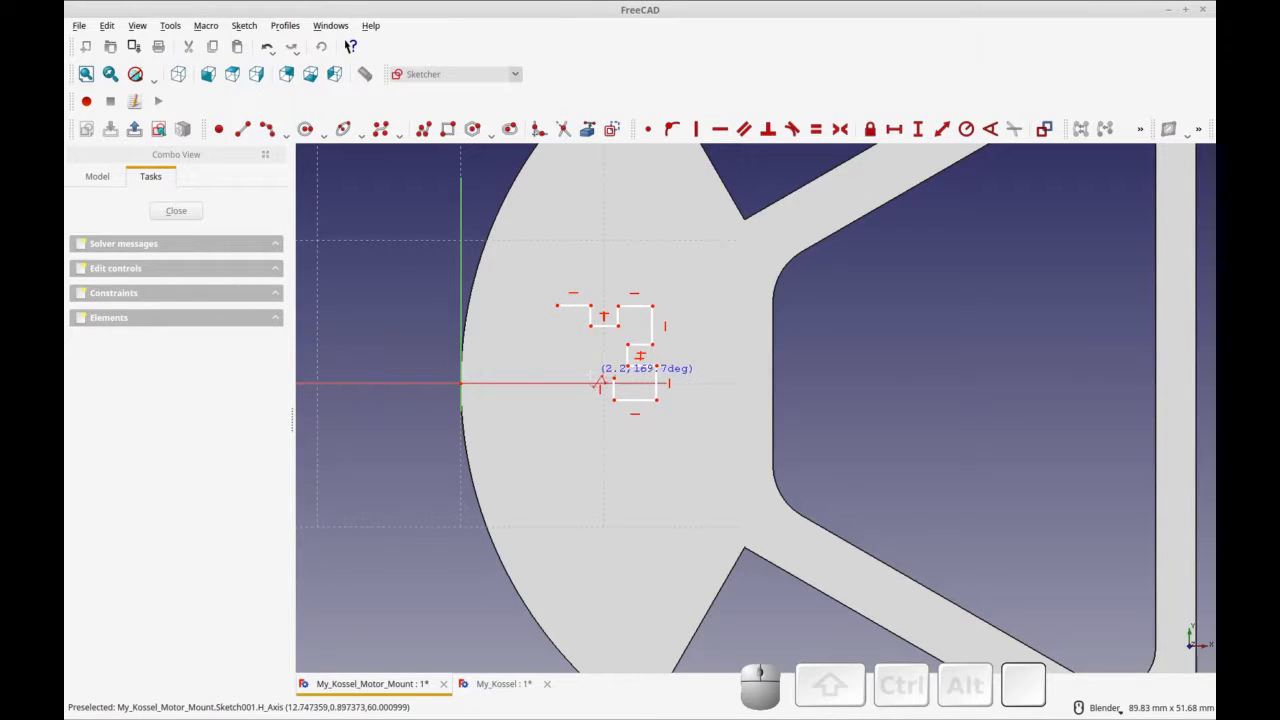
{"action": "left_click", "coordinate": [599, 386]}
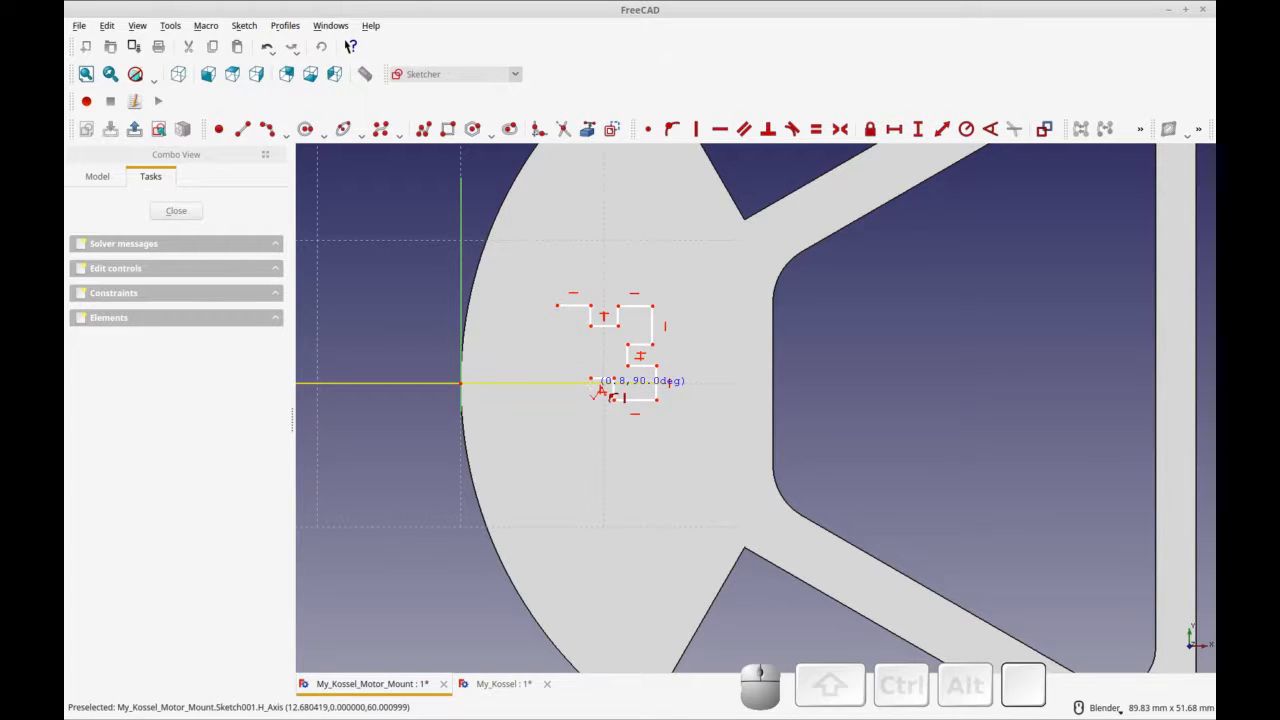
{"action": "left_click", "coordinate": [600, 396]}
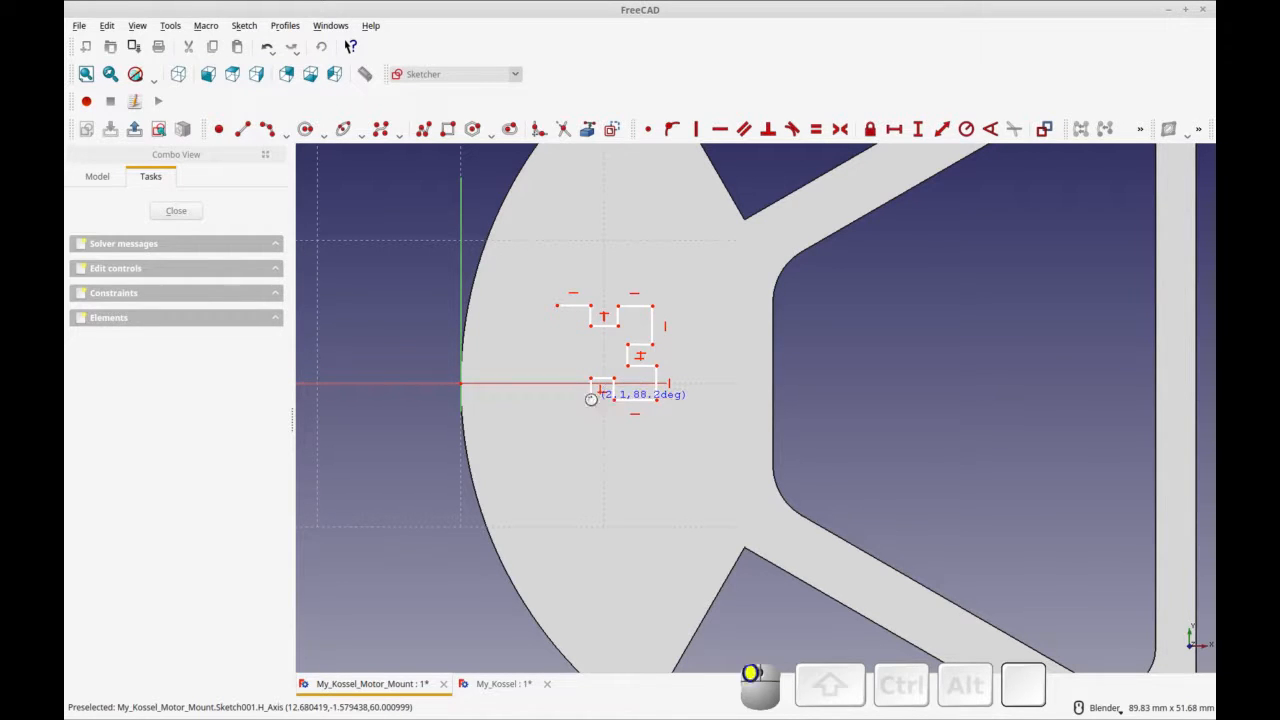
{"action": "left_click", "coordinate": [556, 402]}
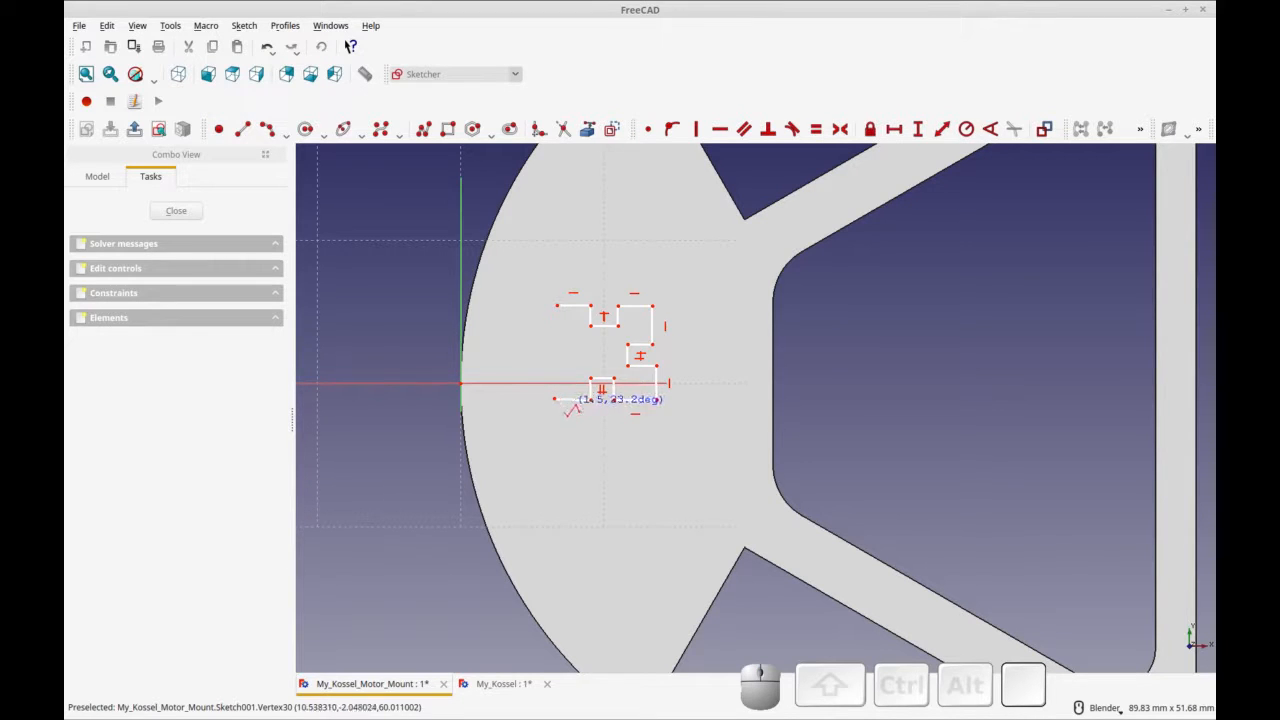
Step: Draw the profile's left side with an inward rectangular notch, close the polyline at its starting point and end the command
{"action": "left_click", "coordinate": [556, 371]}
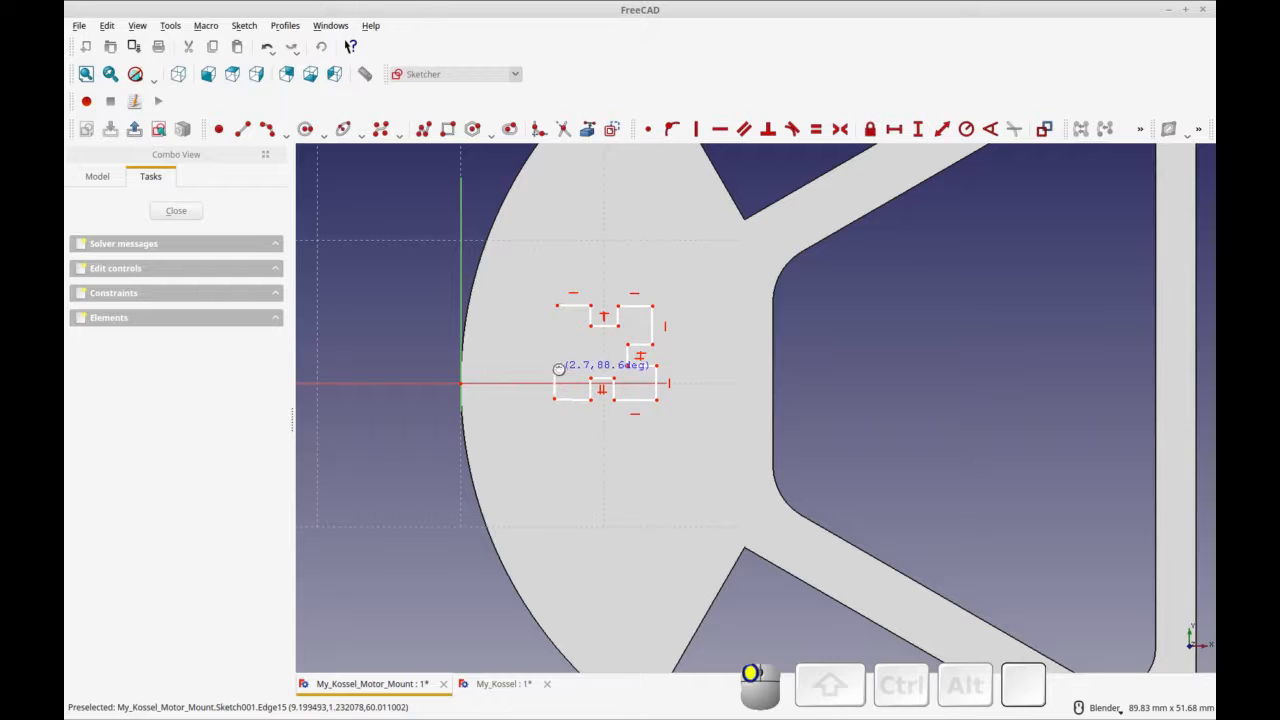
{"action": "left_click", "coordinate": [579, 371]}
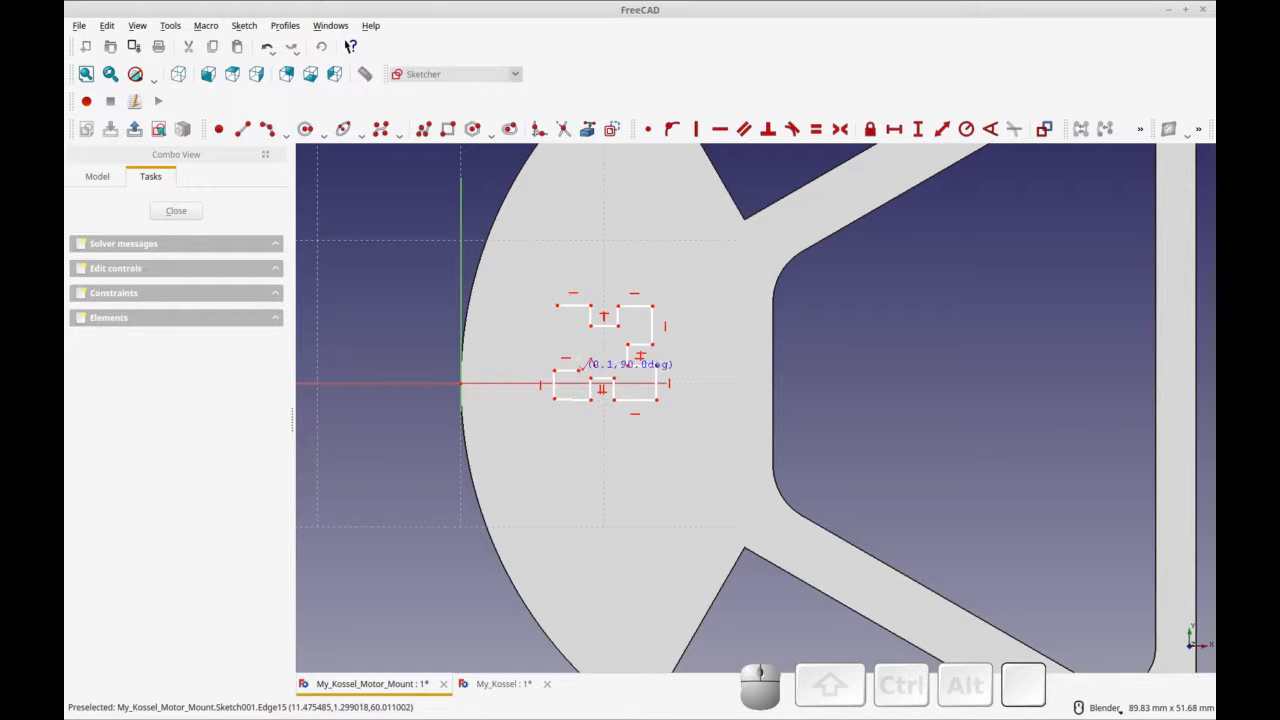
{"action": "left_click", "coordinate": [579, 356]}
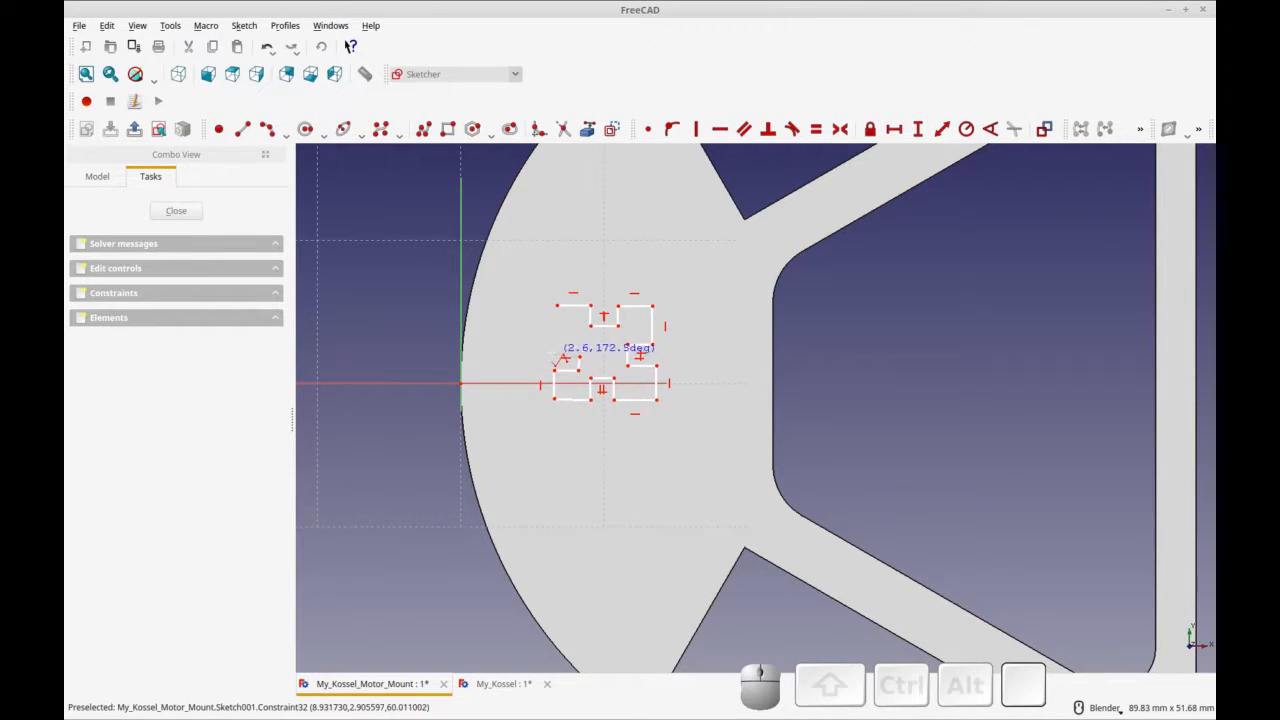
{"action": "left_click", "coordinate": [555, 357]}
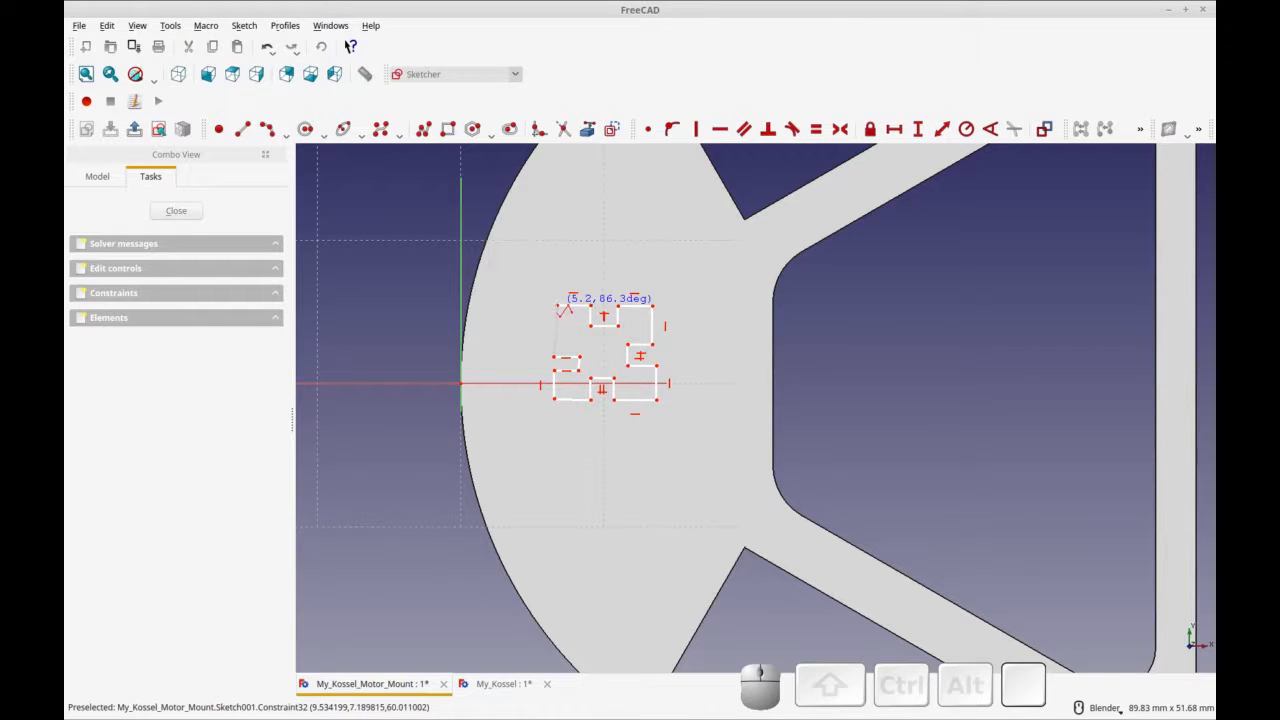
{"action": "left_click", "coordinate": [557, 306]}
{"action": "right_click", "coordinate": [528, 345]}
{"action": "right_click", "coordinate": [563, 336]}
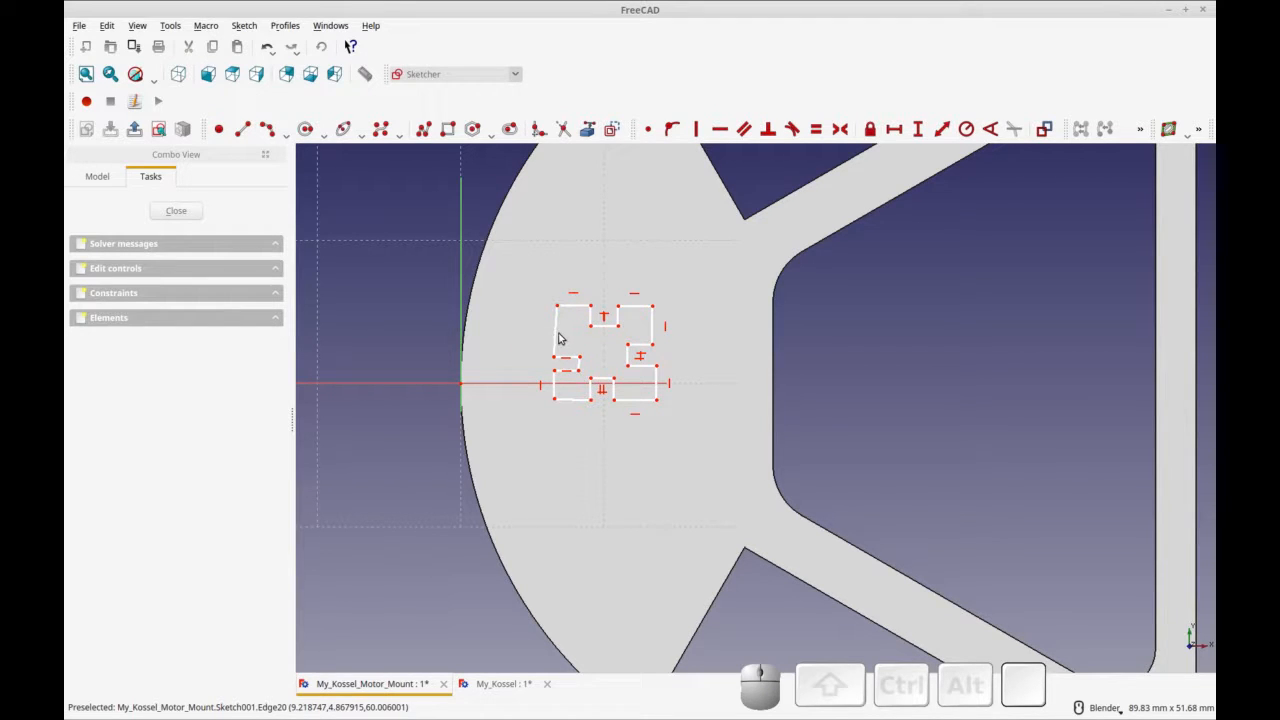
Step: Constrain the upper-left outer edge and the left notch's inner edge to vertical, and the lower-left edge to horizontal
{"action": "left_click", "coordinate": [557, 338]}
{"action": "left_click", "coordinate": [696, 129]}
{"action": "left_click", "coordinate": [578, 365]}
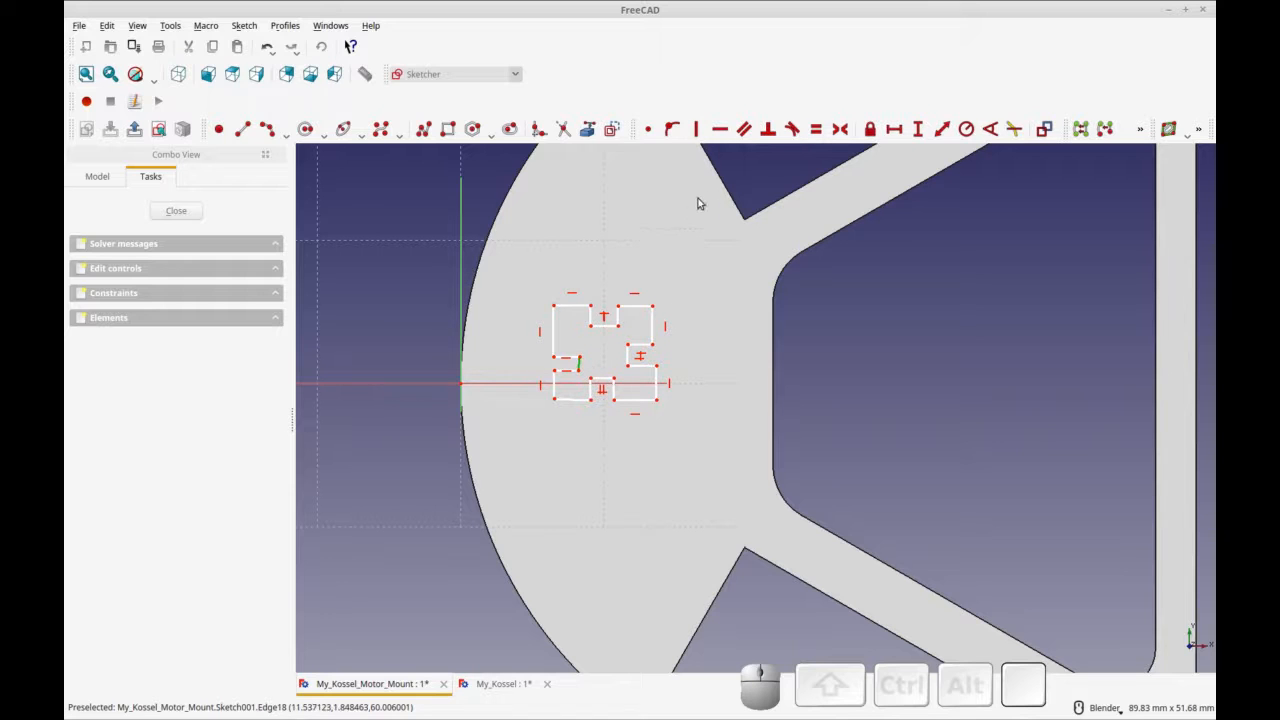
{"action": "left_click", "coordinate": [697, 130]}
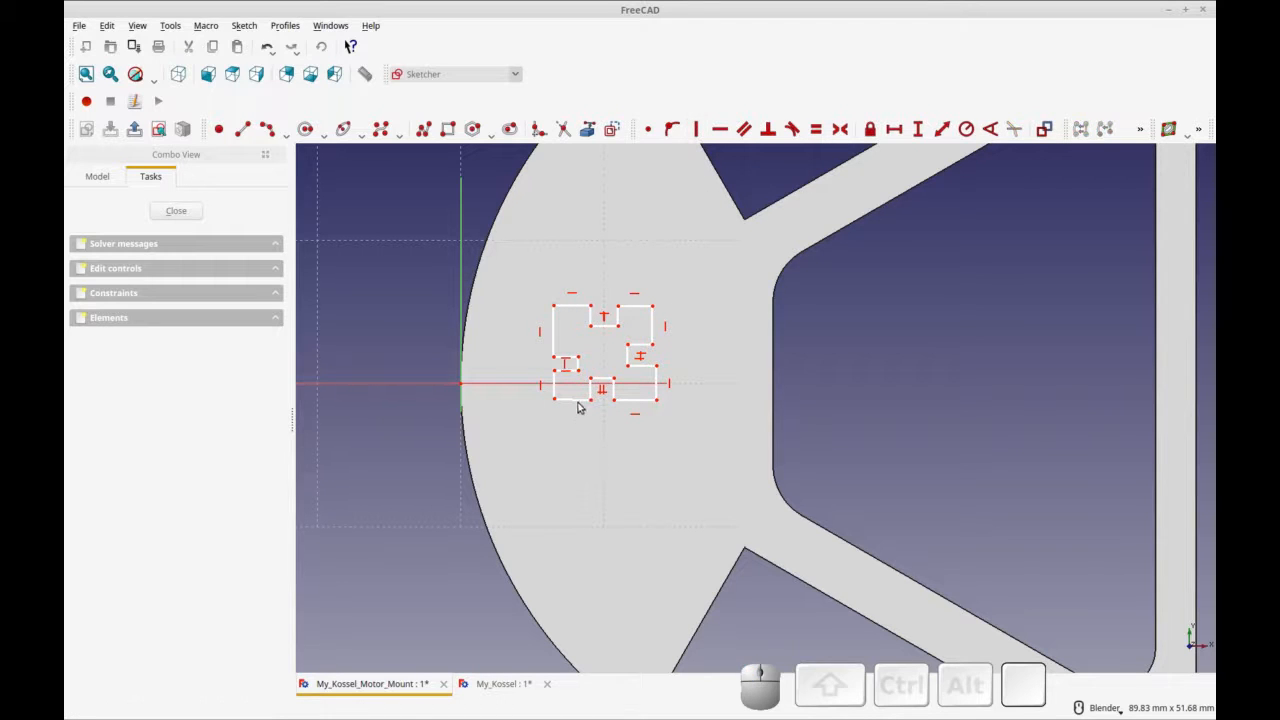
{"action": "left_click", "coordinate": [578, 400]}
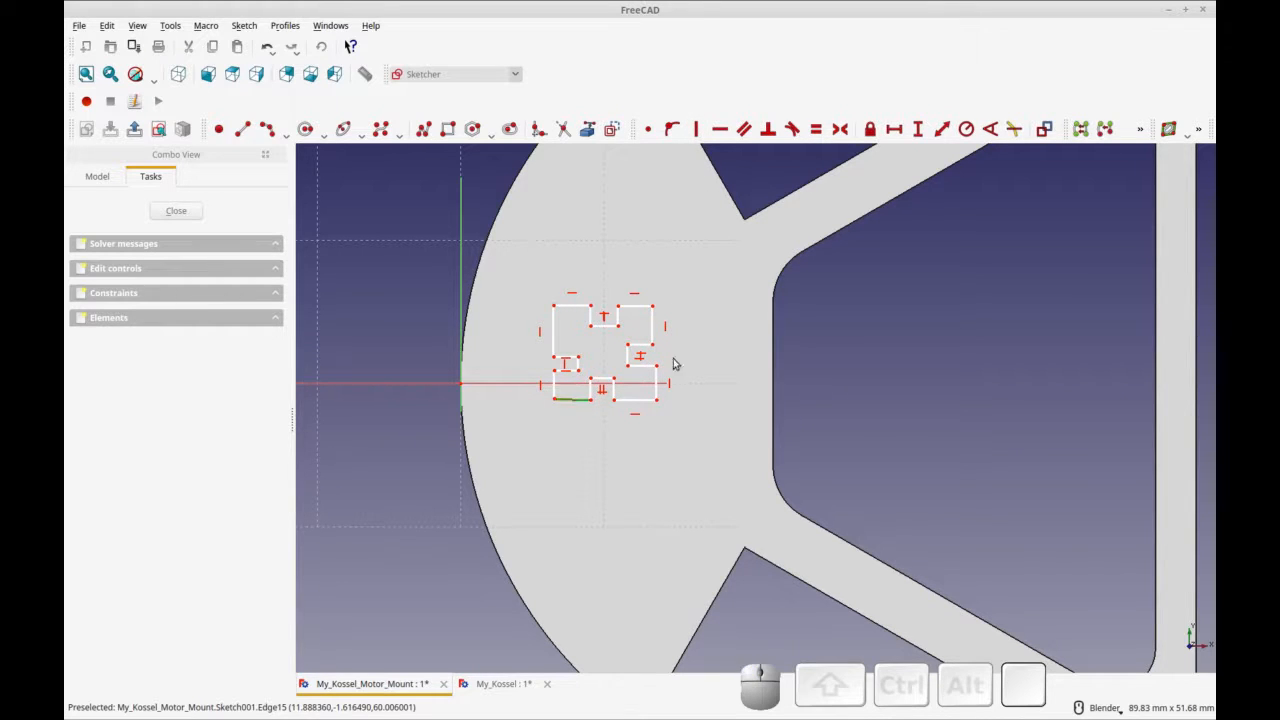
{"action": "left_click", "coordinate": [720, 129]}
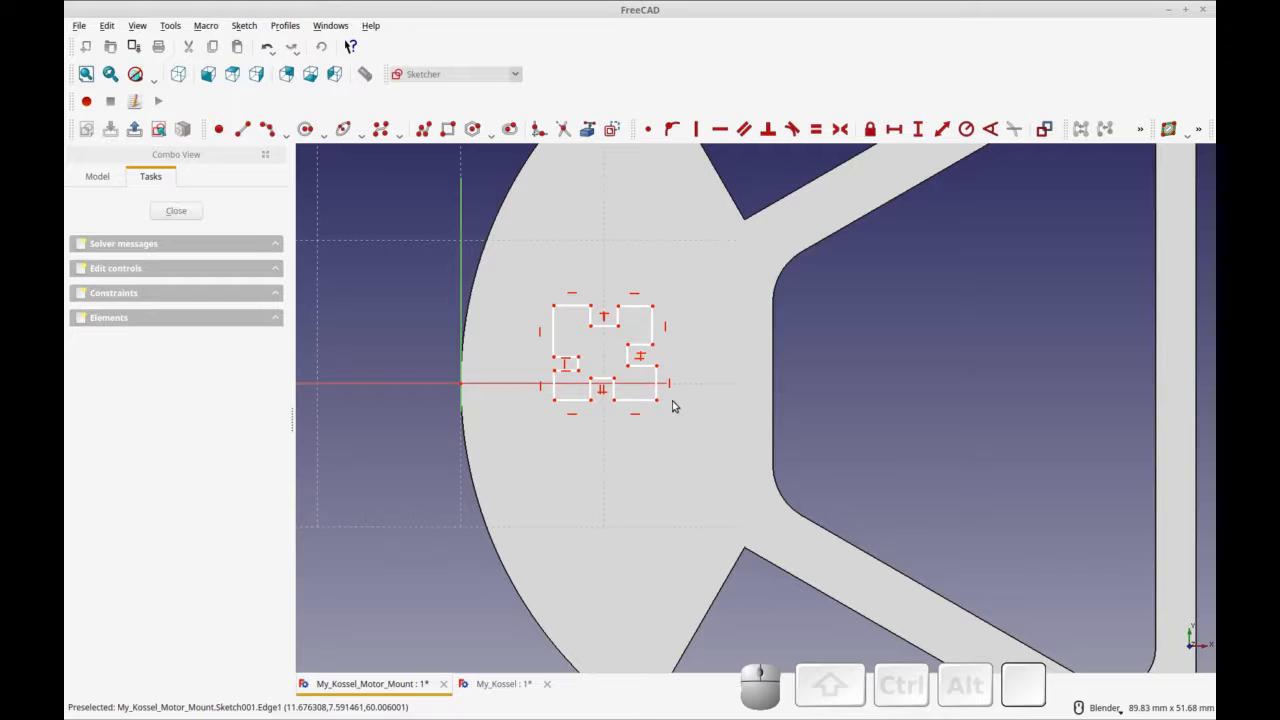
Step: Constrain the horizontal distance between the profile's upper-left and upper-right outer corners to 20.25 mm
{"action": "key", "text": "ctrl"}
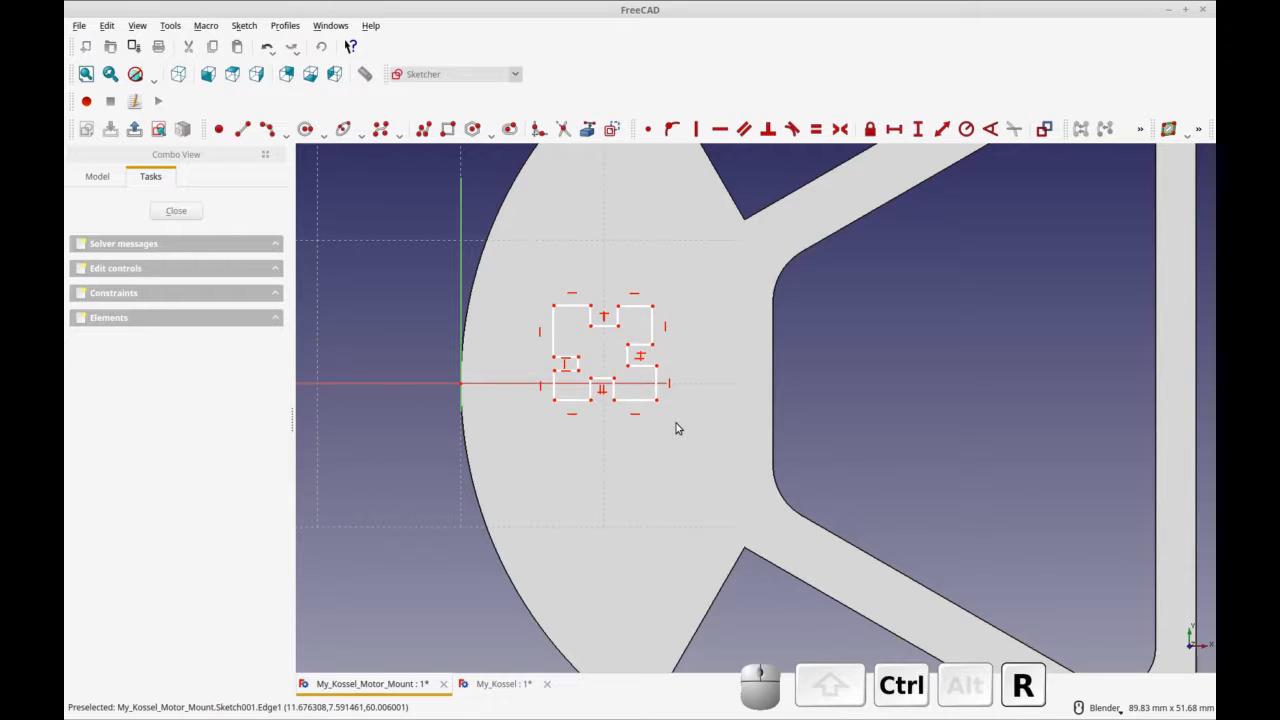
{"action": "left_click", "coordinate": [555, 308]}
{"action": "left_click", "coordinate": [652, 308]}
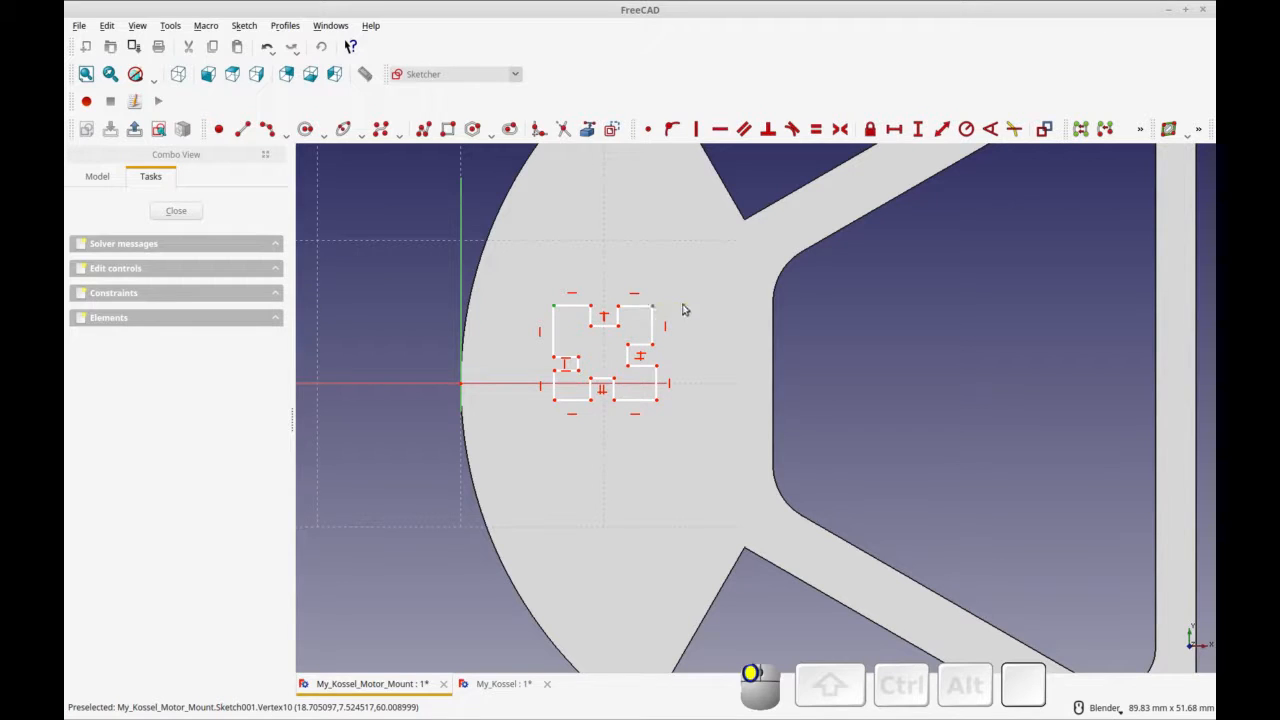
{"action": "left_click", "coordinate": [894, 129]}
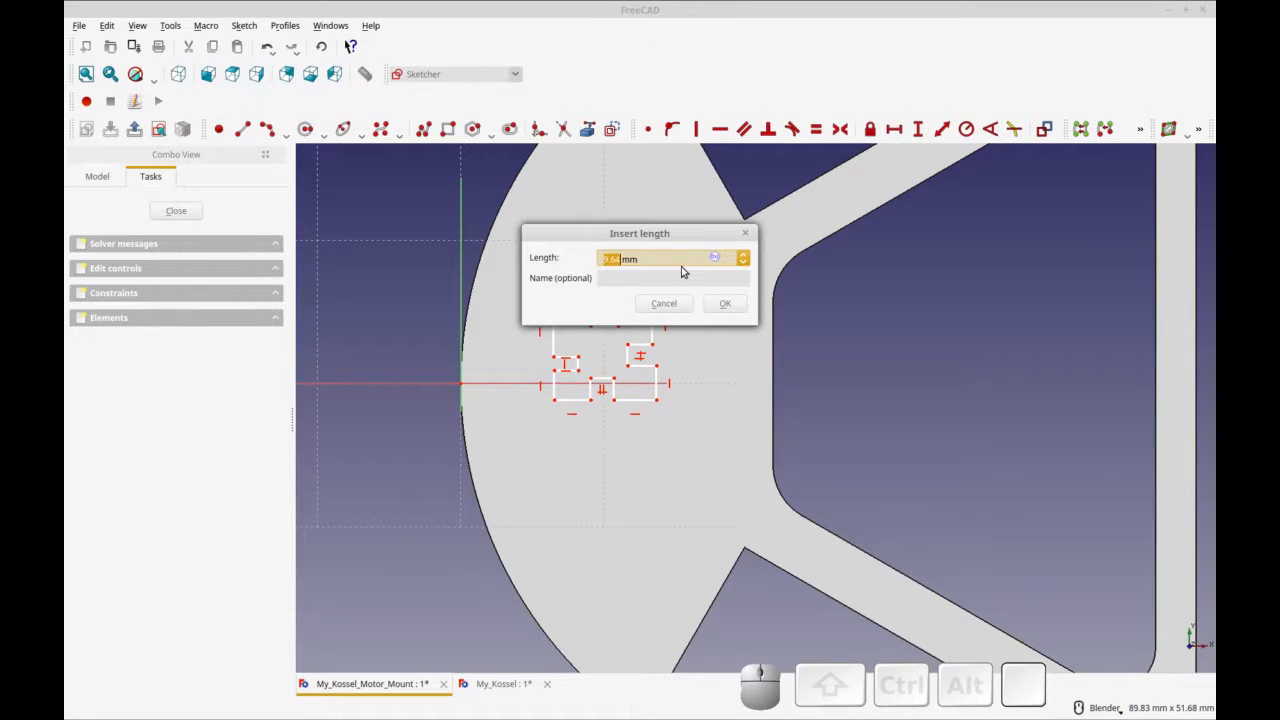
{"action": "type", "text": "20.25"}
{"action": "left_click", "coordinate": [726, 305]}
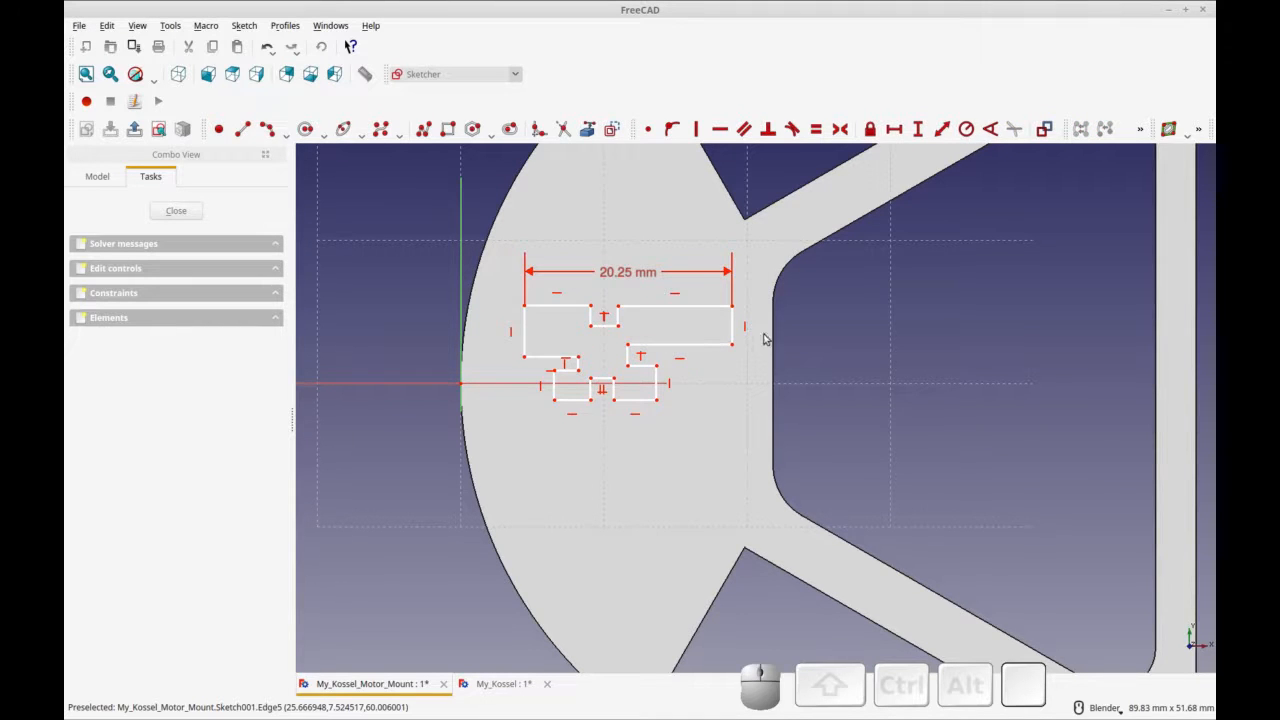
Step: Constrain the vertical distance between the profile's upper-right and lower-right outer corners to 20.25 mm
{"action": "left_click", "coordinate": [733, 307]}
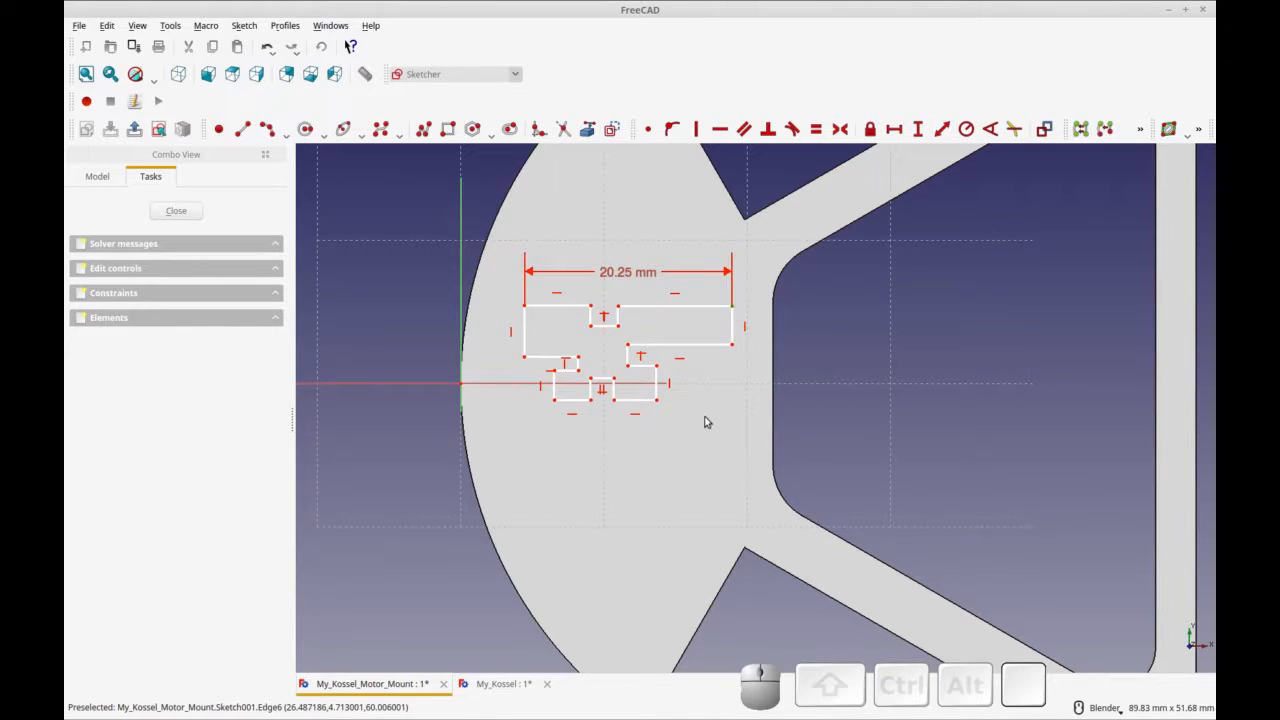
{"action": "left_click", "coordinate": [656, 400]}
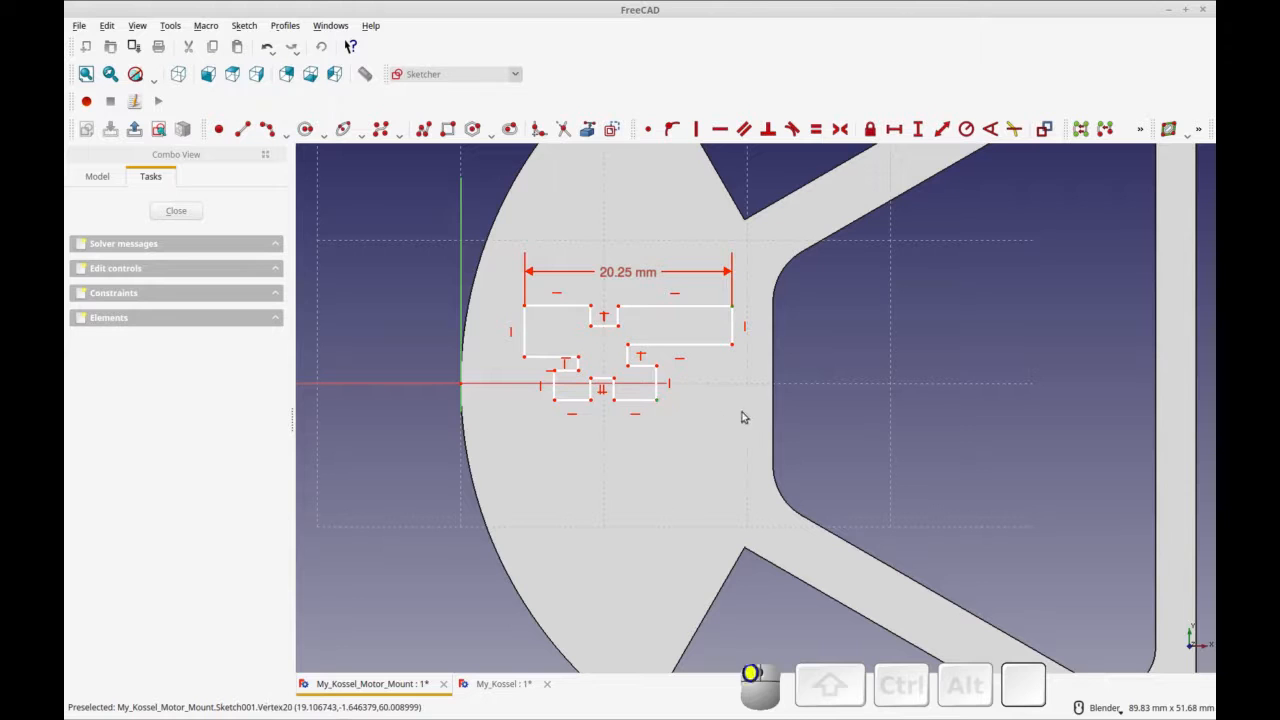
{"action": "left_click", "coordinate": [917, 130]}
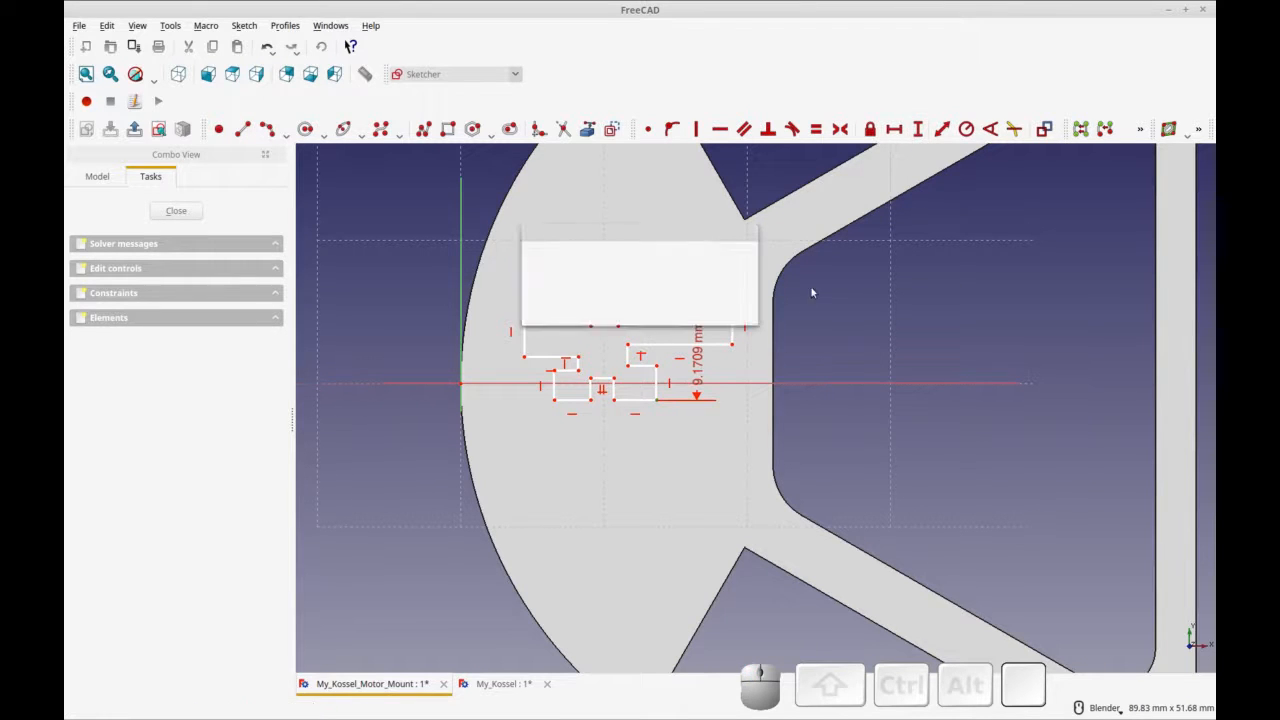
{"action": "type", "text": "20.25"}
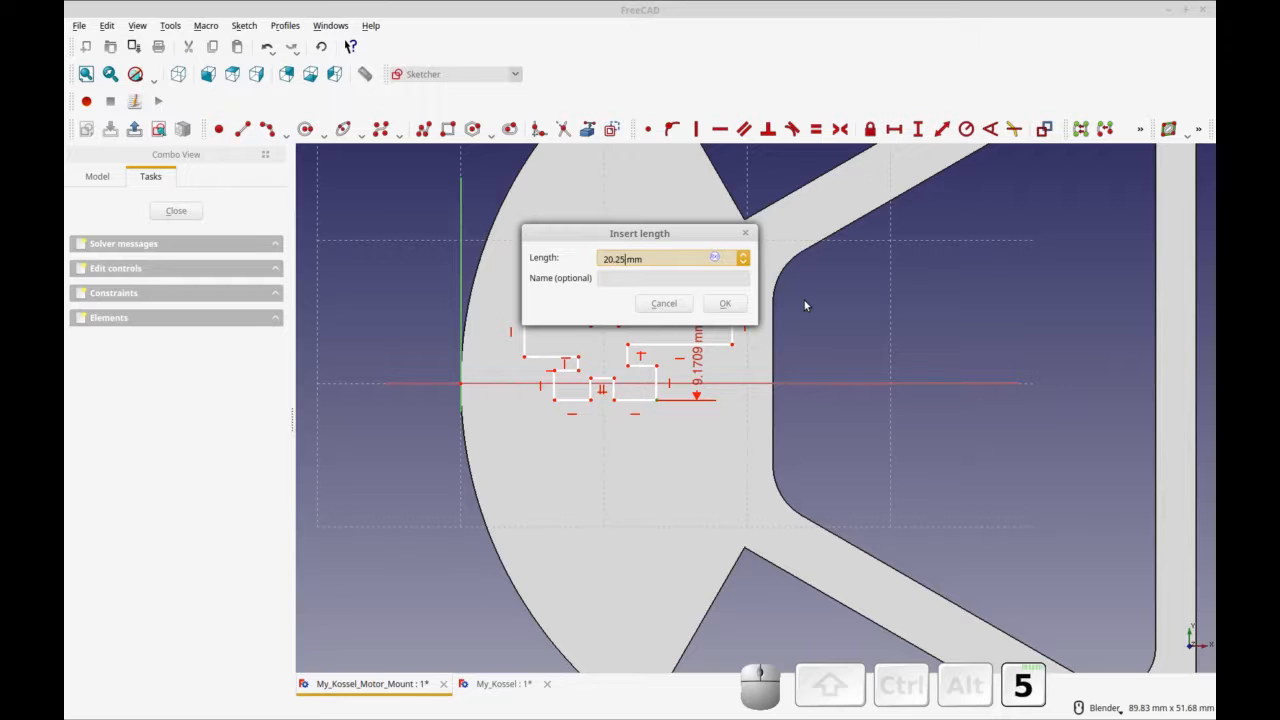
{"action": "left_click", "coordinate": [733, 302]}
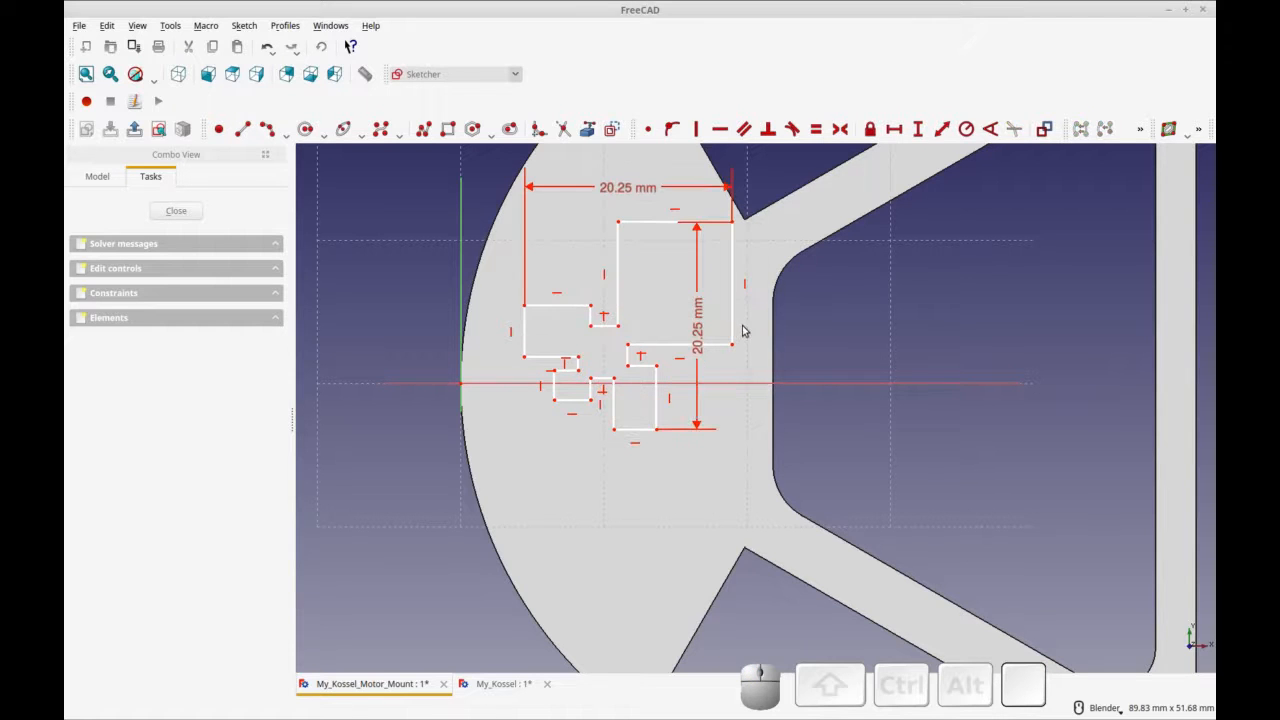
Step: Pull the profile's upper-left edge upward and its lower-left and lower-right corners outward to roughly restore the square outline
{"action": "left_click_drag", "start_coordinate": [557, 305], "coordinate": [558, 240]}
{"action": "left_click_drag", "start_coordinate": [565, 402], "coordinate": [530, 410]}
{"action": "left_click_drag", "start_coordinate": [657, 403], "coordinate": [700, 410]}
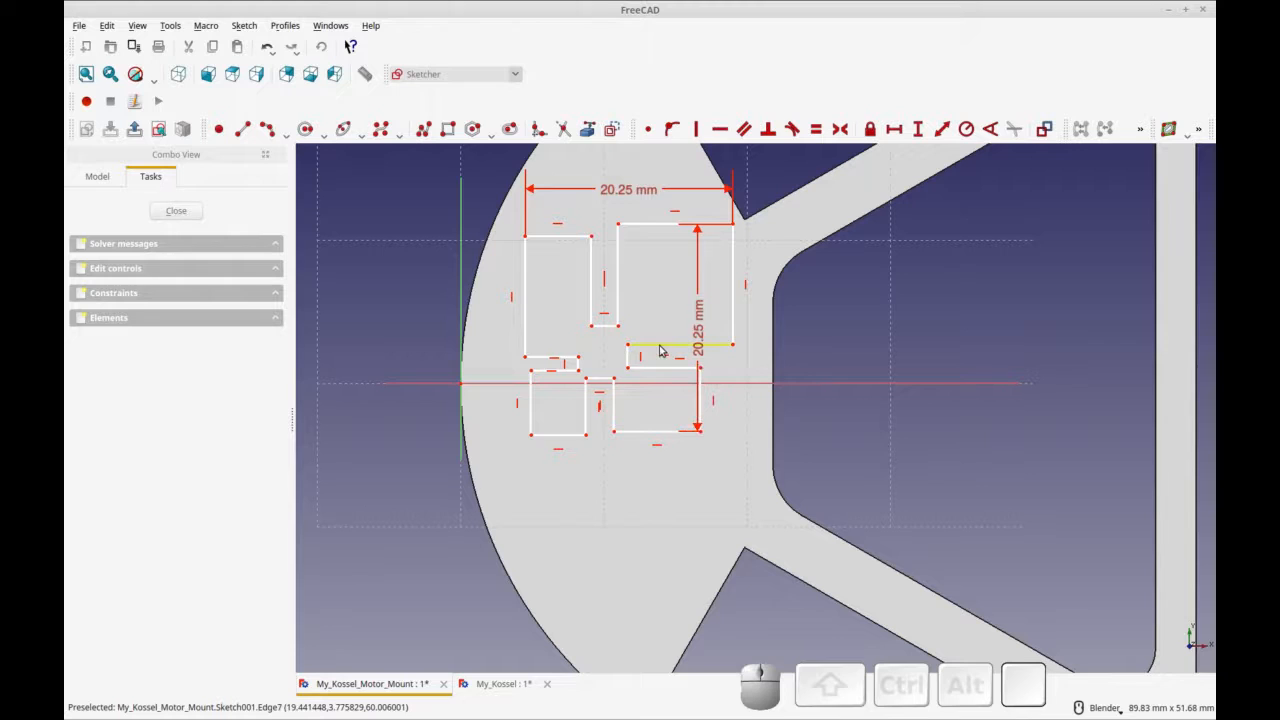
Step: Set the right notch's depth to 3 mm with a horizontal distance constraint on its lower edge
{"action": "left_click", "coordinate": [664, 368]}
{"action": "left_click", "coordinate": [894, 129]}
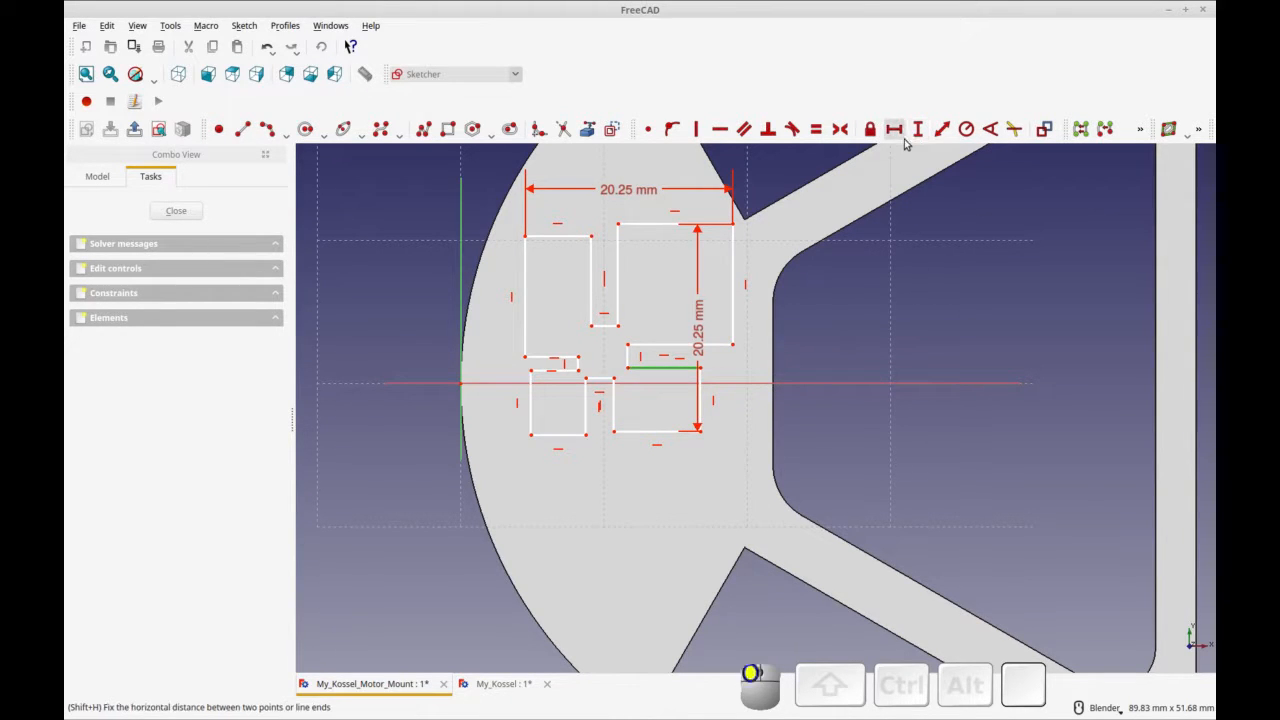
{"action": "type", "text": "3"}
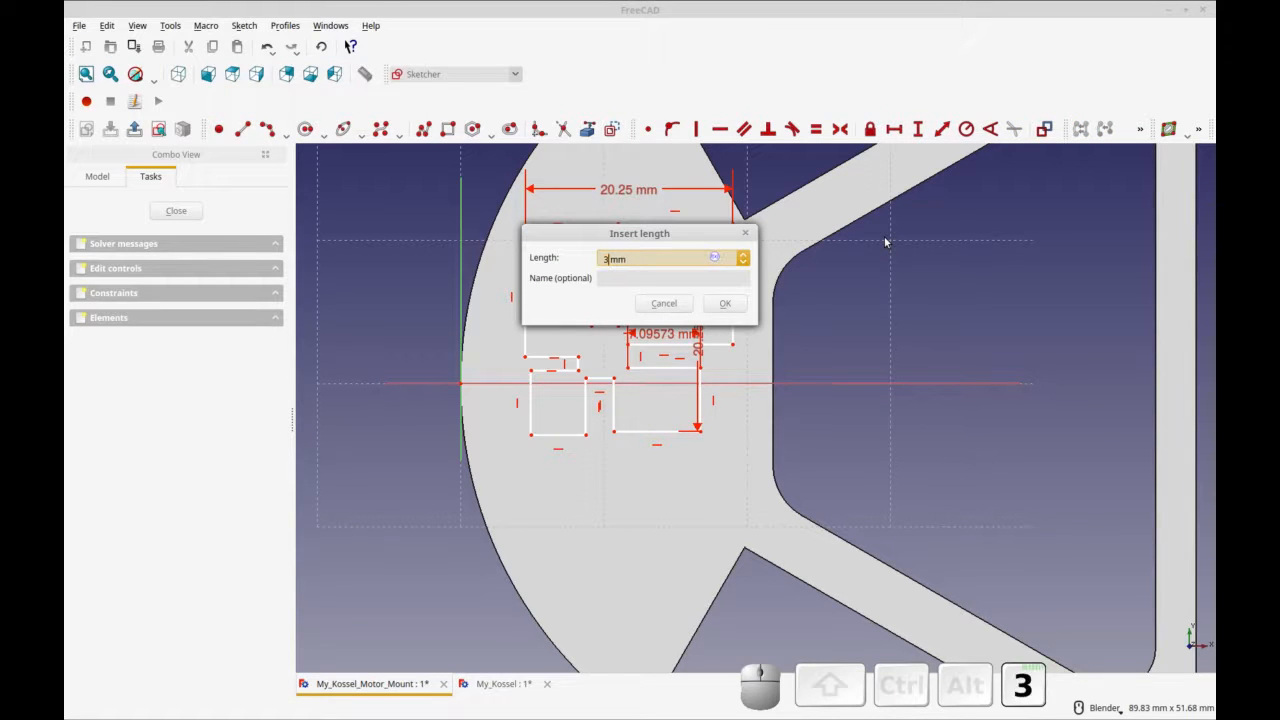
{"action": "left_click", "coordinate": [725, 303]}
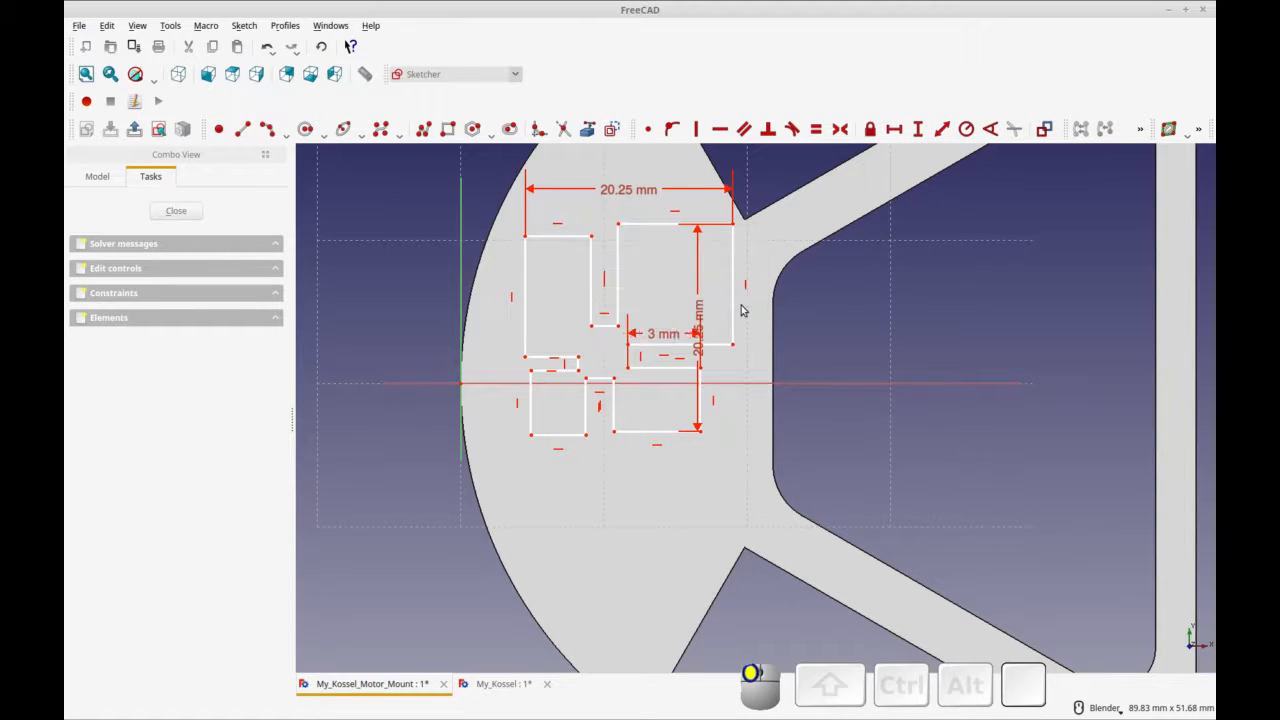
Step: Move the lower-right part of the profile outward and shift the upper and lower notches toward the middle of their sides
{"action": "mouse_move", "coordinate": [671, 408]}
{"action": "left_mouse_down"}
{"action": "mouse_move", "coordinate": [716, 398]}
{"action": "mouse_move", "coordinate": [731, 415]}
{"action": "left_mouse_up"}
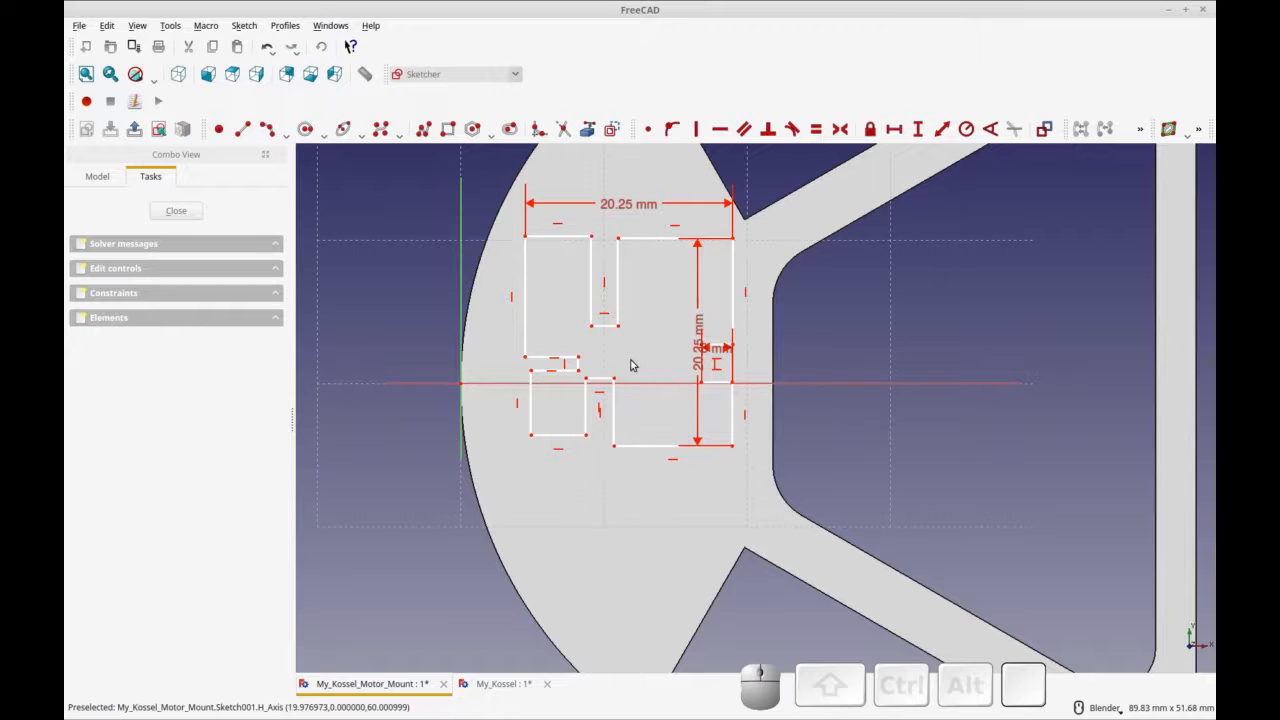
{"action": "left_click_drag", "start_coordinate": [612, 323], "coordinate": [640, 289]}
{"action": "mouse_move", "coordinate": [609, 374]}
{"action": "left_mouse_down"}
{"action": "mouse_move", "coordinate": [663, 380]}
{"action": "mouse_move", "coordinate": [648, 390]}
{"action": "left_mouse_up"}
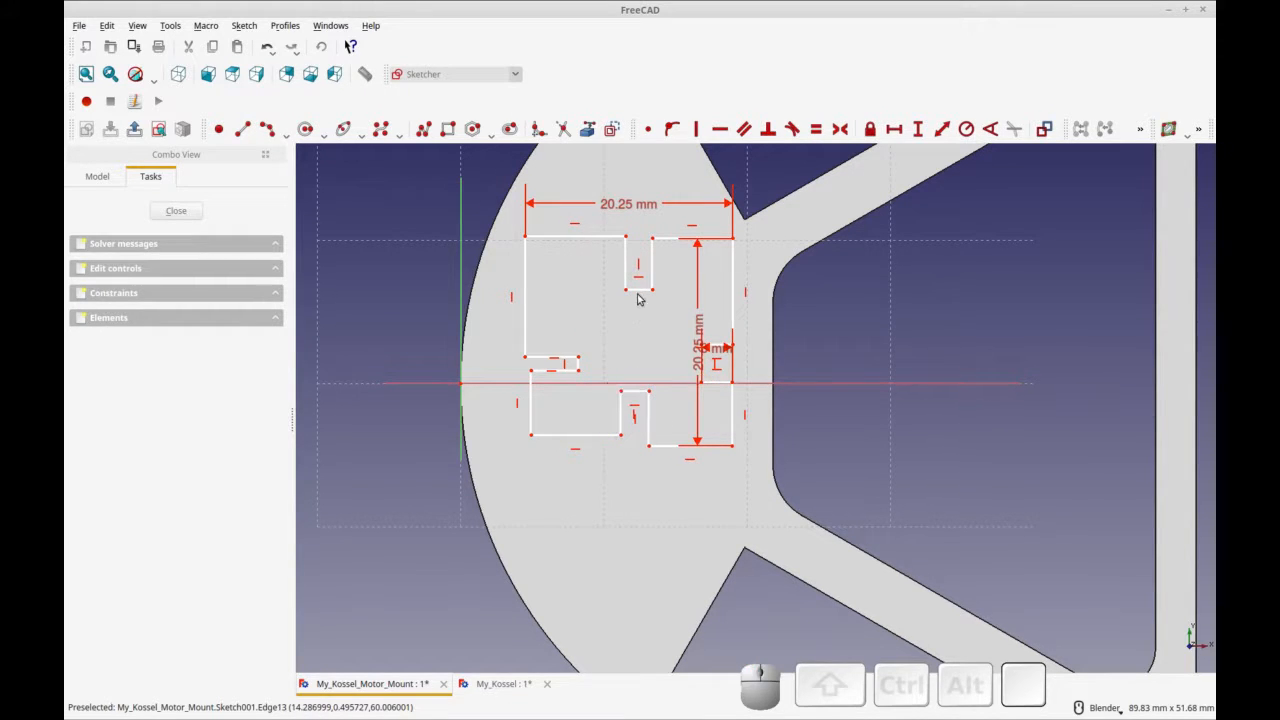
Step: Set the upper notch's width to 5 mm with a horizontal distance constraint on its inner edge
{"action": "left_click", "coordinate": [643, 290]}
{"action": "left_click", "coordinate": [894, 129]}
{"action": "type", "text": "5"}
{"action": "left_click", "coordinate": [725, 303]}
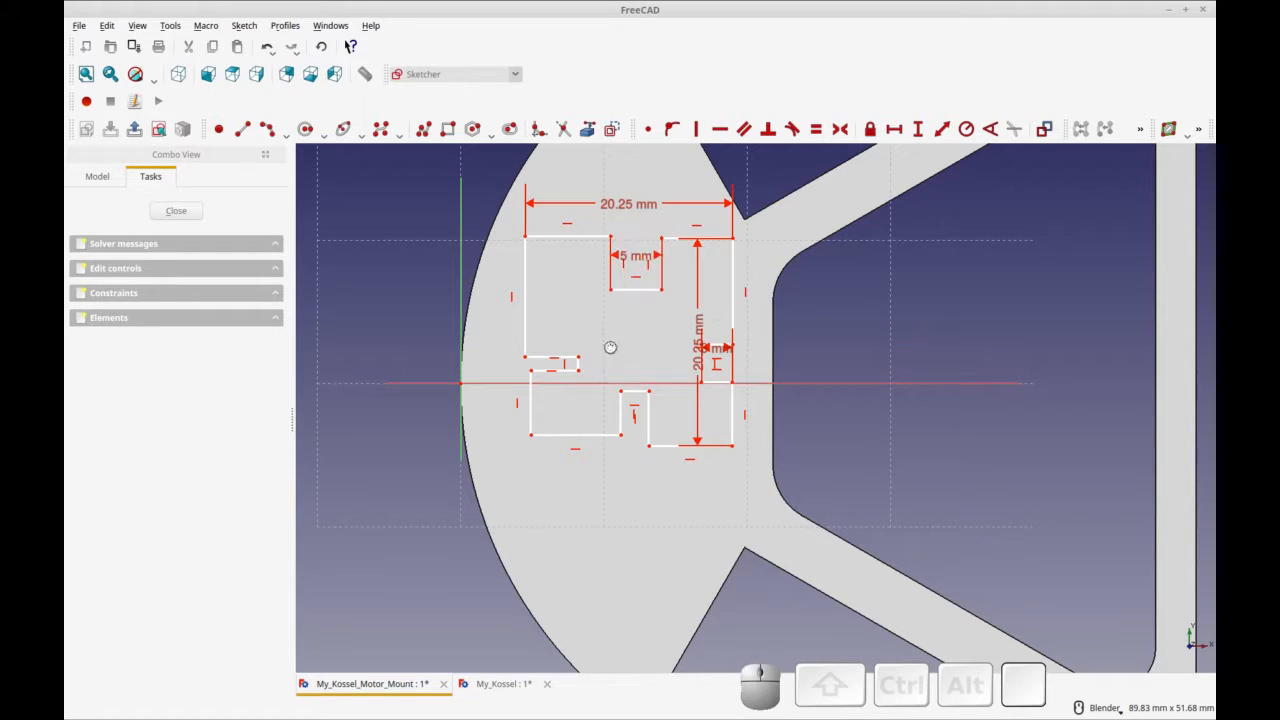
Step: Reposition the 5 mm, 3 mm and vertical 20.25 mm dimension labels clear of the profile's lines
{"action": "left_click_drag", "start_coordinate": [637, 270], "coordinate": [634, 308]}
{"action": "left_click_drag", "start_coordinate": [697, 360], "coordinate": [682, 406]}
{"action": "left_click_drag", "start_coordinate": [634, 308], "coordinate": [590, 309]}
{"action": "key", "text": "ctrl+r"}
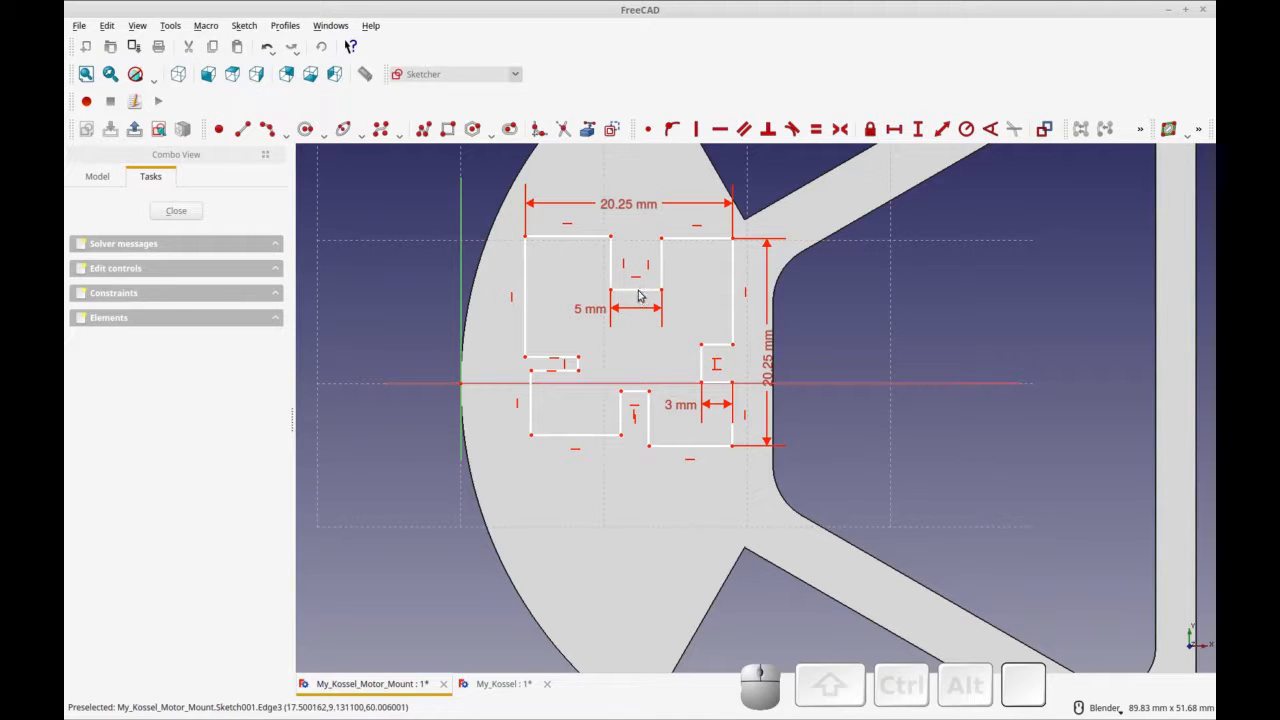
Step: Constrain the eight outer edge segments on either side of the four notches to equal length
{"action": "left_click", "coordinate": [572, 239]}
{"action": "left_click", "coordinate": [703, 244]}
{"action": "left_click", "coordinate": [735, 269]}
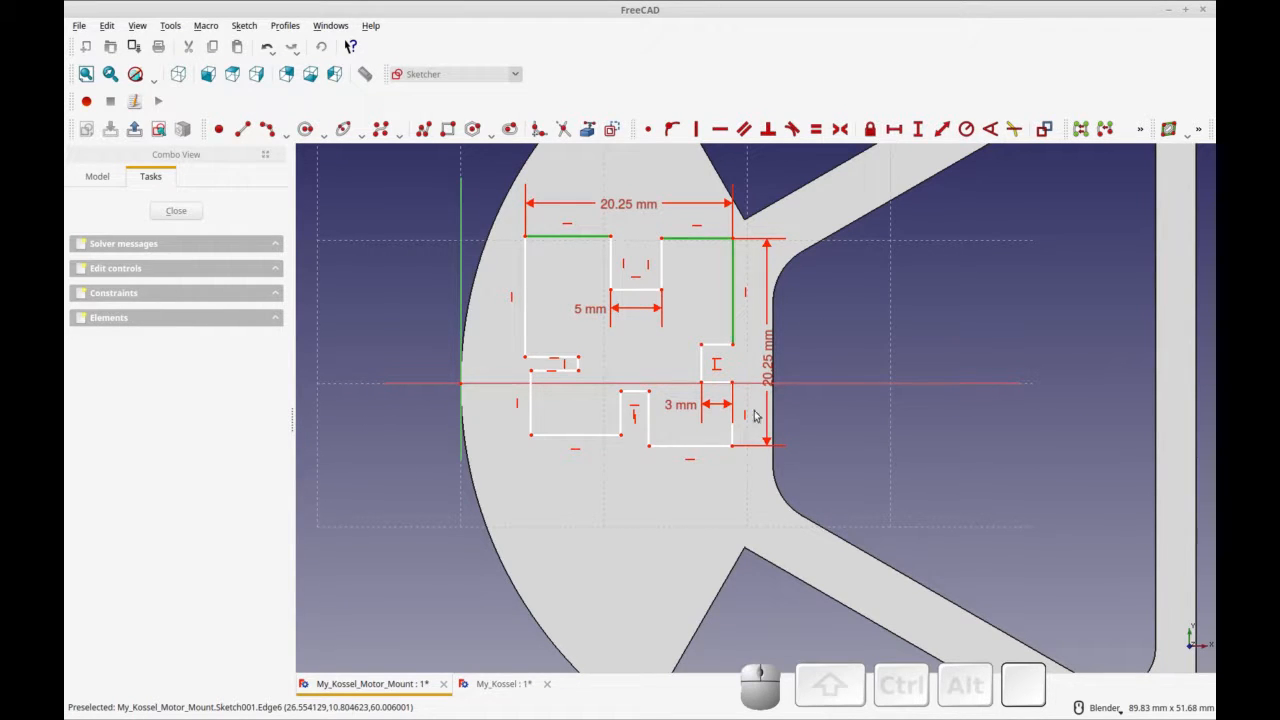
{"action": "left_click", "coordinate": [733, 428]}
{"action": "left_click", "coordinate": [713, 449]}
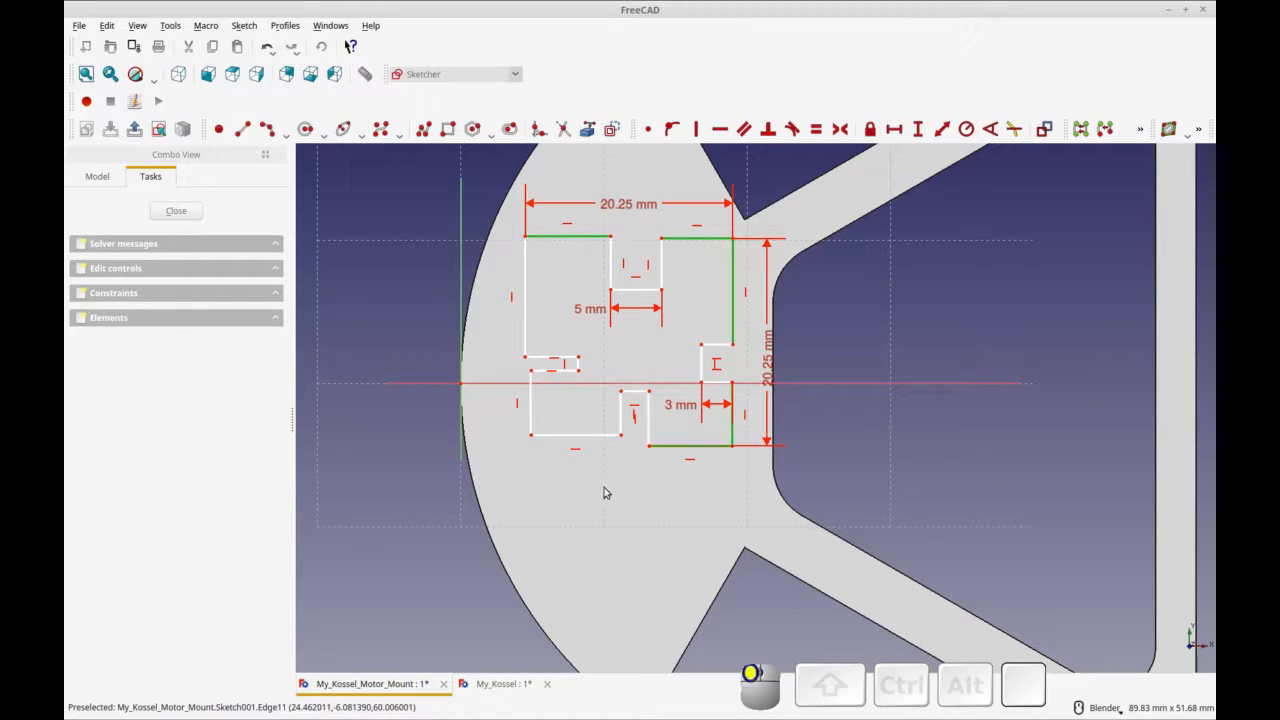
{"action": "left_click", "coordinate": [558, 435]}
{"action": "left_click", "coordinate": [531, 425]}
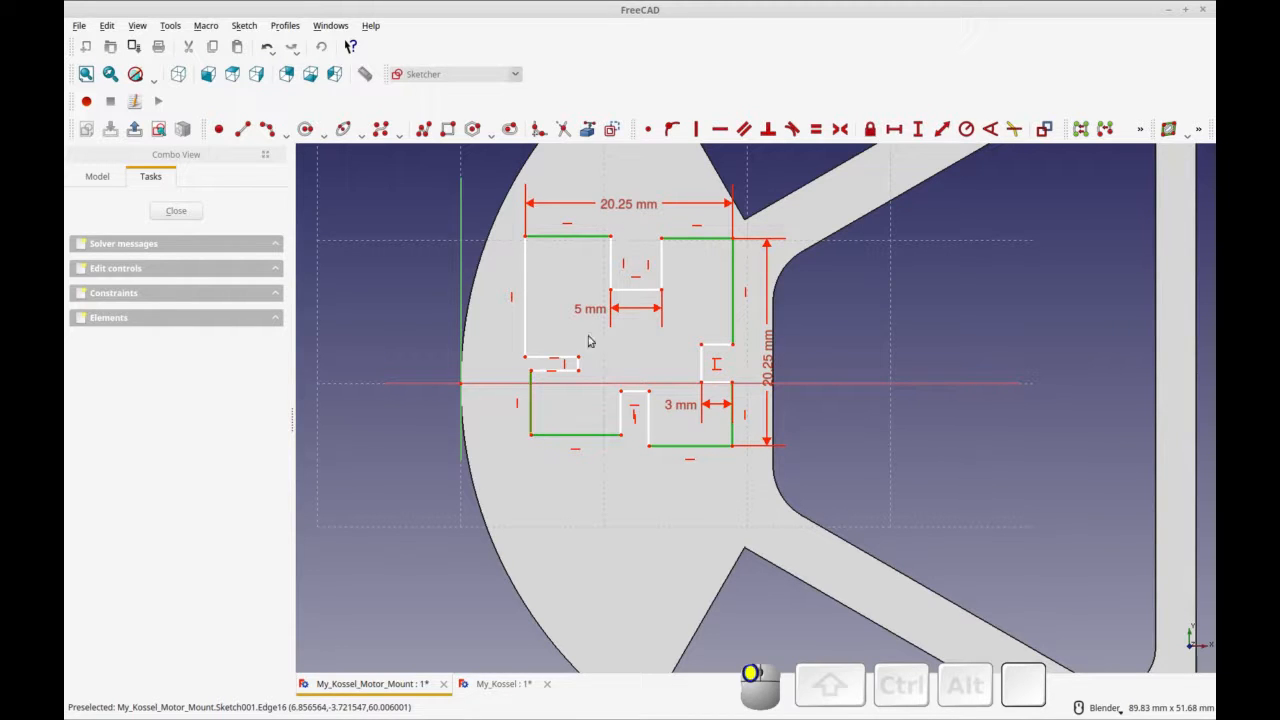
{"action": "left_click", "coordinate": [528, 322]}
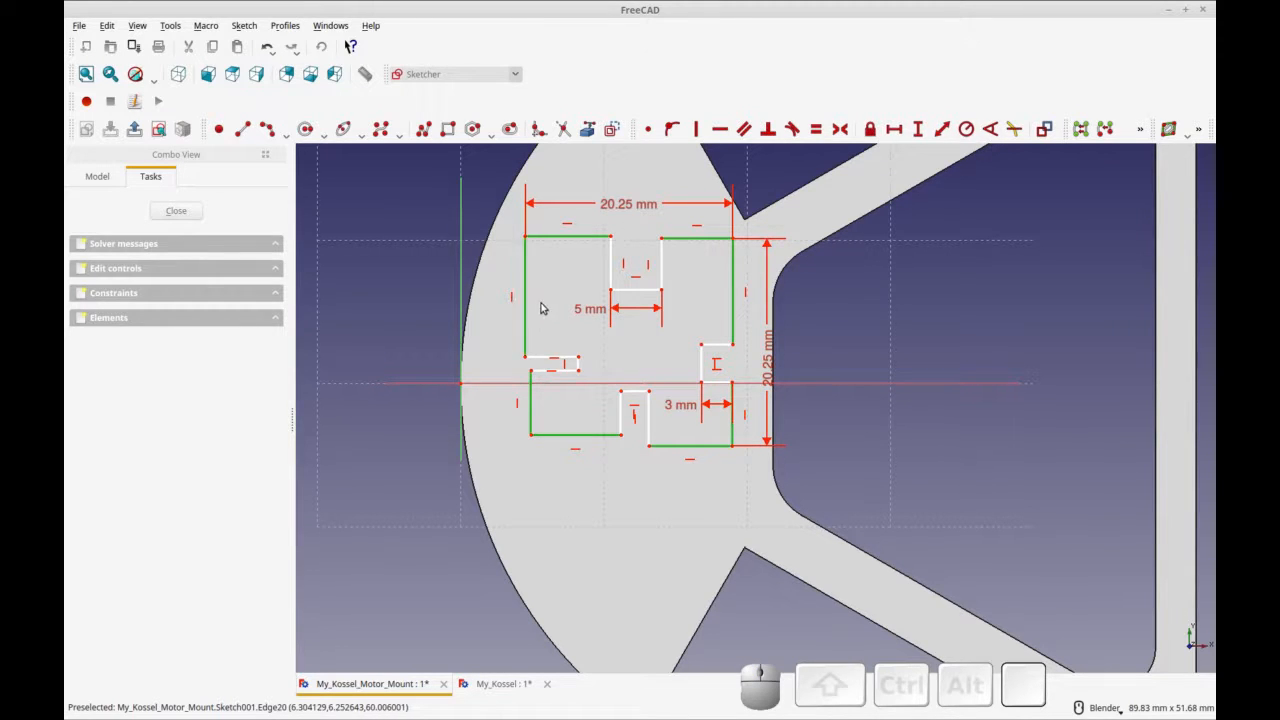
{"action": "left_click", "coordinate": [816, 130]}
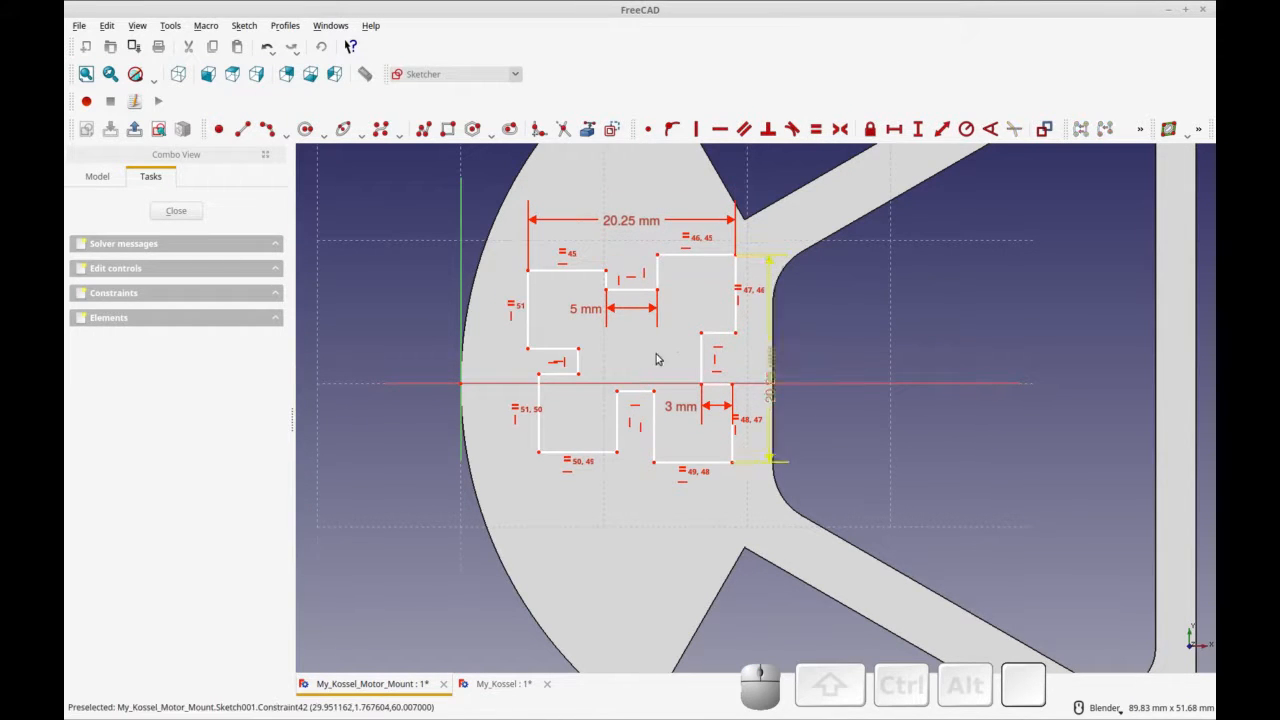
Step: Level the upper-left edge roughly with the upper-right one and constrain all eight notch side edges to equal length
{"action": "left_click_drag", "start_coordinate": [587, 276], "coordinate": [590, 260]}
{"action": "left_click", "coordinate": [609, 272]}
{"action": "left_click", "coordinate": [660, 279]}
{"action": "left_click", "coordinate": [724, 334]}
{"action": "left_click", "coordinate": [720, 385]}
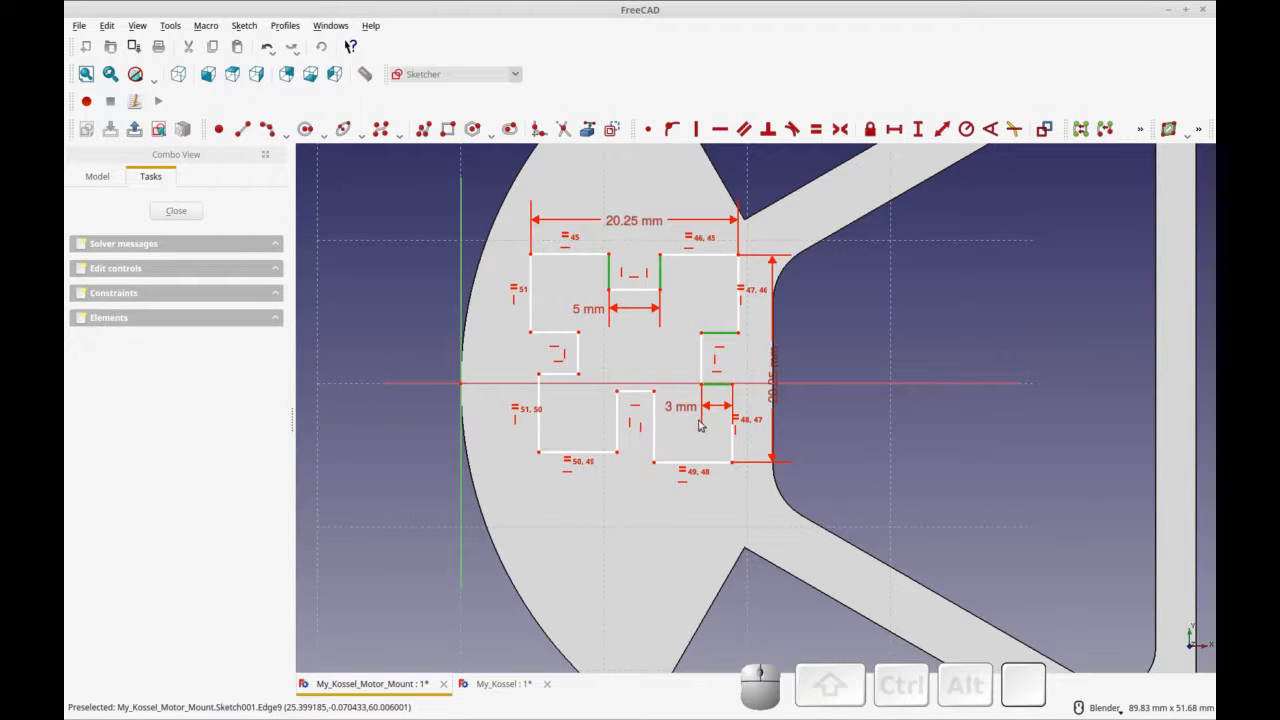
{"action": "left_click", "coordinate": [653, 440]}
{"action": "left_click", "coordinate": [617, 425]}
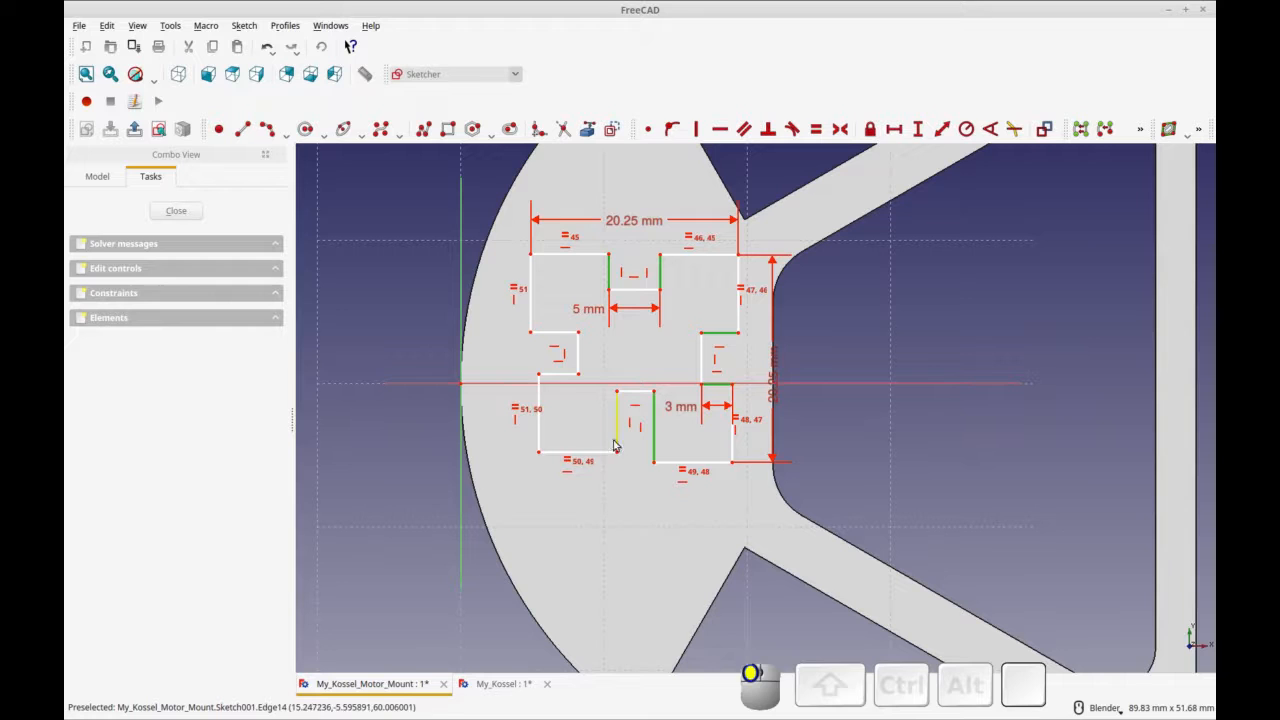
{"action": "left_click", "coordinate": [560, 374]}
{"action": "left_click", "coordinate": [558, 332]}
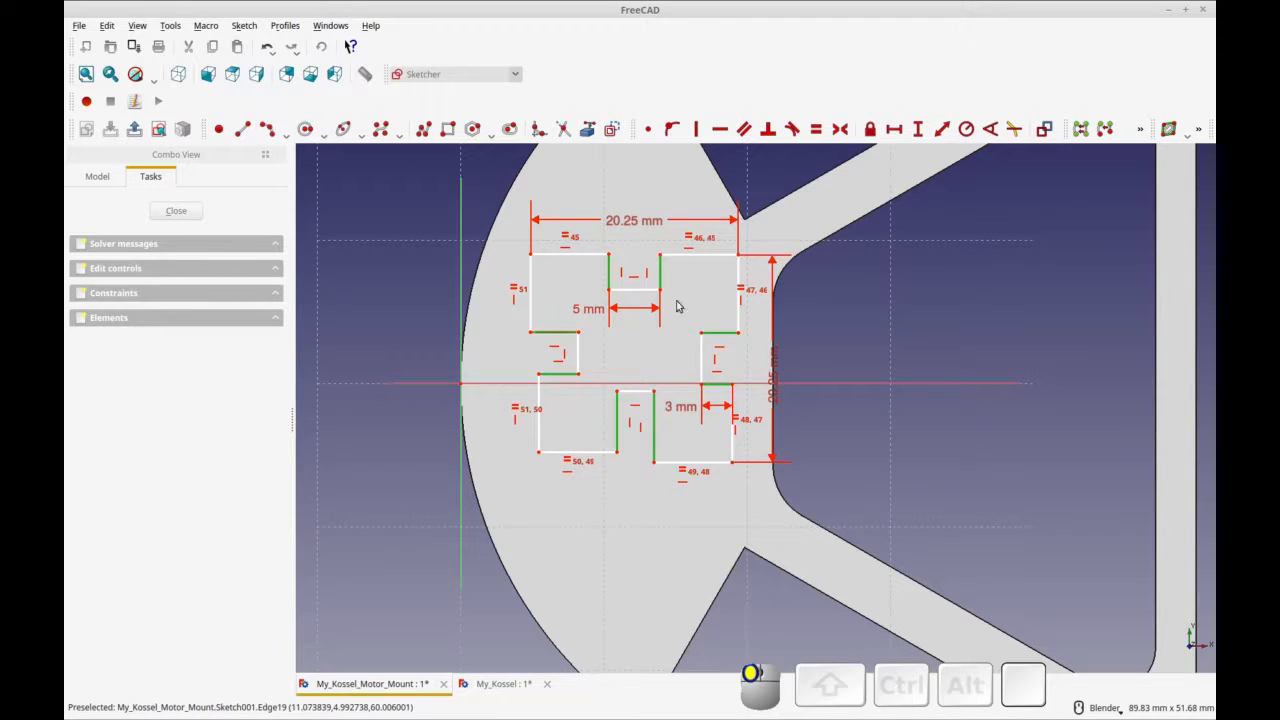
{"action": "left_click", "coordinate": [816, 129]}
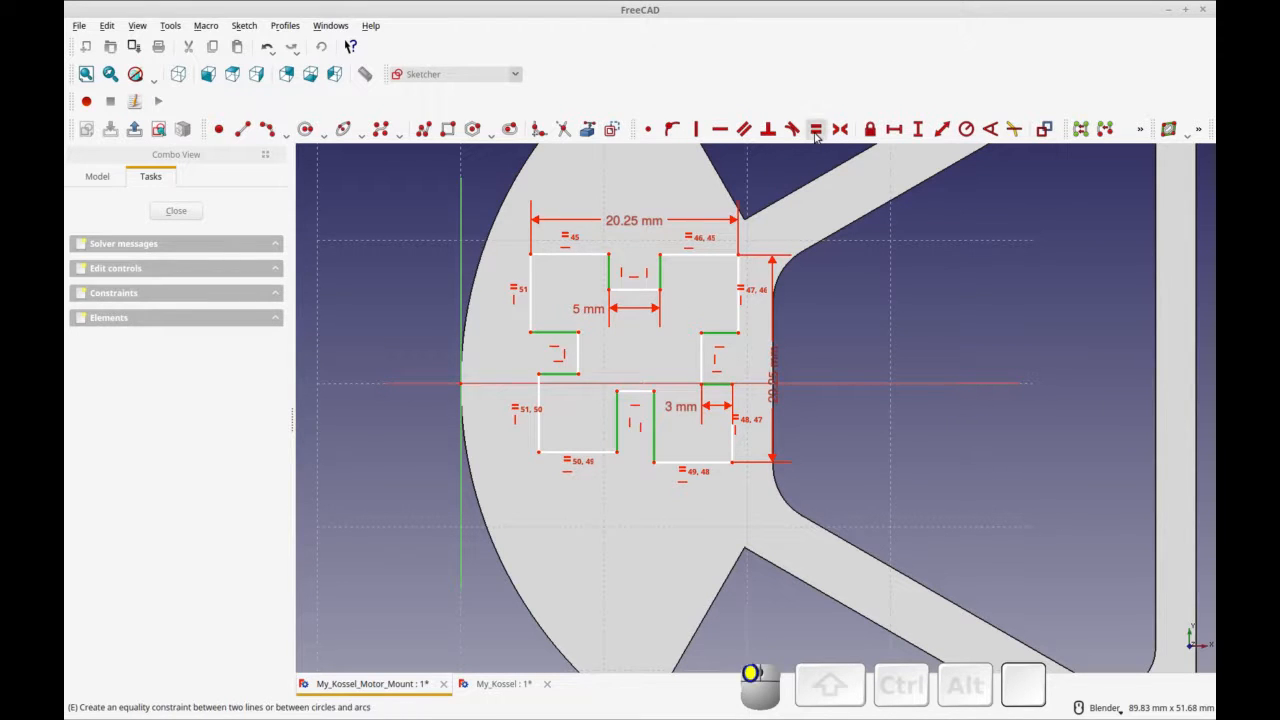
Step: Constrain the inner edges of all four notches to equal length
{"action": "left_click", "coordinate": [569, 352]}
{"action": "left_click", "coordinate": [655, 281]}
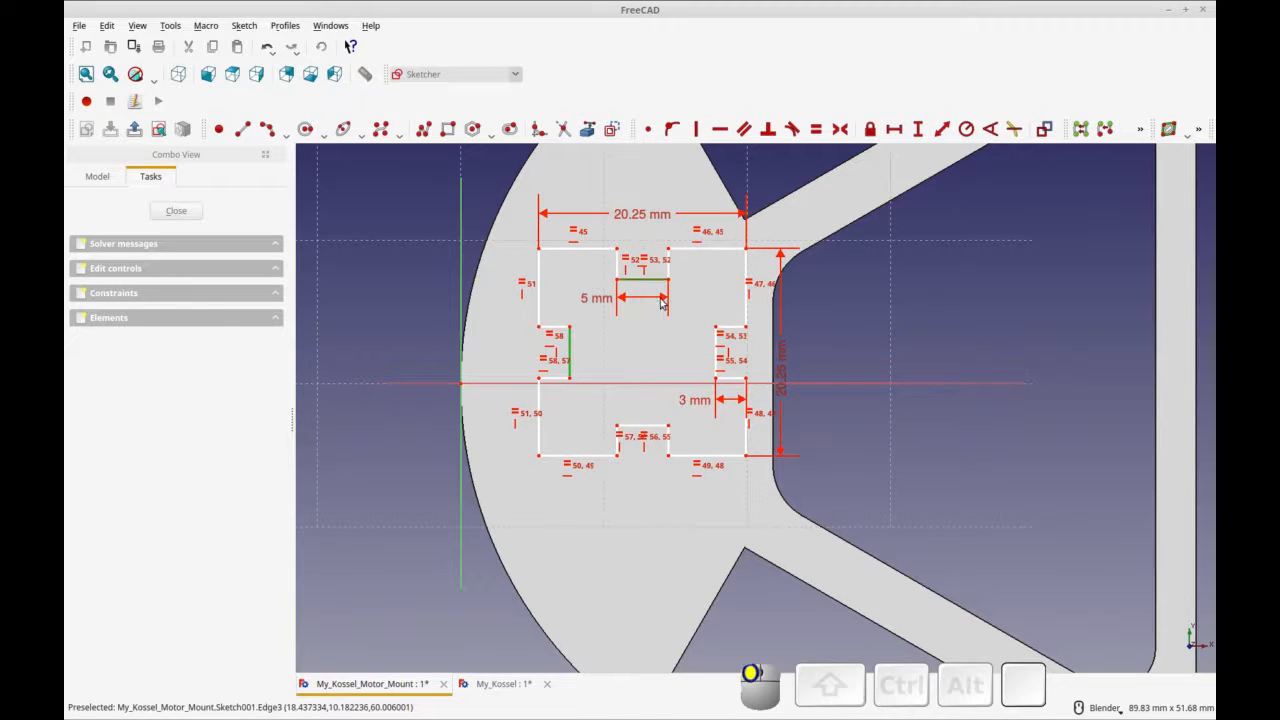
{"action": "left_click", "coordinate": [720, 356]}
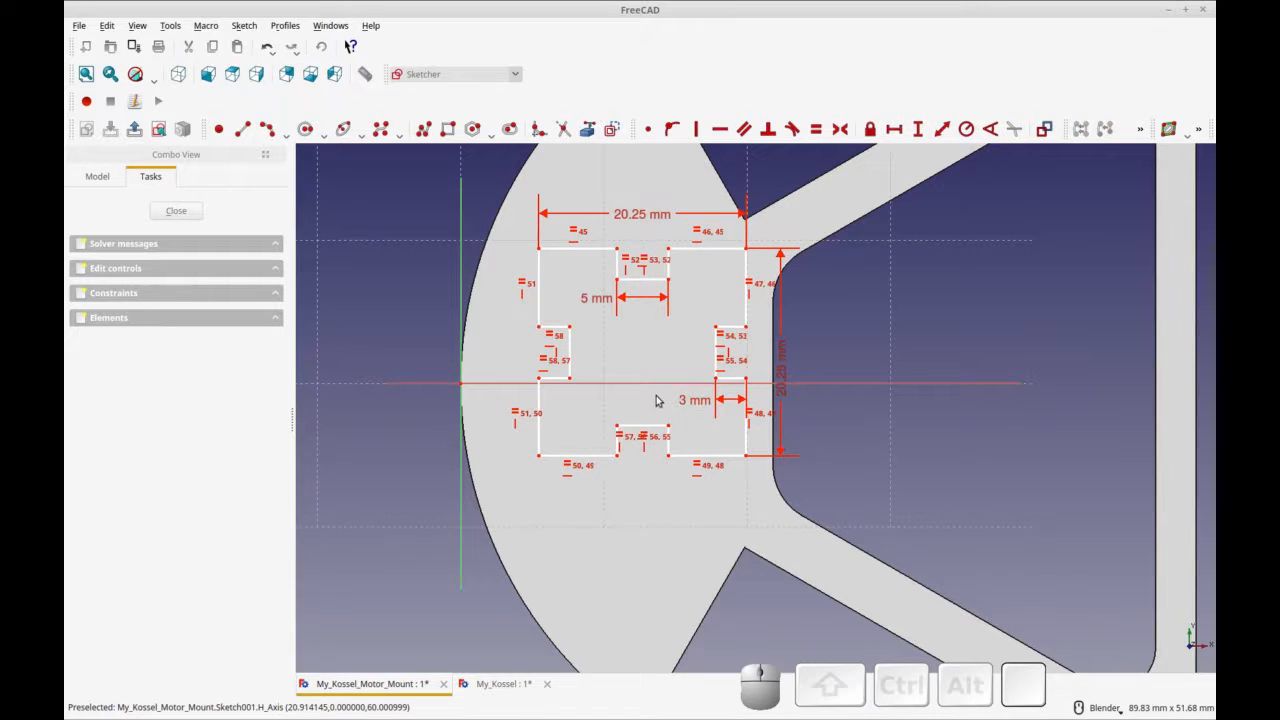
{"action": "left_click", "coordinate": [570, 352]}
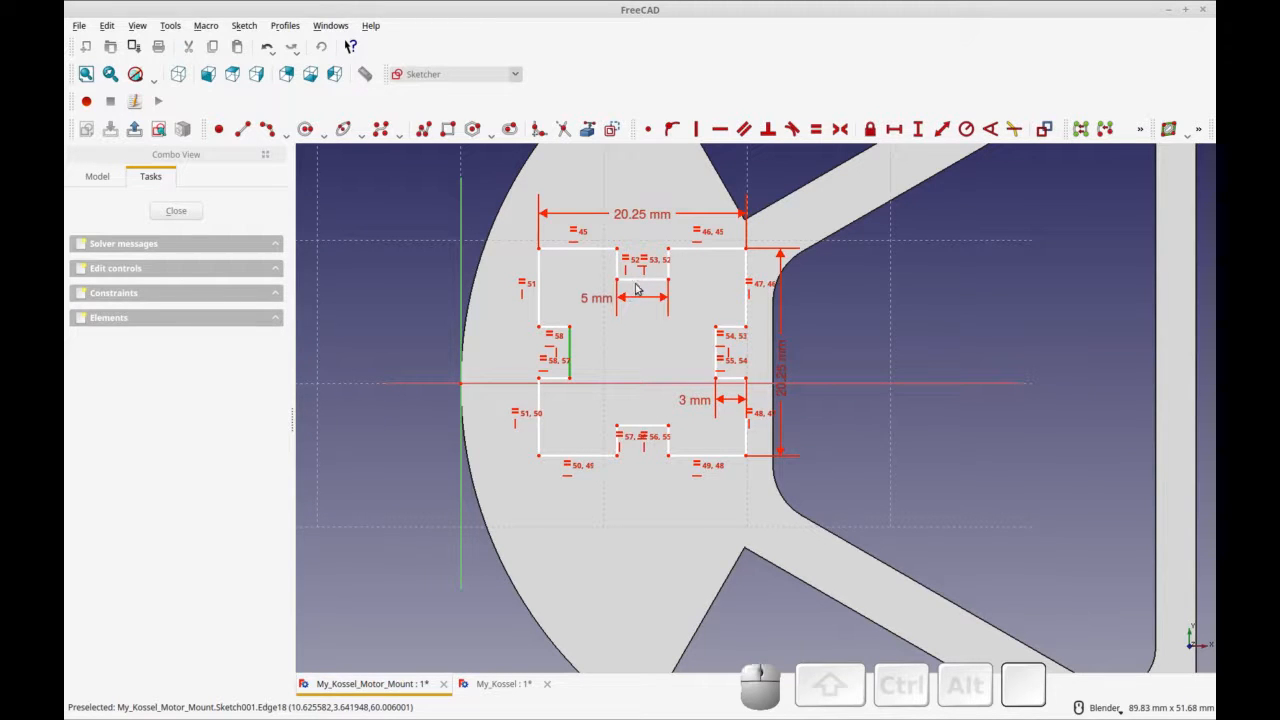
{"action": "left_click", "coordinate": [636, 284]}
{"action": "left_click", "coordinate": [716, 350]}
{"action": "left_click", "coordinate": [661, 422]}
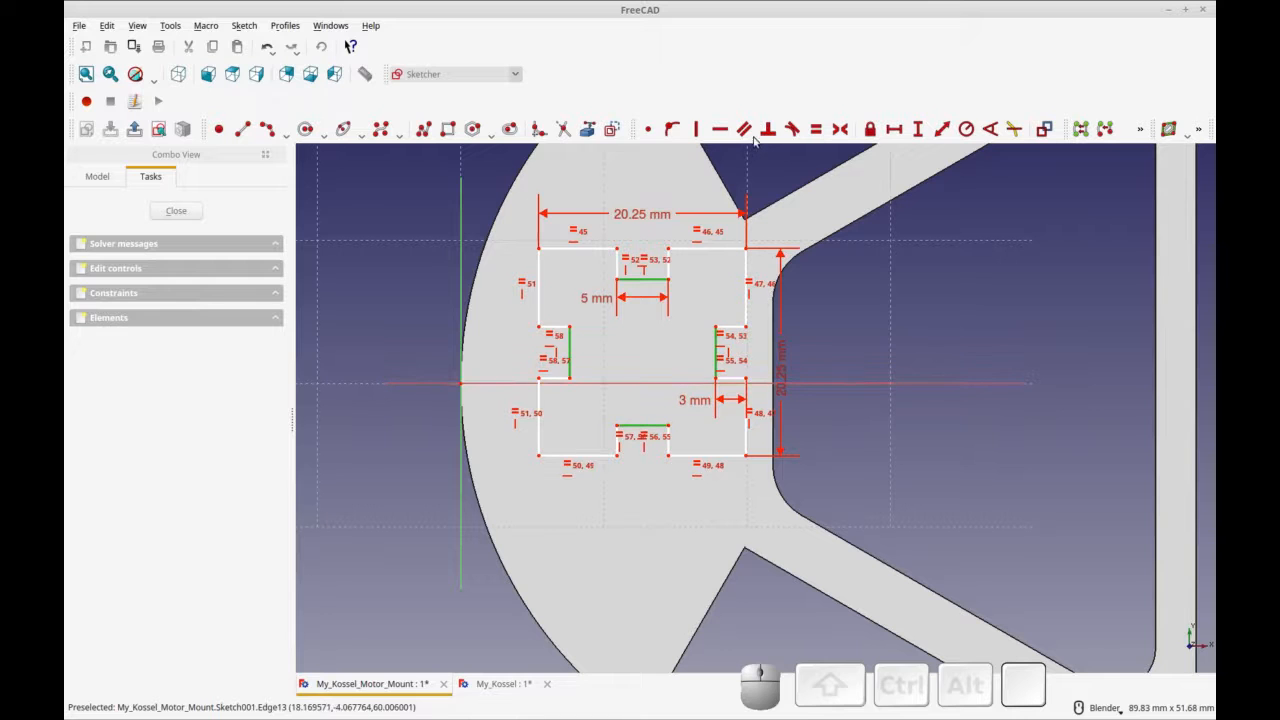
{"action": "left_click", "coordinate": [816, 129]}
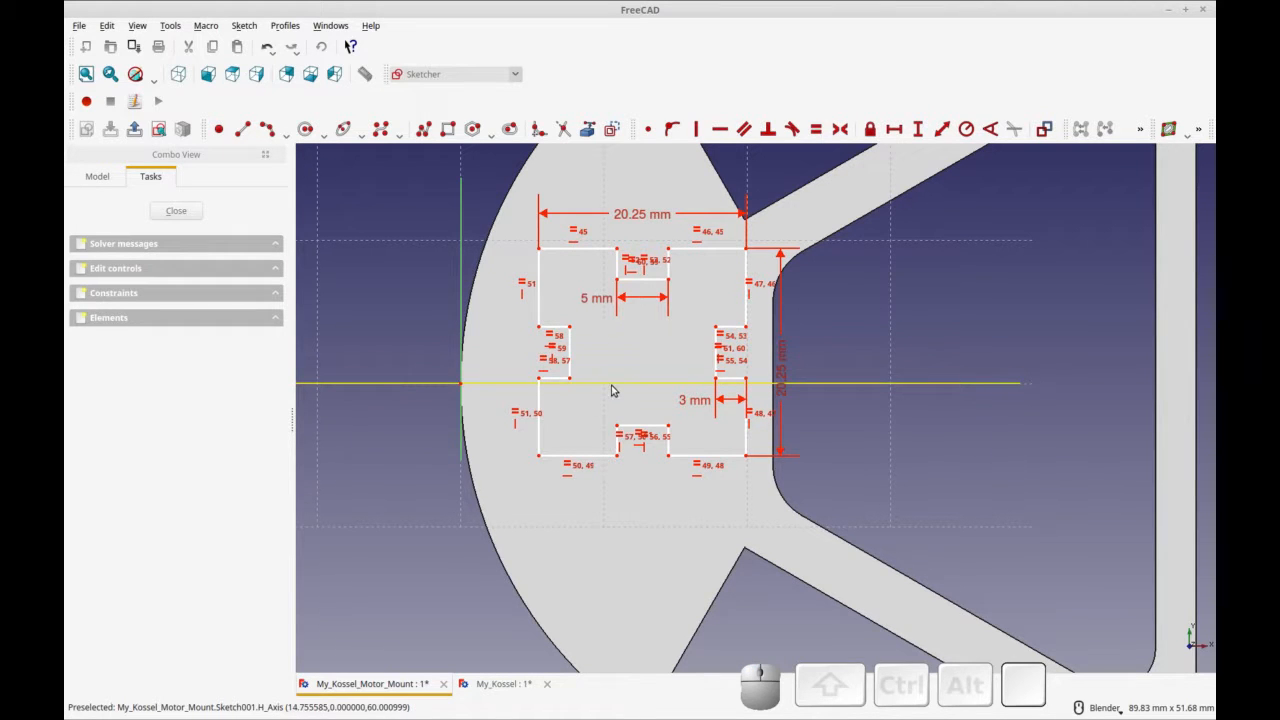
Step: Examine the solver messages and test the profile's remaining freedom by shifting its lower-left edge and corner
{"action": "mouse_move", "coordinate": [594, 458]}
{"action": "left_mouse_down"}
{"action": "mouse_move", "coordinate": [592, 477]}
{"action": "mouse_move", "coordinate": [598, 434]}
{"action": "left_mouse_up"}
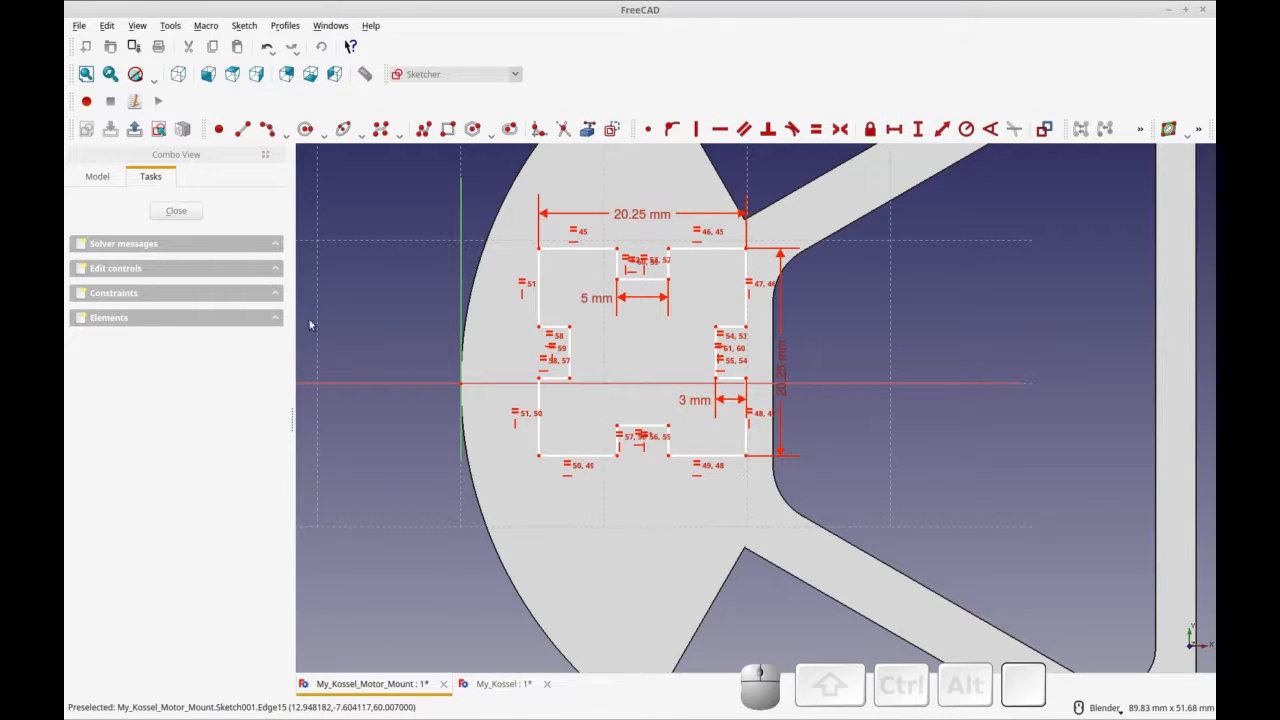
{"action": "left_click", "coordinate": [200, 243]}
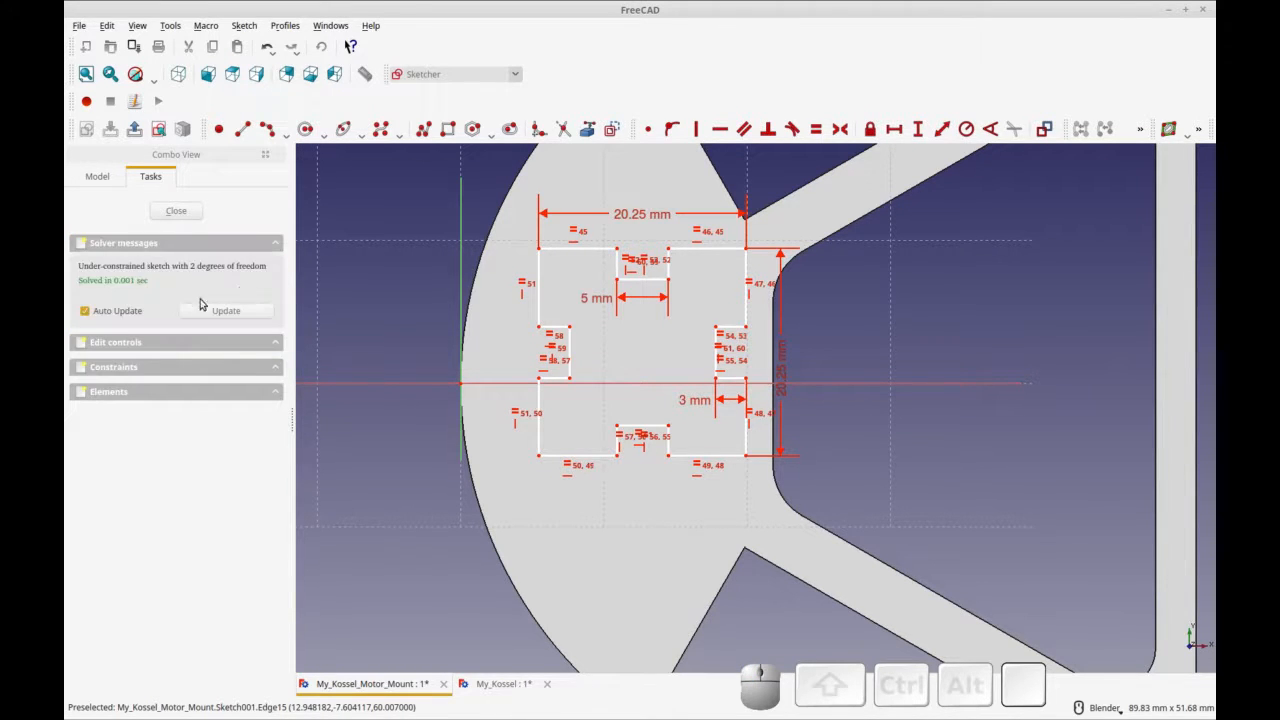
{"action": "left_click_drag", "start_coordinate": [539, 456], "coordinate": [648, 404]}
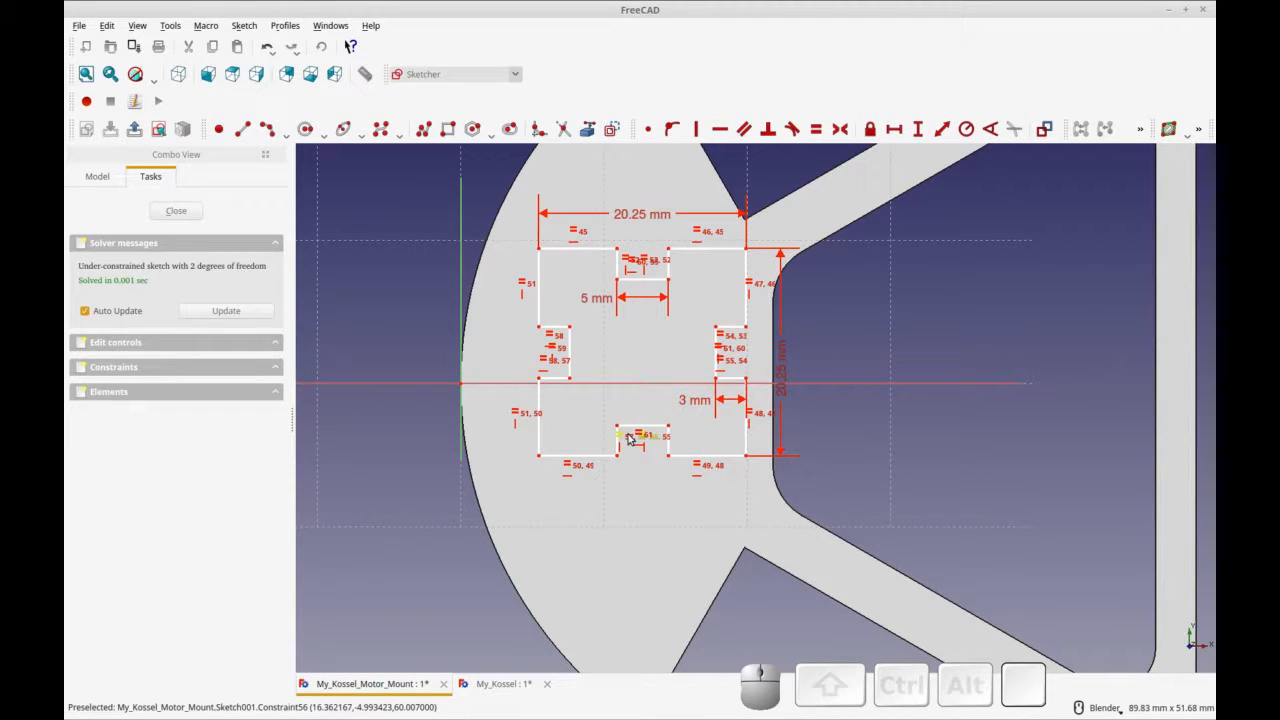
{"action": "key", "text": "ctrl+r"}
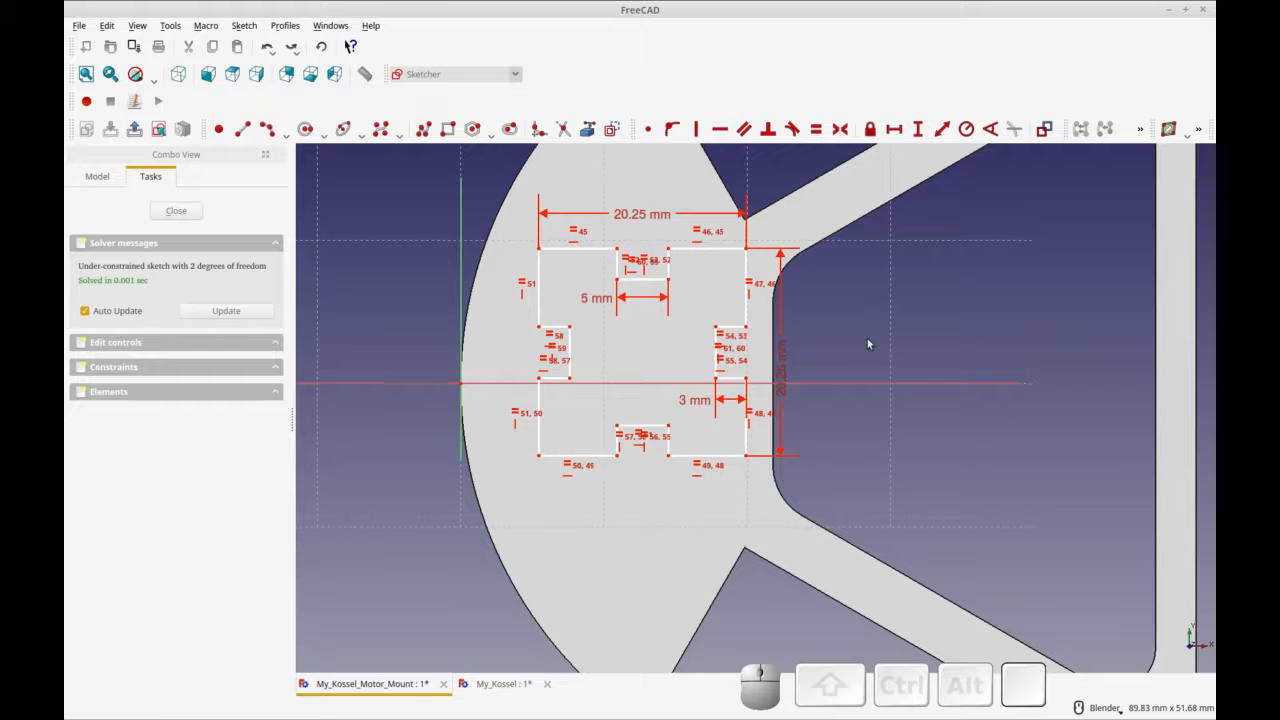
Step: Constrain the two outer corners of the profile's right notch symmetric about the horizontal axis
{"action": "left_click", "coordinate": [748, 329]}
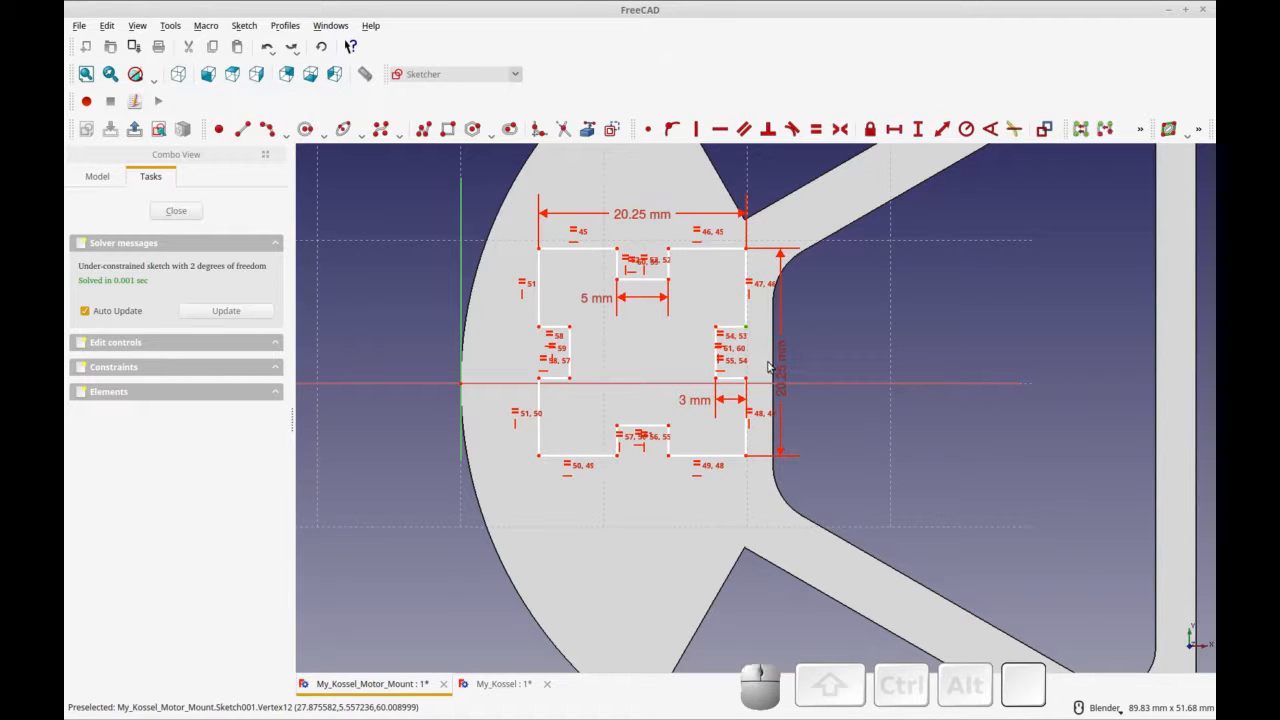
{"action": "left_click", "coordinate": [814, 383]}
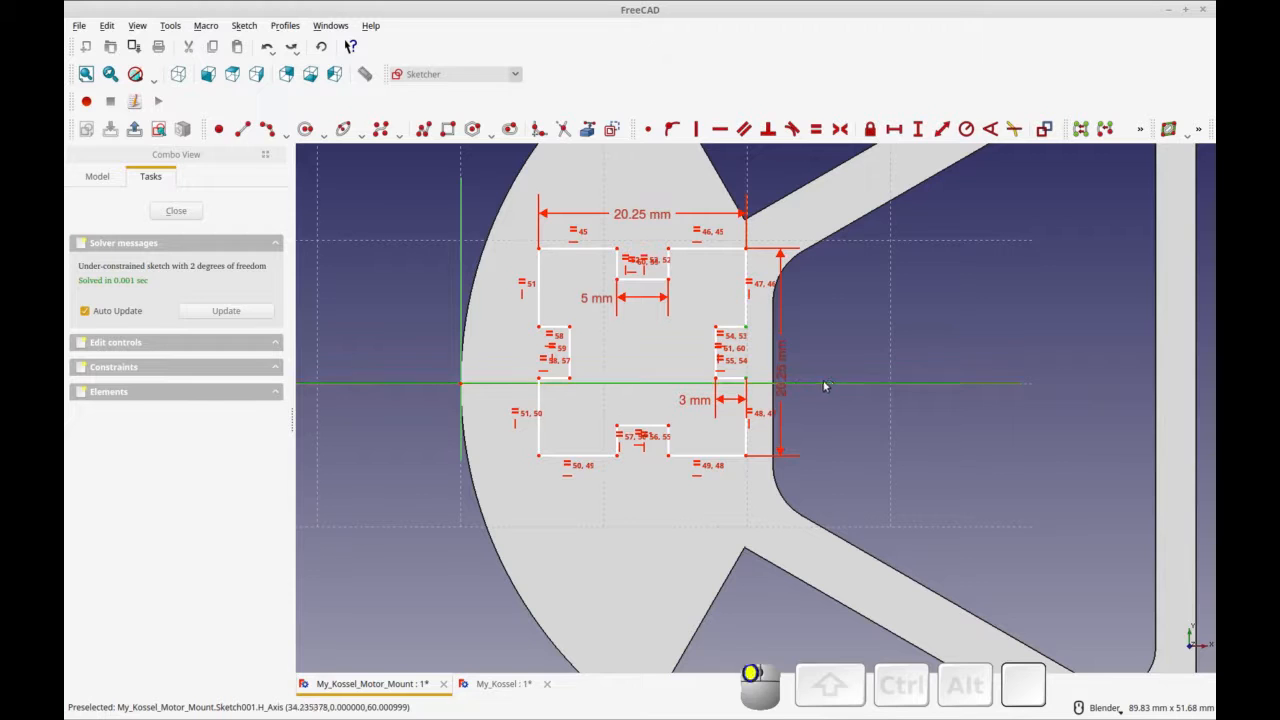
{"action": "left_click", "coordinate": [842, 131]}
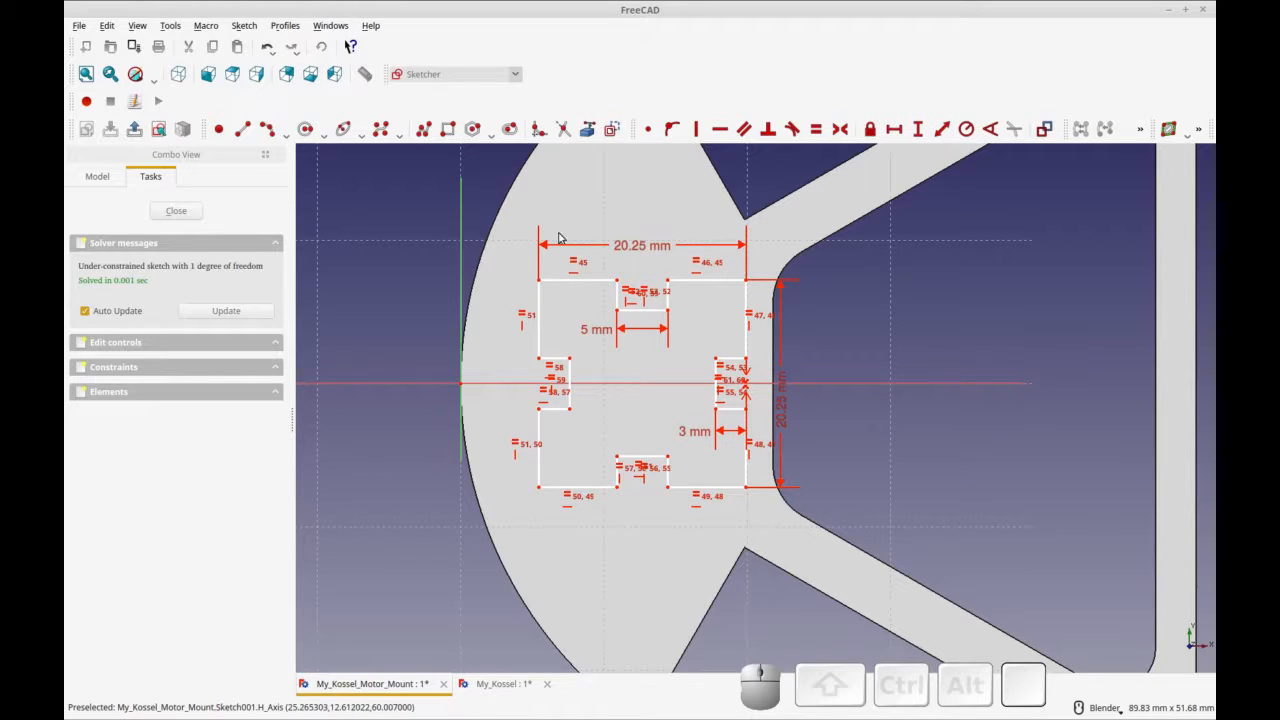
Step: Set the horizontal distance between the sketch origin and the left notch's upper outer corner to 6 mm
{"action": "left_click", "coordinate": [543, 366]}
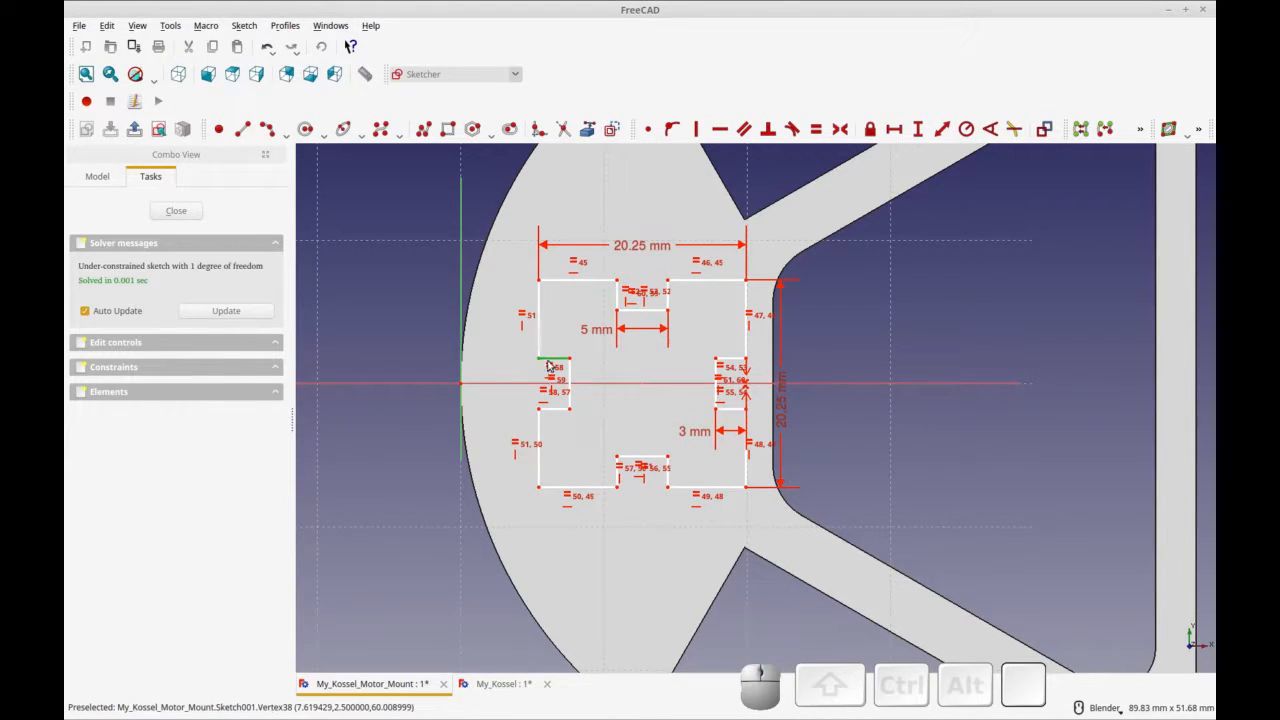
{"action": "left_click", "coordinate": [540, 361]}
{"action": "left_click", "coordinate": [526, 370]}
{"action": "left_click", "coordinate": [540, 365]}
{"action": "left_click", "coordinate": [460, 386]}
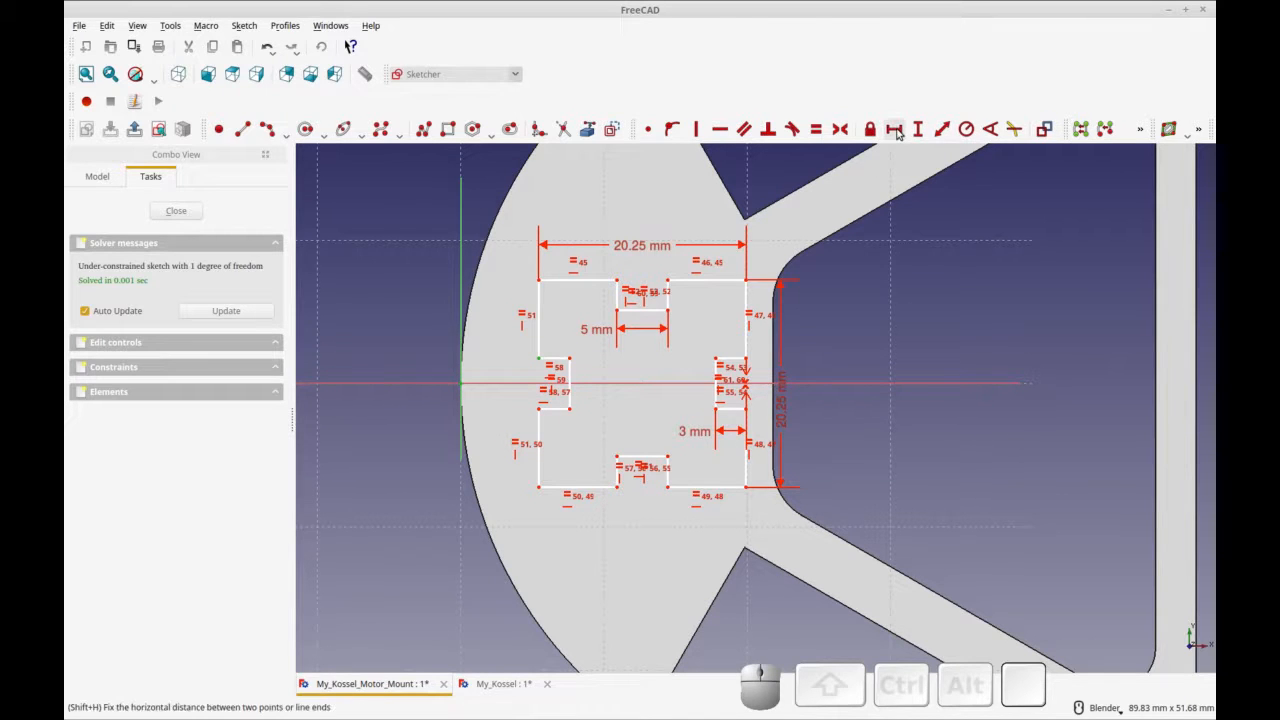
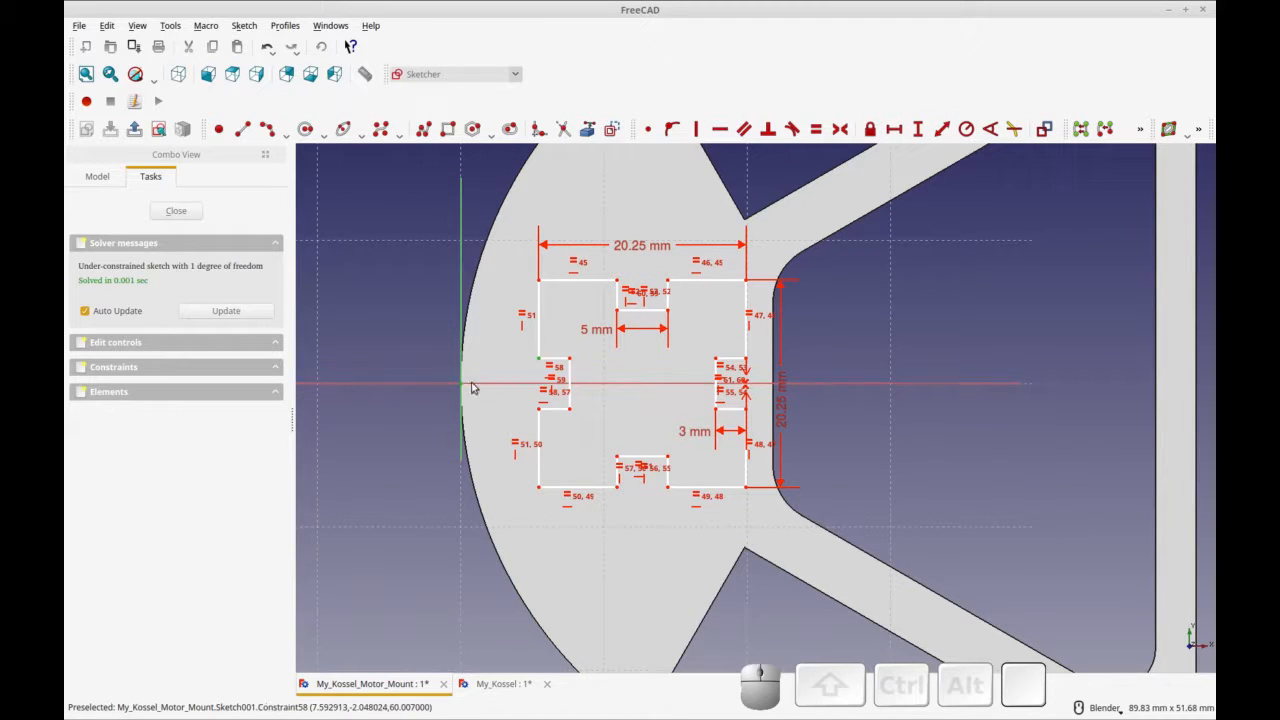
{"action": "left_click", "coordinate": [894, 130]}
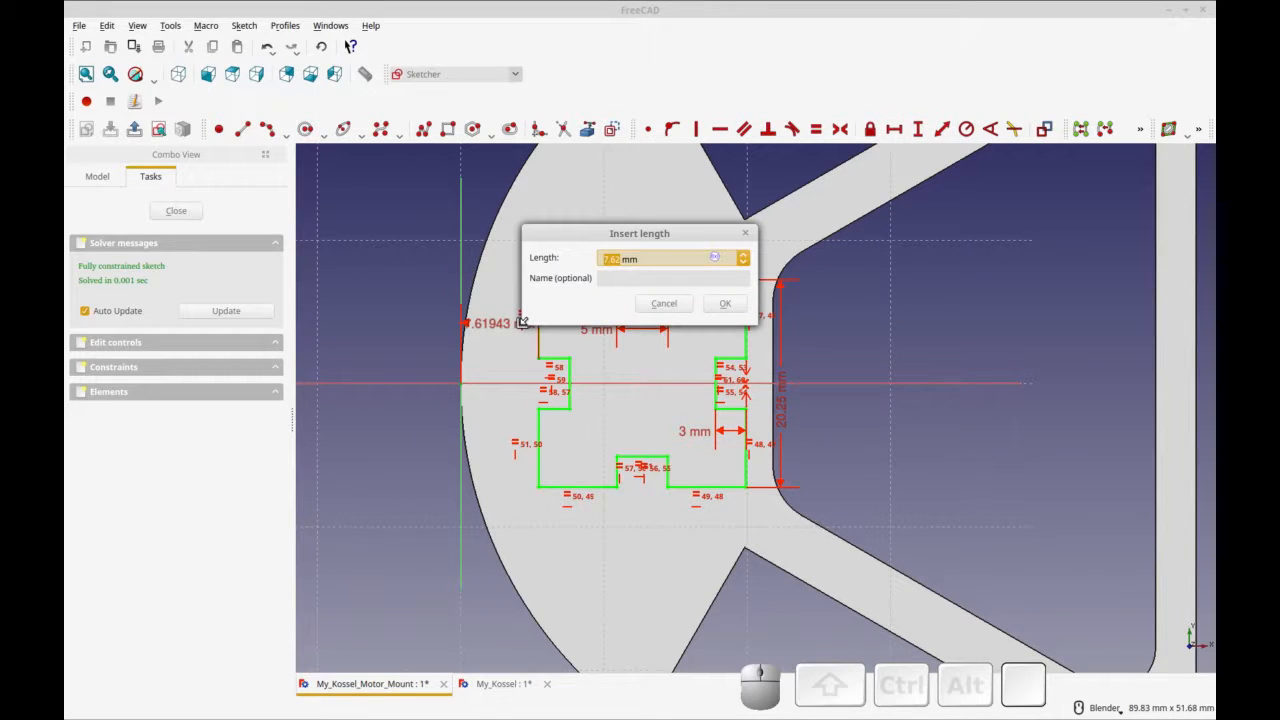
{"action": "type", "text": "6"}
{"action": "left_click", "coordinate": [725, 303]}
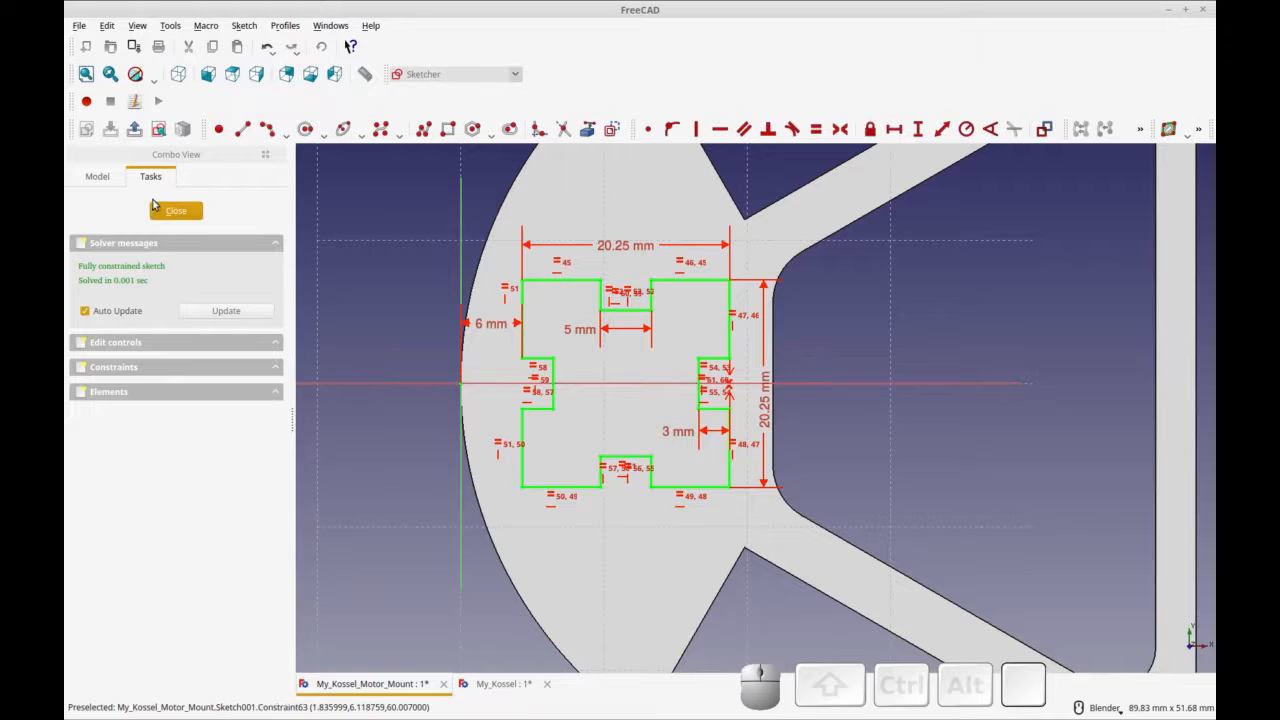
Step: Finish the notched profile sketch and cut it through the mount as a Pocket of type Through all
{"action": "left_click", "coordinate": [194, 216]}
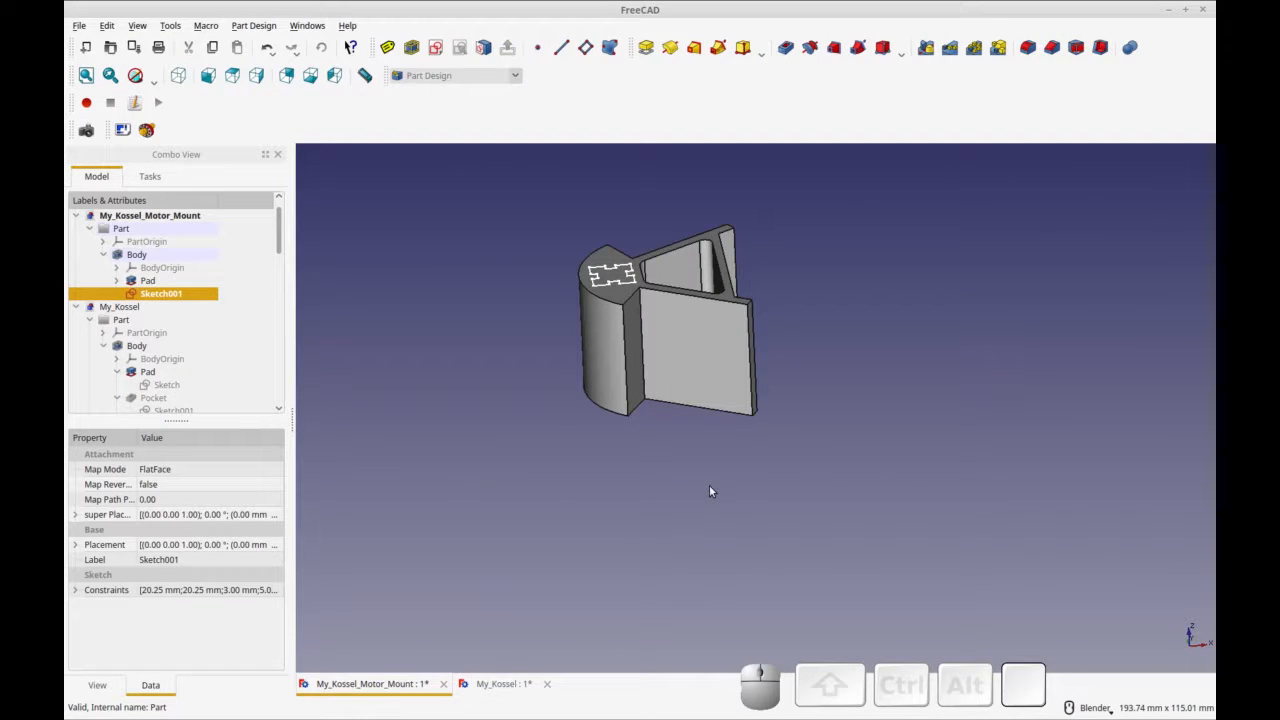
{"action": "middle_click_drag", "start_coordinate": [700, 480], "coordinate": [752, 525], "text": "shift"}
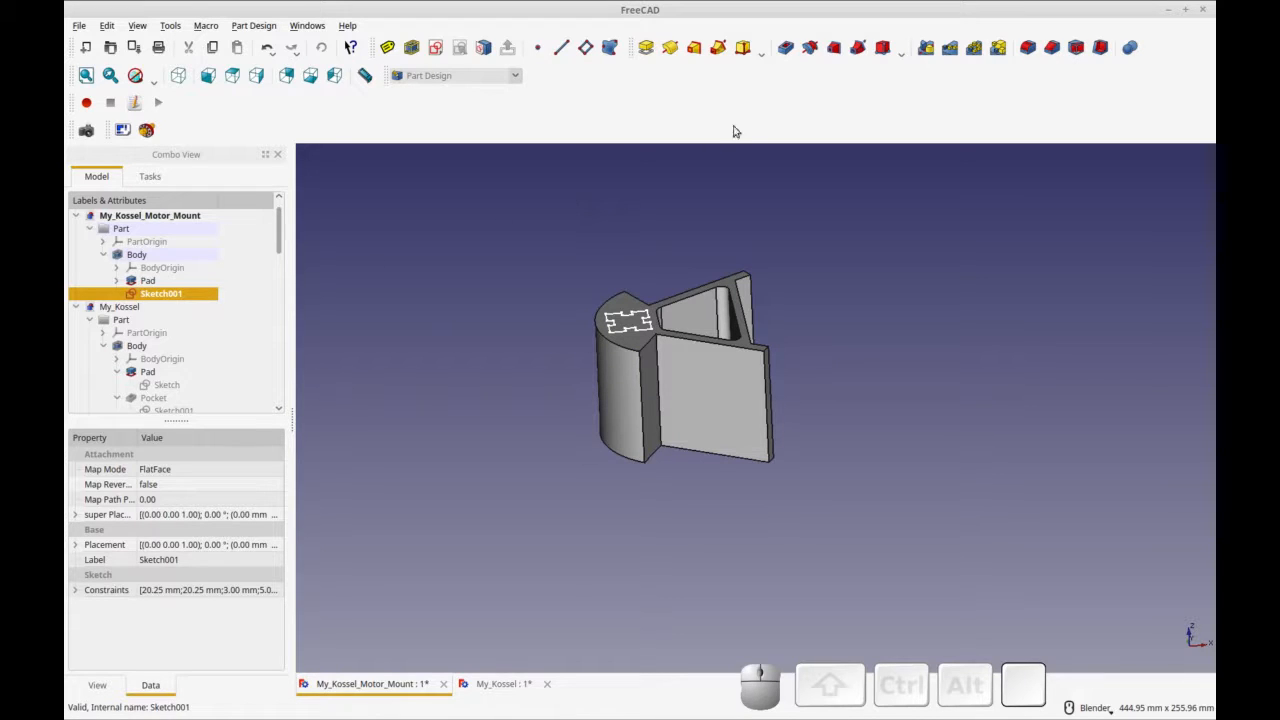
{"action": "left_click", "coordinate": [788, 49]}
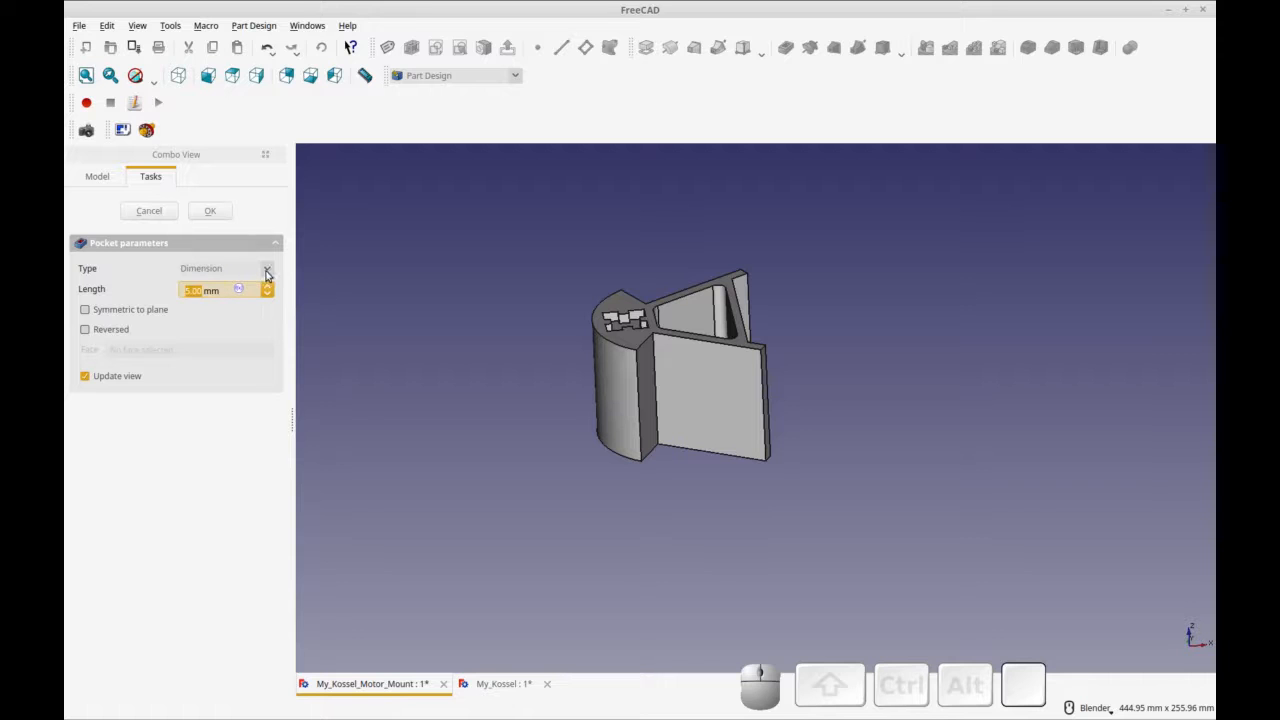
{"action": "left_click", "coordinate": [267, 270]}
{"action": "left_click", "coordinate": [250, 288]}
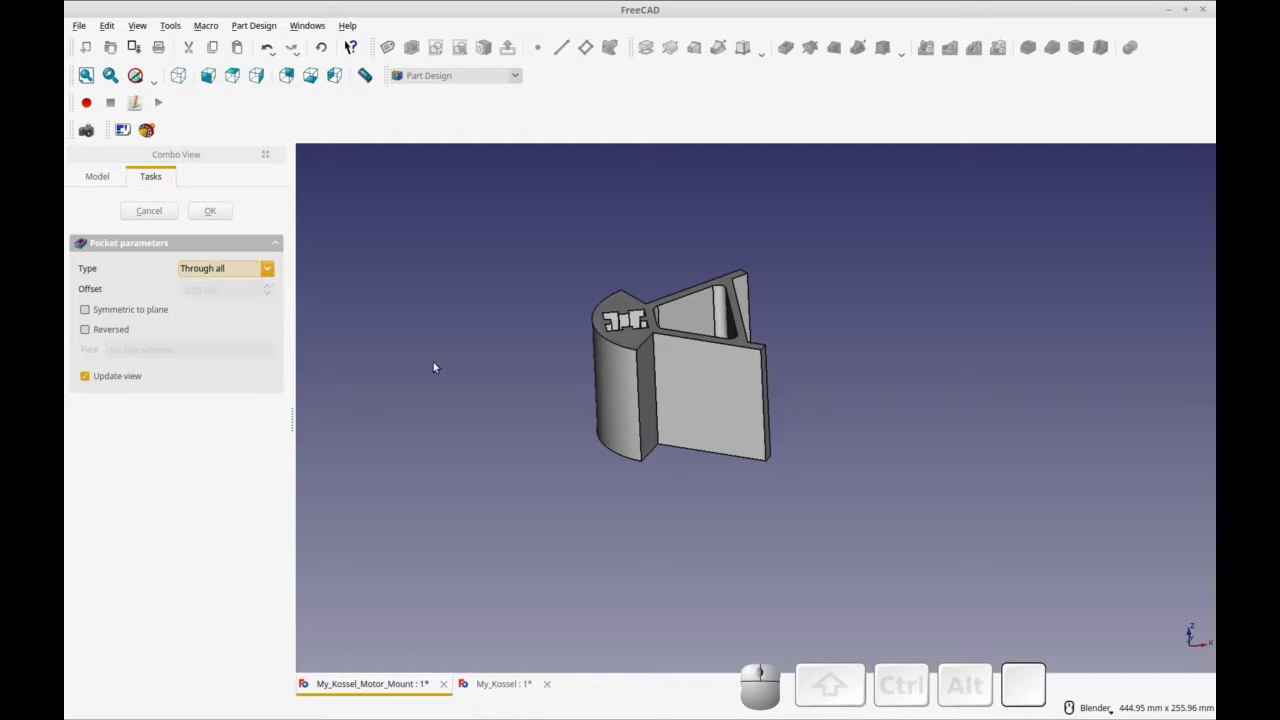
{"action": "middle_click_drag", "start_coordinate": [663, 429], "coordinate": [720, 271]}
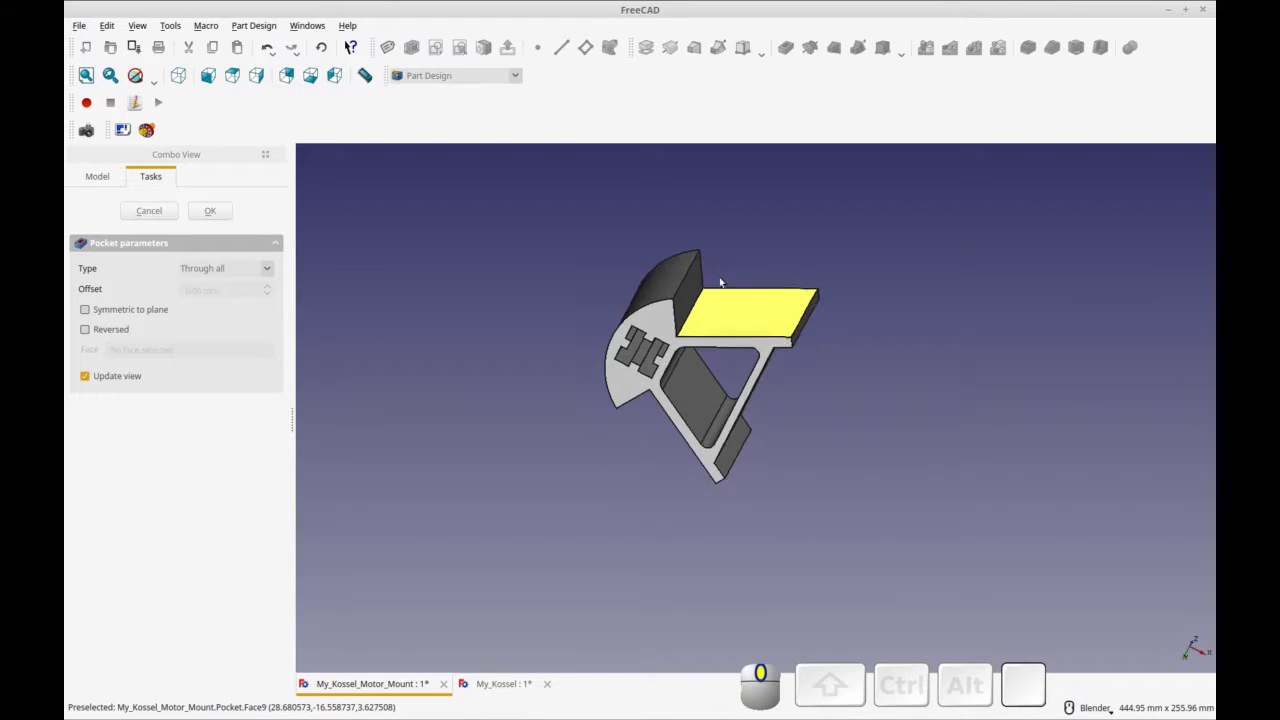
{"action": "left_click", "coordinate": [224, 211]}
{"action": "middle_click_drag", "start_coordinate": [394, 349], "coordinate": [382, 443]}
{"action": "middle_click_drag", "start_coordinate": [837, 249], "coordinate": [917, 425]}
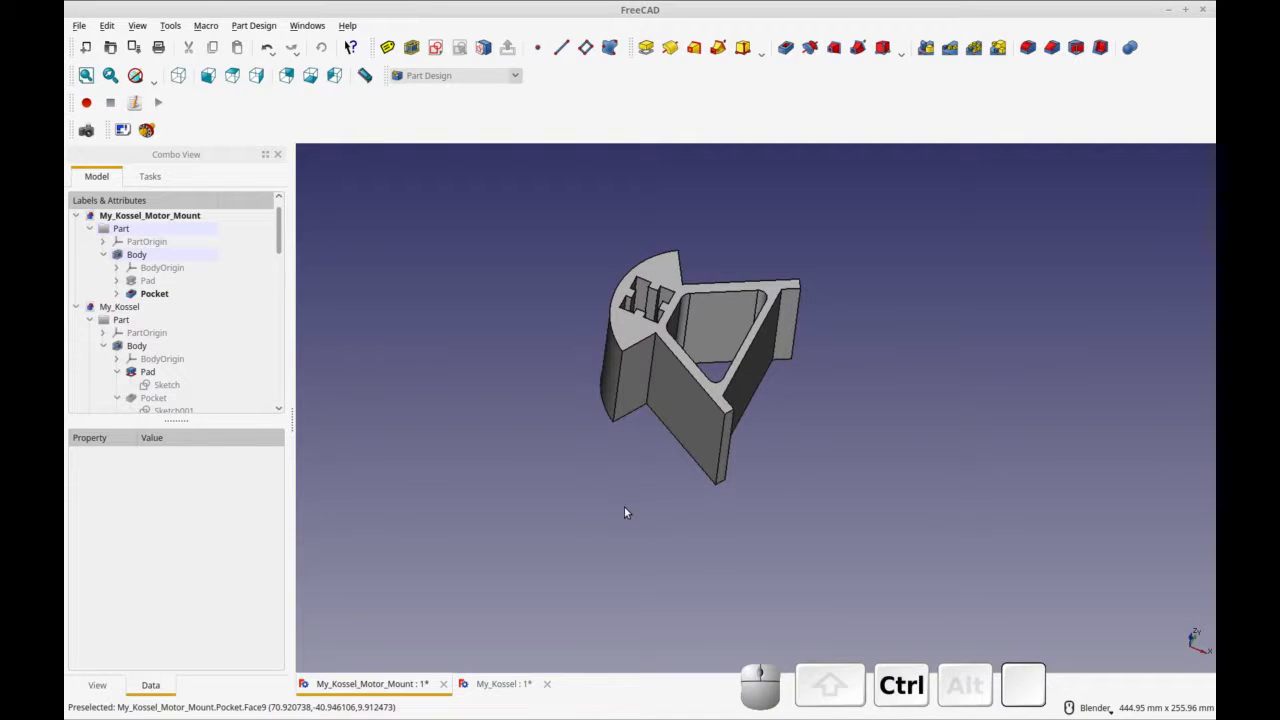
{"action": "key", "text": "ctrl+r"}
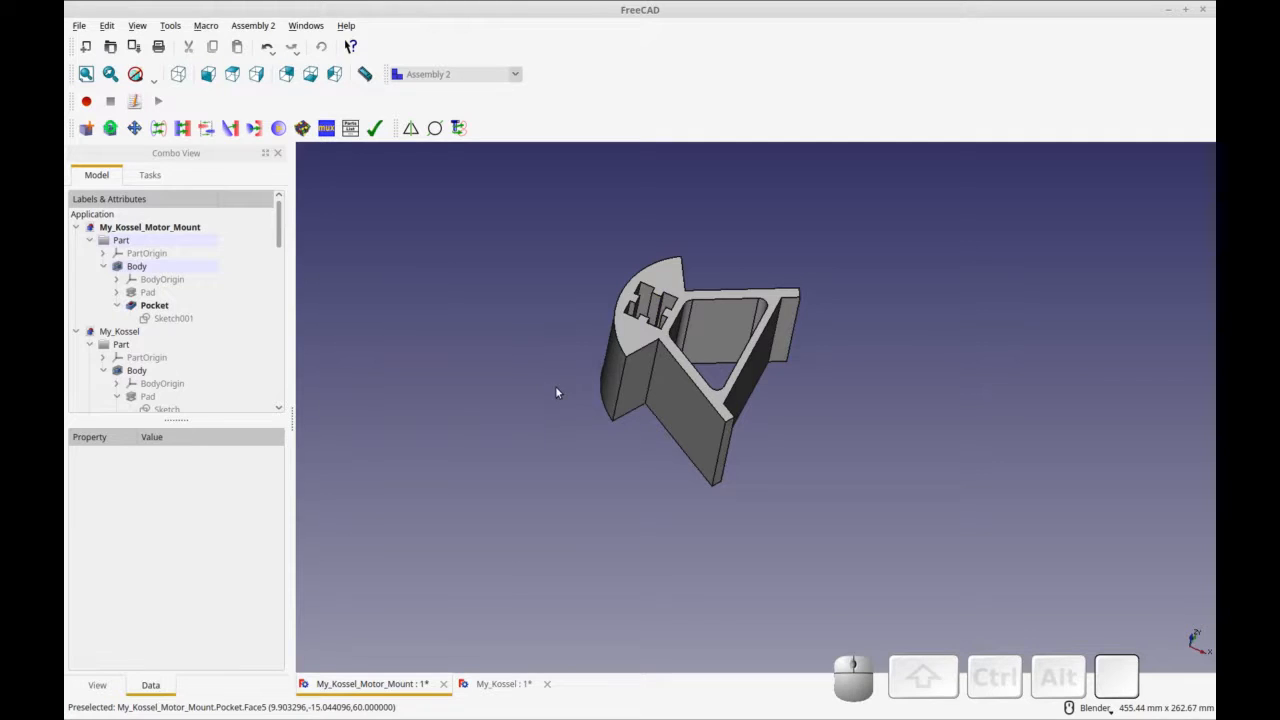
Step: Compare the mount's plain side plate with the grooves and screw holes on the original My_Kossel model, ending back in My_Kossel_Motor_Mount
{"action": "middle_click_drag", "start_coordinate": [541, 392], "coordinate": [671, 357]}
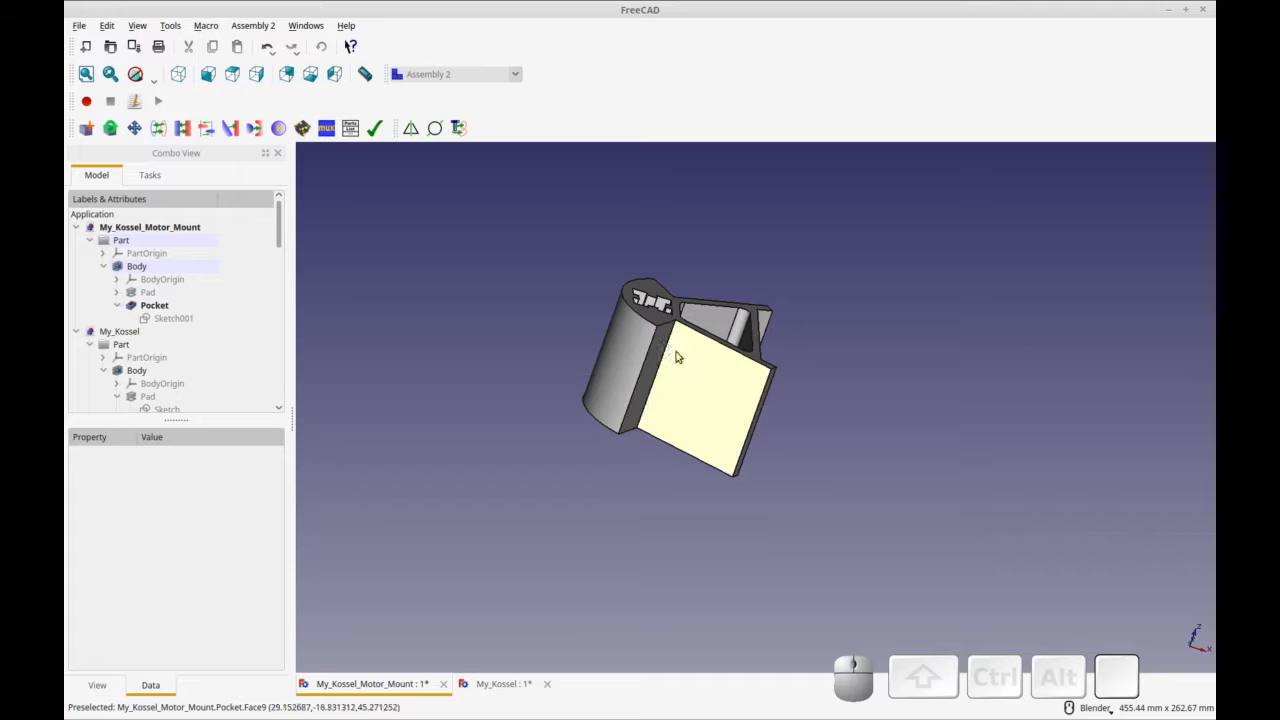
{"action": "middle_click_drag", "start_coordinate": [649, 480], "coordinate": [737, 457]}
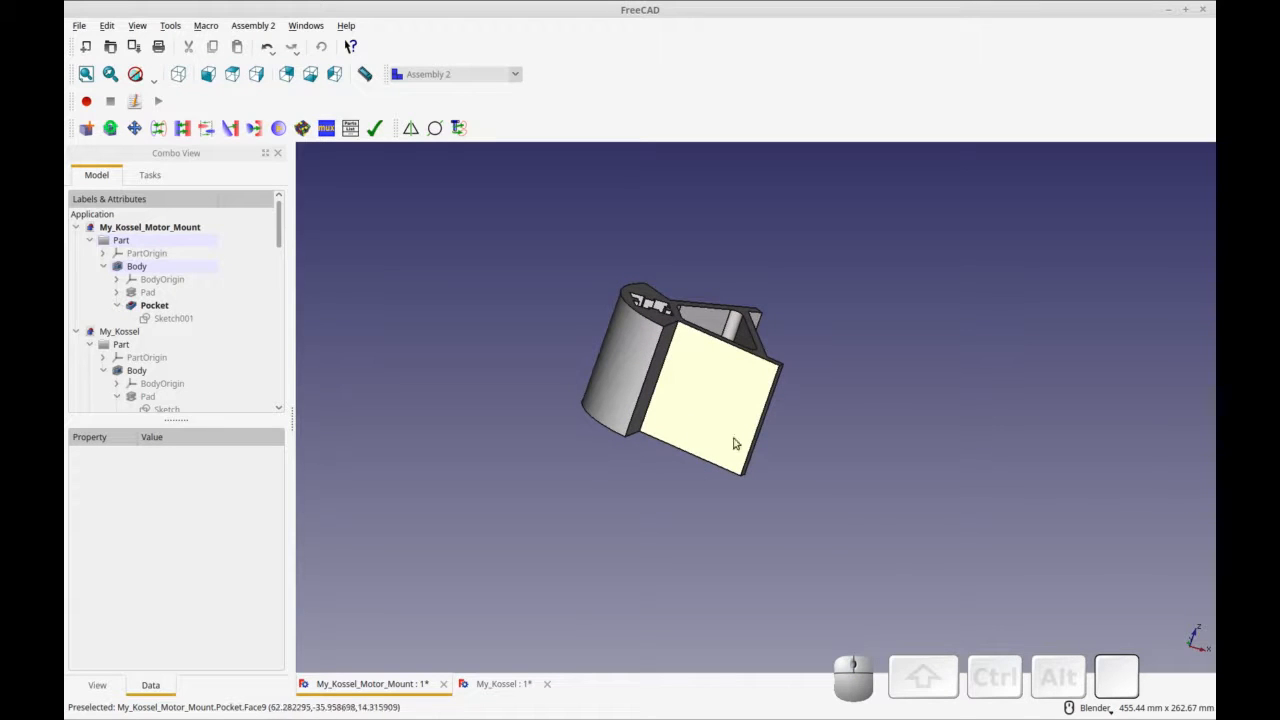
{"action": "scroll", "coordinate": [167, 338], "scroll_direction": "down", "scroll_amount": 3}
{"action": "scroll", "coordinate": [167, 338], "scroll_direction": "down", "scroll_amount": 5}
{"action": "left_click", "coordinate": [497, 684]}
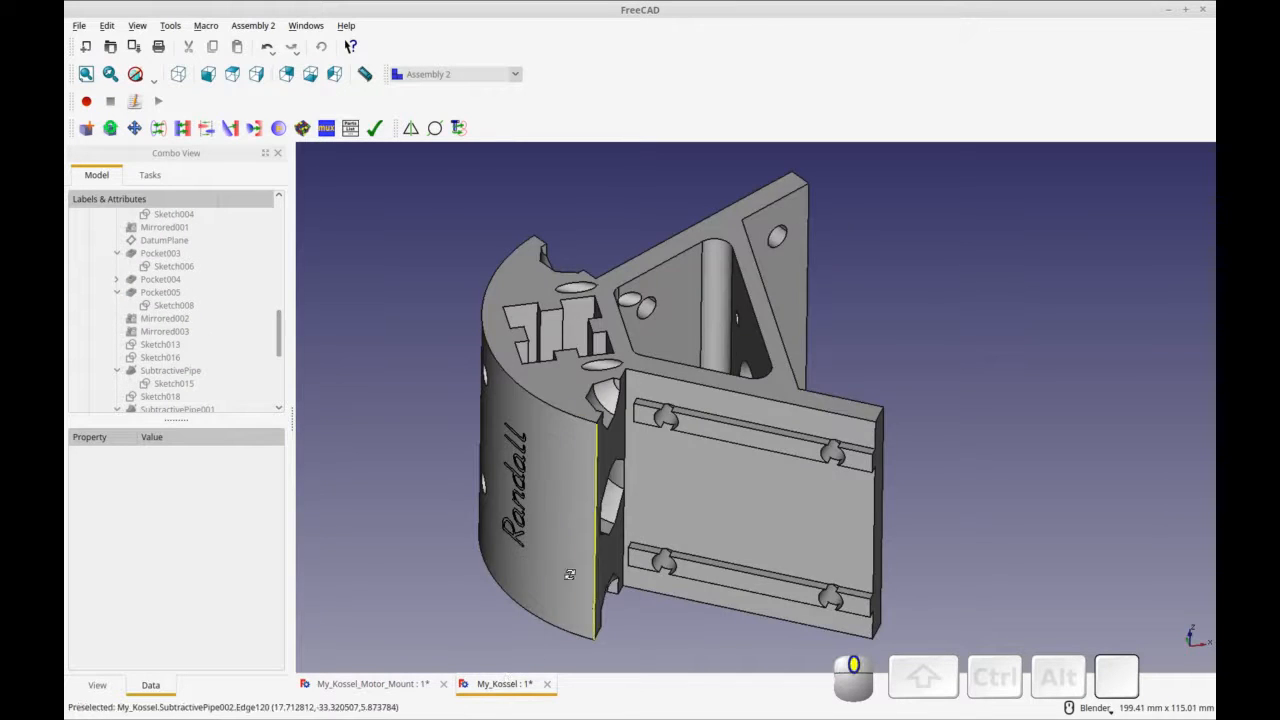
{"action": "middle_click_drag", "start_coordinate": [569, 574], "coordinate": [651, 400]}
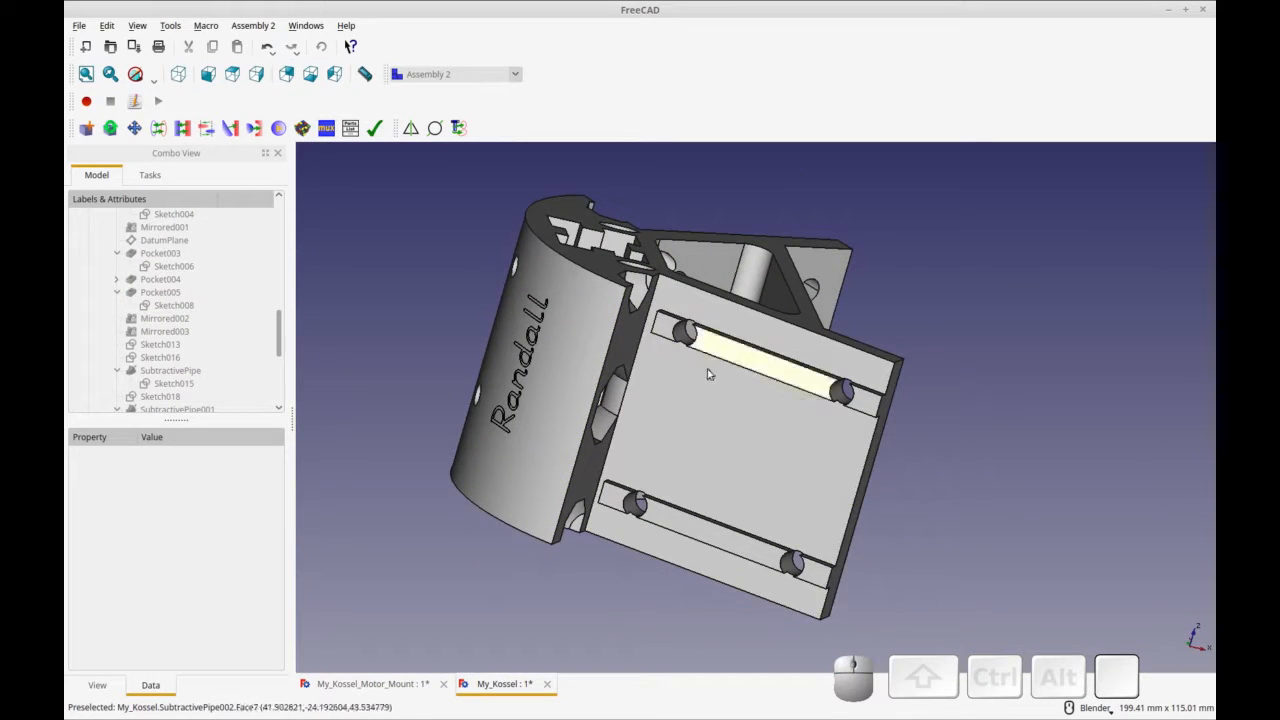
{"action": "middle_click_drag", "start_coordinate": [690, 350], "coordinate": [720, 350]}
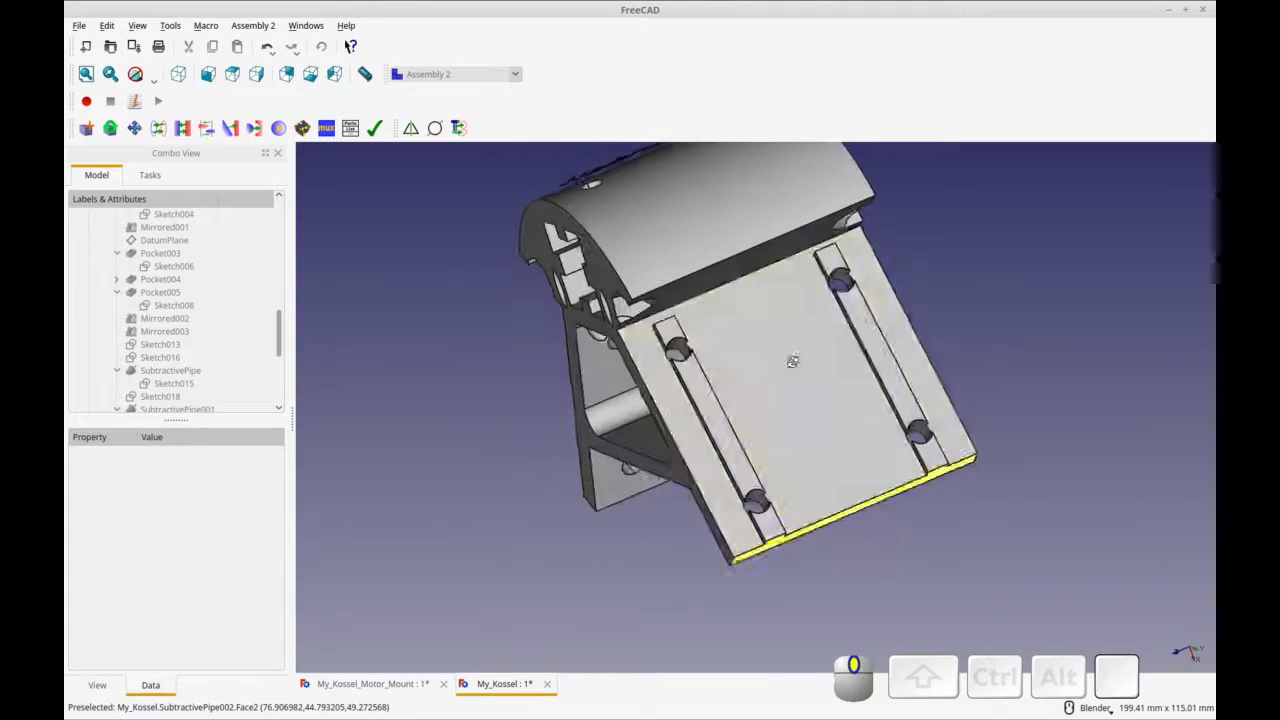
{"action": "middle_click_drag", "start_coordinate": [780, 477], "coordinate": [955, 280]}
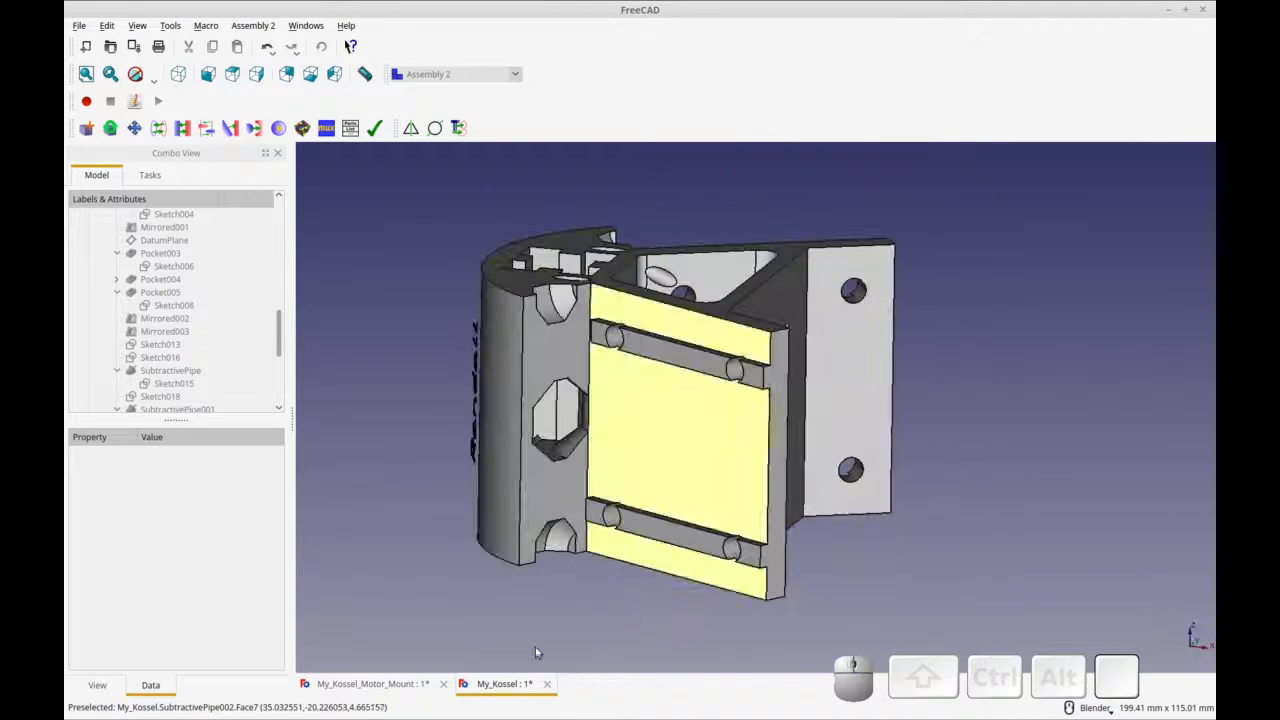
{"action": "left_click", "coordinate": [372, 684]}
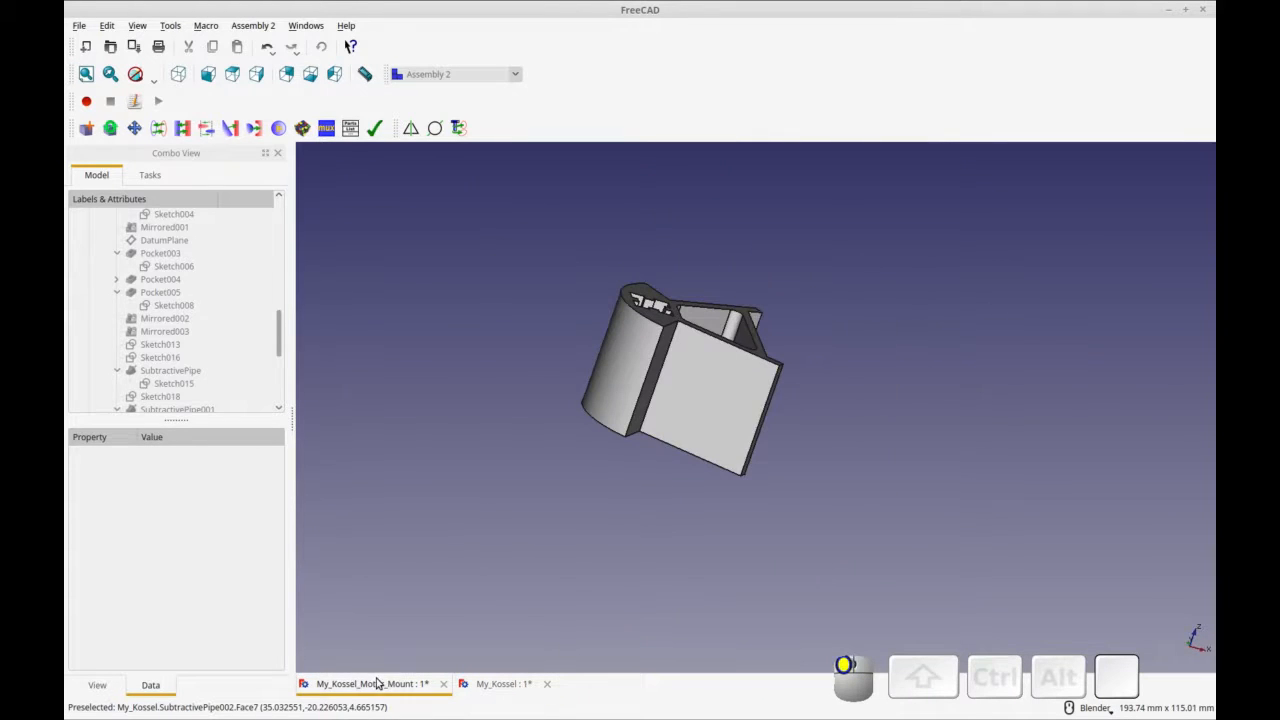
Step: Toggle the active state of the mount's body and select the large flat side plate face
{"action": "left_click", "coordinate": [705, 389]}
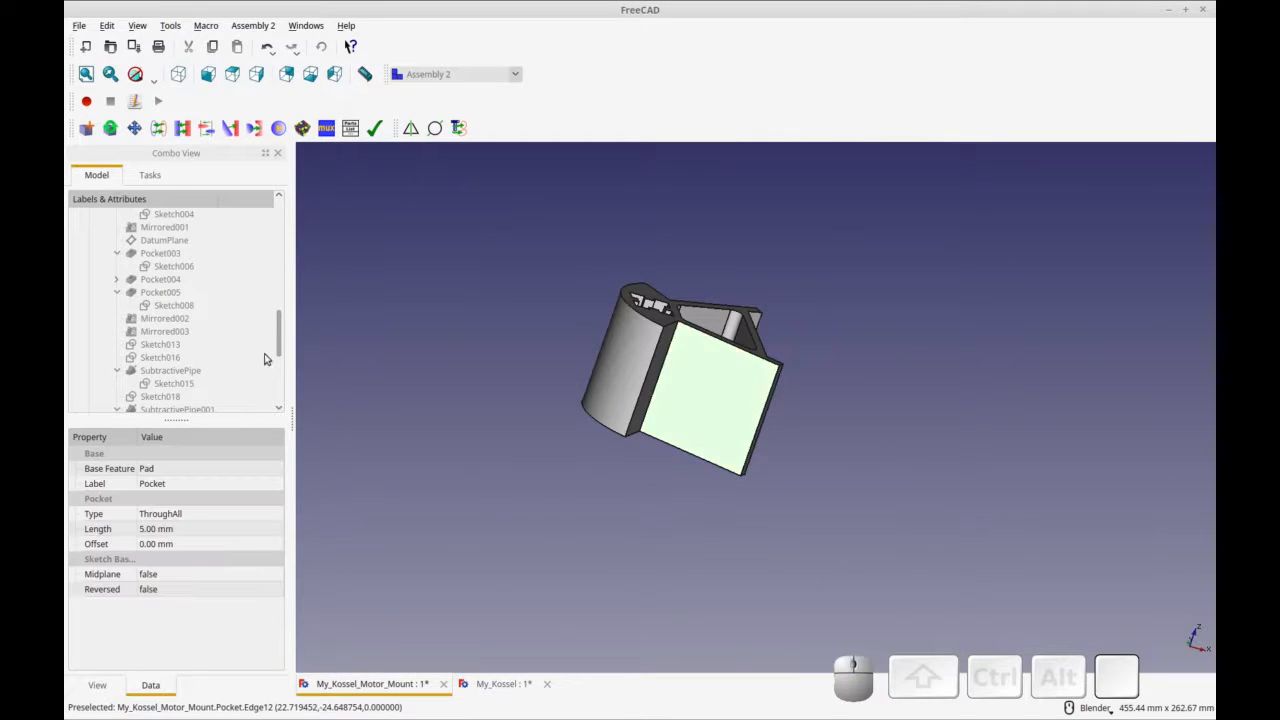
{"action": "left_click_drag", "start_coordinate": [278, 347], "coordinate": [280, 208]}
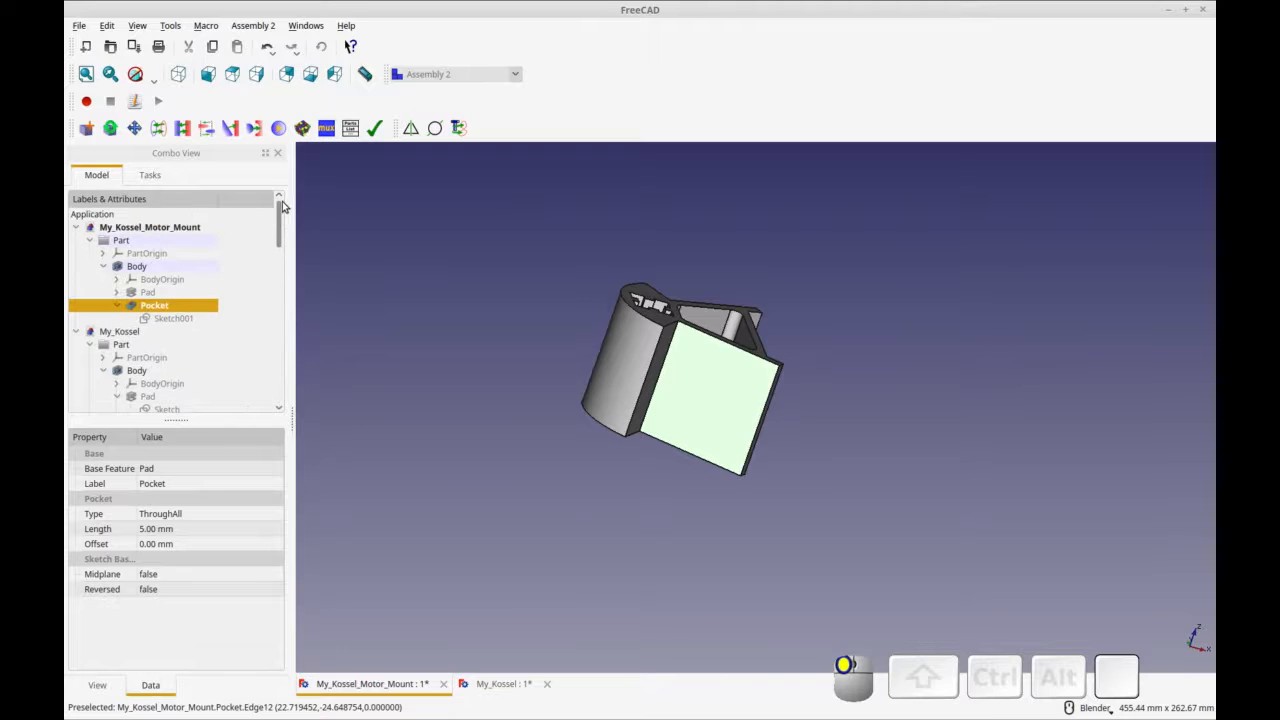
{"action": "right_click", "coordinate": [140, 268]}
{"action": "left_click", "coordinate": [218, 276]}
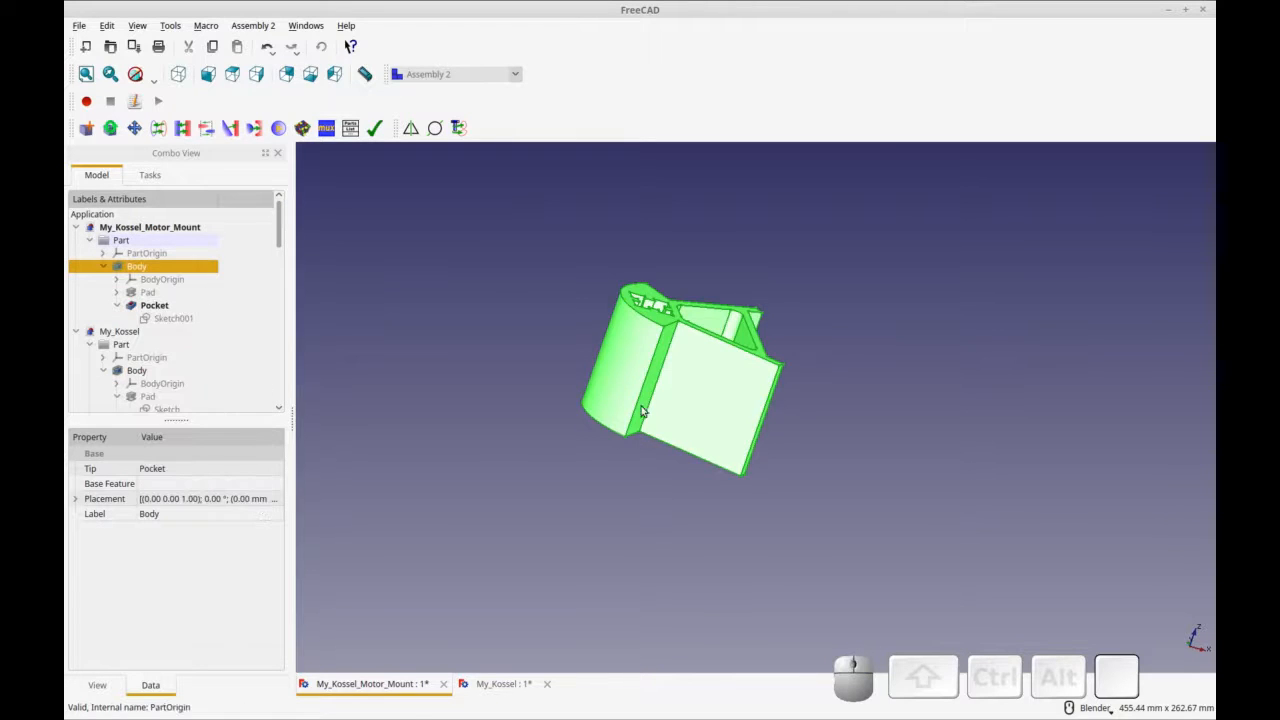
{"action": "left_click", "coordinate": [421, 457]}
{"action": "left_click", "coordinate": [686, 423]}
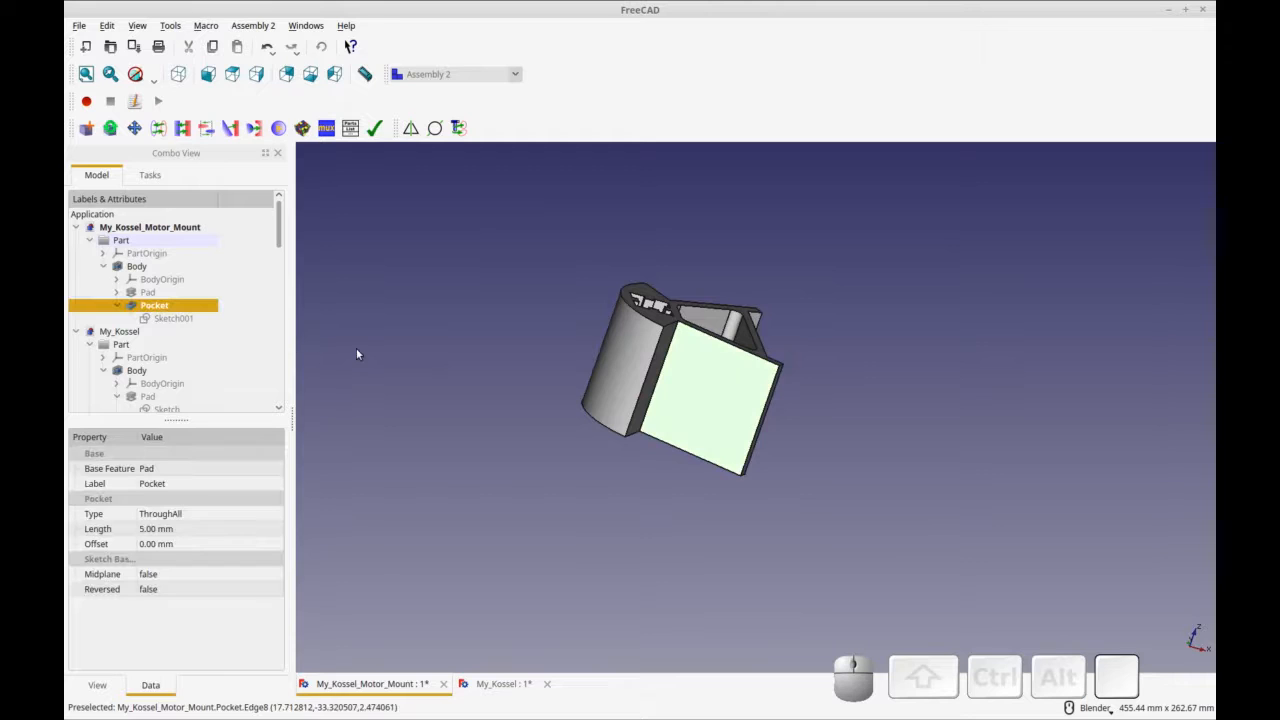
Step: Switch to the Part Design workbench and try to start a sketch on the side plate face
{"action": "left_click", "coordinate": [515, 75]}
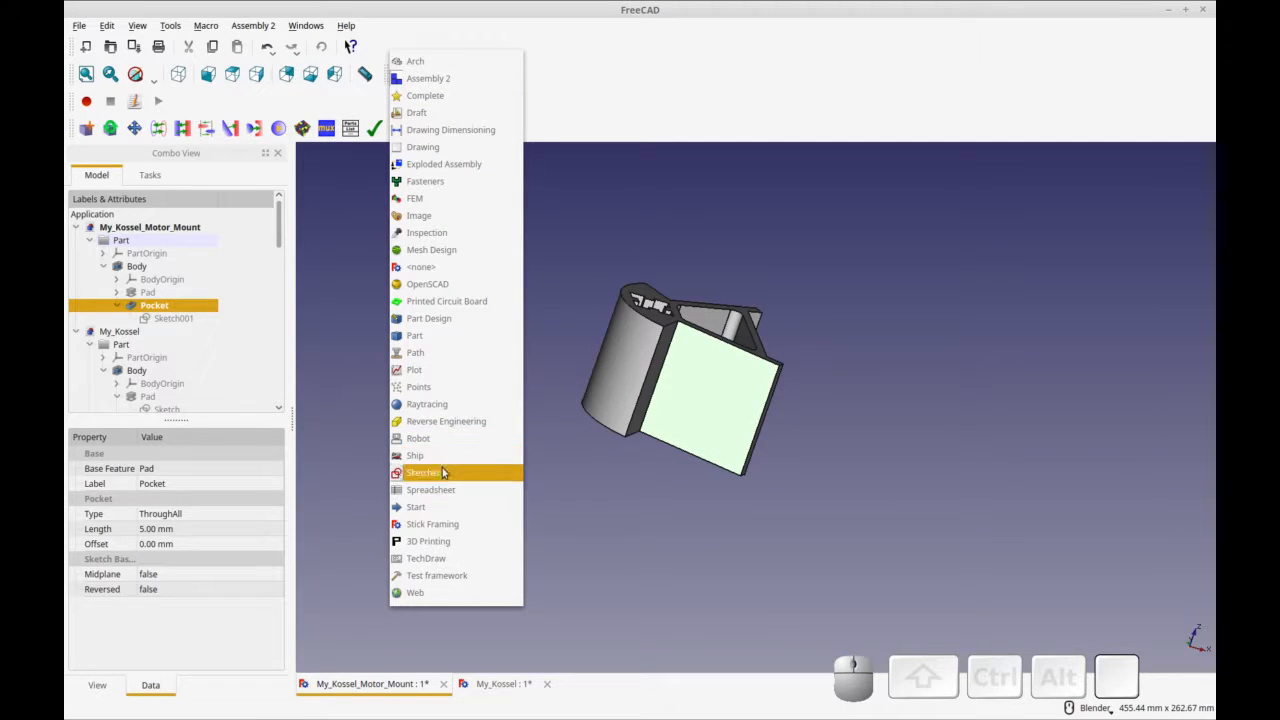
{"action": "left_click", "coordinate": [450, 318]}
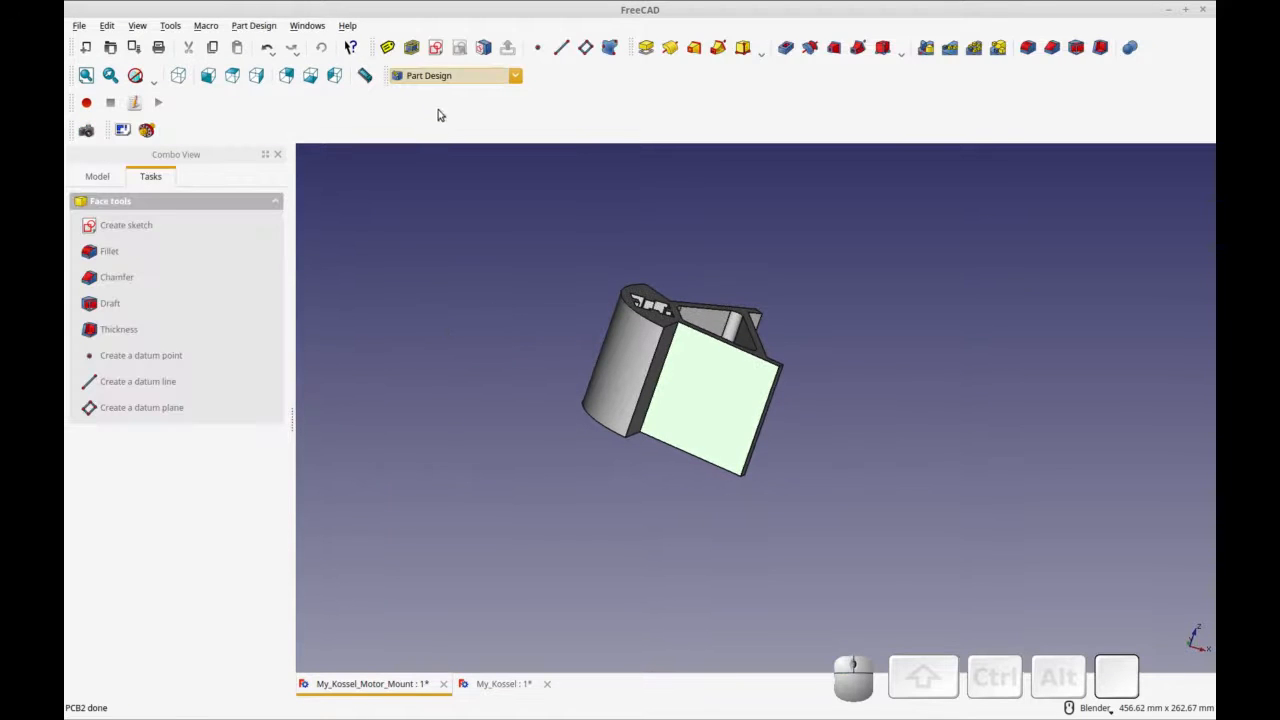
{"action": "left_click", "coordinate": [436, 49]}
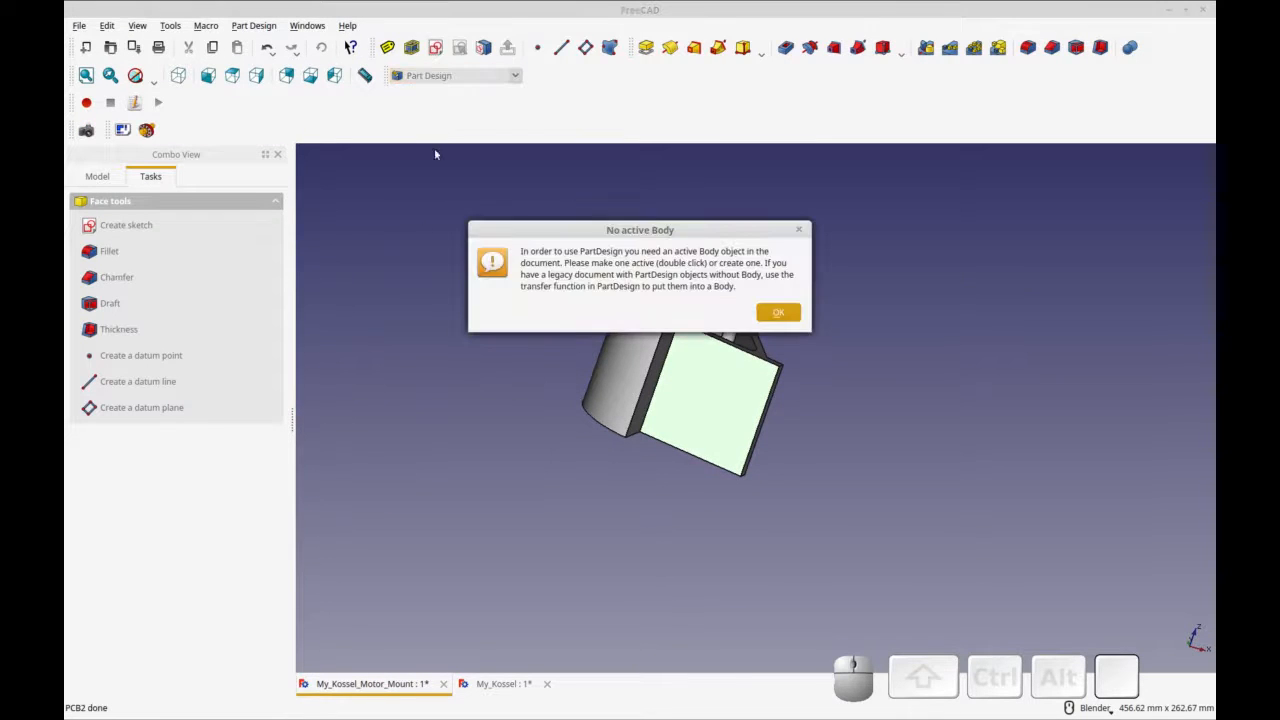
{"action": "left_click", "coordinate": [779, 314]}
Step: Make the Body of My_Kossel_Motor_Mount the active body
{"action": "left_click", "coordinate": [97, 176]}
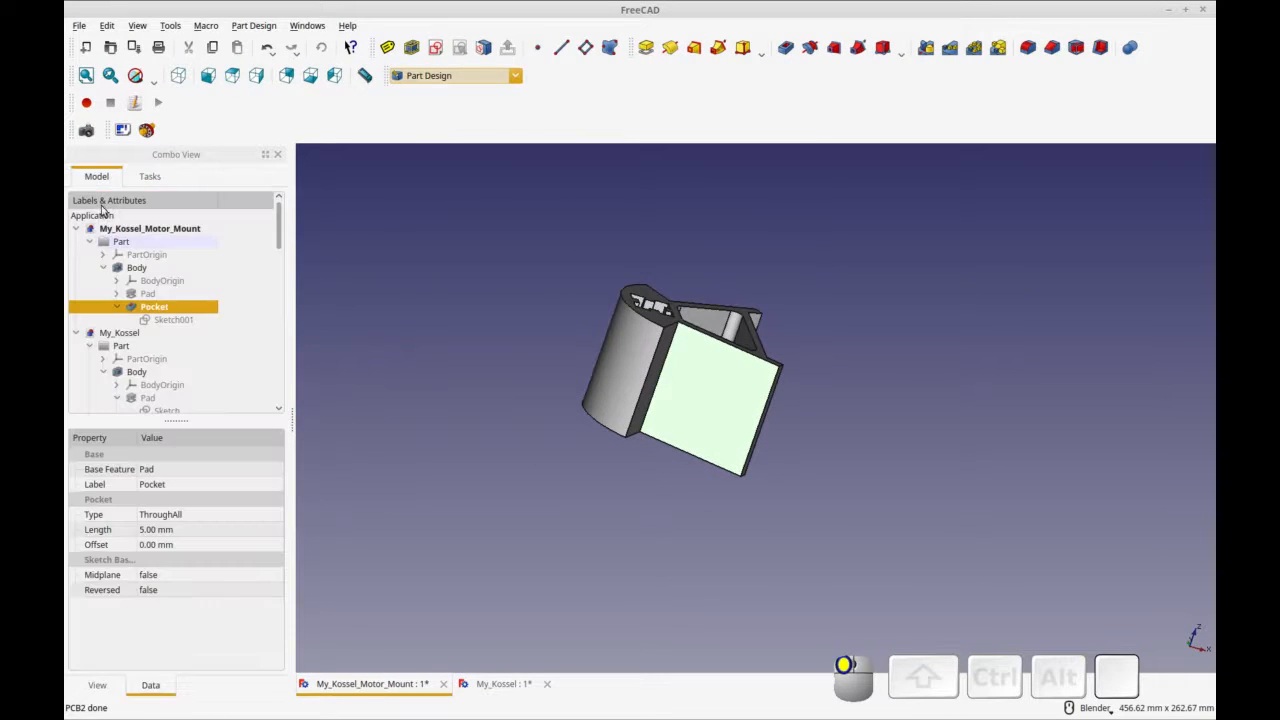
{"action": "left_click", "coordinate": [136, 268]}
{"action": "right_click", "coordinate": [150, 272]}
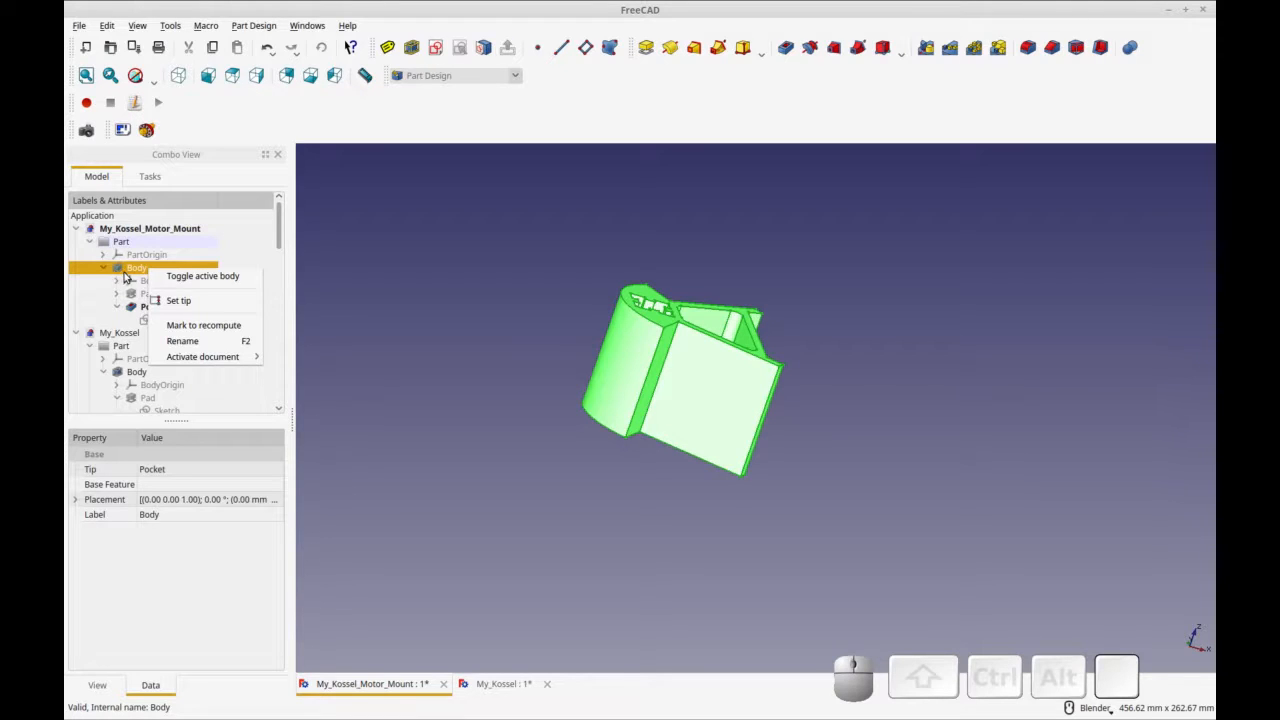
{"action": "left_click", "coordinate": [180, 277]}
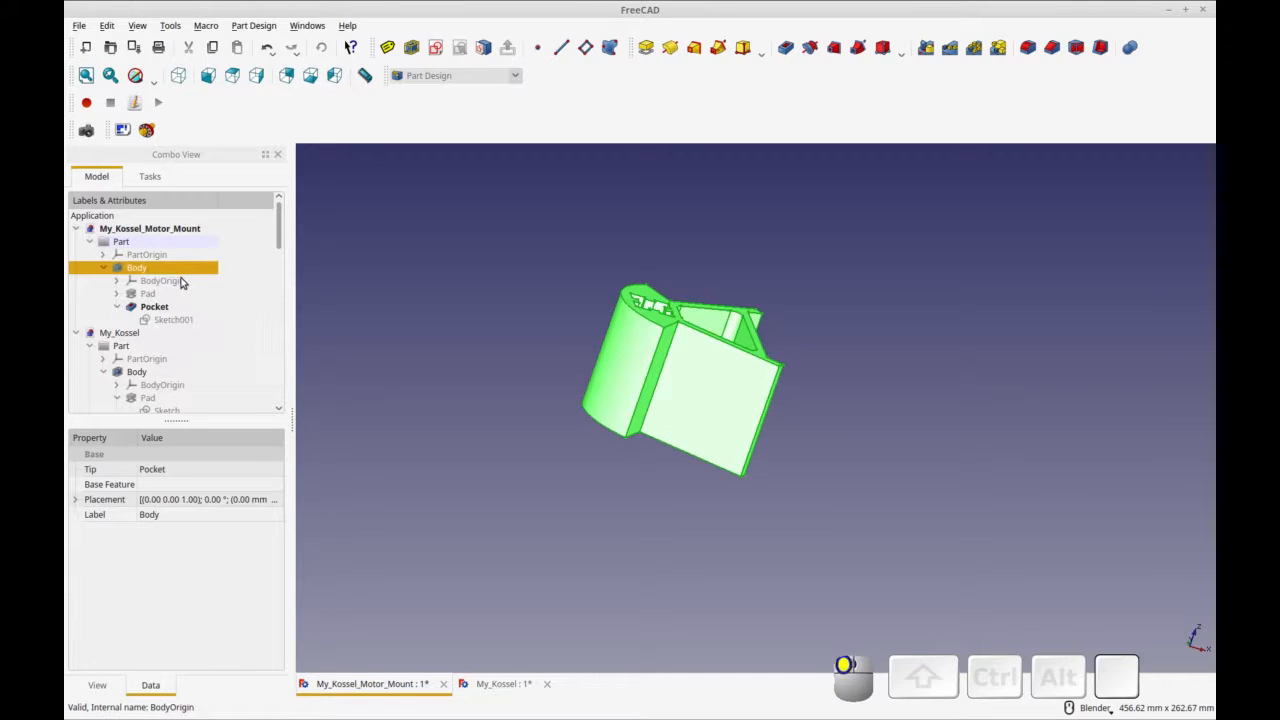
Step: Start a new sketch on the large outer face of the mount's flat side plate
{"action": "left_click", "coordinate": [550, 295]}
{"action": "left_click", "coordinate": [720, 409]}
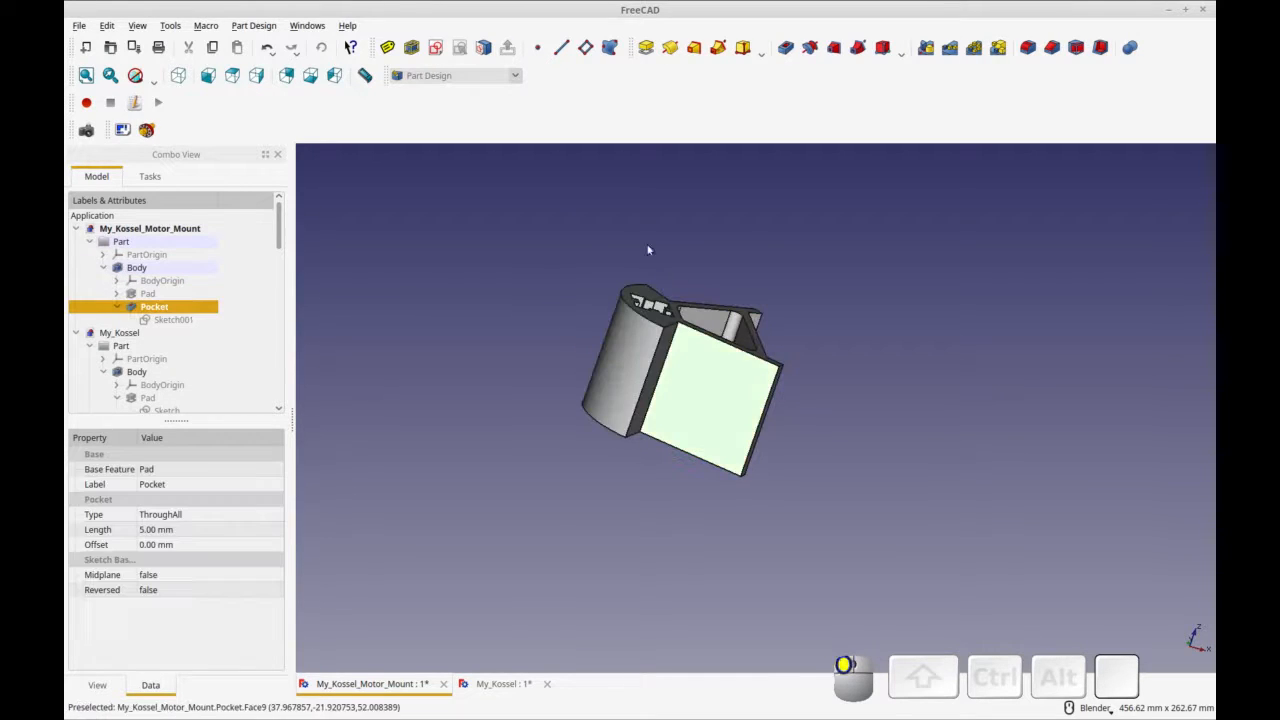
{"action": "left_click", "coordinate": [436, 48]}
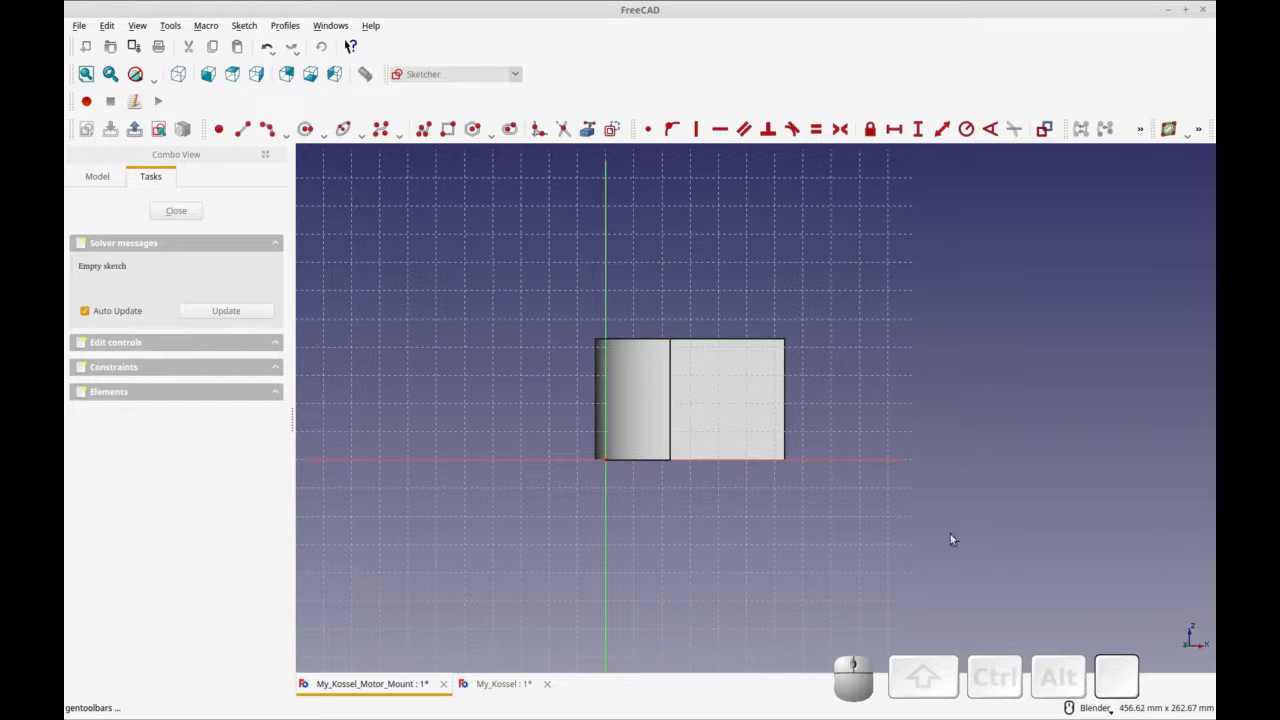
{"action": "scroll", "coordinate": [920, 530], "scroll_direction": "up", "scroll_amount": 3}
{"action": "middle_click_drag", "start_coordinate": [763, 477], "coordinate": [800, 597], "text": "shift"}
{"action": "scroll", "coordinate": [790, 580], "scroll_direction": "up", "scroll_amount": 3, "text": "shift"}
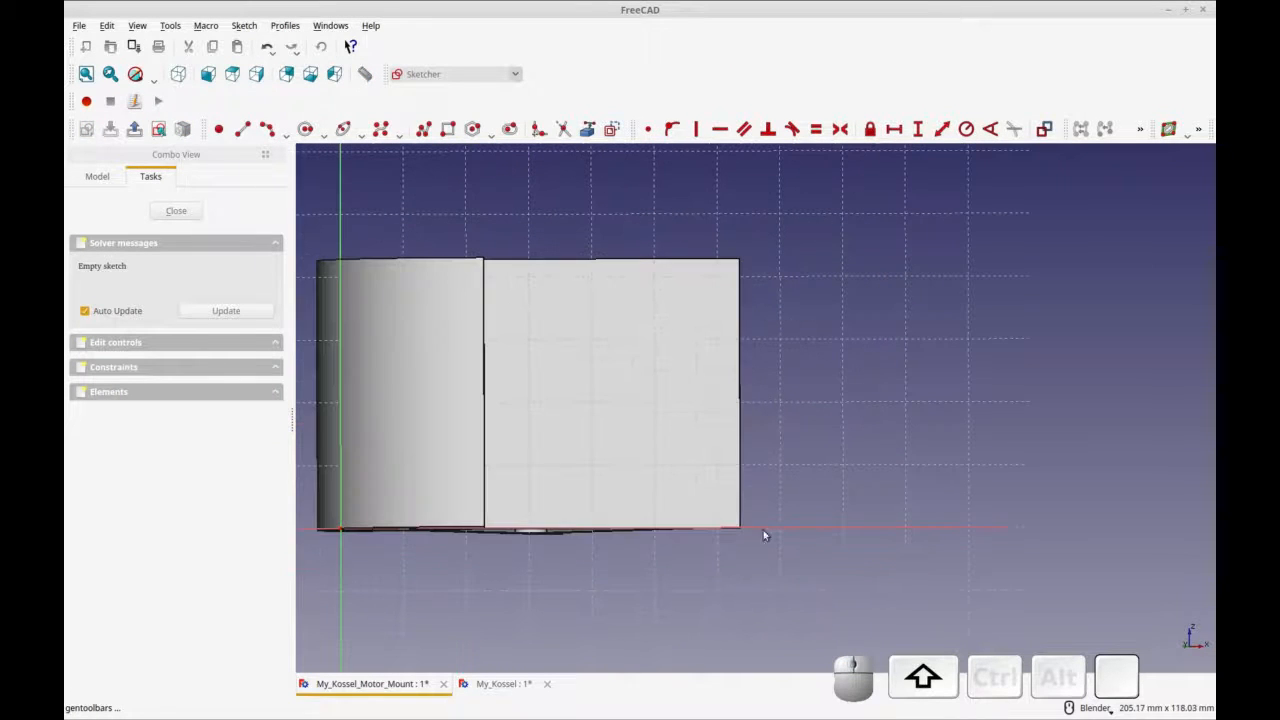
Step: Sketch two wide, thin horizontal rectangles on the side plate face, one near its upper edge about 5.8 mm high and one below
{"action": "left_click", "coordinate": [448, 129]}
{"action": "left_click", "coordinate": [516, 319]}
{"action": "left_click", "coordinate": [714, 344]}
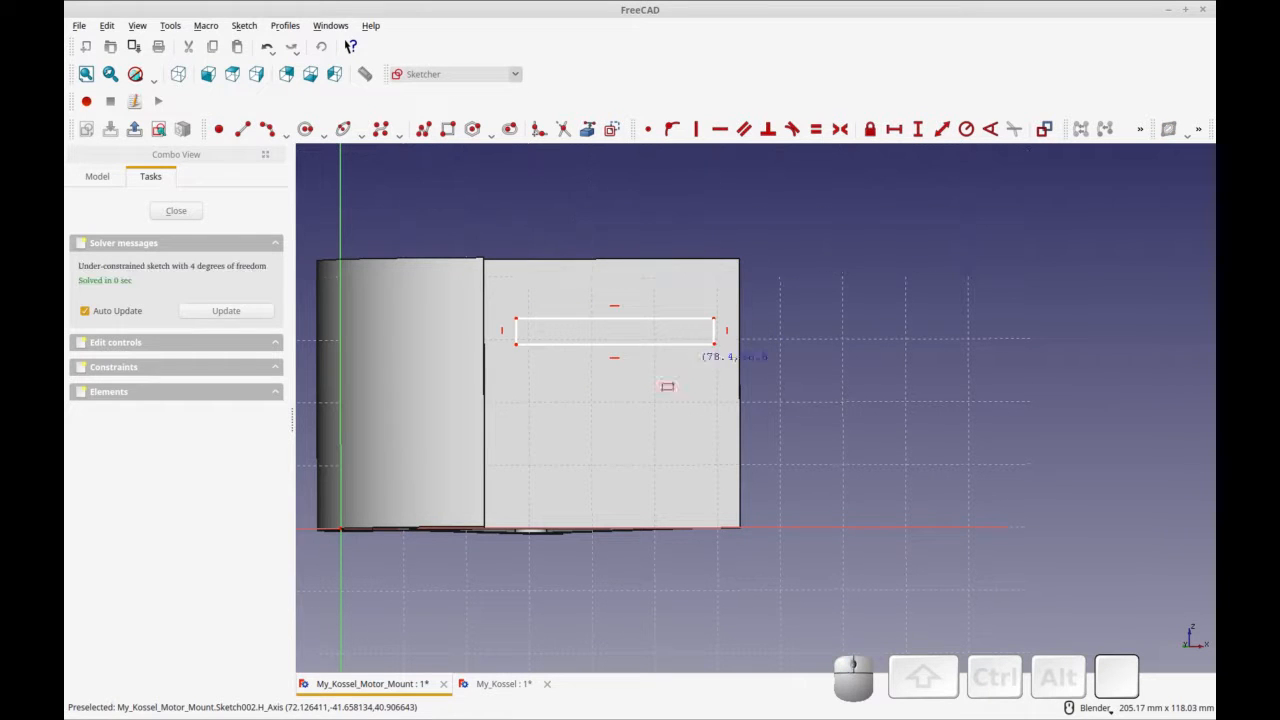
{"action": "left_click", "coordinate": [522, 428]}
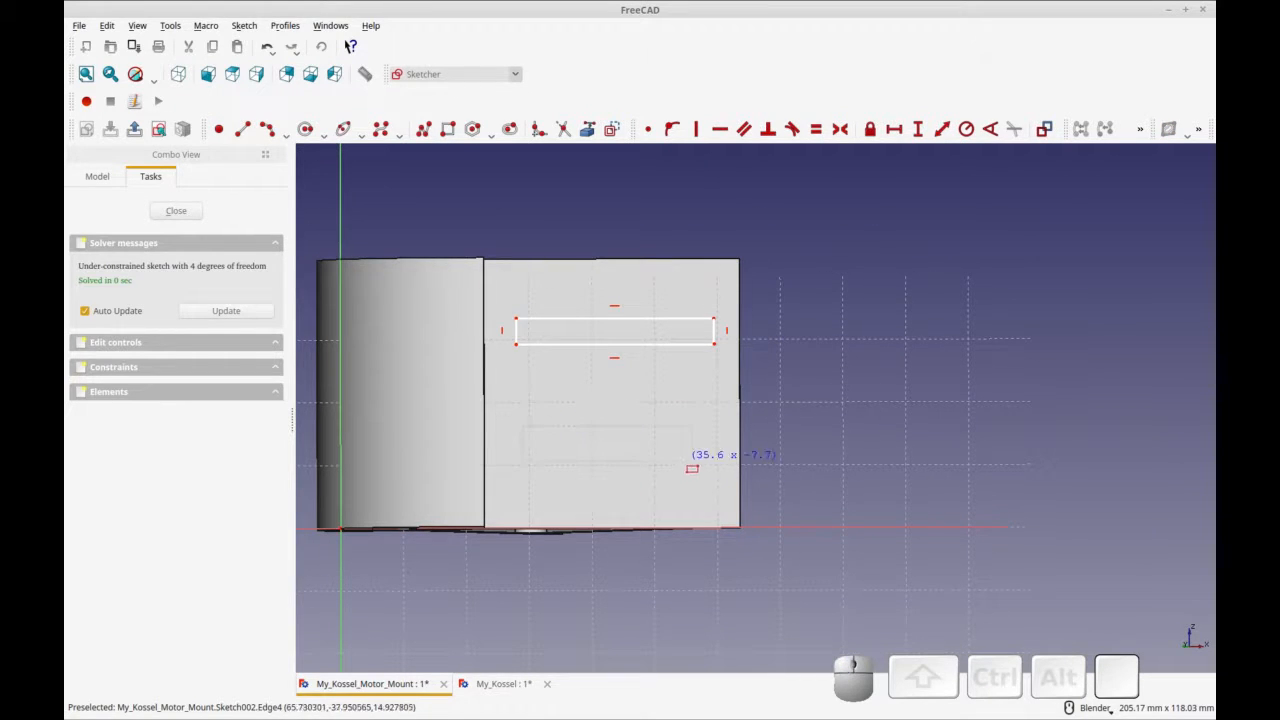
{"action": "left_click", "coordinate": [702, 459]}
{"action": "right_click", "coordinate": [711, 449]}
Step: Set the upper rectangle's height to 5 mm and place the dimension outside the plate
{"action": "left_click", "coordinate": [680, 320]}
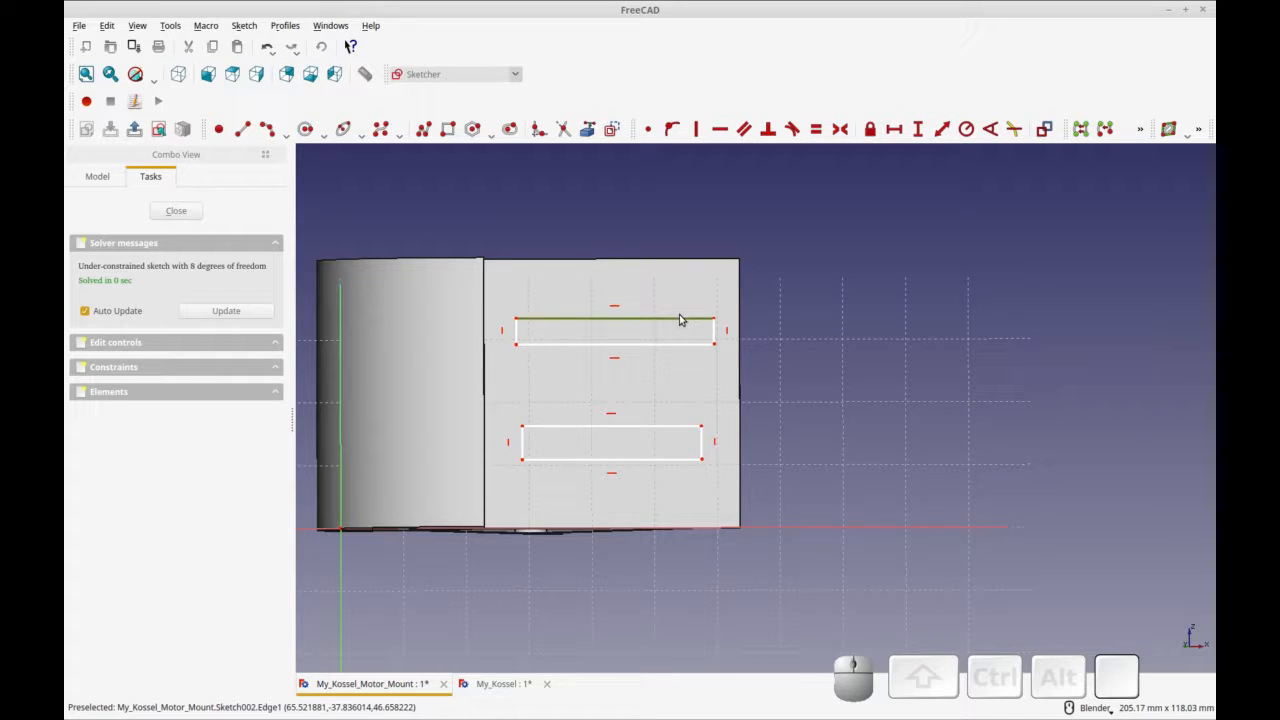
{"action": "left_click", "coordinate": [714, 331]}
{"action": "left_click", "coordinate": [651, 318]}
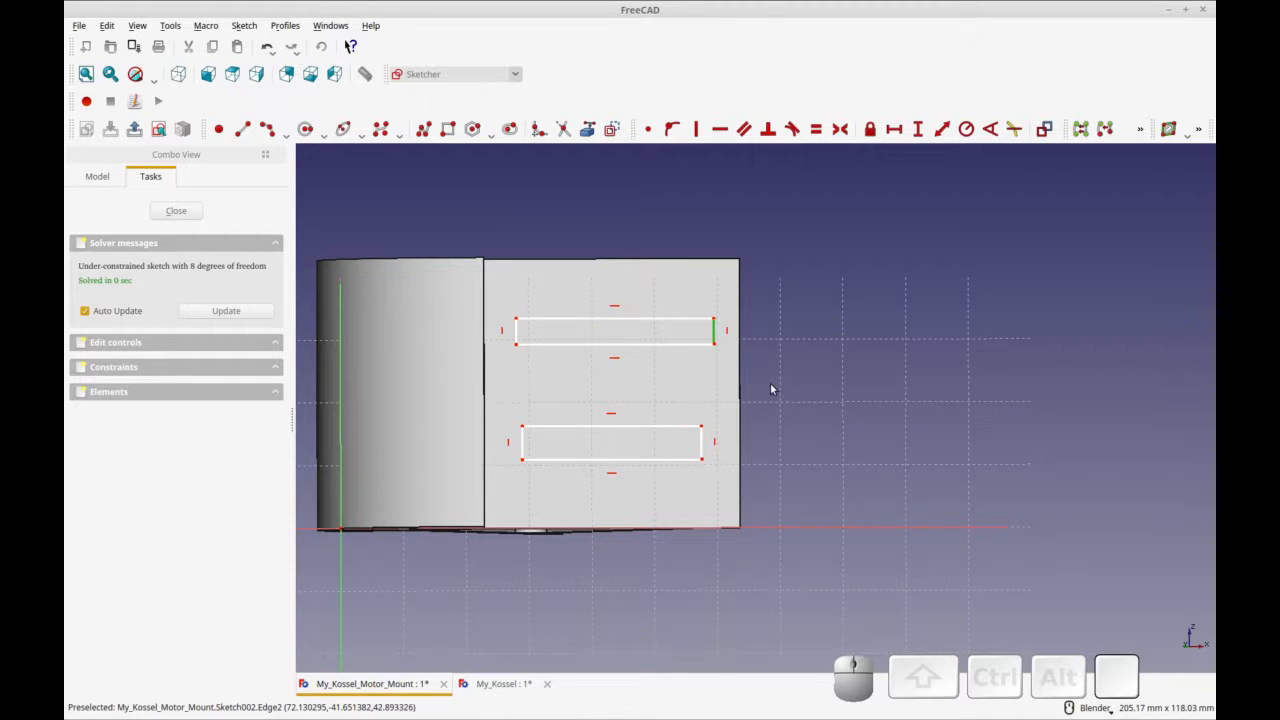
{"action": "left_click", "coordinate": [917, 129]}
{"action": "type", "text": "5"}
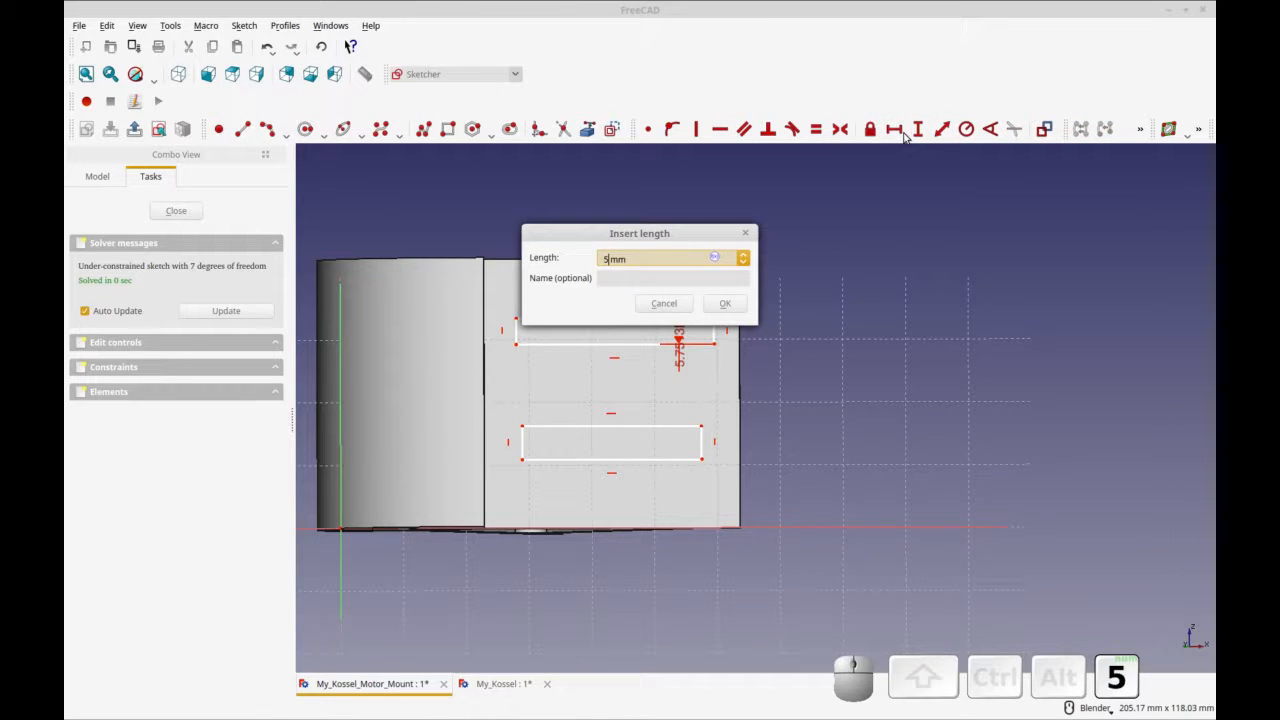
{"action": "key", "text": "Return"}
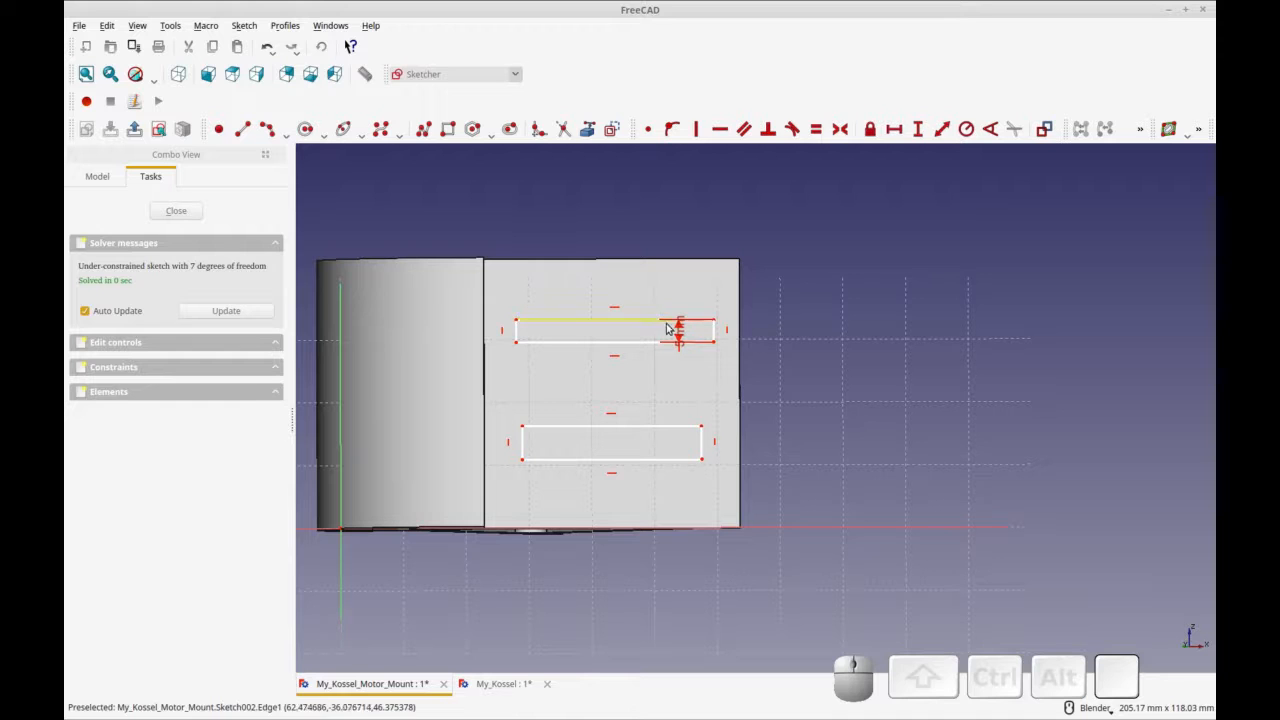
{"action": "left_click_drag", "start_coordinate": [682, 330], "coordinate": [786, 335]}
Step: Make the right sides of the upper and lower rectangles equal in length
{"action": "left_click", "coordinate": [716, 333]}
{"action": "left_click", "coordinate": [703, 449], "text": "shift"}
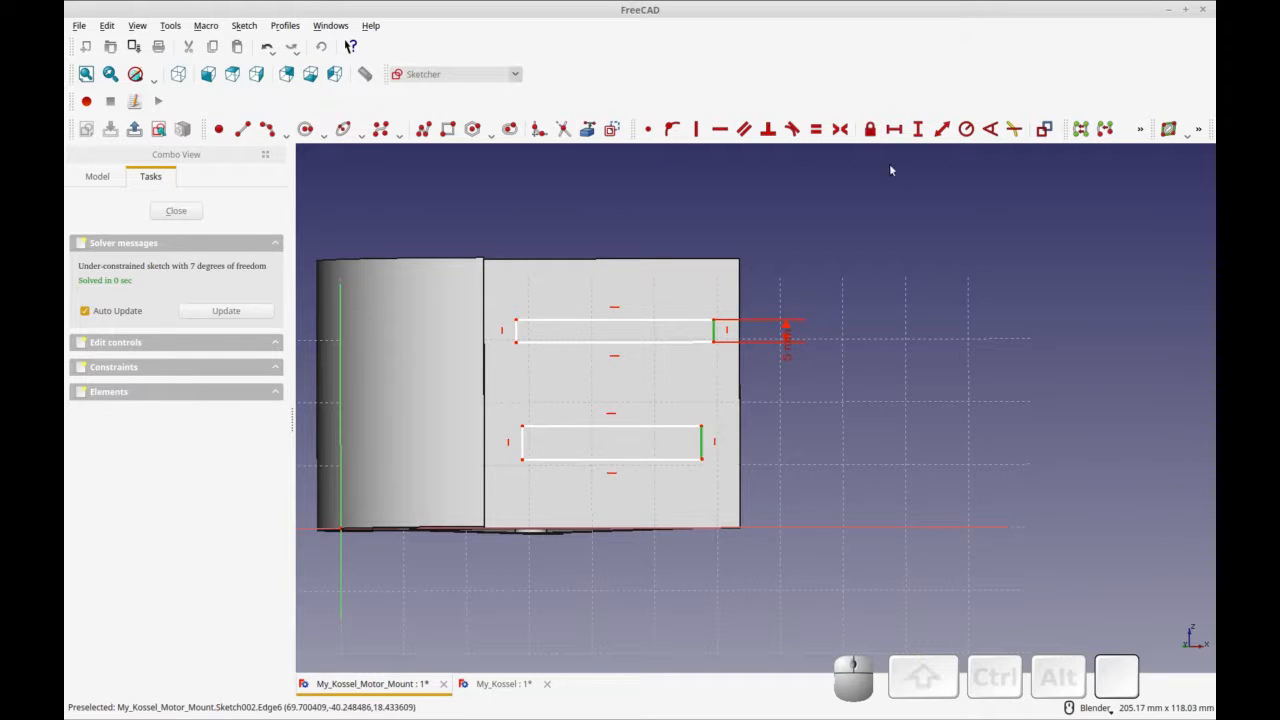
{"action": "left_click", "coordinate": [816, 129]}
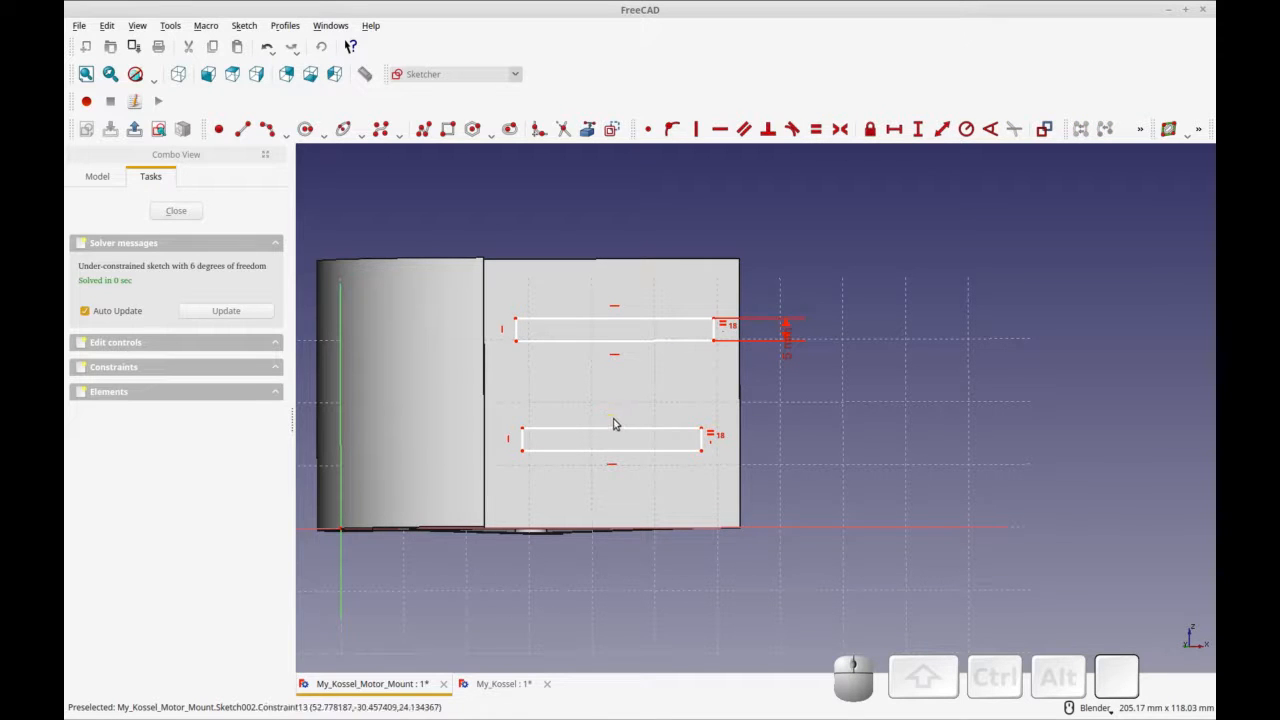
Step: Try a 35 mm vertical distance between the two rectangles' right corners, and delete that dimension
{"action": "left_click", "coordinate": [703, 430]}
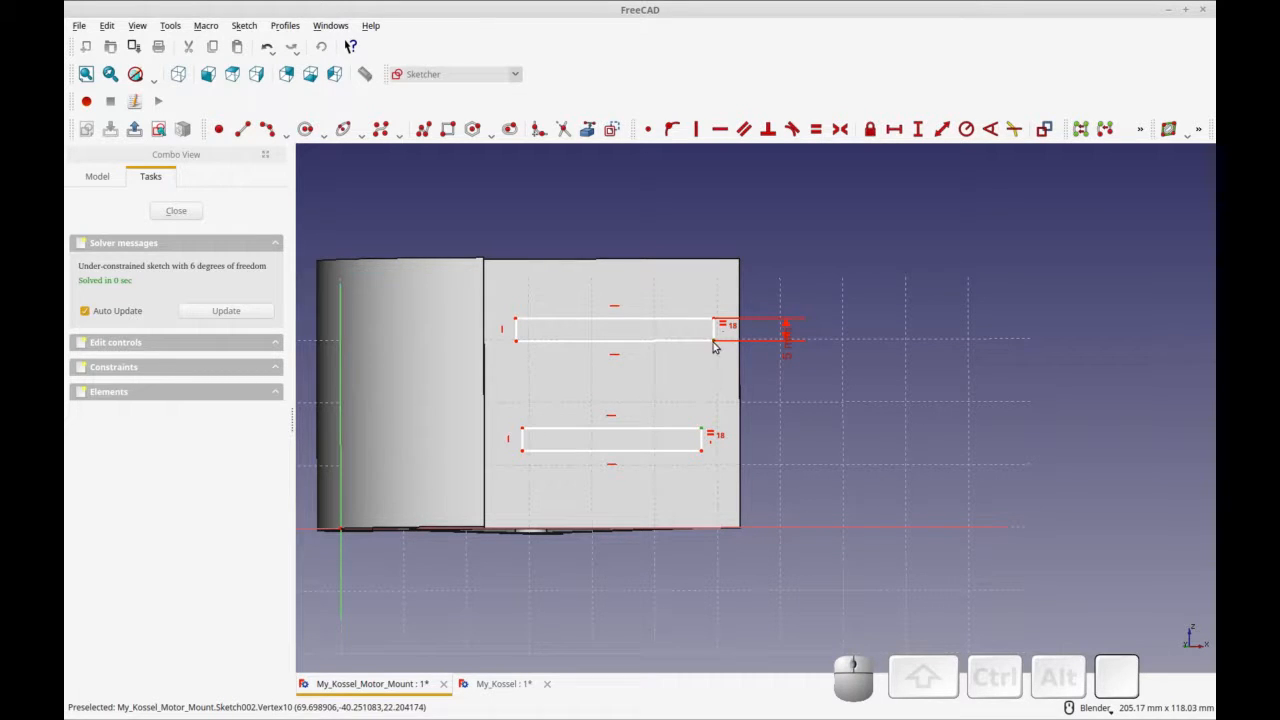
{"action": "left_click", "coordinate": [918, 129]}
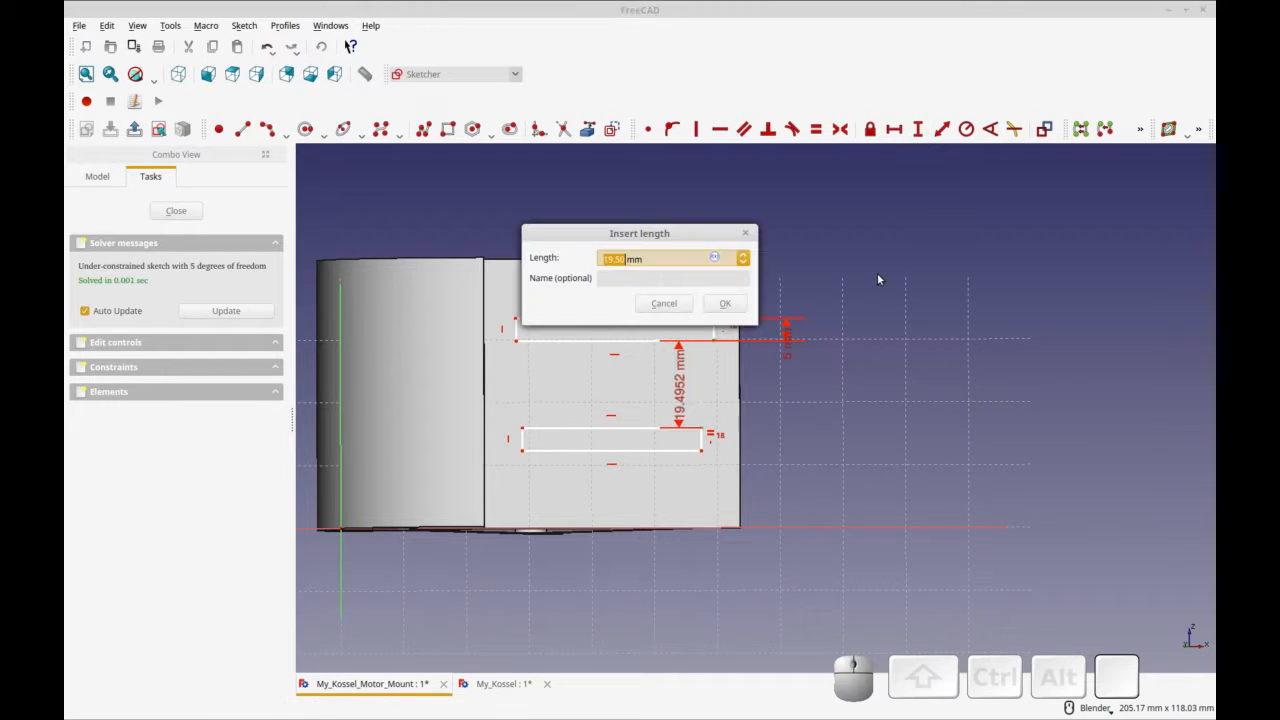
{"action": "type", "text": "35"}
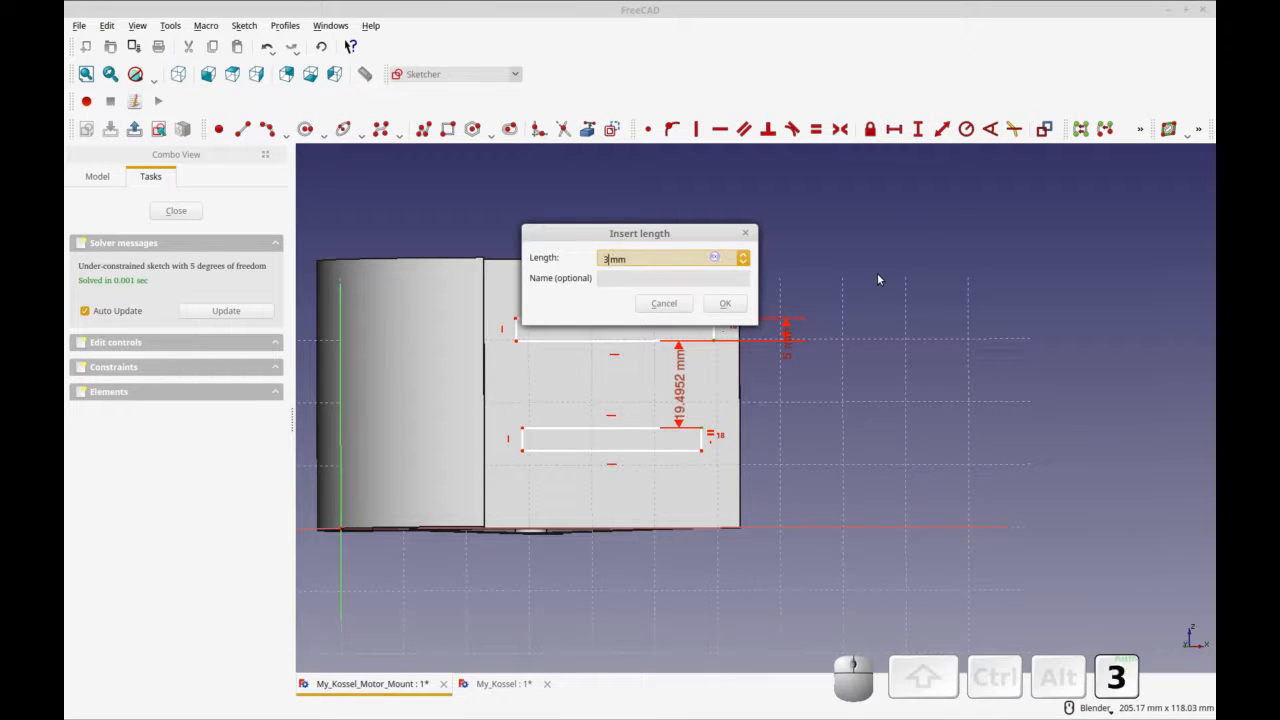
{"action": "key", "text": "Return"}
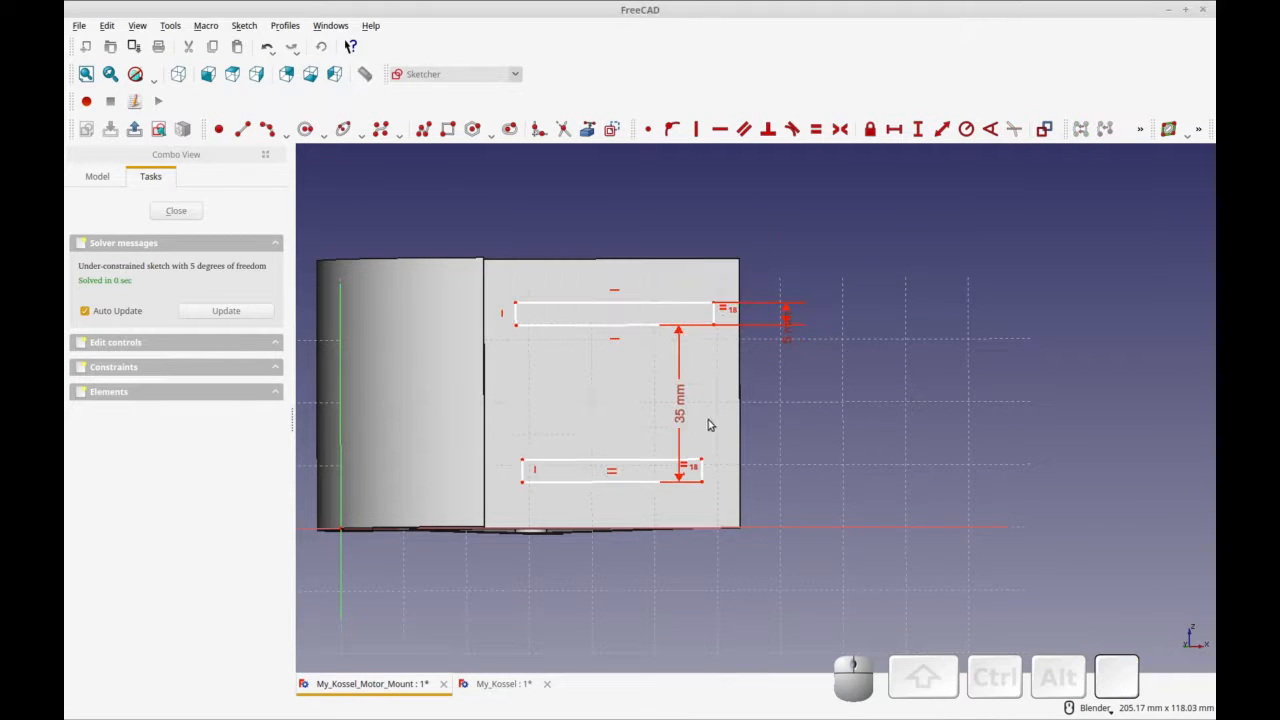
{"action": "left_click", "coordinate": [672, 418]}
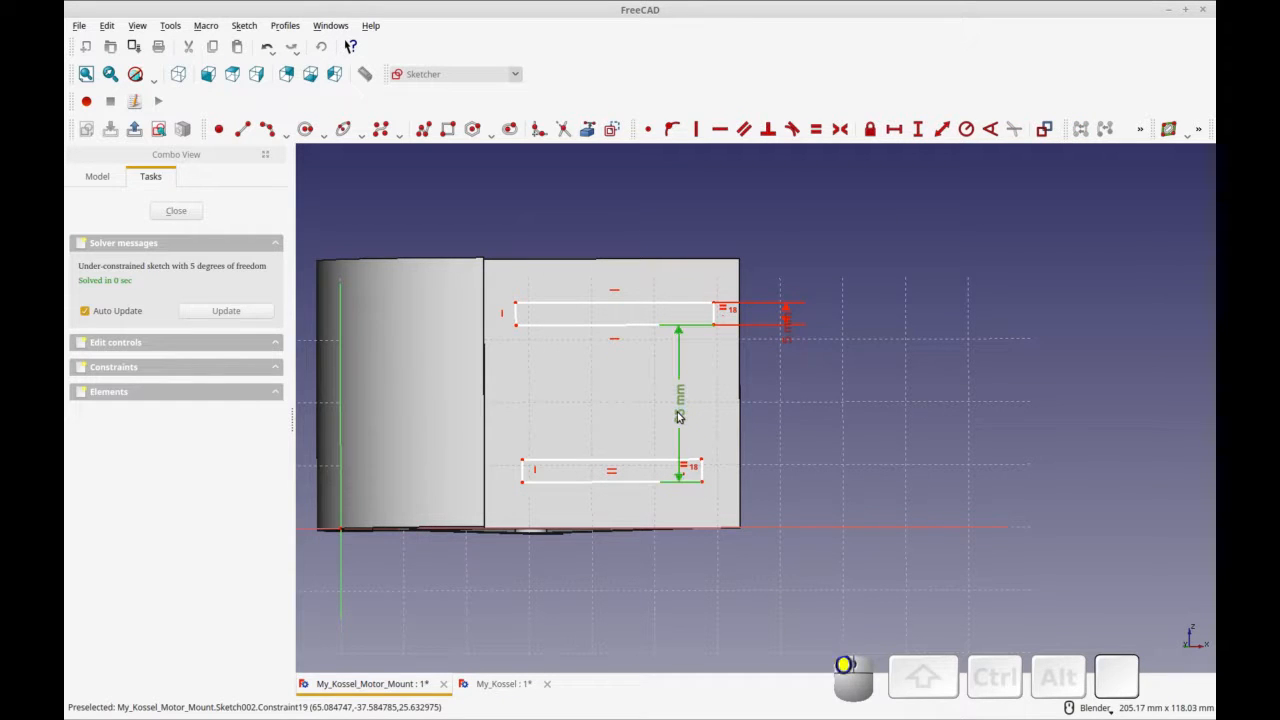
{"action": "key", "text": "Delete"}
Step: Set a 35 mm vertical distance between the facing right corners of the two rectangles and place the dimension outside the plate
{"action": "left_click", "coordinate": [713, 324]}
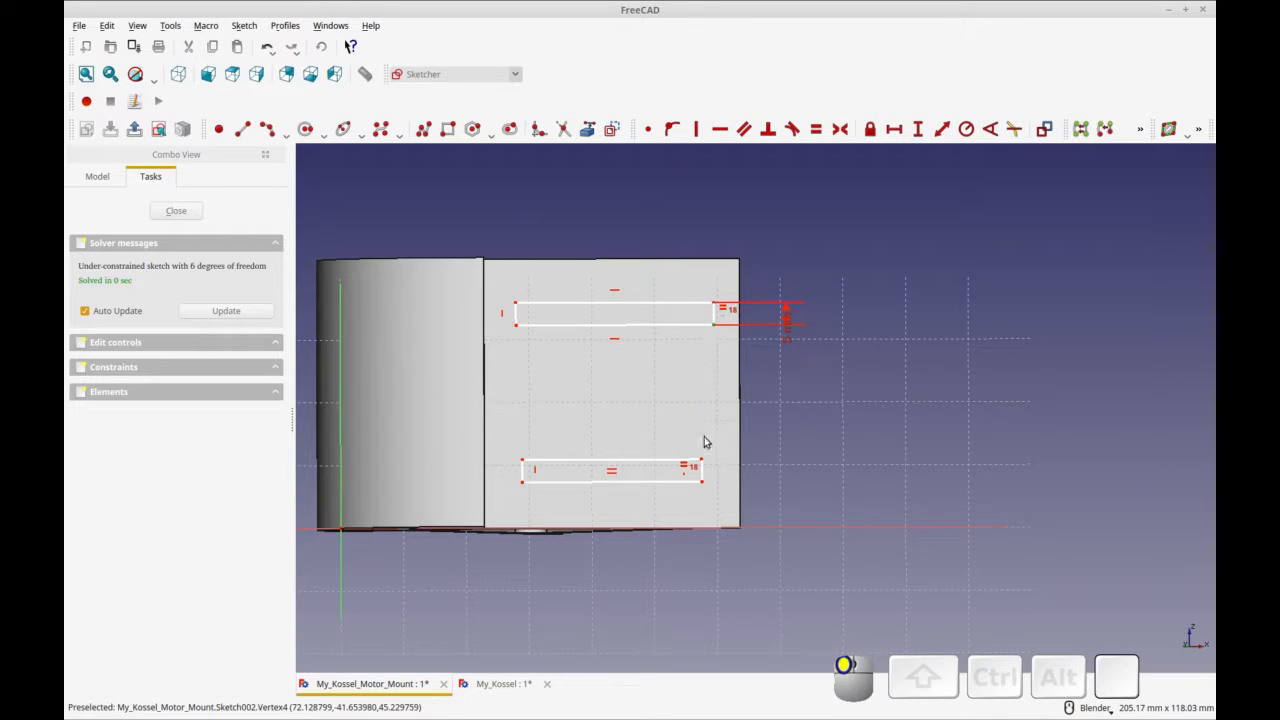
{"action": "left_click", "coordinate": [701, 459]}
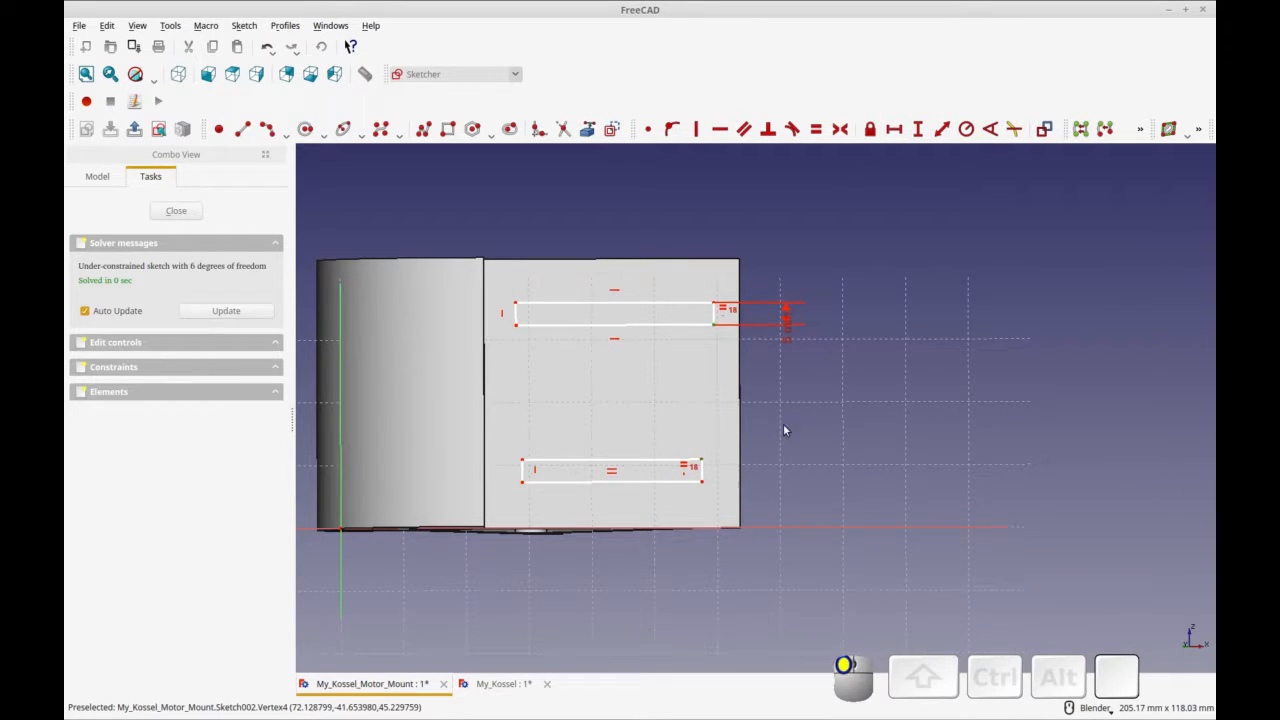
{"action": "left_click", "coordinate": [918, 129]}
{"action": "key", "text": "Return"}
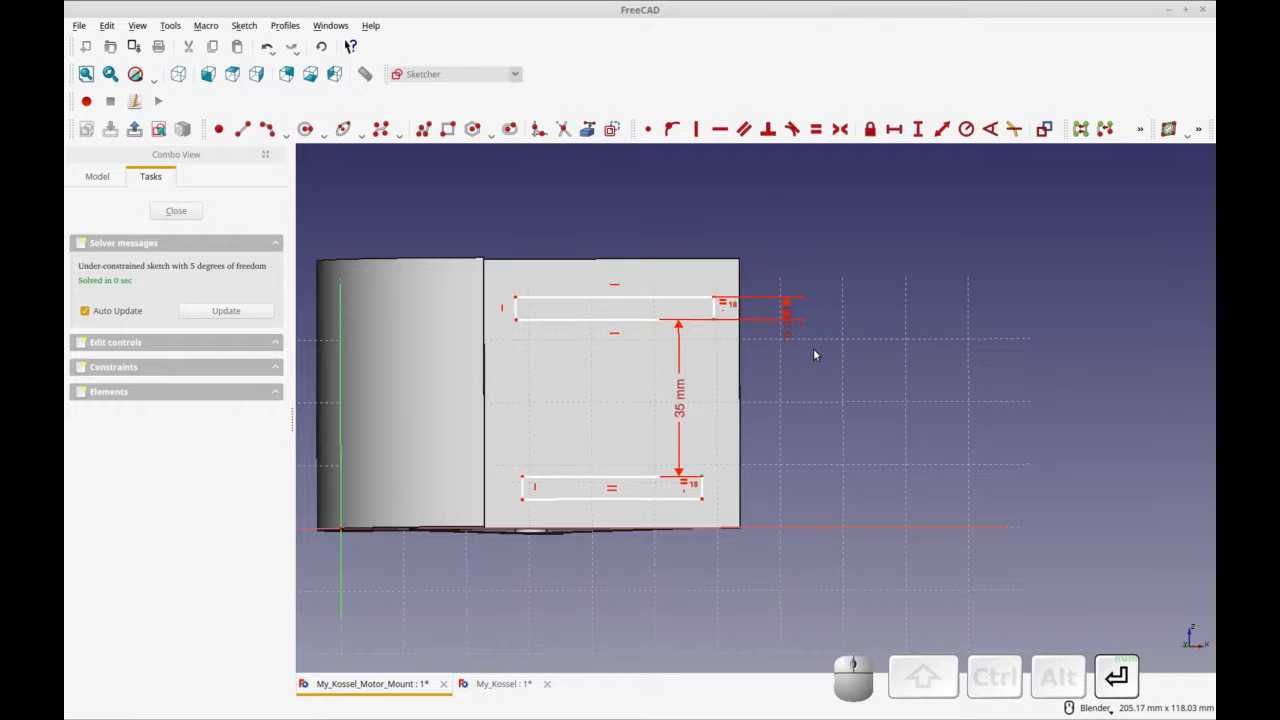
{"action": "left_click_drag", "start_coordinate": [686, 423], "coordinate": [786, 423]}
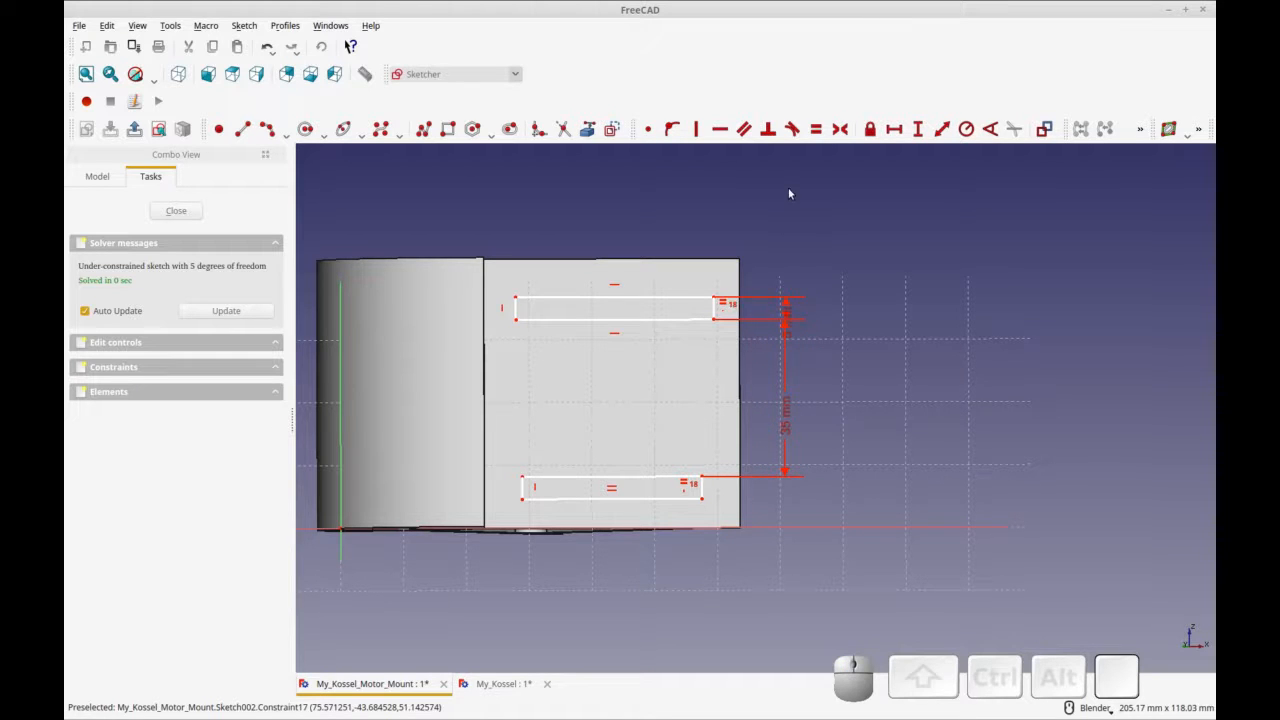
Step: Link the side plate's upper edge into the sketch as external geometry
{"action": "left_click", "coordinate": [700, 257]}
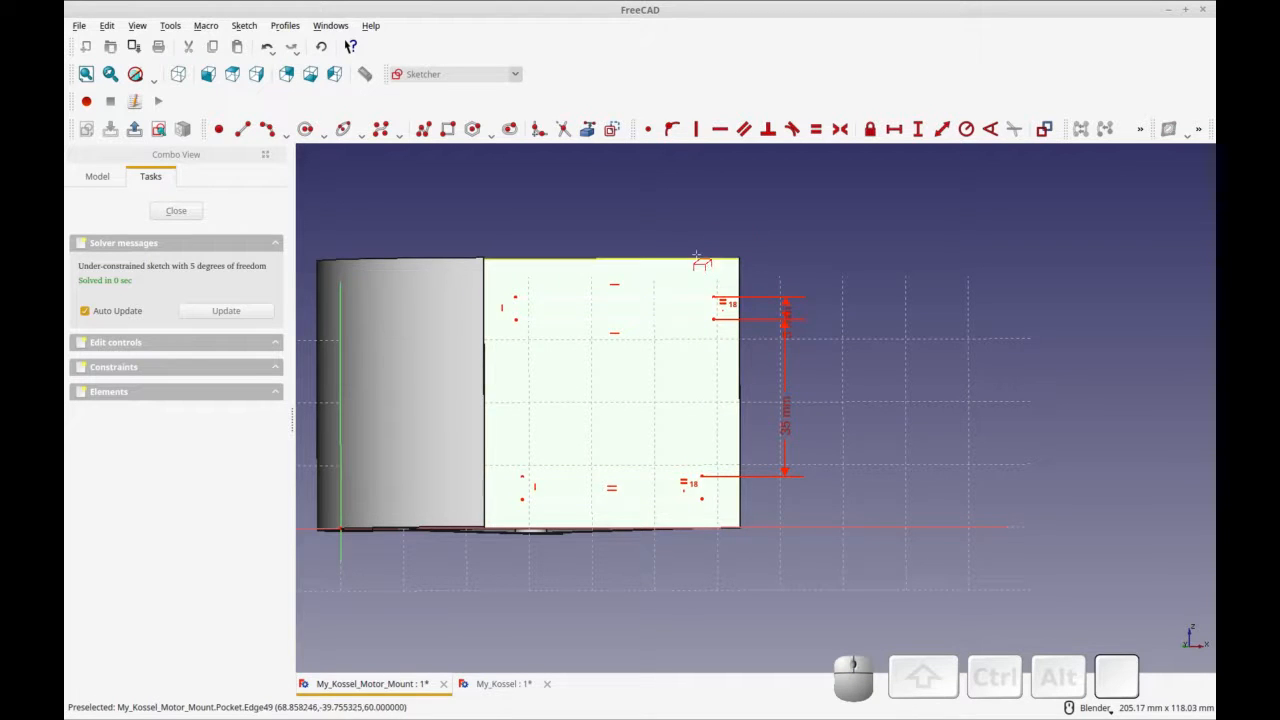
{"action": "left_click", "coordinate": [697, 256]}
{"action": "right_click", "coordinate": [877, 267]}
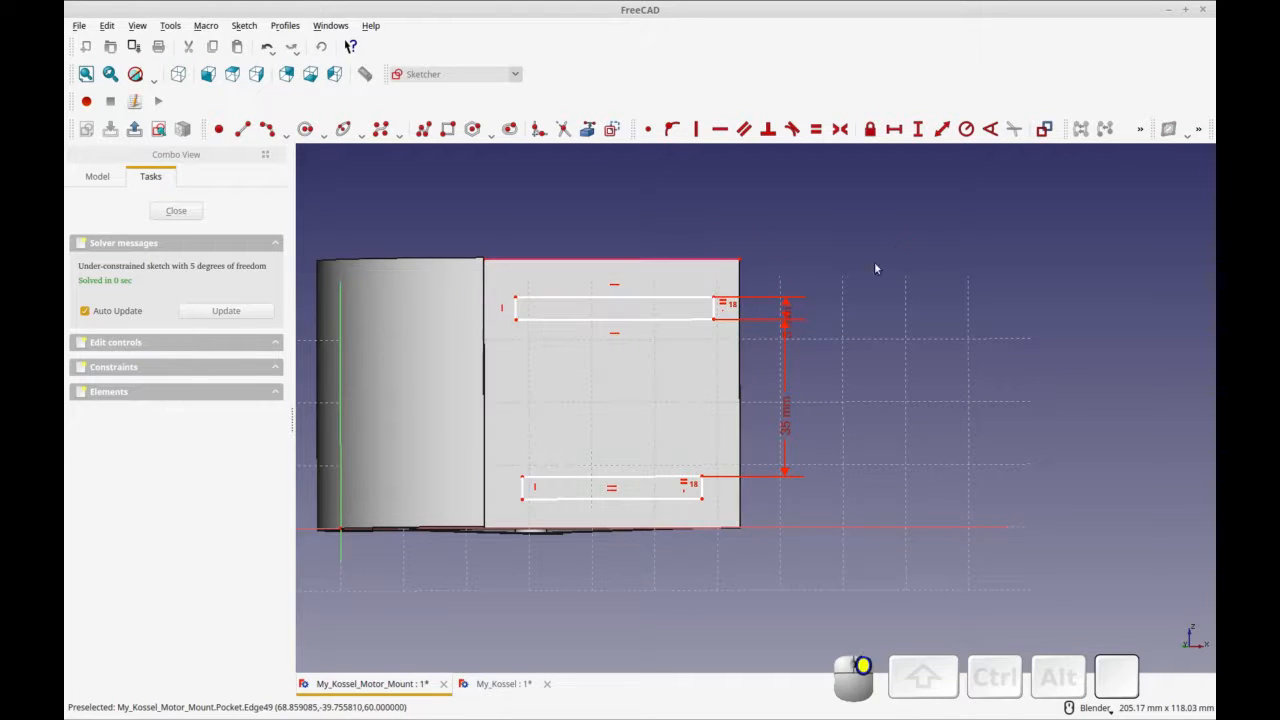
Step: Set the vertical distance from the plate's upper right corner to the upper rectangle's top right corner to 7.5 mm
{"action": "left_click", "coordinate": [714, 297]}
{"action": "left_click", "coordinate": [741, 259]}
{"action": "left_click", "coordinate": [766, 258]}
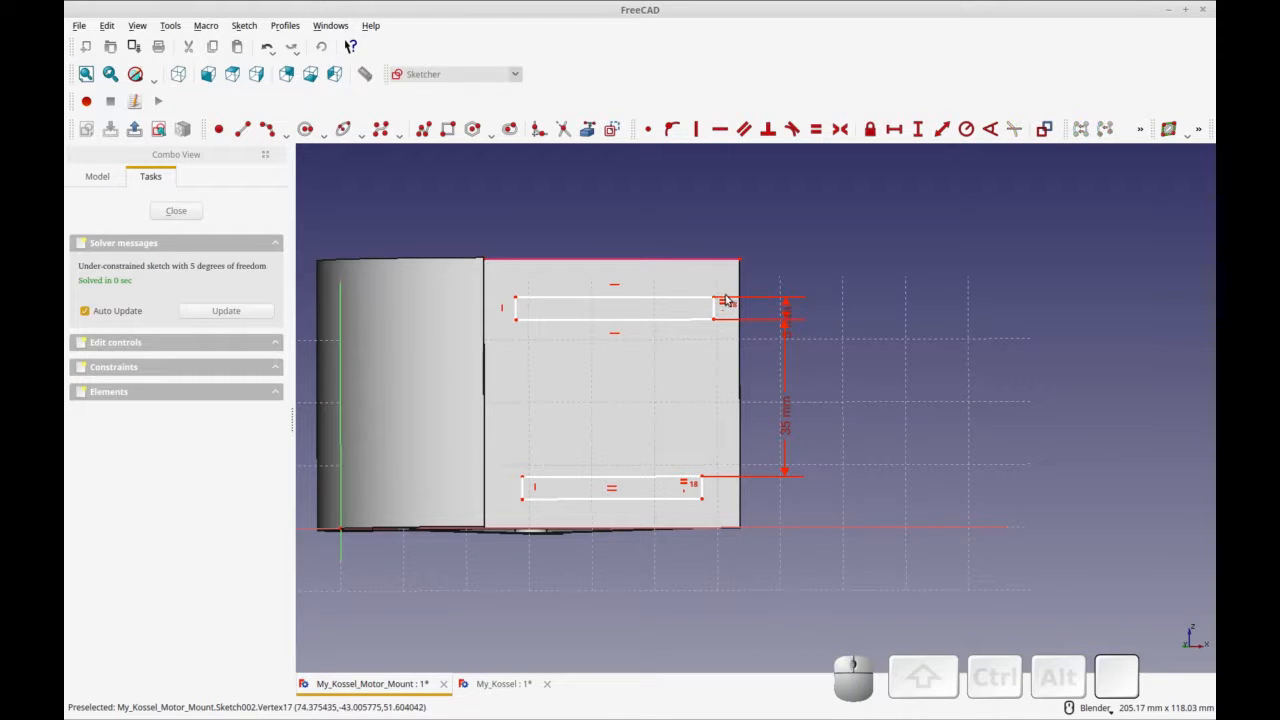
{"action": "left_click", "coordinate": [741, 262]}
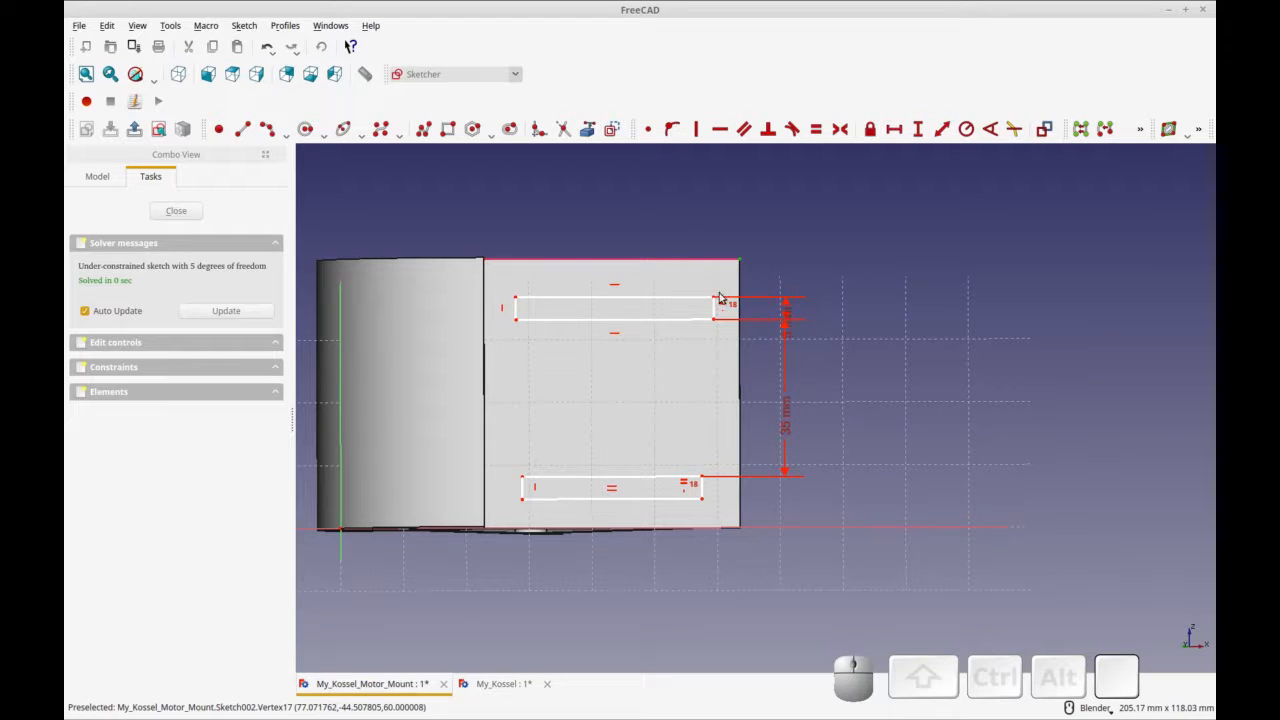
{"action": "left_click", "coordinate": [716, 297]}
{"action": "key", "text": "i"}
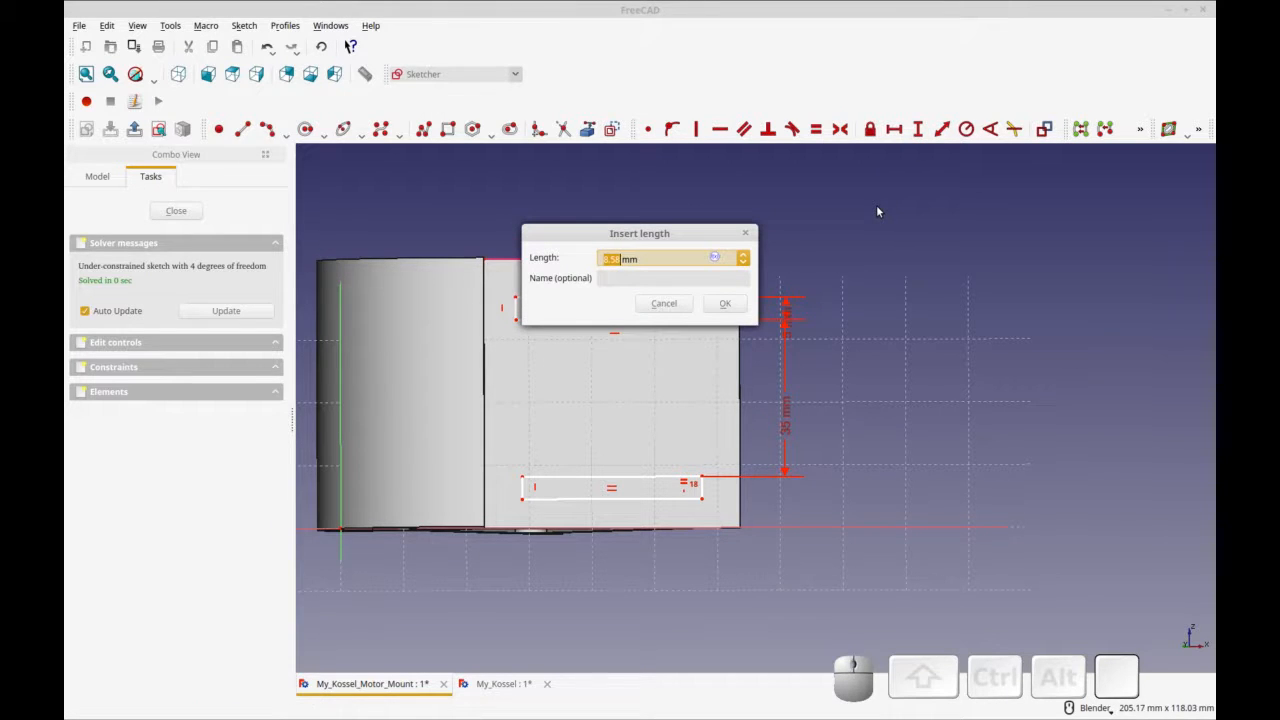
{"action": "type", "text": "2.5"}
{"action": "key", "text": "BackSpace"}
{"action": "type", "text": "1.5"}
{"action": "key", "text": "Return"}
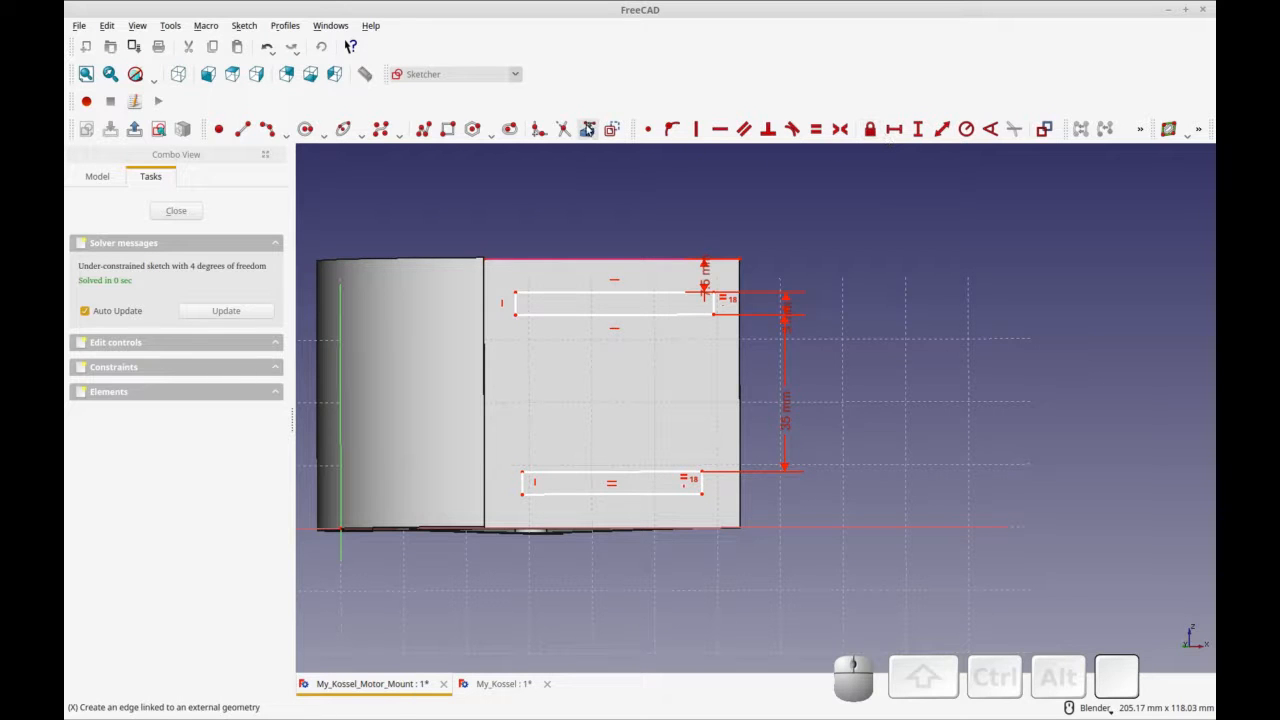
Step: Link the plate's lower edge as external geometry and try a vertical dimension from its right end to the lower rectangle
{"action": "middle_click_drag", "start_coordinate": [694, 563], "coordinate": [694, 590]}
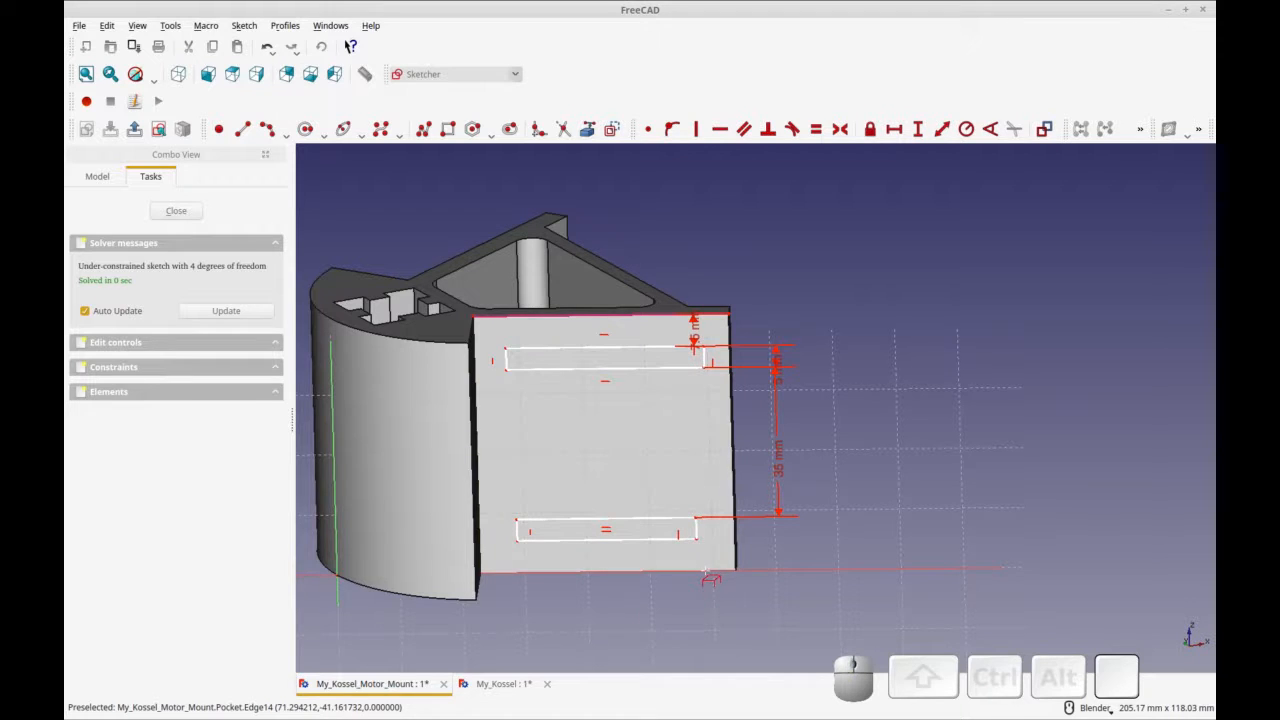
{"action": "middle_click_drag", "start_coordinate": [701, 609], "coordinate": [703, 579]}
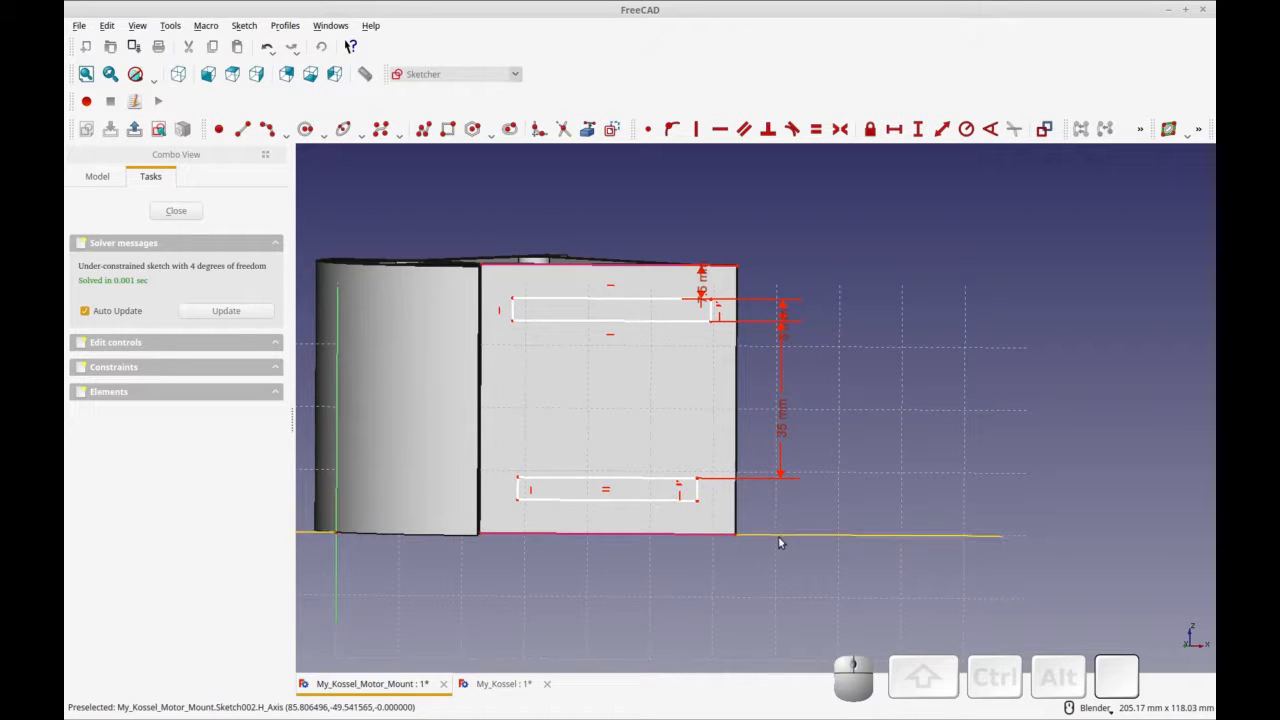
{"action": "left_click", "coordinate": [738, 535]}
{"action": "left_click", "coordinate": [736, 534]}
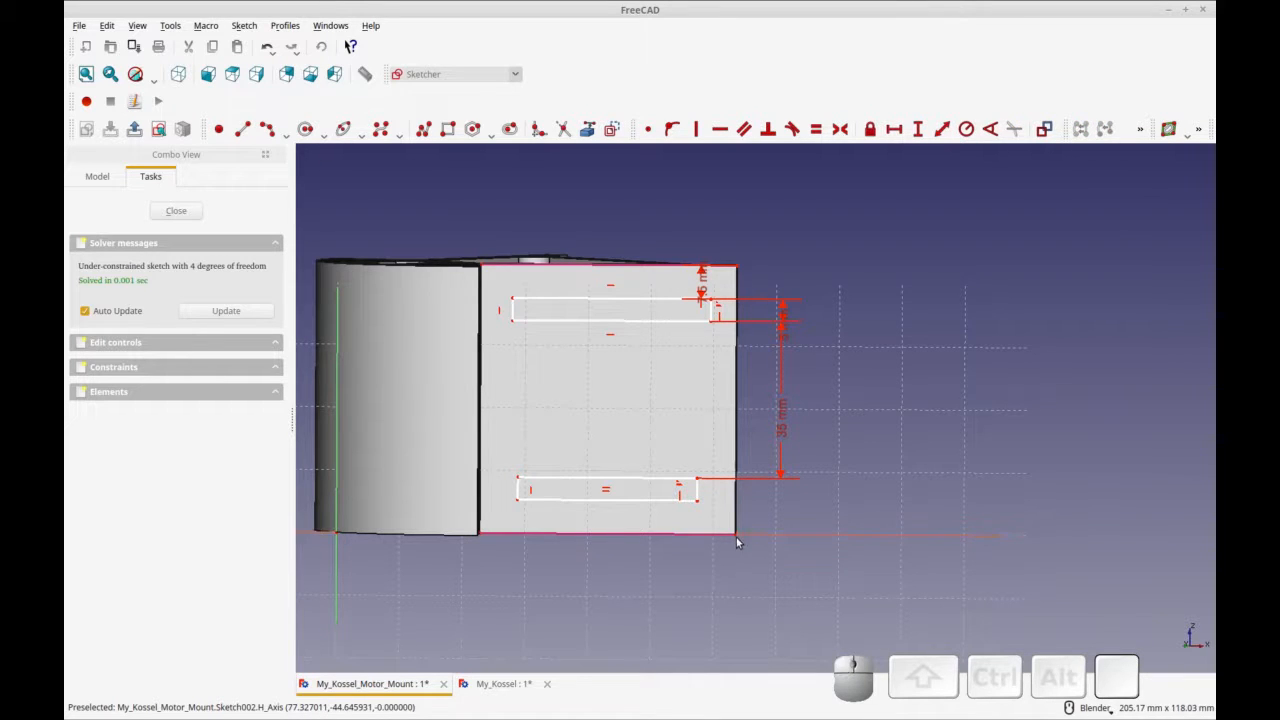
{"action": "left_click", "coordinate": [710, 512]}
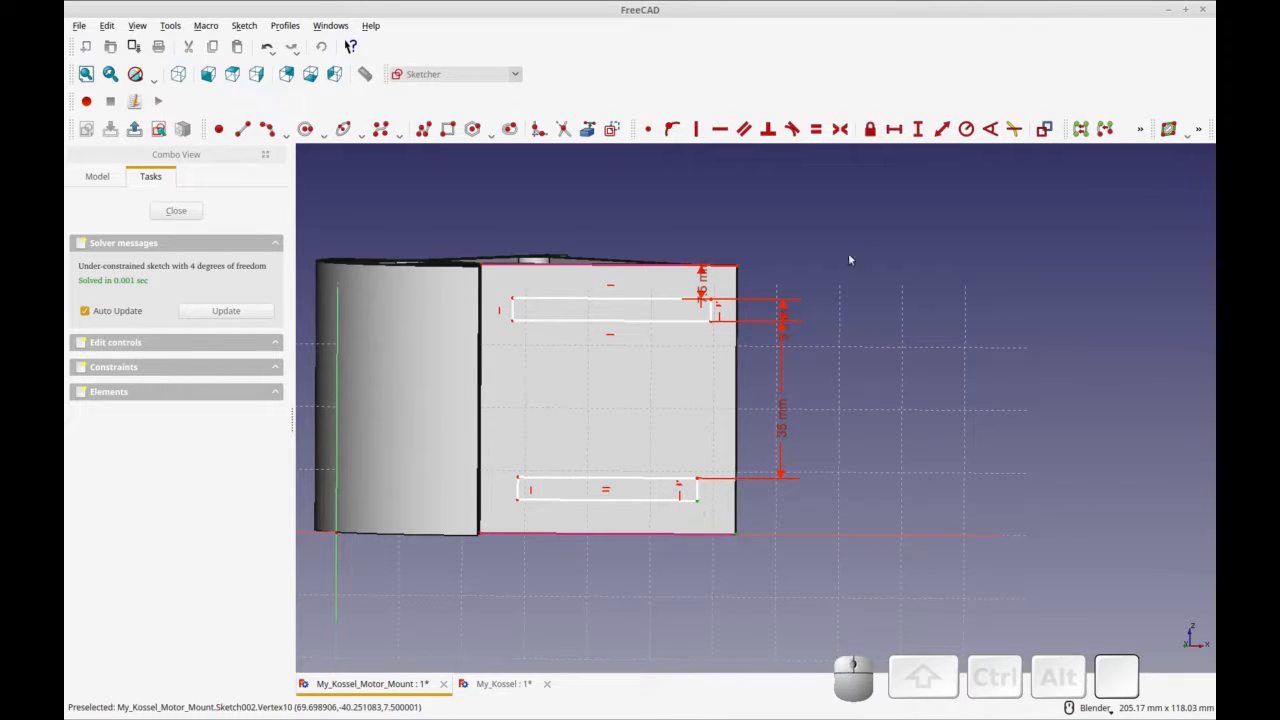
{"action": "left_click", "coordinate": [915, 132]}
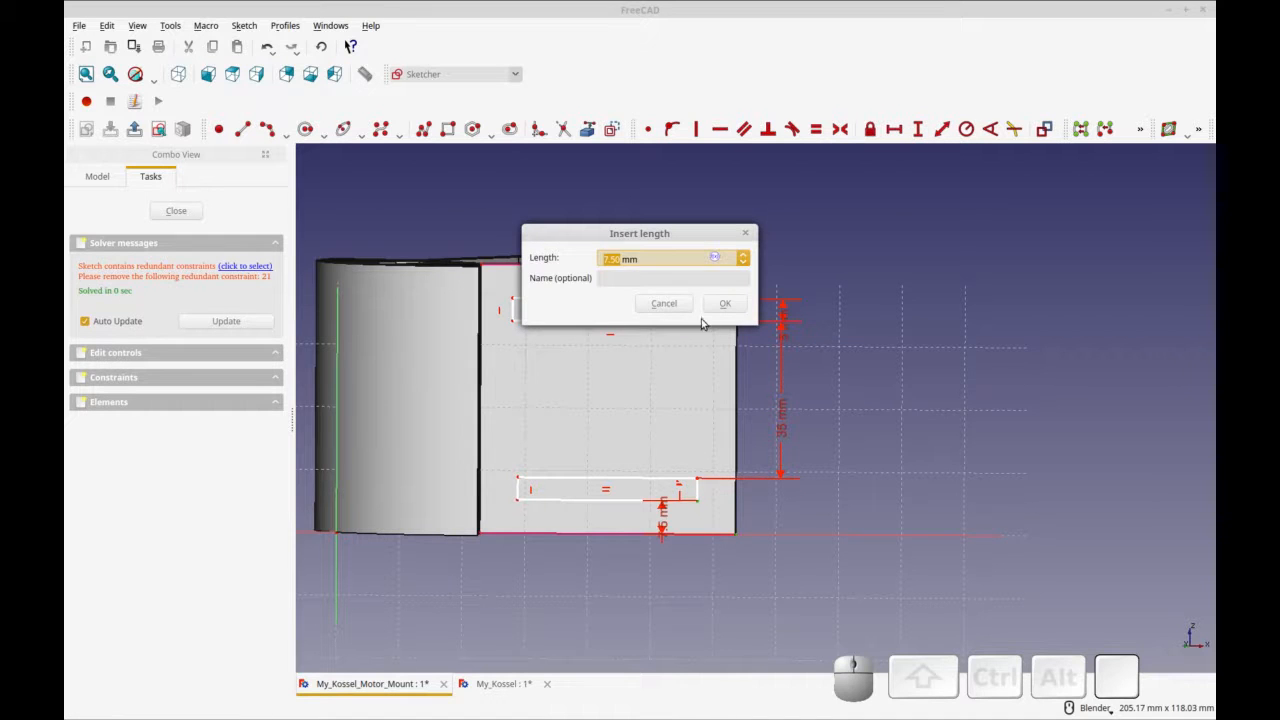
{"action": "left_click", "coordinate": [664, 303]}
Step: Place the 7.5 mm dimension outside the plate and delete the linked lower edge from the sketch
{"action": "left_click_drag", "start_coordinate": [700, 298], "coordinate": [782, 246]}
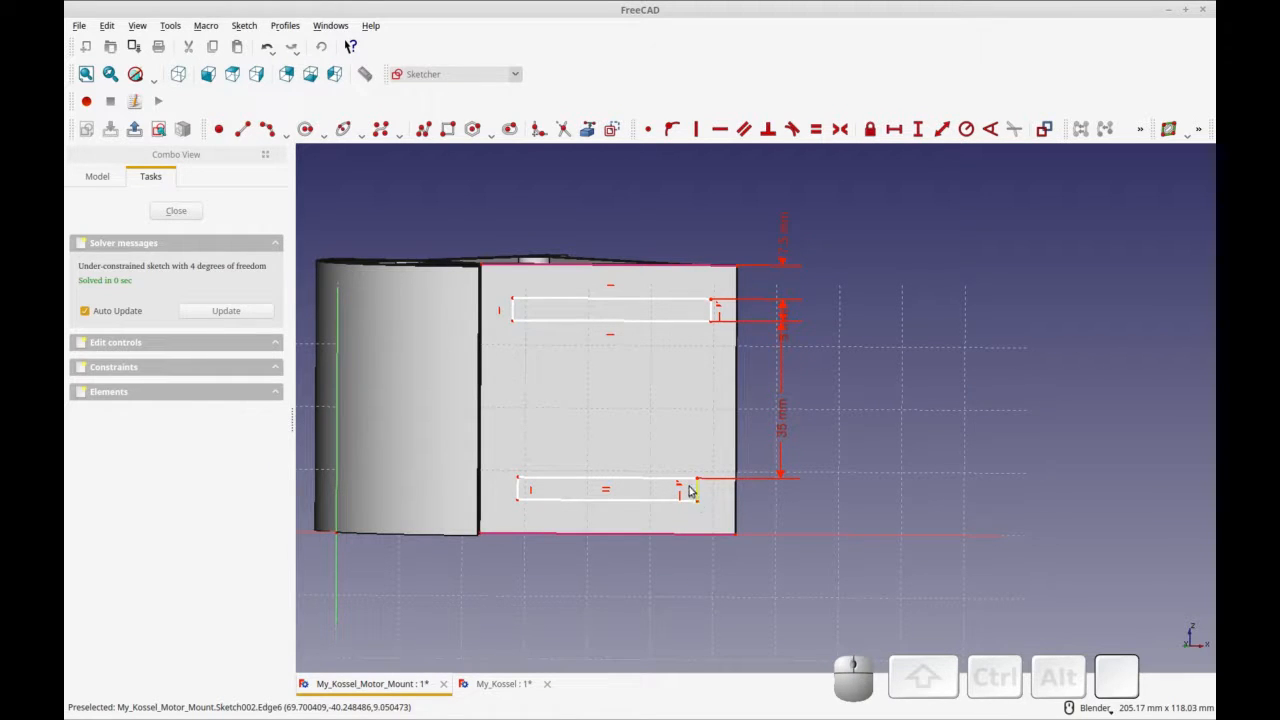
{"action": "left_click", "coordinate": [724, 544]}
{"action": "key", "text": "Delete"}
Step: Link the plate's right vertical edge as external geometry and constrain the upper rectangle's top right corner onto it with Point on Object
{"action": "mouse_move", "coordinate": [783, 592]}
{"action": "middle_mouse_down"}
{"action": "mouse_move", "coordinate": [757, 608]}
{"action": "mouse_move", "coordinate": [767, 613]}
{"action": "middle_mouse_up"}
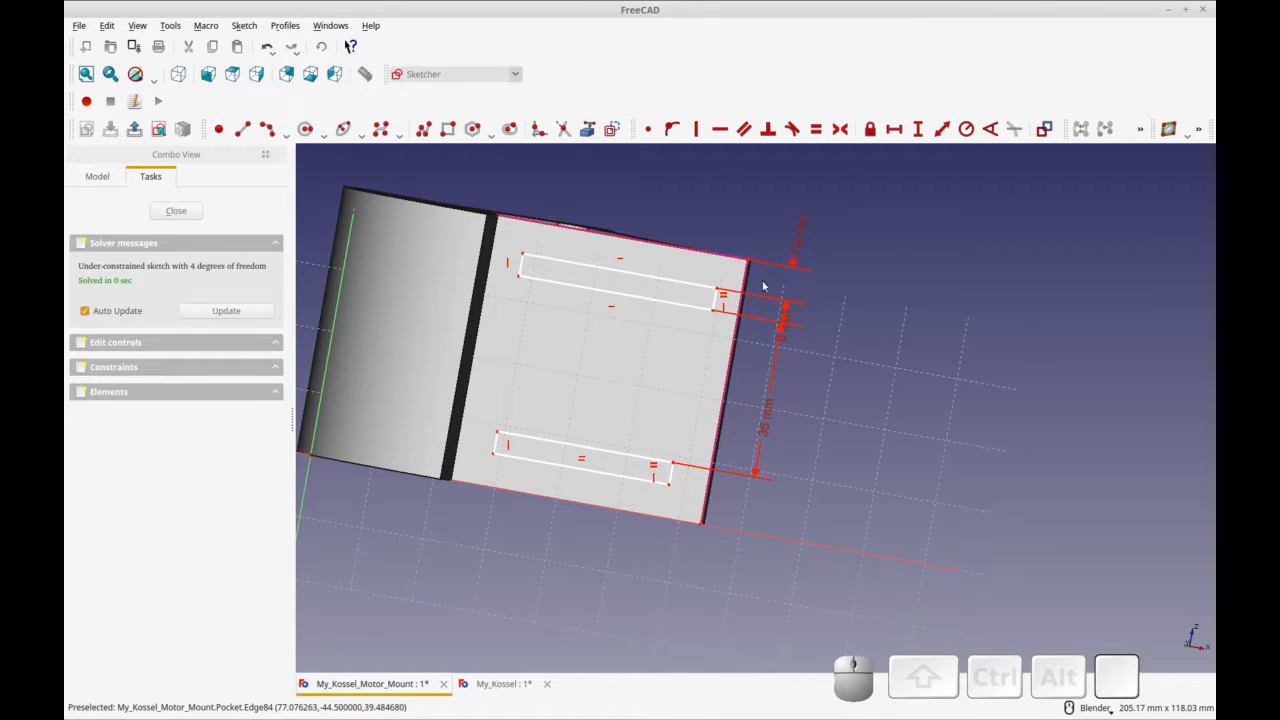
{"action": "left_click", "coordinate": [719, 295]}
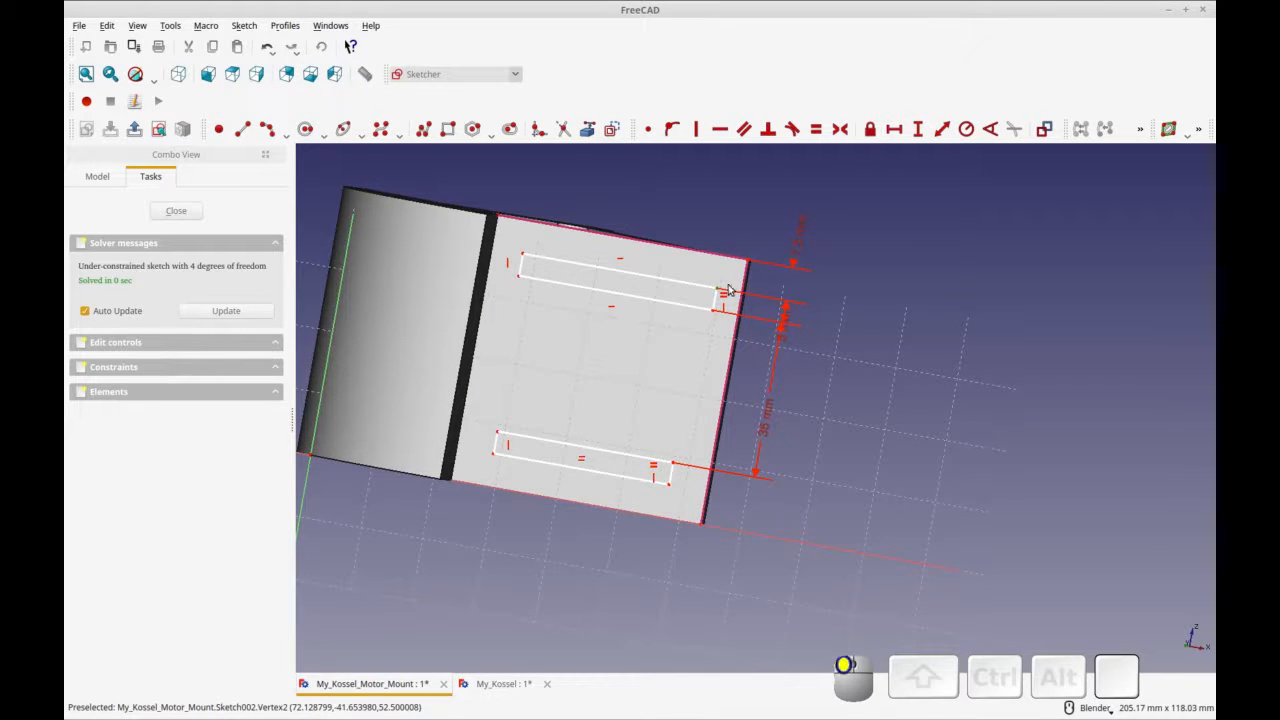
{"action": "left_click", "coordinate": [745, 285]}
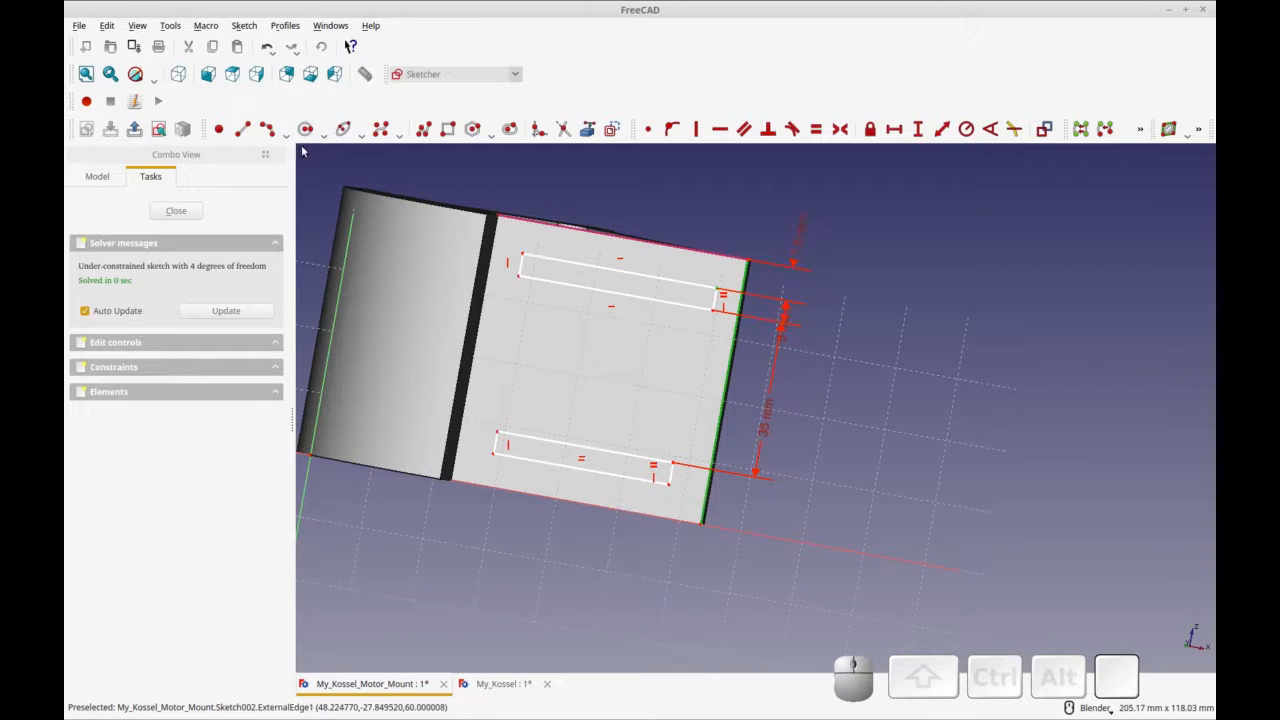
{"action": "left_click", "coordinate": [650, 132]}
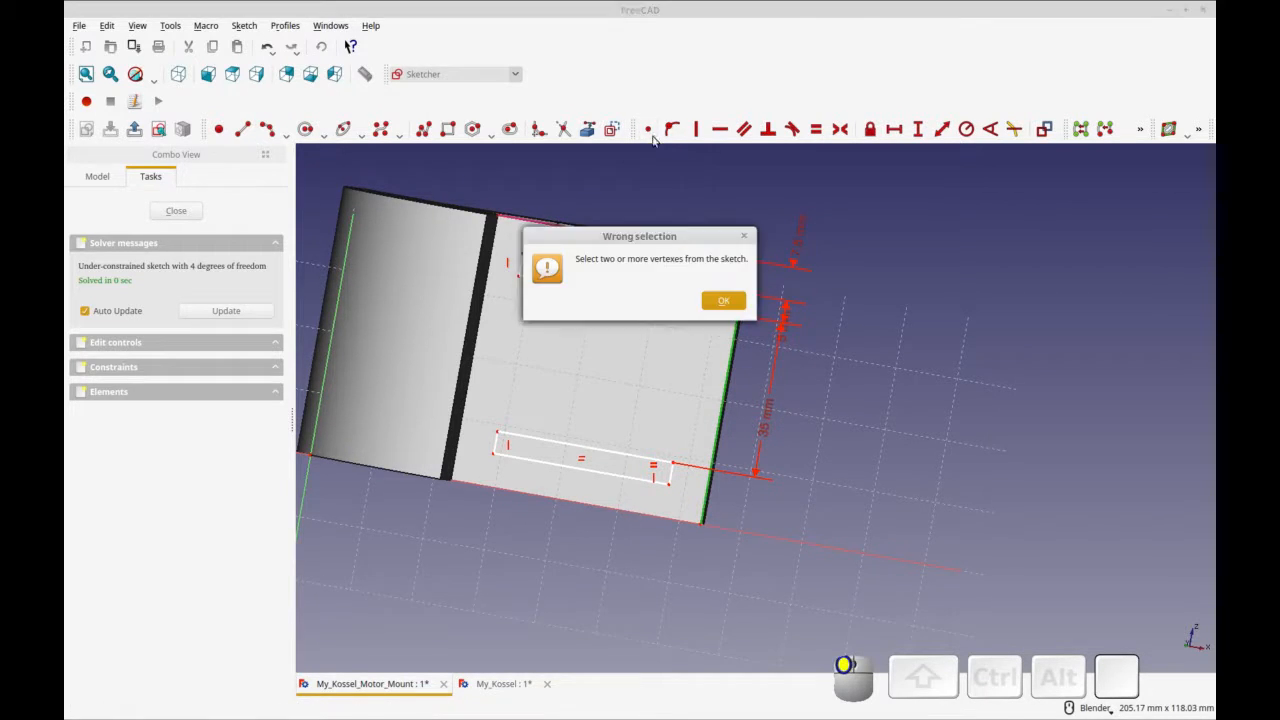
{"action": "left_click", "coordinate": [723, 300]}
{"action": "left_click", "coordinate": [744, 289]}
{"action": "left_click", "coordinate": [726, 288]}
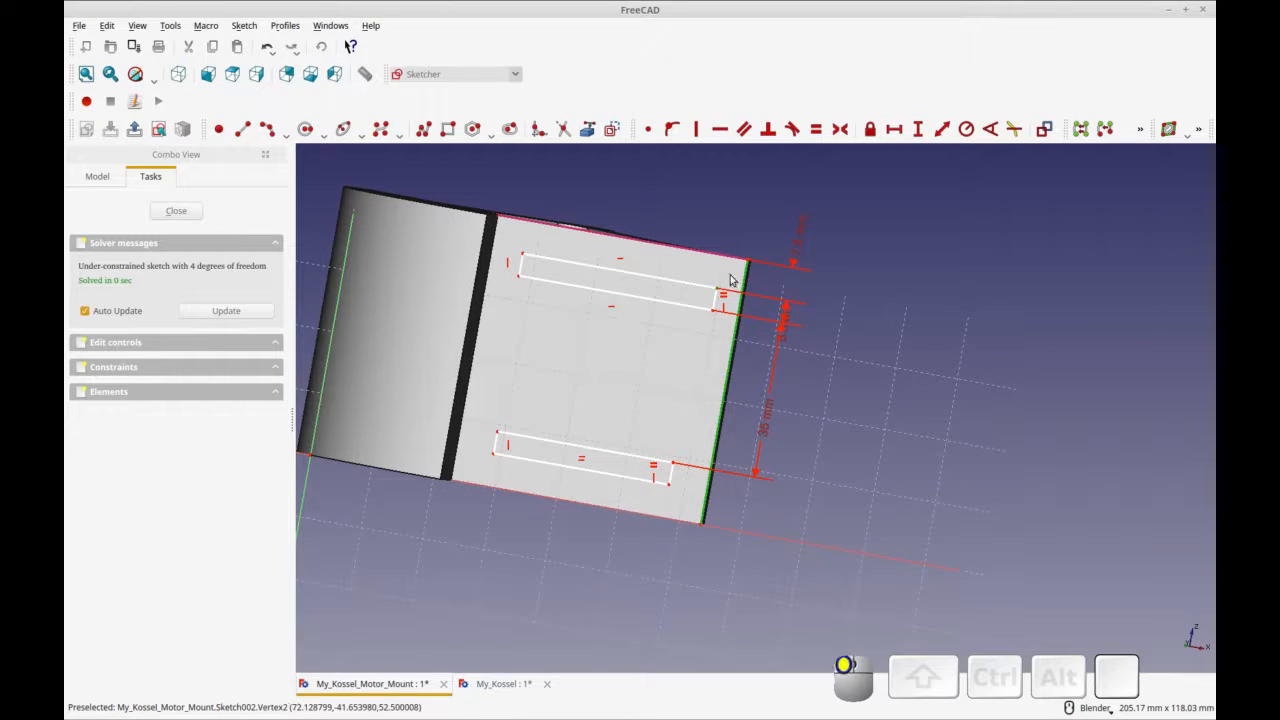
{"action": "left_click", "coordinate": [664, 134]}
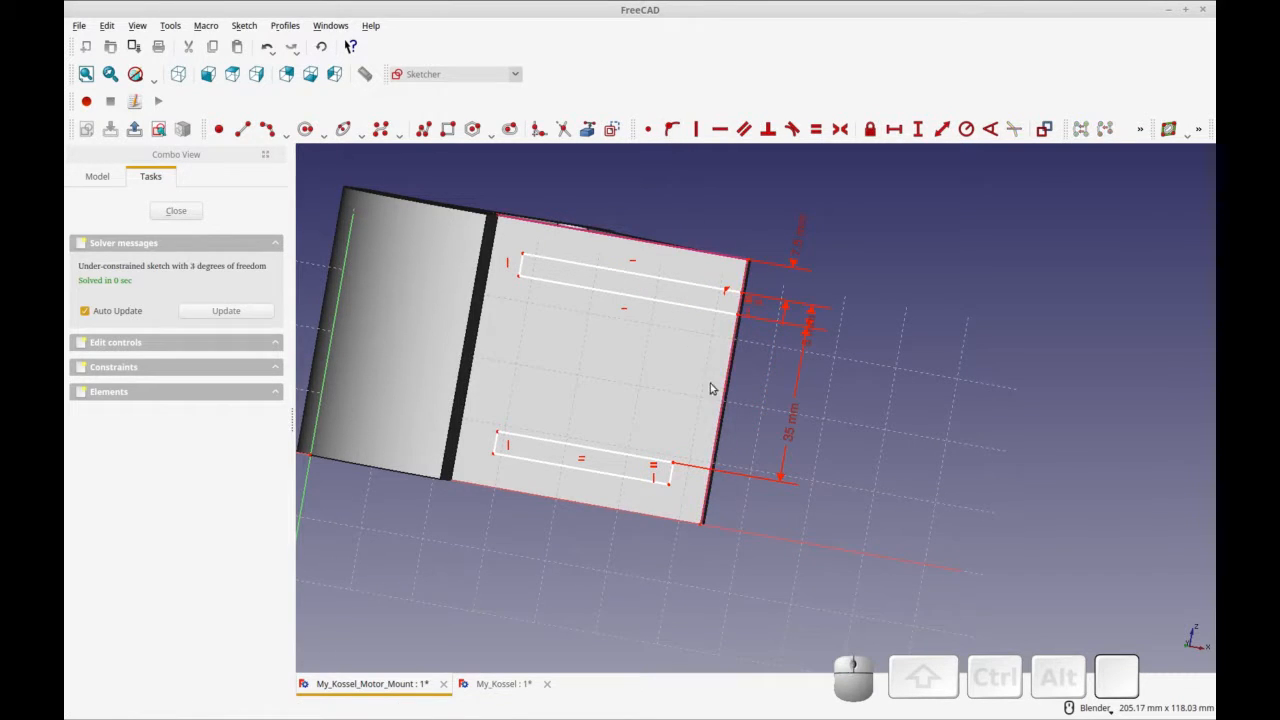
Step: Constrain the lower rectangle's upper edge and the upper rectangle's lower edge to equal length
{"action": "left_click", "coordinate": [651, 460]}
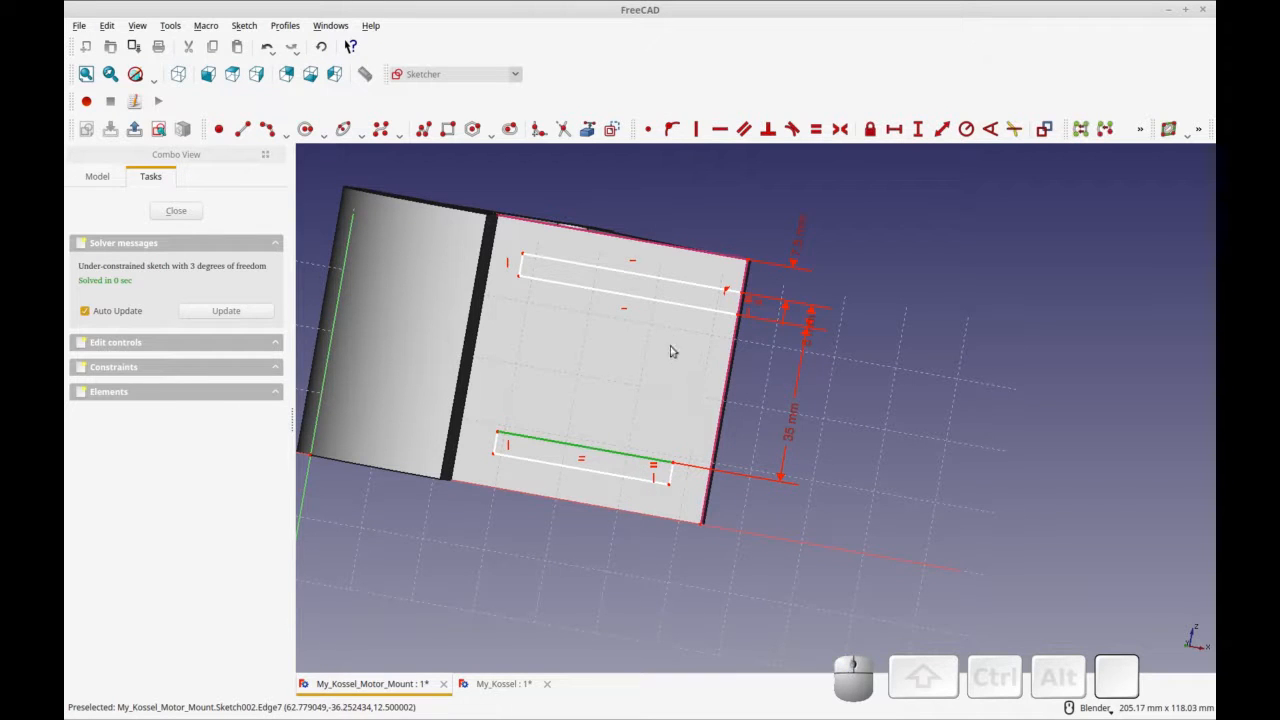
{"action": "middle_click_drag", "start_coordinate": [594, 545], "coordinate": [632, 588]}
{"action": "left_click", "coordinate": [647, 338], "text": "shift"}
{"action": "left_click", "coordinate": [815, 130]}
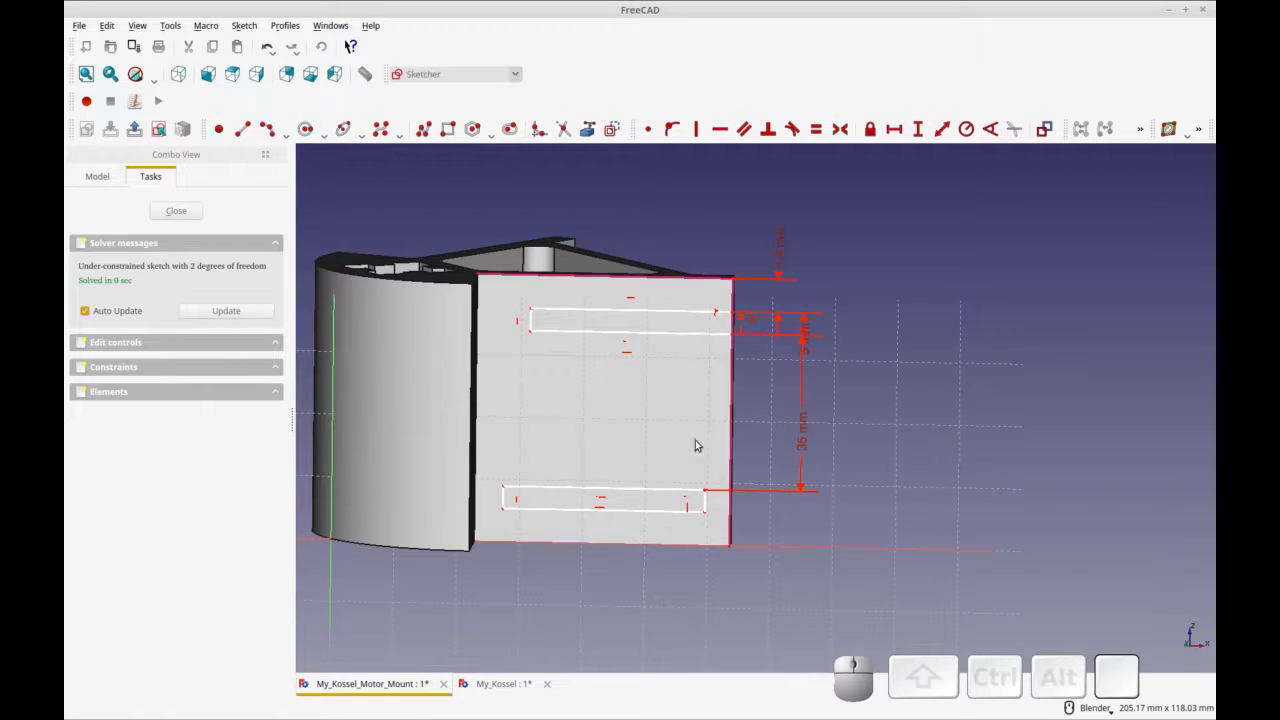
Step: Constrain the lower rectangle's top right corner onto the plate's right edge with Point on Object, and stretch both rectangles close to the plate's left edge
{"action": "left_click_drag", "start_coordinate": [681, 494], "coordinate": [711, 497]}
{"action": "left_click", "coordinate": [731, 493]}
{"action": "left_click", "coordinate": [672, 129]}
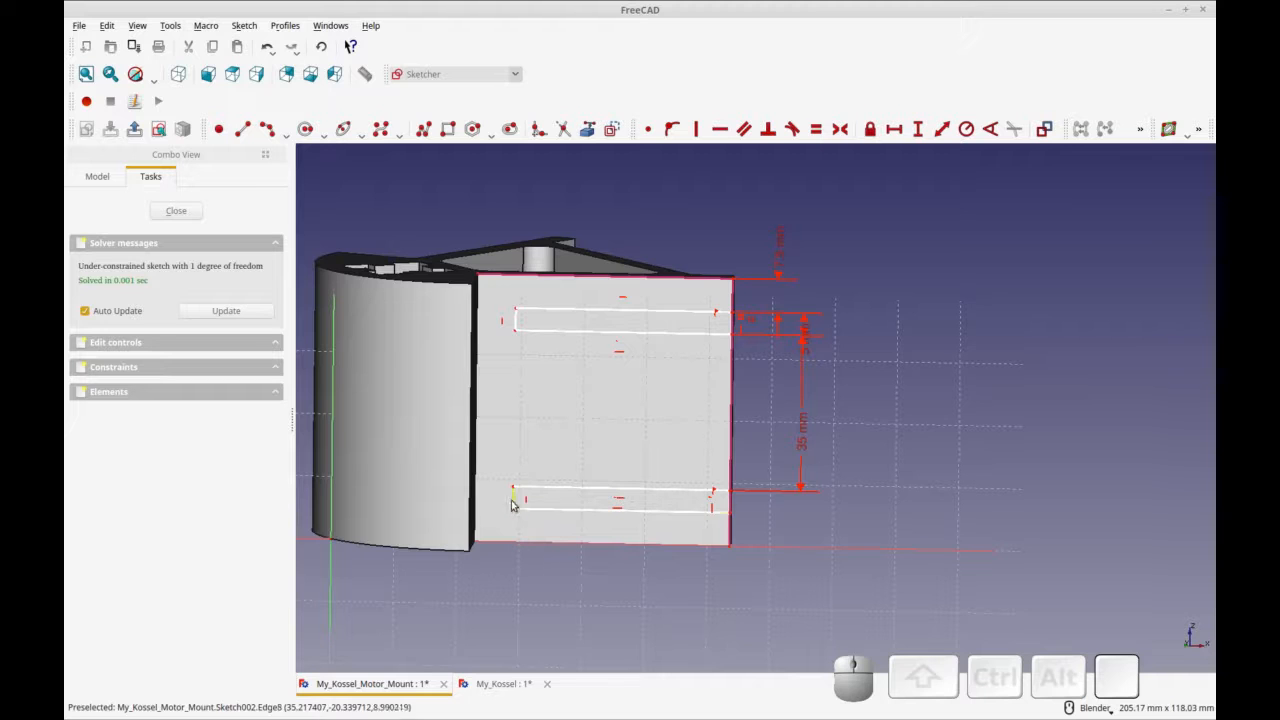
{"action": "left_click_drag", "start_coordinate": [513, 492], "coordinate": [484, 487]}
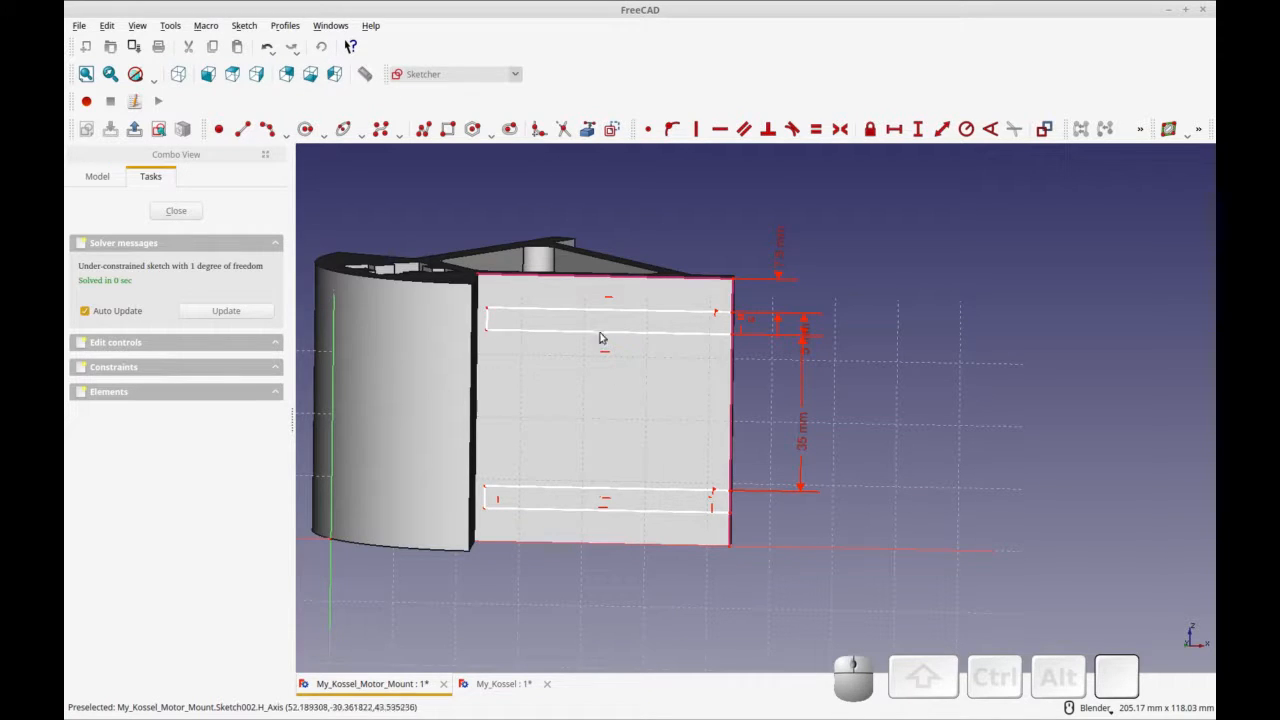
Step: Close the sketch and pad the two rectangles on the side plate with a length of 3 mm
{"action": "left_click", "coordinate": [176, 210]}
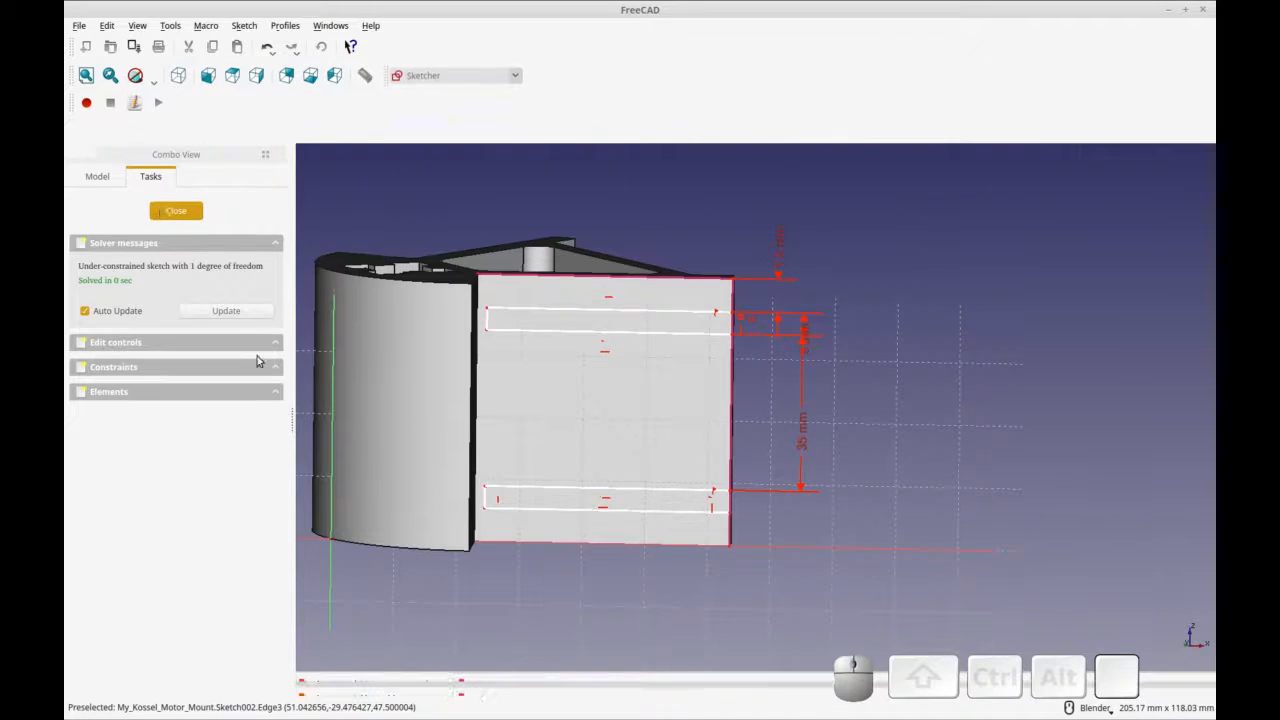
{"action": "left_click", "coordinate": [645, 47]}
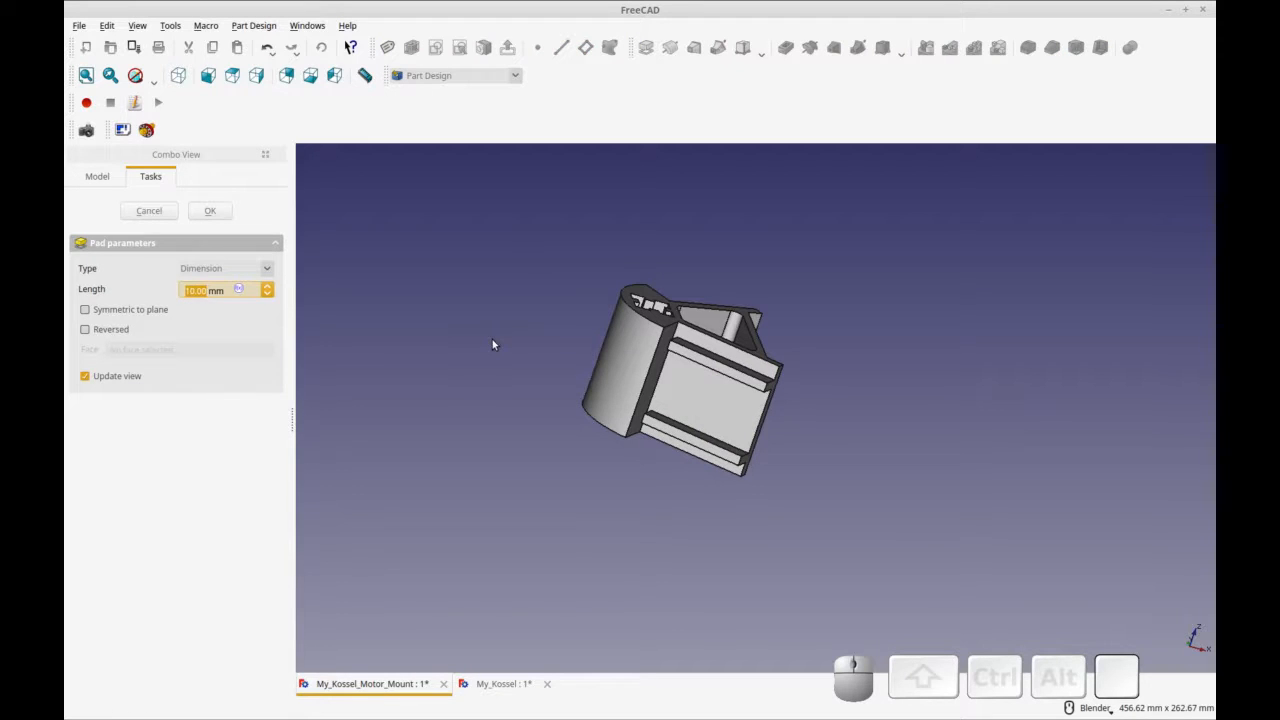
{"action": "type", "text": "3"}
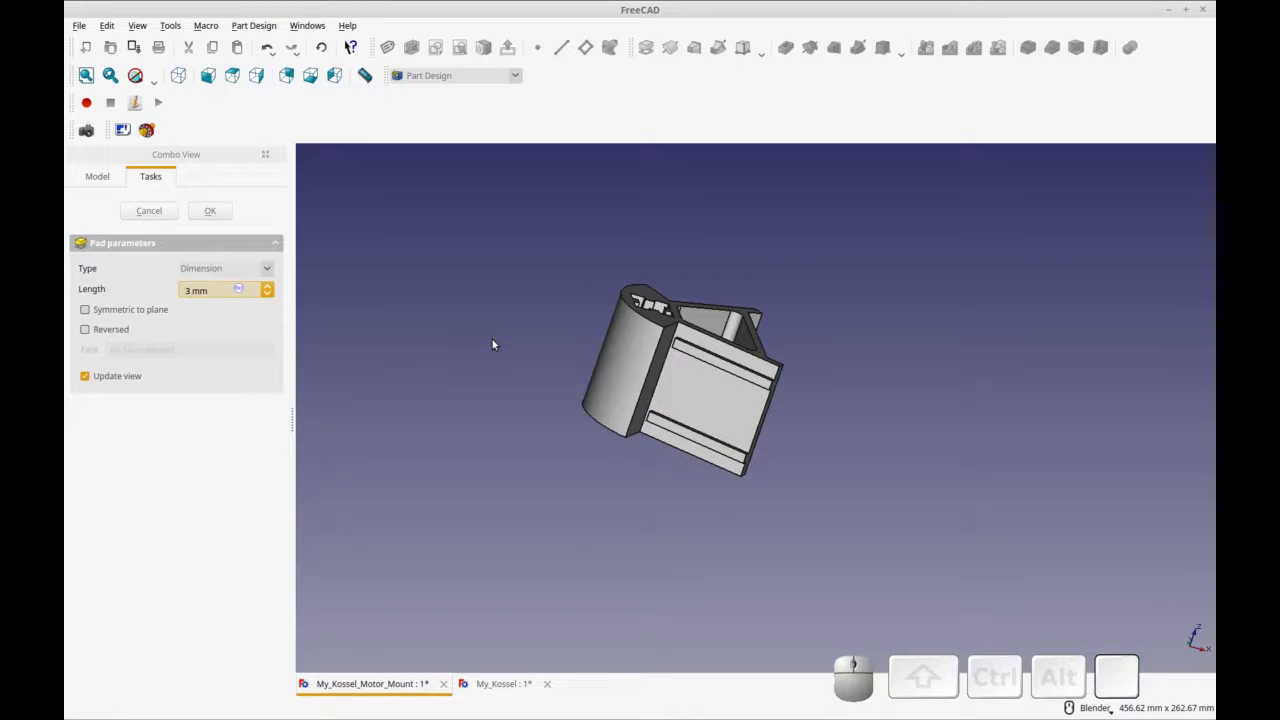
Step: Set the length of the raised strips' pad on the motor mount's side wall to 3 mm
{"action": "middle_click_drag", "start_coordinate": [855, 535], "coordinate": [655, 470]}
{"action": "double_click", "coordinate": [187, 290]}
{"action": "key", "text": "Delete"}
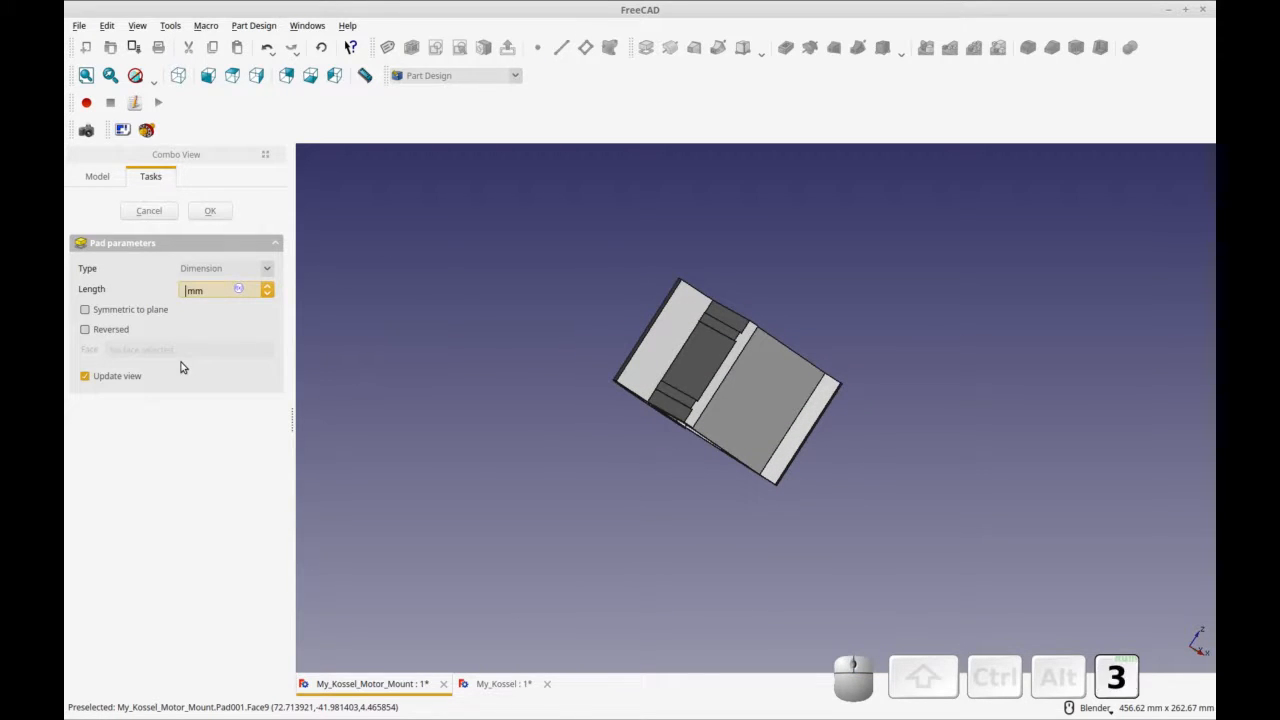
{"action": "left_click", "coordinate": [208, 212]}
Step: Reopen the strips' pad and reduce its length to 2 mm
{"action": "middle_click_drag", "start_coordinate": [580, 481], "coordinate": [251, 414]}
{"action": "left_click", "coordinate": [172, 336]}
{"action": "double_click", "coordinate": [174, 334]}
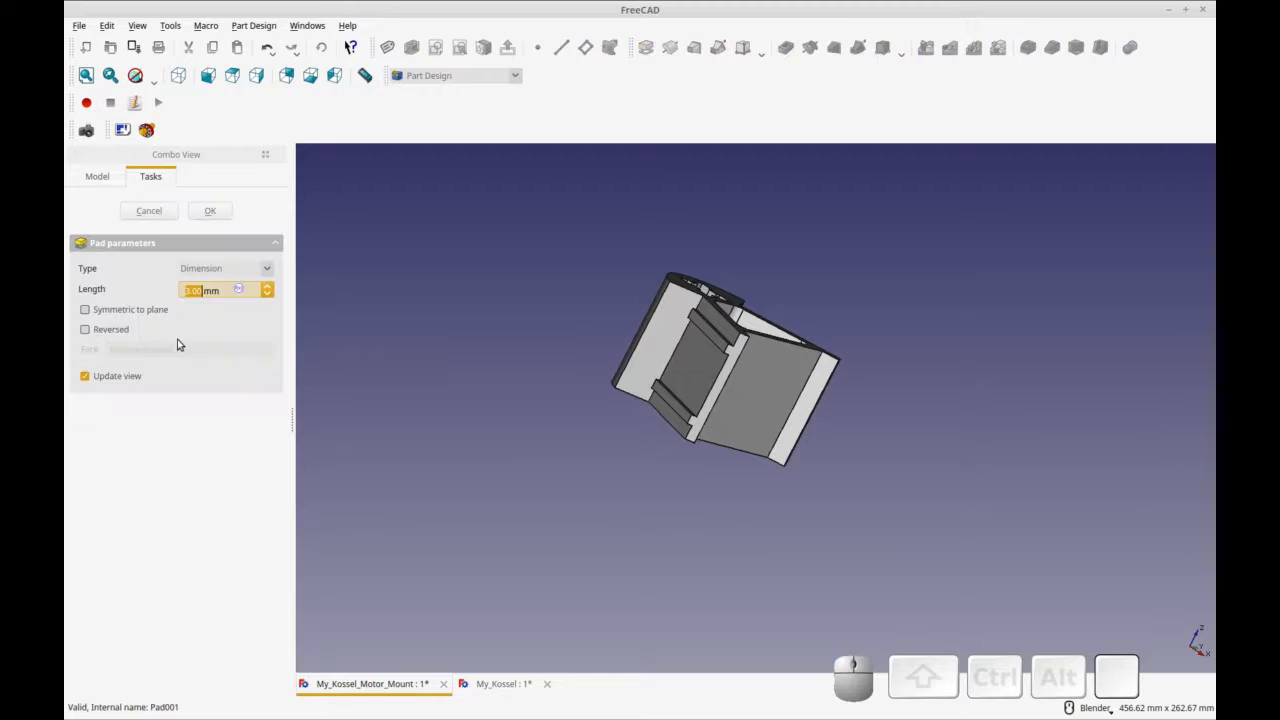
{"action": "left_click", "coordinate": [268, 294]}
{"action": "left_click", "coordinate": [209, 211]}
{"action": "middle_click_drag", "start_coordinate": [705, 457], "coordinate": [782, 527]}
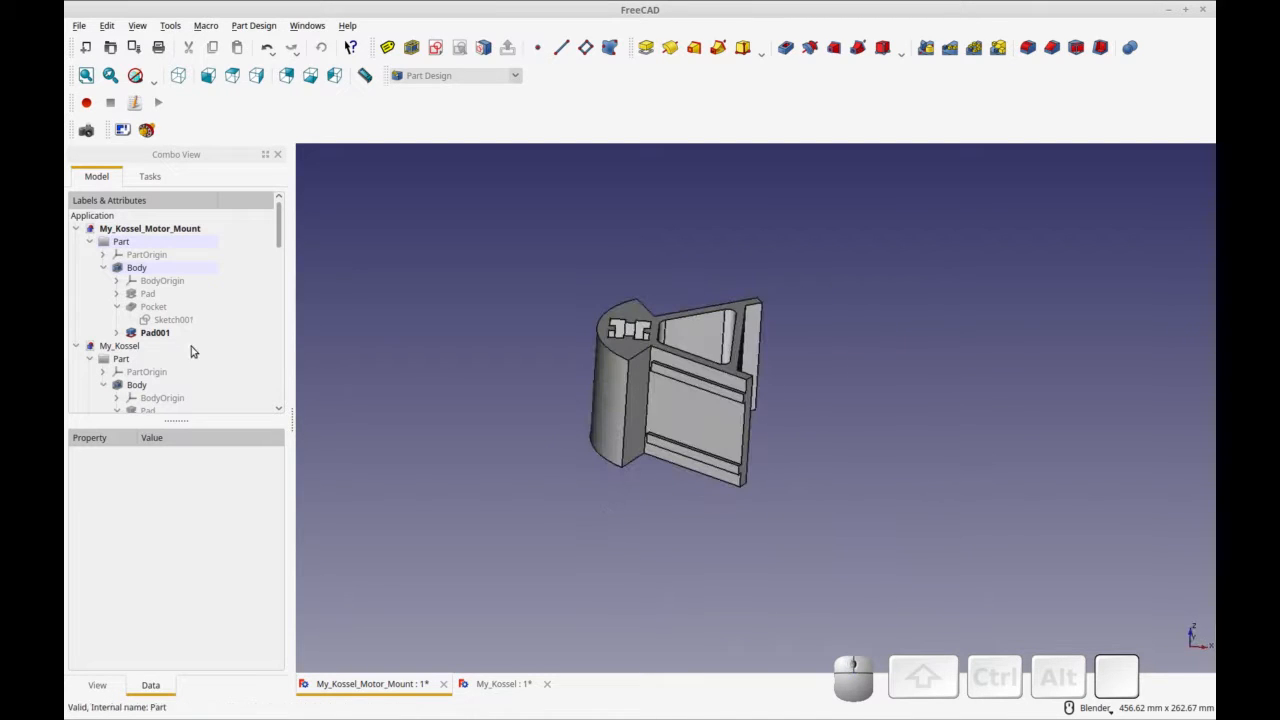
Step: Mirror the strips' pad Pad001 onto the motor mount's opposite wall using an origin plane
{"action": "left_click", "coordinate": [158, 334]}
{"action": "middle_click_drag", "start_coordinate": [680, 582], "coordinate": [722, 568]}
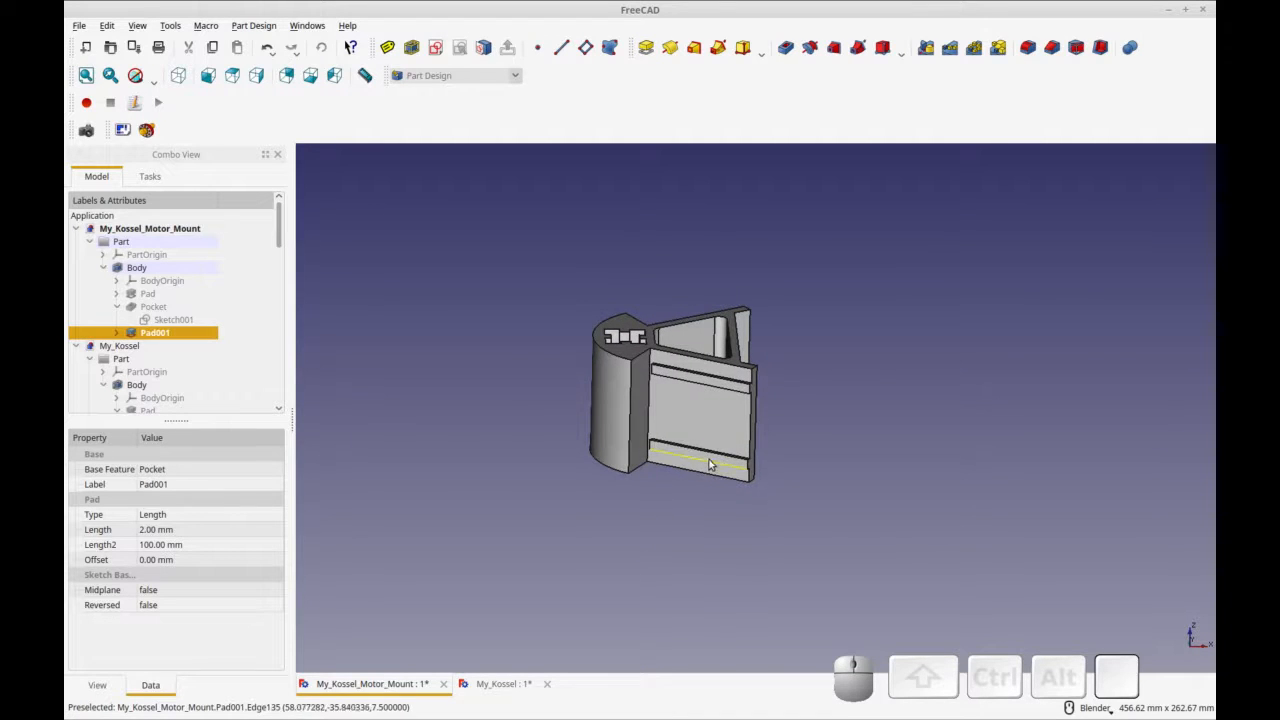
{"action": "left_click", "coordinate": [702, 455]}
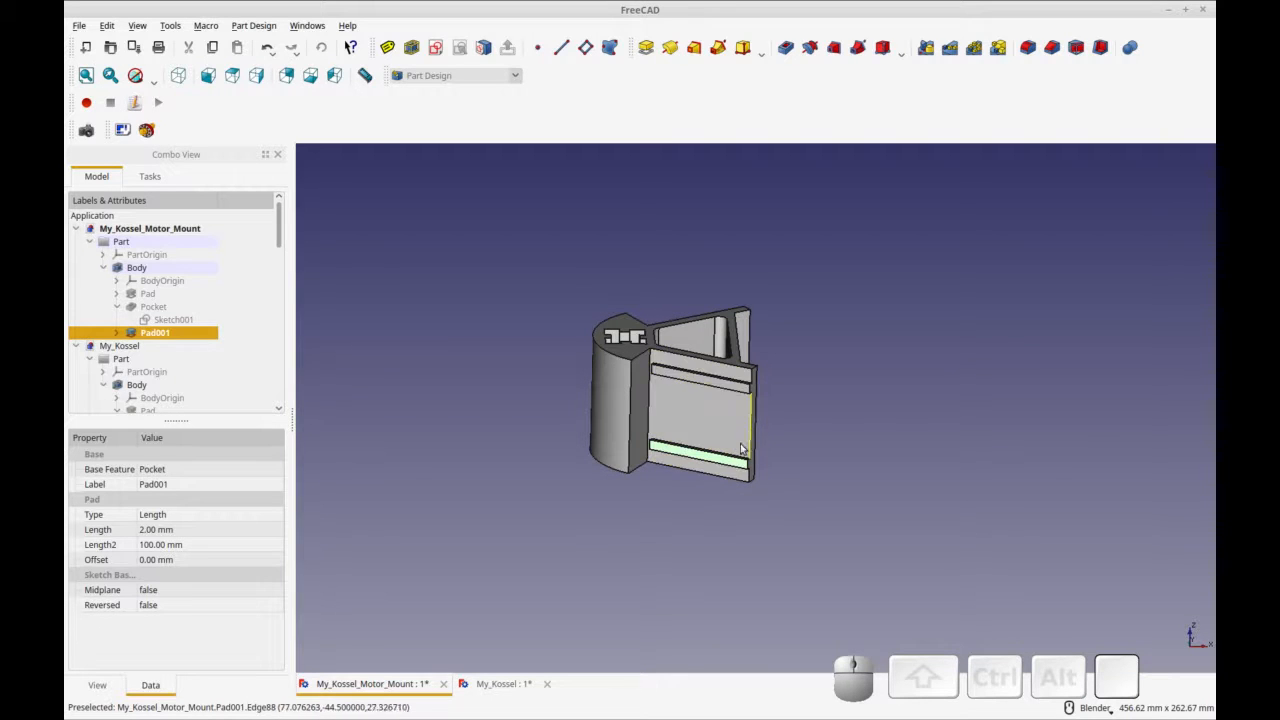
{"action": "middle_click_drag", "start_coordinate": [781, 540], "coordinate": [735, 505]}
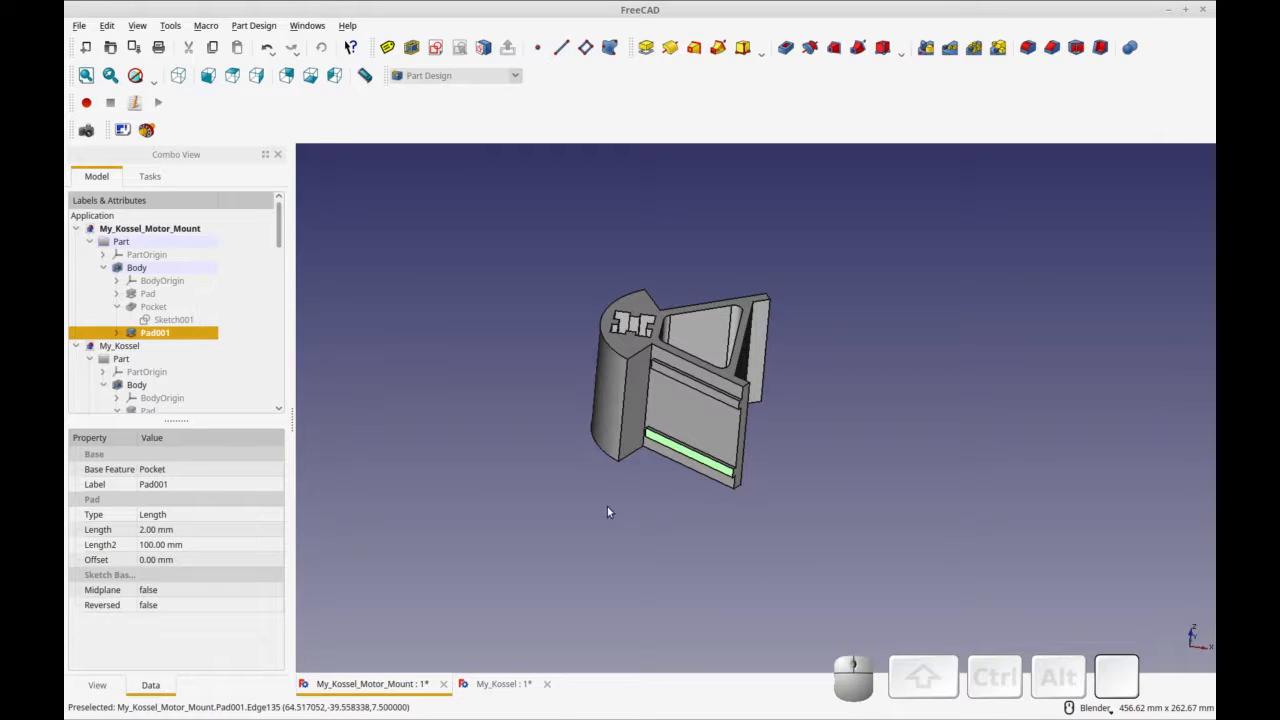
{"action": "middle_click_drag", "start_coordinate": [608, 511], "coordinate": [662, 530]}
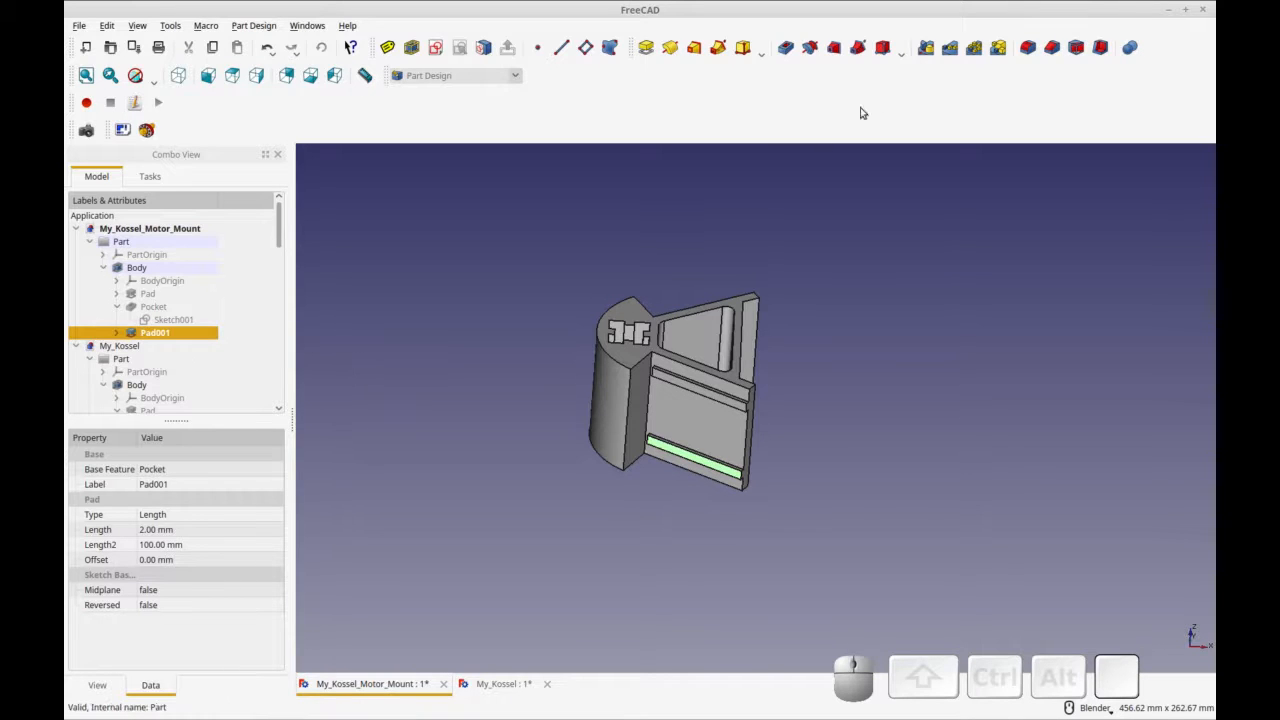
{"action": "left_click", "coordinate": [927, 47]}
{"action": "middle_click_drag", "start_coordinate": [903, 413], "coordinate": [921, 491]}
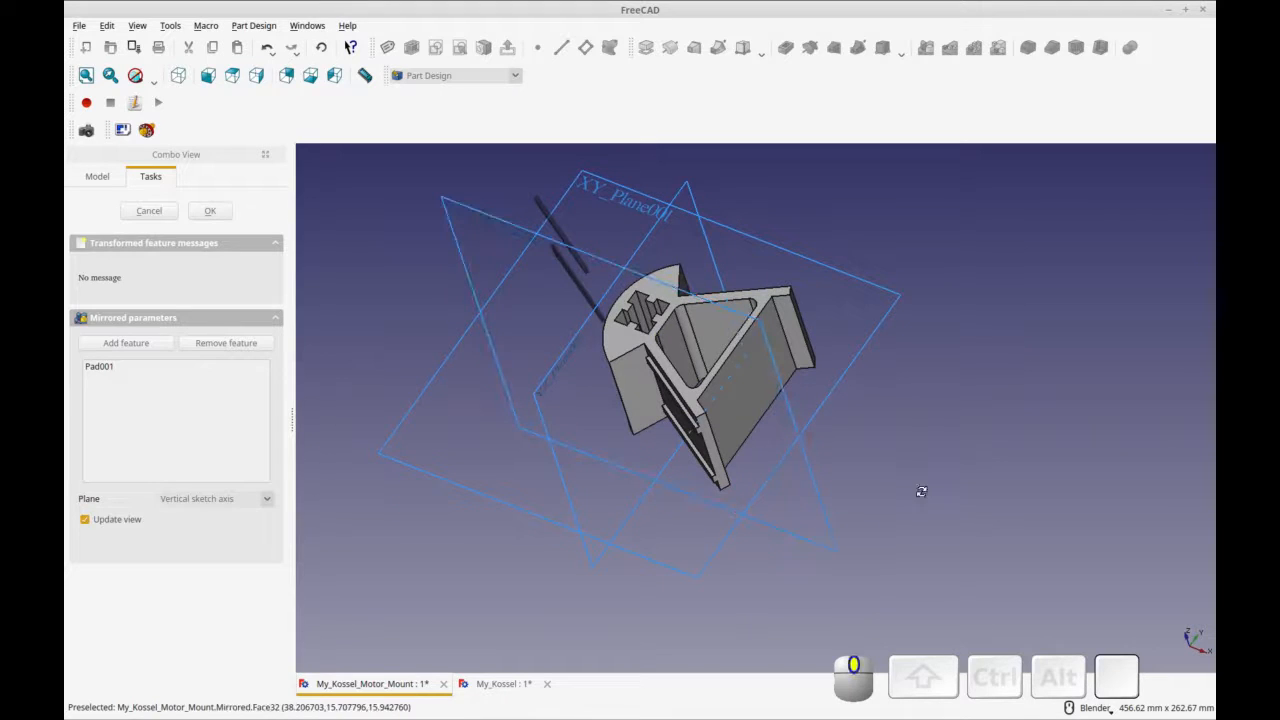
{"action": "left_click", "coordinate": [780, 379]}
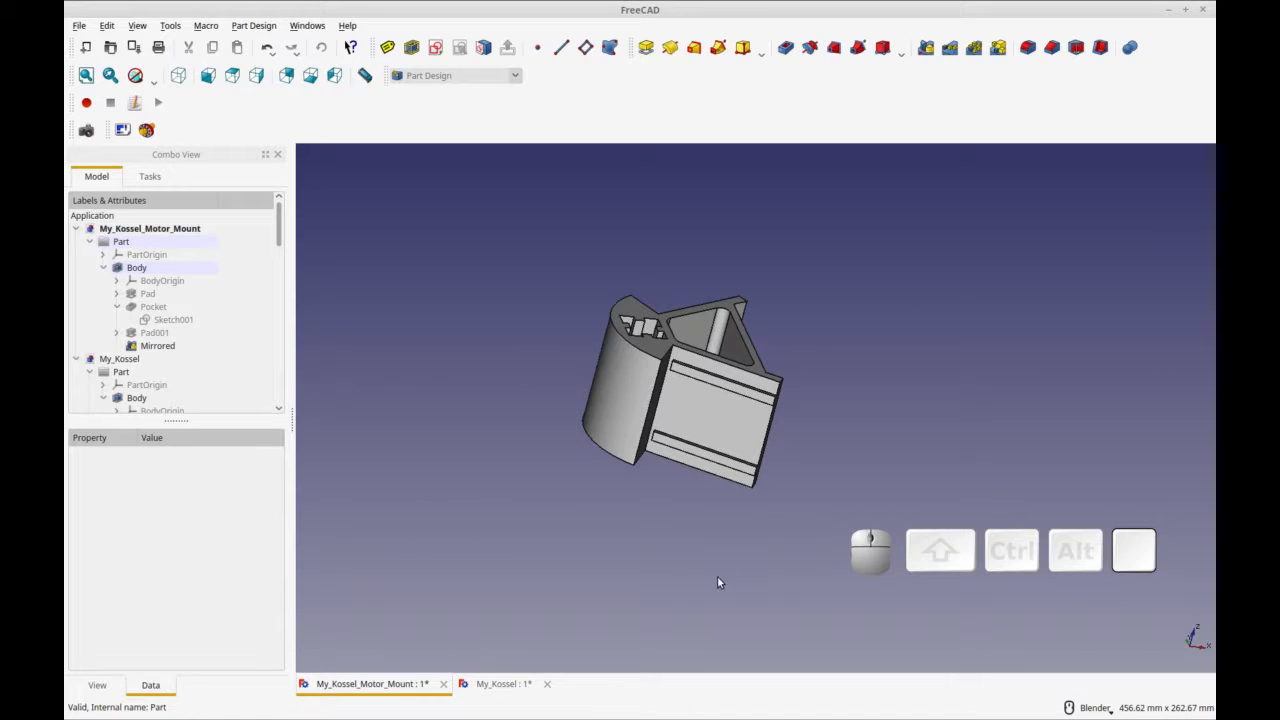
Step: Start a new sketch on the outer face of the lower raised strip
{"action": "left_click", "coordinate": [738, 470]}
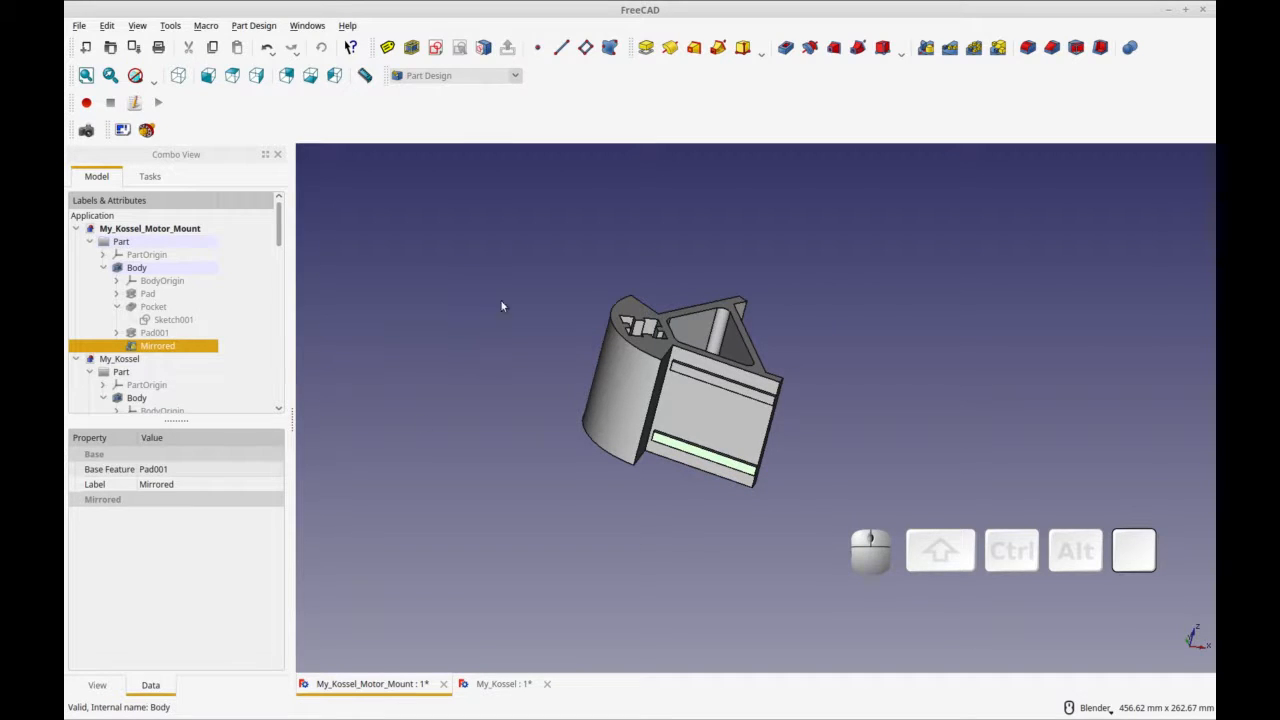
{"action": "left_click", "coordinate": [440, 54]}
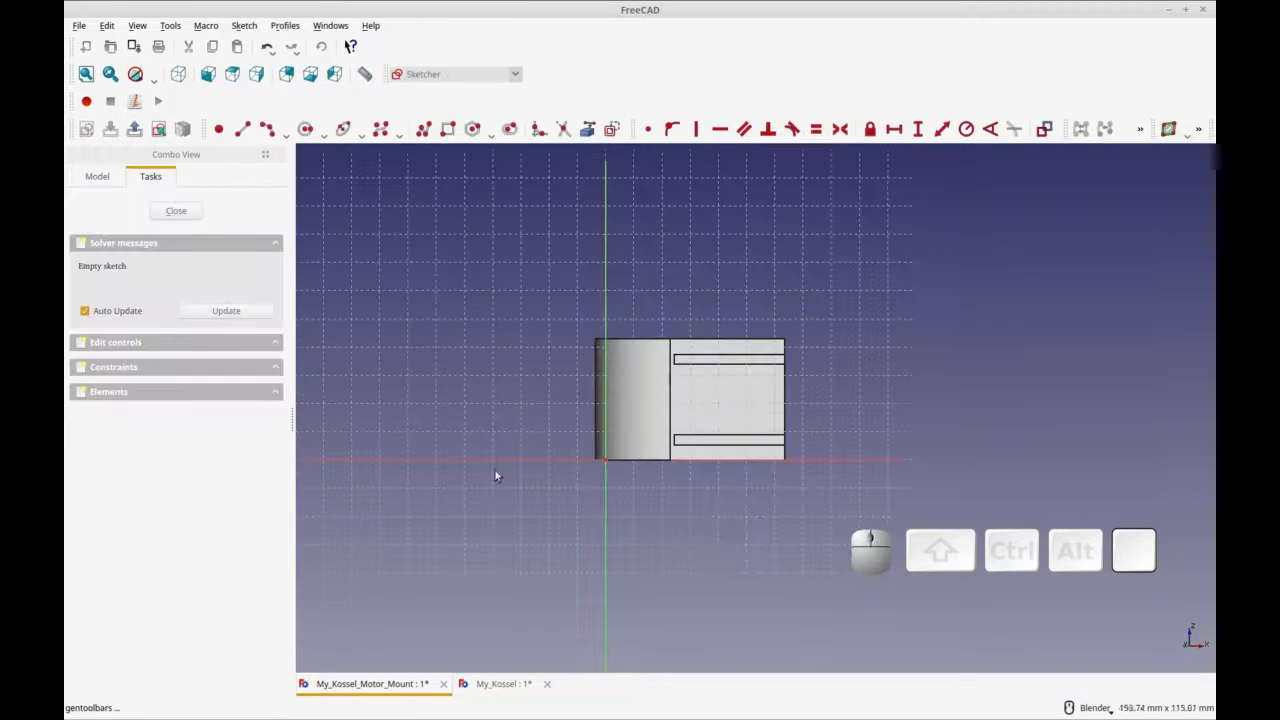
{"action": "scroll", "coordinate": [732, 463], "scroll_direction": "up", "scroll_amount": 2}
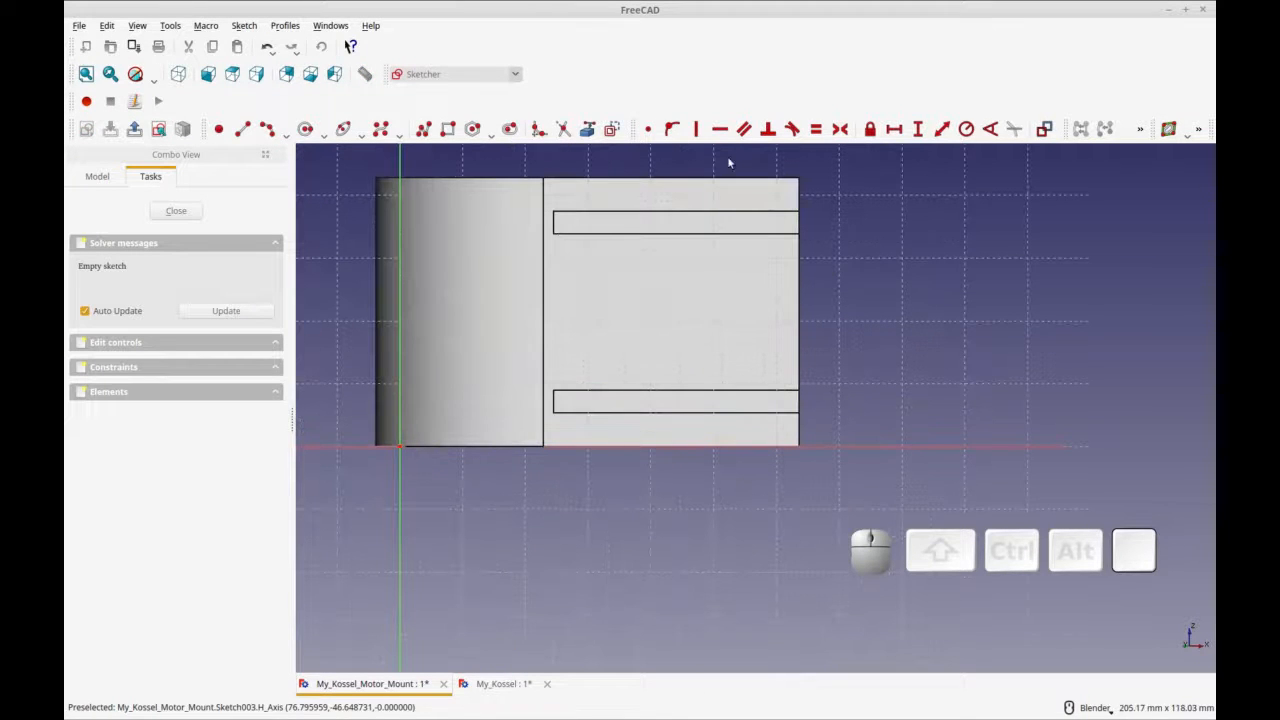
Step: Sketch a circle on the lower strip near the wall's outer end and constrain its radius to 2.75 mm
{"action": "left_click", "coordinate": [305, 129]}
{"action": "left_click", "coordinate": [758, 398]}
{"action": "left_click", "coordinate": [767, 416]}
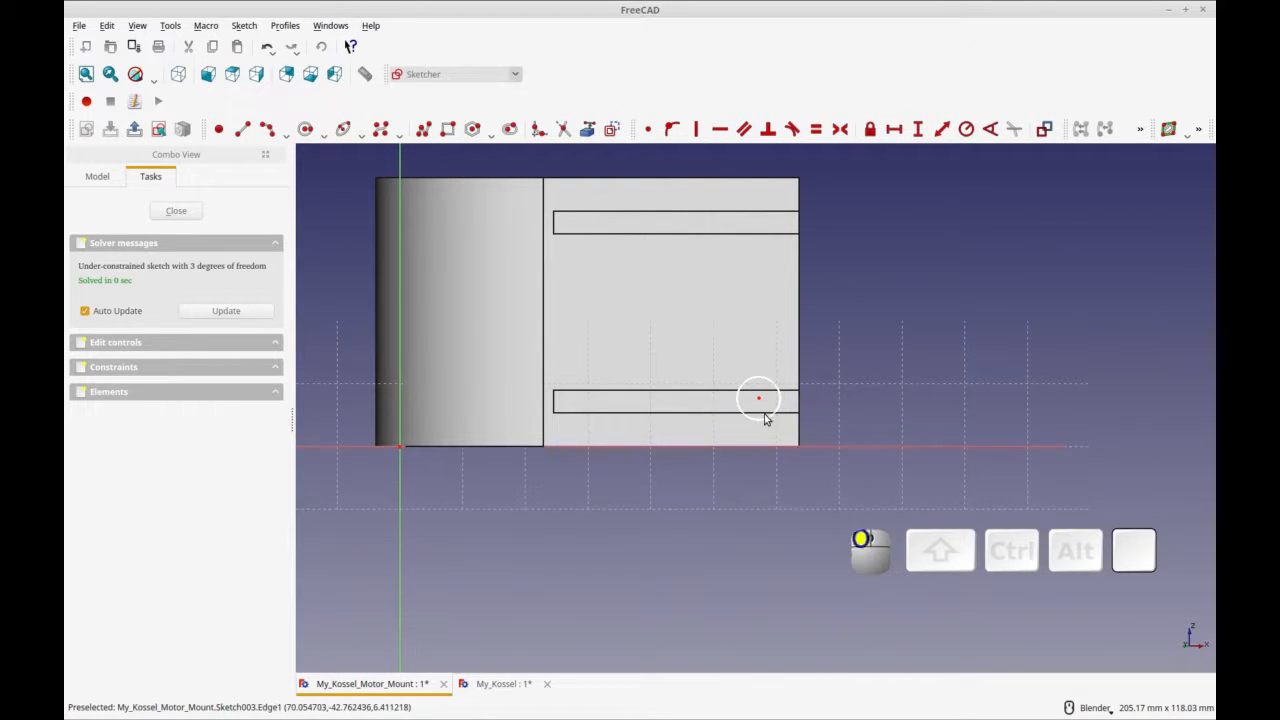
{"action": "left_click", "coordinate": [760, 418]}
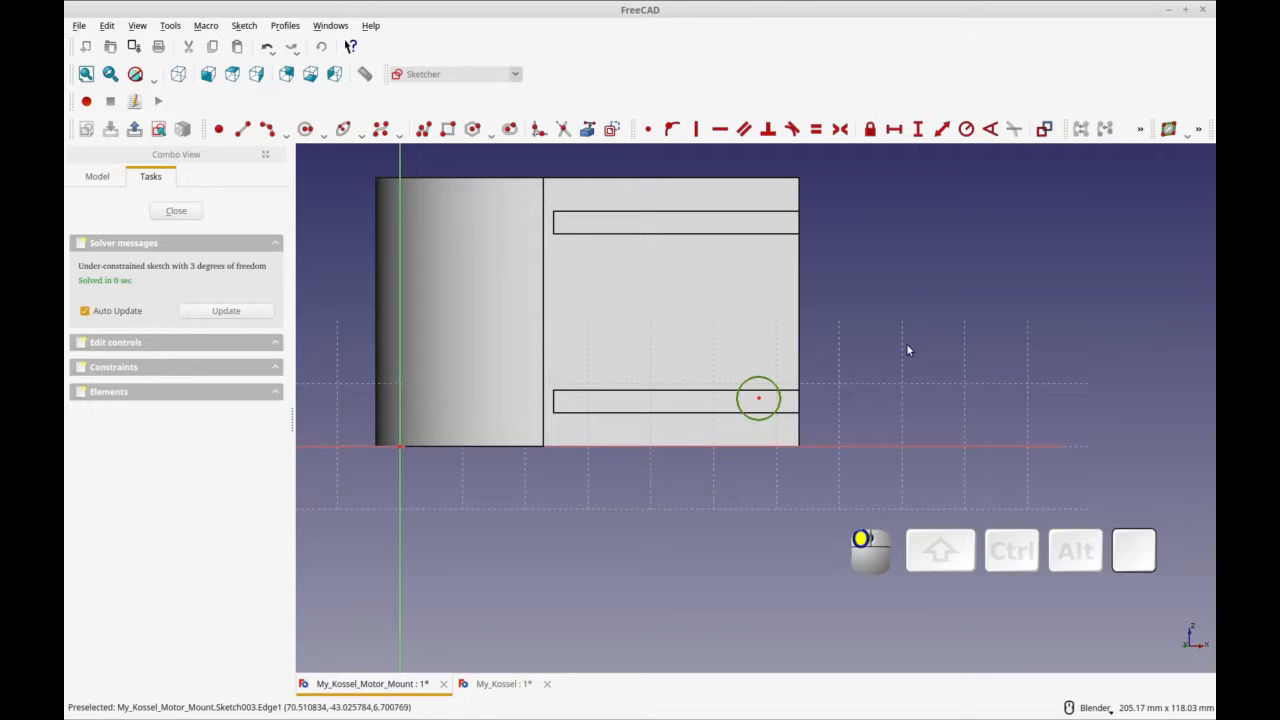
{"action": "left_click", "coordinate": [966, 129]}
{"action": "type", "text": "2.75"}
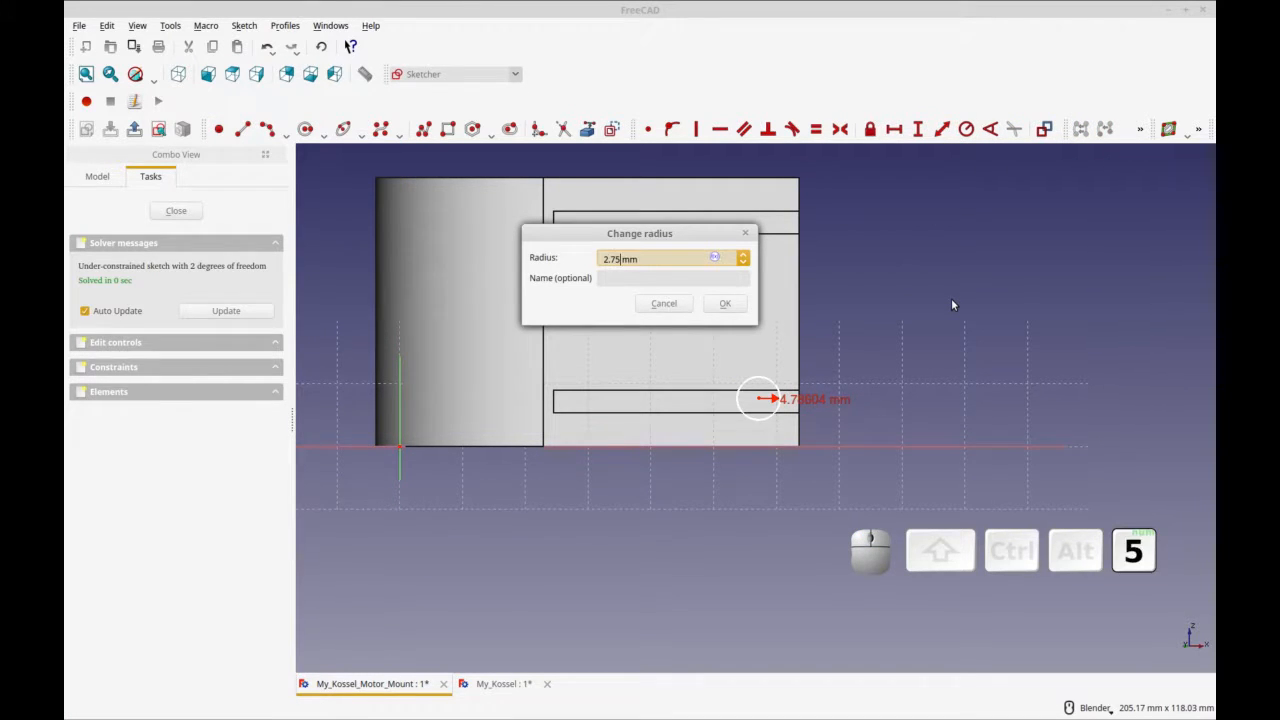
{"action": "left_click", "coordinate": [726, 304]}
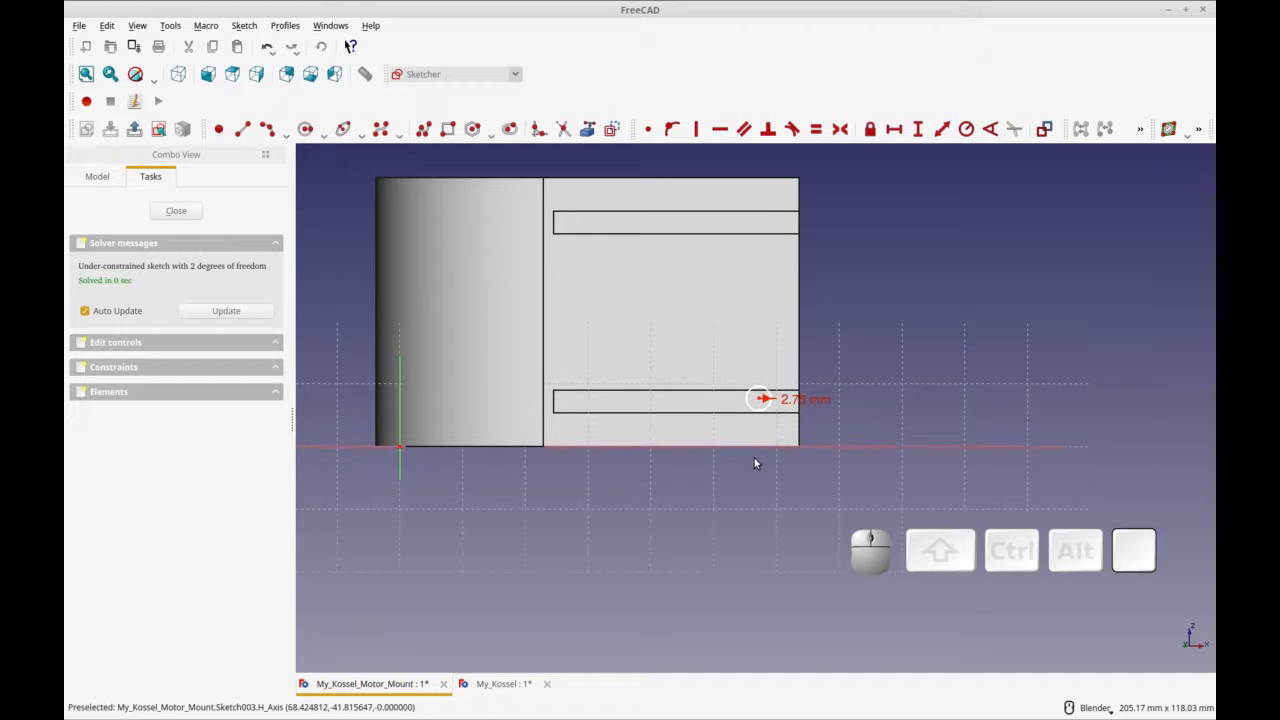
Step: Link the wall's bottom edge as external geometry and constrain the circle's centre 10 mm vertically from that edge's outer corner
{"action": "key", "text": "ctrl+r"}
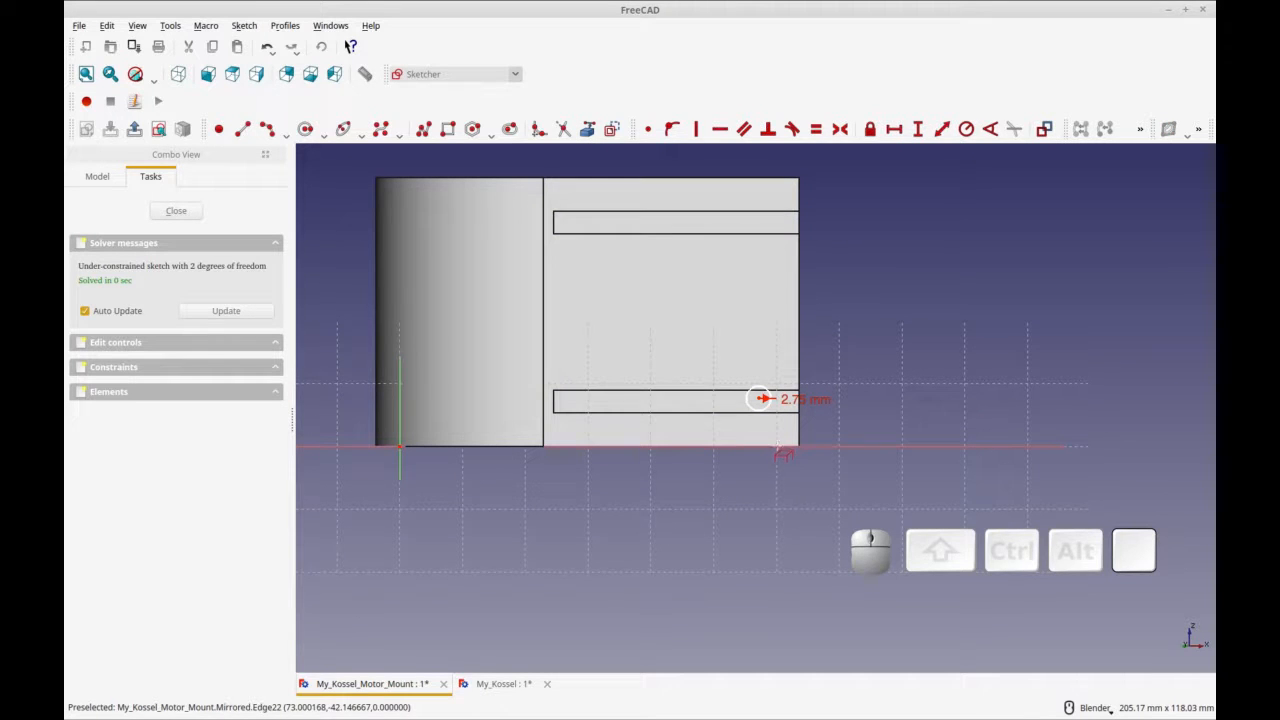
{"action": "left_click", "coordinate": [779, 449]}
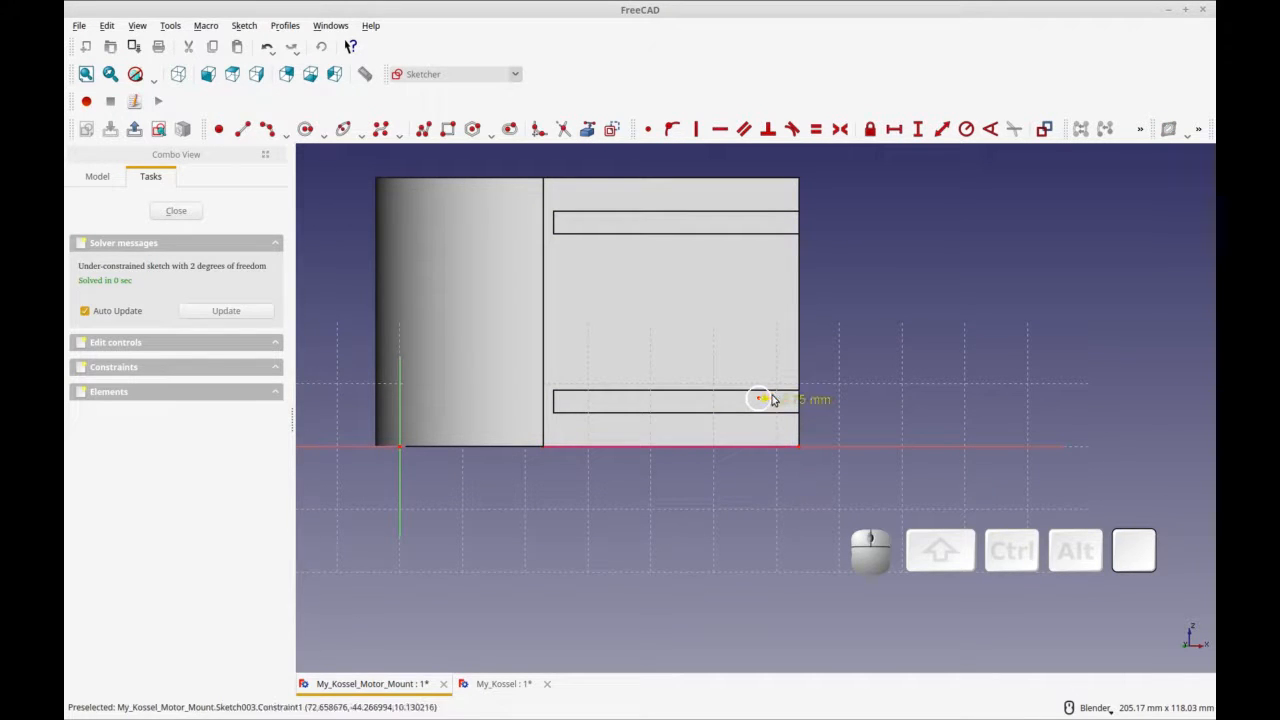
{"action": "left_click", "coordinate": [760, 399]}
{"action": "left_click", "coordinate": [799, 447]}
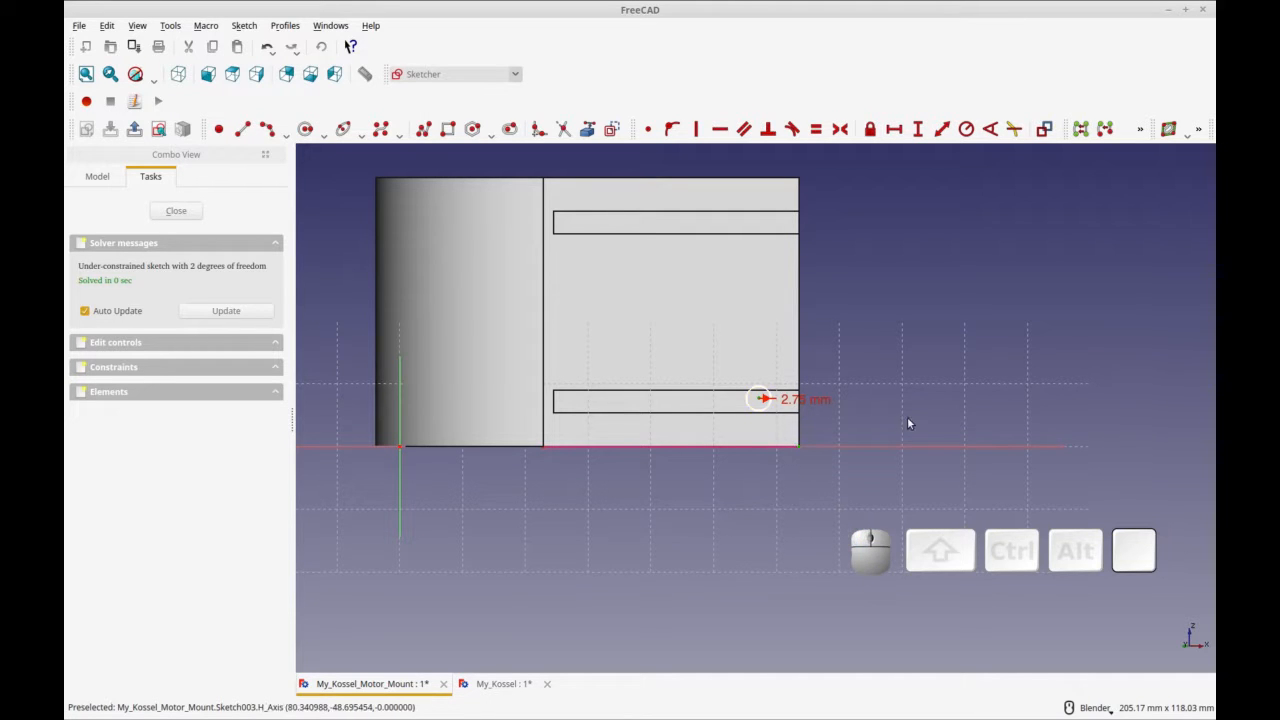
{"action": "left_click", "coordinate": [918, 129]}
{"action": "type", "text": "0"}
{"action": "key", "text": "Return"}
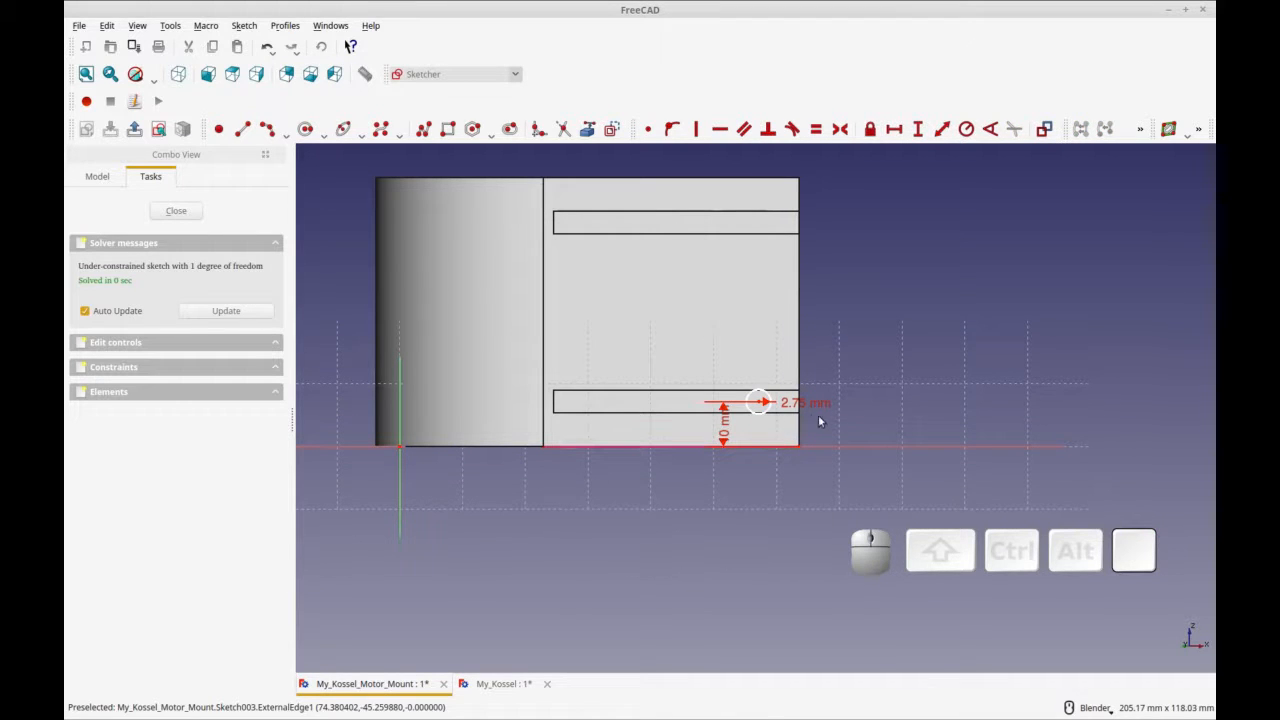
{"action": "left_click_drag", "start_coordinate": [728, 428], "coordinate": [860, 430]}
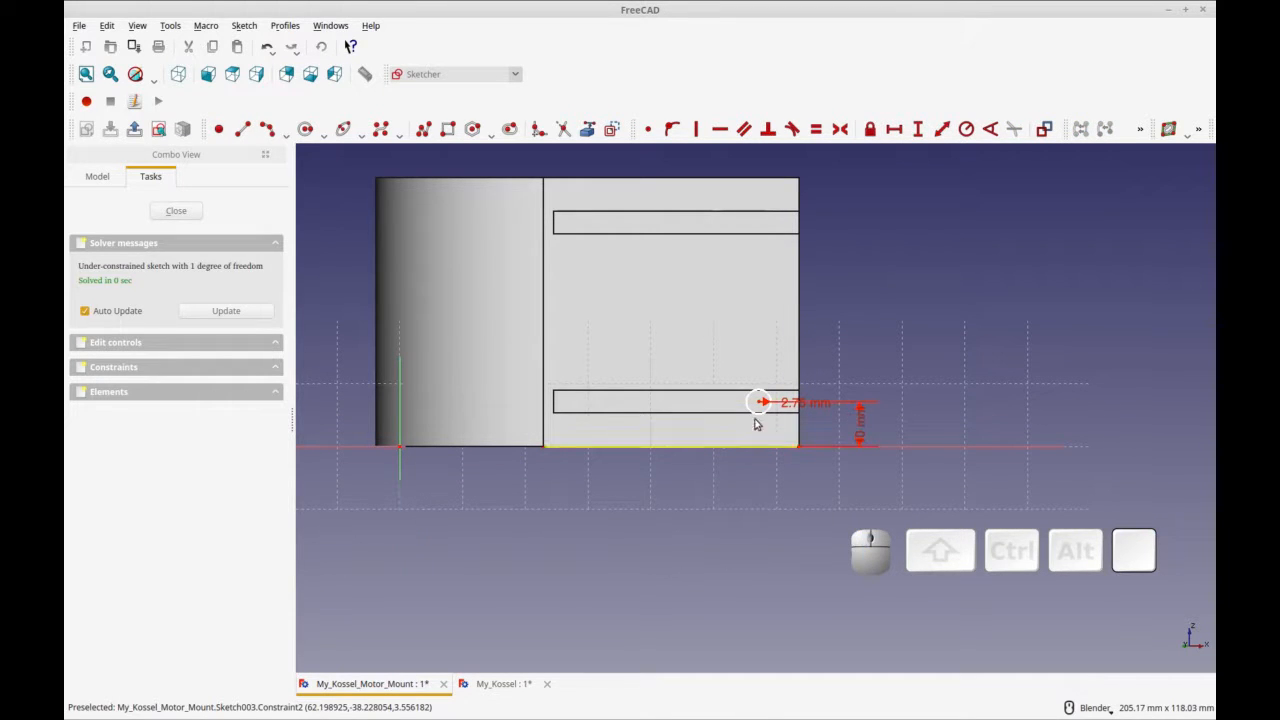
Step: Constrain the circle's centre 9 mm horizontally from the wall's outer bottom corner and tidy the dimension labels outside the part
{"action": "key", "text": "ctrl+r"}
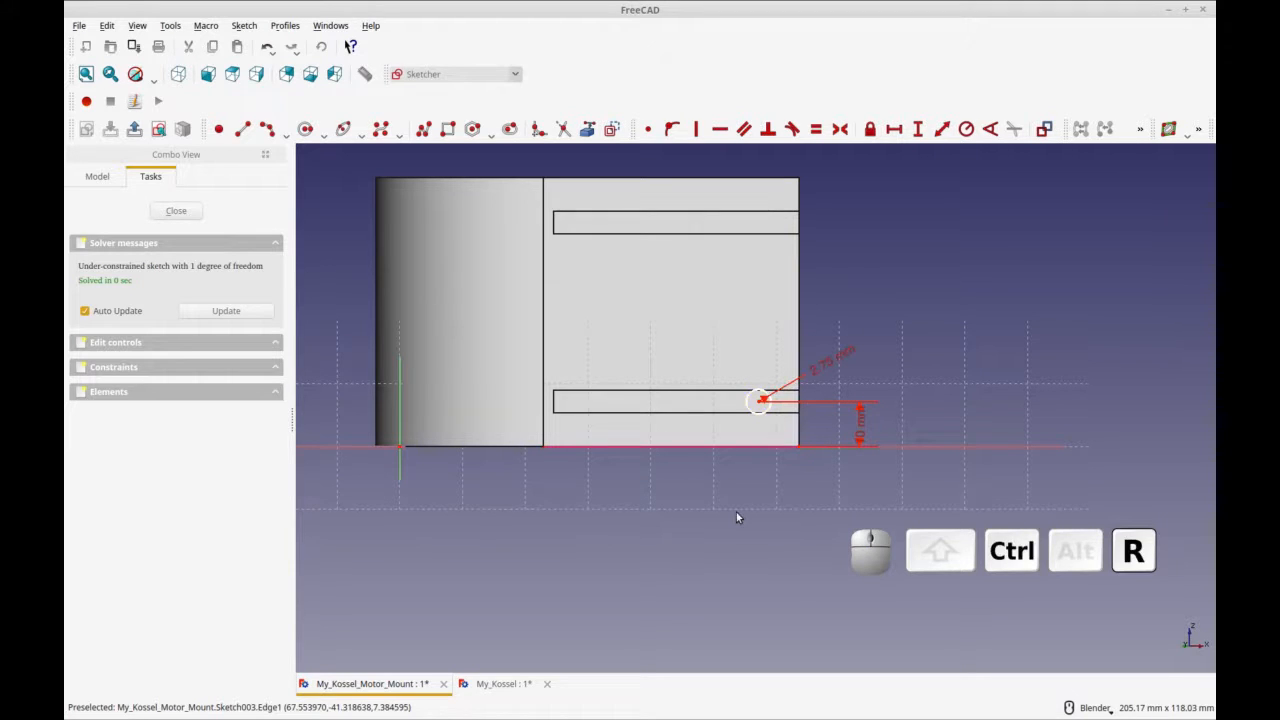
{"action": "left_click", "coordinate": [759, 402]}
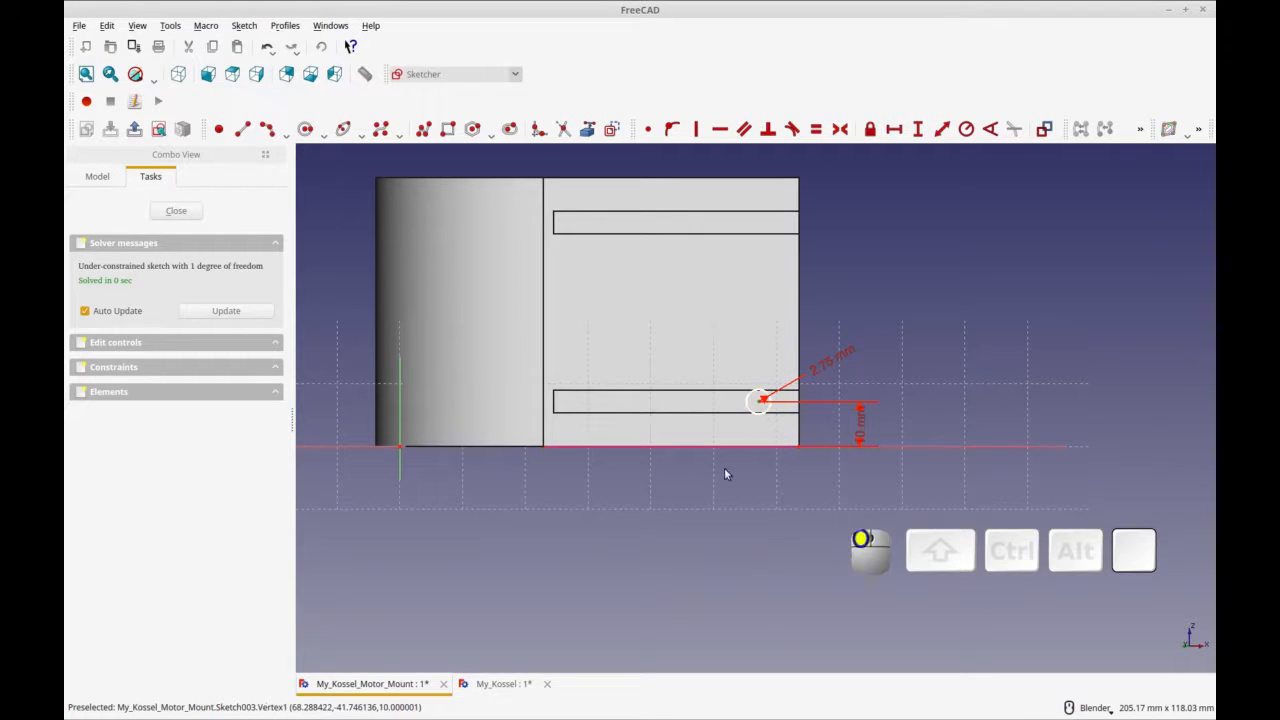
{"action": "left_click", "coordinate": [798, 447]}
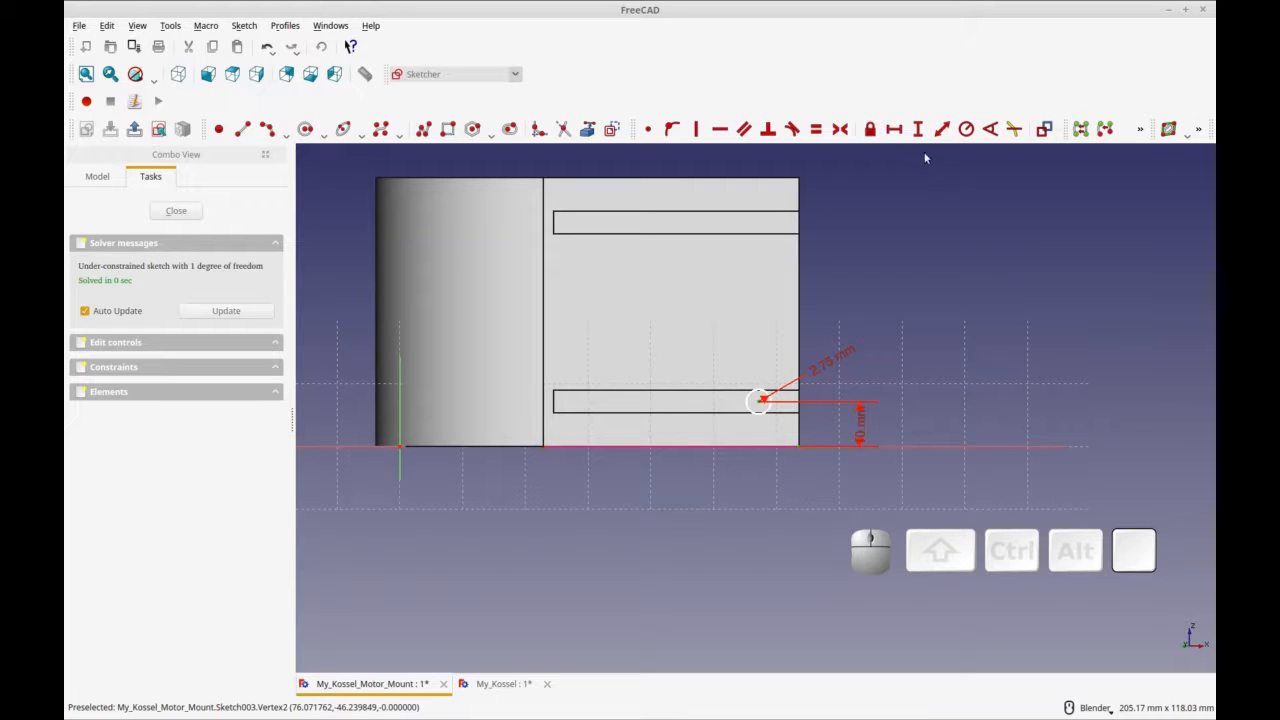
{"action": "left_click", "coordinate": [896, 130]}
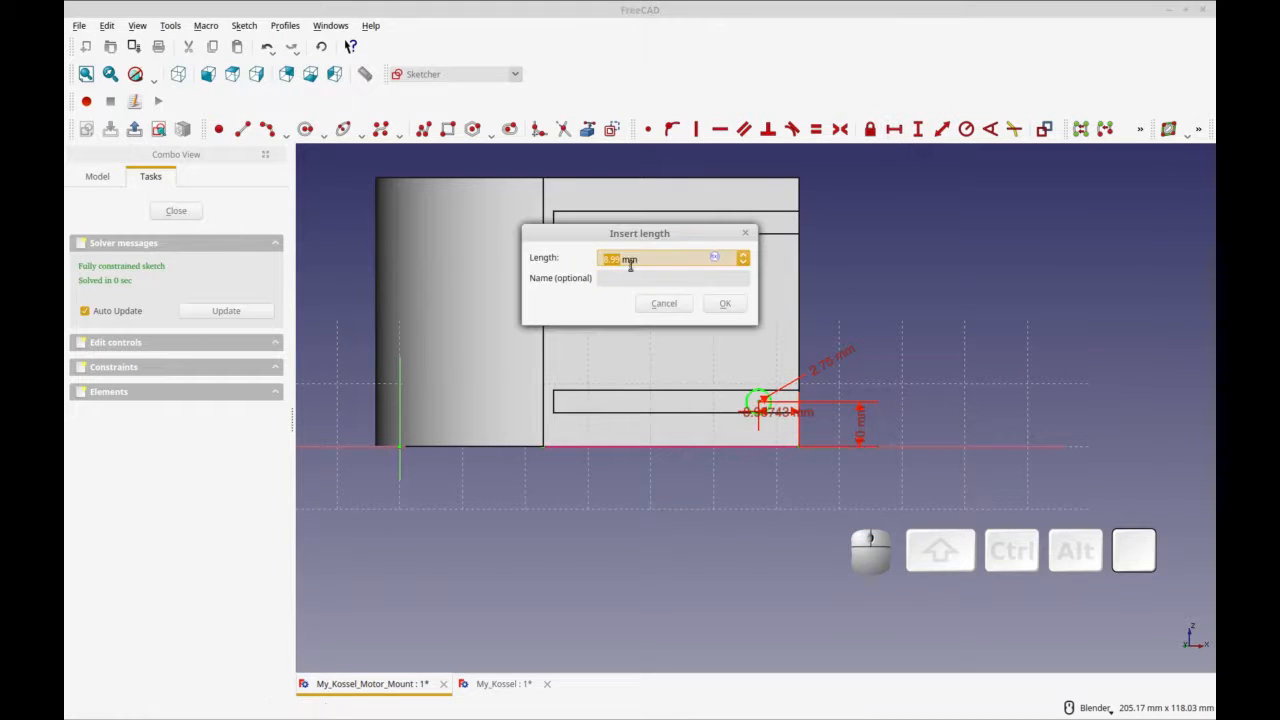
{"action": "type", "text": "9"}
{"action": "left_click", "coordinate": [725, 303]}
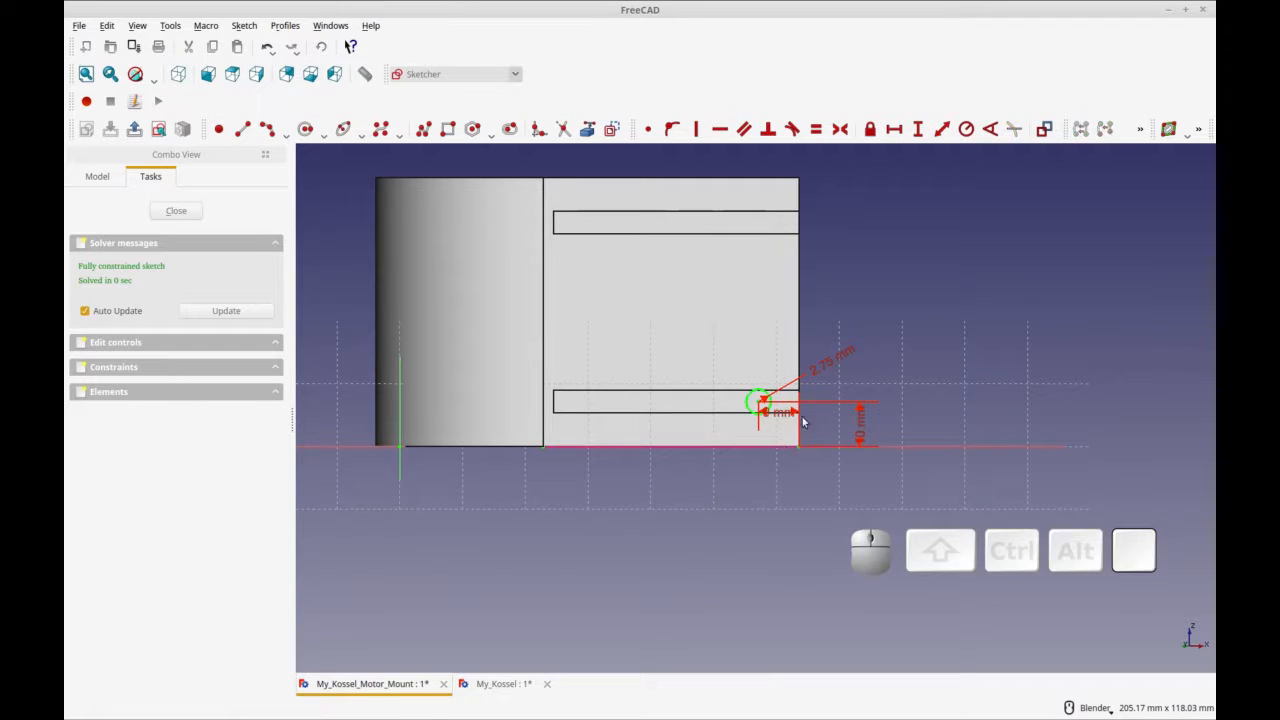
{"action": "left_click_drag", "start_coordinate": [786, 414], "coordinate": [897, 350]}
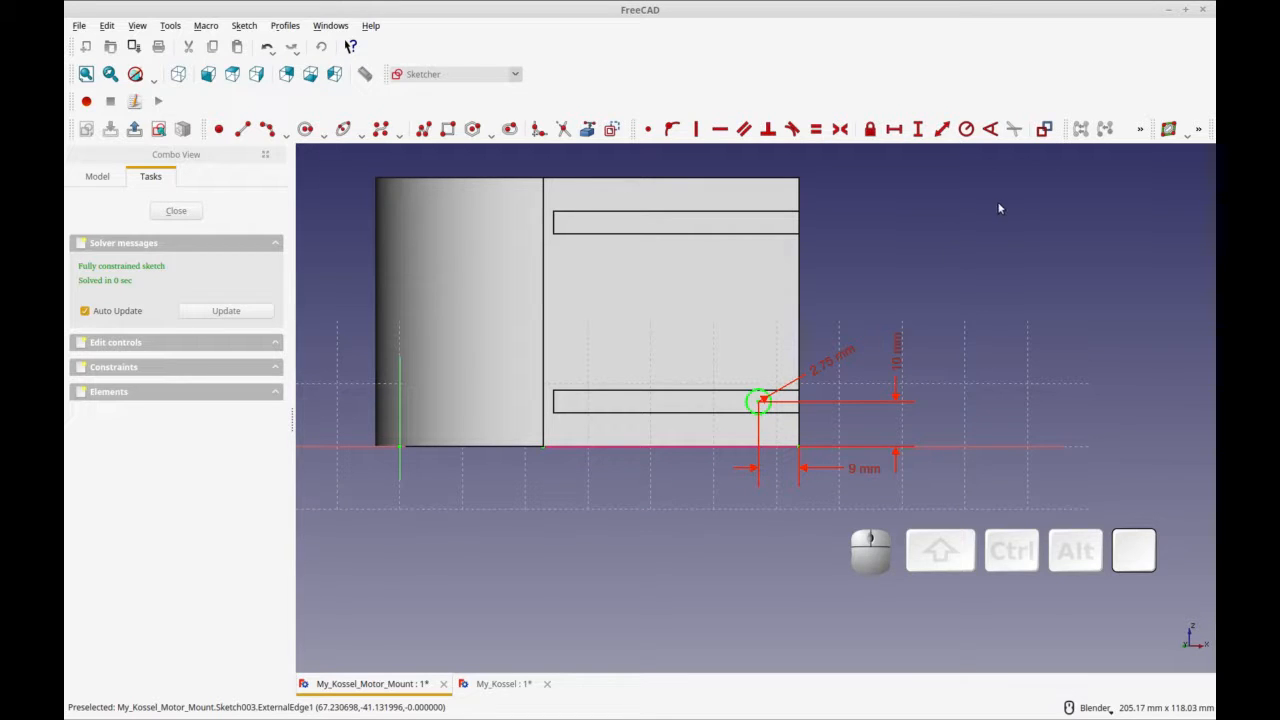
Step: Move the Sketcher tools toolbar to its own row and copy the circle into a two-by-two rectangular array about 20 by 40 mm
{"action": "mouse_move", "coordinate": [1068, 128]}
{"action": "left_mouse_down"}
{"action": "mouse_move", "coordinate": [1058, 112]}
{"action": "mouse_move", "coordinate": [519, 95]}
{"action": "left_mouse_up"}
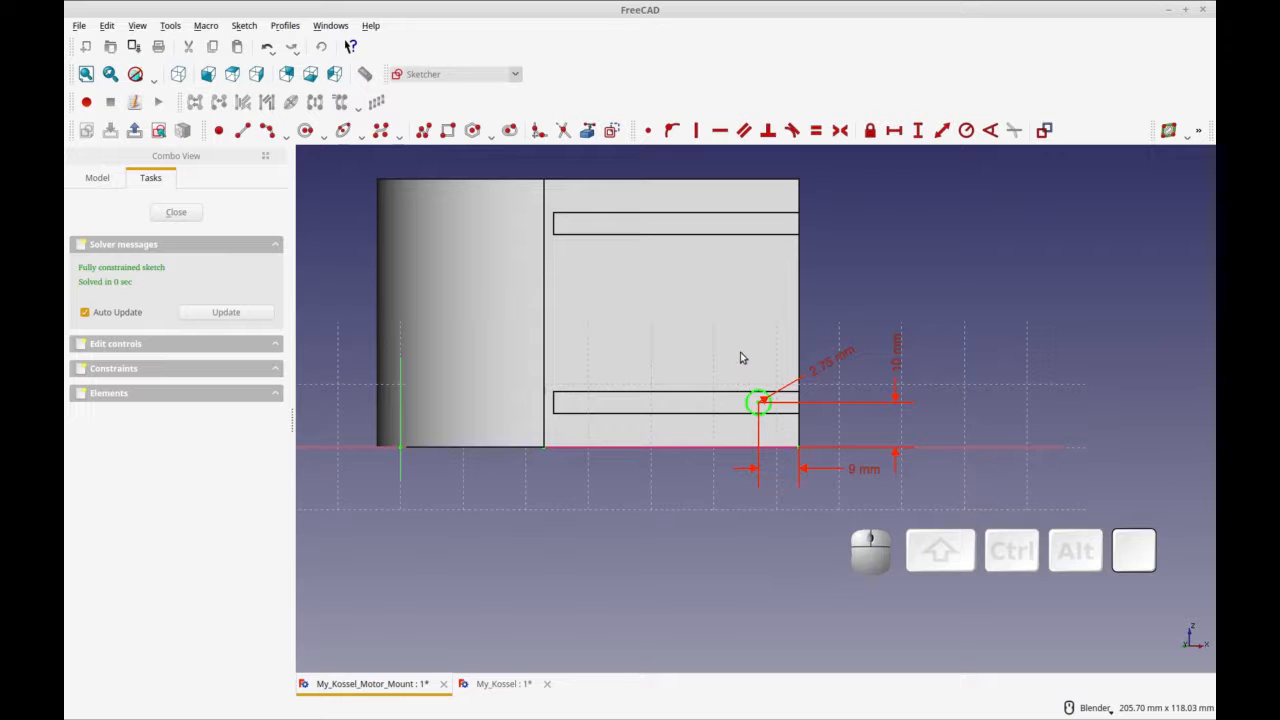
{"action": "key", "text": "ctrl+r"}
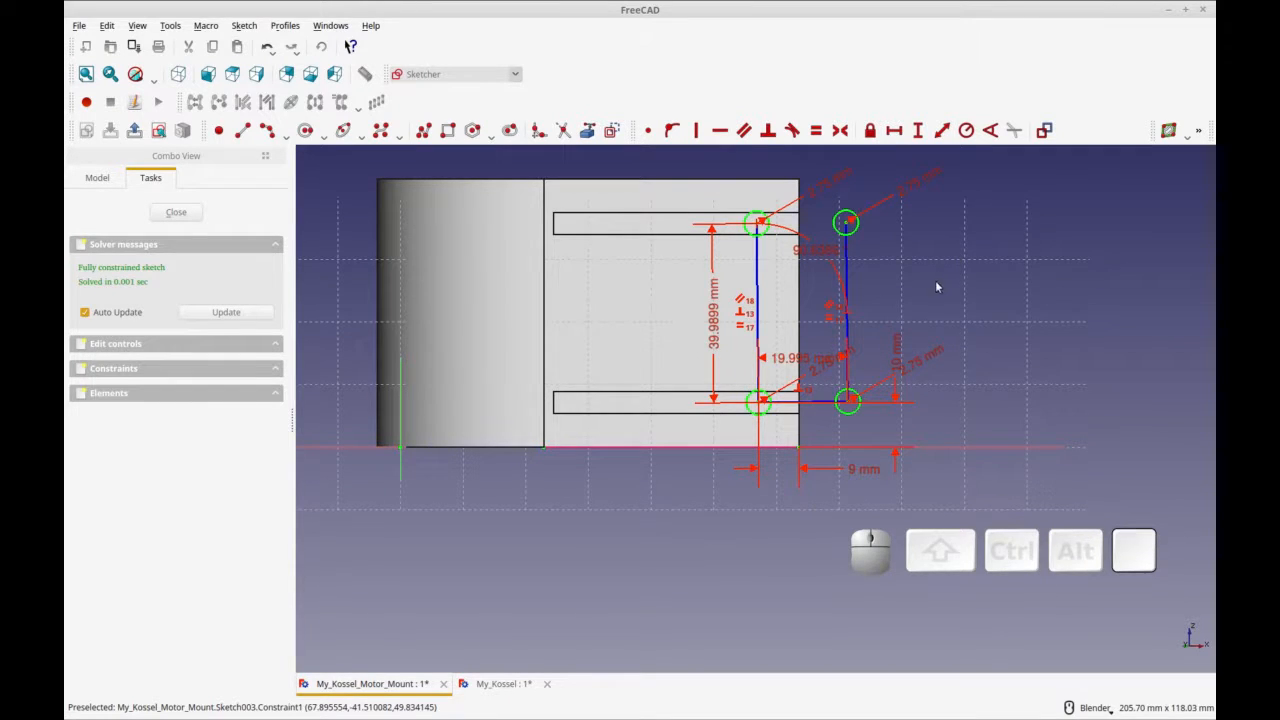
Step: Set the angle constraint of the circle array to 90°
{"action": "double_click", "coordinate": [806, 251]}
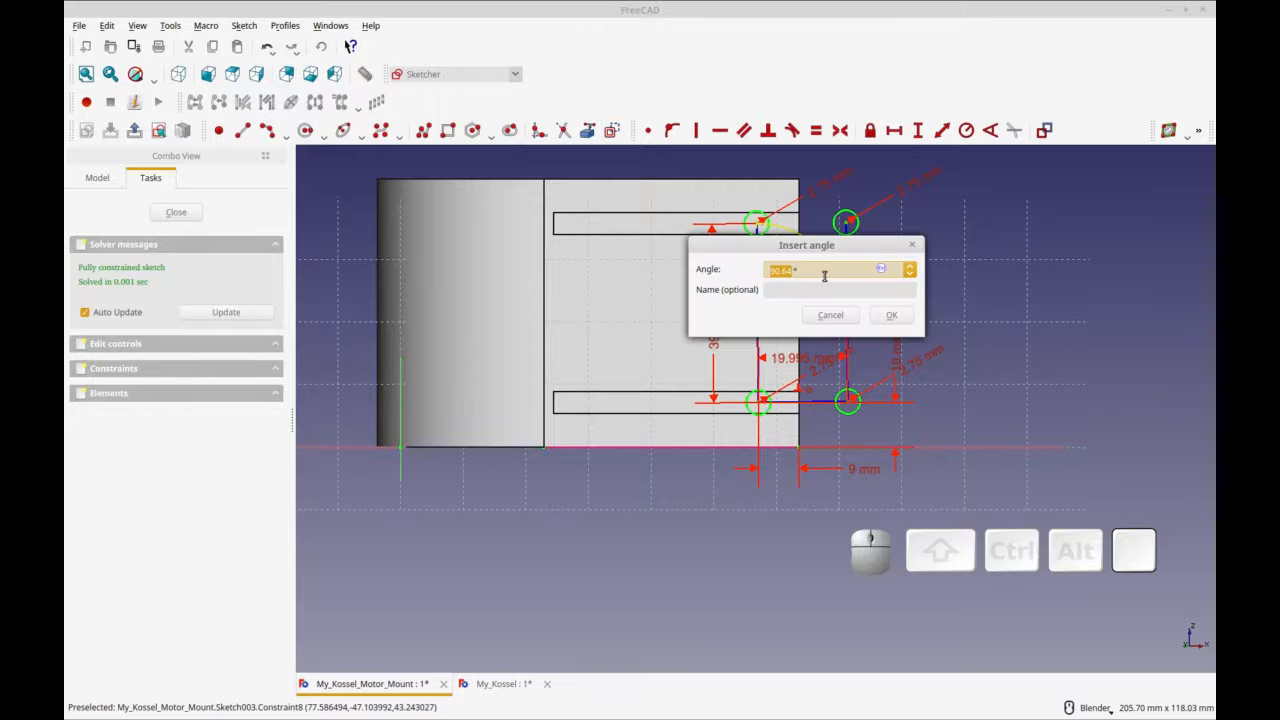
{"action": "type", "text": "90"}
{"action": "key", "text": "Return"}
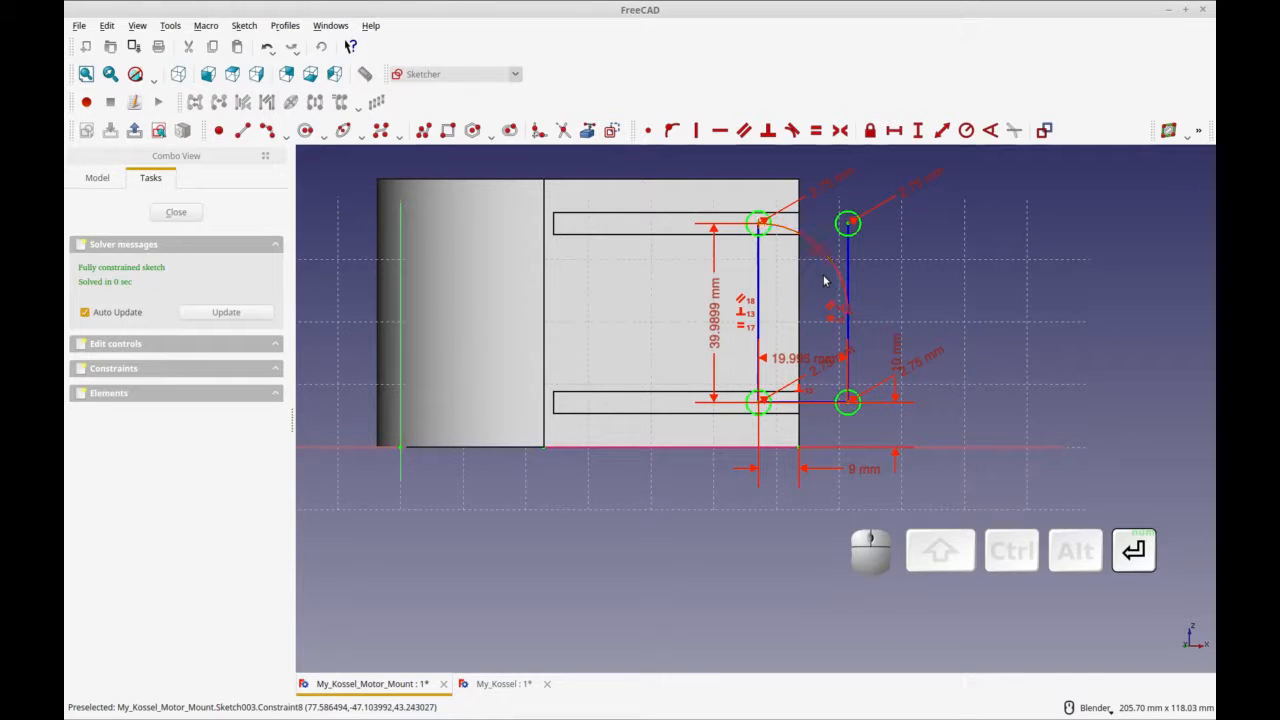
Step: Delete the array's horizontal spacing constraint and shift the free column of circles to the strips' inner ends
{"action": "left_click_drag", "start_coordinate": [752, 232], "coordinate": [675, 228]}
{"action": "mouse_move", "coordinate": [851, 236]}
{"action": "left_mouse_down"}
{"action": "mouse_move", "coordinate": [773, 235]}
{"action": "mouse_move", "coordinate": [900, 303]}
{"action": "mouse_move", "coordinate": [860, 240]}
{"action": "left_mouse_up"}
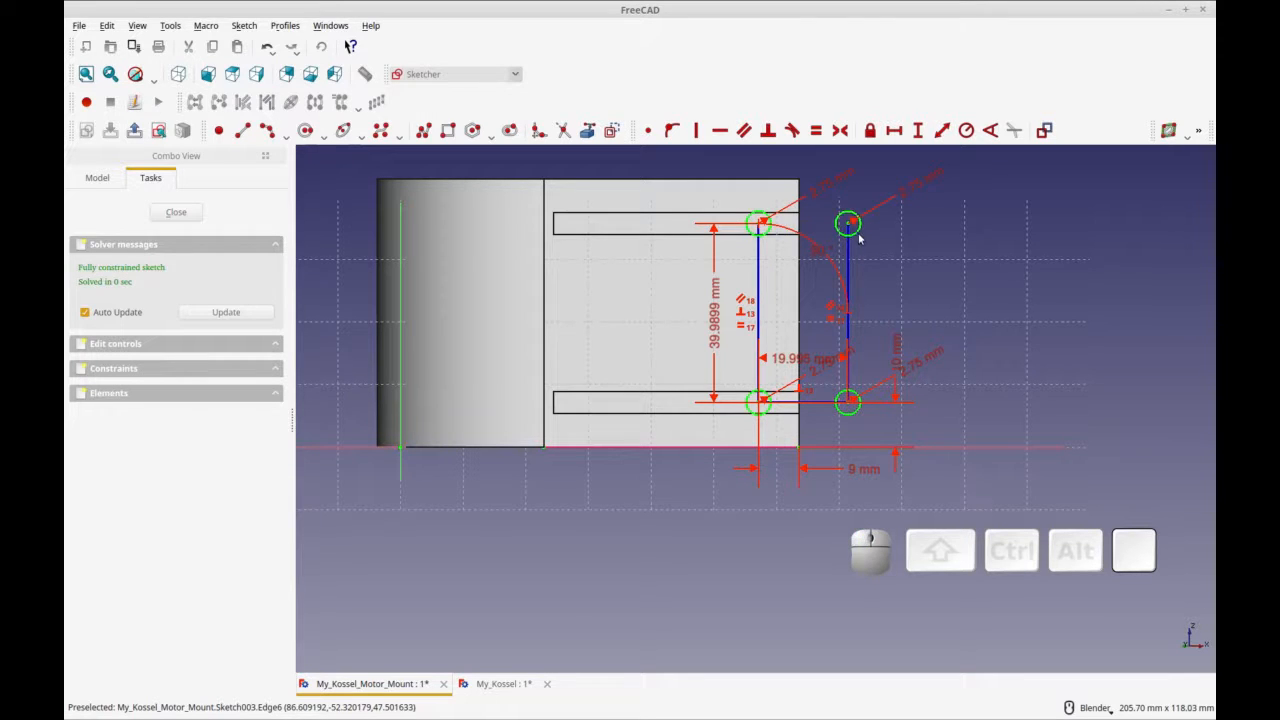
{"action": "left_click", "coordinate": [794, 359]}
{"action": "key", "text": "Delete"}
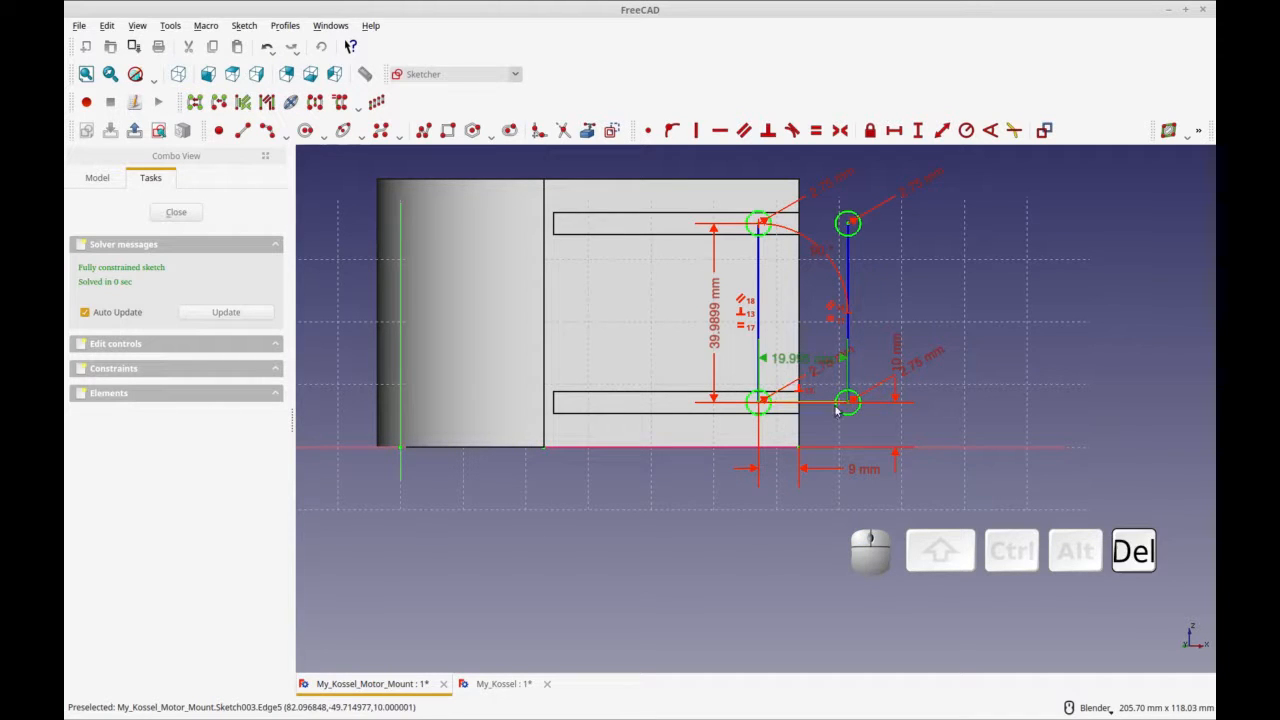
{"action": "mouse_move", "coordinate": [838, 412]}
{"action": "left_mouse_down"}
{"action": "mouse_move", "coordinate": [583, 414]}
{"action": "mouse_move", "coordinate": [582, 429]}
{"action": "left_mouse_up"}
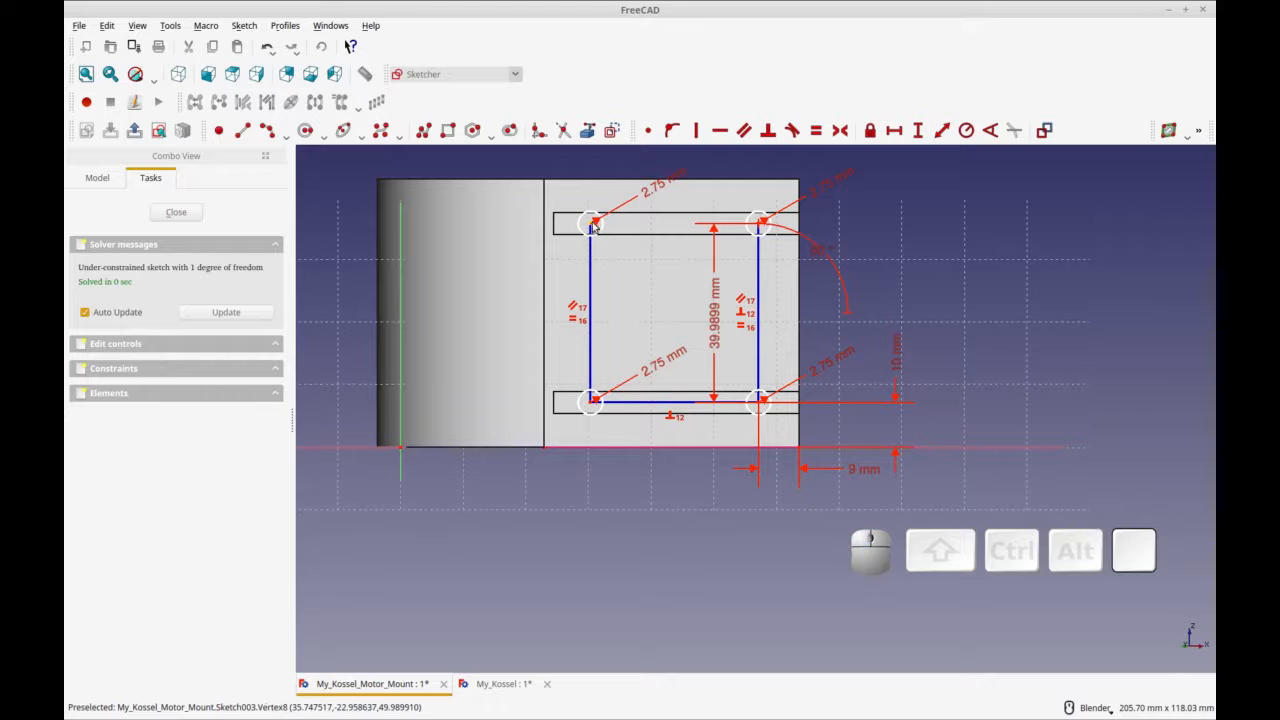
{"action": "left_click_drag", "start_coordinate": [714, 318], "coordinate": [868, 326]}
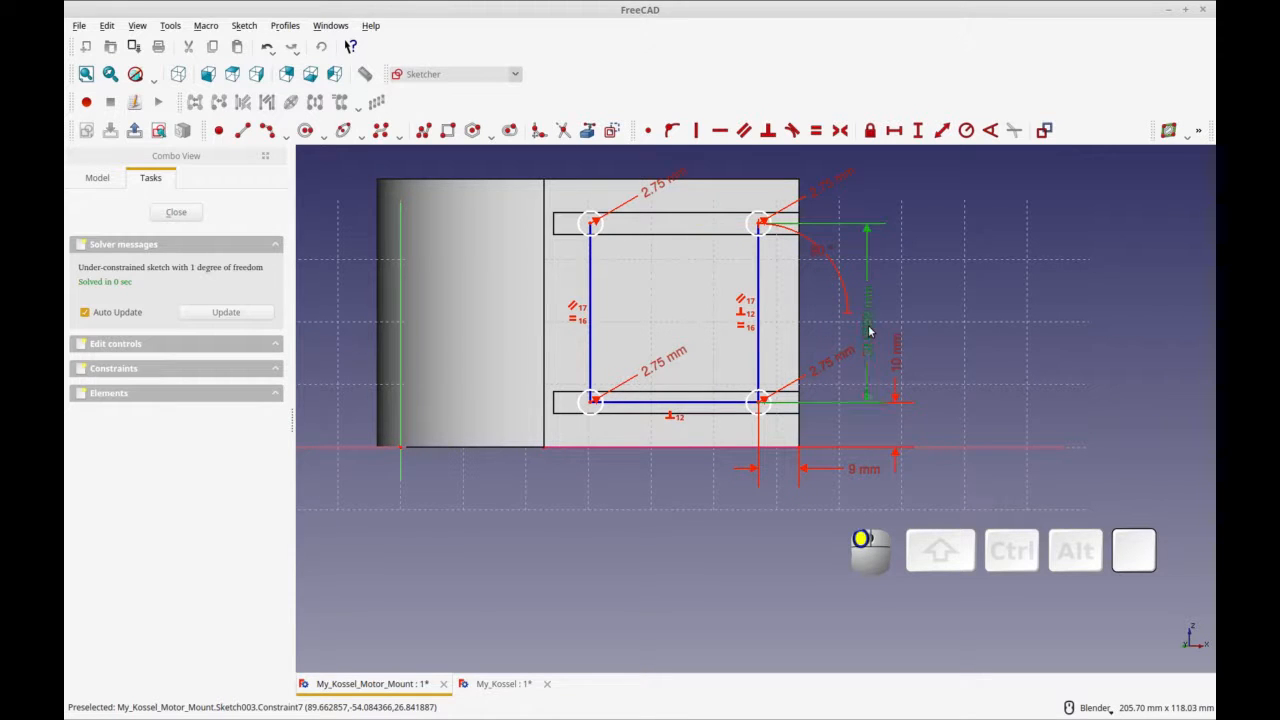
Step: Set the vertical spacing between the two rows of screw-hole circles to 40 mm
{"action": "double_click", "coordinate": [868, 326]}
{"action": "type", "text": "40"}
{"action": "key", "text": "Return"}
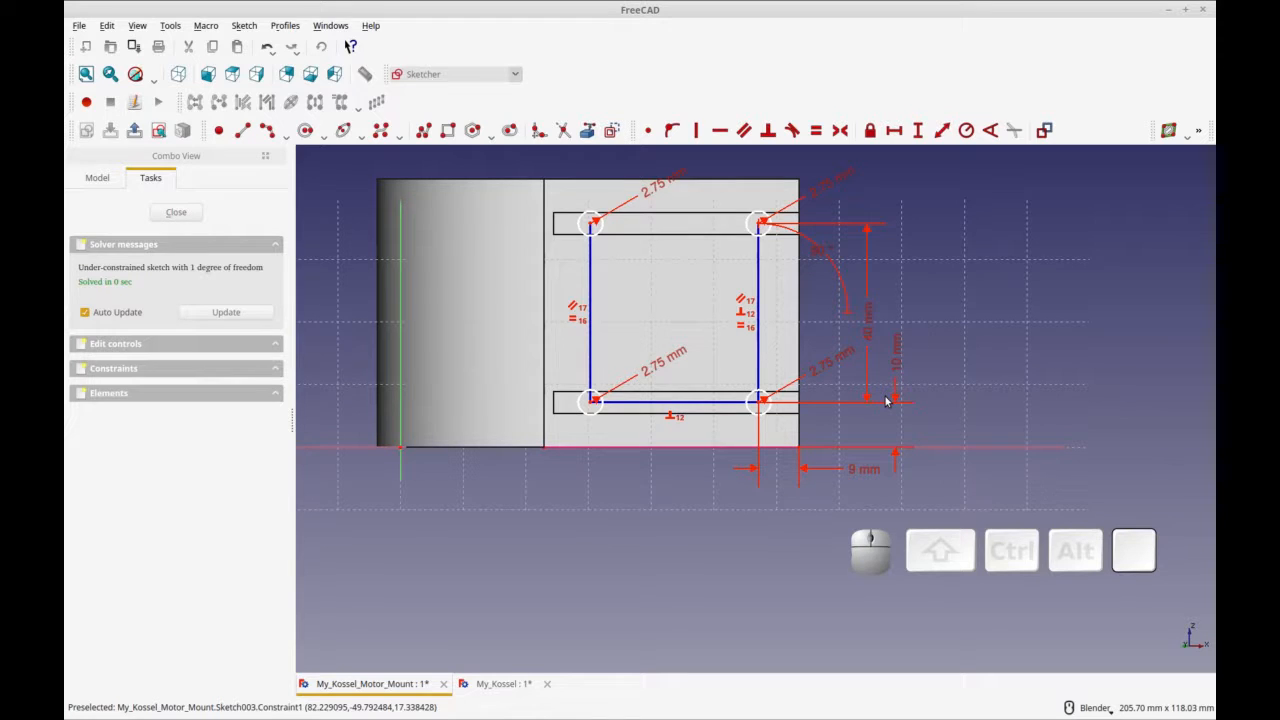
Step: Constrain the horizontal distance between the two lower circle centres to 35 mm and place its label below the part
{"action": "left_click", "coordinate": [744, 403]}
{"action": "left_click", "coordinate": [757, 402]}
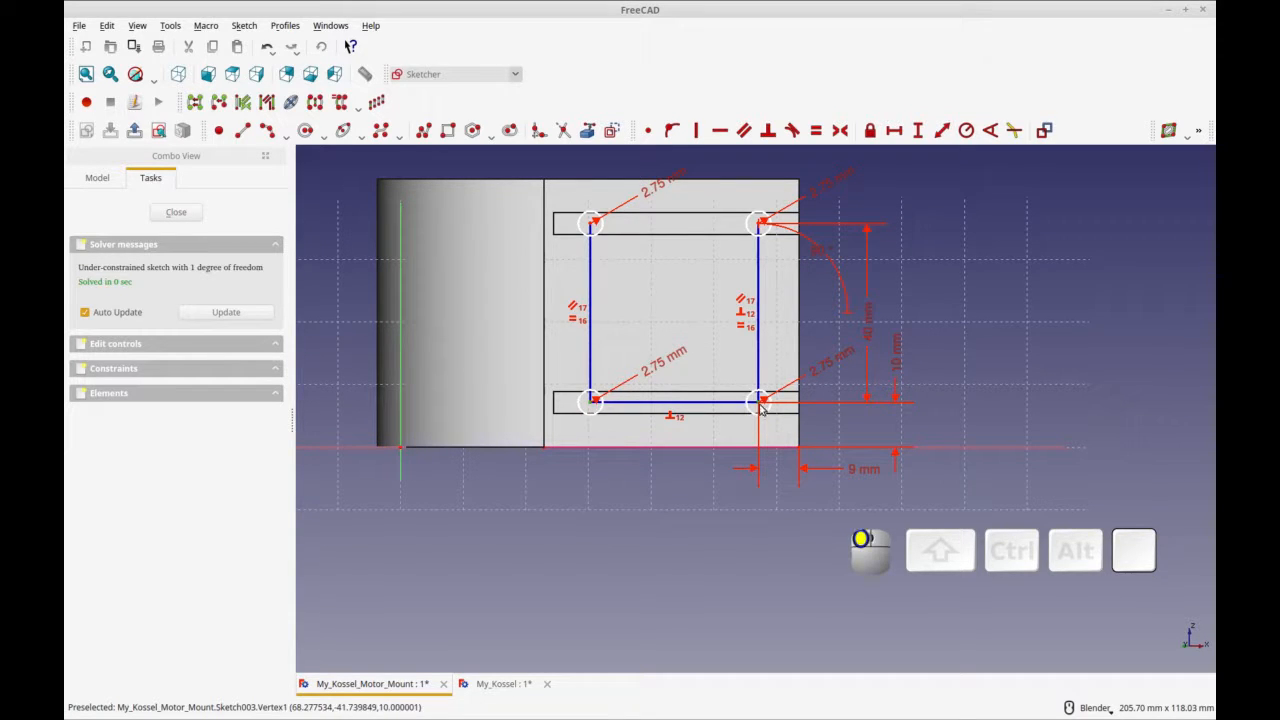
{"action": "left_click", "coordinate": [893, 130]}
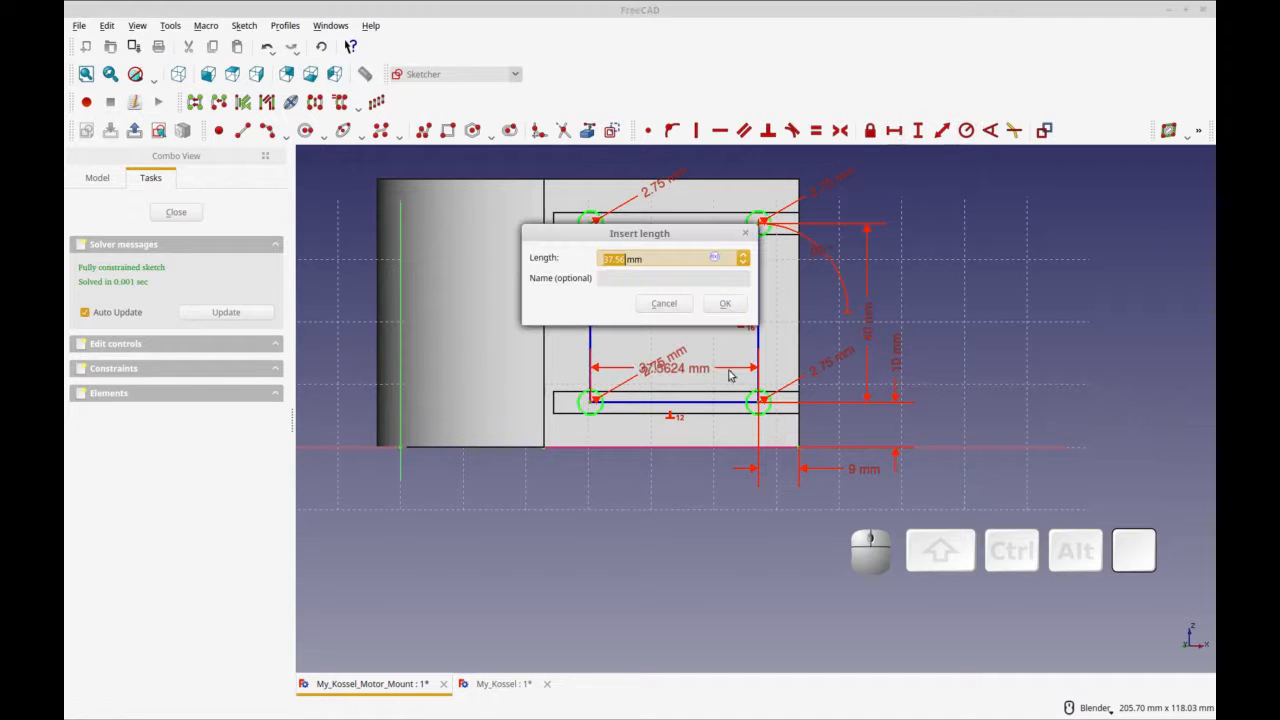
{"action": "type", "text": "35"}
{"action": "key", "text": "Return"}
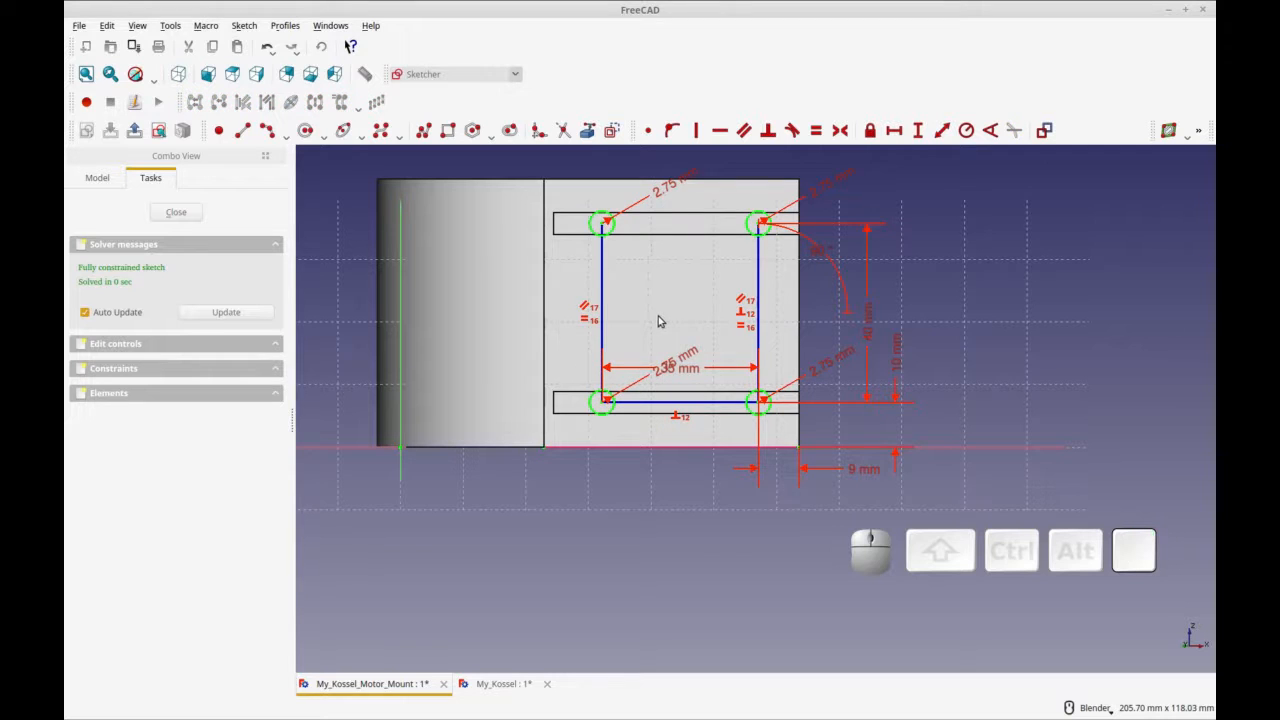
{"action": "left_click_drag", "start_coordinate": [686, 371], "coordinate": [697, 480]}
Step: Try a 40 mm horizontal spacing between the circle columns and set it back to 35 mm
{"action": "double_click", "coordinate": [697, 480]}
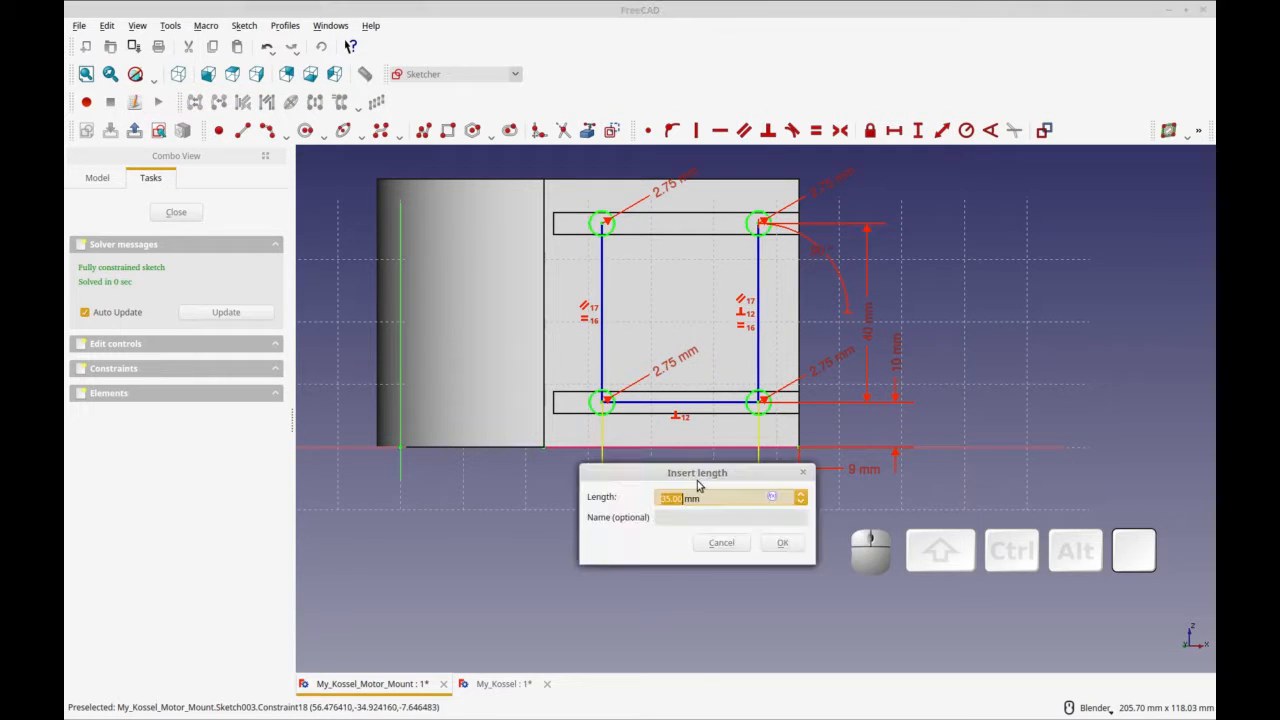
{"action": "type", "text": "40"}
{"action": "key", "text": "Return"}
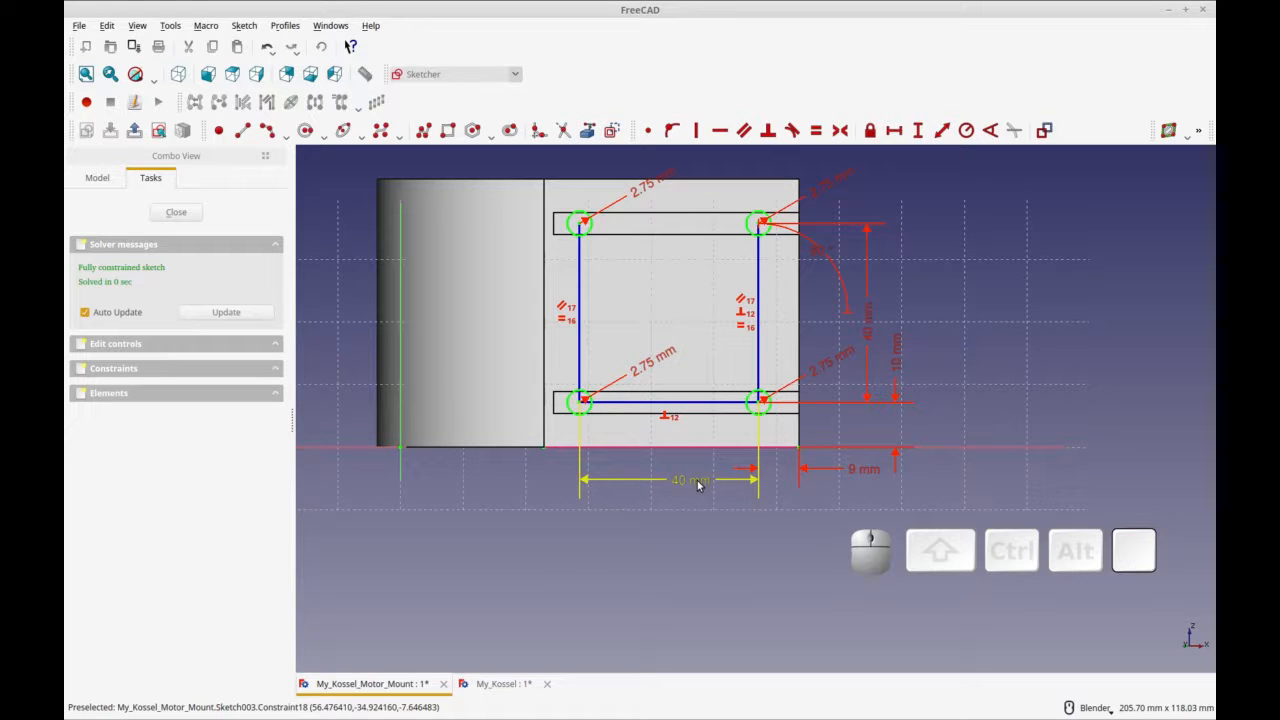
{"action": "double_click", "coordinate": [699, 482]}
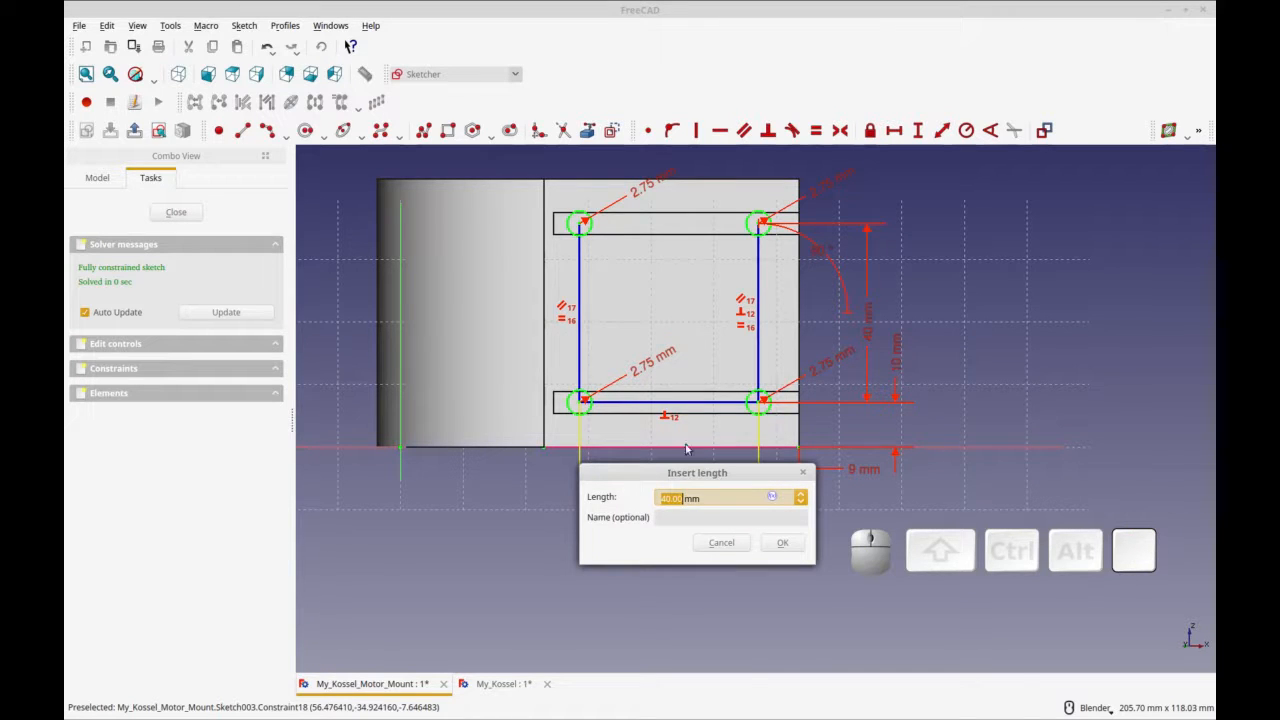
{"action": "type", "text": "3"}
{"action": "type", "text": "5"}
{"action": "key", "text": "Return"}
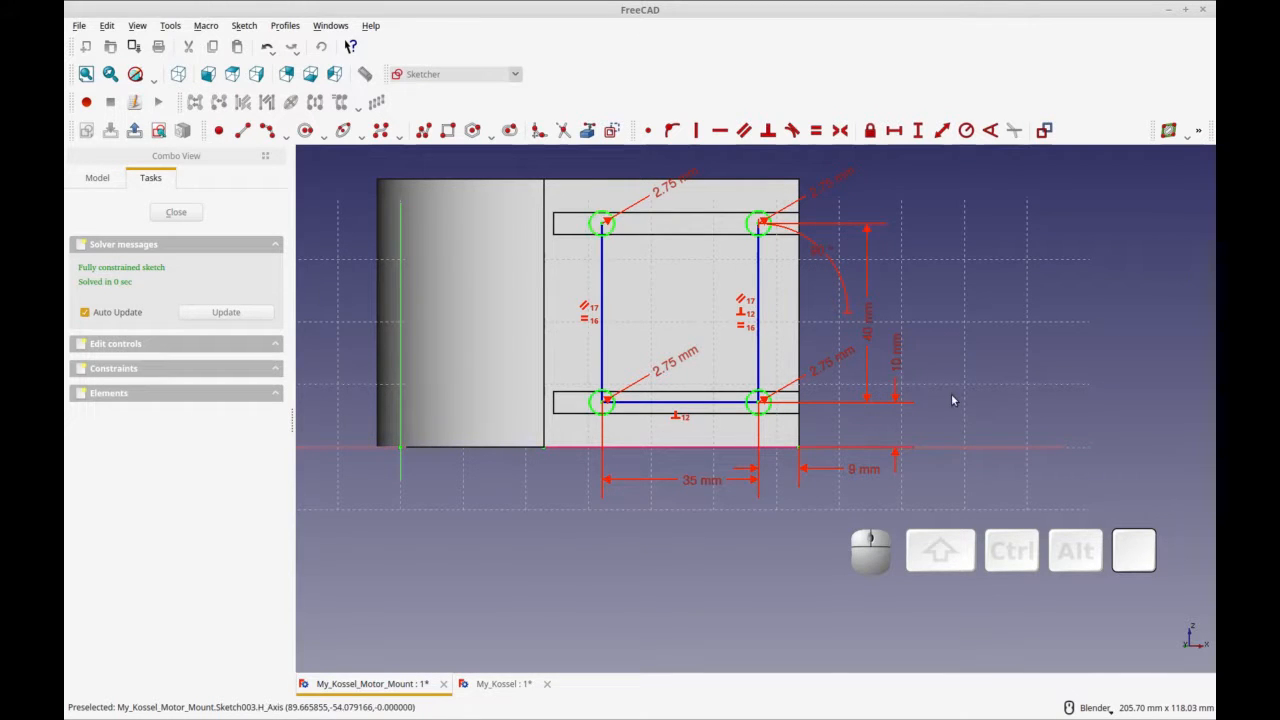
Step: Shift the horizontal spacing label slightly closer to the part and close the circle sketch
{"action": "left_click_drag", "start_coordinate": [691, 486], "coordinate": [686, 474]}
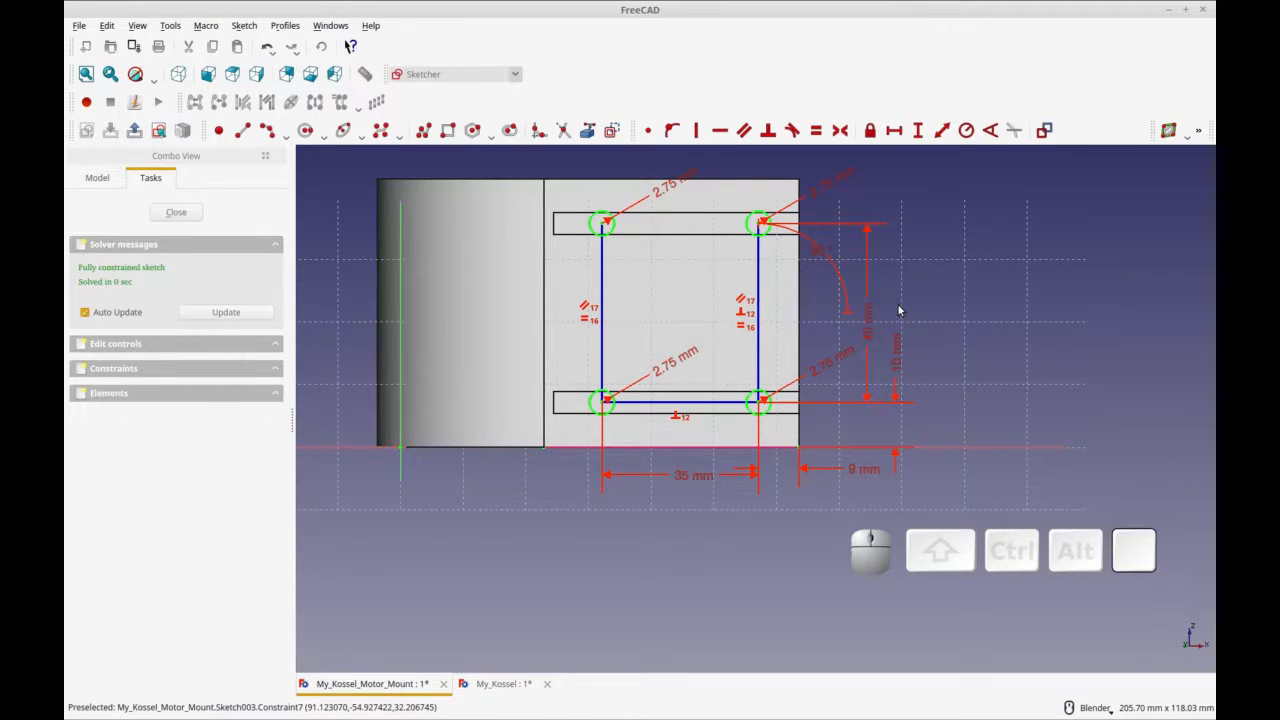
{"action": "key", "text": "ctrl+r"}
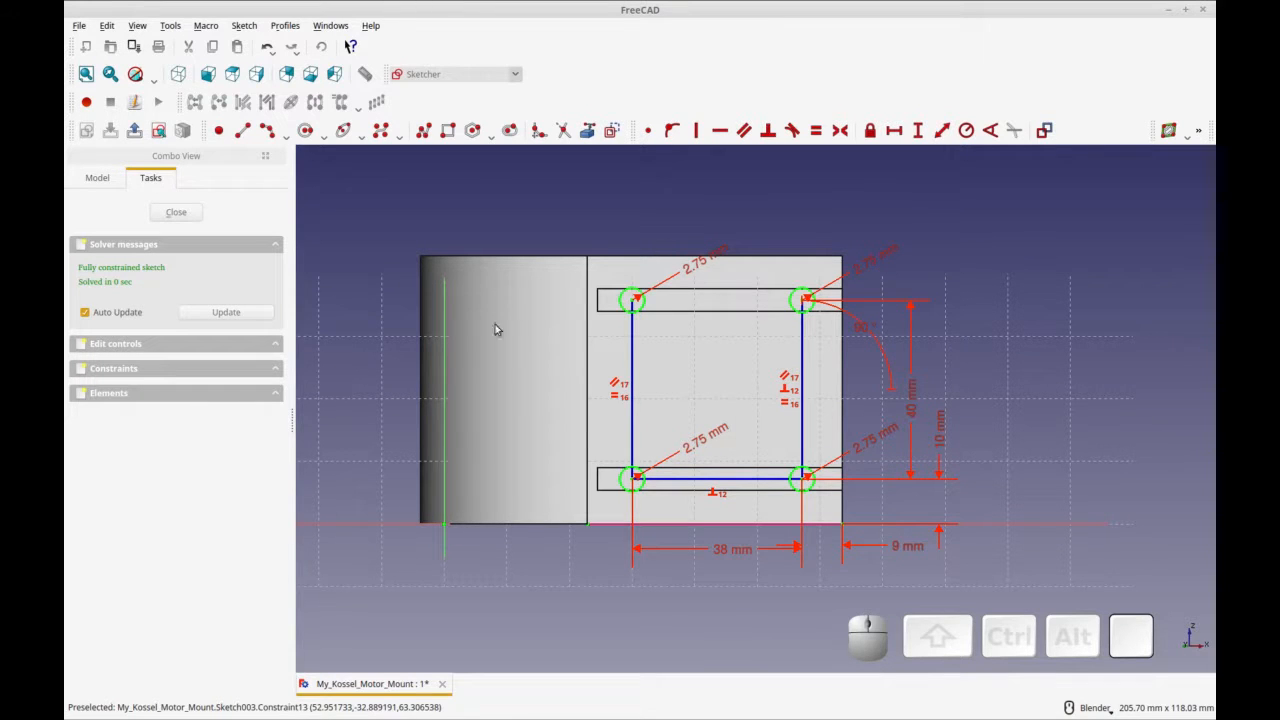
{"action": "left_click", "coordinate": [176, 212]}
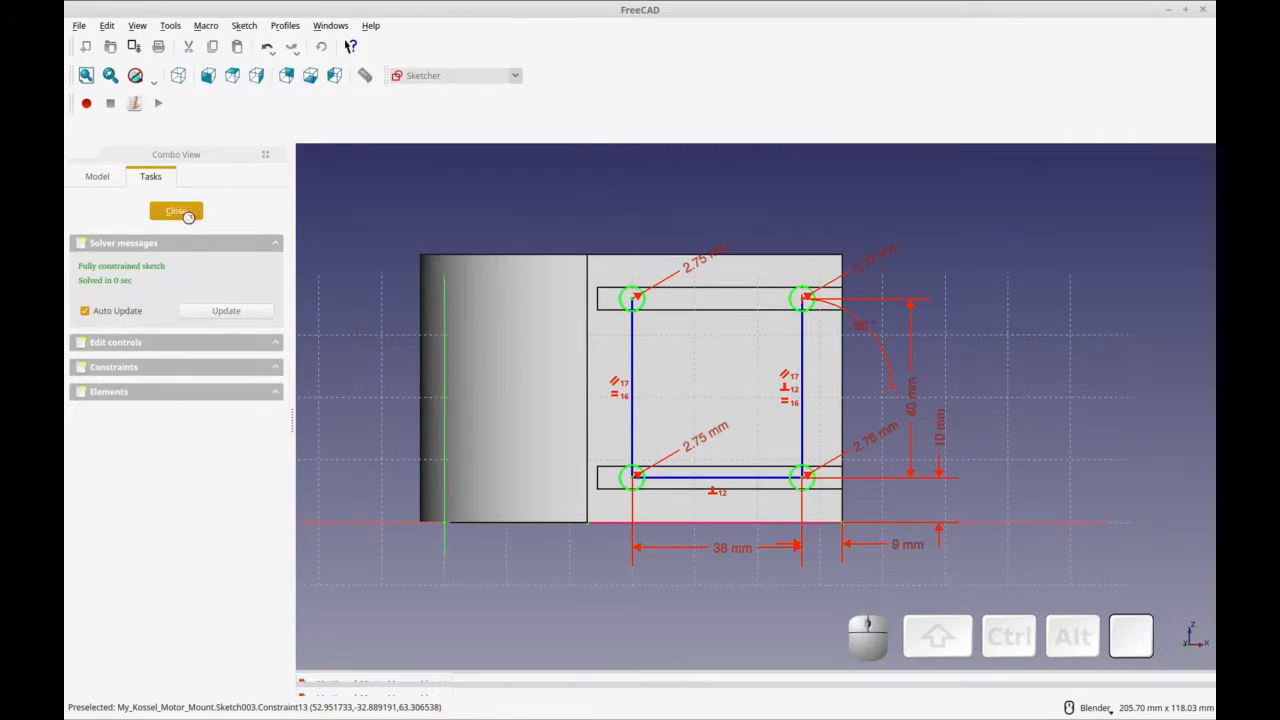
Step: Try to pocket the four screw-hole circles up to the wall's inner face
{"action": "middle_click_drag", "start_coordinate": [809, 431], "coordinate": [755, 345]}
{"action": "left_click", "coordinate": [786, 50]}
{"action": "middle_click_drag", "start_coordinate": [902, 392], "coordinate": [777, 463]}
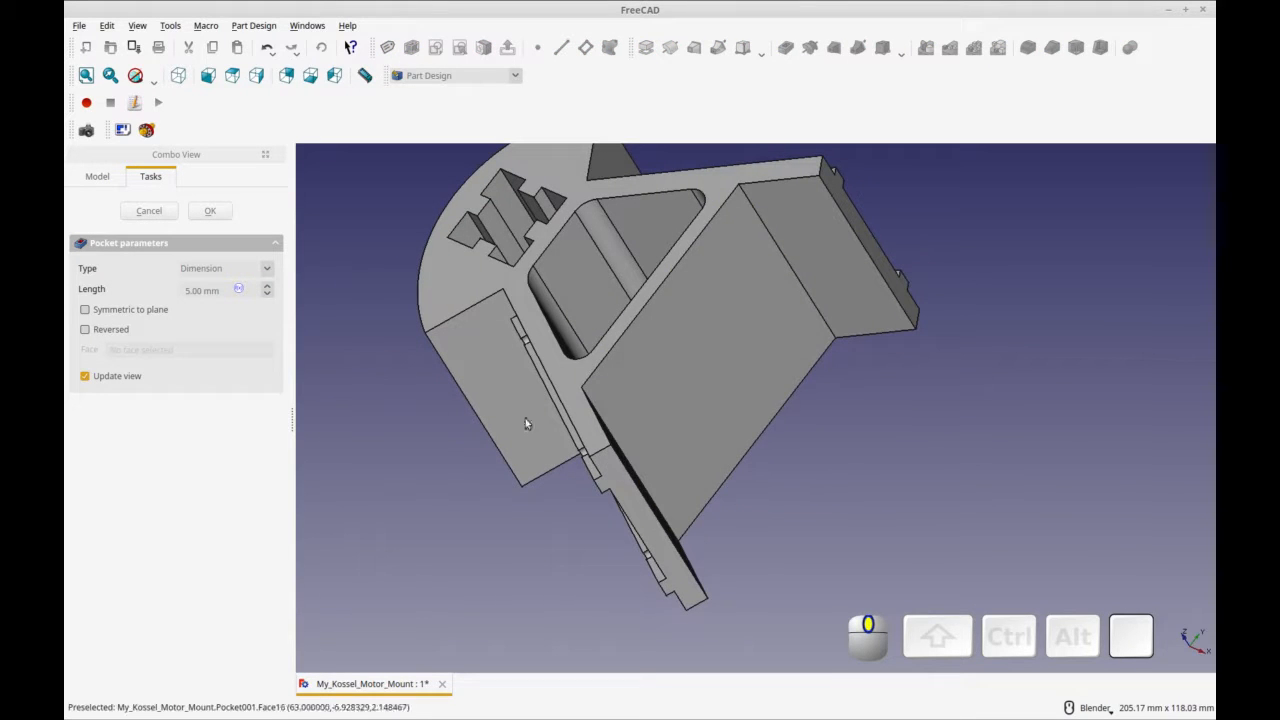
{"action": "left_click", "coordinate": [266, 268]}
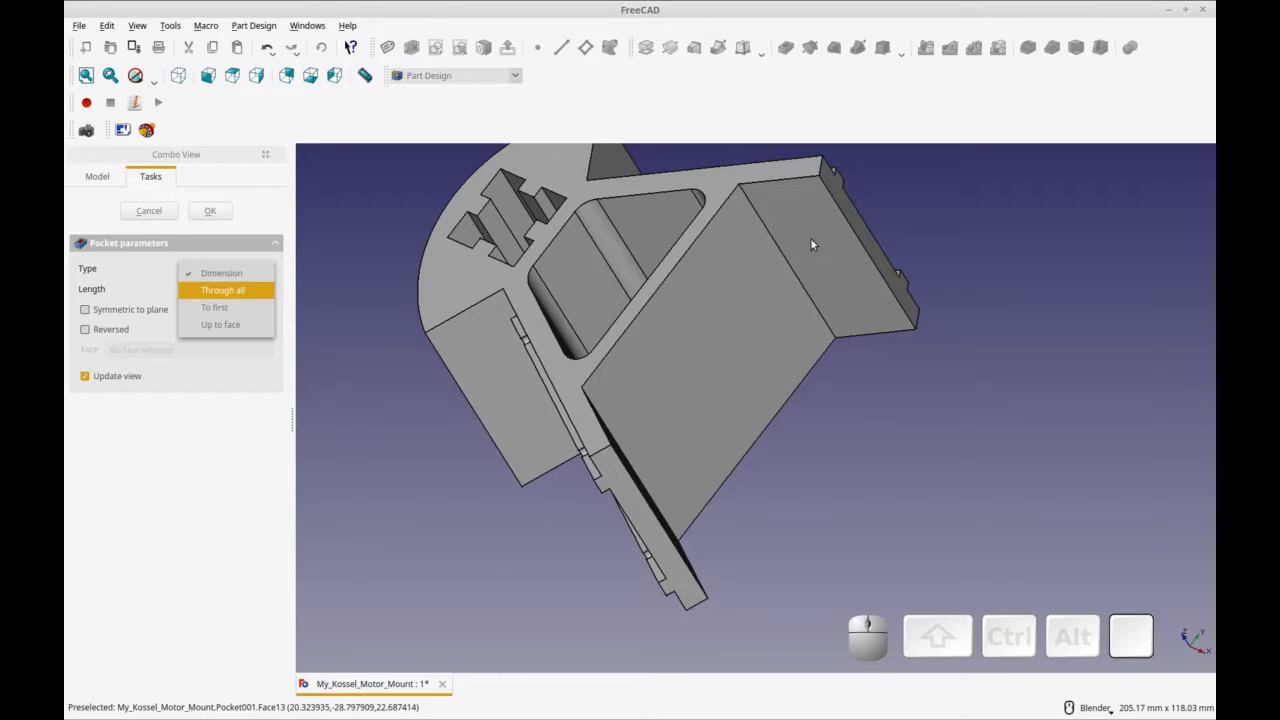
{"action": "left_click", "coordinate": [229, 324]}
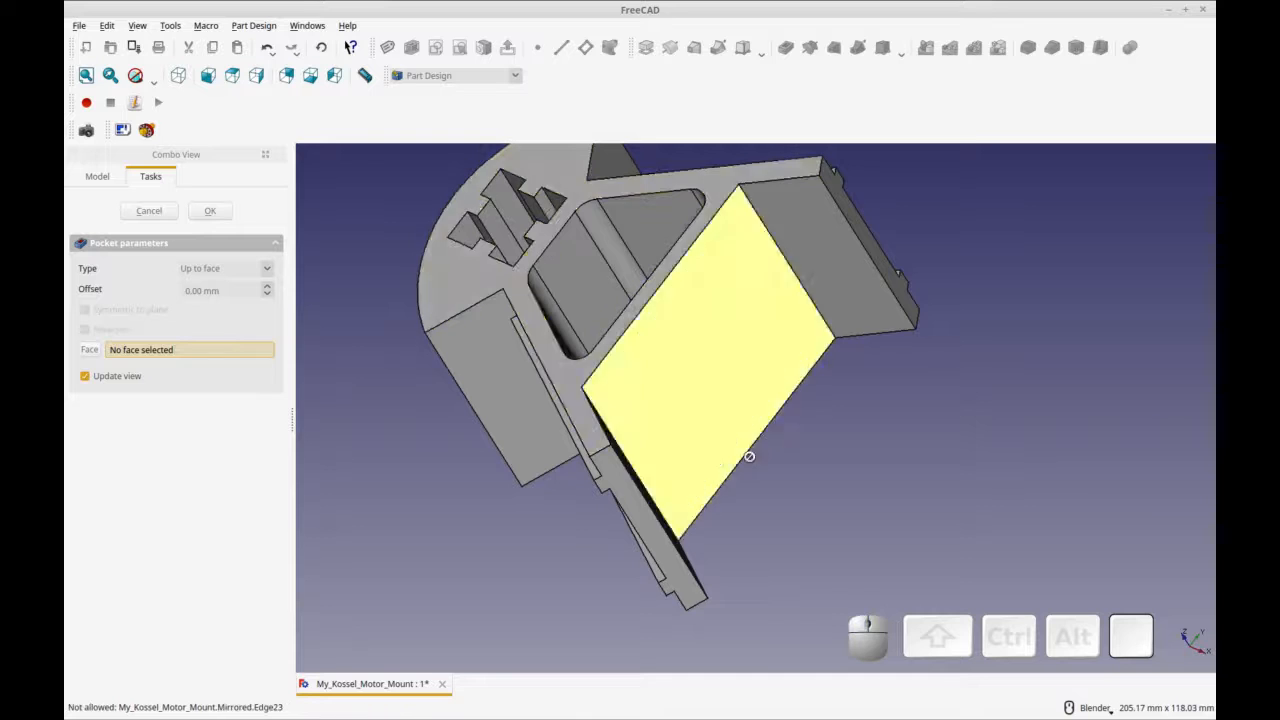
{"action": "middle_click_drag", "start_coordinate": [640, 470], "coordinate": [683, 500]}
{"action": "left_click", "coordinate": [578, 343]}
{"action": "middle_click_drag", "start_coordinate": [431, 491], "coordinate": [680, 505]}
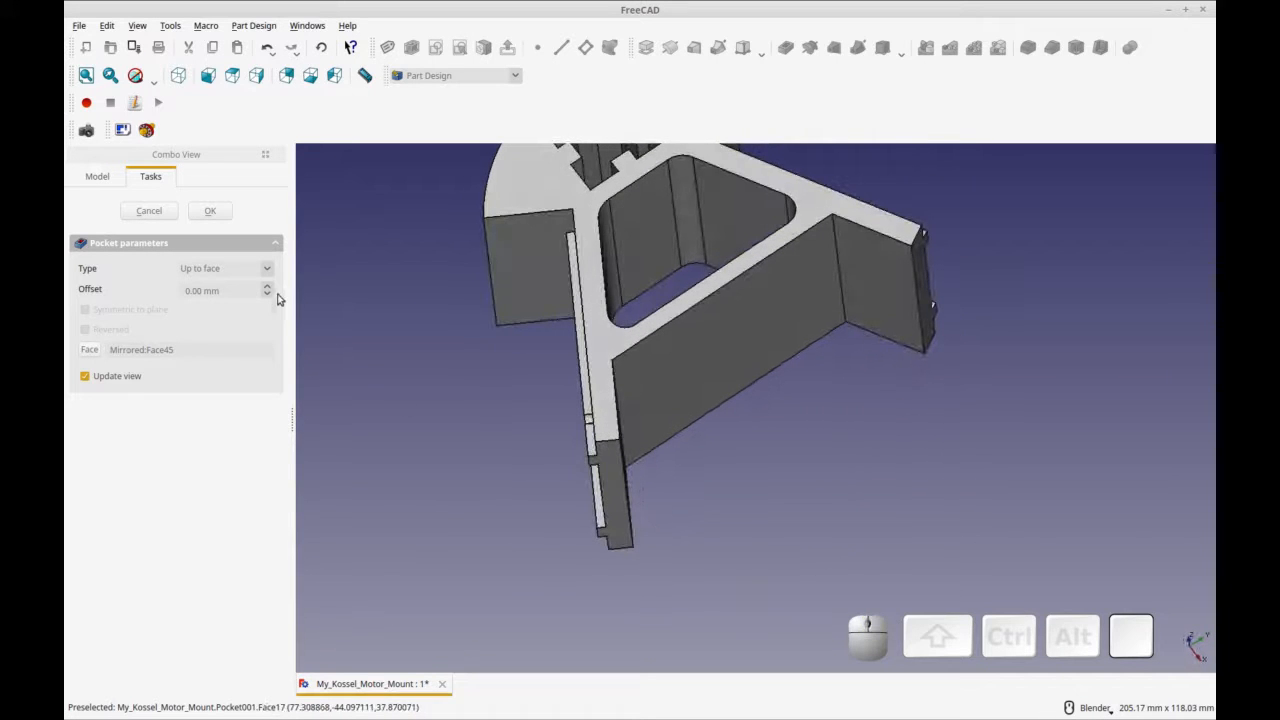
Step: Try the screw-hole pocket with a fixed dimension instead and cancel the operation
{"action": "left_click", "coordinate": [265, 272]}
{"action": "left_click", "coordinate": [246, 221]}
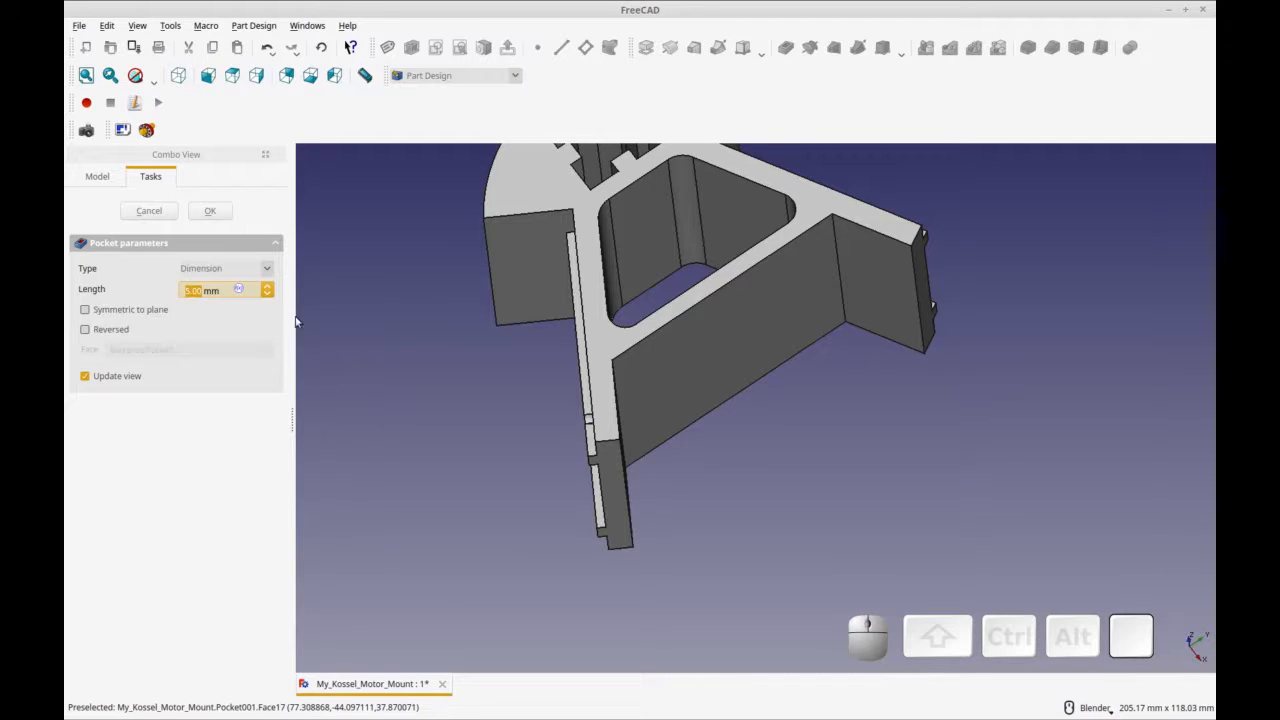
{"action": "left_click", "coordinate": [267, 291]}
{"action": "left_click", "coordinate": [266, 291]}
{"action": "left_click", "coordinate": [267, 289]}
{"action": "left_click", "coordinate": [268, 291]}
{"action": "mouse_move", "coordinate": [340, 397]}
{"action": "middle_mouse_down"}
{"action": "mouse_move", "coordinate": [369, 394]}
{"action": "mouse_move", "coordinate": [284, 398]}
{"action": "mouse_move", "coordinate": [314, 417]}
{"action": "mouse_move", "coordinate": [289, 383]}
{"action": "mouse_move", "coordinate": [757, 437]}
{"action": "mouse_move", "coordinate": [570, 488]}
{"action": "middle_mouse_up"}
{"action": "left_click", "coordinate": [171, 211]}
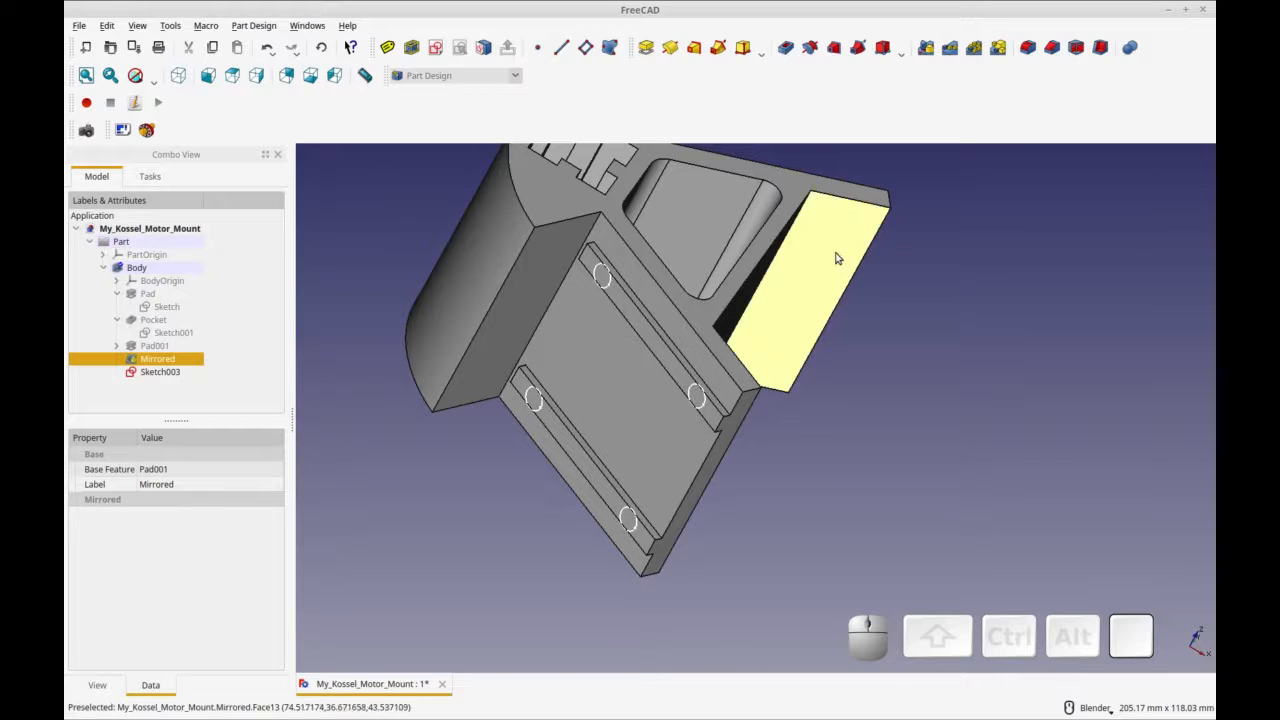
Step: Pocket the four screw-hole circles with a dimension length of 8 mm through the wall
{"action": "left_click", "coordinate": [170, 378]}
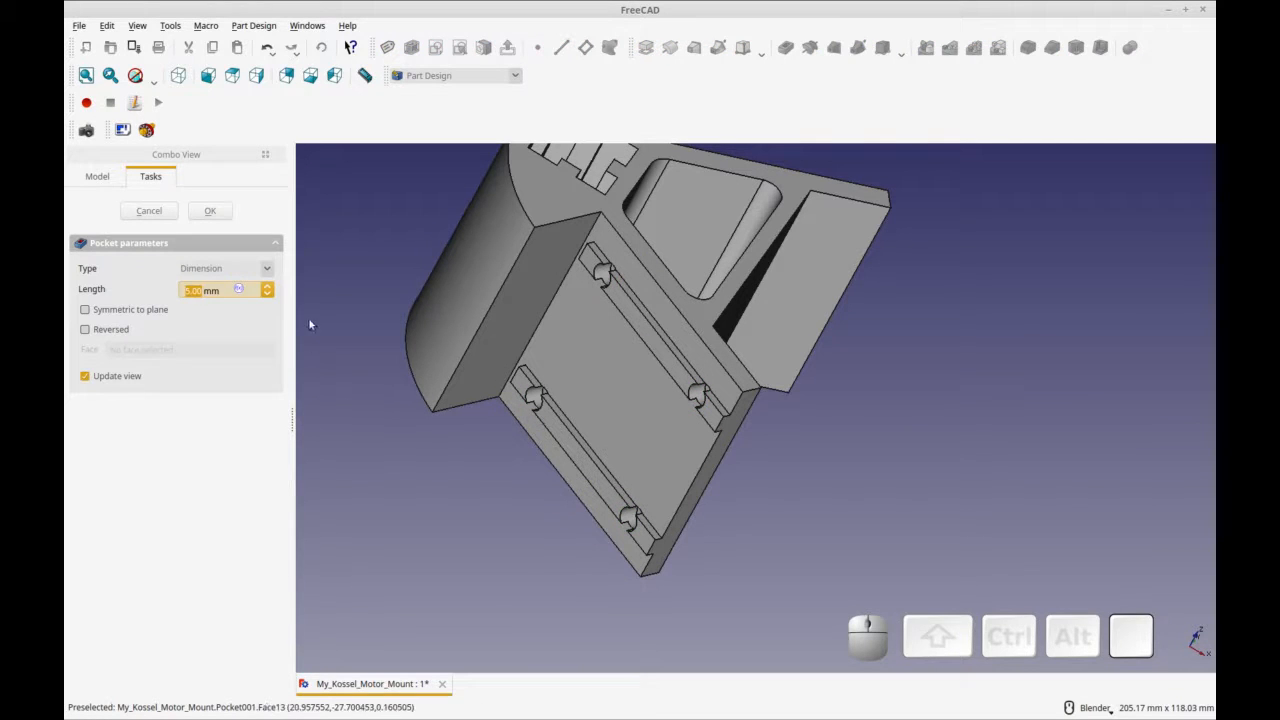
{"action": "left_click", "coordinate": [268, 288]}
{"action": "left_click", "coordinate": [268, 290]}
{"action": "middle_click_drag", "start_coordinate": [830, 498], "coordinate": [562, 508]}
{"action": "middle_click_drag", "start_coordinate": [821, 519], "coordinate": [560, 470]}
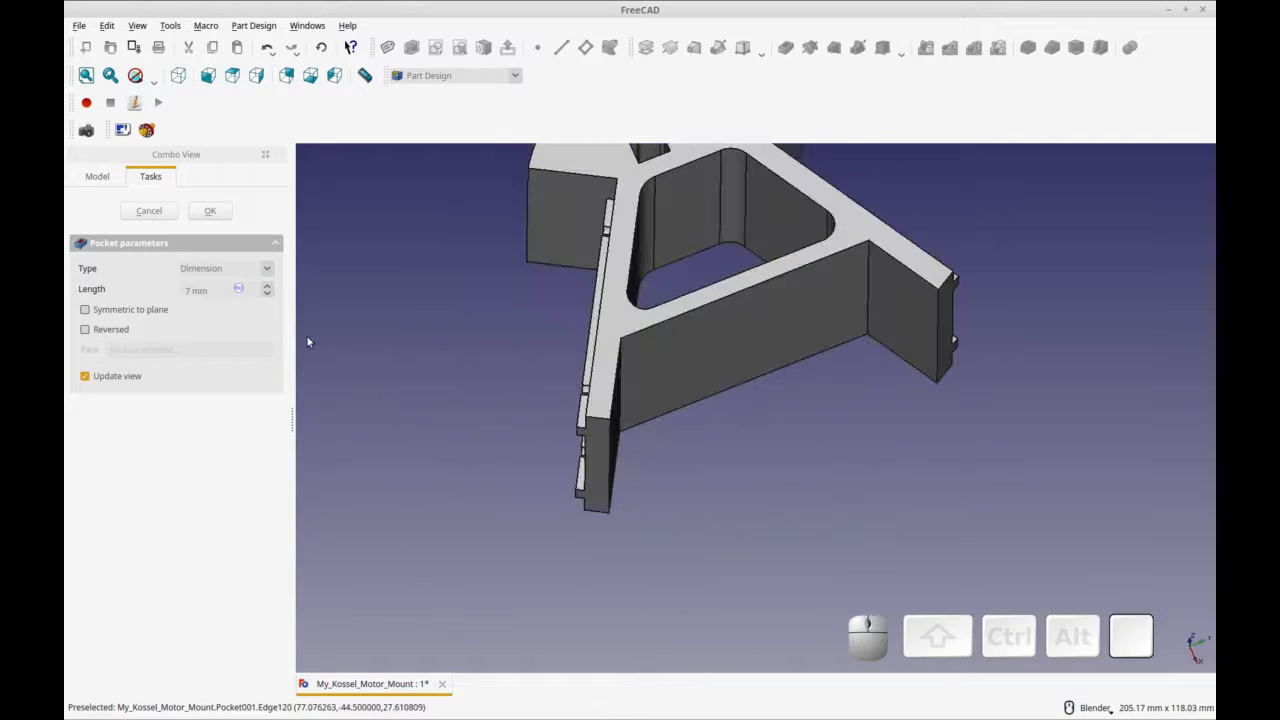
{"action": "left_click", "coordinate": [267, 290]}
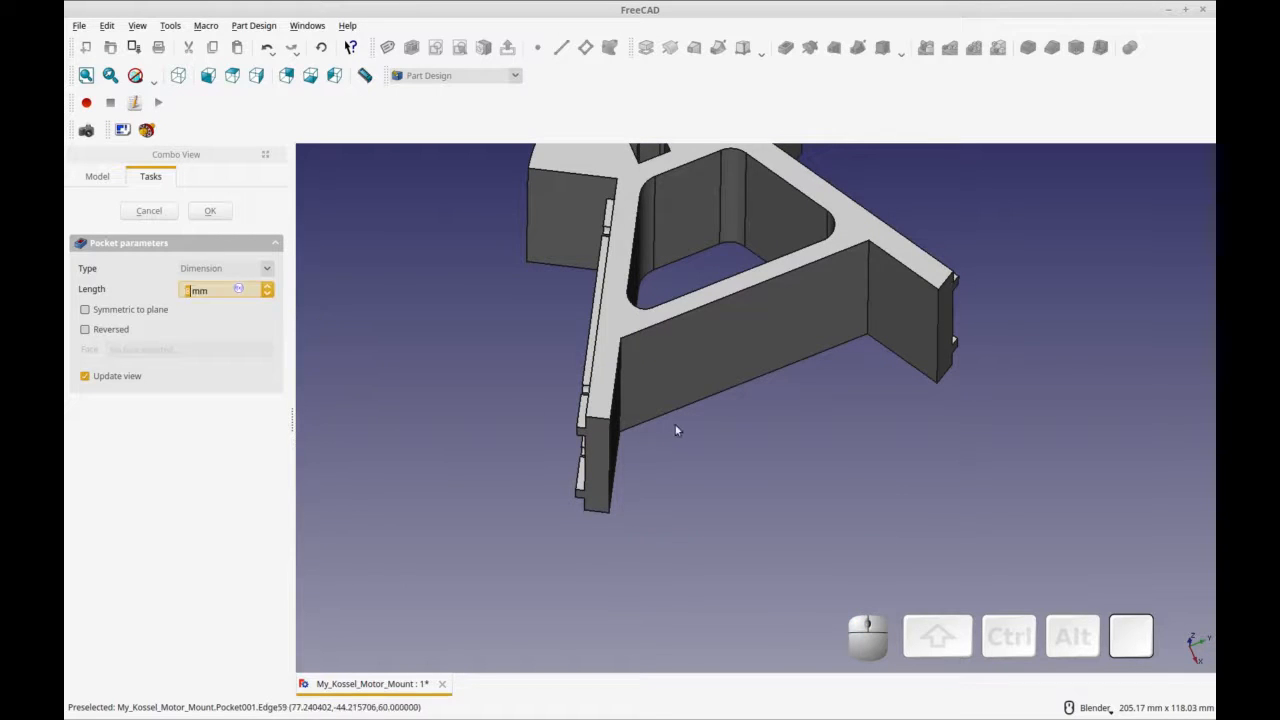
{"action": "middle_click_drag", "start_coordinate": [677, 429], "coordinate": [567, 426]}
{"action": "left_click", "coordinate": [214, 211]}
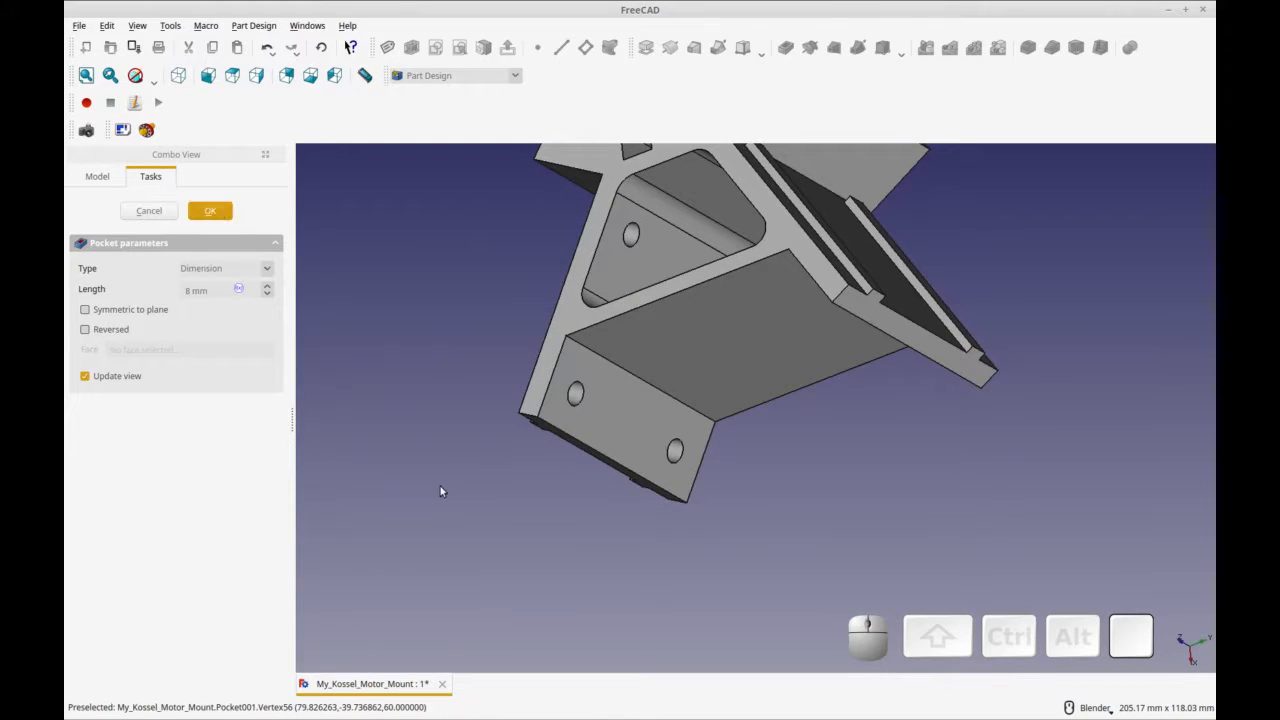
Step: Mirror the screw-hole pocket onto the opposite wall about the base XZ plane
{"action": "middle_click_drag", "start_coordinate": [448, 517], "coordinate": [751, 486]}
{"action": "left_click", "coordinate": [165, 371]}
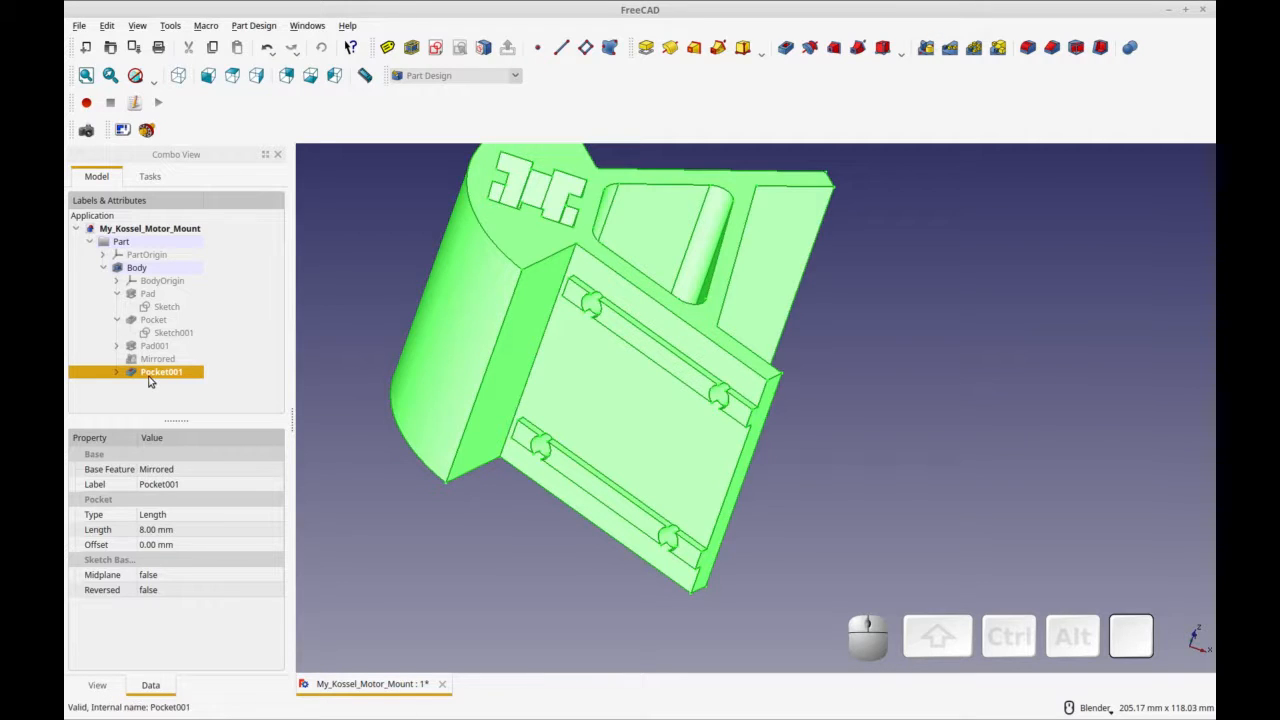
{"action": "left_click", "coordinate": [117, 295]}
{"action": "left_click", "coordinate": [117, 307]}
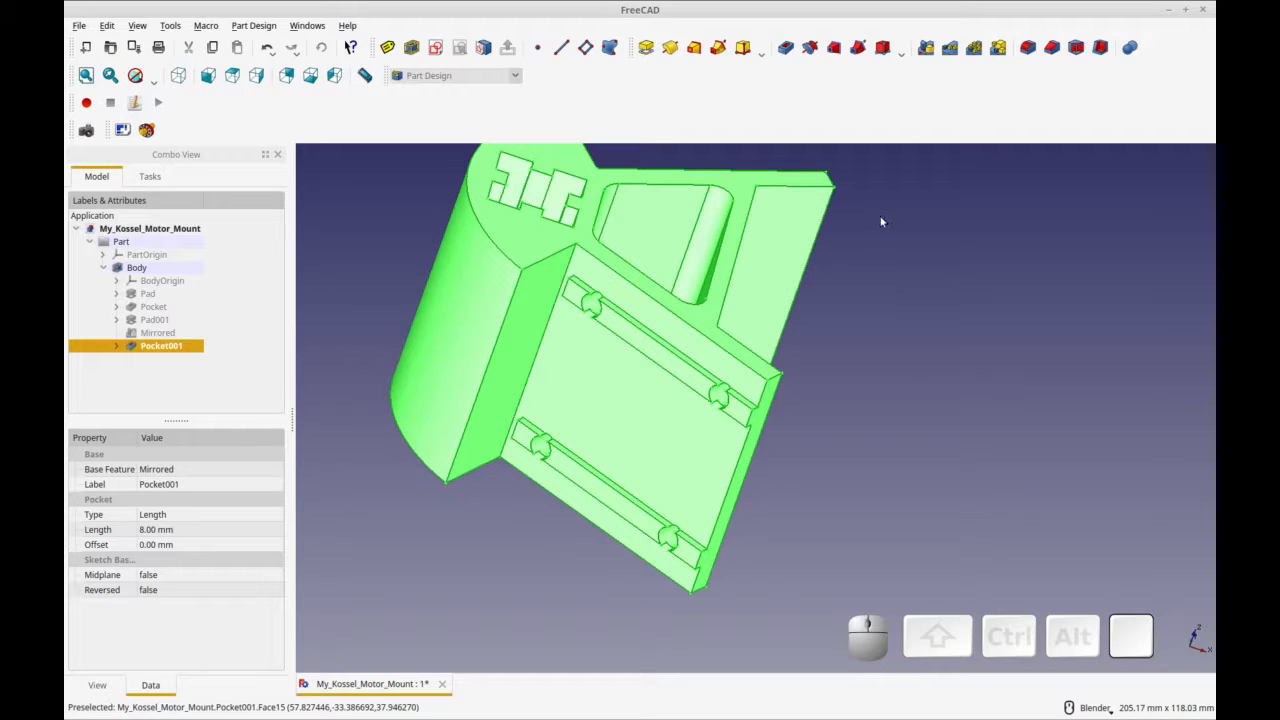
{"action": "left_click", "coordinate": [923, 51]}
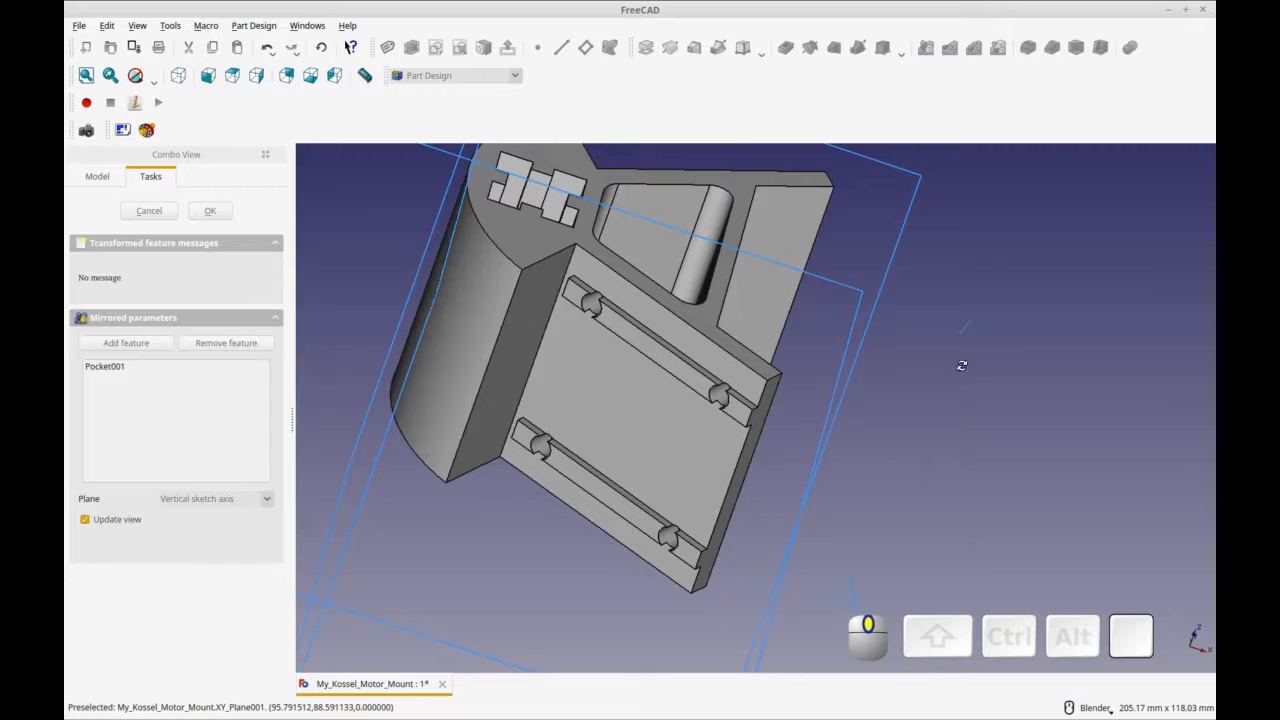
{"action": "middle_click_drag", "start_coordinate": [962, 366], "coordinate": [924, 394]}
{"action": "scroll", "coordinate": [924, 394], "scroll_direction": "down", "scroll_amount": 3}
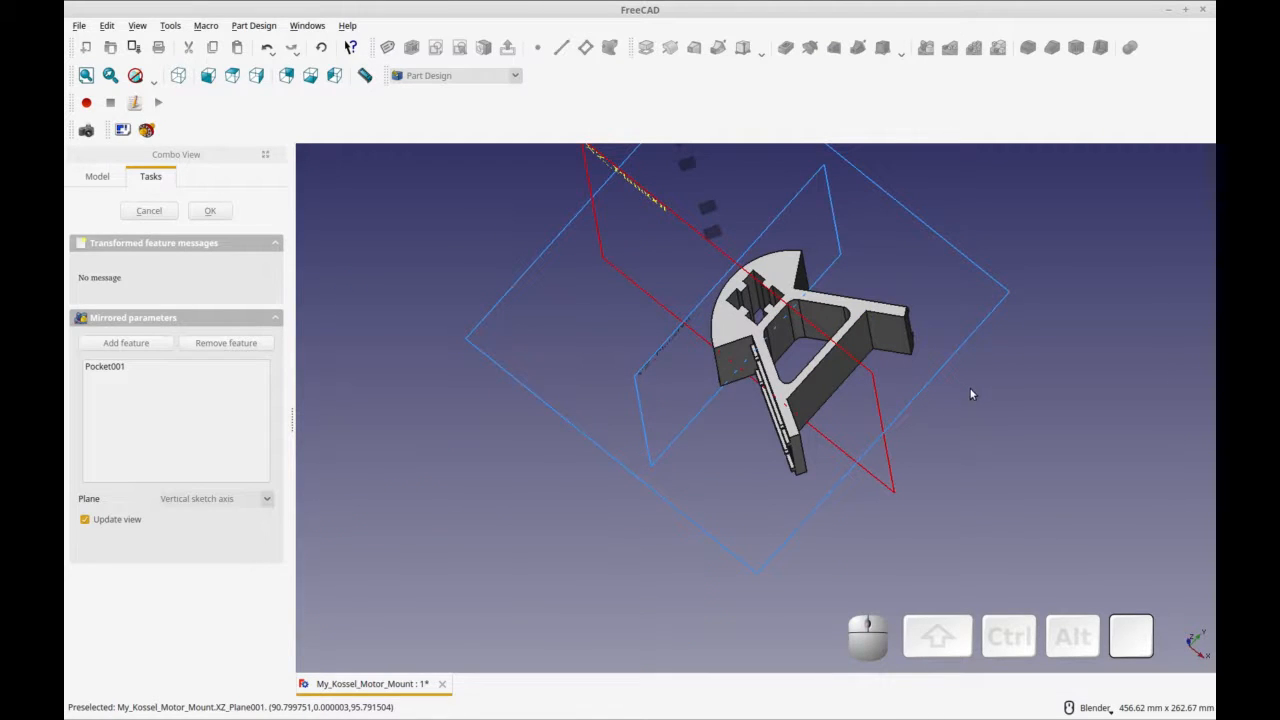
{"action": "left_click", "coordinate": [783, 446]}
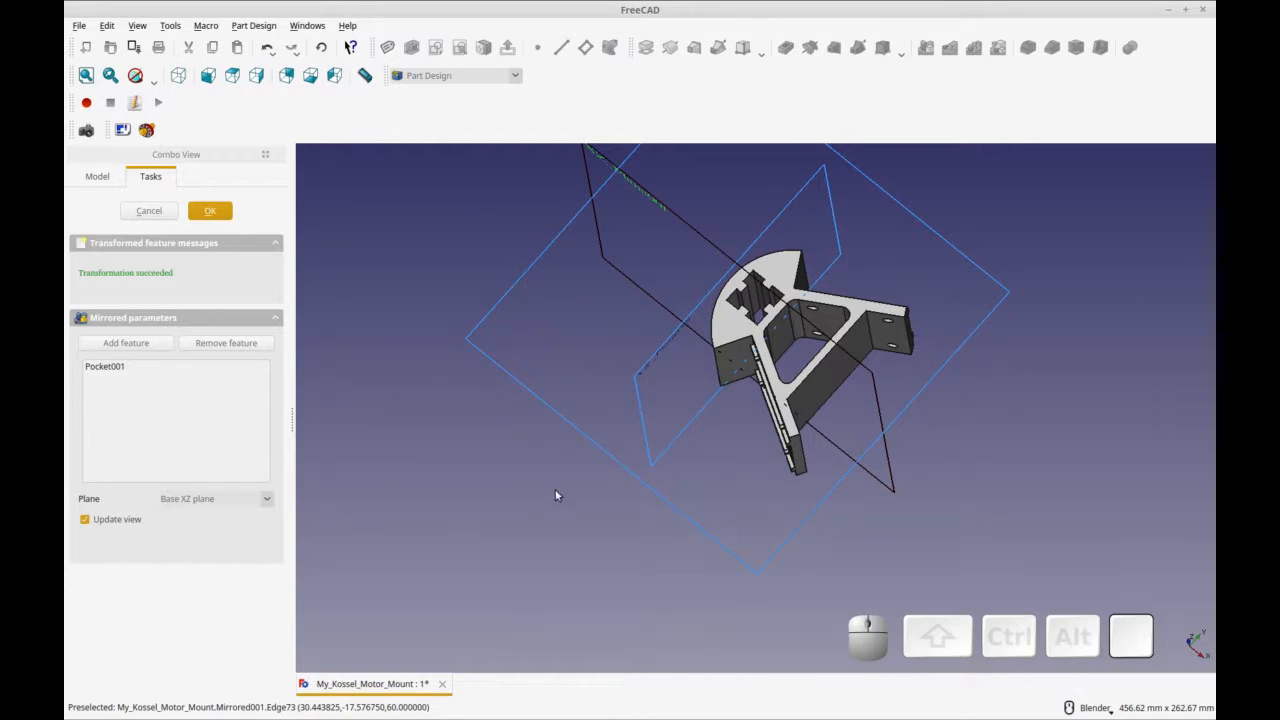
{"action": "key", "text": "Return"}
Step: Create a new sketch on the outer face of the cross wall between the two side walls
{"action": "middle_click_drag", "start_coordinate": [551, 531], "coordinate": [569, 489]}
{"action": "scroll", "coordinate": [683, 480], "scroll_direction": "down", "scroll_amount": 2}
{"action": "scroll", "coordinate": [569, 489], "scroll_direction": "up", "scroll_amount": 2}
{"action": "middle_click_drag", "start_coordinate": [743, 394], "coordinate": [587, 509], "text": "shift"}
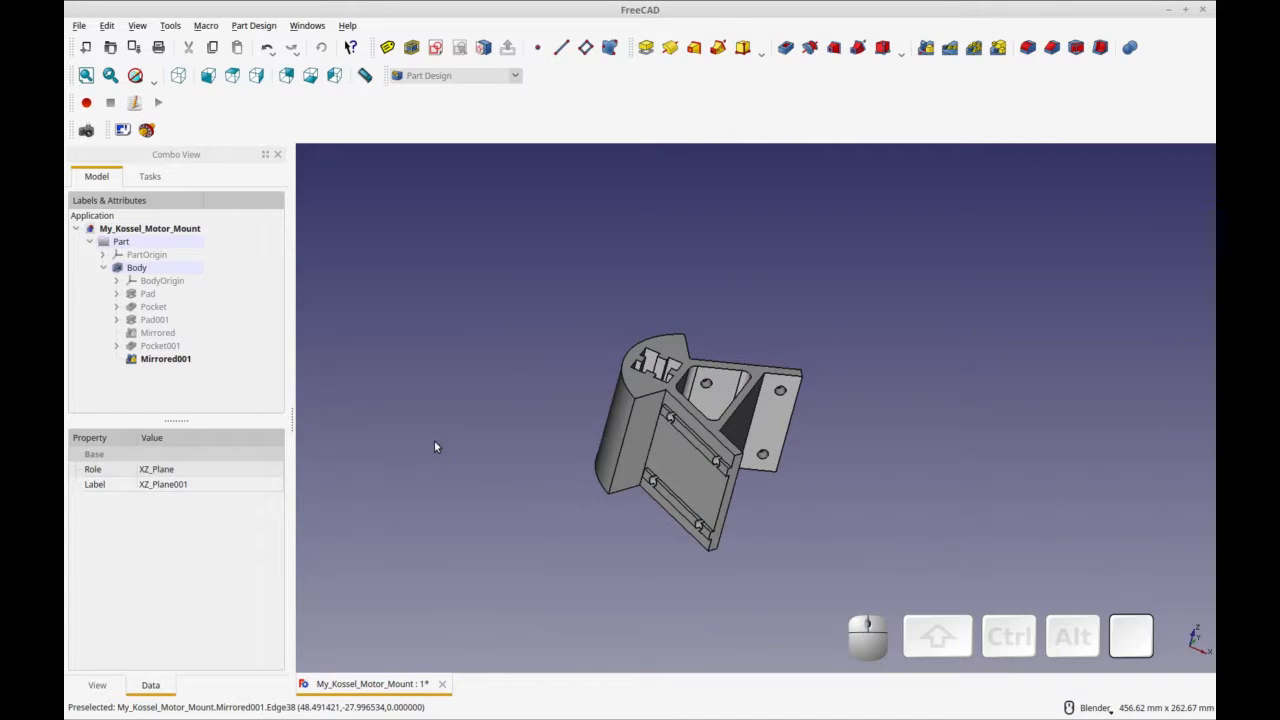
{"action": "key", "text": "ctrl+r"}
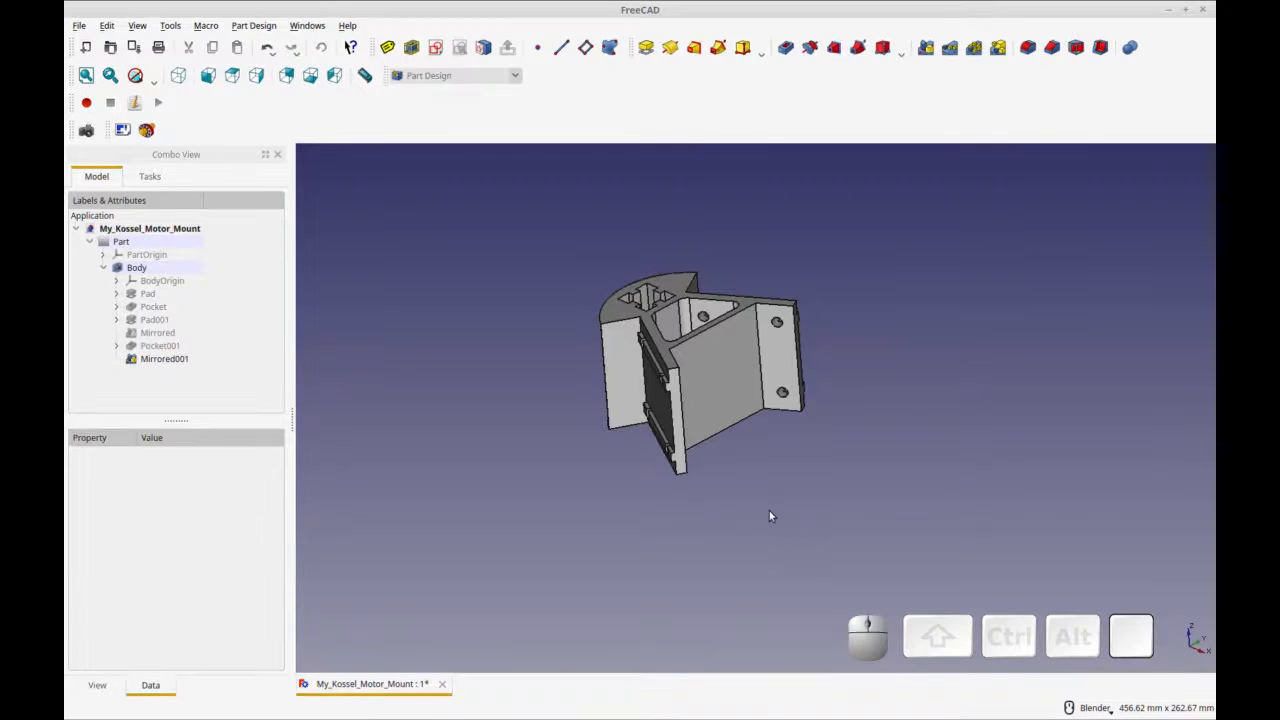
{"action": "left_click", "coordinate": [733, 373]}
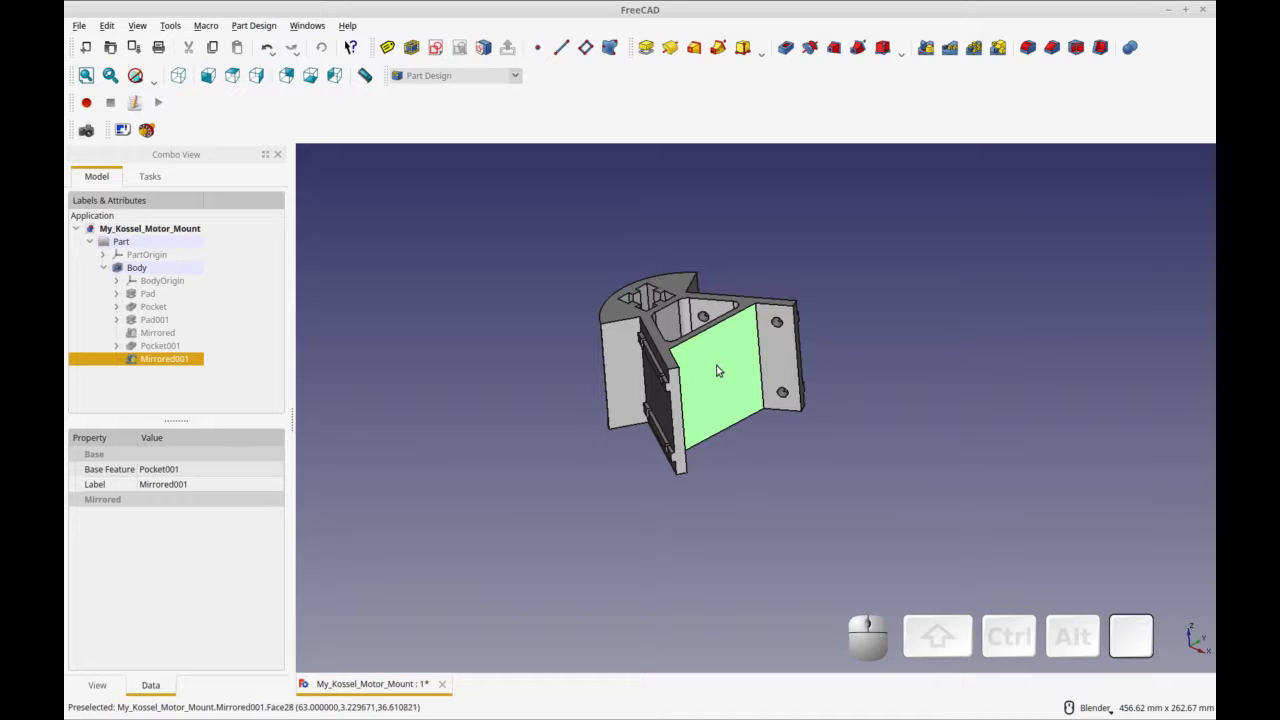
{"action": "left_click", "coordinate": [434, 52]}
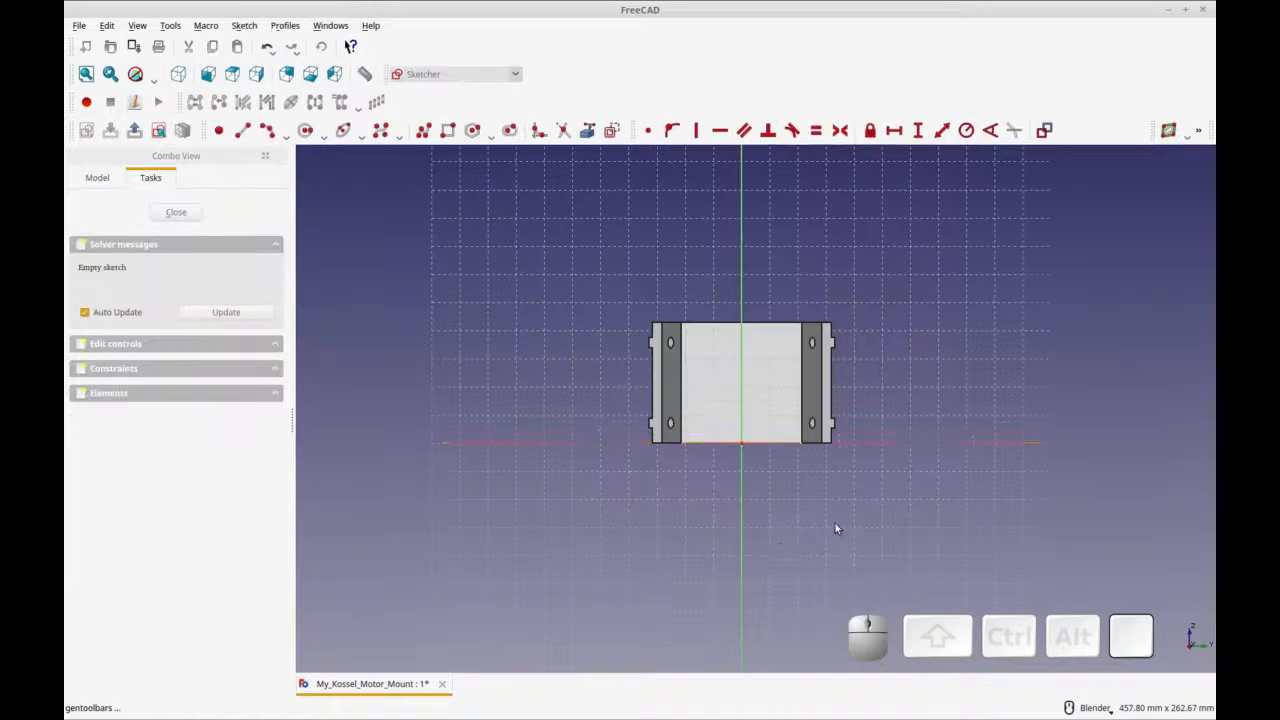
{"action": "scroll", "coordinate": [896, 469], "scroll_direction": "up", "scroll_amount": 2}
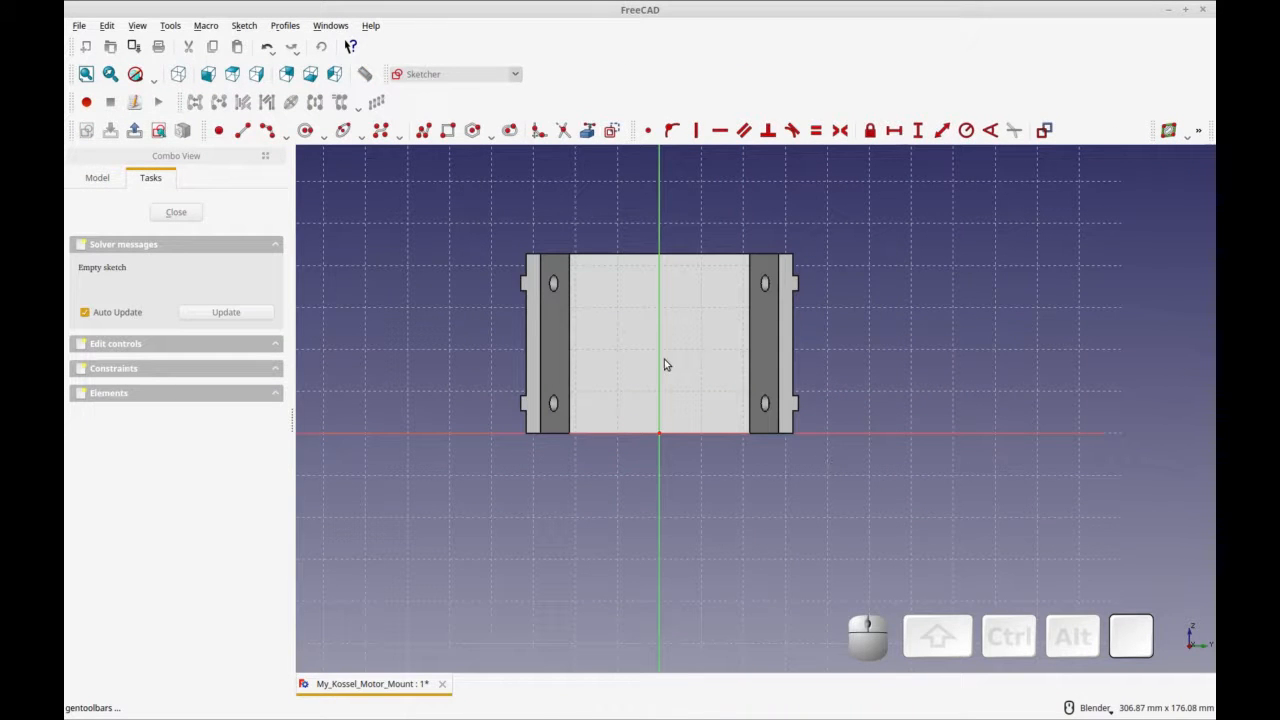
Step: Sketch a circle of about 14.4 mm radius slightly above the middle of the cross wall, near the vertical axis
{"action": "left_click", "coordinate": [305, 130]}
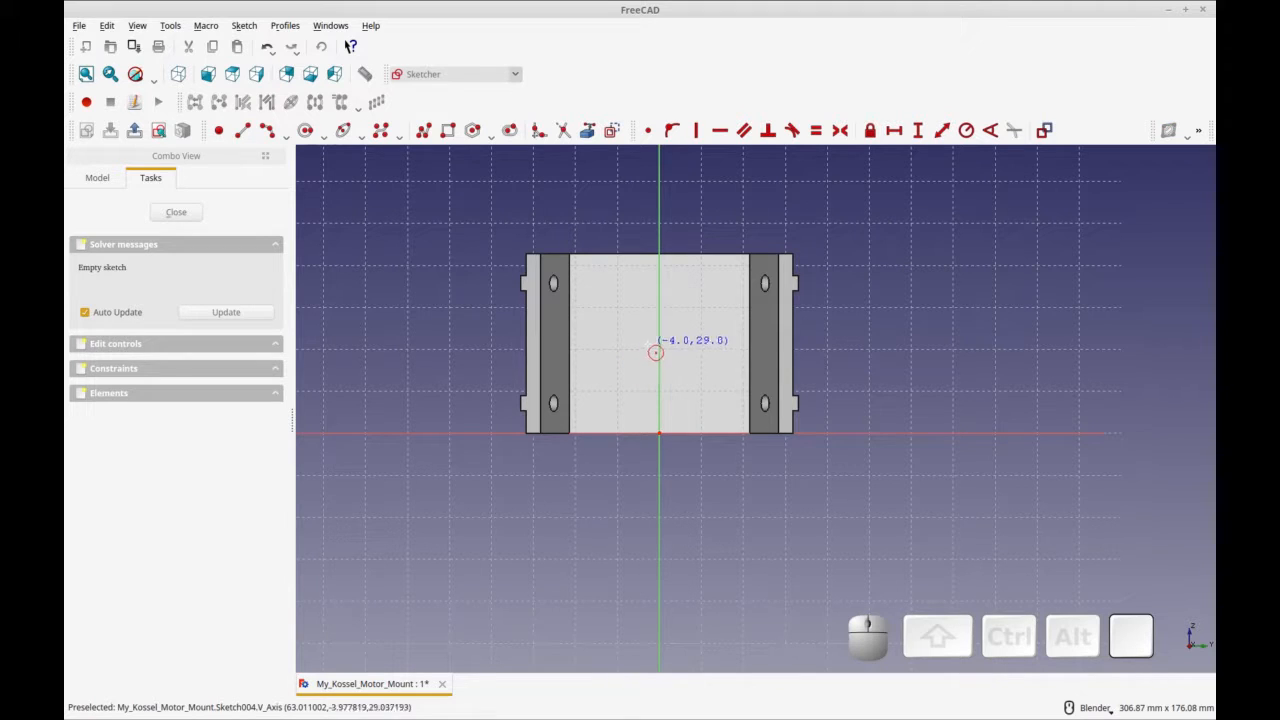
{"action": "left_click", "coordinate": [652, 336]}
{"action": "left_click", "coordinate": [677, 371]}
{"action": "right_click", "coordinate": [440, 395]}
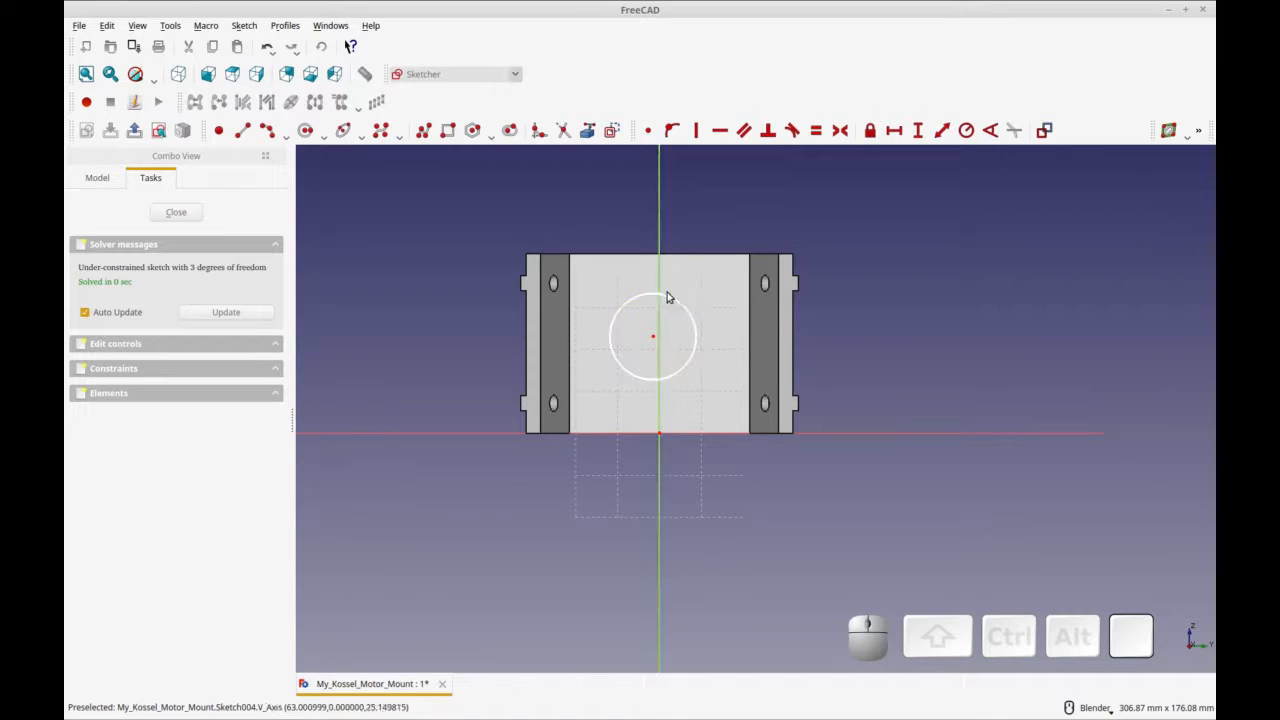
Step: Sketch a smaller circle below and to the right of the large circle, near the face's lower corner
{"action": "left_click", "coordinate": [305, 130]}
{"action": "left_click", "coordinate": [705, 399]}
{"action": "left_click", "coordinate": [717, 411]}
{"action": "right_click", "coordinate": [688, 406]}
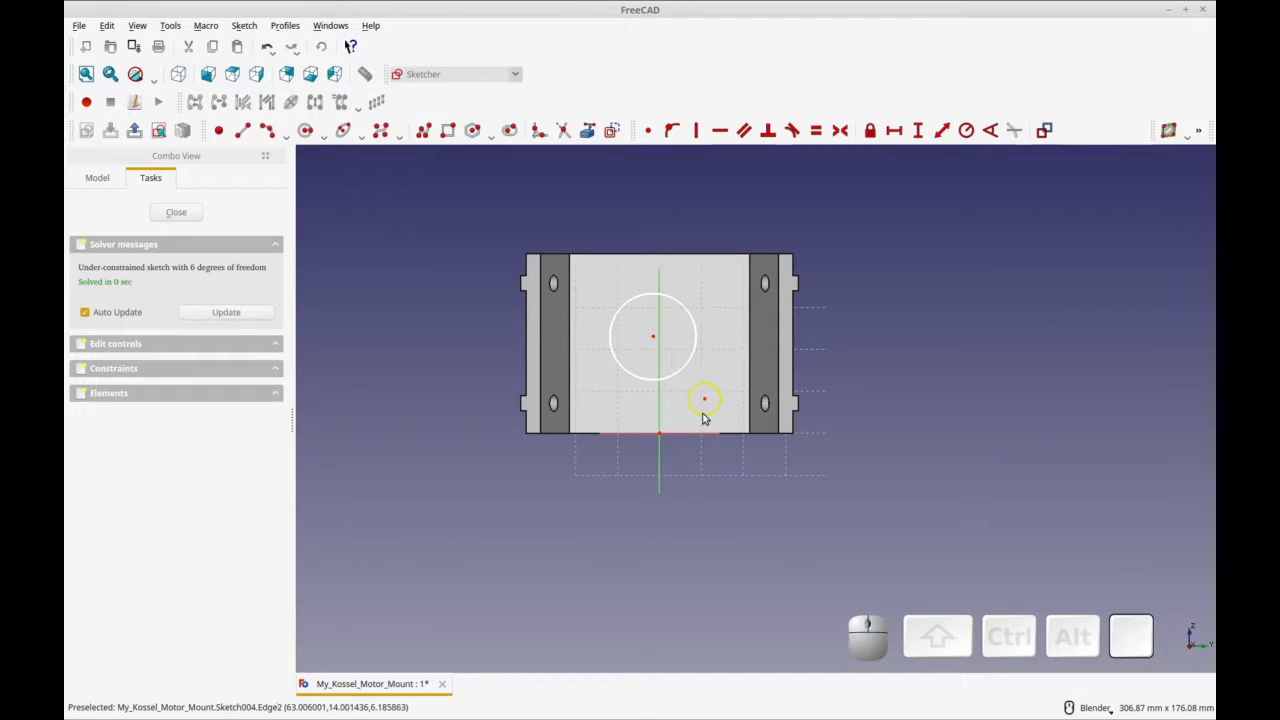
Step: Set the large circle's radius to 12 mm and constrain its centre onto the vertical axis
{"action": "left_click", "coordinate": [678, 371]}
{"action": "left_click", "coordinate": [965, 140]}
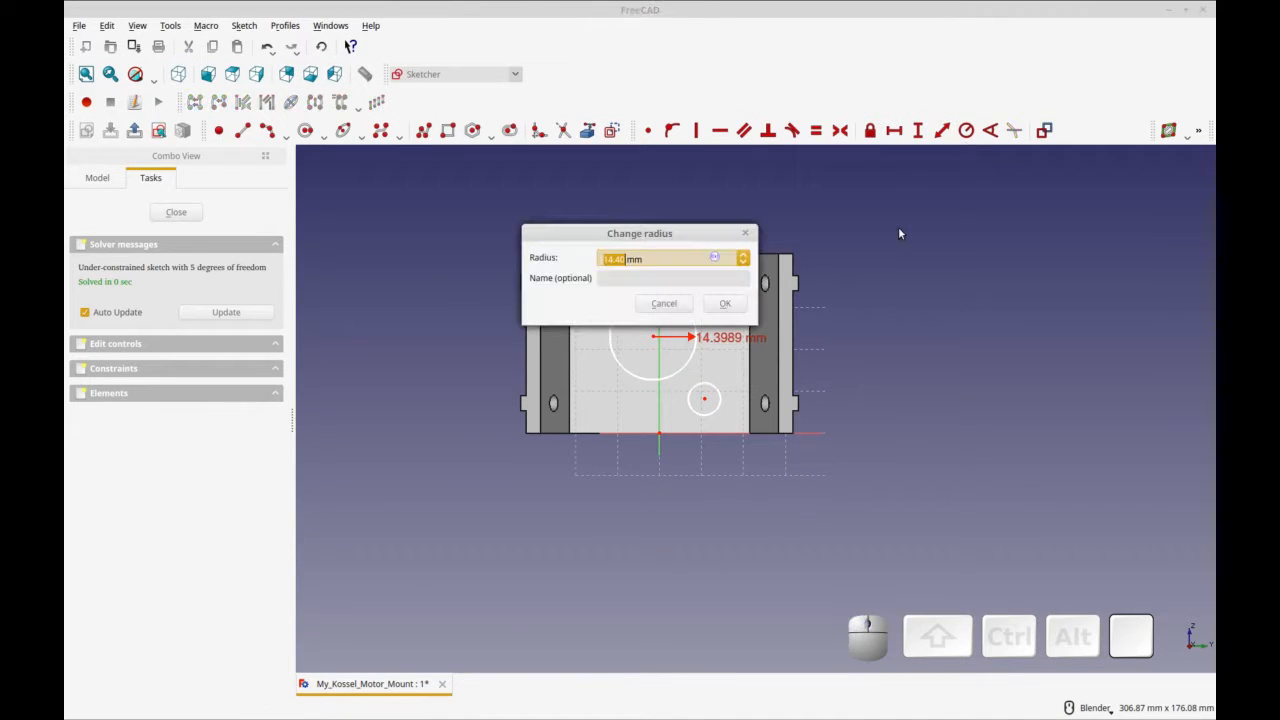
{"action": "type", "text": "12"}
{"action": "left_click", "coordinate": [726, 304]}
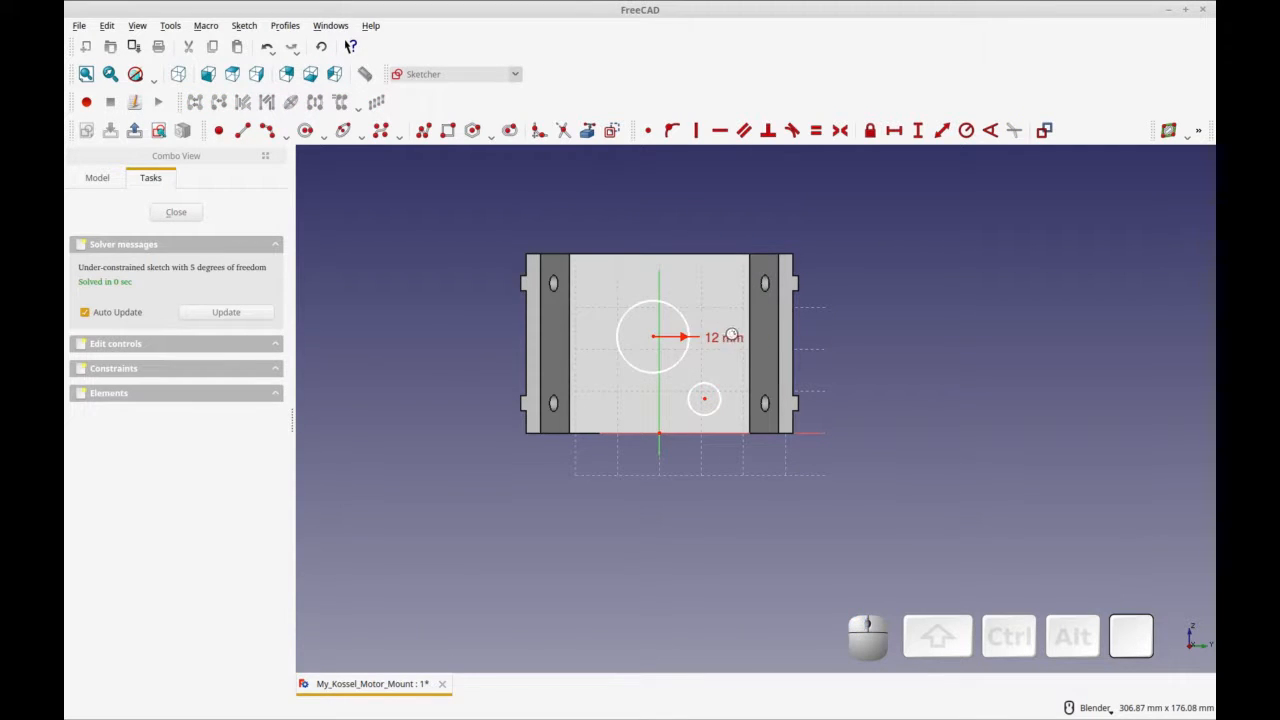
{"action": "left_click", "coordinate": [657, 344]}
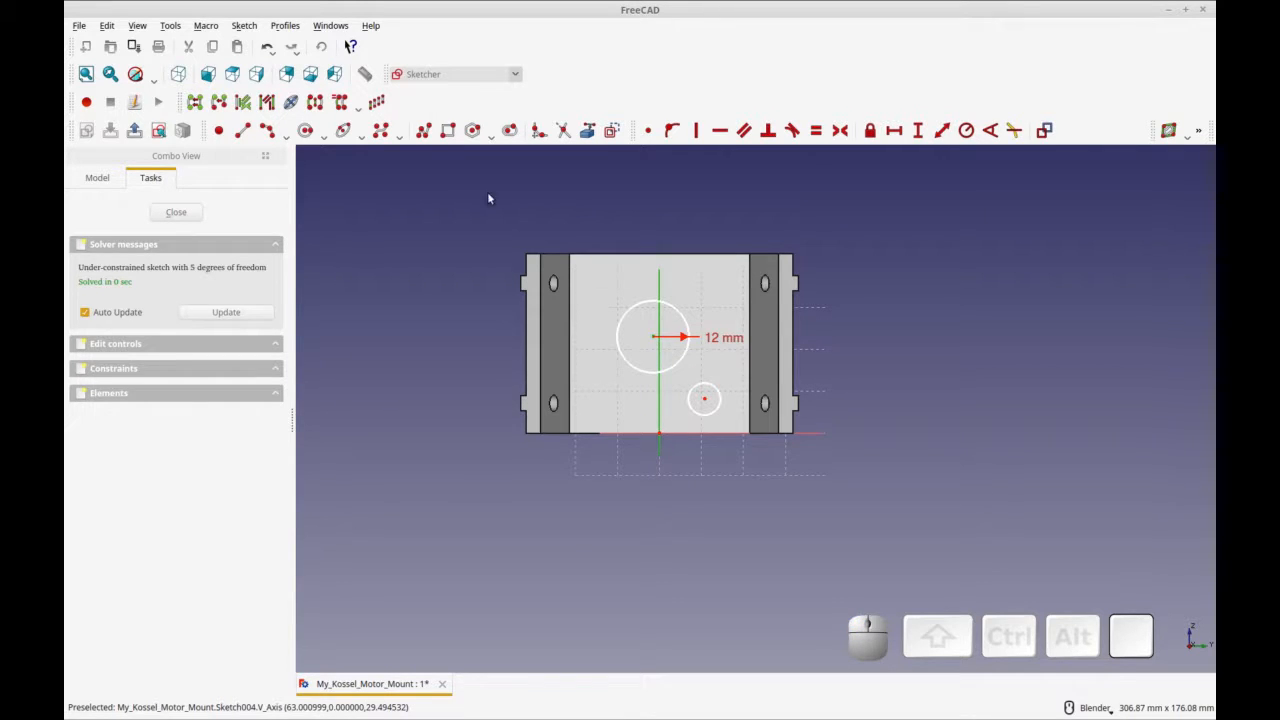
{"action": "left_click", "coordinate": [672, 130]}
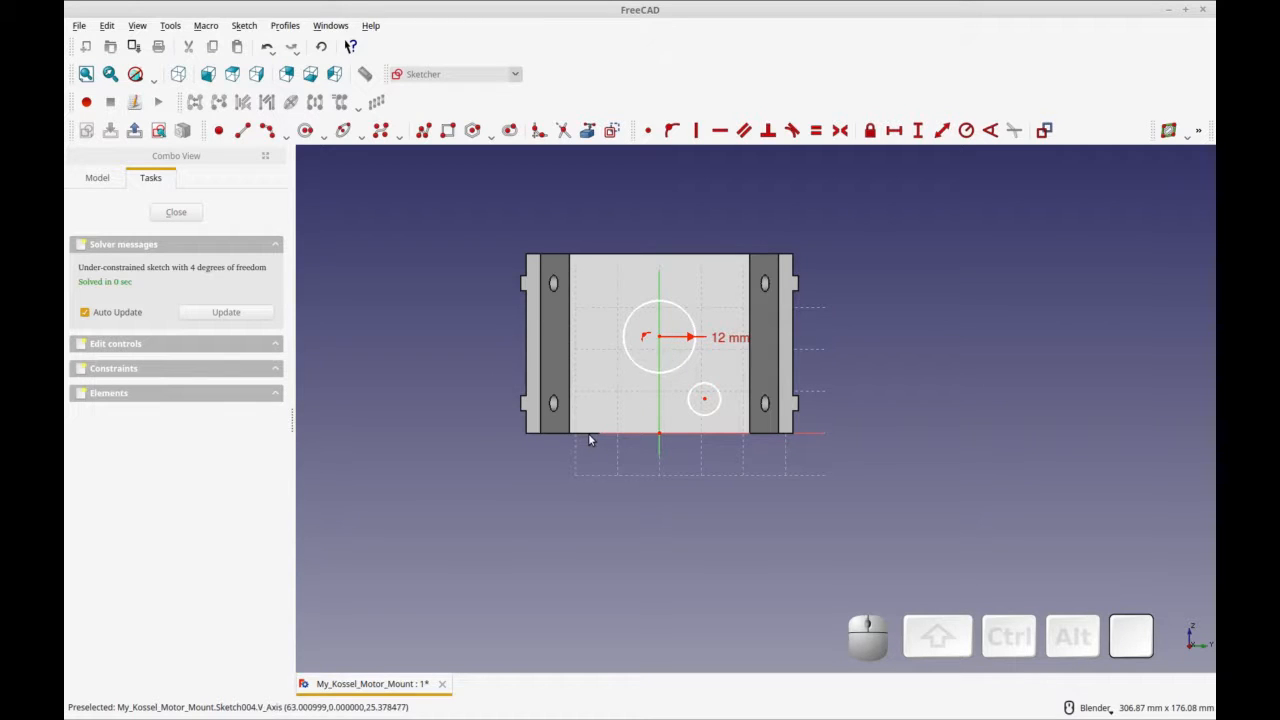
Step: Link the cross wall's lower edge as external geometry and constrain the large circle's centre 30 mm above it
{"action": "left_click", "coordinate": [590, 134]}
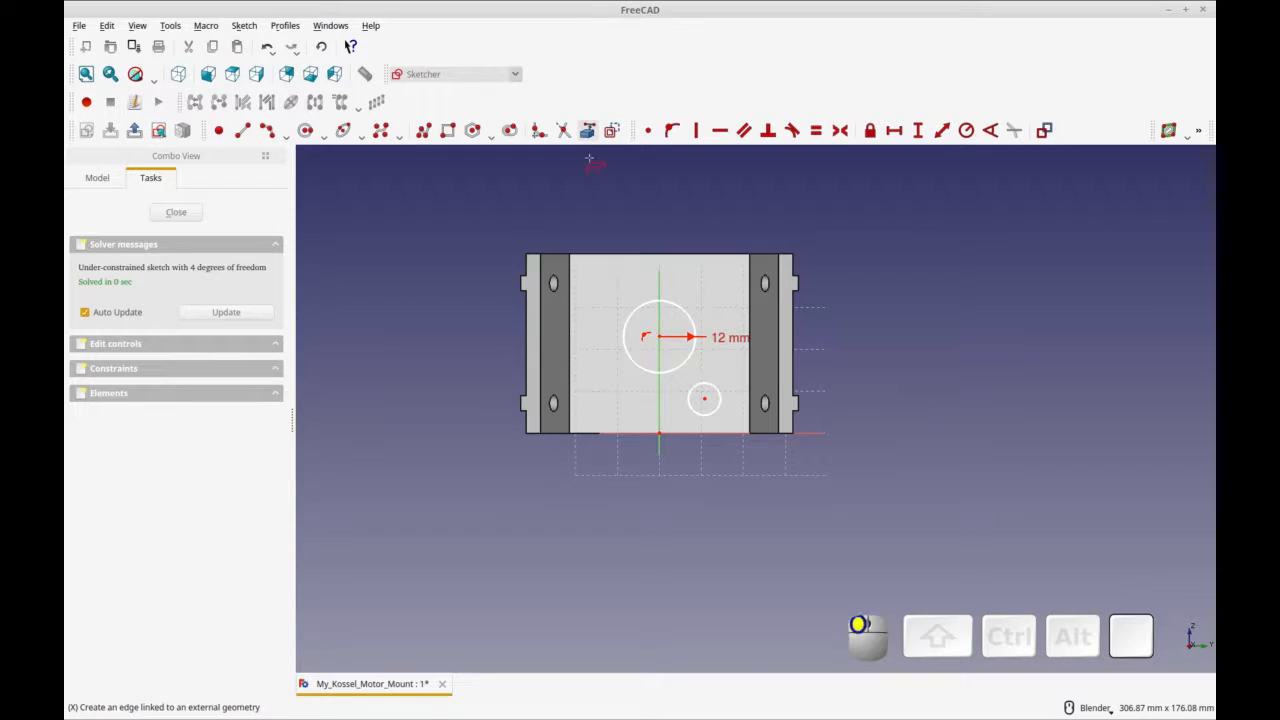
{"action": "left_click", "coordinate": [585, 434]}
{"action": "right_click", "coordinate": [569, 478]}
{"action": "left_click", "coordinate": [659, 338]}
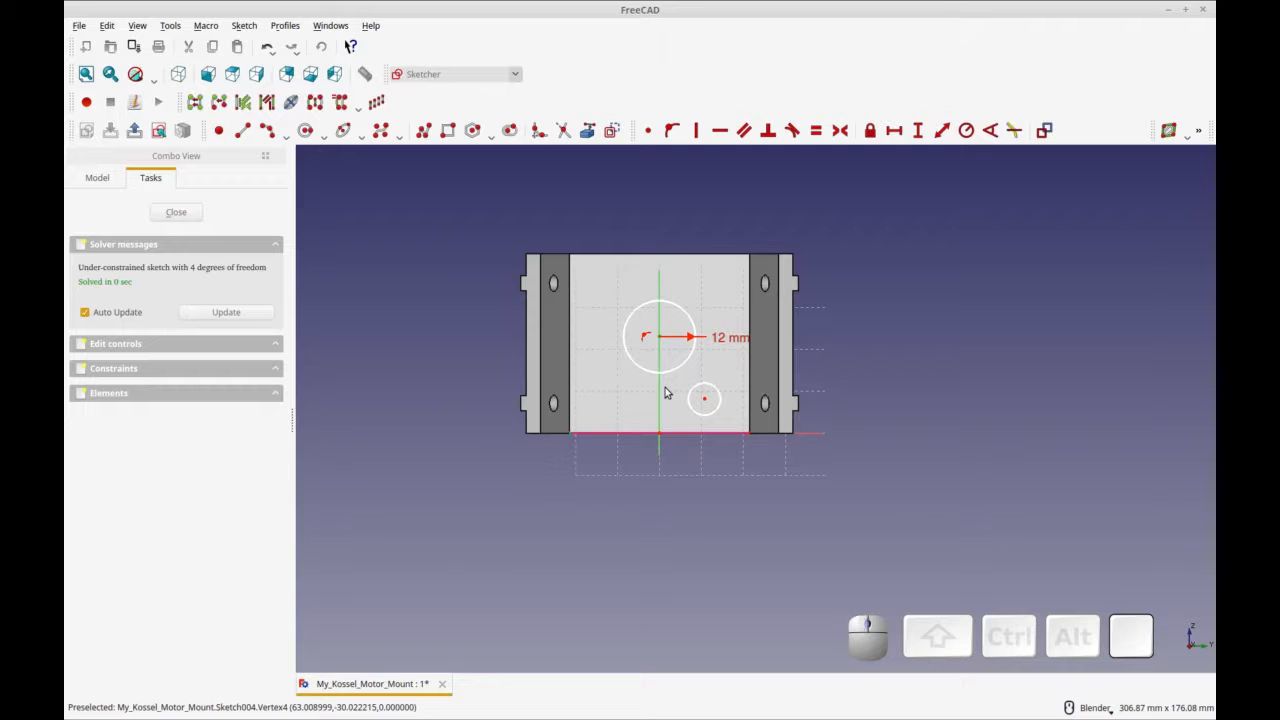
{"action": "scroll", "coordinate": [665, 386], "scroll_direction": "up", "scroll_amount": 2}
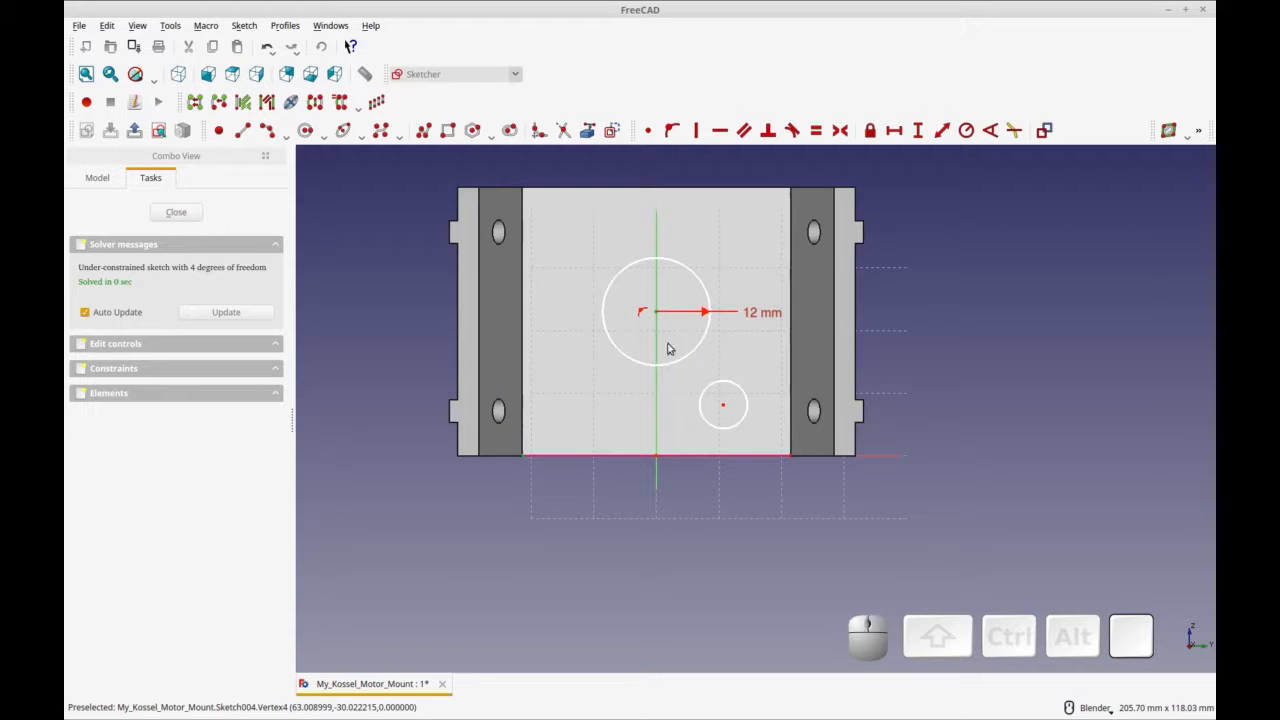
{"action": "left_click", "coordinate": [917, 132]}
{"action": "type", "text": "30"}
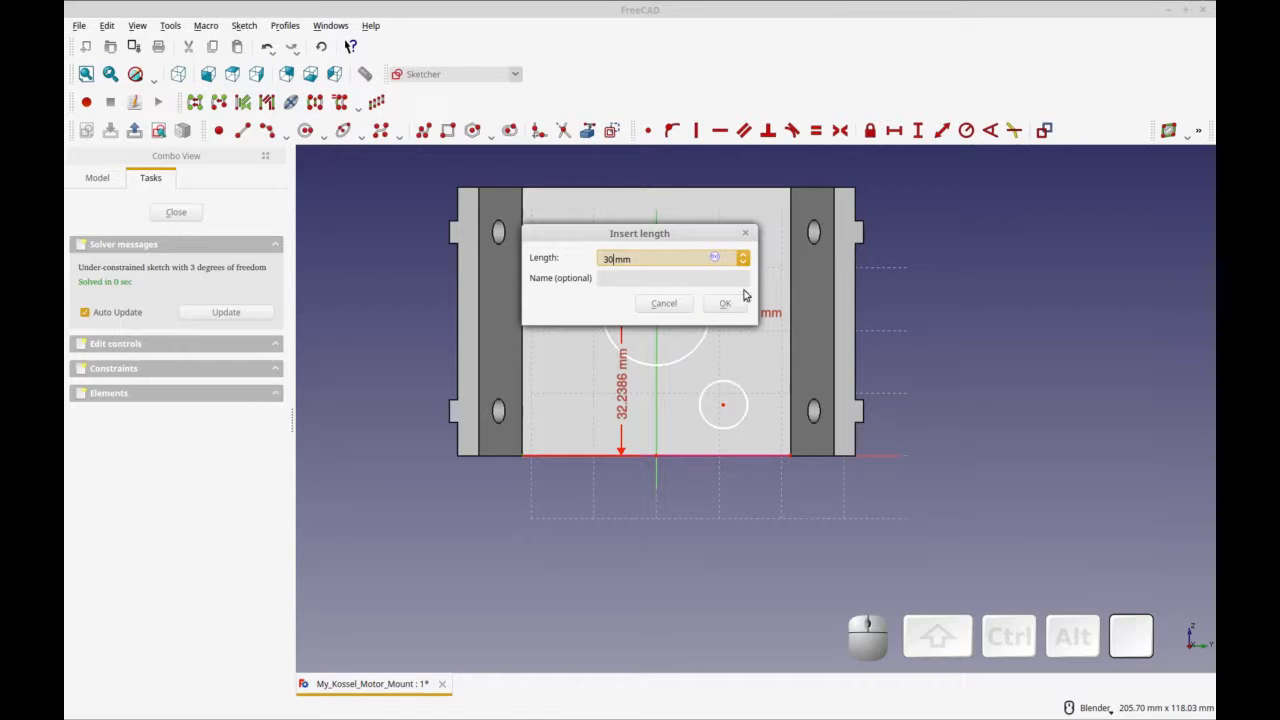
{"action": "left_click", "coordinate": [731, 302]}
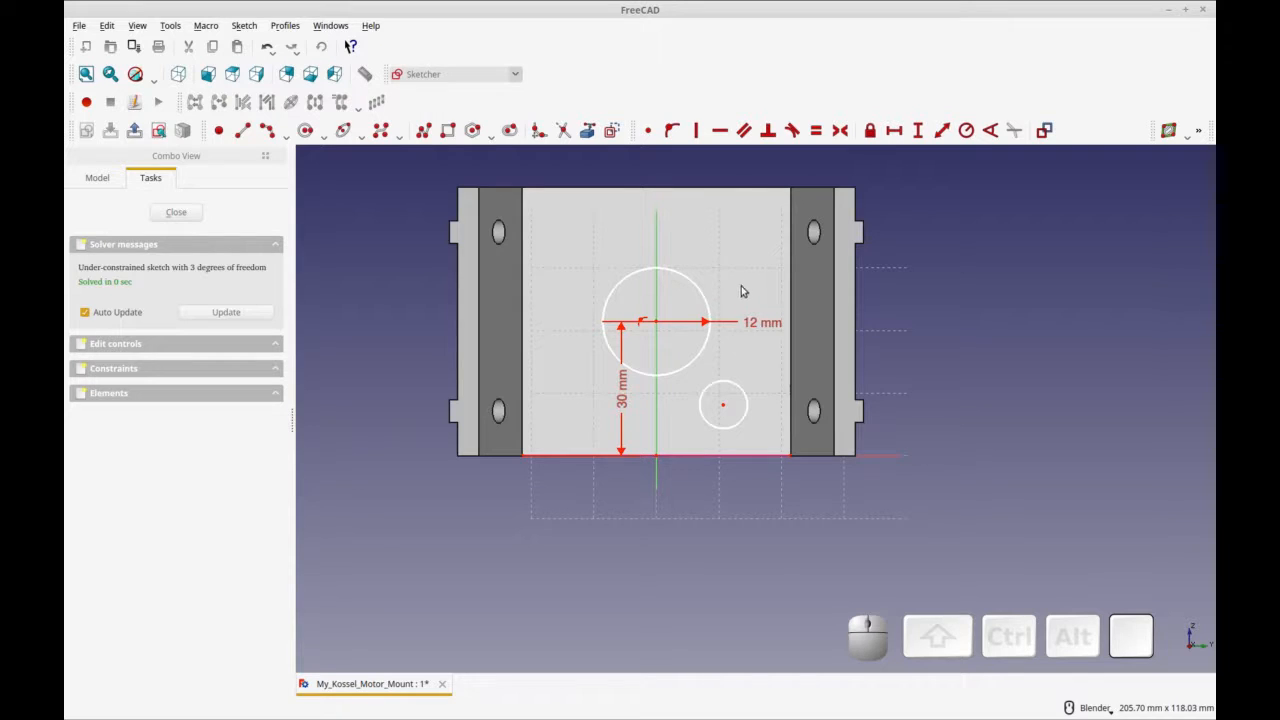
Step: Constrain the small circle's centre 15 mm horizontally from the vertical axis and place the dimension below the wall's lower edge
{"action": "left_click", "coordinate": [723, 405]}
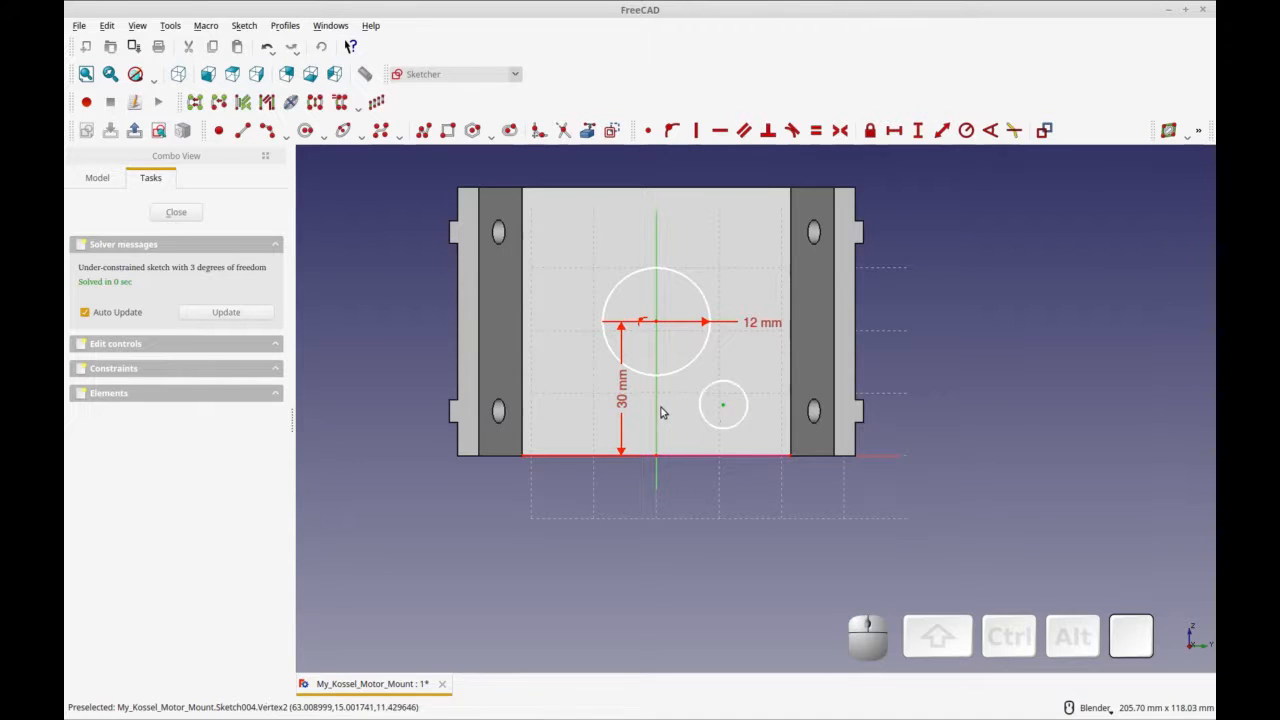
{"action": "left_click", "coordinate": [656, 411]}
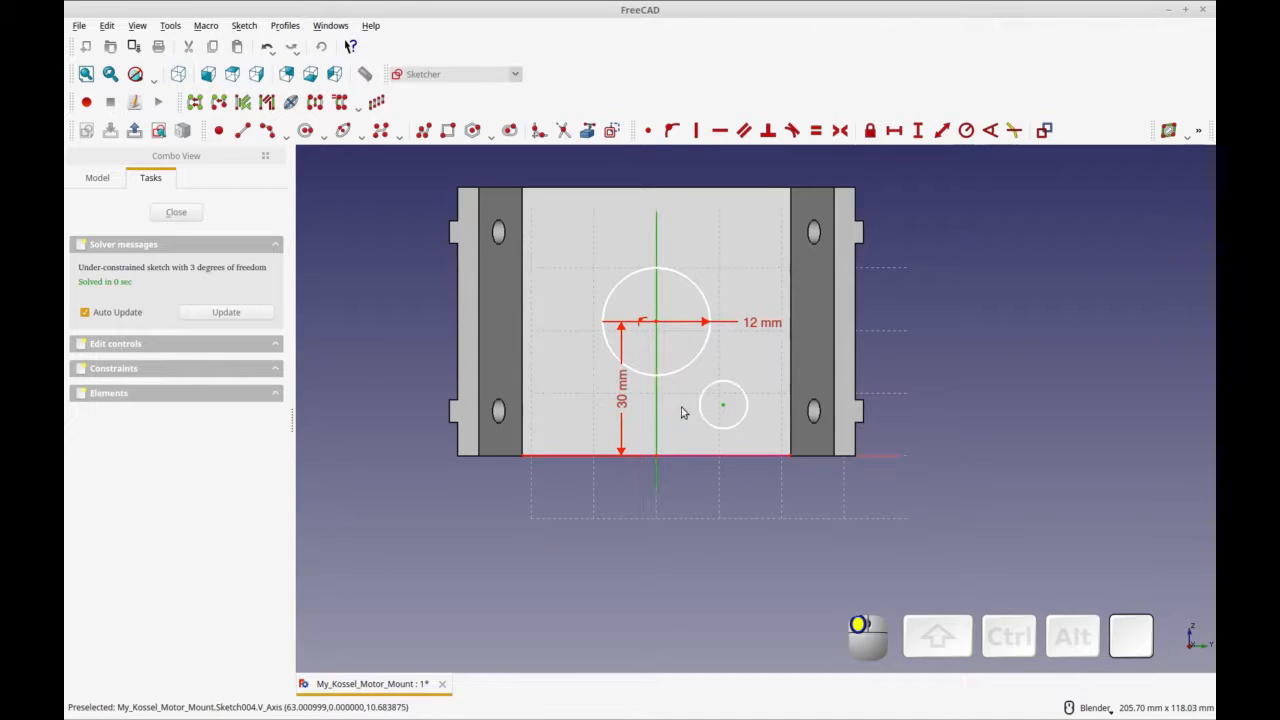
{"action": "left_click", "coordinate": [894, 131]}
{"action": "type", "text": "15"}
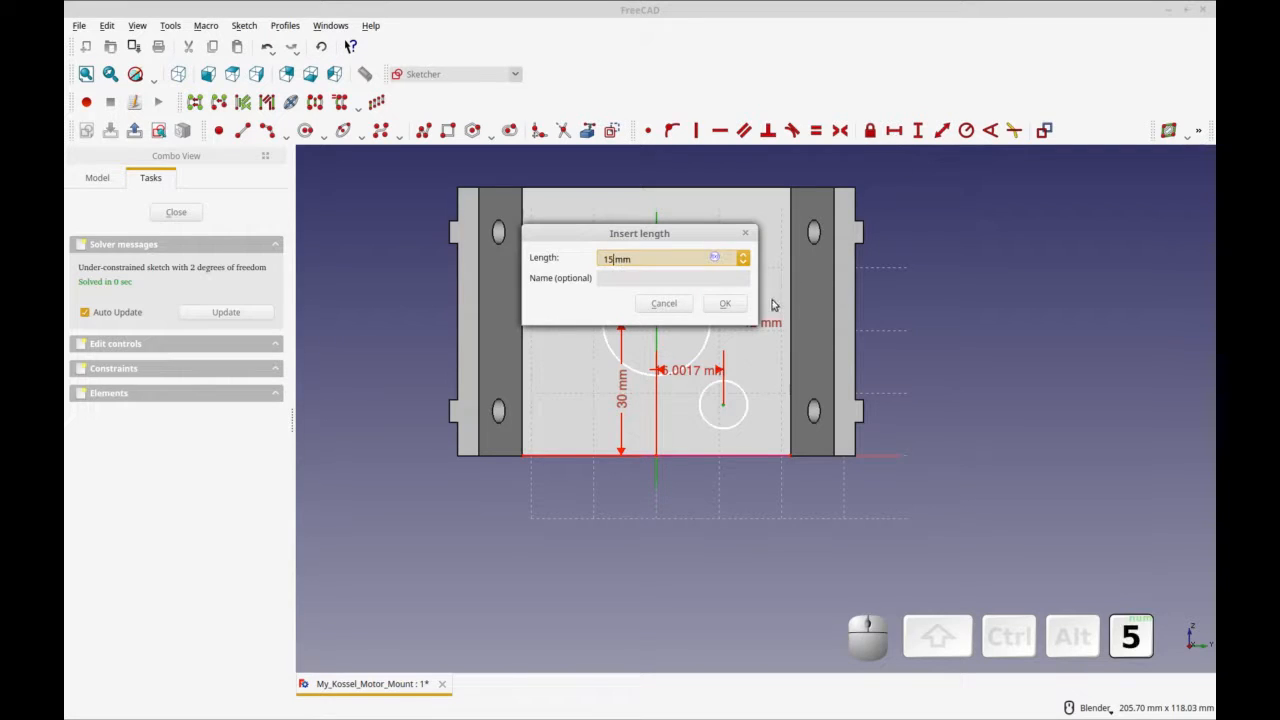
{"action": "left_click", "coordinate": [737, 305]}
{"action": "left_click_drag", "start_coordinate": [690, 427], "coordinate": [692, 476]}
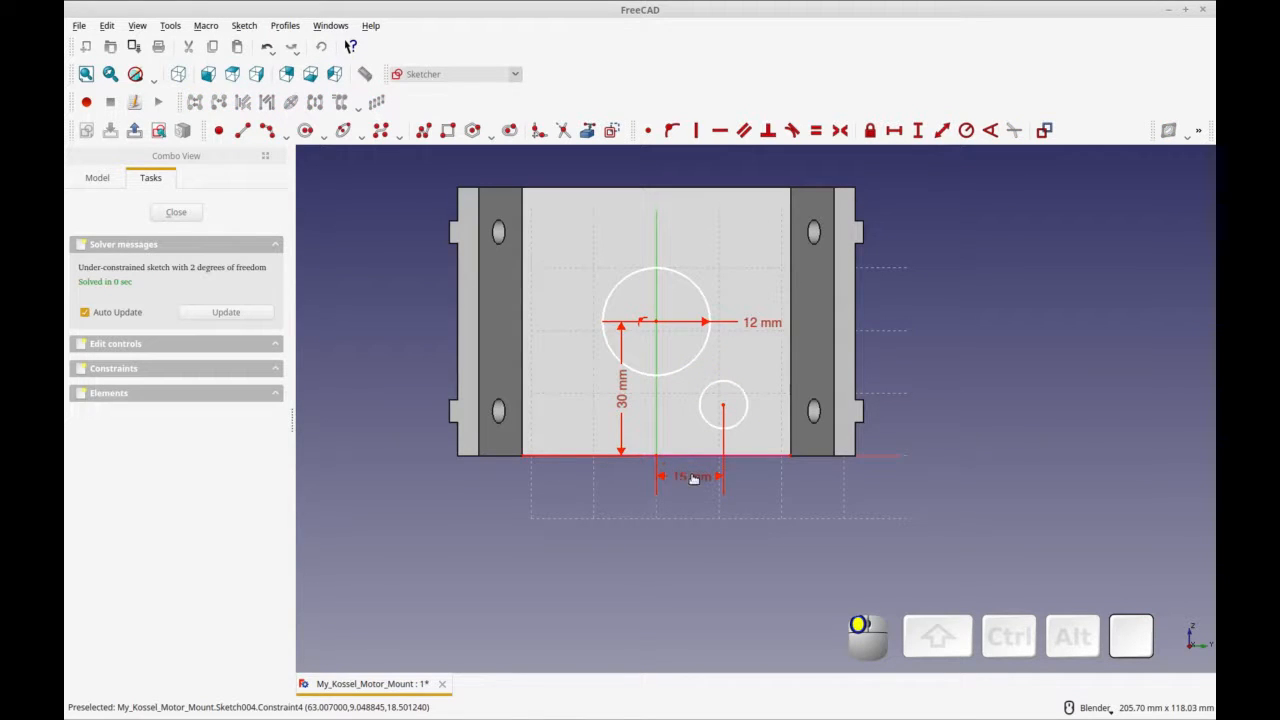
Step: Constrain the small circle's centre 15 mm above the wall's lower edge and move the dimension to the circle's outer side
{"action": "left_click", "coordinate": [724, 410]}
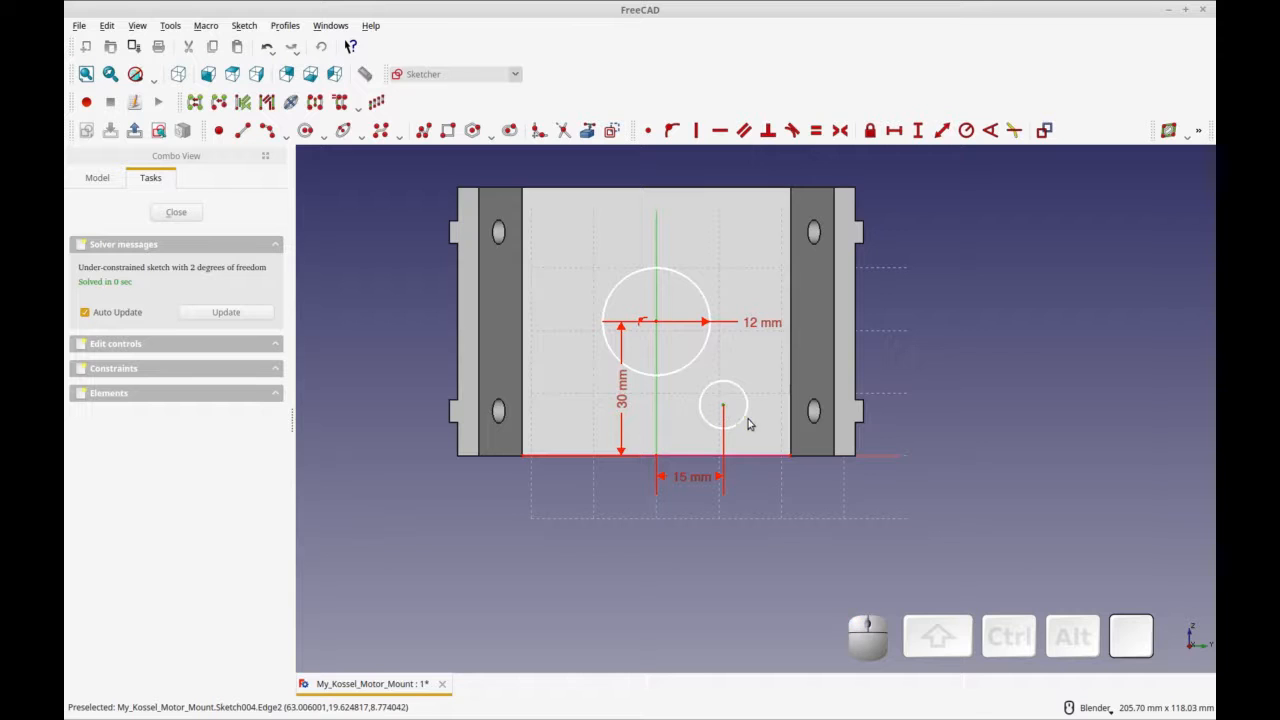
{"action": "left_click", "coordinate": [789, 459]}
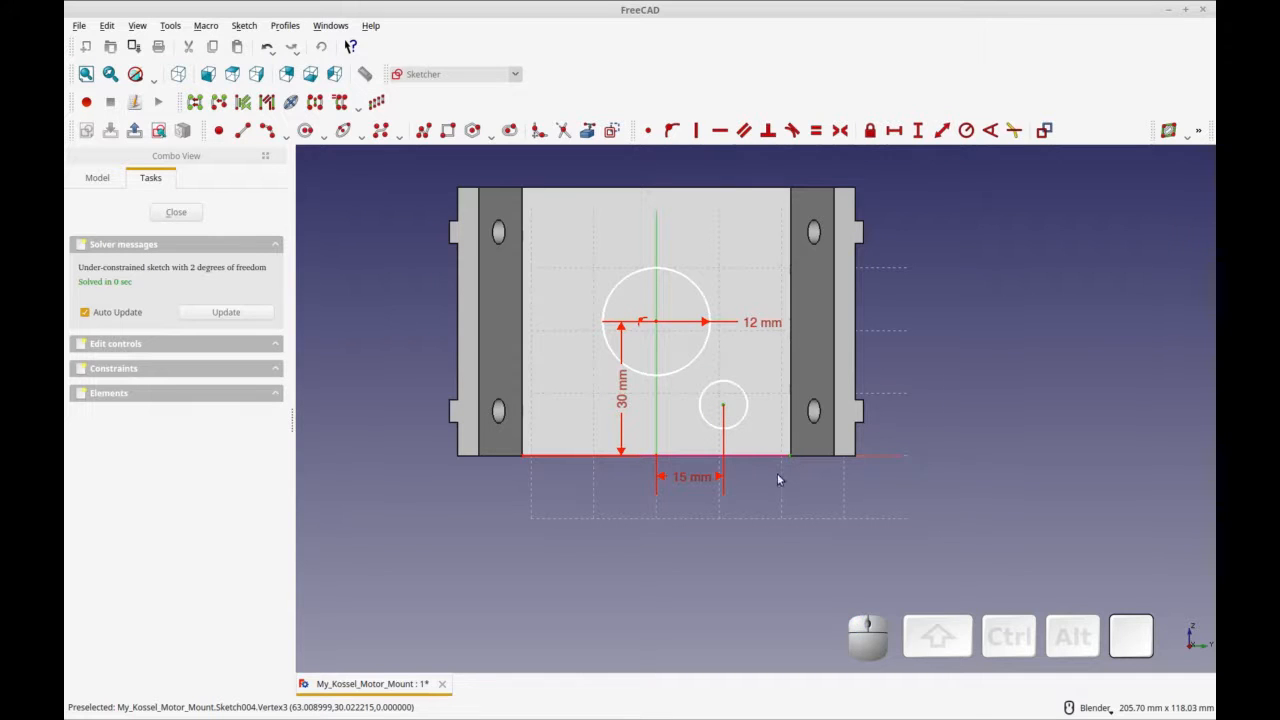
{"action": "left_click", "coordinate": [919, 129]}
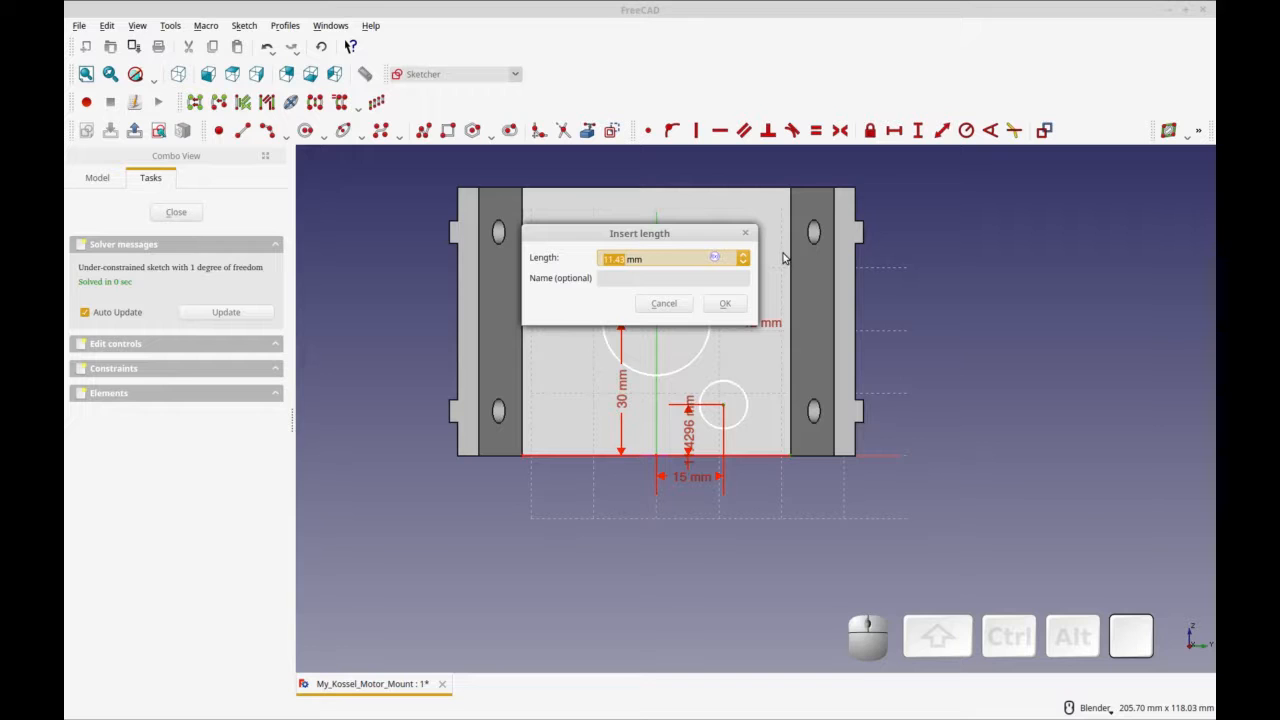
{"action": "type", "text": "15"}
{"action": "left_click", "coordinate": [725, 303]}
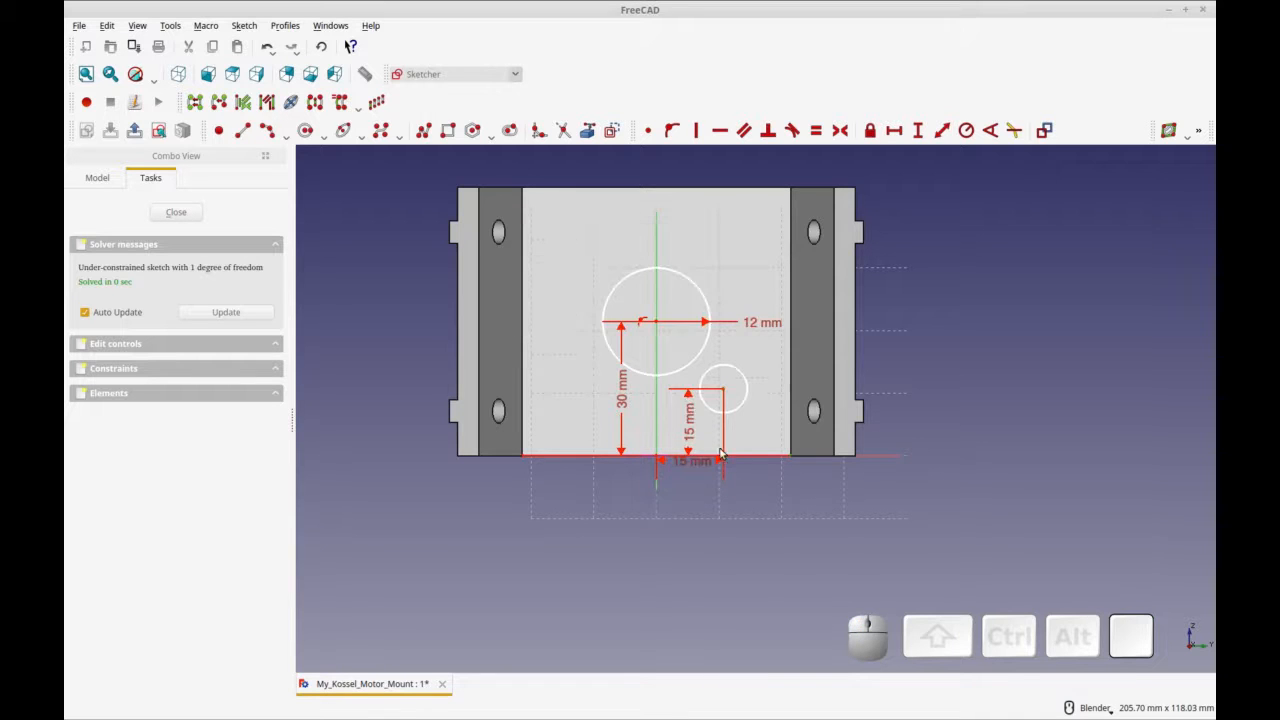
{"action": "left_click_drag", "start_coordinate": [697, 437], "coordinate": [776, 429]}
Step: Set the small circle's radius to 1.75 mm
{"action": "left_click", "coordinate": [746, 386]}
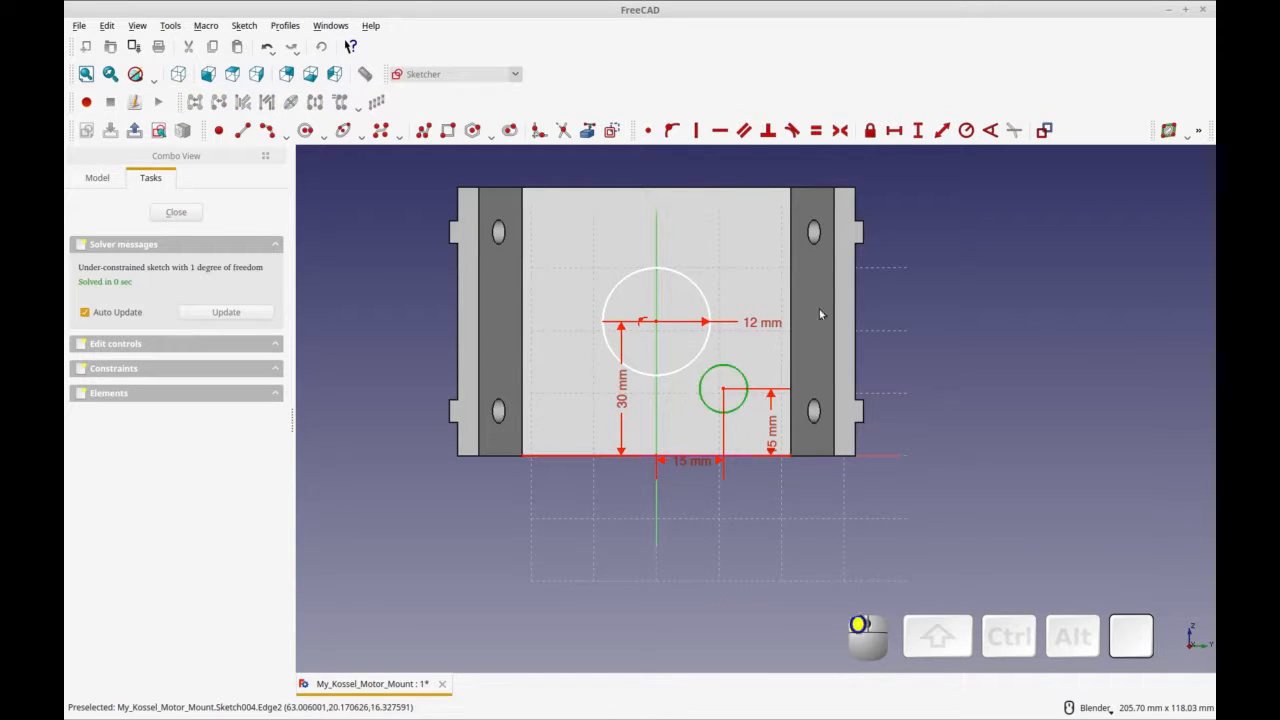
{"action": "left_click", "coordinate": [965, 131]}
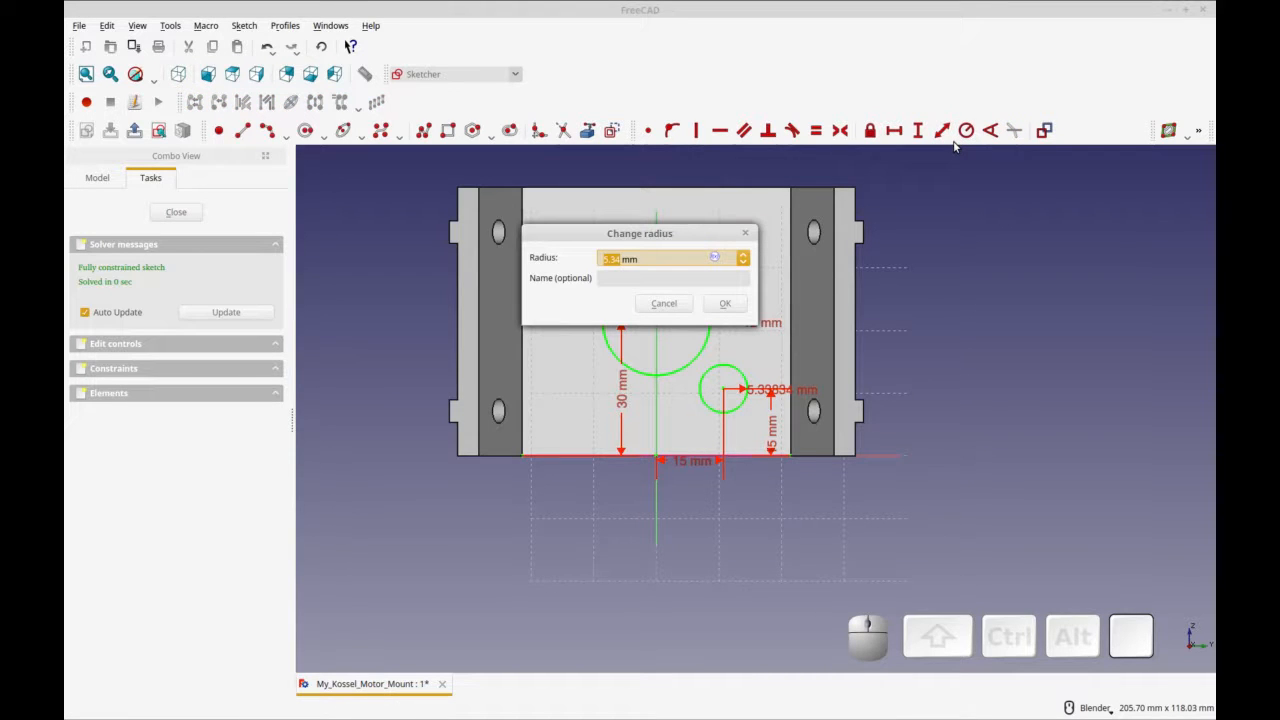
{"action": "type", "text": "1.75"}
{"action": "left_click", "coordinate": [726, 304]}
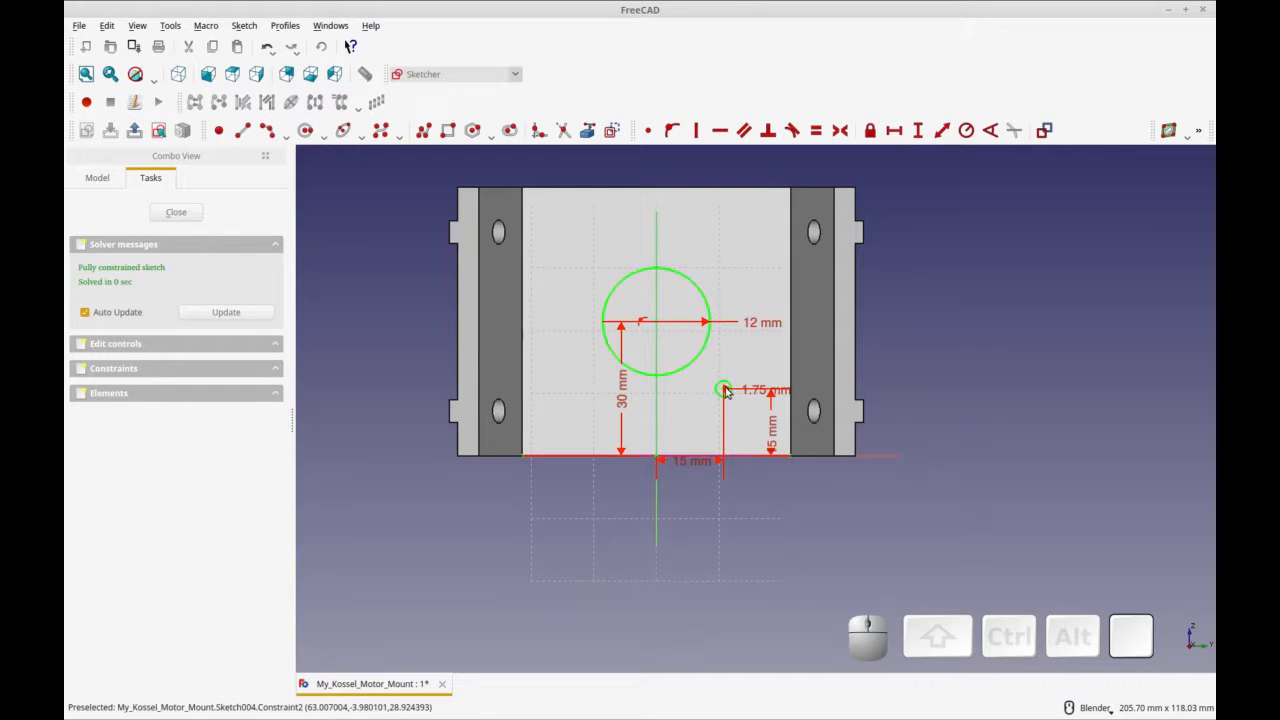
{"action": "left_click_drag", "start_coordinate": [716, 390], "coordinate": [652, 408]}
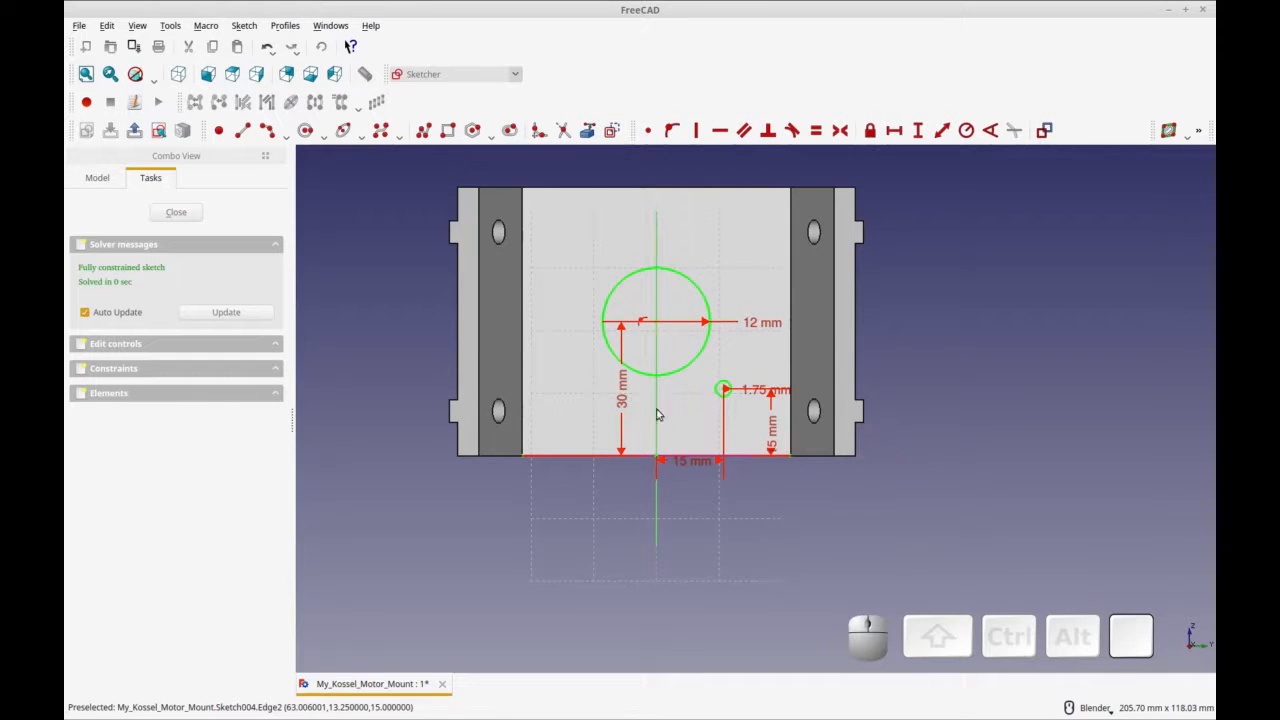
Step: Create a rectangular array of the small circle with 2 columns and 2 rows, spacing the columns about 36 mm across the vertical axis
{"action": "left_click", "coordinate": [719, 392]}
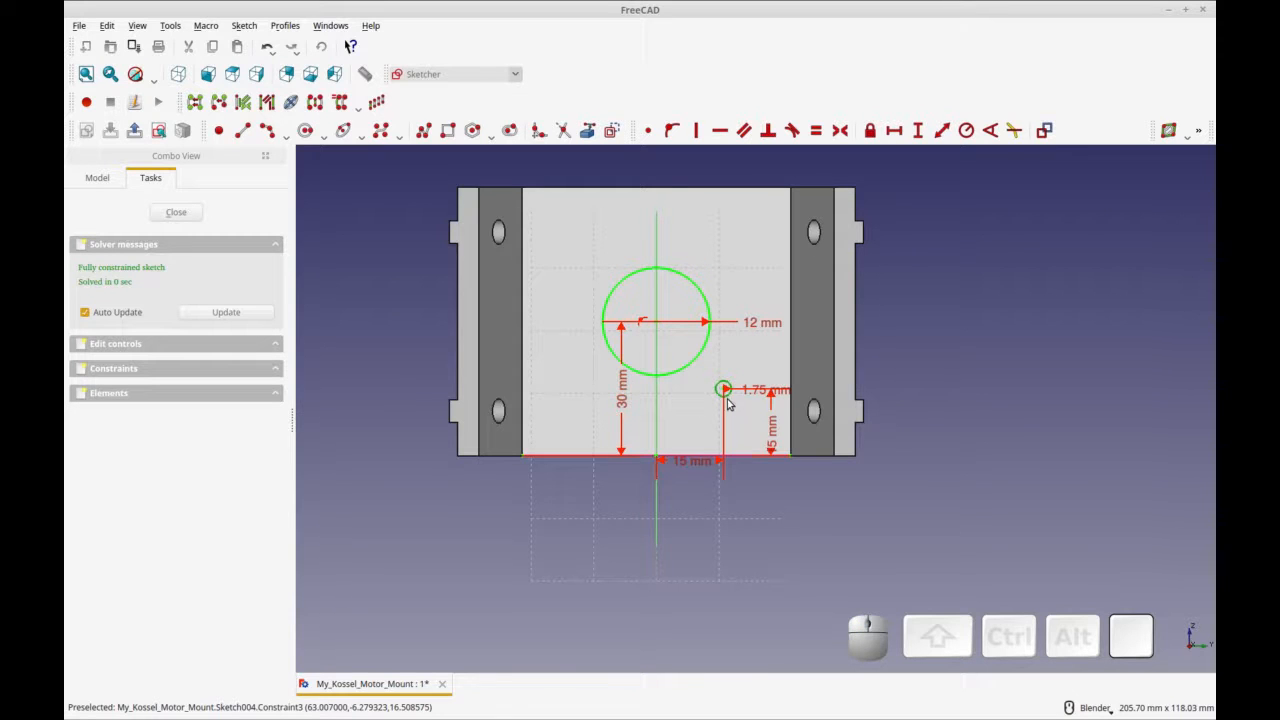
{"action": "left_click", "coordinate": [376, 103]}
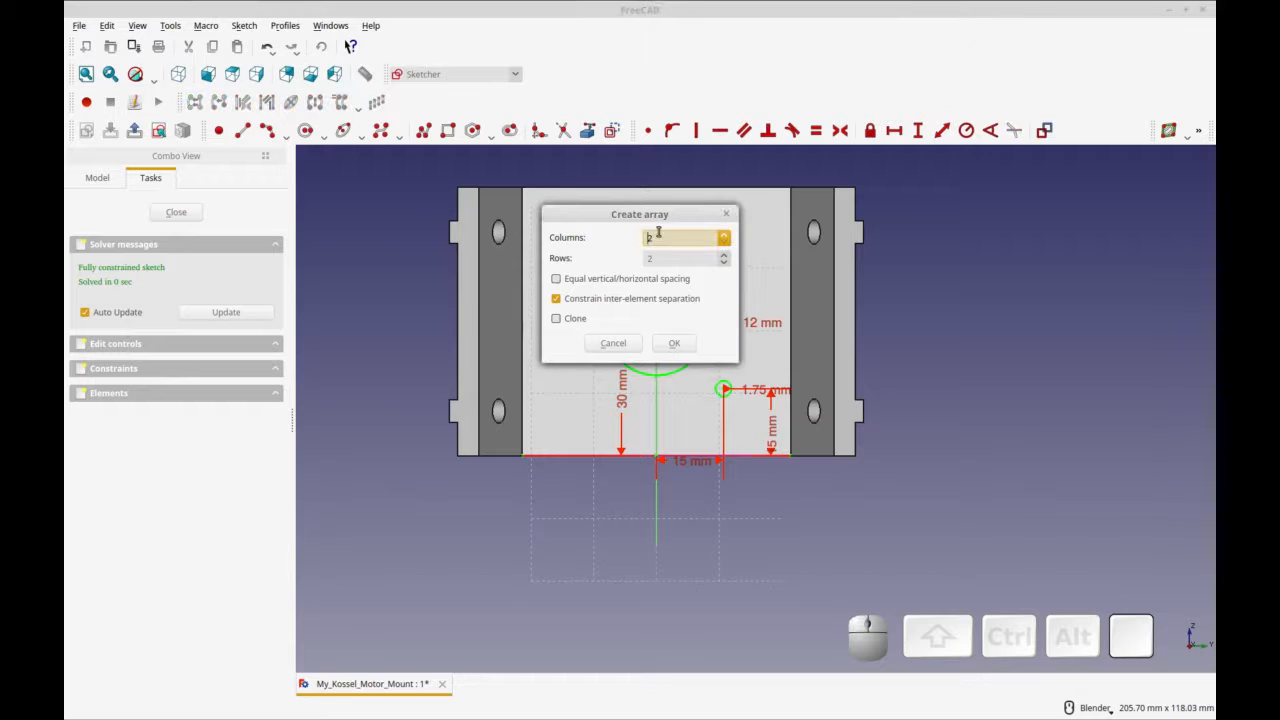
{"action": "left_click", "coordinate": [674, 343]}
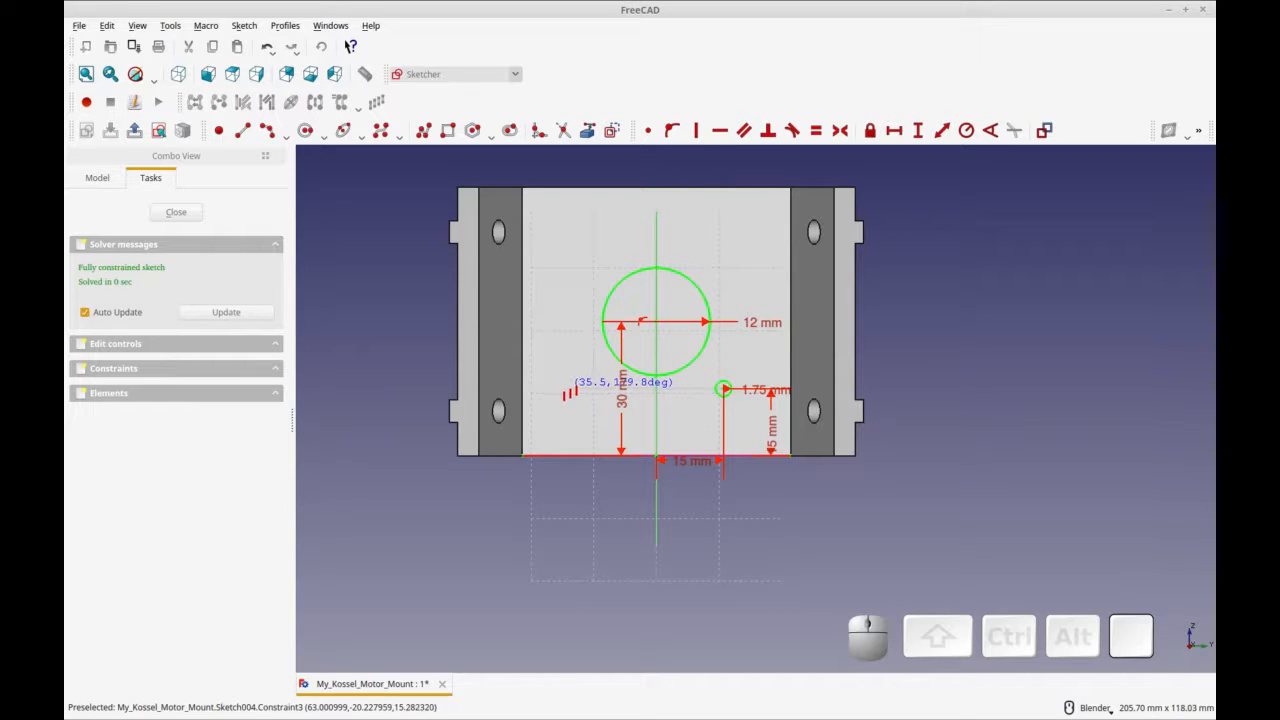
{"action": "left_click", "coordinate": [564, 392]}
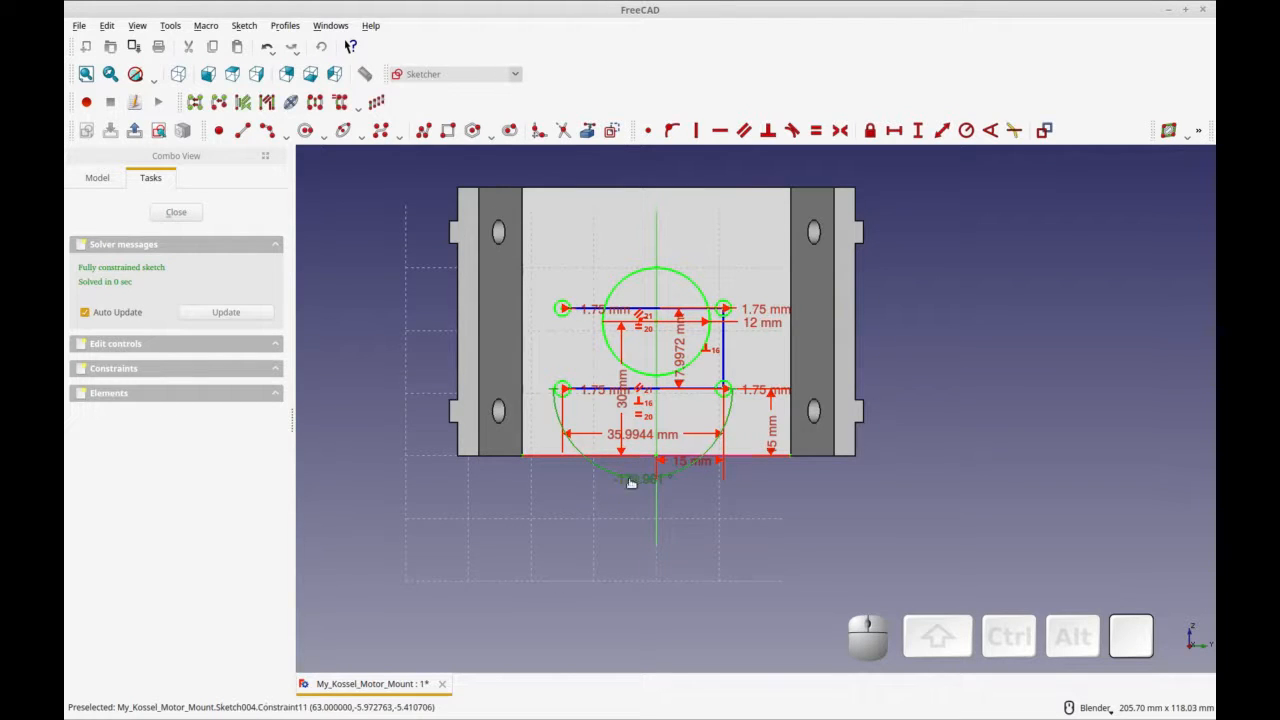
Step: Set the angle constraint of the small-circle array to 180°
{"action": "double_click", "coordinate": [629, 480]}
{"action": "type", "text": "180"}
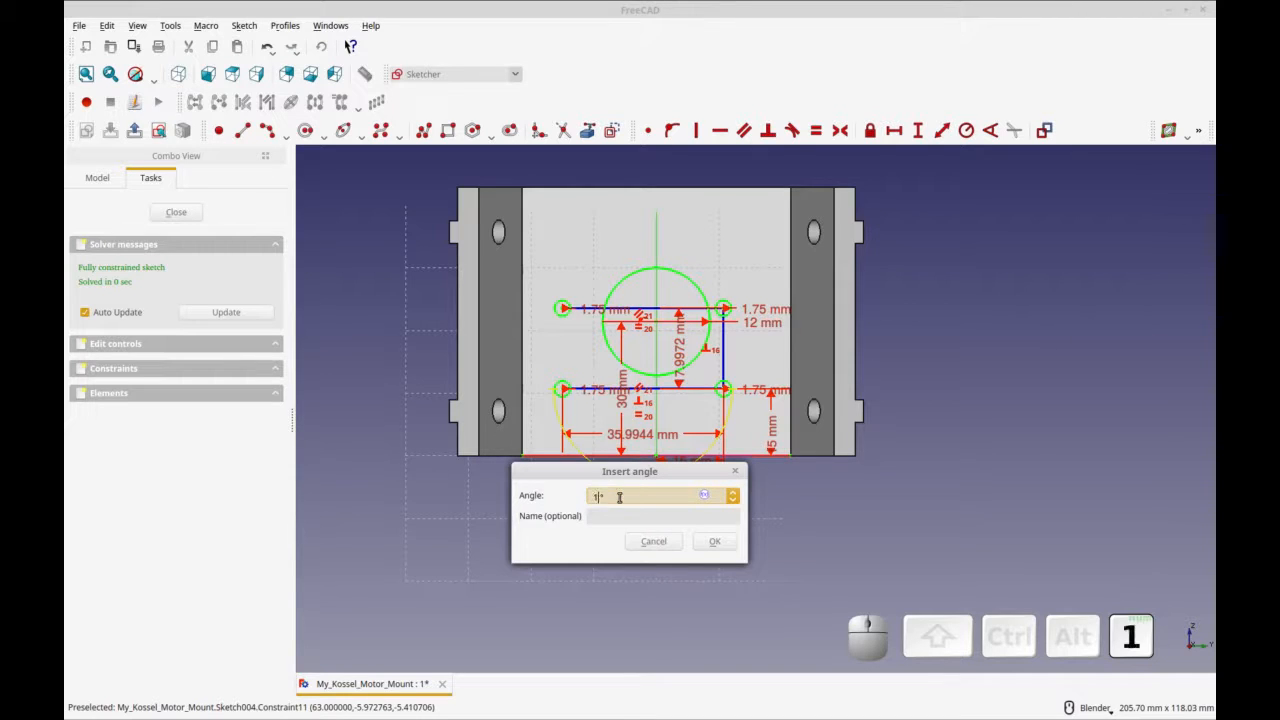
{"action": "key", "text": "Return"}
Step: Move the large circle's height and radius dimensions away from the crowded middle of the hole pattern
{"action": "left_click_drag", "start_coordinate": [562, 316], "coordinate": [575, 264]}
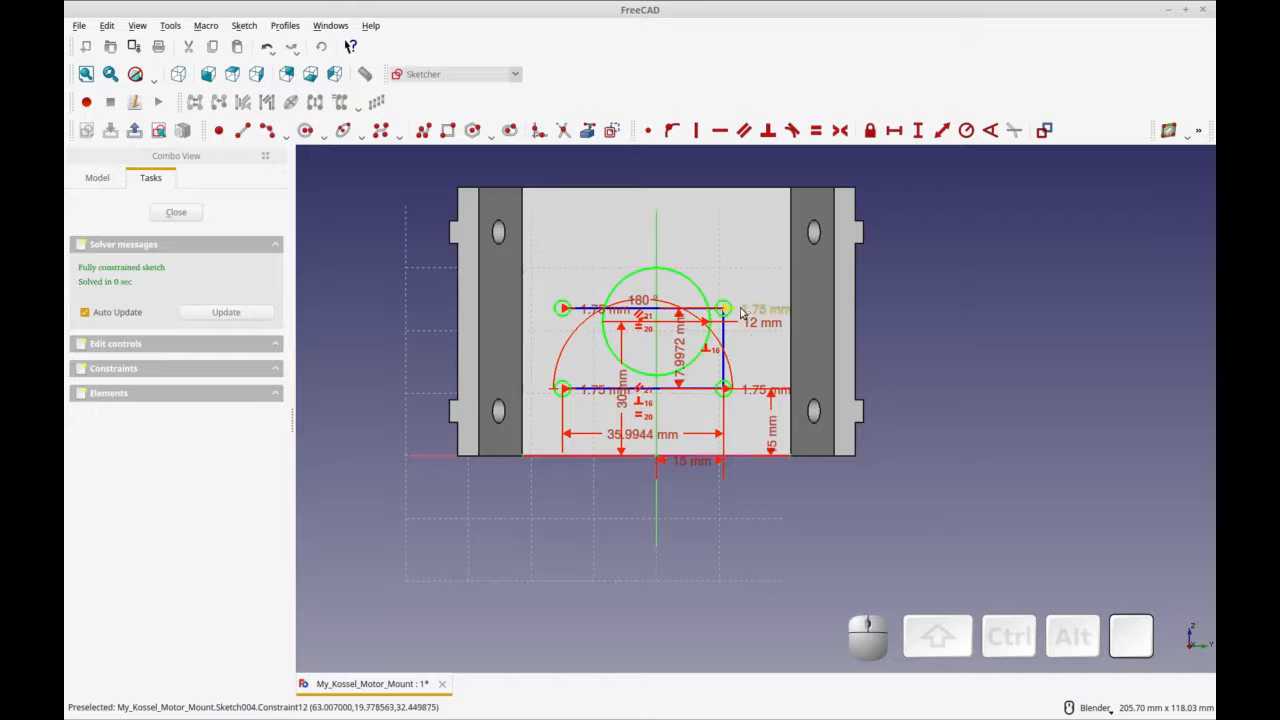
{"action": "left_click_drag", "start_coordinate": [622, 405], "coordinate": [789, 380]}
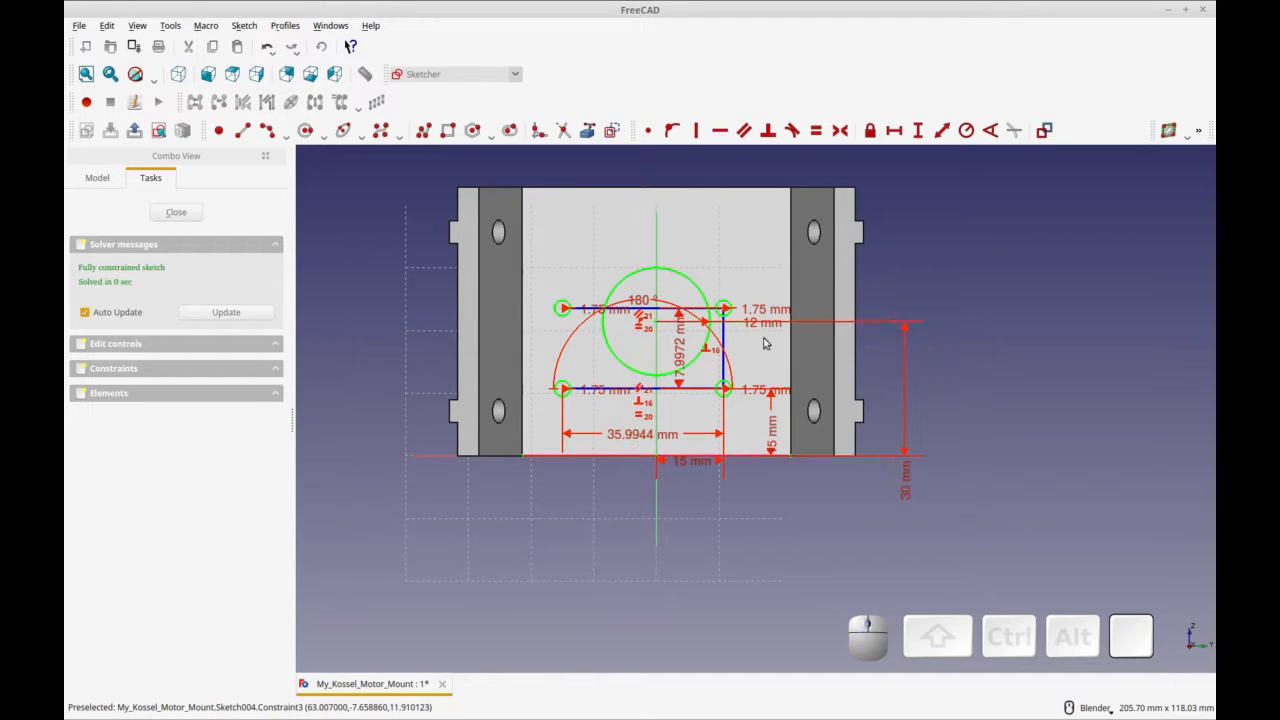
{"action": "left_click_drag", "start_coordinate": [769, 325], "coordinate": [750, 258]}
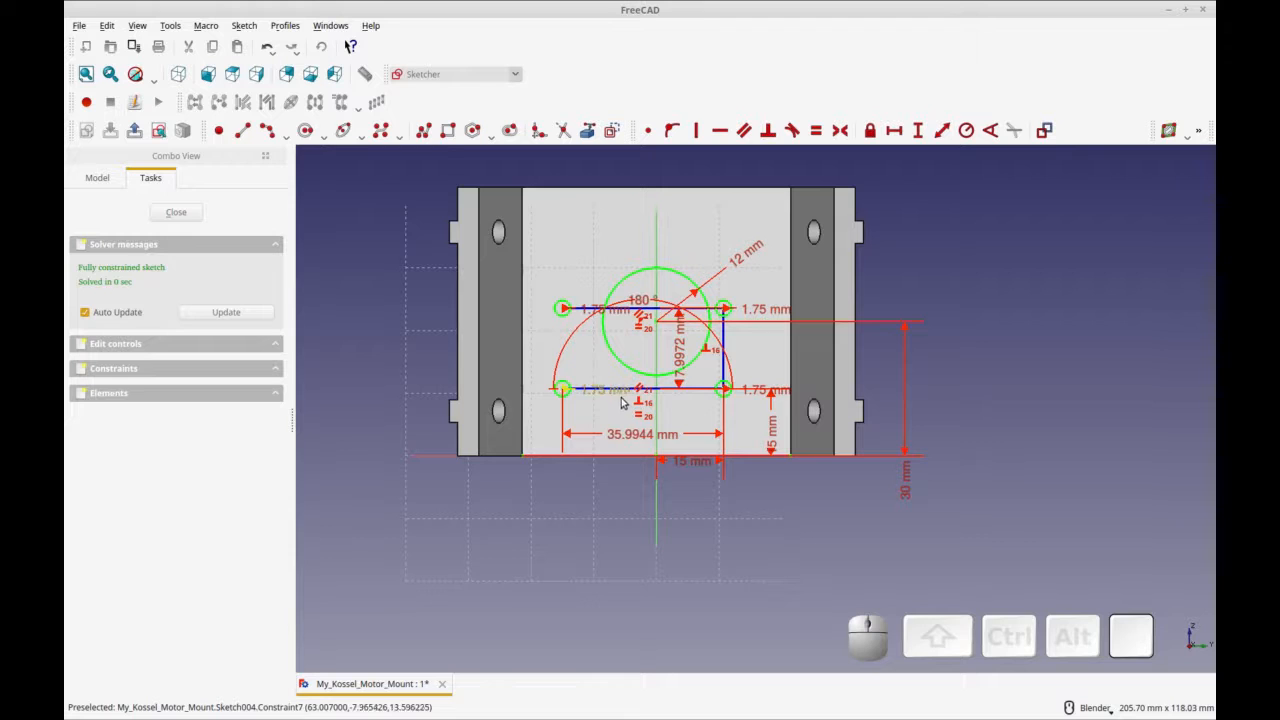
Step: Set both the horizontal and the vertical spacing of the small-circle array to 30 mm
{"action": "double_click", "coordinate": [623, 442]}
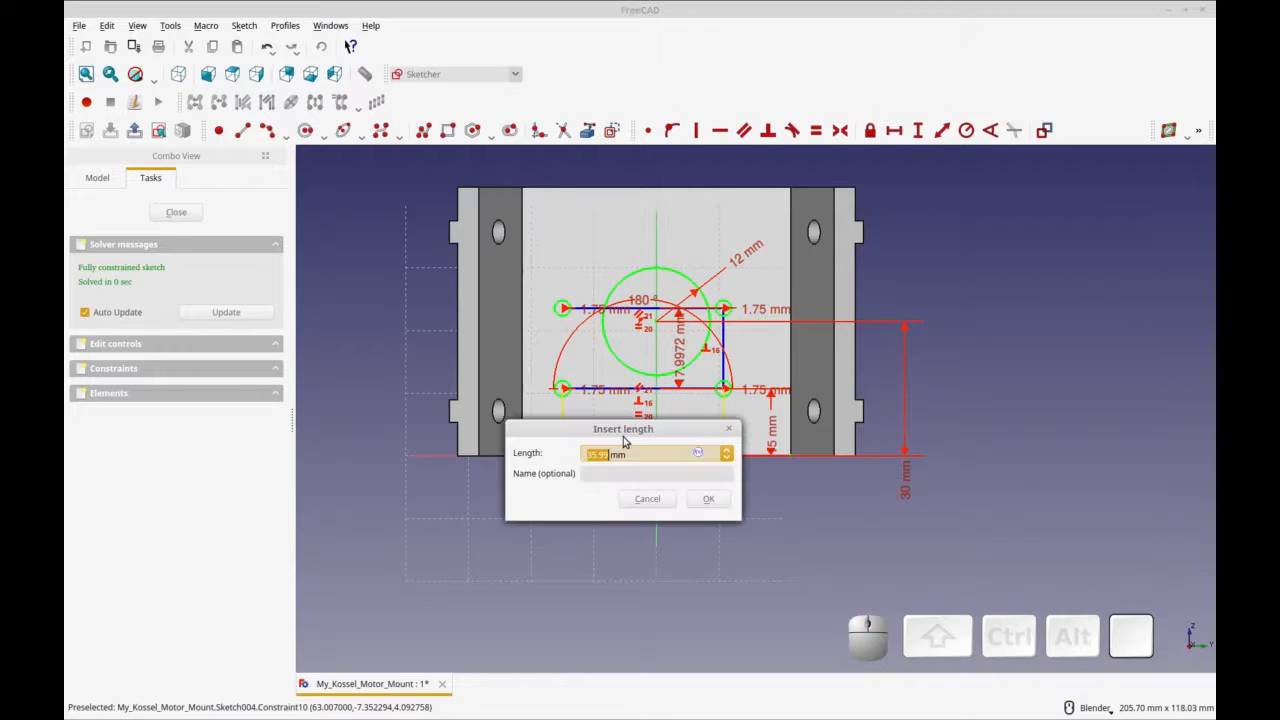
{"action": "type", "text": "30"}
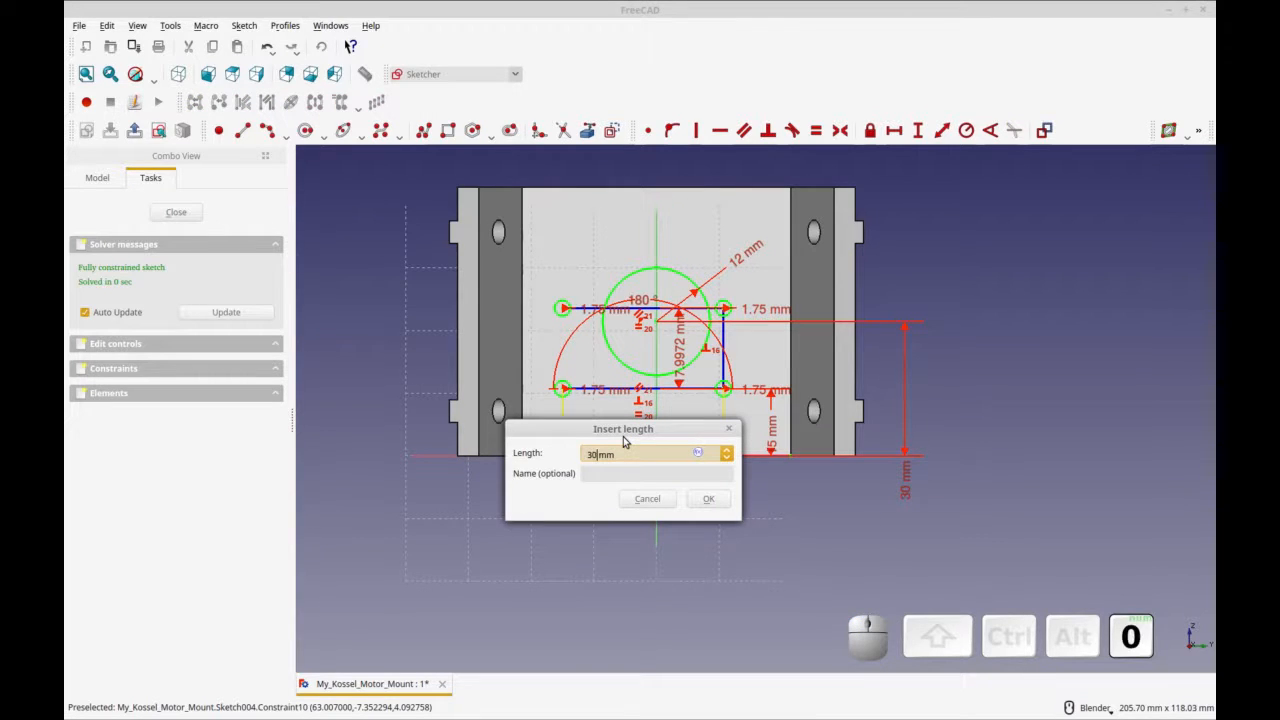
{"action": "left_click", "coordinate": [708, 498]}
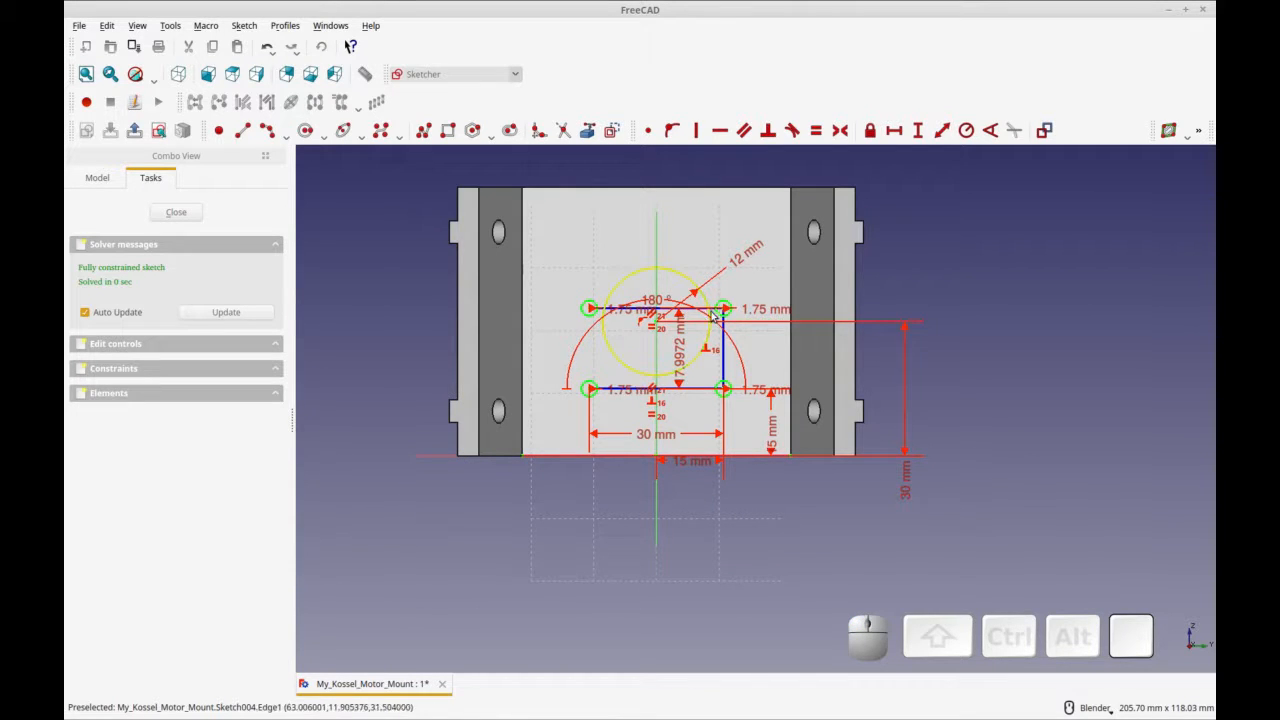
{"action": "left_click_drag", "start_coordinate": [679, 362], "coordinate": [550, 362]}
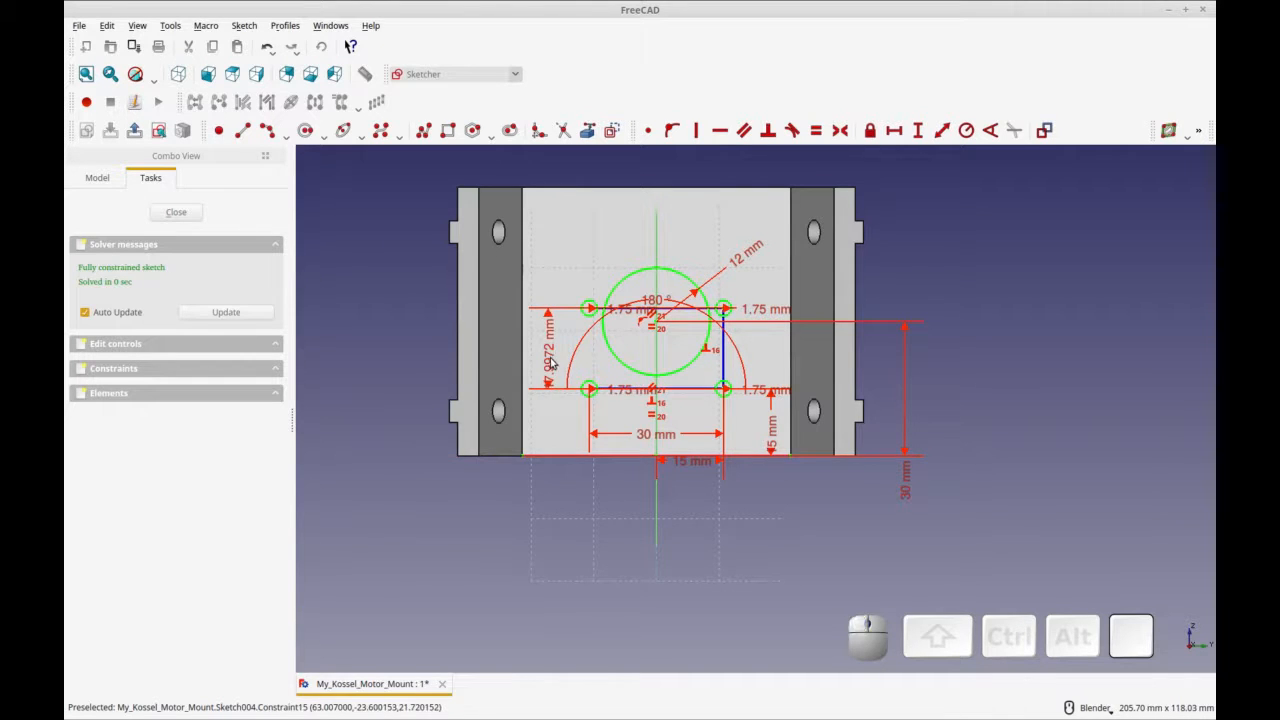
{"action": "double_click", "coordinate": [550, 362]}
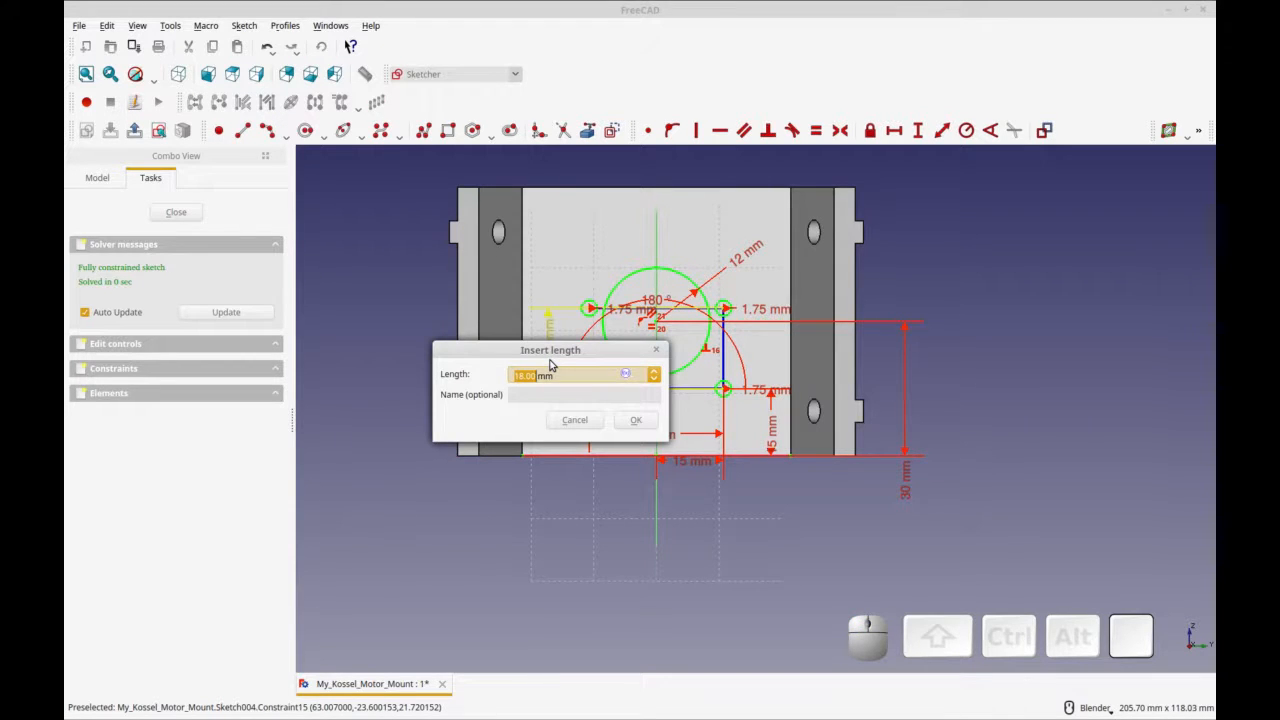
{"action": "type", "text": "30"}
{"action": "key", "text": "Return"}
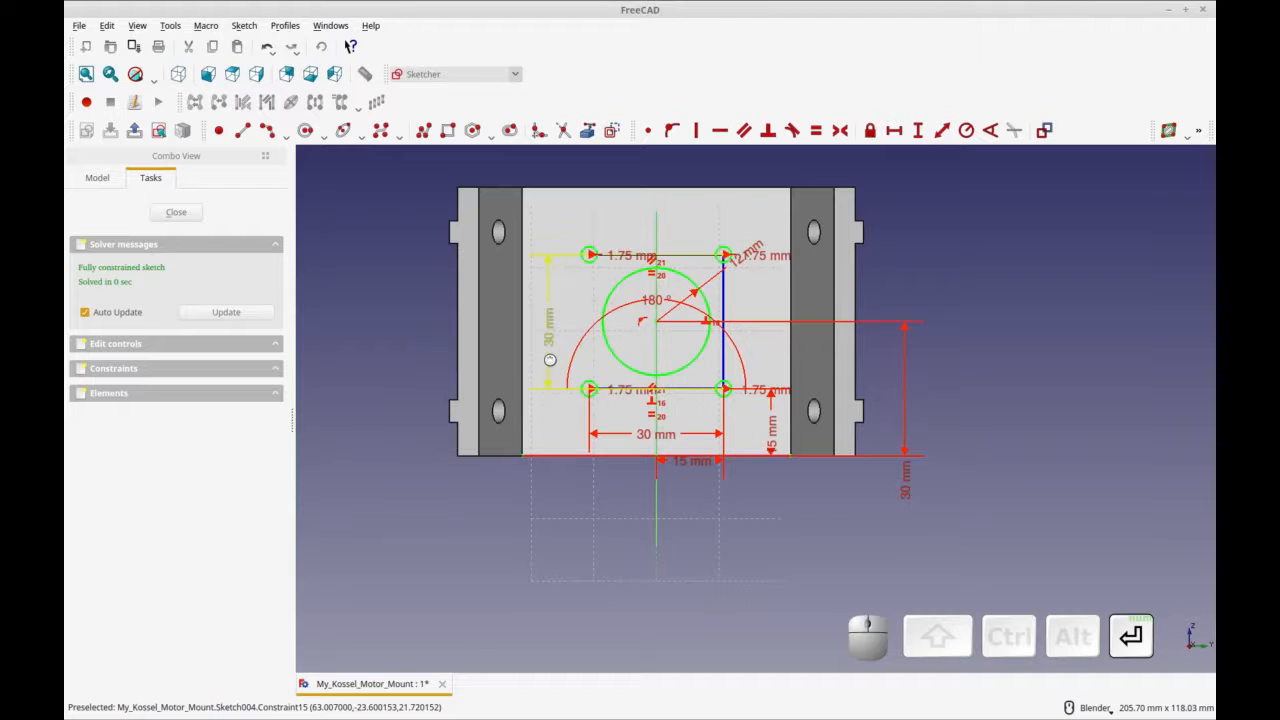
Step: Move the radius dimensions of the four small circles away from the lines of the hole pattern
{"action": "left_click", "coordinate": [739, 230]}
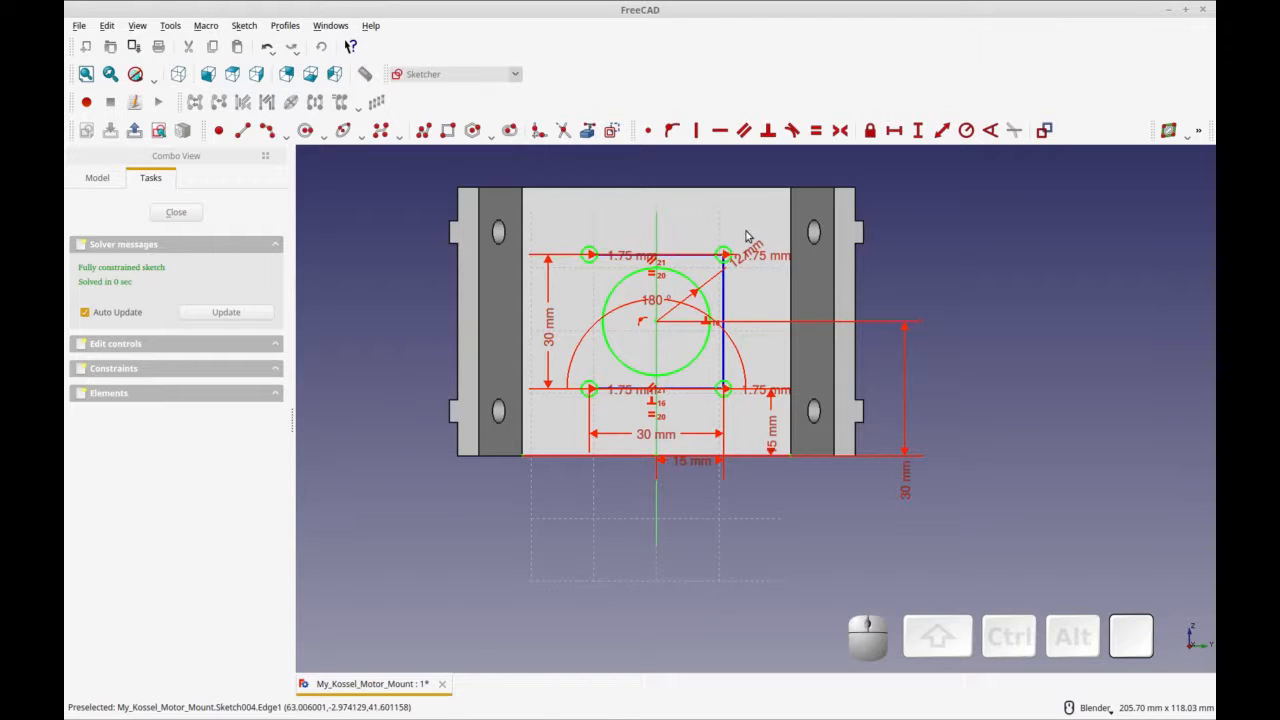
{"action": "left_click_drag", "start_coordinate": [760, 258], "coordinate": [756, 230]}
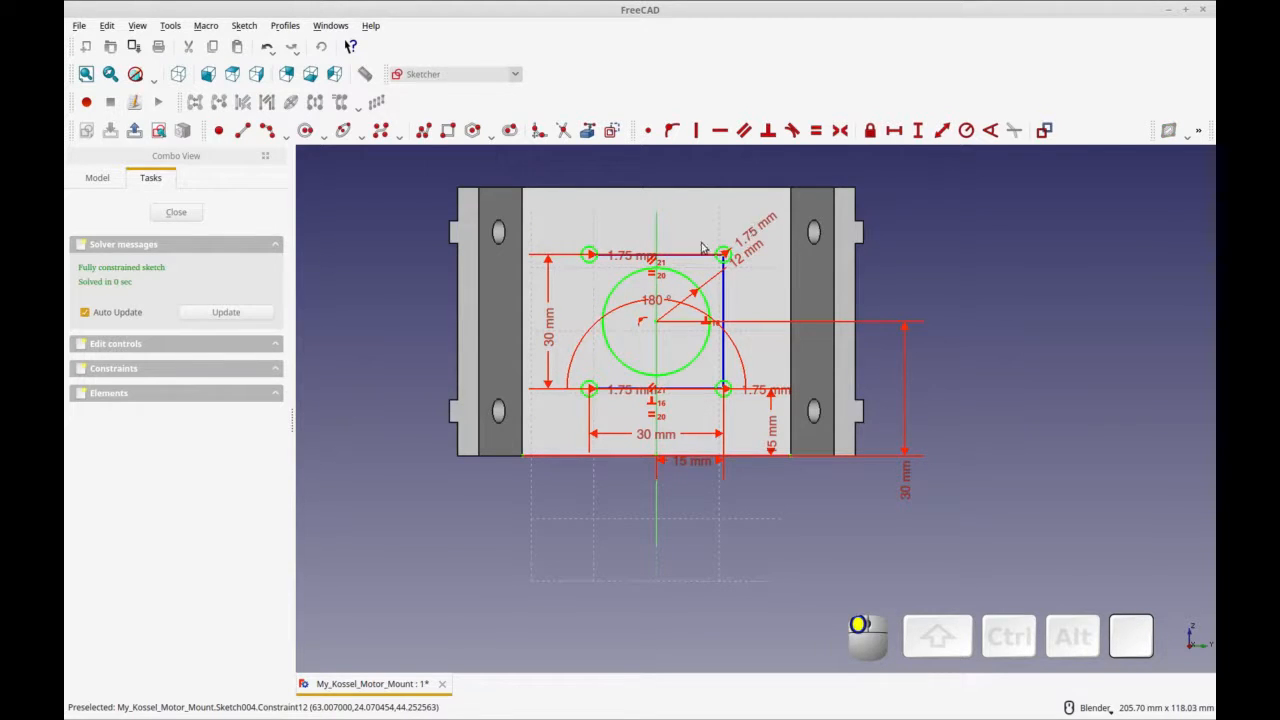
{"action": "left_click_drag", "start_coordinate": [634, 262], "coordinate": [622, 209]}
{"action": "left_click_drag", "start_coordinate": [612, 390], "coordinate": [610, 360]}
{"action": "left_click_drag", "start_coordinate": [768, 390], "coordinate": [755, 370]}
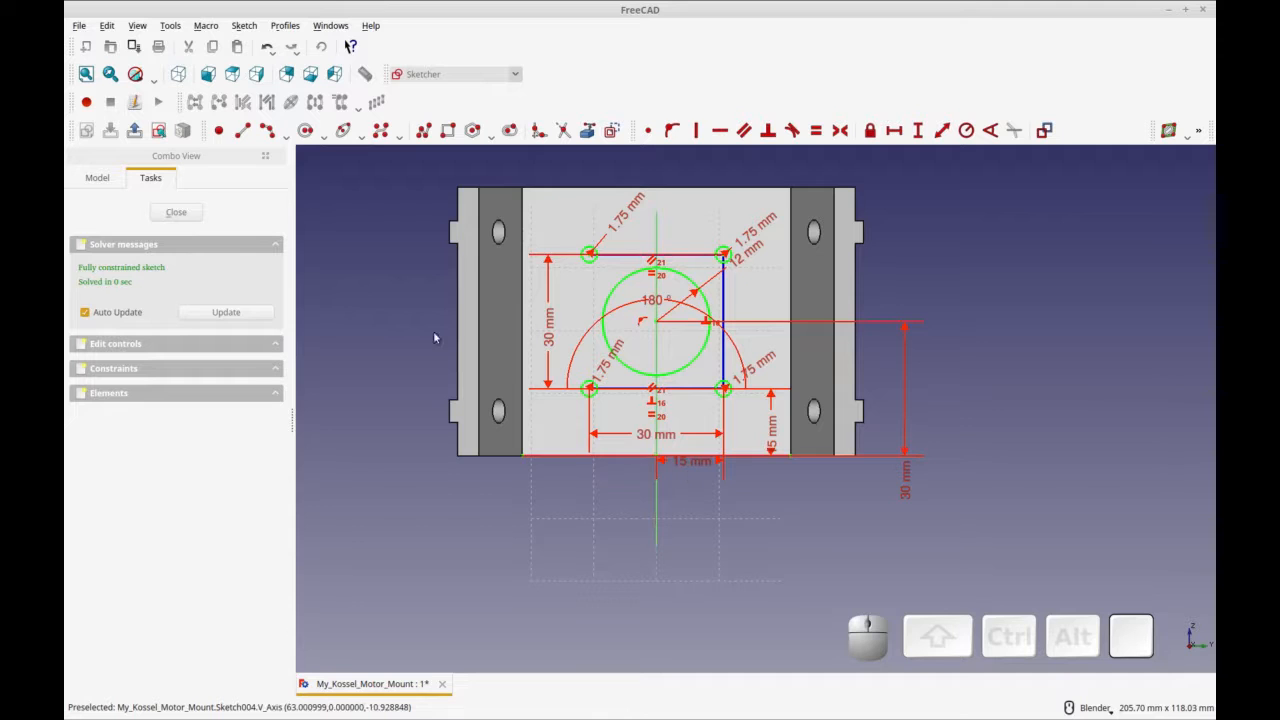
Step: Finish the motor-opening sketch and cut a pocket from it through the part with the type Through all
{"action": "left_click", "coordinate": [190, 214]}
{"action": "key", "text": "ctrl+r"}
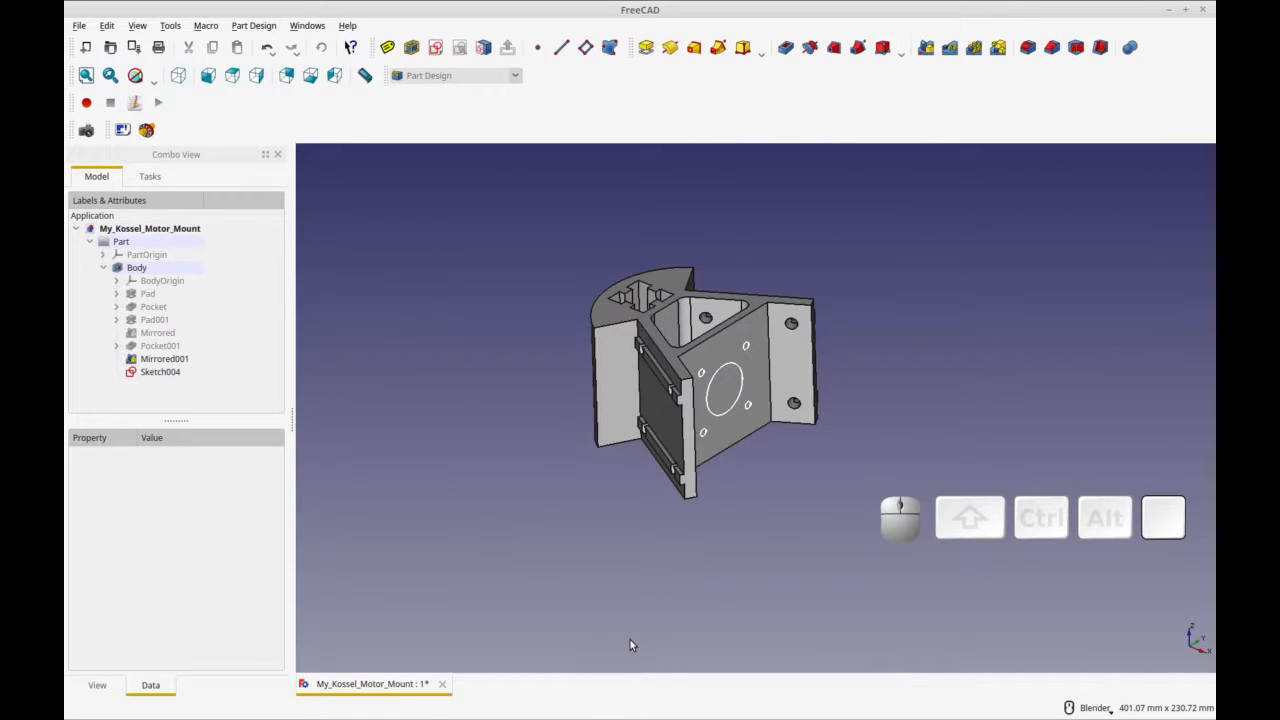
{"action": "left_click", "coordinate": [158, 374]}
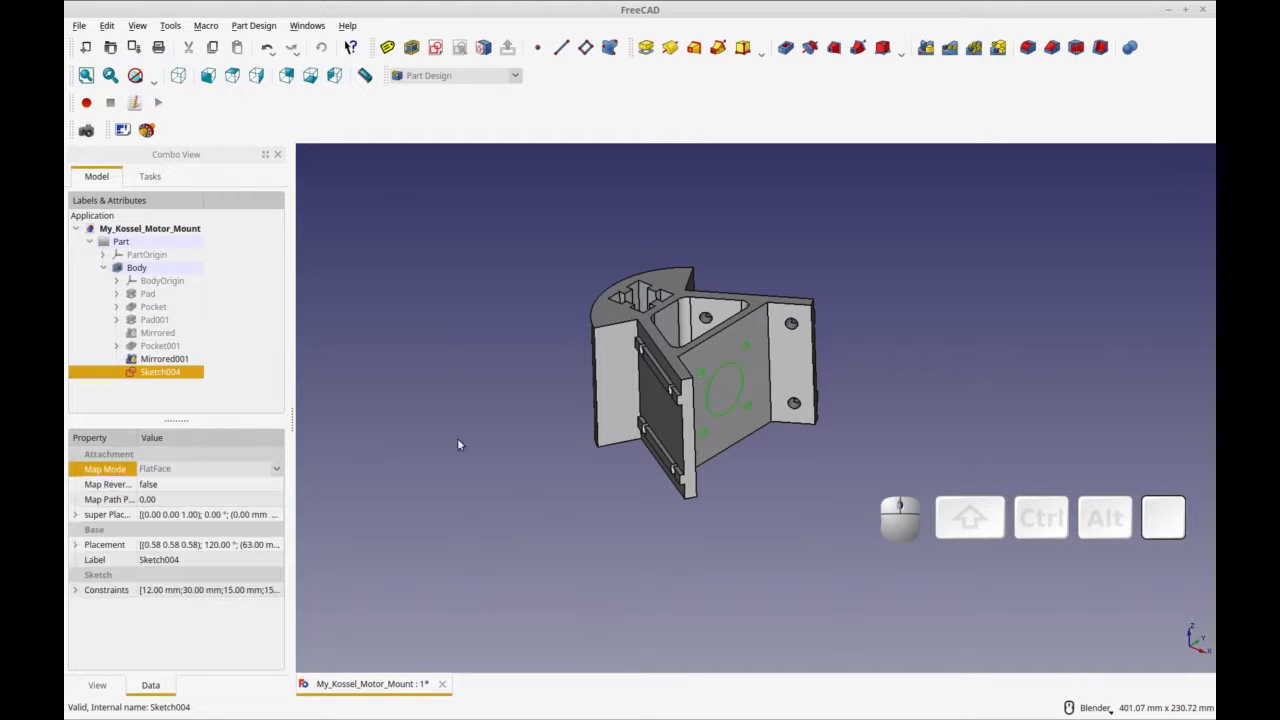
{"action": "left_click", "coordinate": [786, 48]}
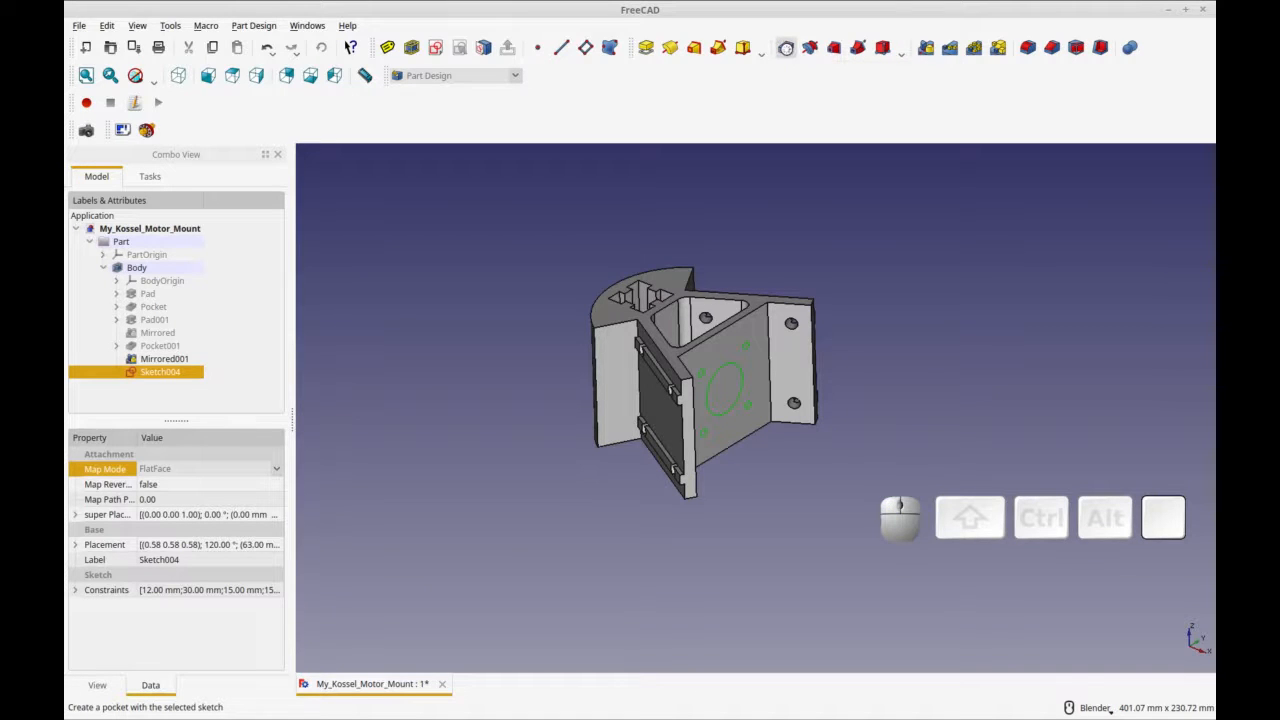
{"action": "mouse_move", "coordinate": [467, 334]}
{"action": "middle_mouse_down"}
{"action": "mouse_move", "coordinate": [524, 373]}
{"action": "mouse_move", "coordinate": [453, 334]}
{"action": "middle_mouse_up"}
{"action": "left_click", "coordinate": [261, 268]}
{"action": "left_click", "coordinate": [251, 289]}
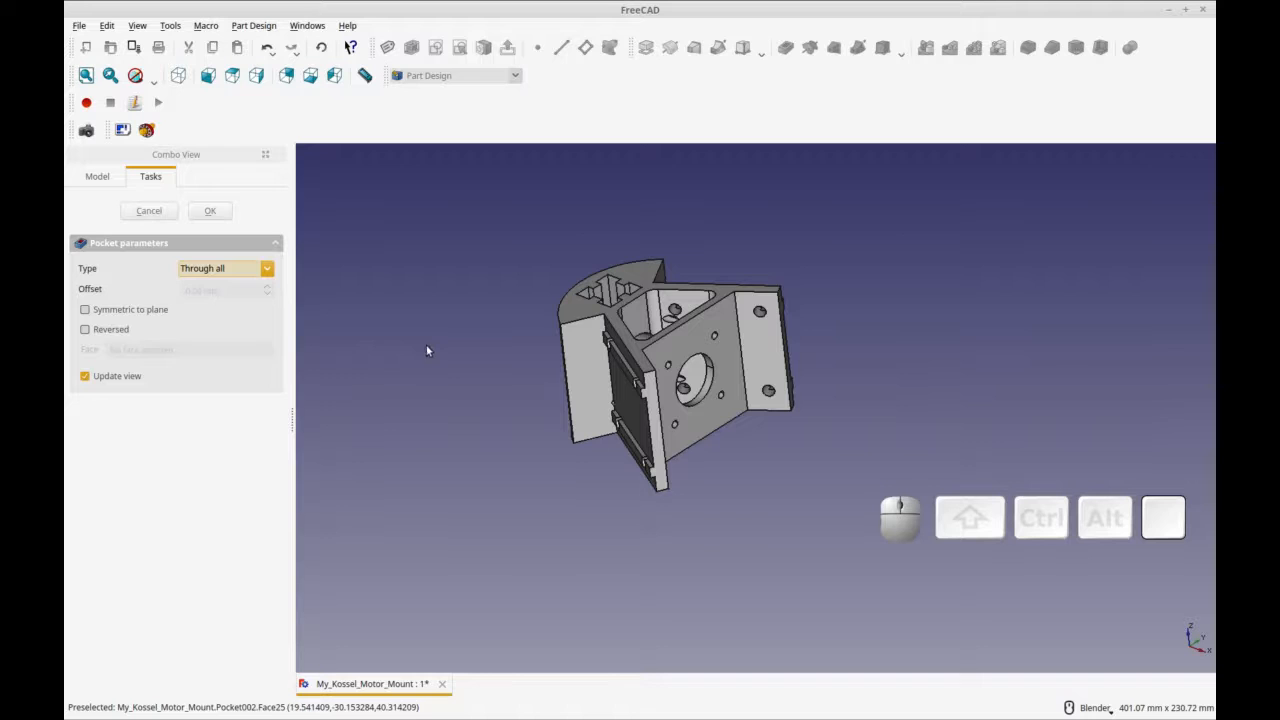
Step: Set the pocket type to To first so the motor openings cut only the cross wall, and accept the pocket
{"action": "middle_click_drag", "start_coordinate": [471, 430], "coordinate": [709, 421]}
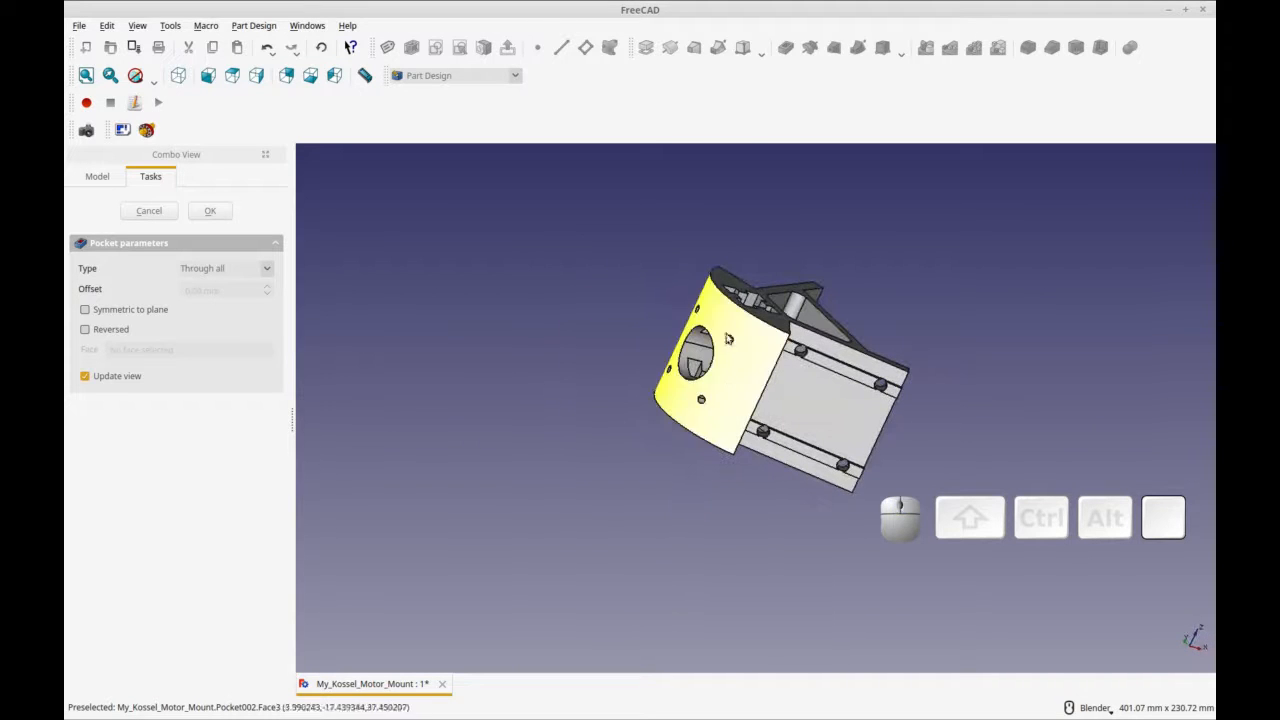
{"action": "middle_click_drag", "start_coordinate": [672, 538], "coordinate": [737, 552]}
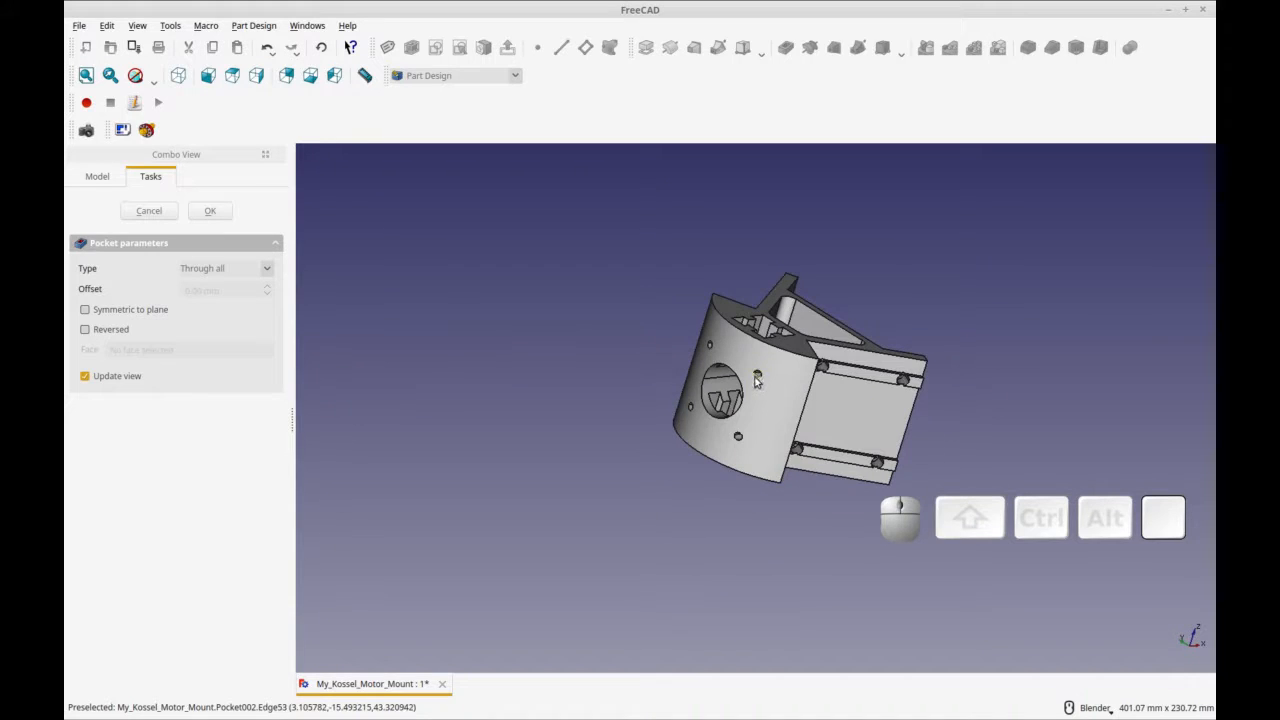
{"action": "middle_click_drag", "start_coordinate": [826, 376], "coordinate": [700, 390]}
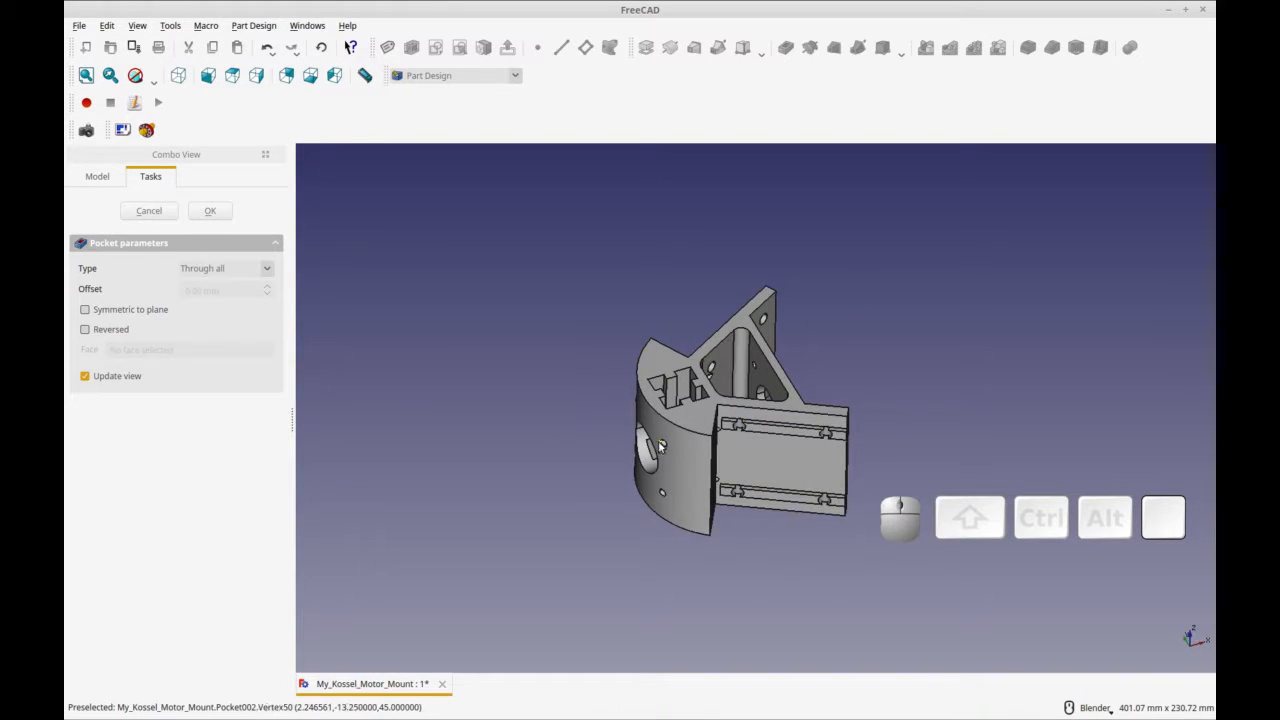
{"action": "middle_click_drag", "start_coordinate": [663, 450], "coordinate": [727, 444]}
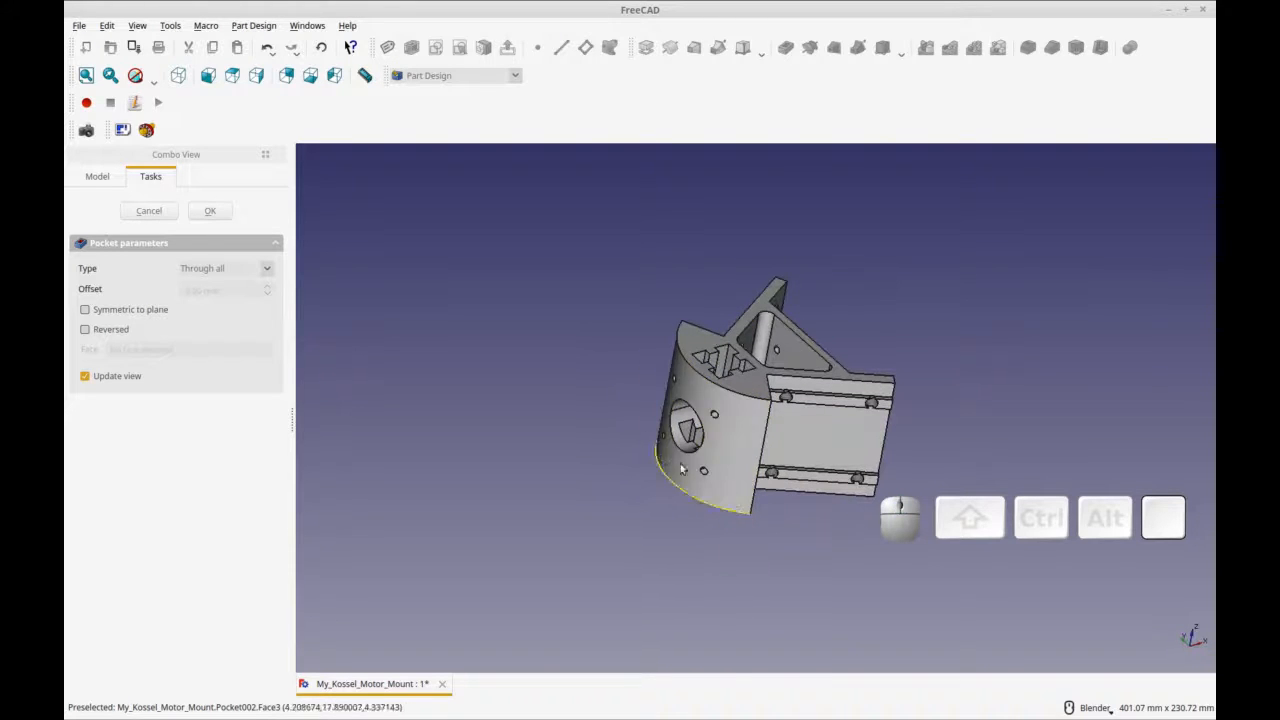
{"action": "middle_click_drag", "start_coordinate": [800, 405], "coordinate": [299, 306]}
{"action": "left_click", "coordinate": [266, 271]}
{"action": "left_click", "coordinate": [259, 288]}
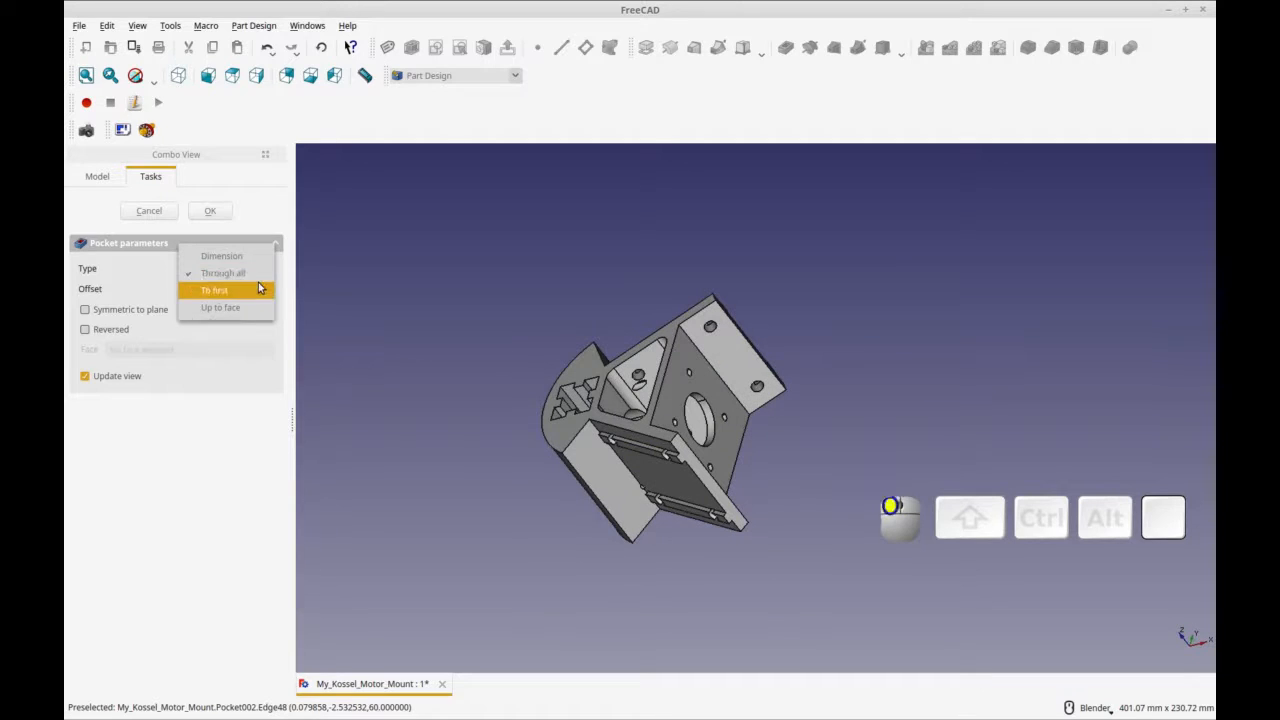
{"action": "middle_click_drag", "start_coordinate": [443, 461], "coordinate": [545, 437]}
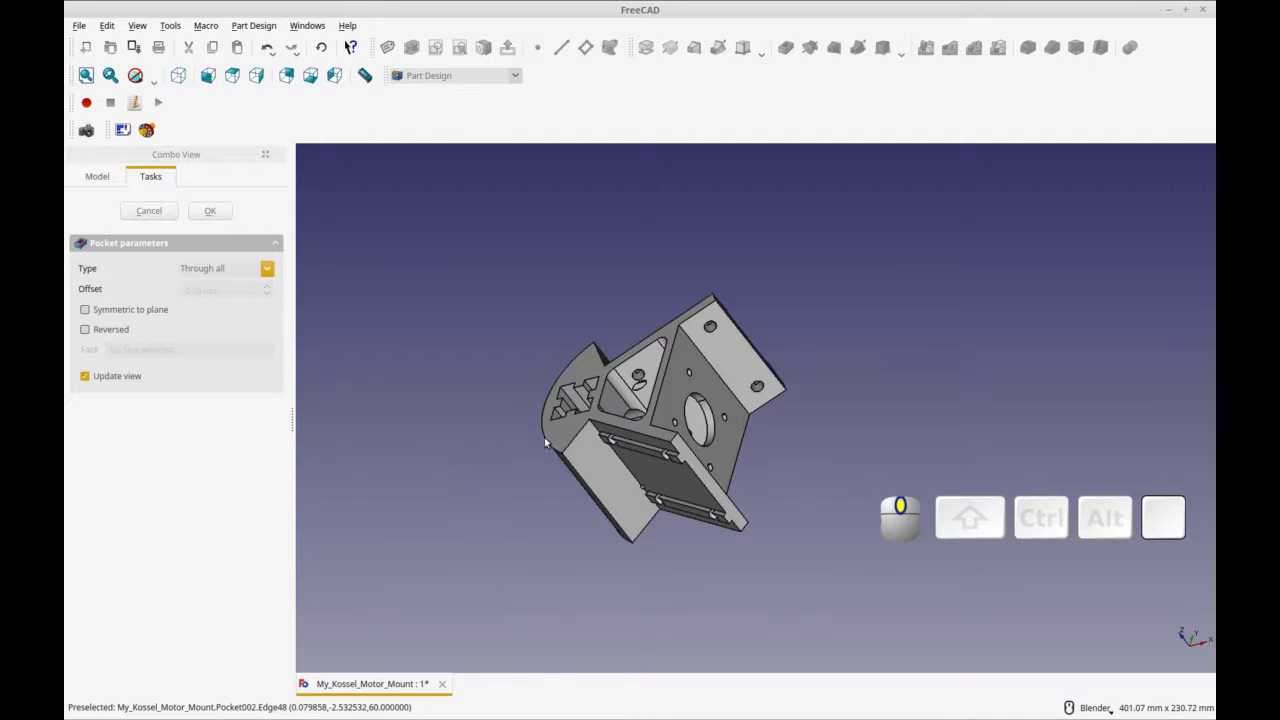
{"action": "middle_click_drag", "start_coordinate": [493, 472], "coordinate": [792, 377]}
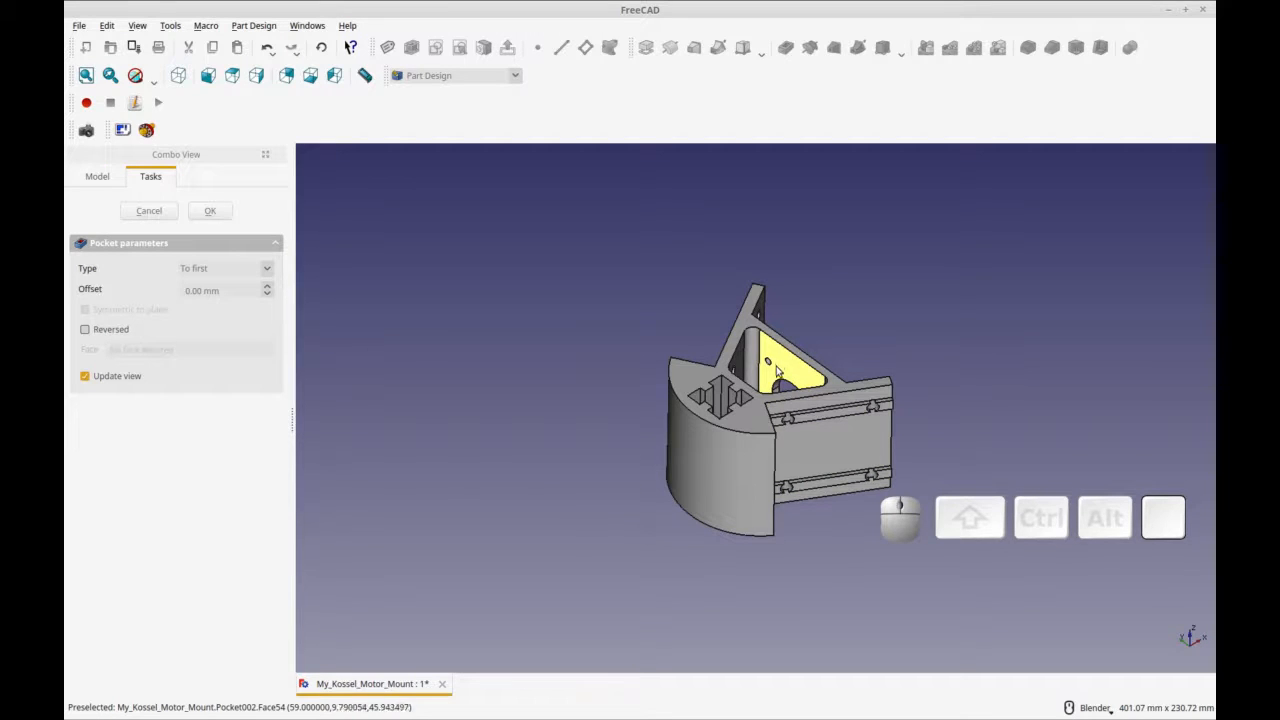
{"action": "middle_click_drag", "start_coordinate": [770, 390], "coordinate": [736, 512]}
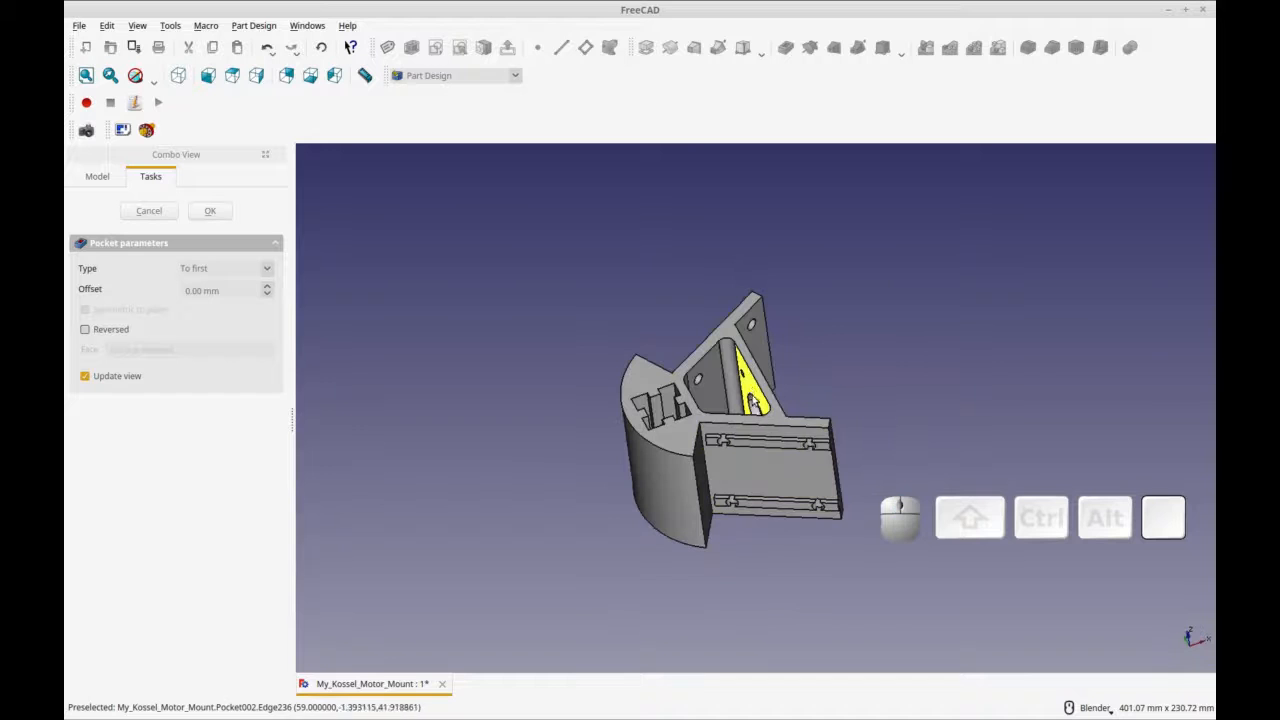
{"action": "mouse_move", "coordinate": [808, 403]}
{"action": "middle_mouse_down"}
{"action": "mouse_move", "coordinate": [755, 410]}
{"action": "mouse_move", "coordinate": [827, 392]}
{"action": "middle_mouse_up"}
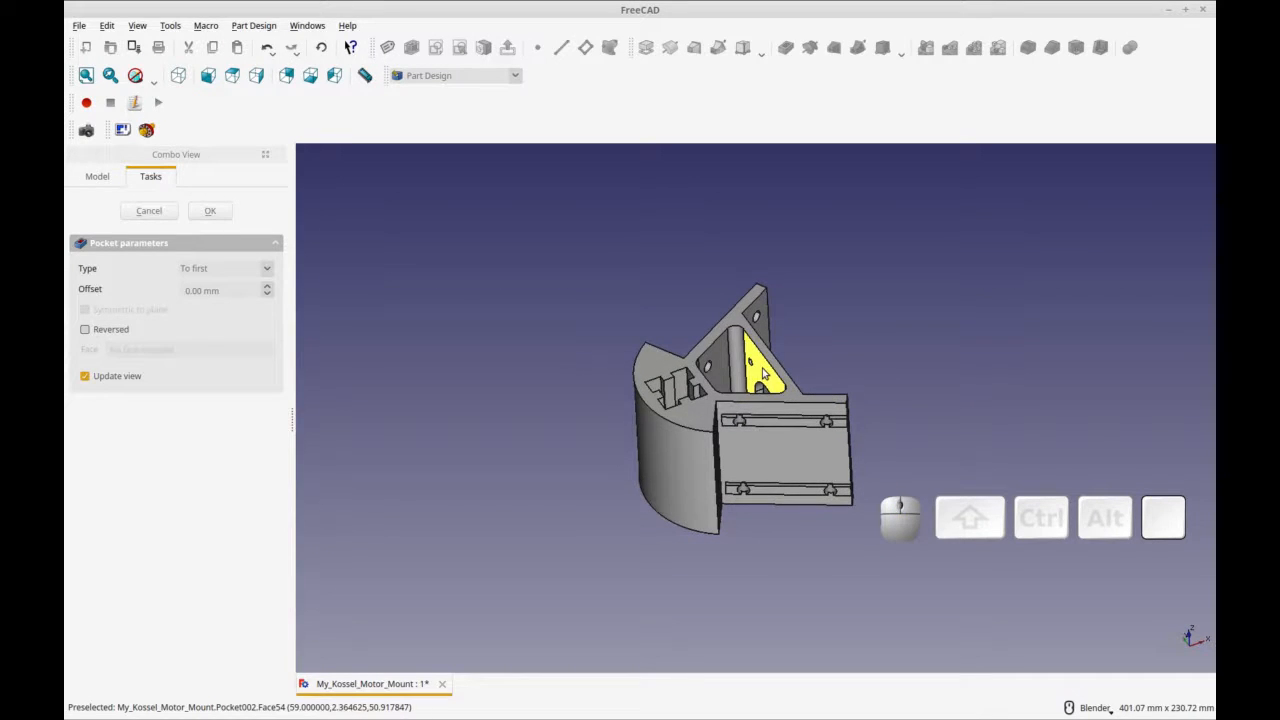
{"action": "middle_click_drag", "start_coordinate": [812, 369], "coordinate": [742, 520]}
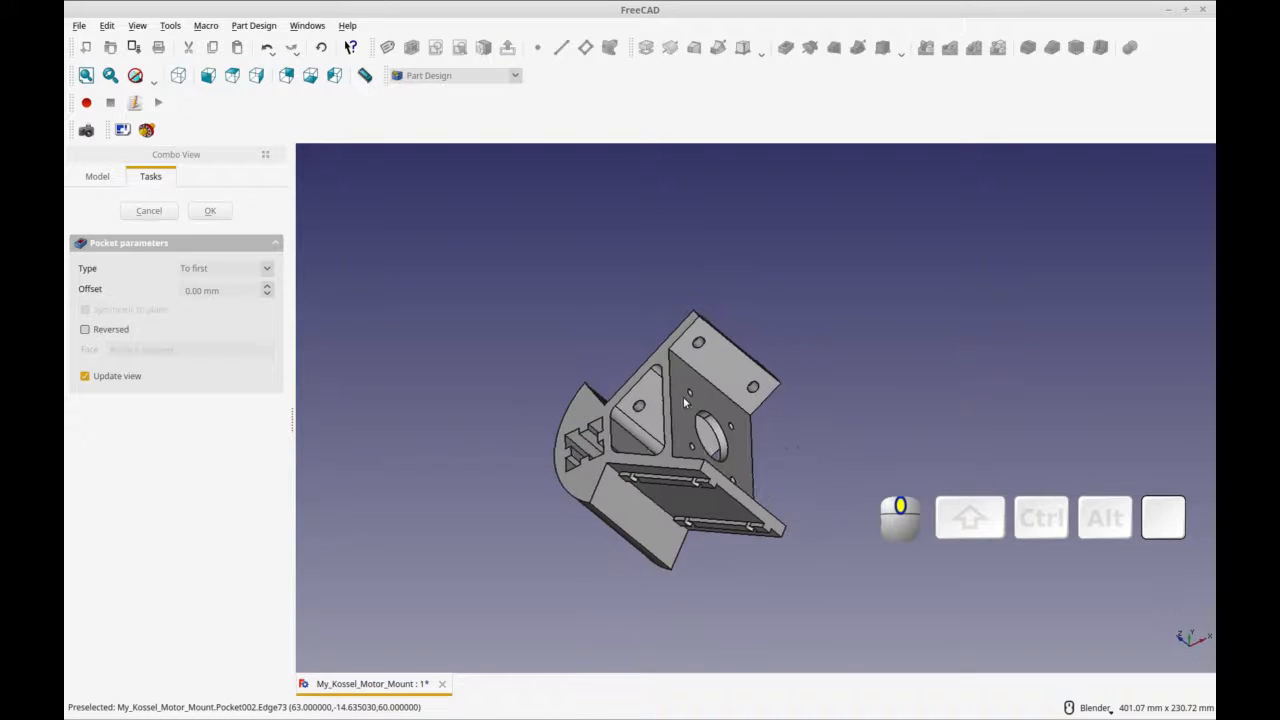
{"action": "middle_click_drag", "start_coordinate": [645, 562], "coordinate": [583, 553]}
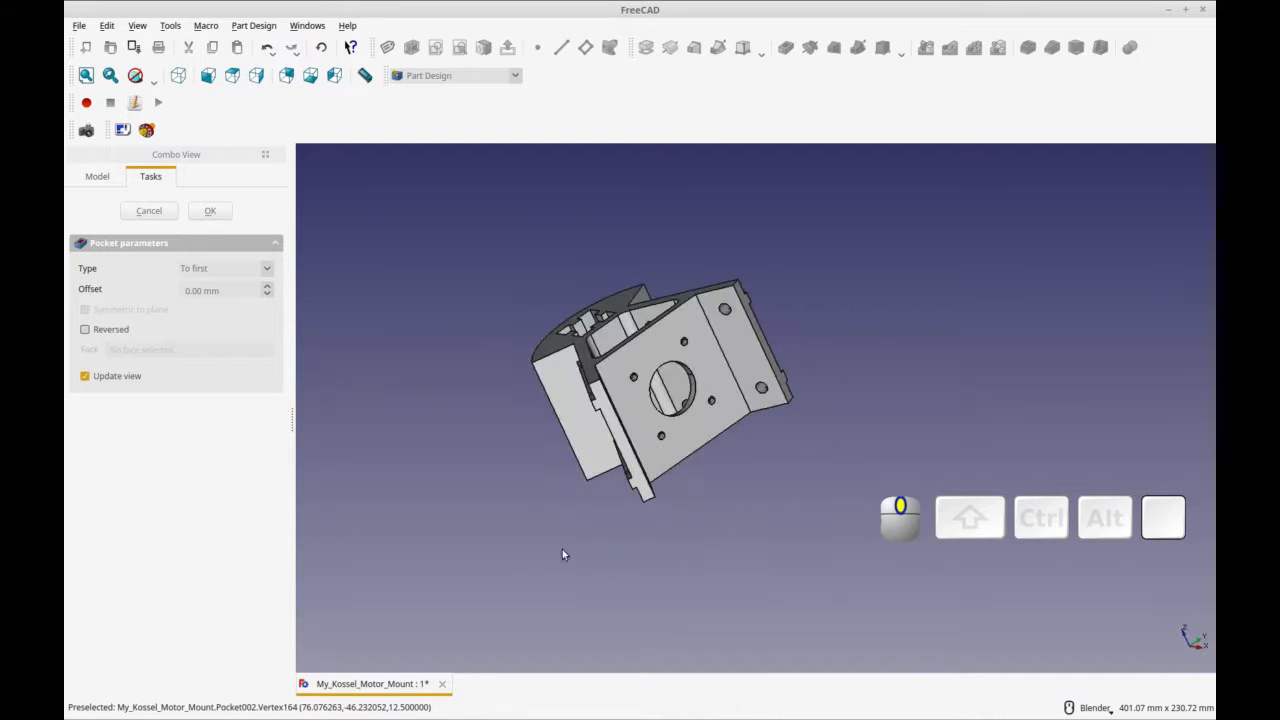
{"action": "left_click", "coordinate": [202, 215]}
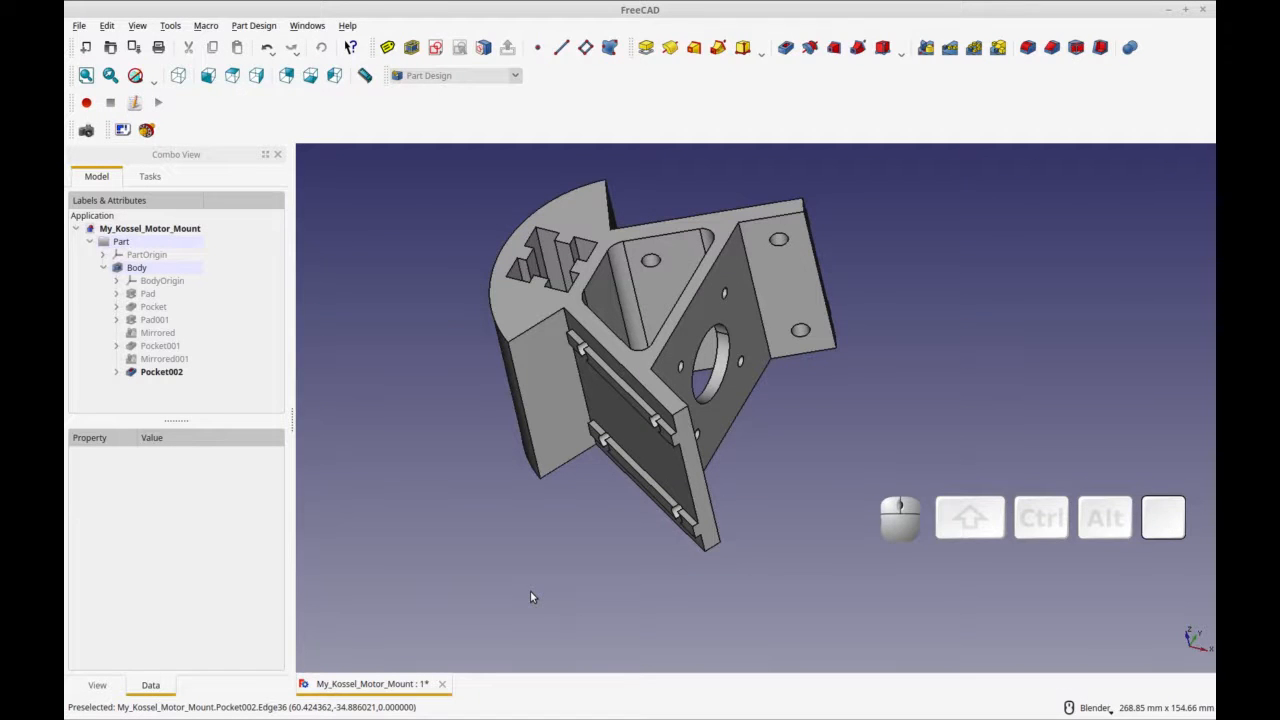
Step: Create a sketch on the inner face of the cross-shaped extrusion hole and link the face's long vertical and upper edges as external geometry
{"action": "middle_click_drag", "start_coordinate": [530, 597], "coordinate": [575, 437]}
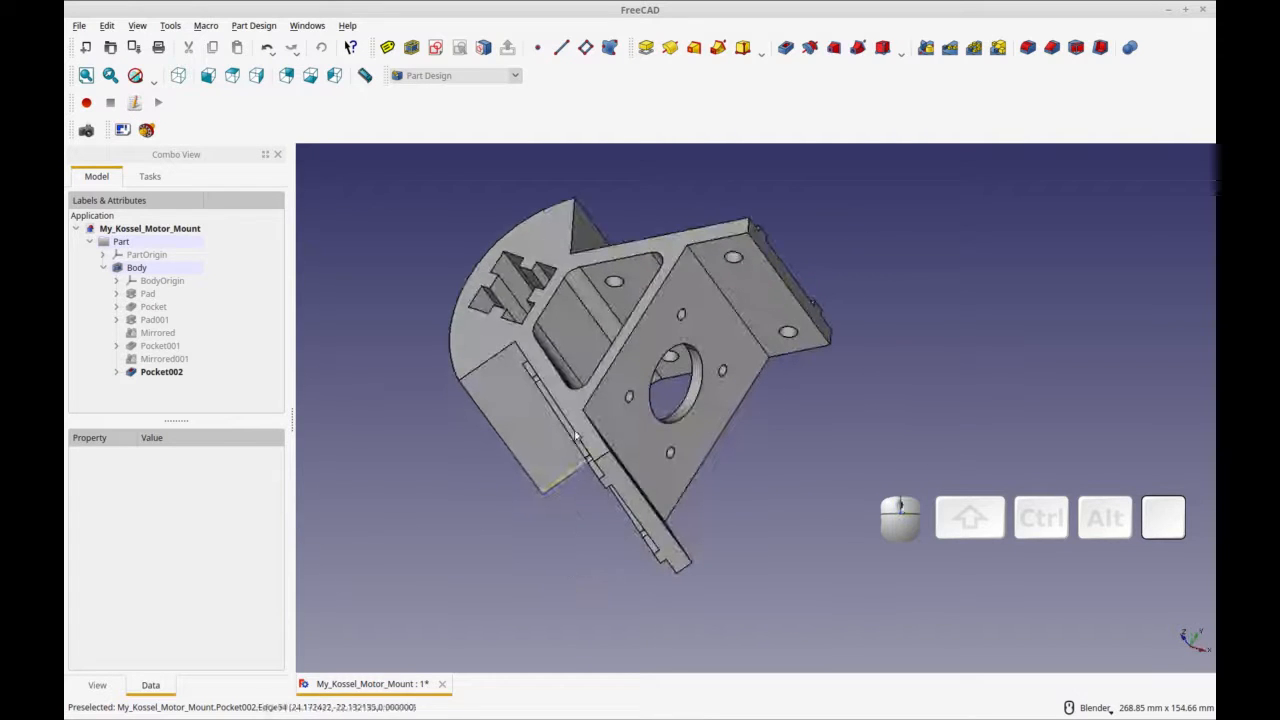
{"action": "left_click", "coordinate": [510, 301]}
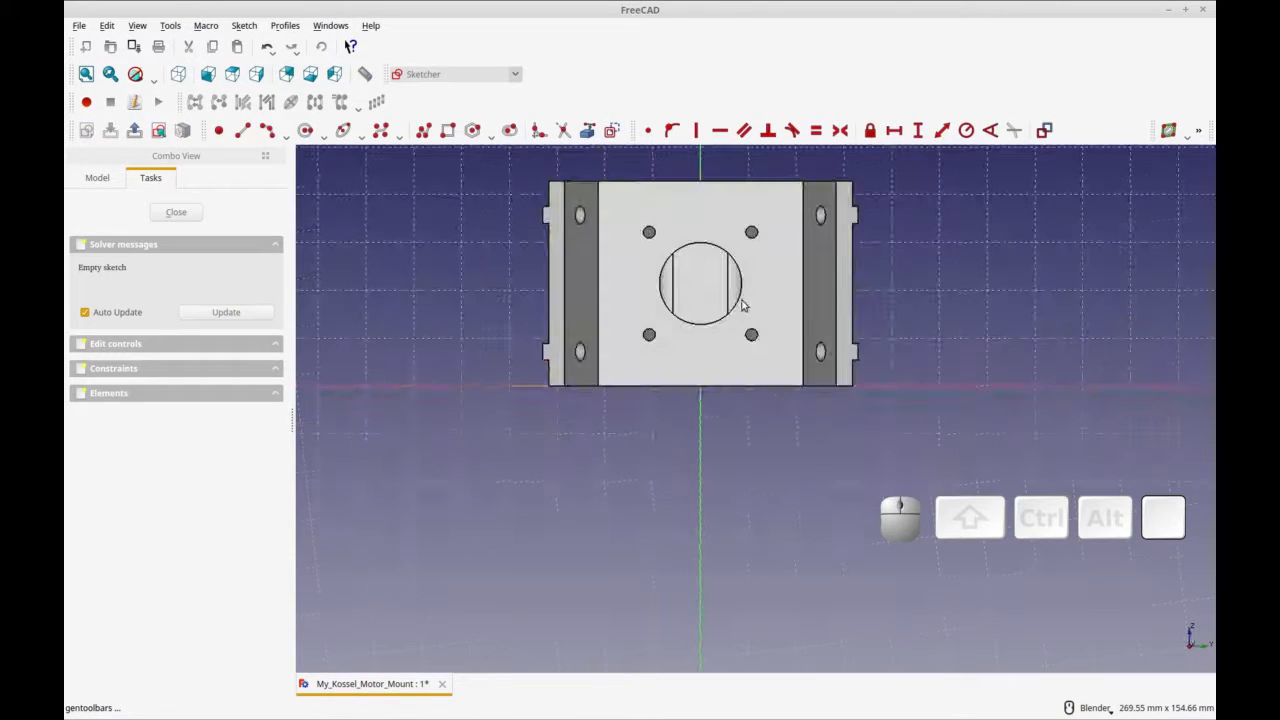
{"action": "mouse_move", "coordinate": [940, 289]}
{"action": "middle_mouse_down"}
{"action": "mouse_move", "coordinate": [920, 371]}
{"action": "mouse_move", "coordinate": [931, 371]}
{"action": "mouse_move", "coordinate": [900, 315]}
{"action": "mouse_move", "coordinate": [850, 370]}
{"action": "middle_mouse_up"}
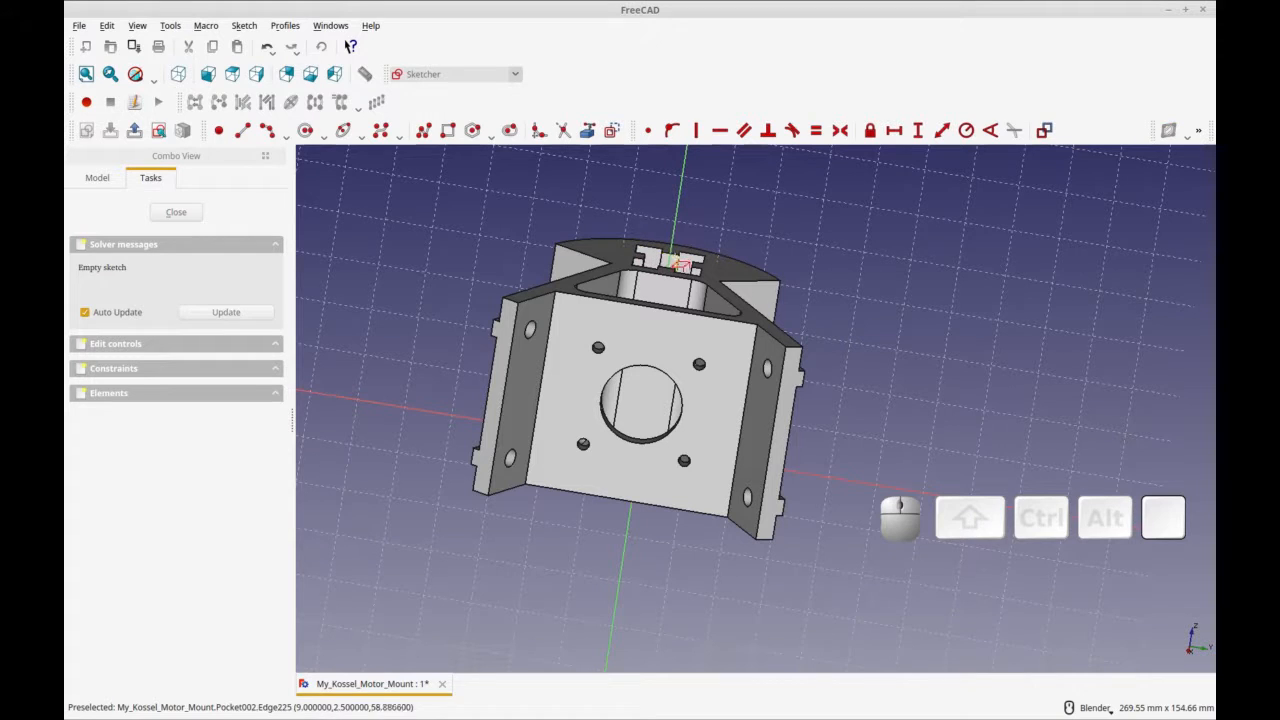
{"action": "left_click", "coordinate": [678, 264]}
{"action": "left_click", "coordinate": [680, 265]}
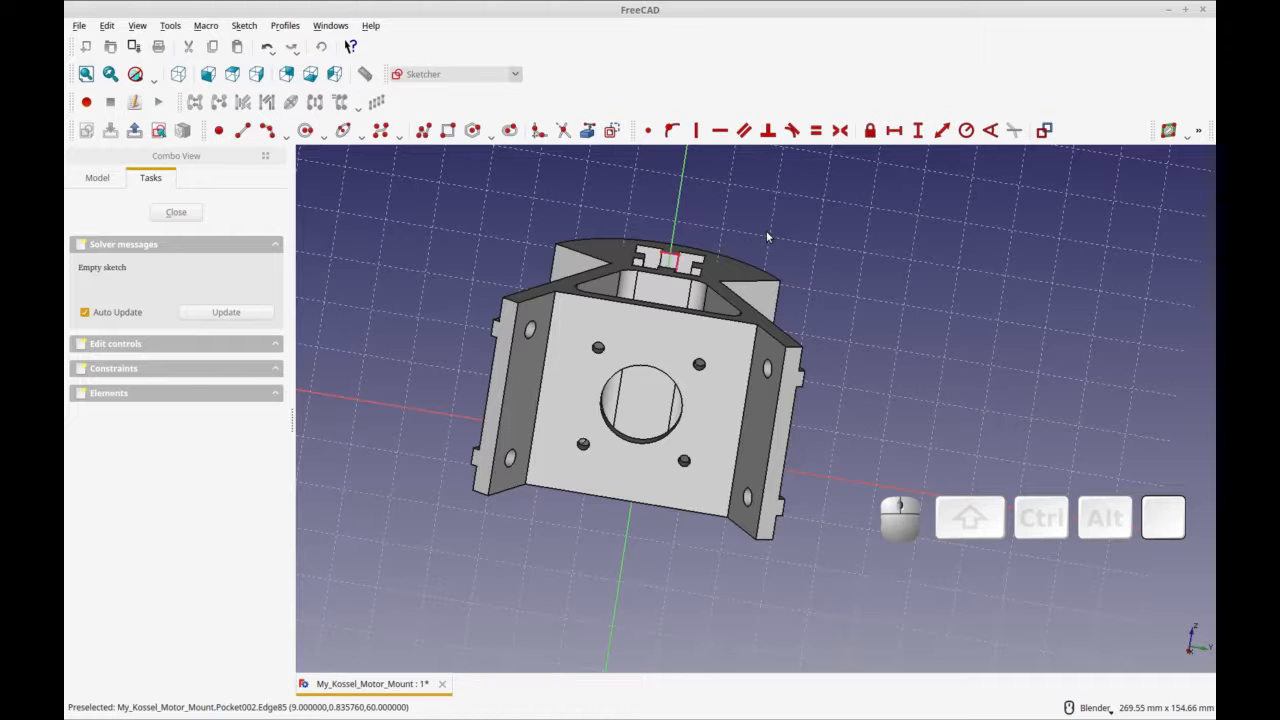
{"action": "middle_click_drag", "start_coordinate": [767, 237], "coordinate": [789, 258]}
Step: Hide the solid with the motor-opening pocket so that only the new sketch and its external edges are displayed
{"action": "left_click", "coordinate": [97, 178]}
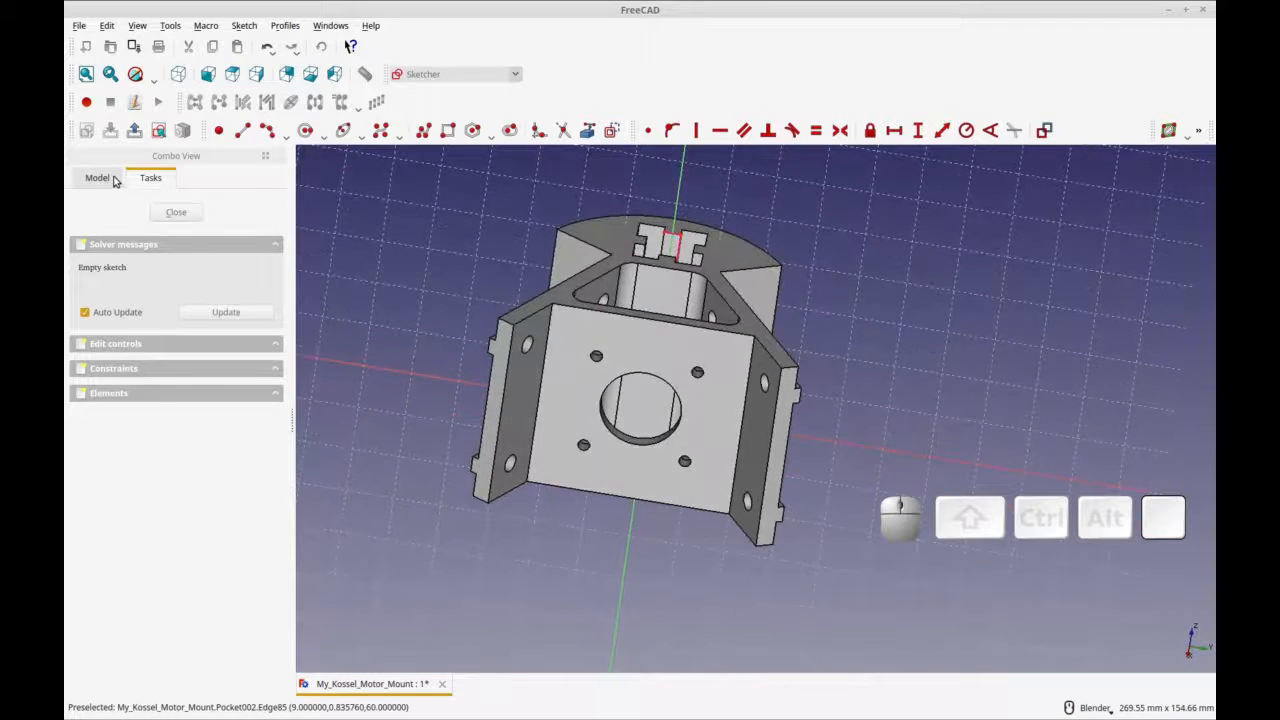
{"action": "left_click", "coordinate": [175, 373]}
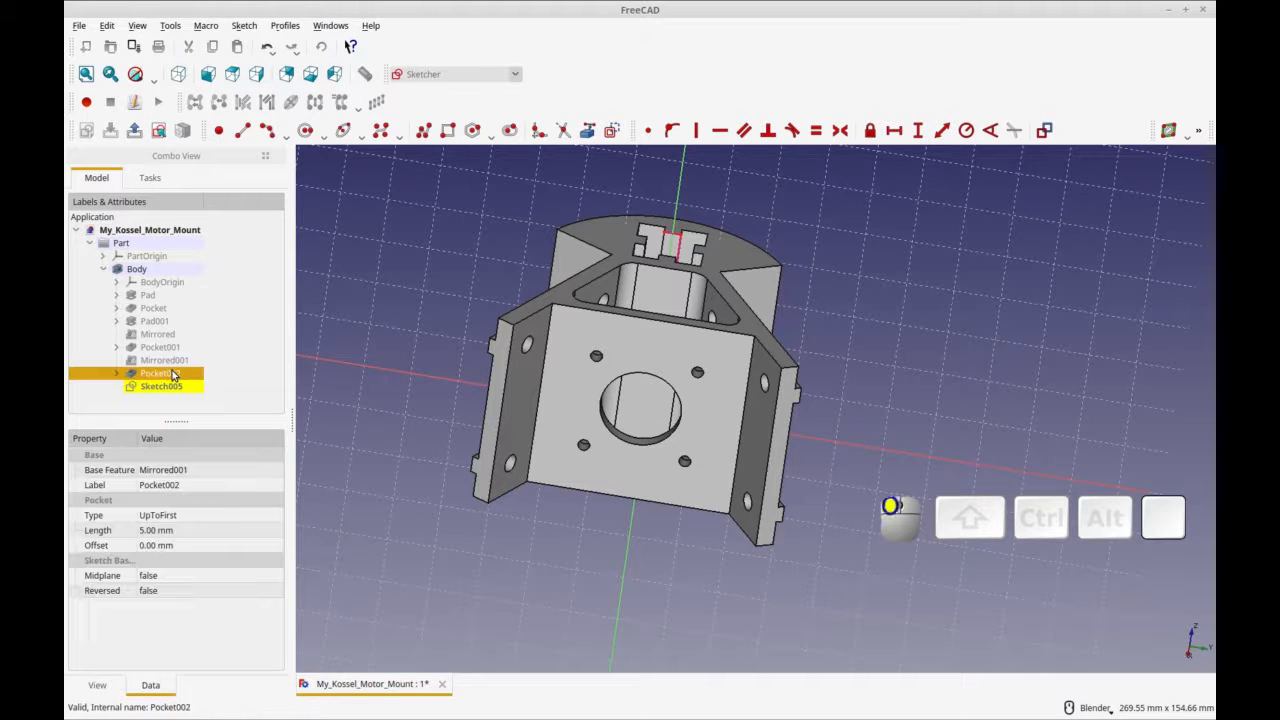
{"action": "key", "text": "space"}
{"action": "middle_click_drag", "start_coordinate": [780, 414], "coordinate": [797, 370]}
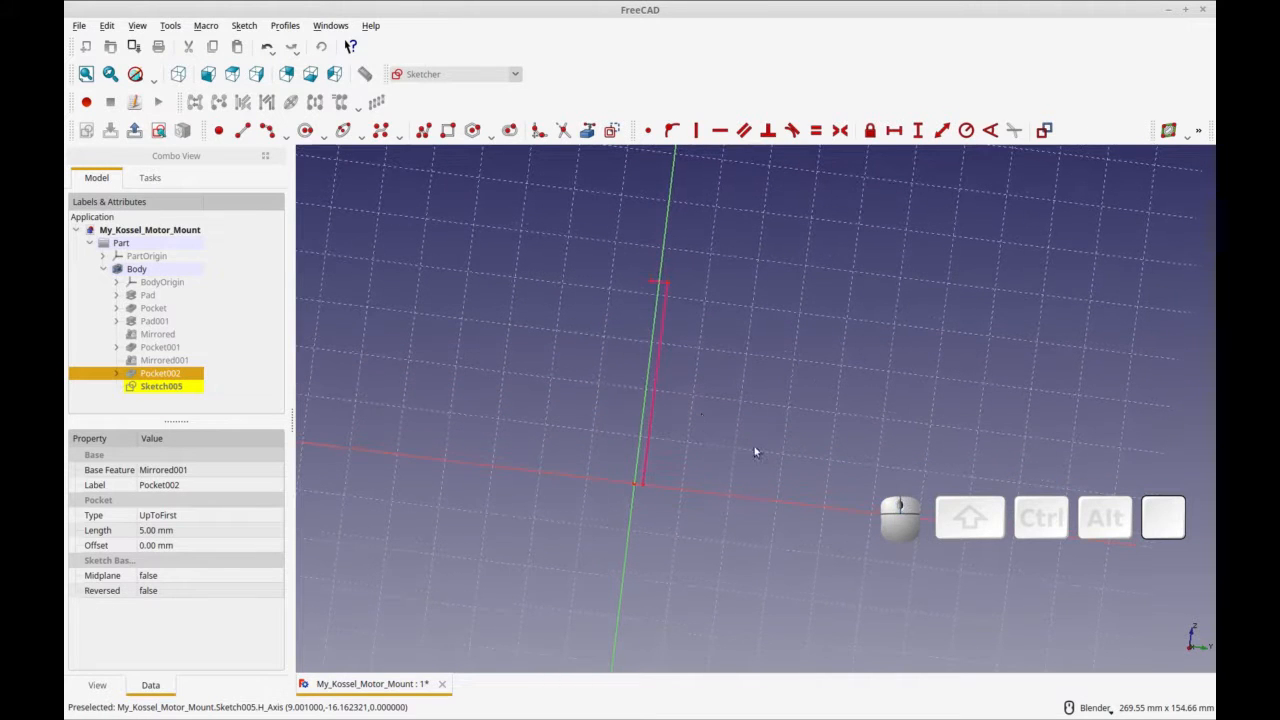
Step: Draw a small circle near the upper end of the linked vertical edge and a larger circle near its lower end
{"action": "left_click", "coordinate": [305, 130]}
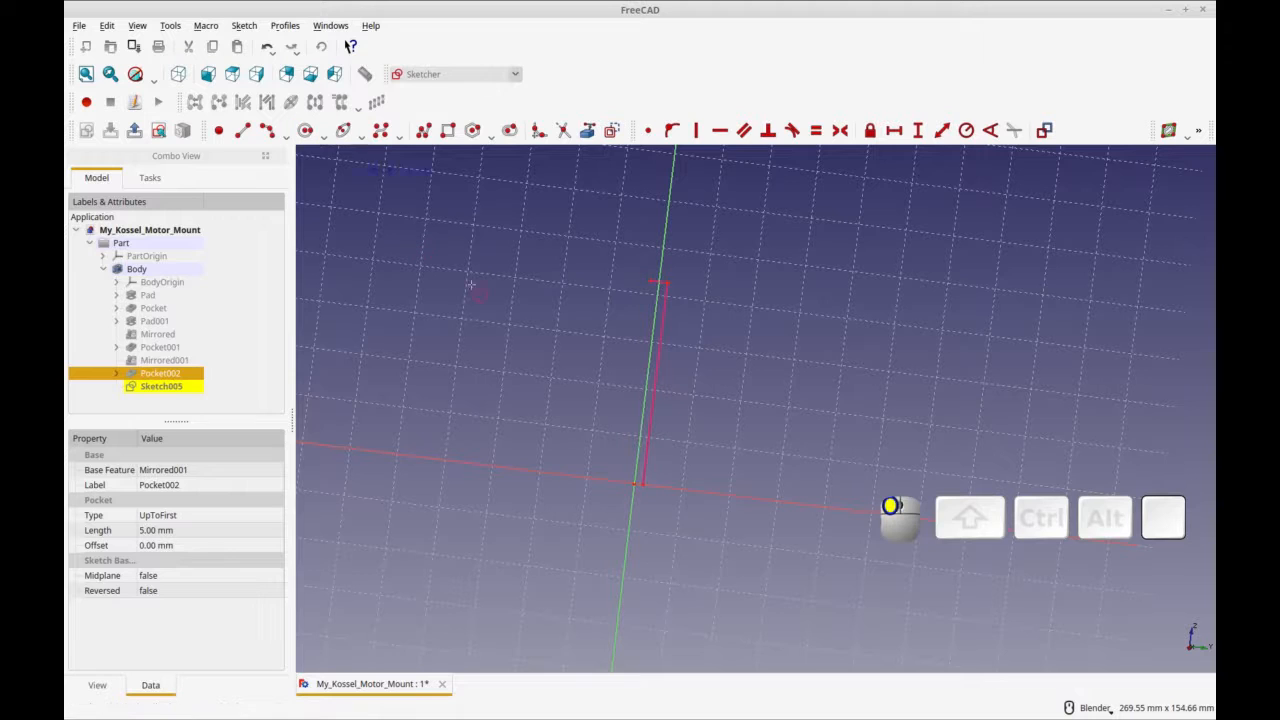
{"action": "left_click", "coordinate": [624, 306]}
{"action": "left_click", "coordinate": [634, 304]}
{"action": "left_click", "coordinate": [598, 426]}
{"action": "left_click", "coordinate": [619, 426]}
{"action": "right_click", "coordinate": [648, 428]}
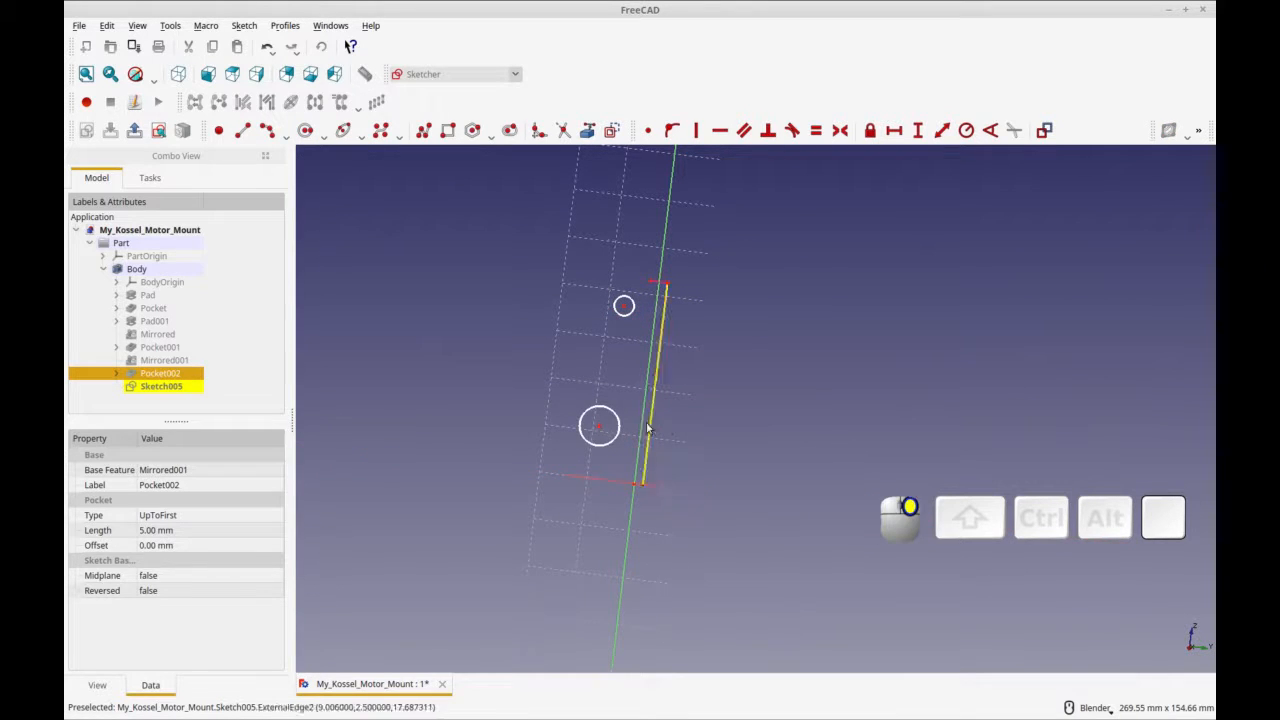
{"action": "left_click", "coordinate": [619, 425]}
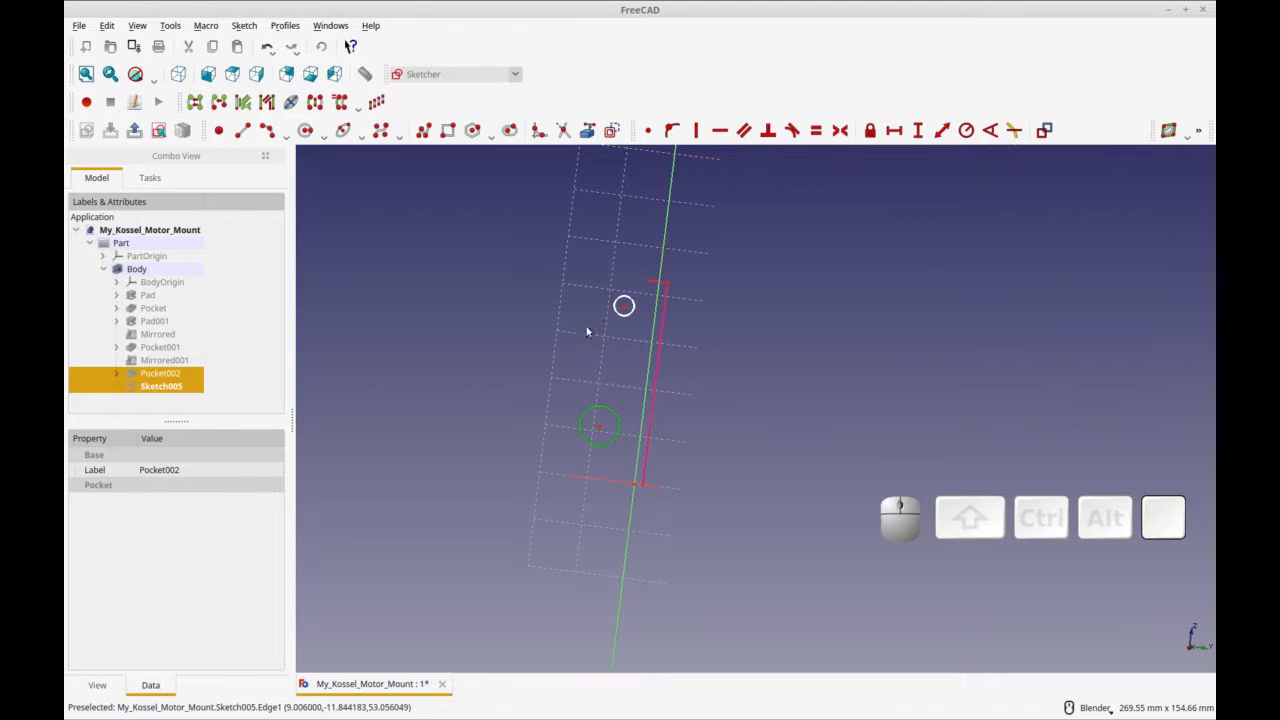
{"action": "left_click", "coordinate": [621, 317]}
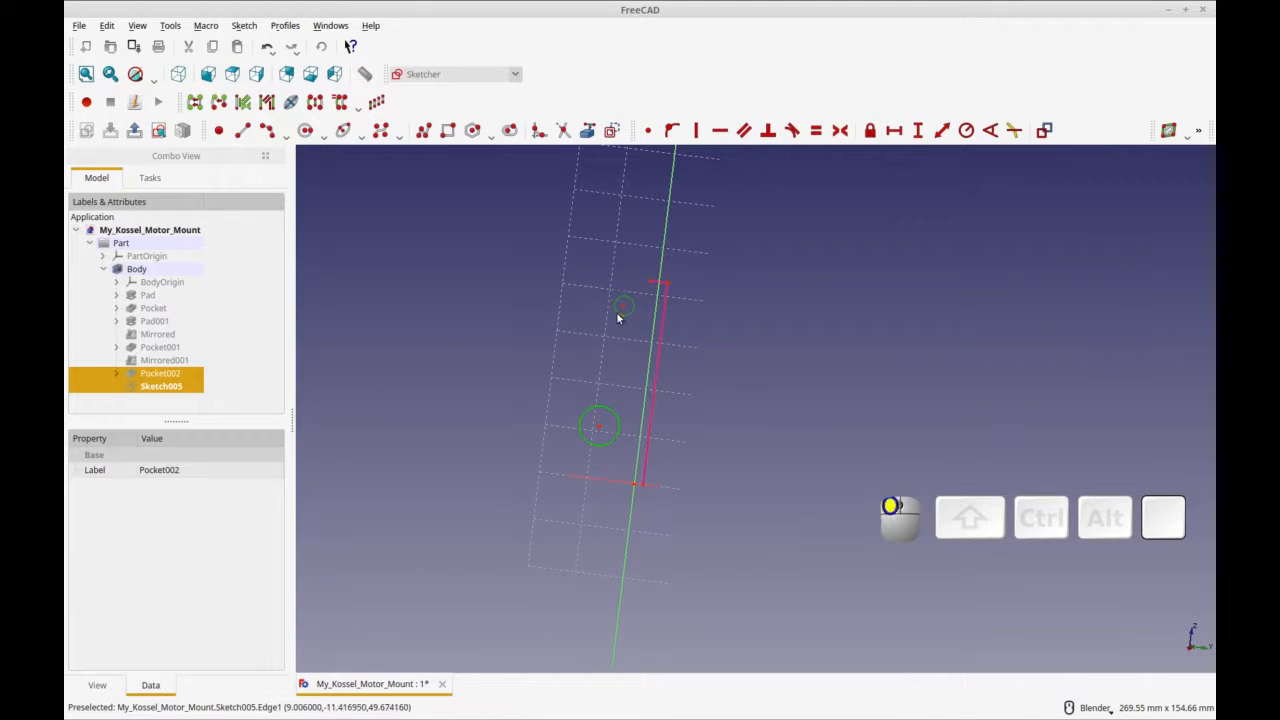
{"action": "mouse_move", "coordinate": [713, 441]}
{"action": "middle_mouse_down"}
{"action": "mouse_move", "coordinate": [748, 407]}
{"action": "mouse_move", "coordinate": [711, 451]}
{"action": "middle_mouse_up"}
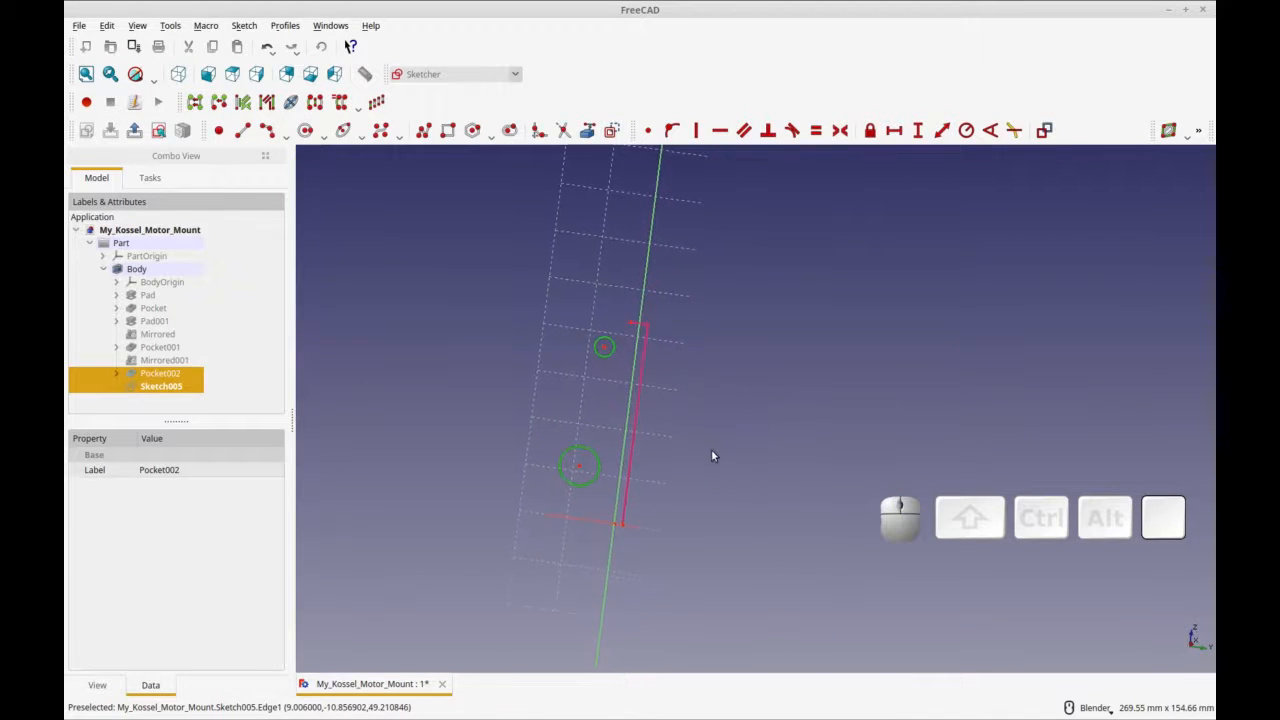
{"action": "left_click", "coordinate": [765, 250]}
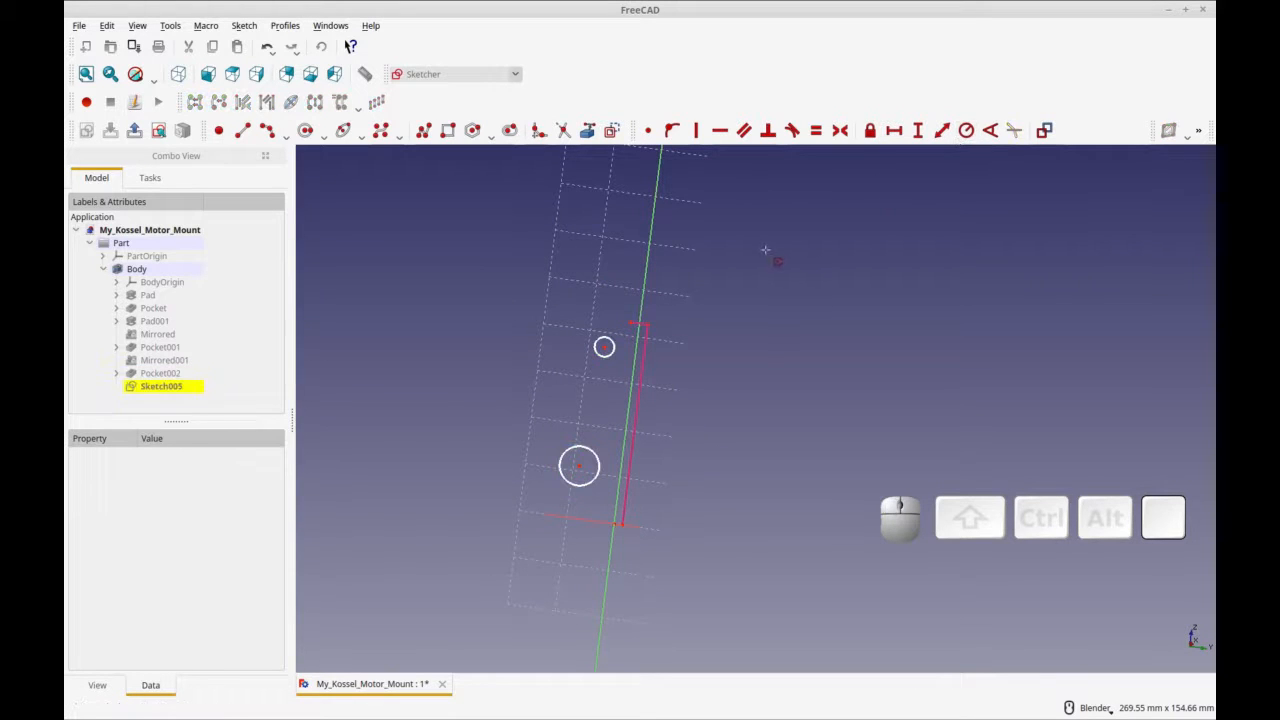
{"action": "key", "text": "2"}
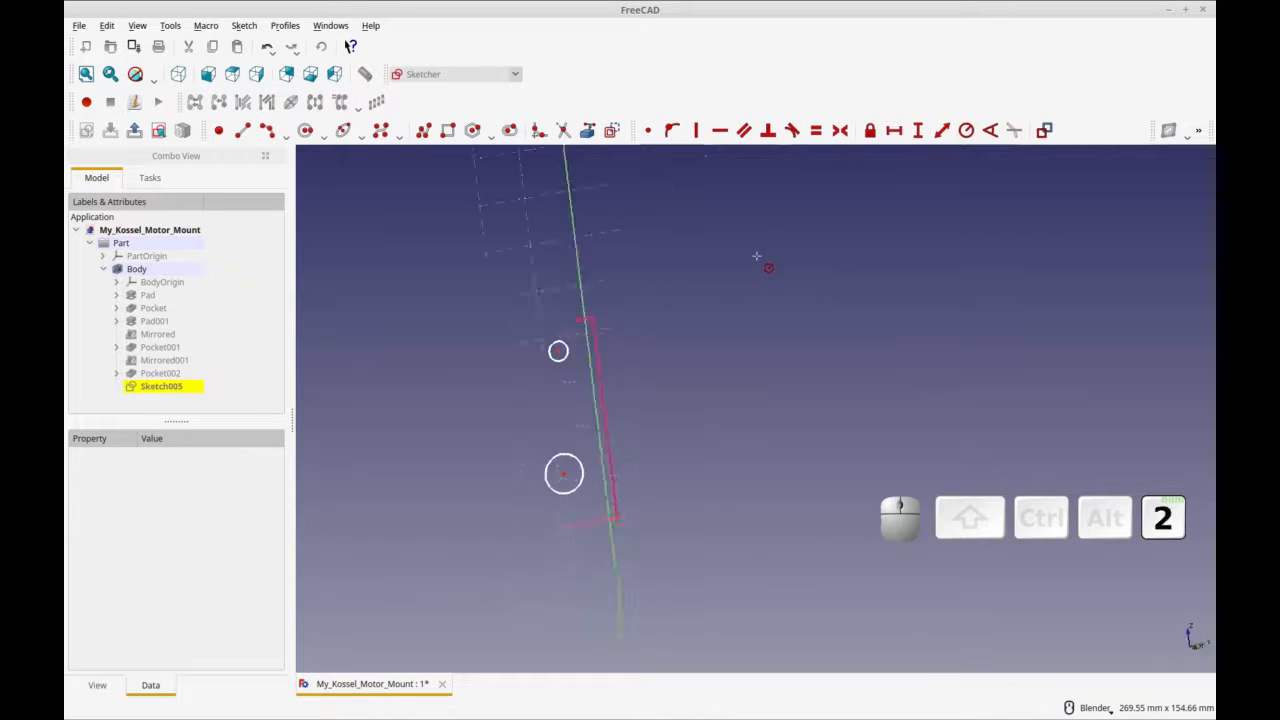
{"action": "mouse_move", "coordinate": [569, 430]}
{"action": "middle_mouse_down"}
{"action": "mouse_move", "coordinate": [717, 497]}
{"action": "mouse_move", "coordinate": [705, 530]}
{"action": "middle_mouse_up"}
Step: Reopen the two-circle sketch for editing, facing its sketch plane, and hide the motor-opening pocket again
{"action": "double_click", "coordinate": [180, 386]}
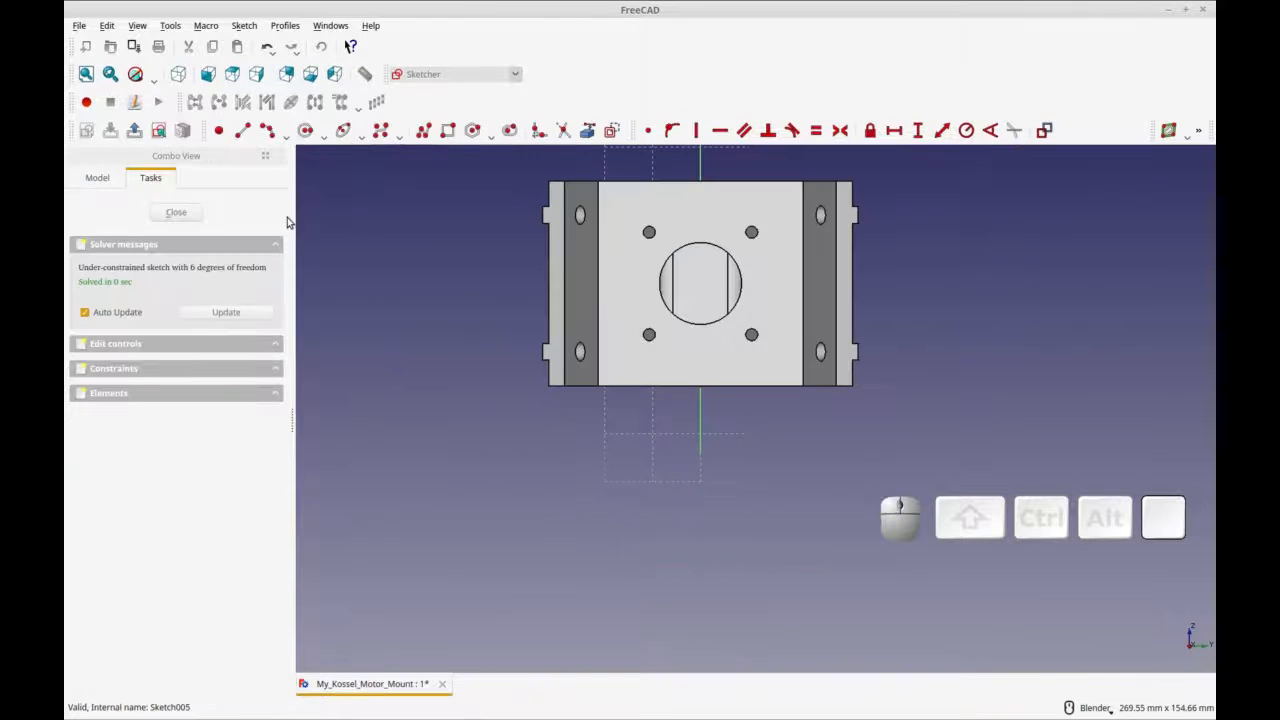
{"action": "left_click", "coordinate": [97, 177]}
{"action": "left_click", "coordinate": [157, 374]}
{"action": "key", "text": "space"}
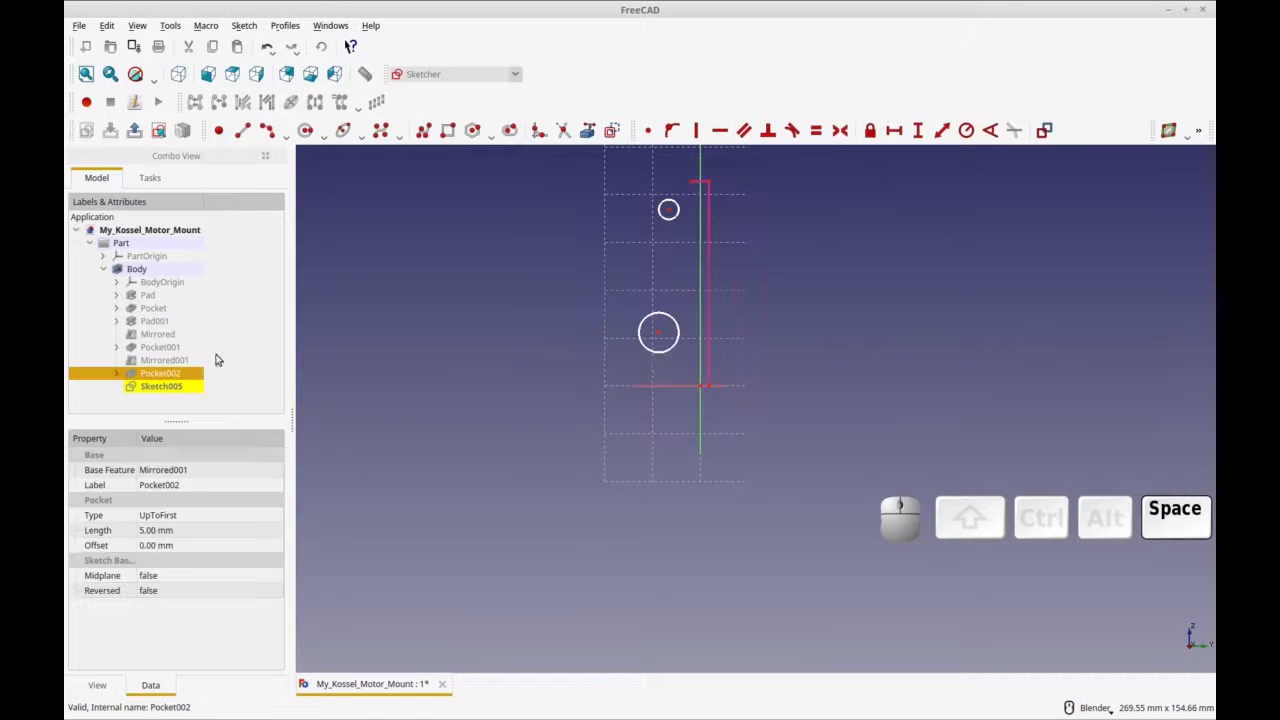
{"action": "left_click", "coordinate": [674, 217]}
{"action": "left_click", "coordinate": [969, 132]}
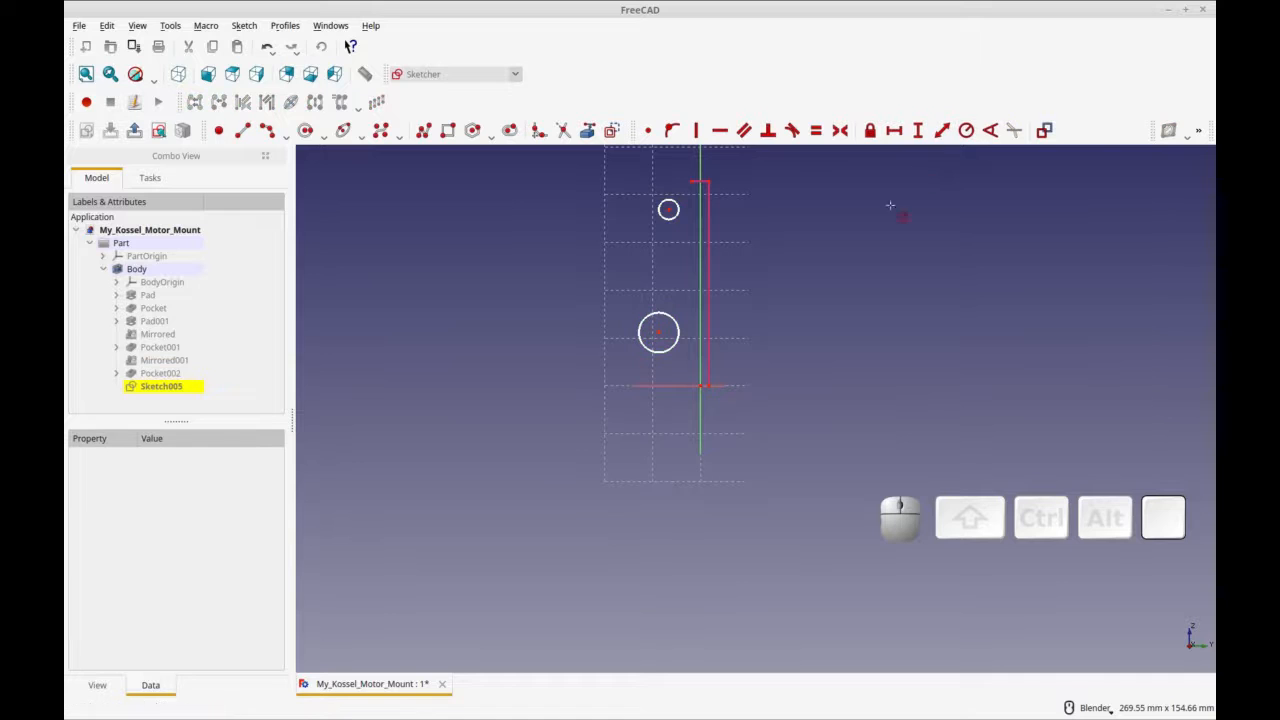
{"action": "left_click", "coordinate": [668, 209]}
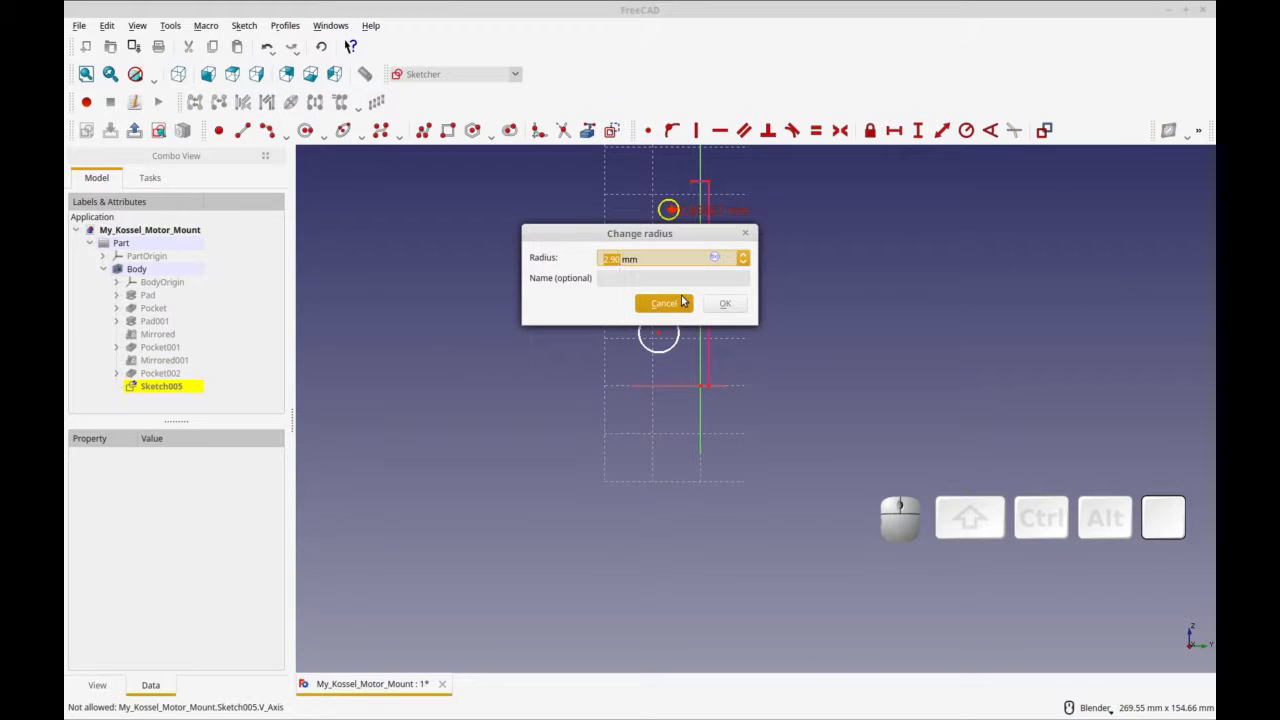
{"action": "left_click", "coordinate": [683, 302]}
{"action": "right_click", "coordinate": [677, 330]}
Step: Constrain both circles to share the same radius of 2.5 mm
{"action": "left_click", "coordinate": [670, 217]}
{"action": "key", "text": "e"}
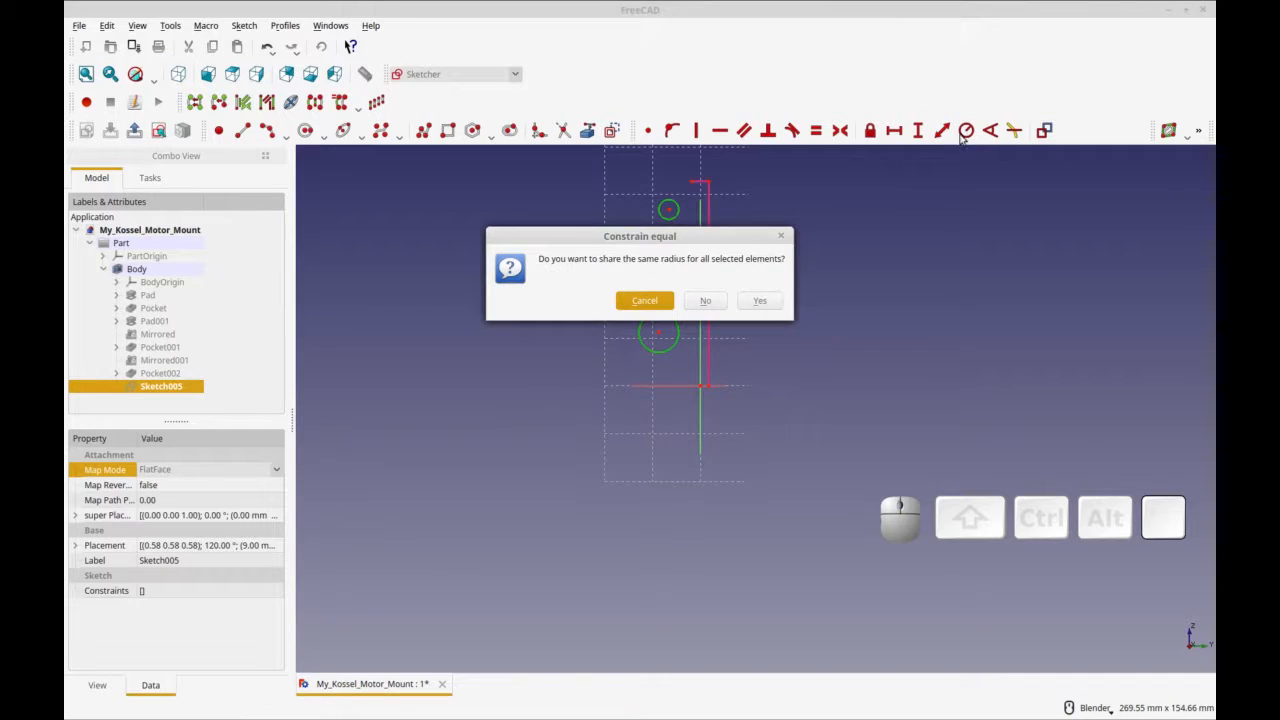
{"action": "left_click", "coordinate": [760, 301]}
{"action": "type", "text": "2.5"}
{"action": "left_click", "coordinate": [725, 303]}
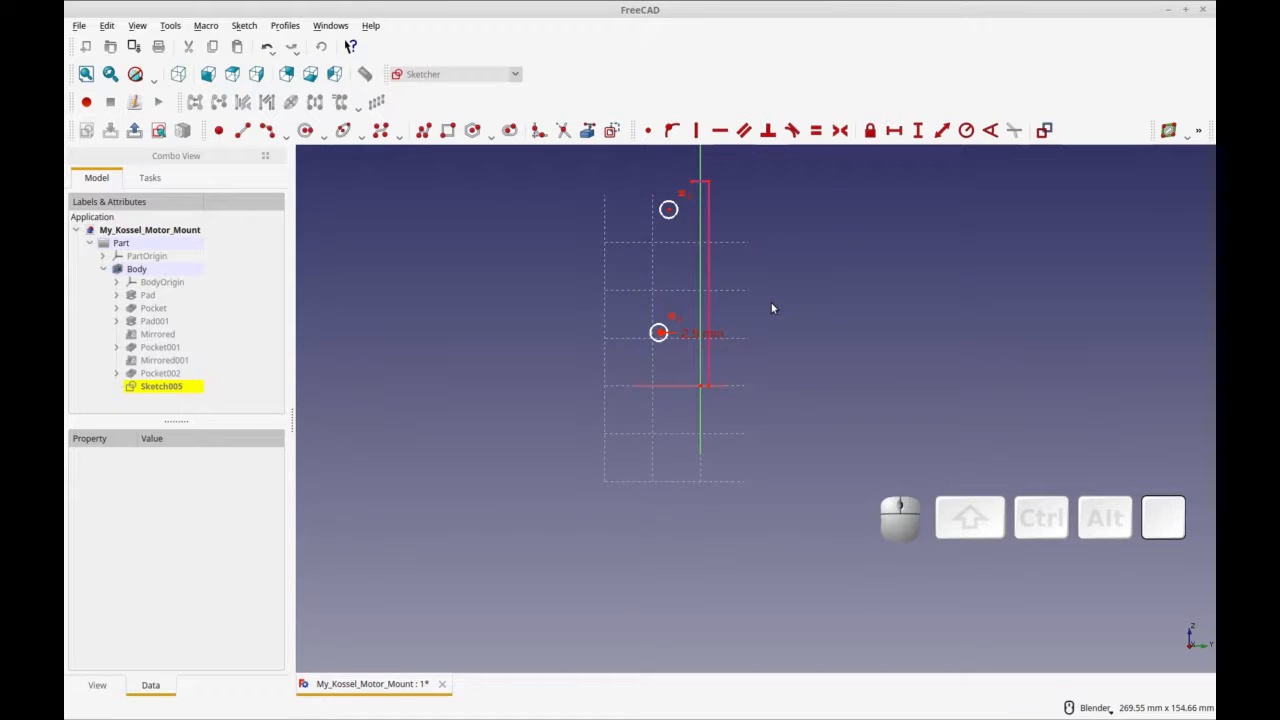
{"action": "right_click", "coordinate": [771, 308]}
Step: Constrain the centres of the upper and lower circles onto the sketch's vertical axis
{"action": "left_click", "coordinate": [668, 210]}
{"action": "left_click", "coordinate": [668, 210]}
{"action": "left_click", "coordinate": [700, 213]}
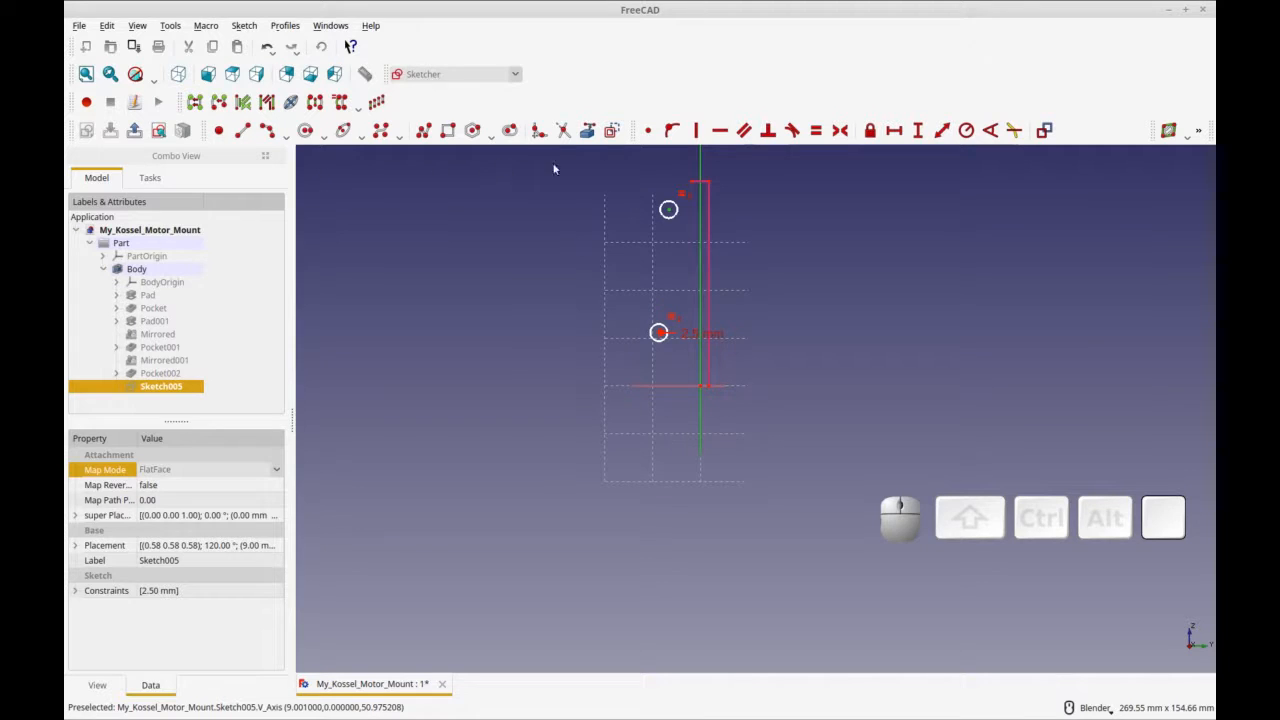
{"action": "left_click", "coordinate": [675, 132]}
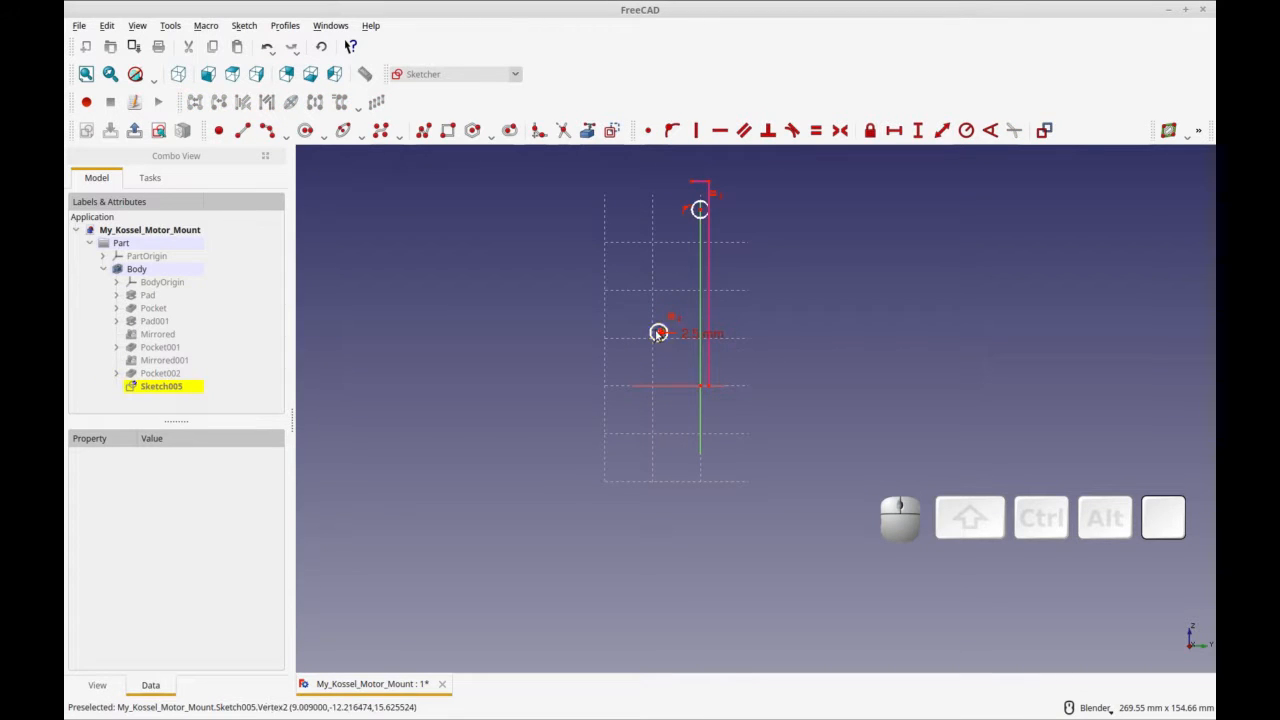
{"action": "left_click", "coordinate": [702, 349]}
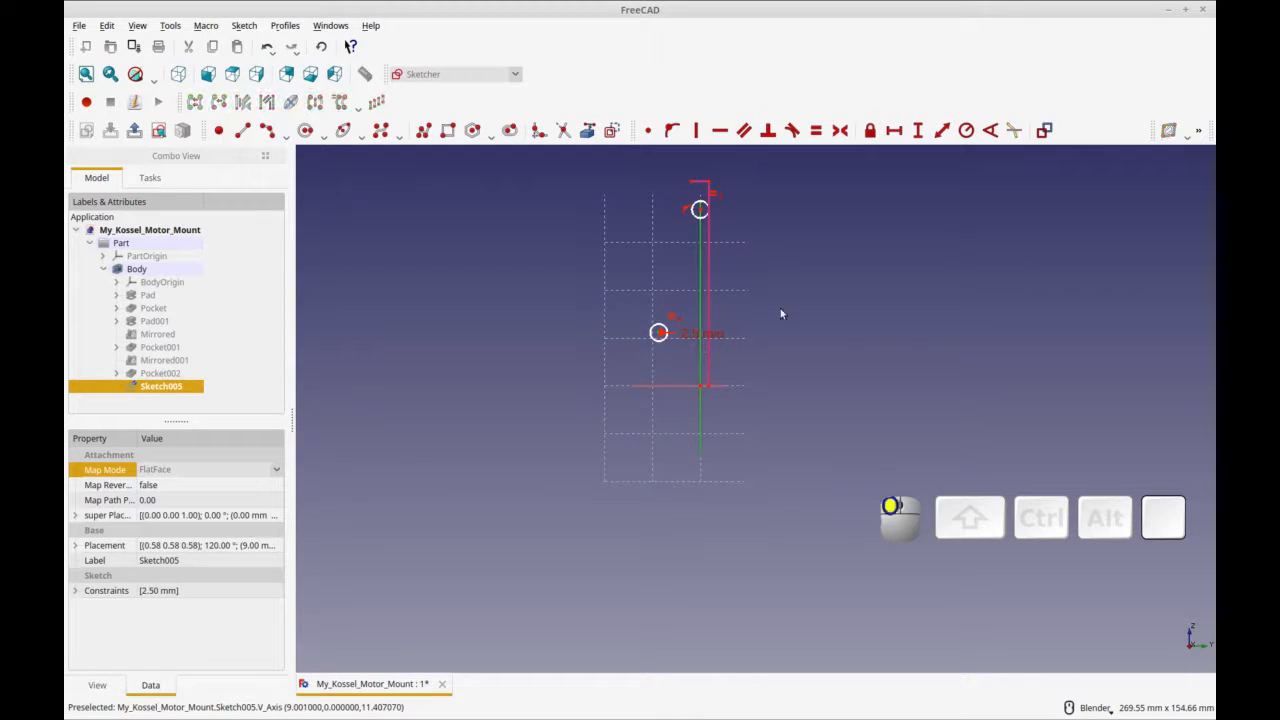
{"action": "left_click", "coordinate": [674, 131]}
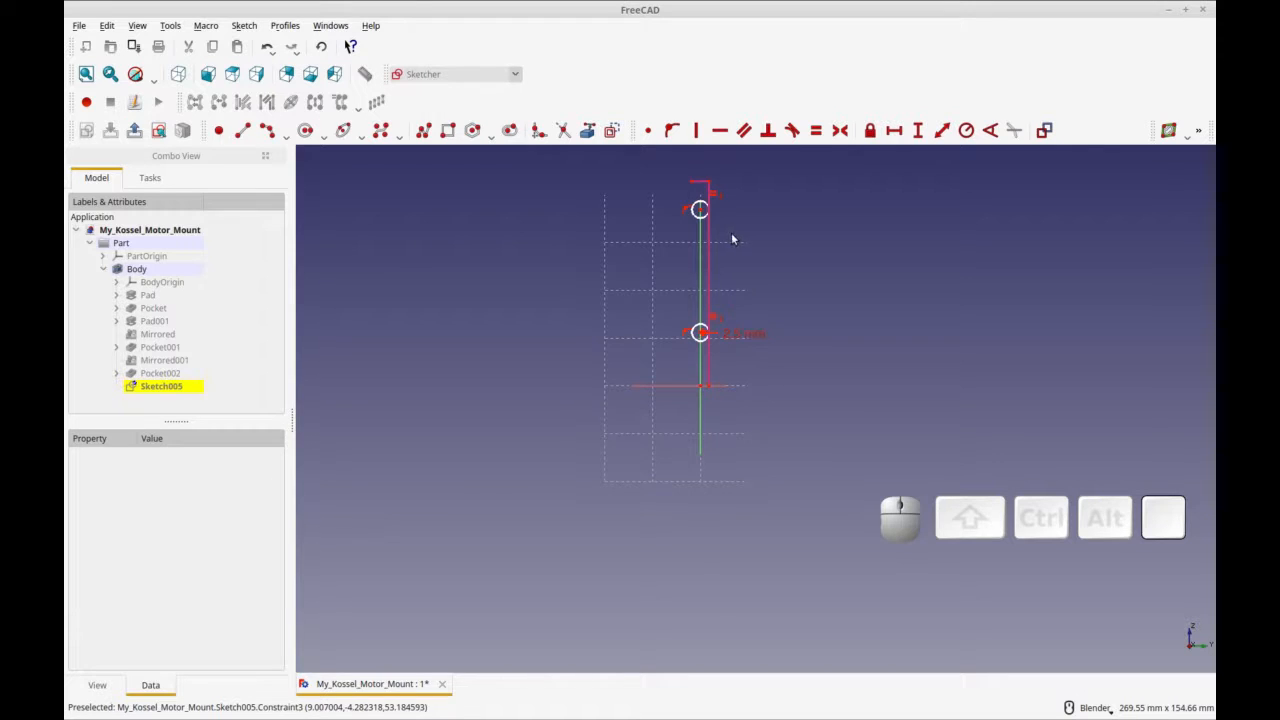
Step: Set the vertical distance between the lower circle's centre and the lower end of the linked vertical edge to 20 mm
{"action": "left_click", "coordinate": [700, 333]}
{"action": "left_click", "coordinate": [709, 388]}
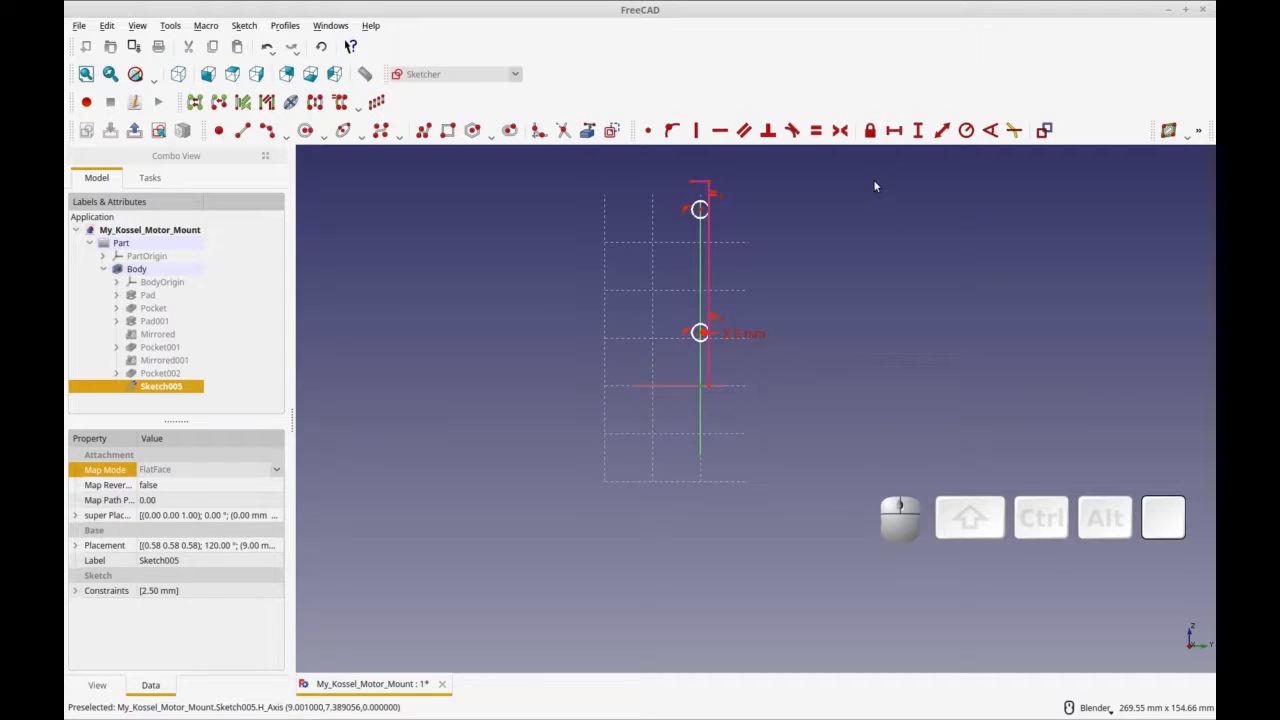
{"action": "left_click", "coordinate": [918, 130]}
{"action": "type", "text": "20"}
{"action": "key", "text": "Return"}
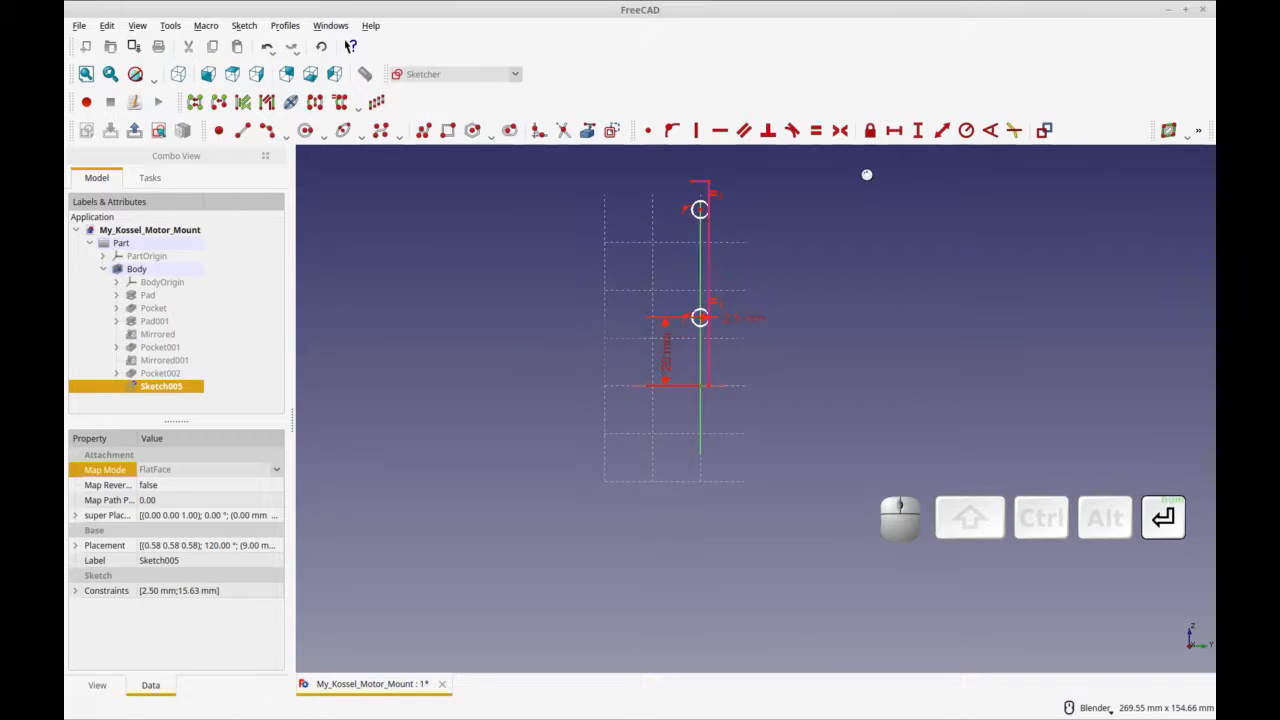
Step: Constrain the vertical distance between the two circle centres to 30 mm
{"action": "left_click", "coordinate": [700, 318]}
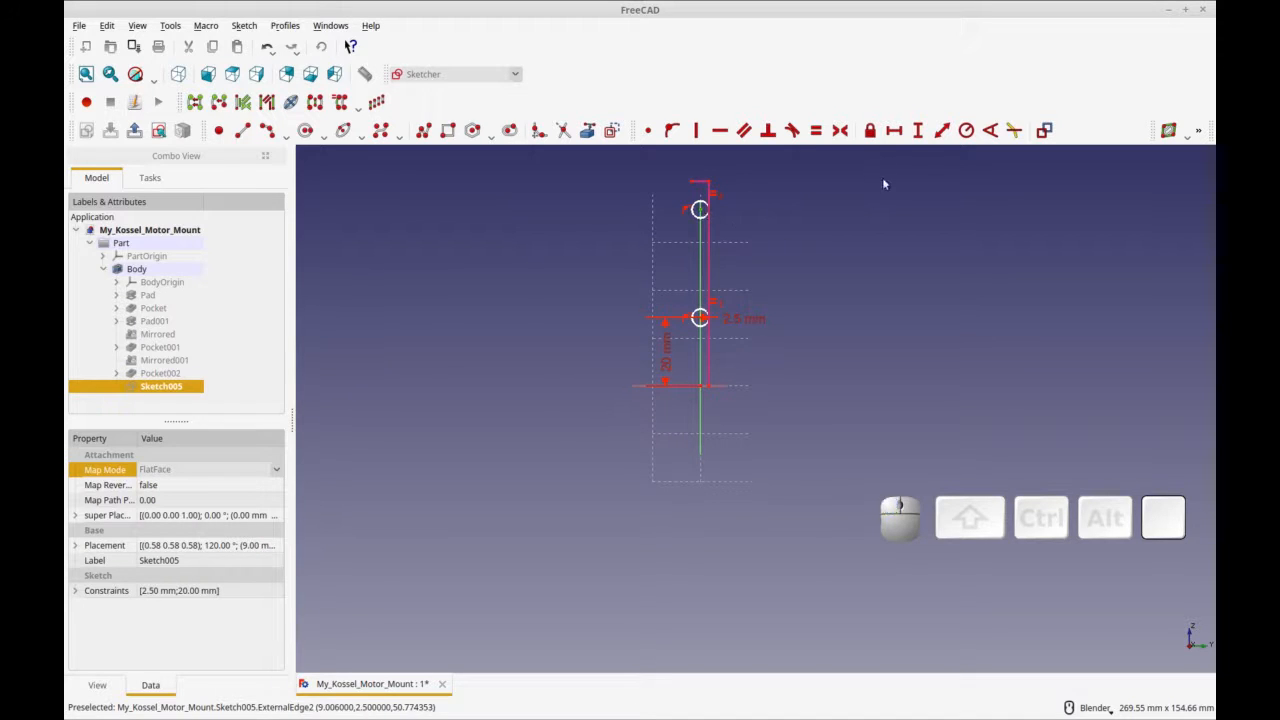
{"action": "left_click", "coordinate": [918, 130]}
{"action": "type", "text": "30"}
{"action": "left_click", "coordinate": [732, 307]}
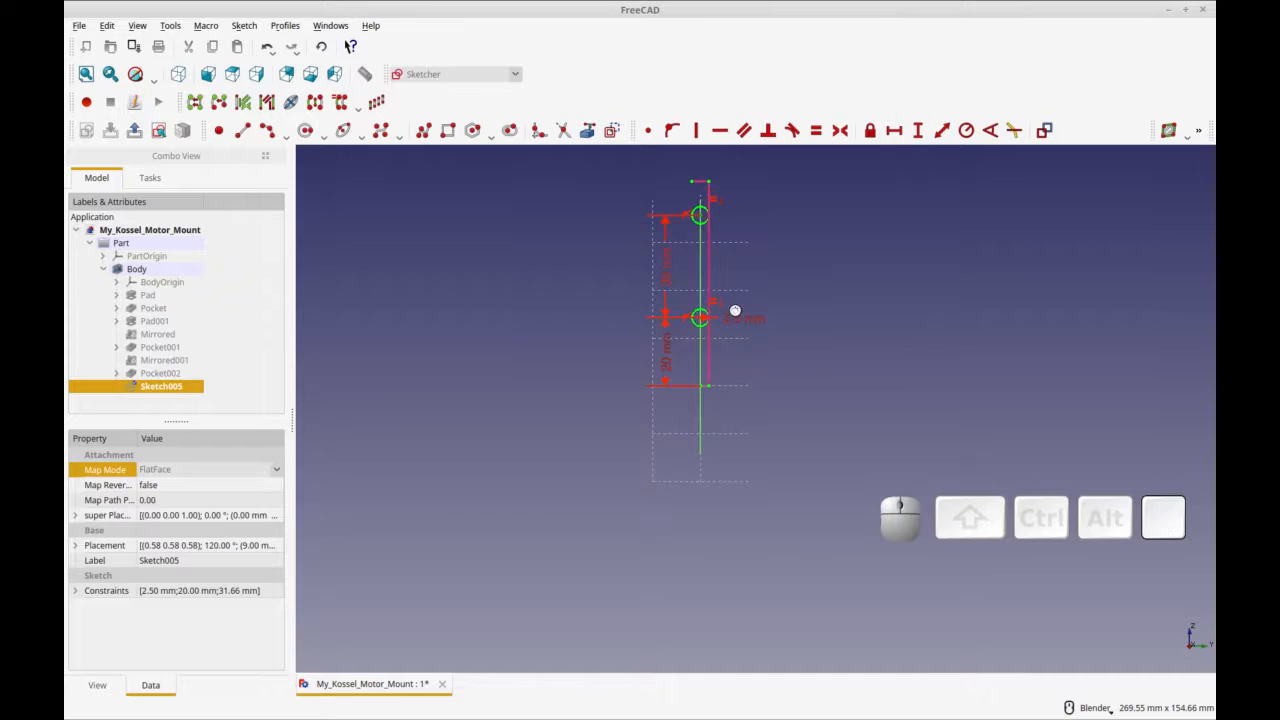
{"action": "right_click", "coordinate": [781, 372]}
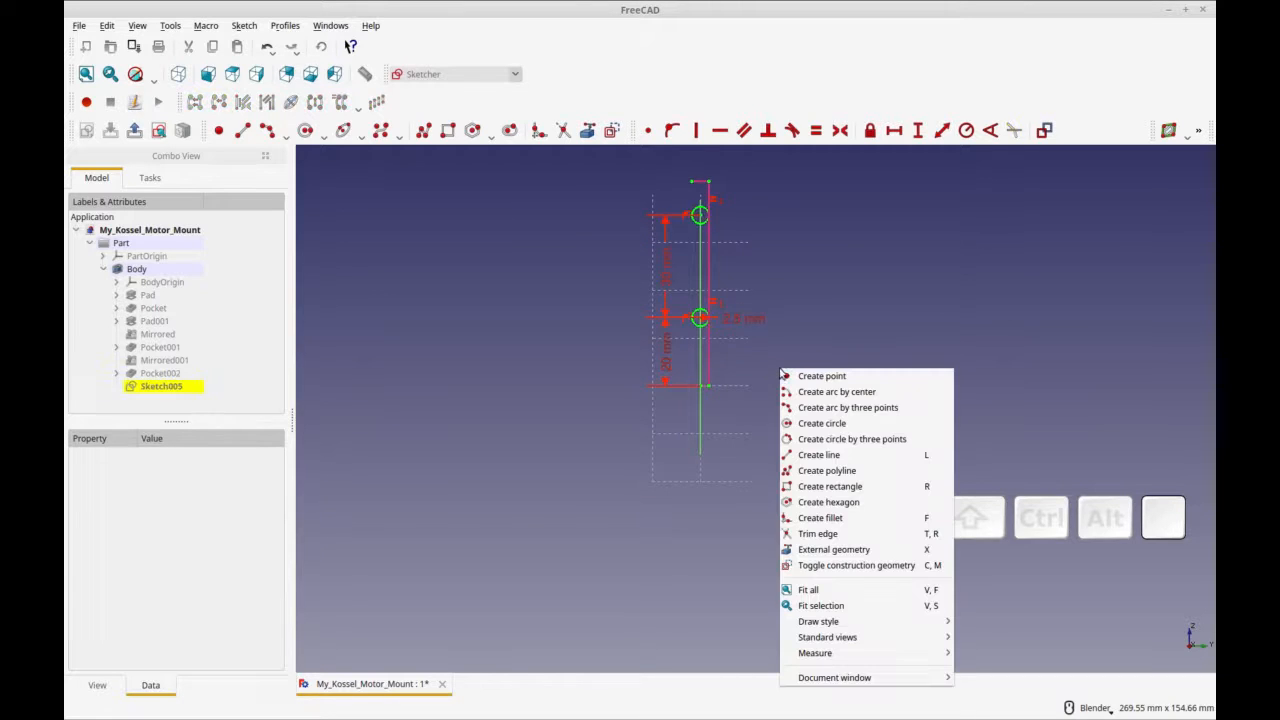
{"action": "left_click", "coordinate": [561, 376]}
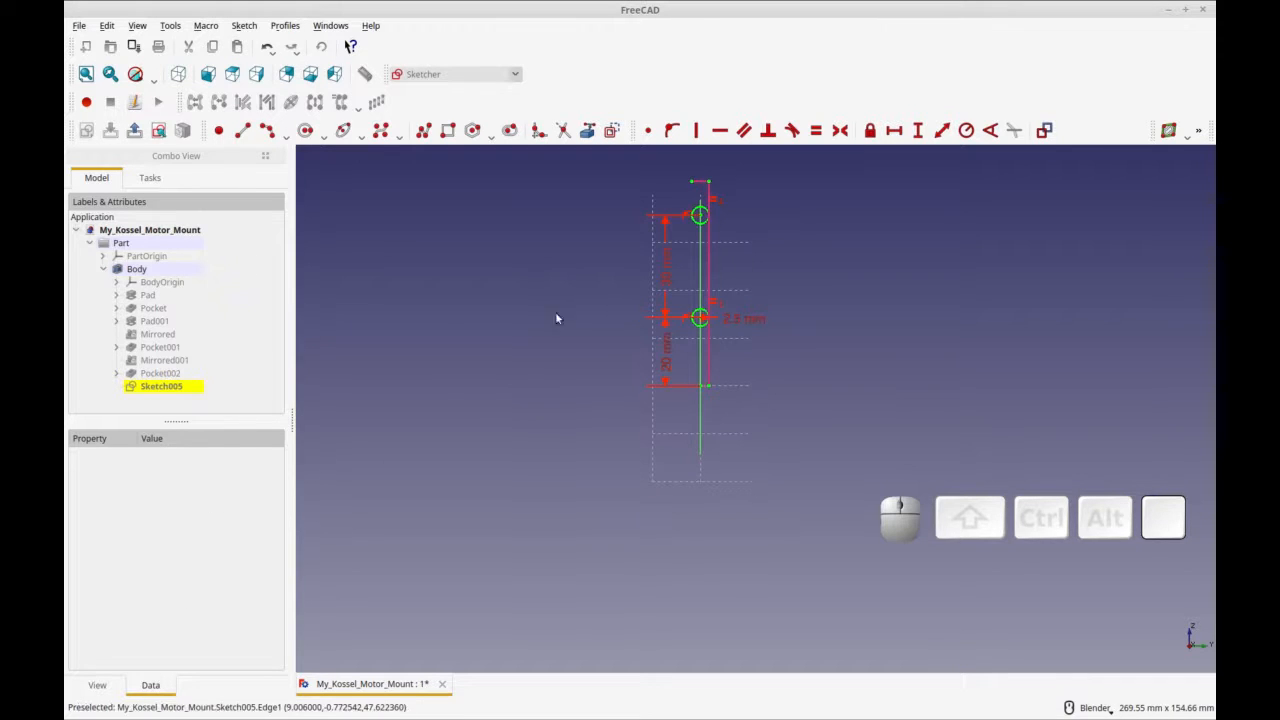
Step: Close the two-circle sketch and pocket it with type Through all, cutting both holes through the curved outer wall
{"action": "left_click", "coordinate": [165, 180]}
{"action": "left_click", "coordinate": [178, 210]}
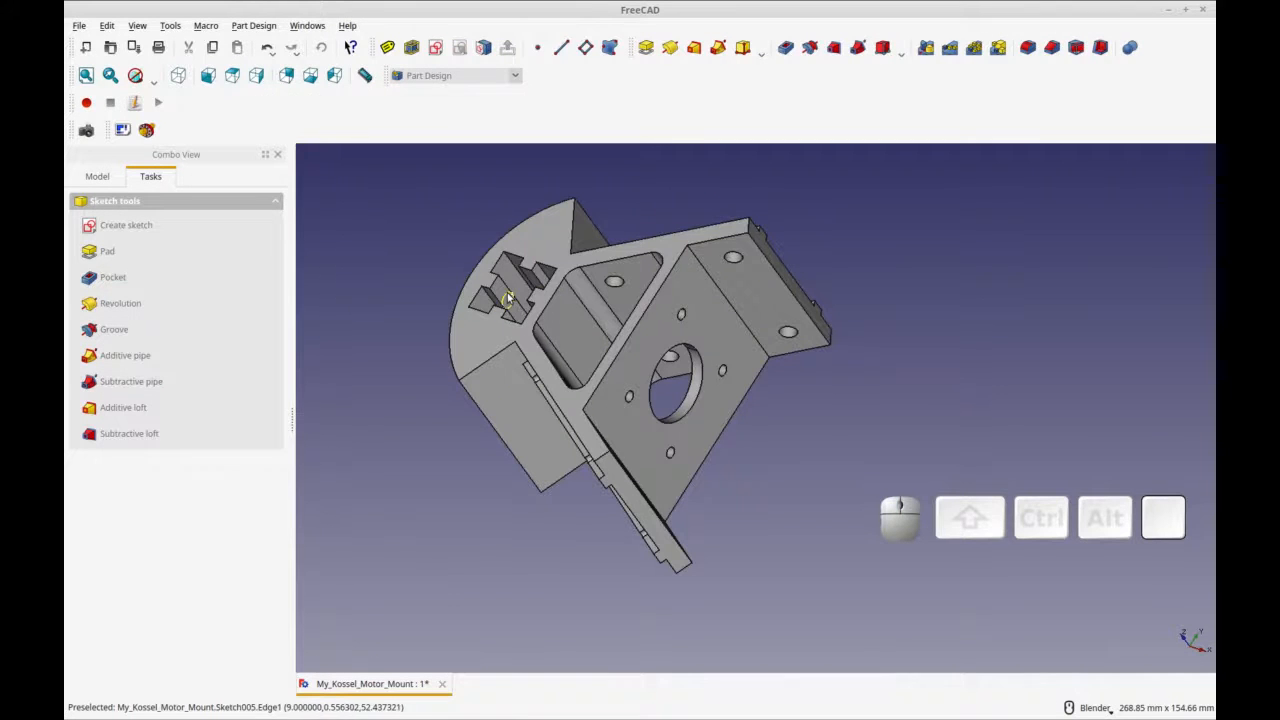
{"action": "left_click", "coordinate": [137, 283]}
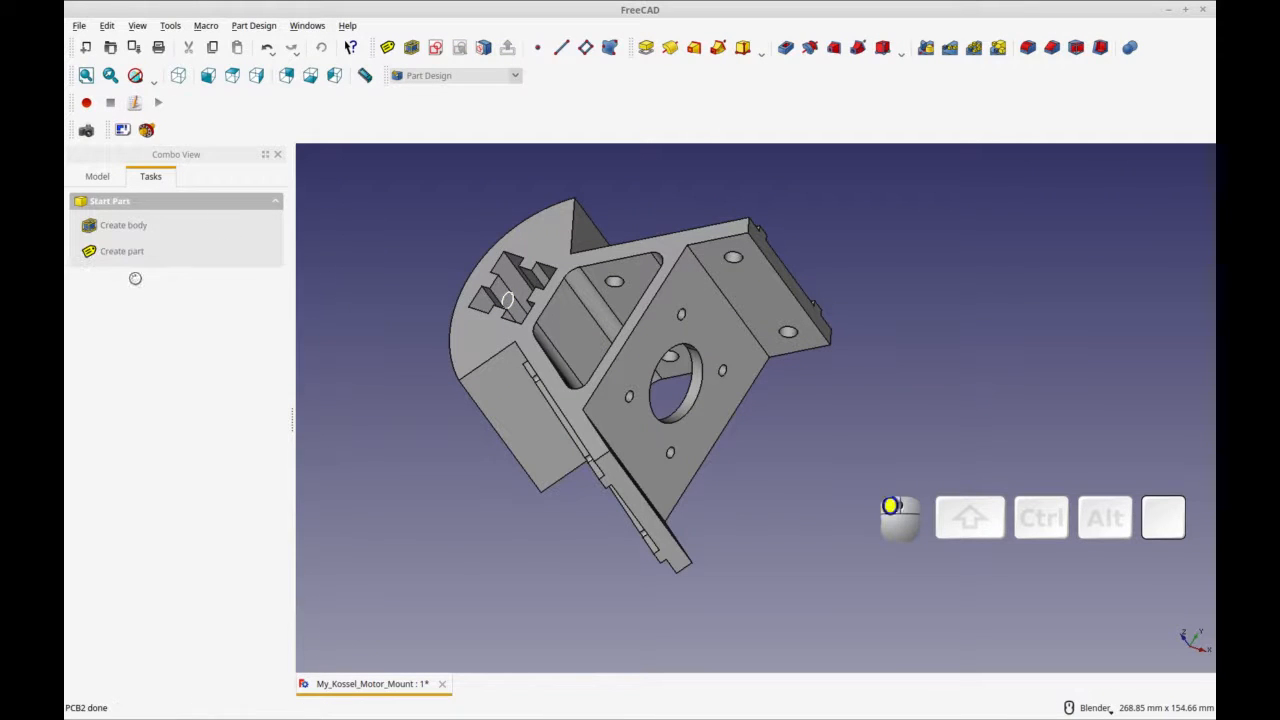
{"action": "middle_click_drag", "start_coordinate": [350, 354], "coordinate": [575, 400]}
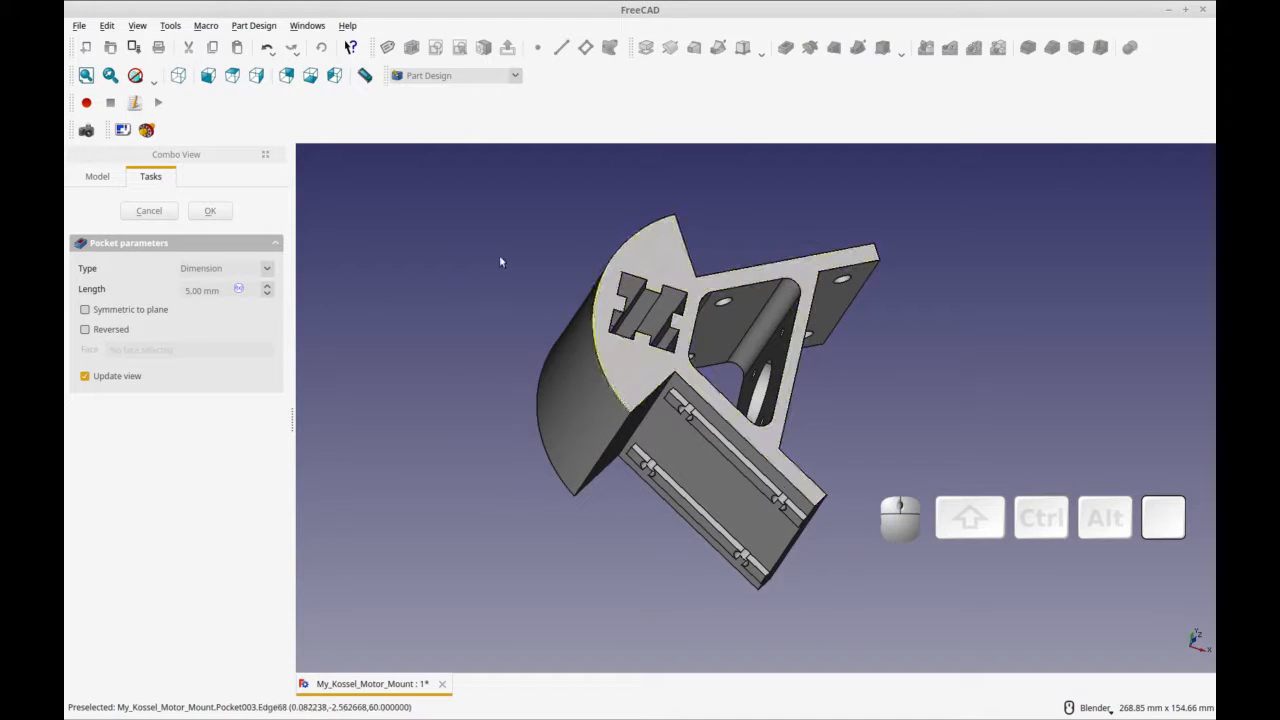
{"action": "left_click", "coordinate": [268, 272]}
{"action": "left_click", "coordinate": [260, 290]}
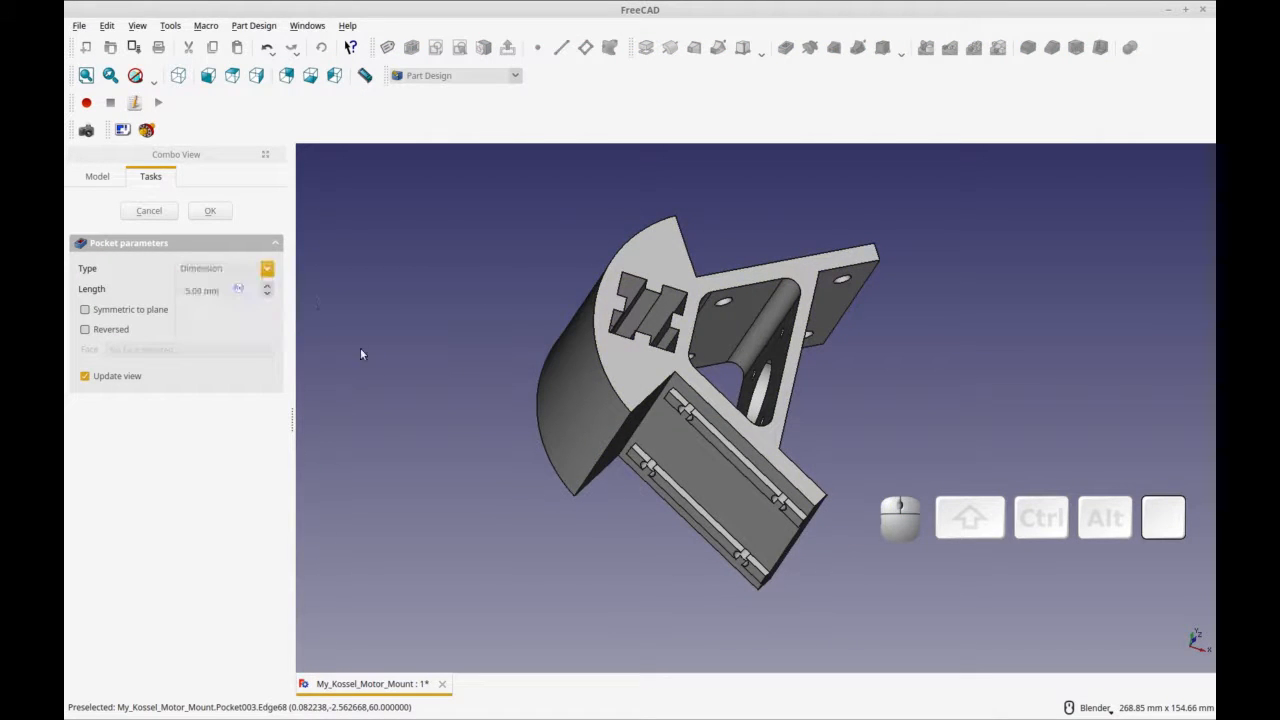
{"action": "middle_click_drag", "start_coordinate": [410, 409], "coordinate": [664, 434]}
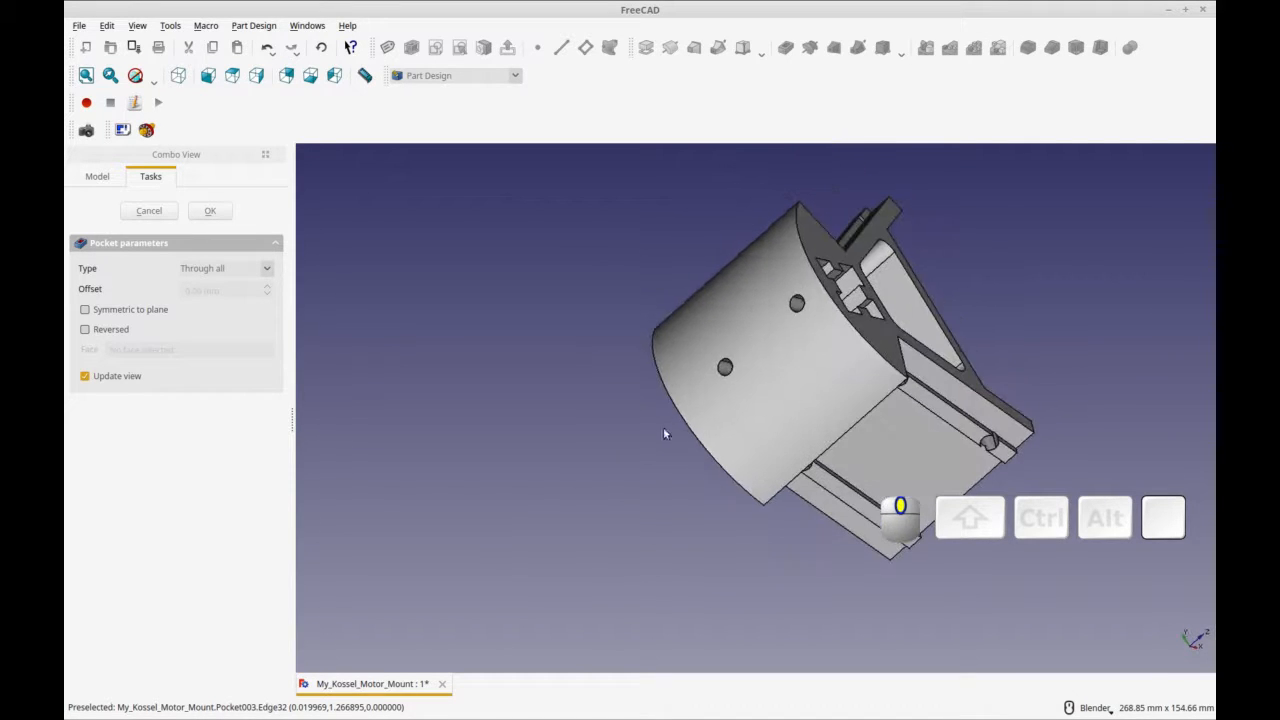
{"action": "left_click", "coordinate": [221, 213]}
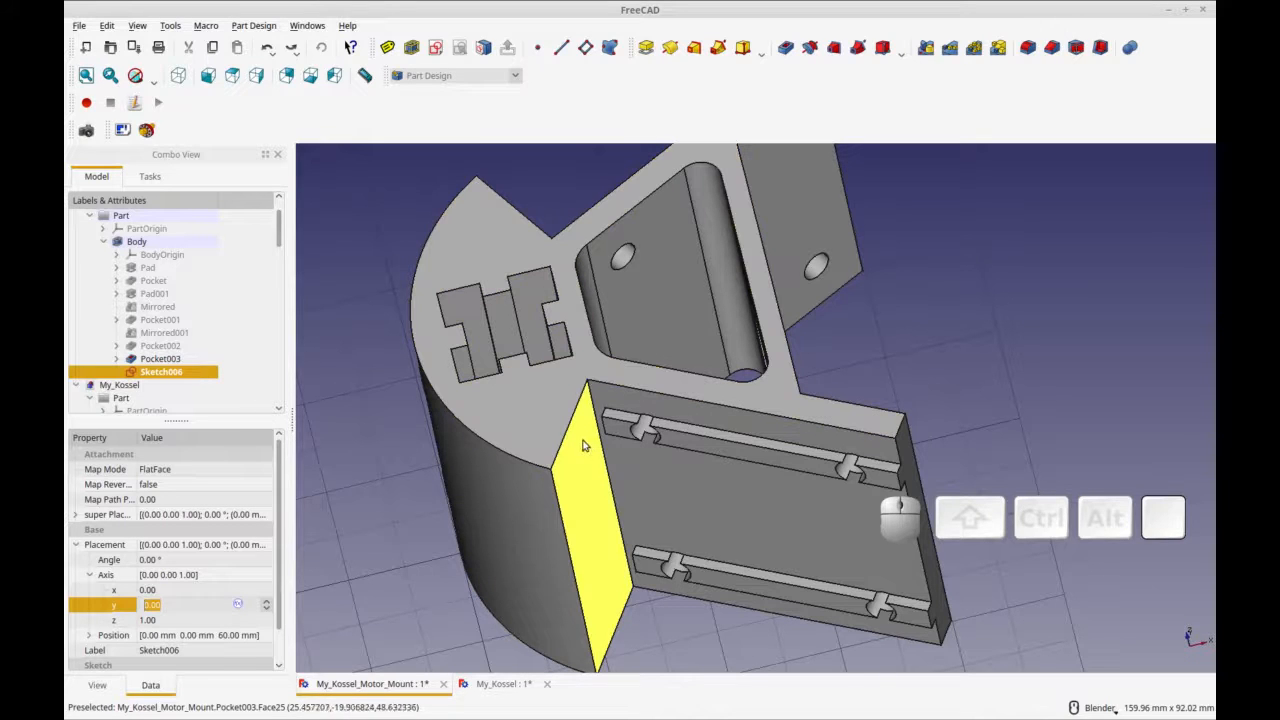
Step: Create a sketch on the mount's top face and draw an octagon across the upper slanted edge of the rounded section
{"action": "left_click", "coordinate": [536, 400]}
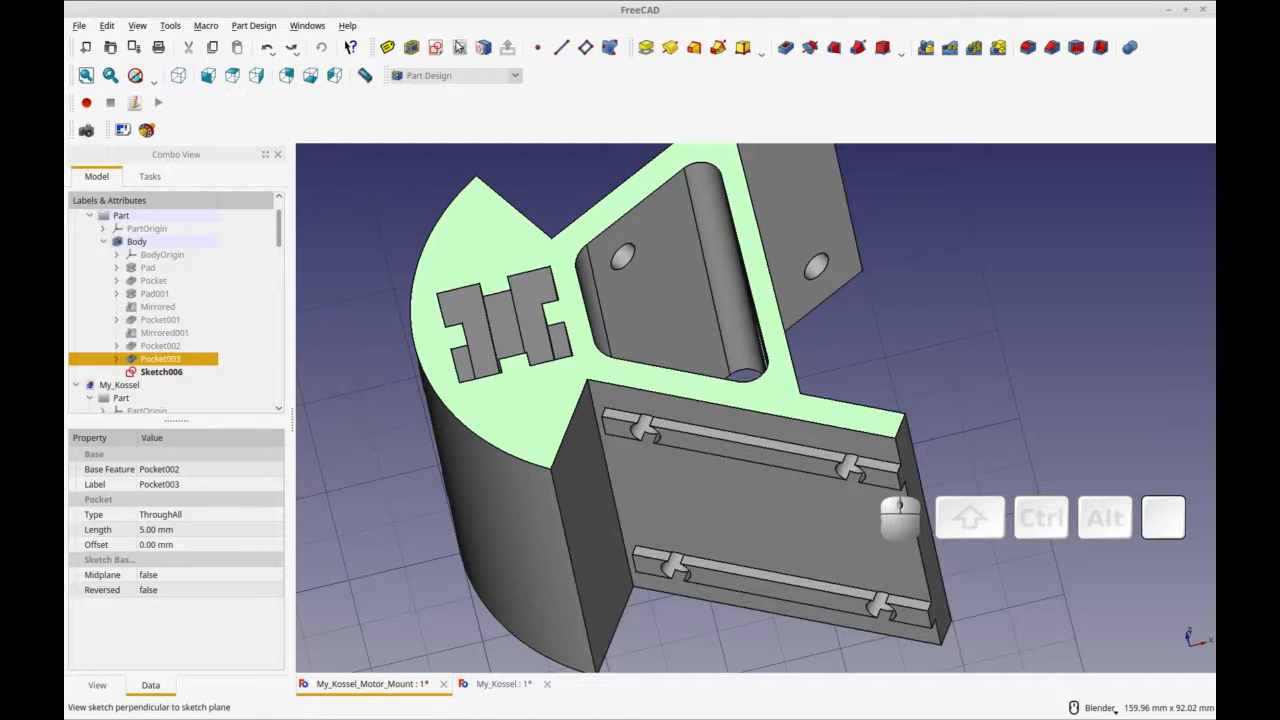
{"action": "left_click", "coordinate": [440, 50]}
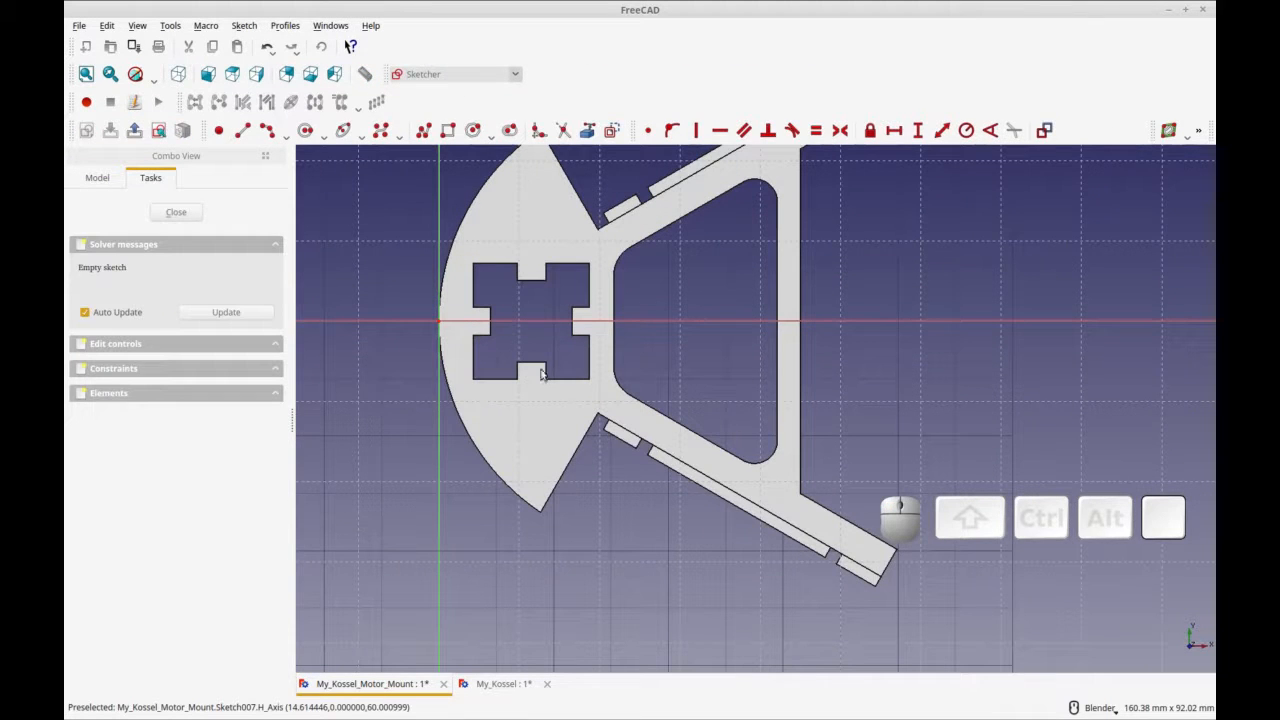
{"action": "middle_click_drag", "start_coordinate": [632, 334], "coordinate": [624, 436], "text": "shift"}
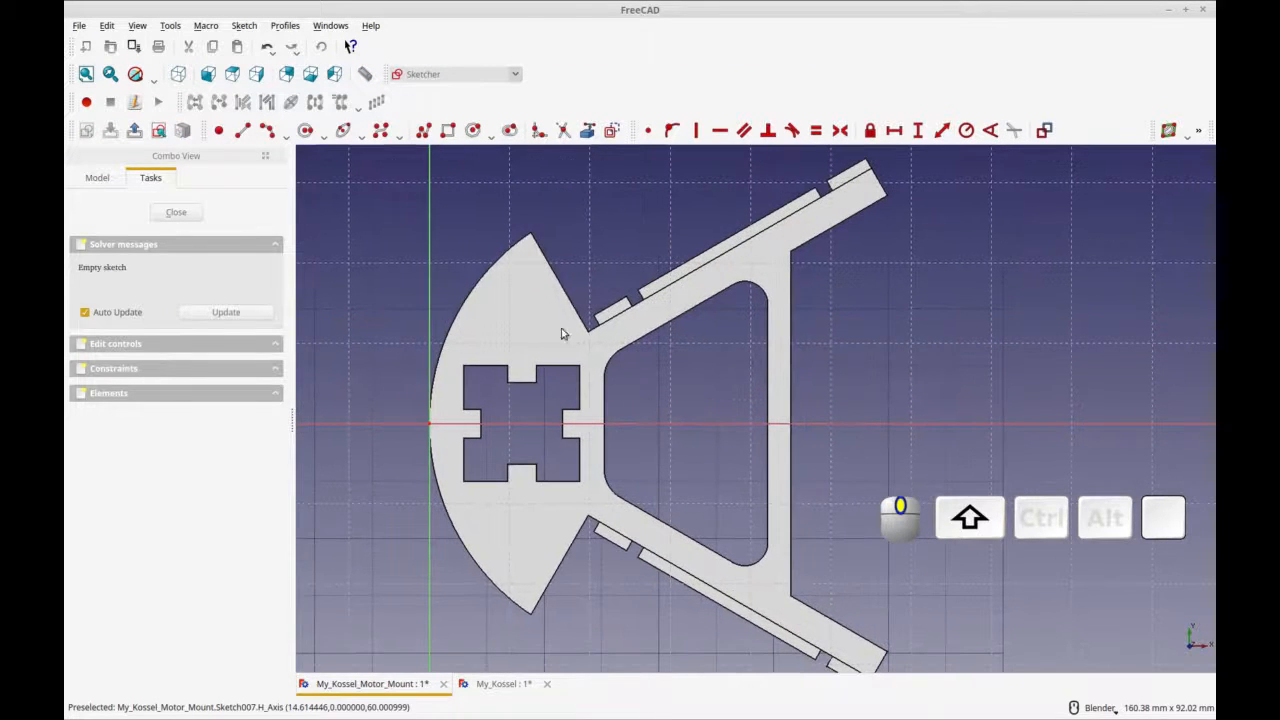
{"action": "left_click", "coordinate": [474, 130]}
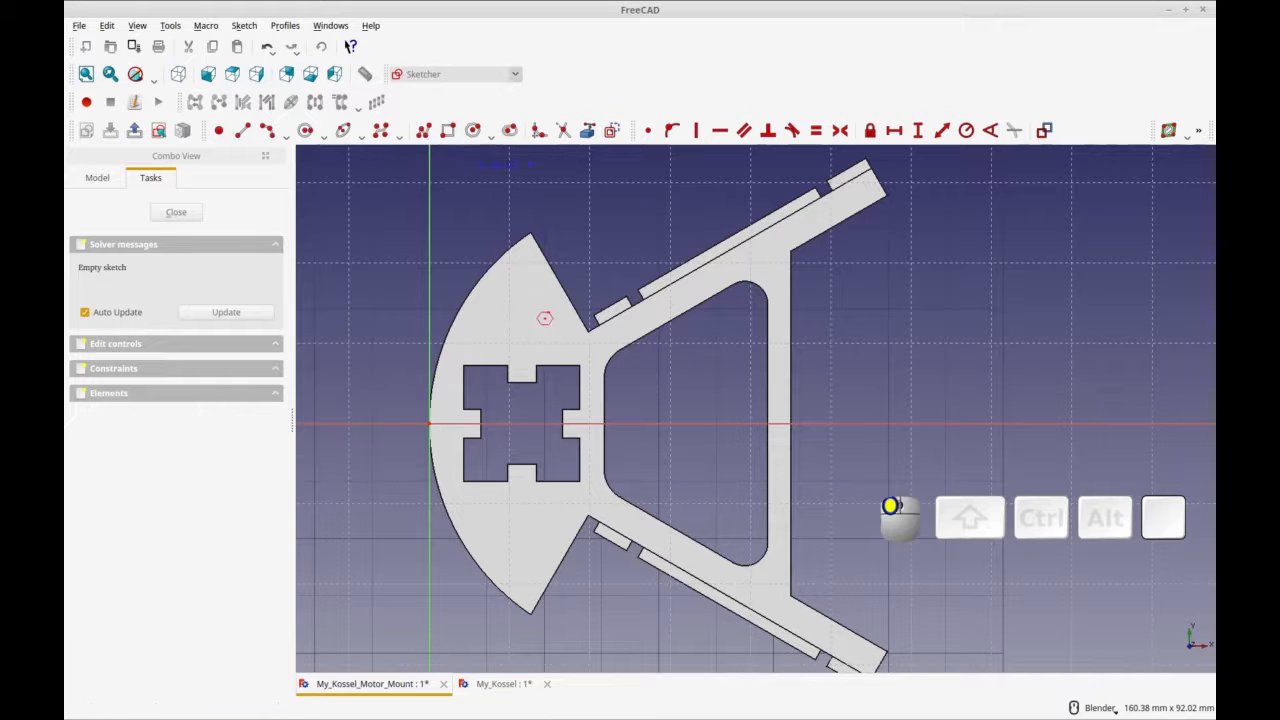
{"action": "left_click", "coordinate": [560, 280]}
{"action": "left_click", "coordinate": [572, 308]}
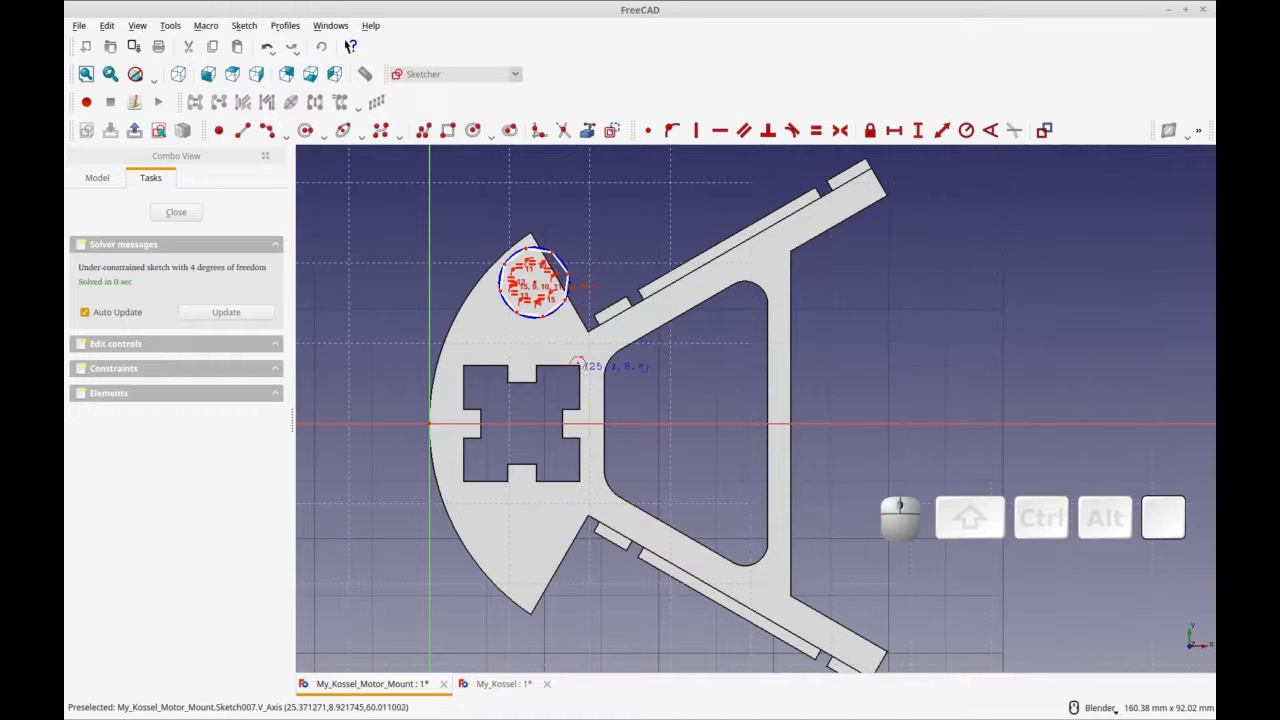
Step: Reshape the octagon by moving its vertices and sides so that it is larger and straddles the slanted edge
{"action": "left_click", "coordinate": [567, 298]}
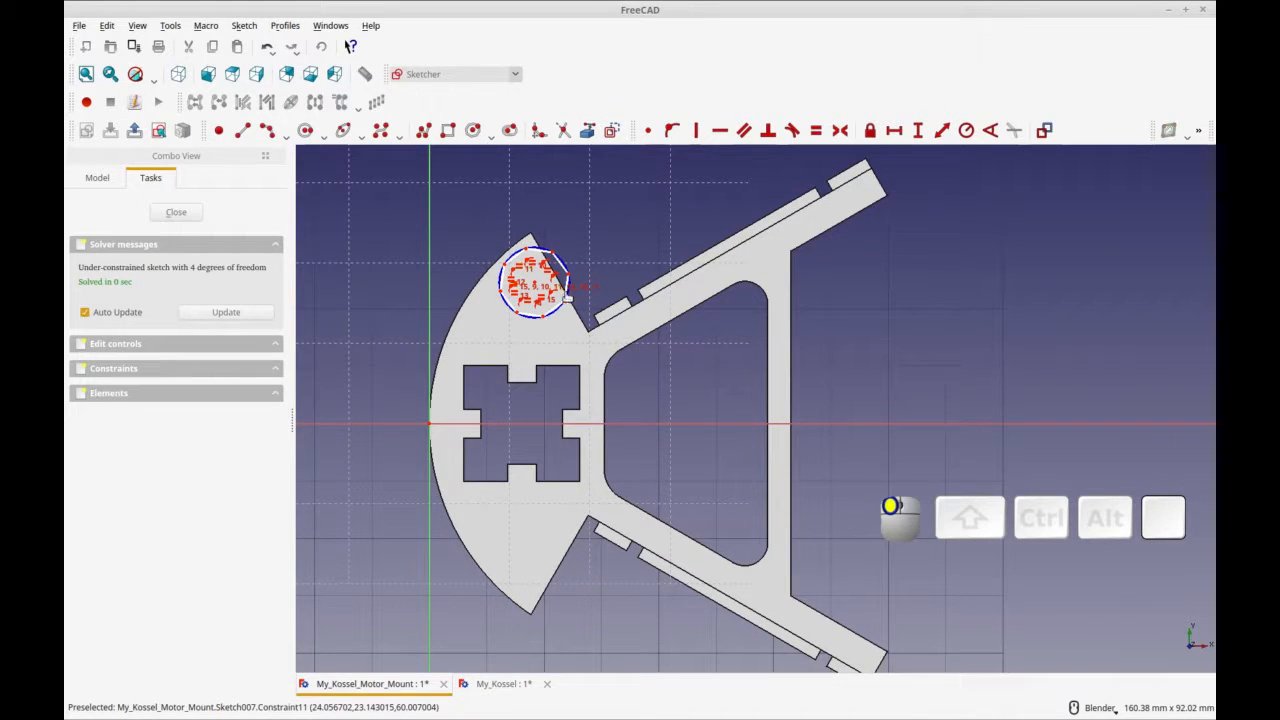
{"action": "left_click_drag", "start_coordinate": [565, 300], "coordinate": [545, 328]}
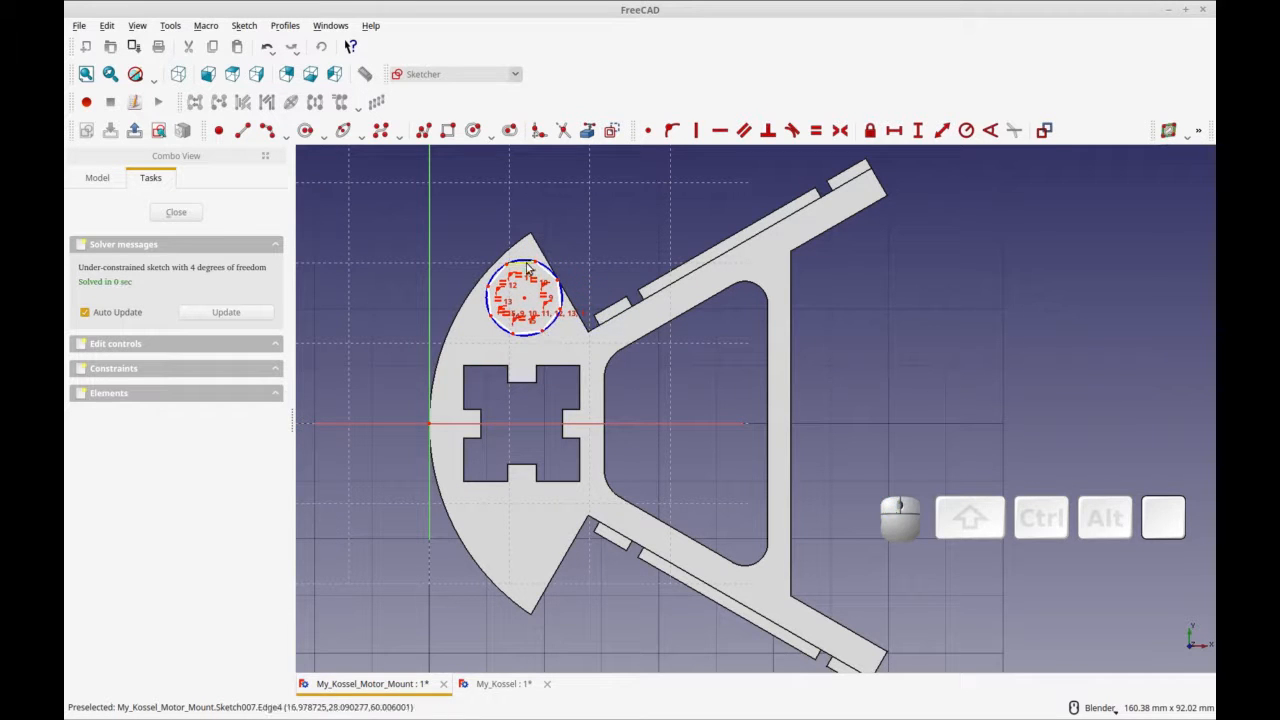
{"action": "scroll", "coordinate": [530, 296], "scroll_direction": "up", "scroll_amount": 2}
{"action": "scroll", "coordinate": [530, 296], "scroll_direction": "up", "scroll_amount": 2}
{"action": "left_click", "coordinate": [585, 253]}
{"action": "left_click_drag", "start_coordinate": [585, 253], "coordinate": [659, 218]}
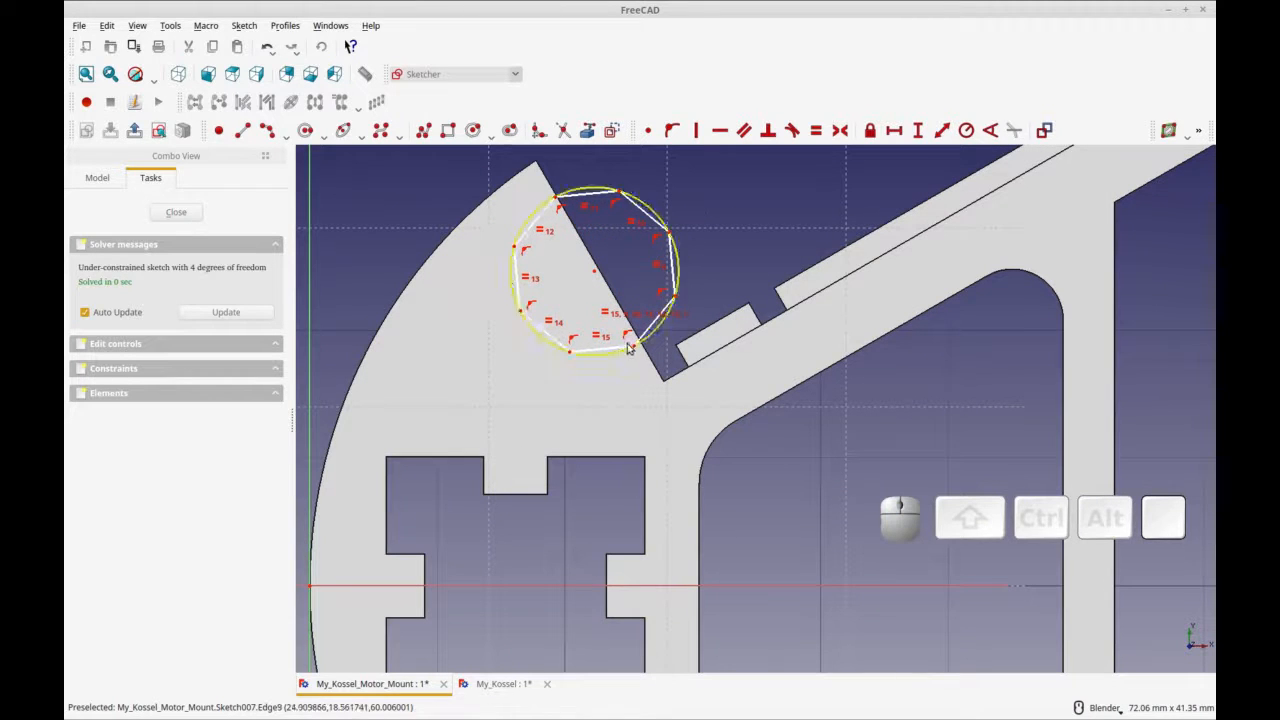
{"action": "left_click_drag", "start_coordinate": [634, 350], "coordinate": [598, 364]}
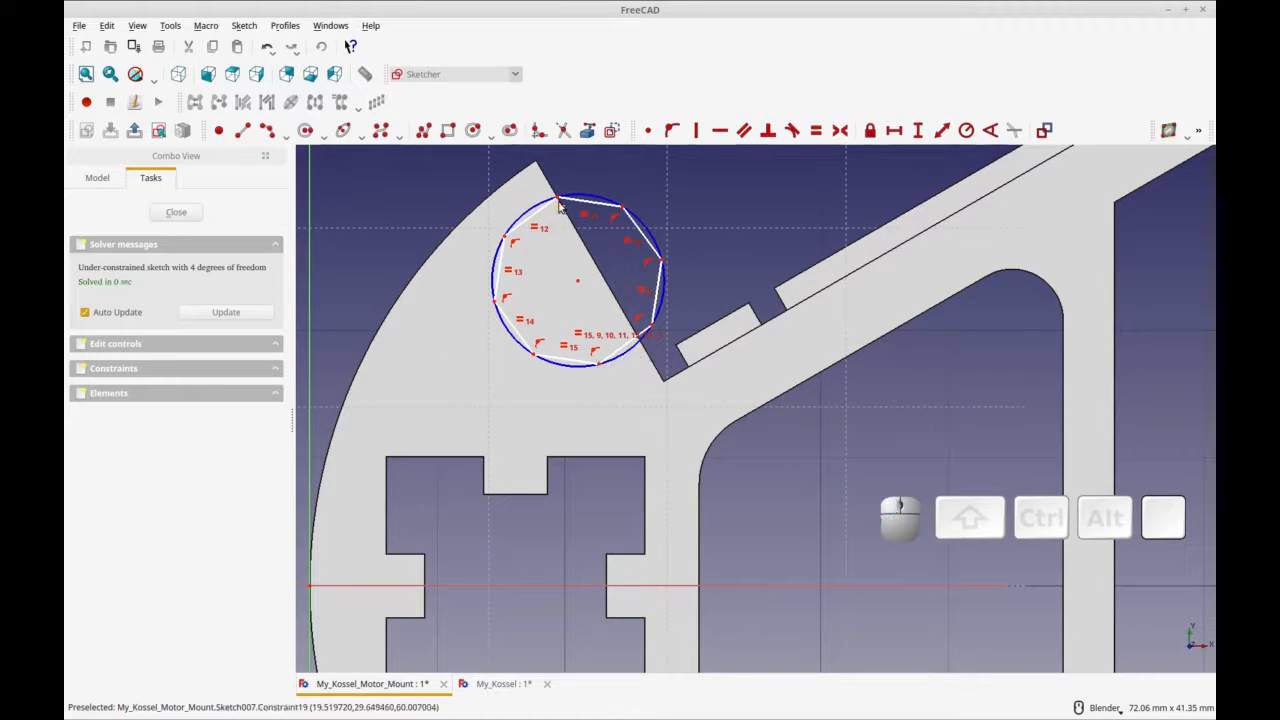
{"action": "mouse_move", "coordinate": [558, 204]}
{"action": "left_mouse_down"}
{"action": "mouse_move", "coordinate": [585, 190]}
{"action": "mouse_move", "coordinate": [575, 193]}
{"action": "left_mouse_up"}
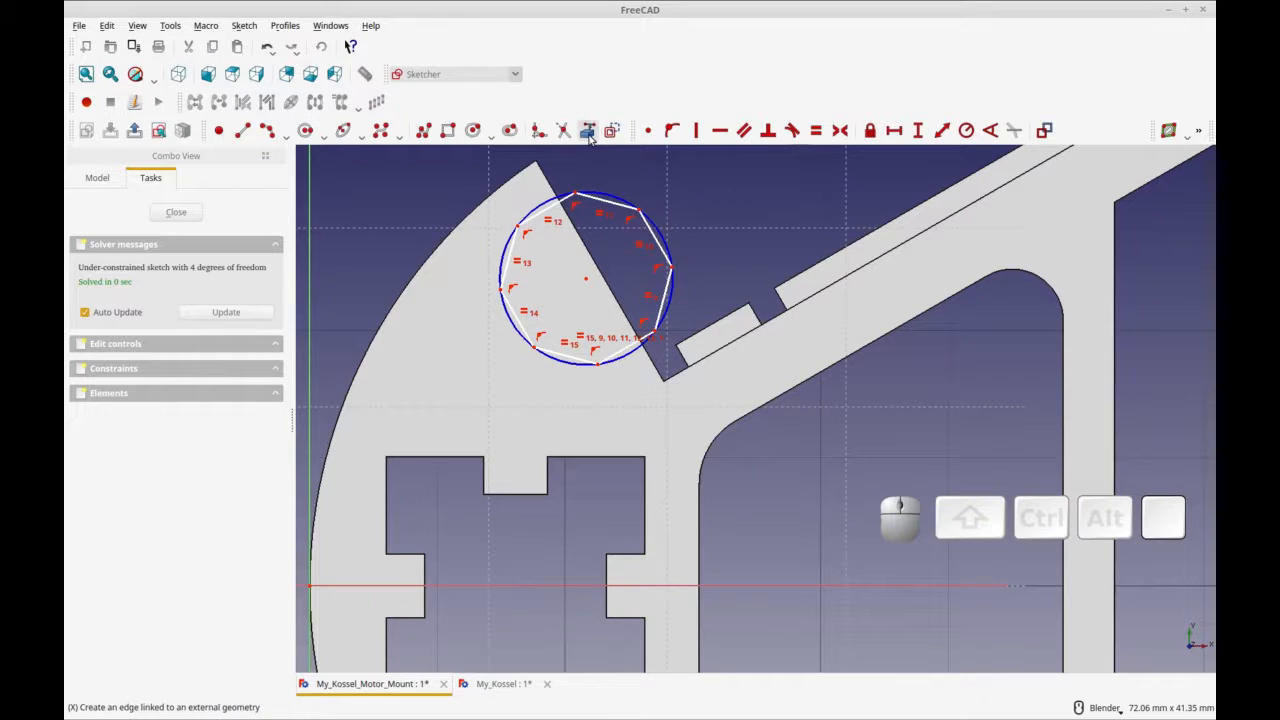
Step: Link the slanted edge and the adjoining upper arm edge as external geometry, and constrain the octagon vertex nearest their corner 4 mm from the arm edge
{"action": "left_click", "coordinate": [541, 171]}
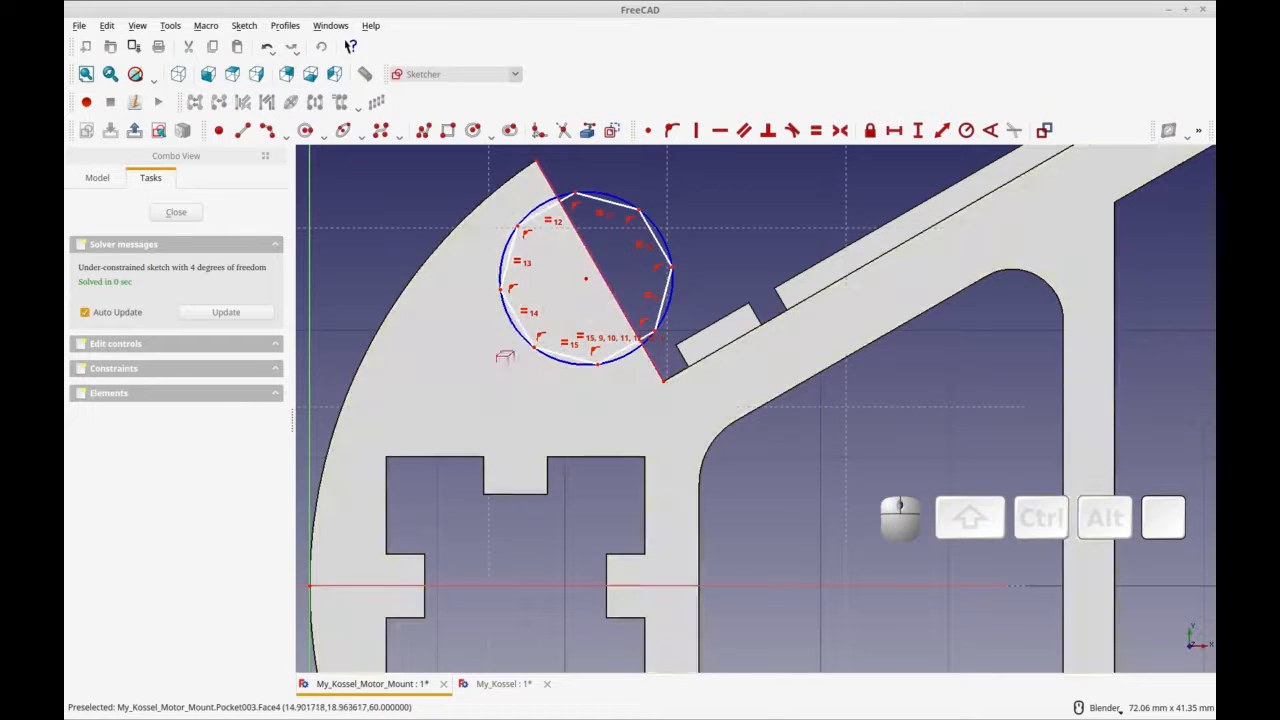
{"action": "left_click", "coordinate": [724, 346]}
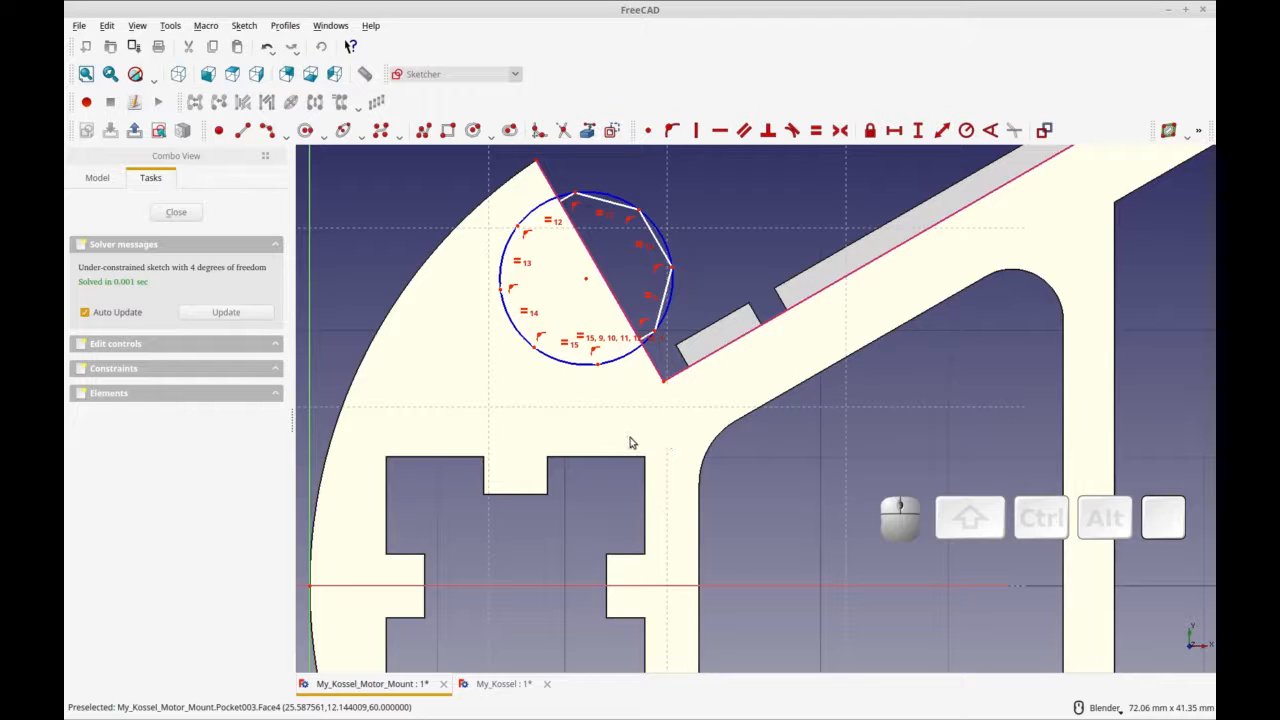
{"action": "left_click", "coordinate": [655, 333]}
{"action": "left_click", "coordinate": [665, 382]}
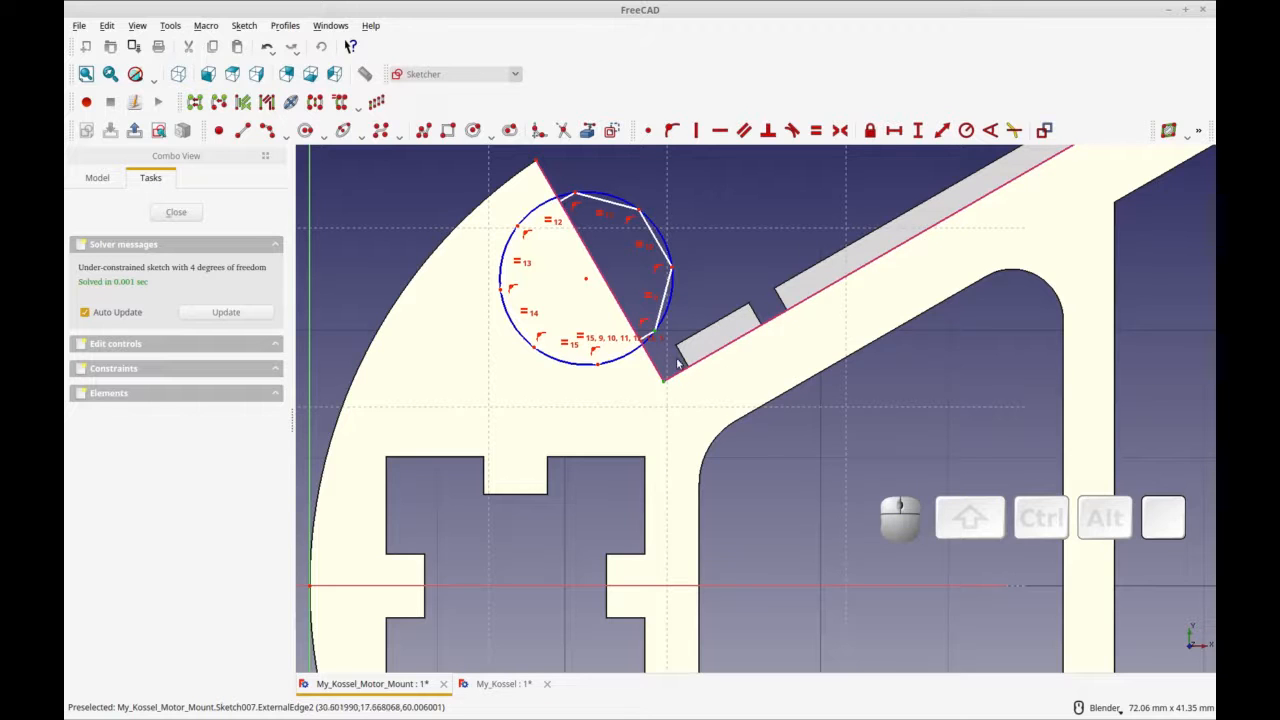
{"action": "left_click", "coordinate": [680, 374]}
{"action": "left_click", "coordinate": [941, 131]}
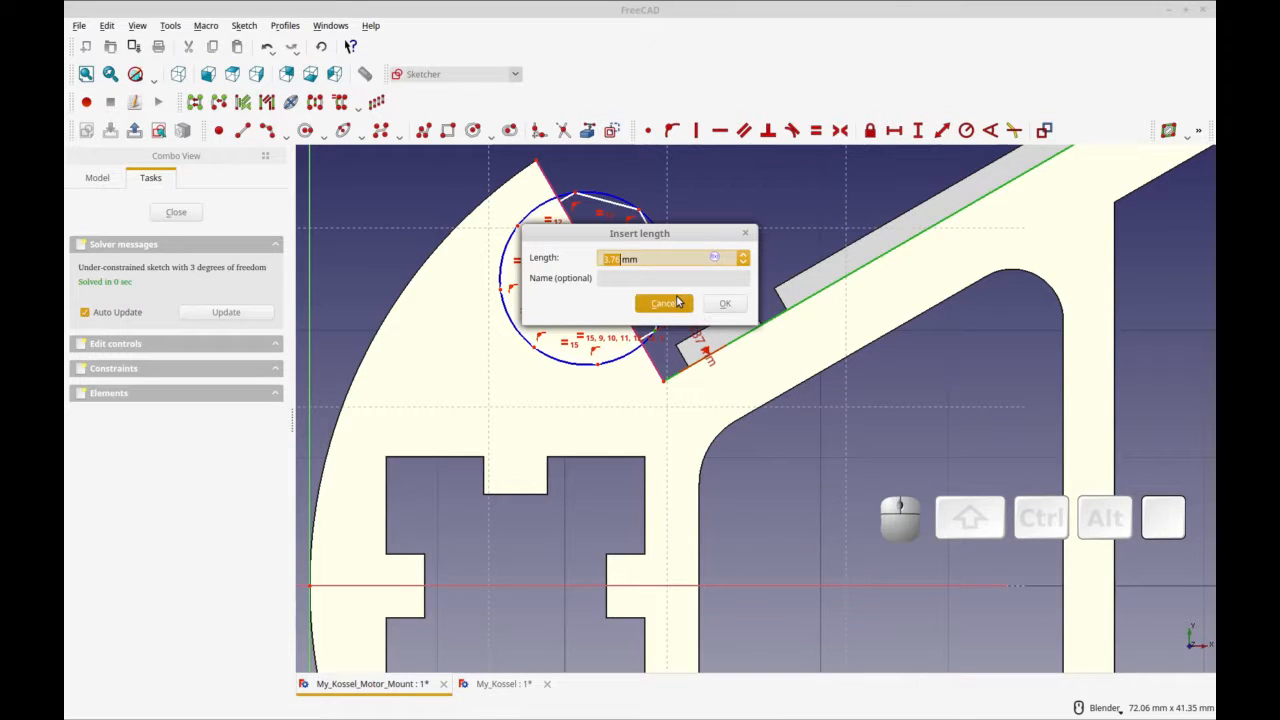
{"action": "type", "text": "4"}
{"action": "left_click", "coordinate": [725, 303]}
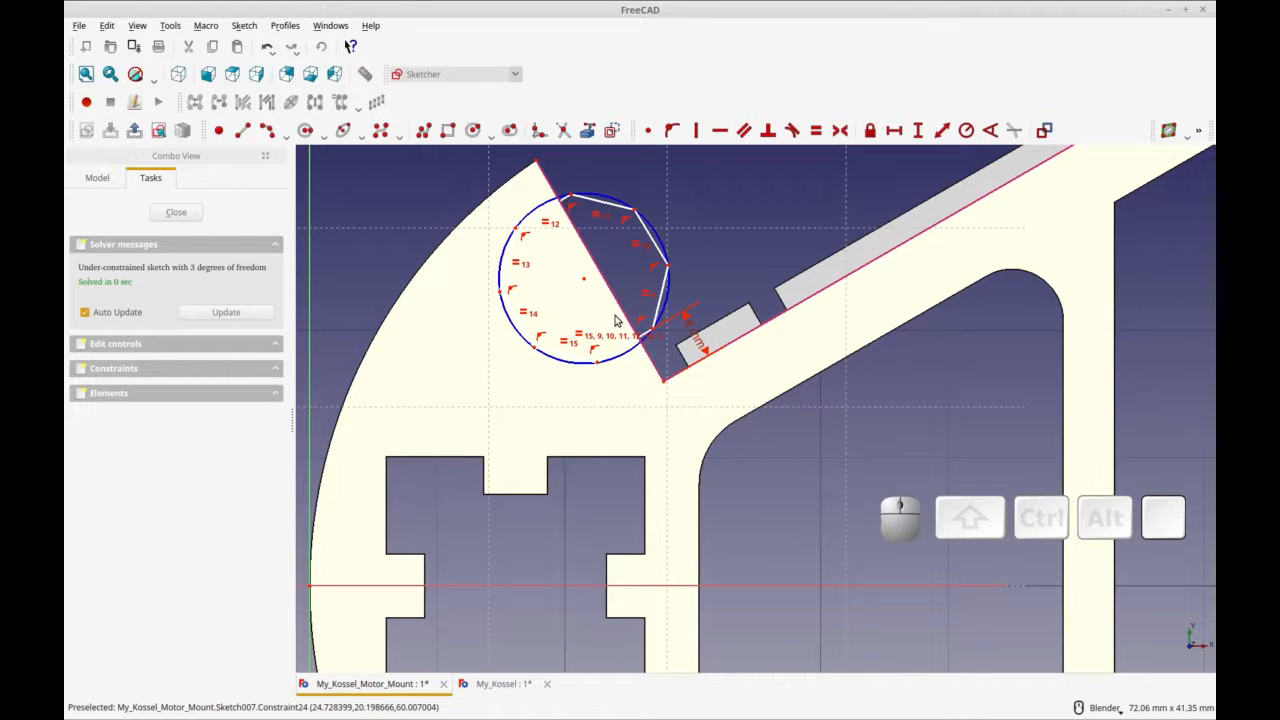
Step: Constrain the distance between the two octagon vertices three sides apart along the slanted edge to 12 mm
{"action": "left_click", "coordinate": [601, 204]}
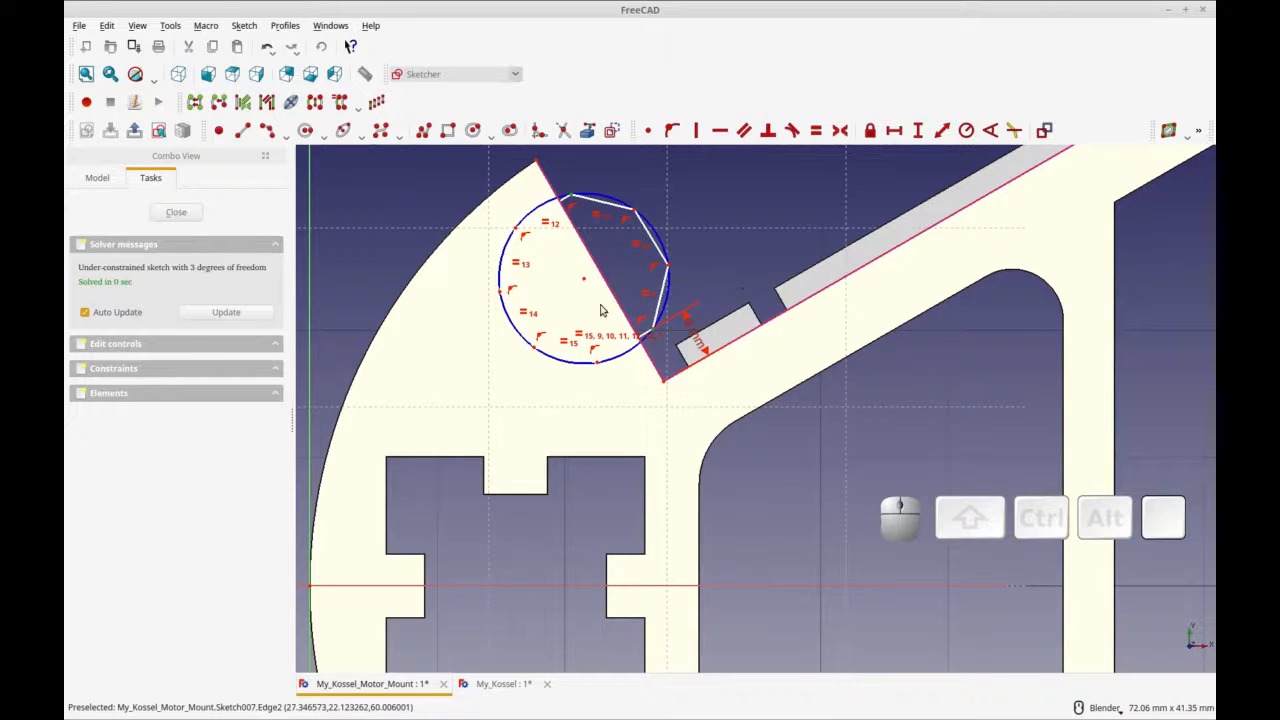
{"action": "left_click", "coordinate": [942, 131]}
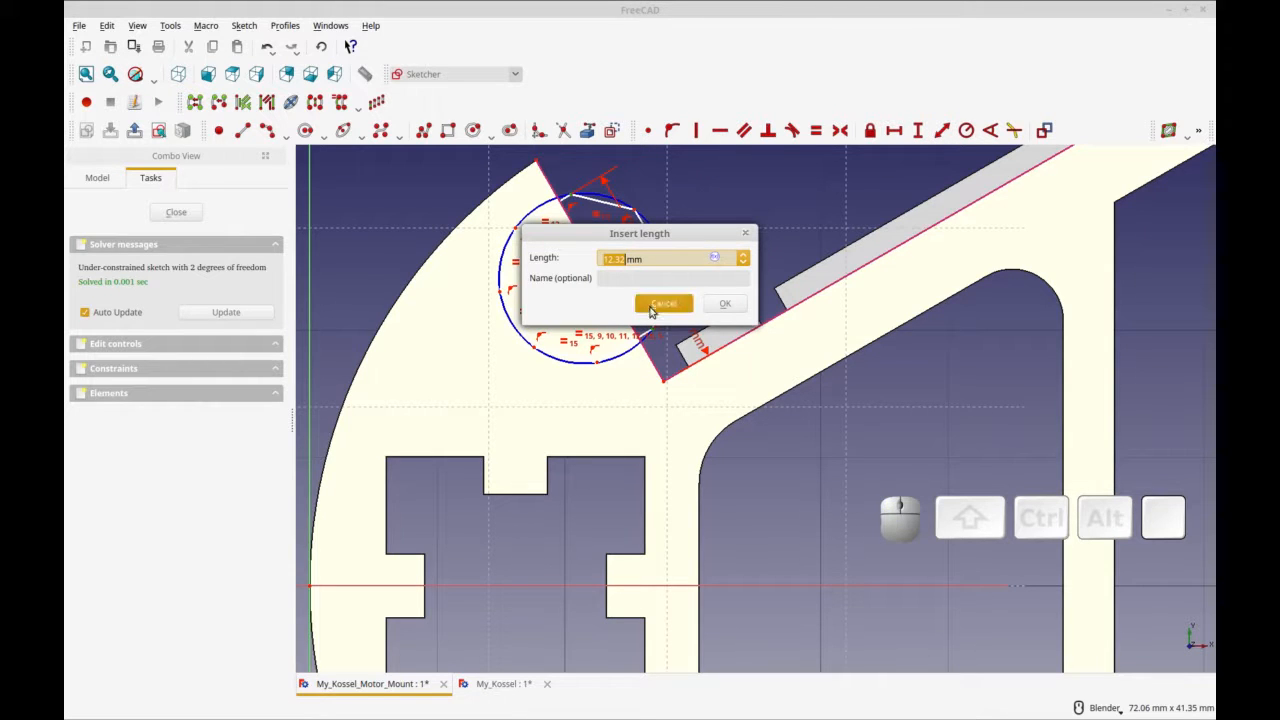
{"action": "type", "text": "4"}
{"action": "key", "text": "BackSpace"}
{"action": "type", "text": "12"}
{"action": "left_click", "coordinate": [735, 301]}
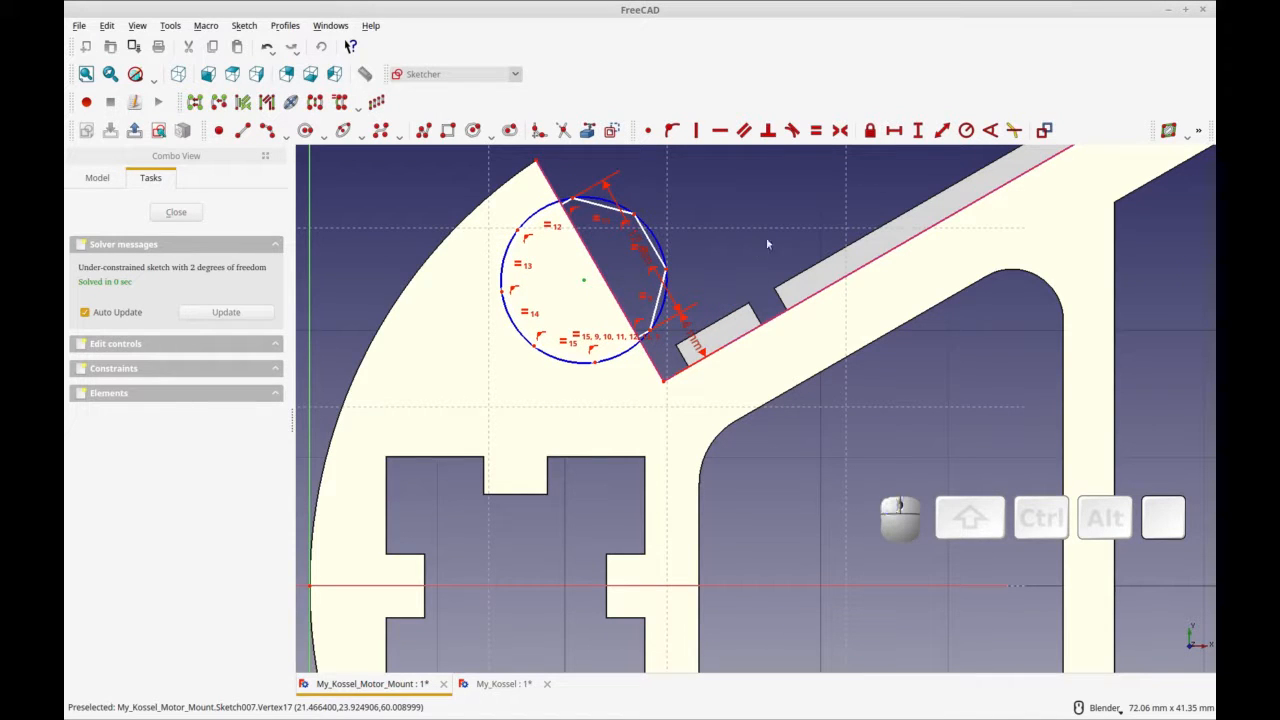
Step: Try to add a radius constraint to the octagon's construction circle
{"action": "left_click", "coordinate": [966, 130]}
{"action": "left_click", "coordinate": [735, 300]}
{"action": "left_click", "coordinate": [665, 255]}
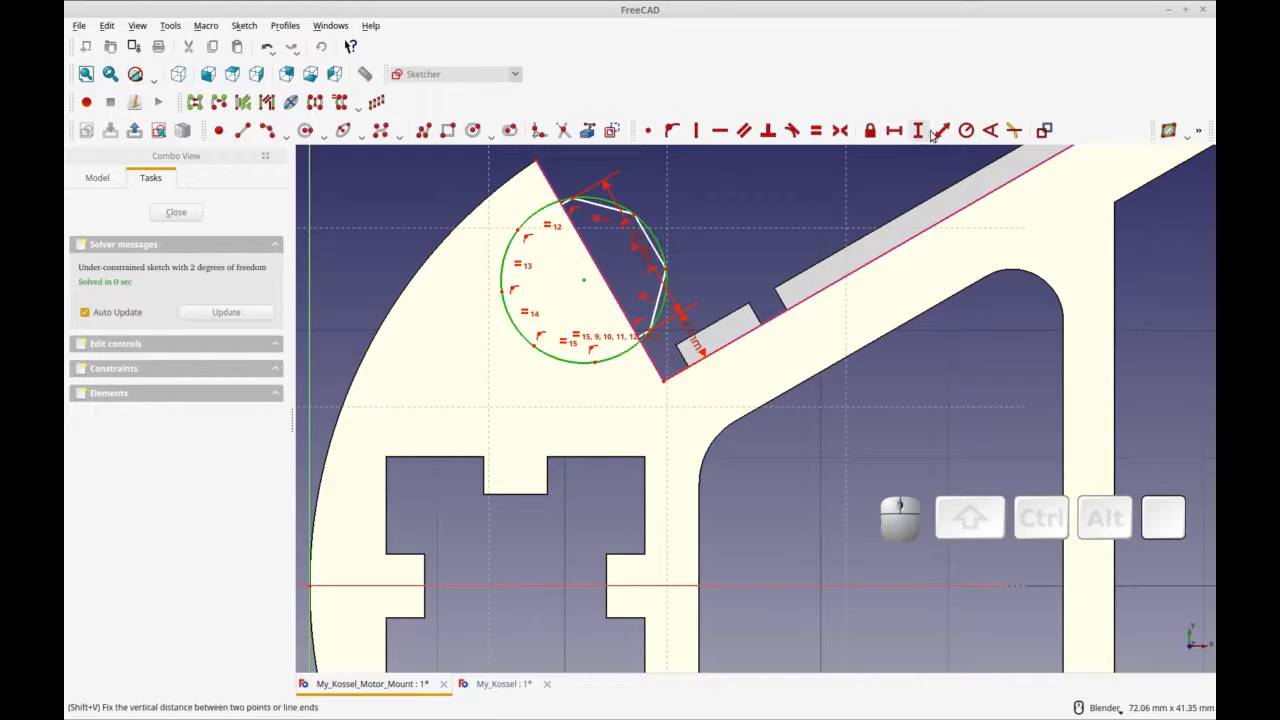
{"action": "left_click", "coordinate": [966, 130]}
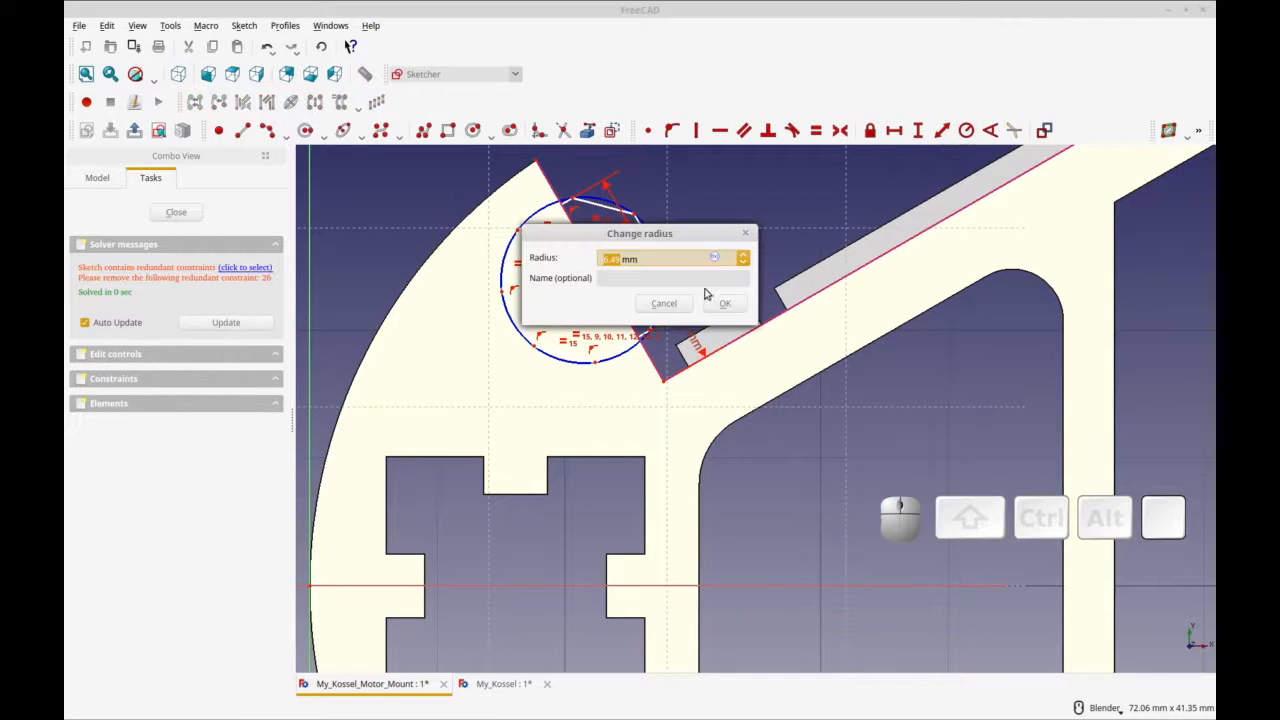
{"action": "left_click", "coordinate": [725, 303]}
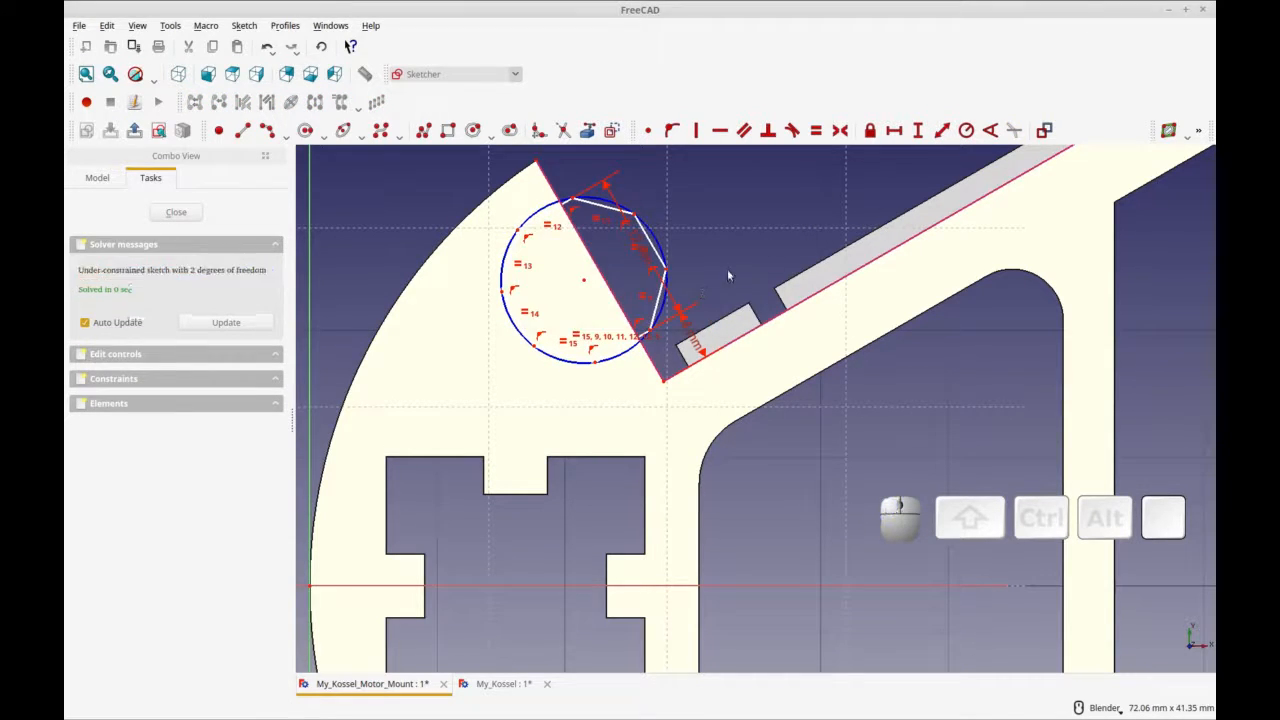
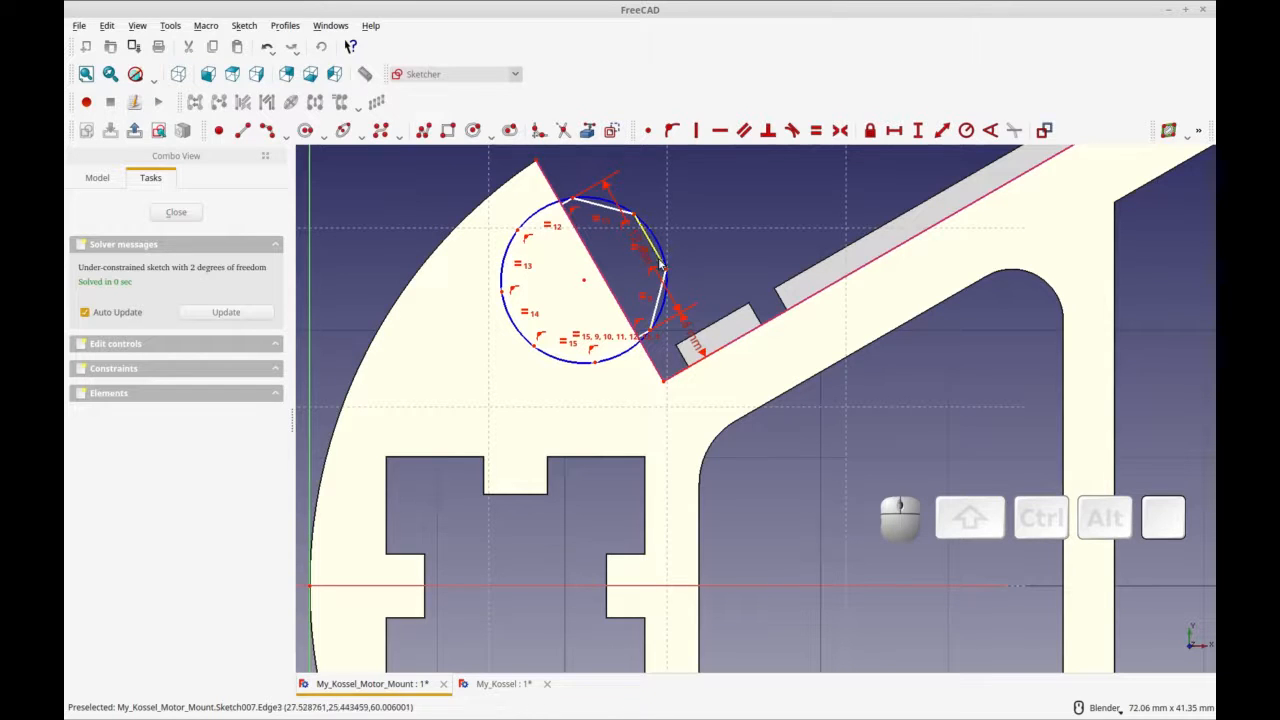
Step: Move the 12 mm dimension label clear of the octagon and constrain its outermost vertex inside the rounded section 5 mm from the slanted edge
{"action": "left_click_drag", "start_coordinate": [676, 312], "coordinate": [686, 255]}
{"action": "left_click", "coordinate": [504, 296]}
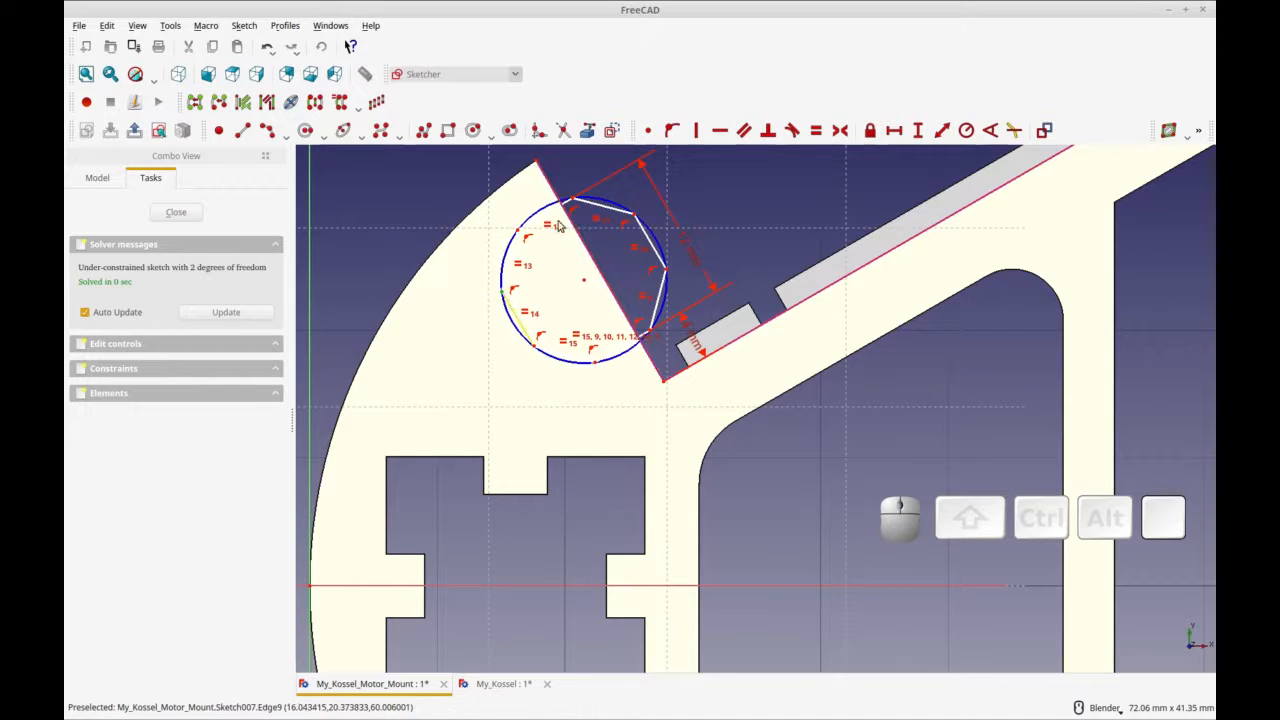
{"action": "left_click", "coordinate": [598, 268]}
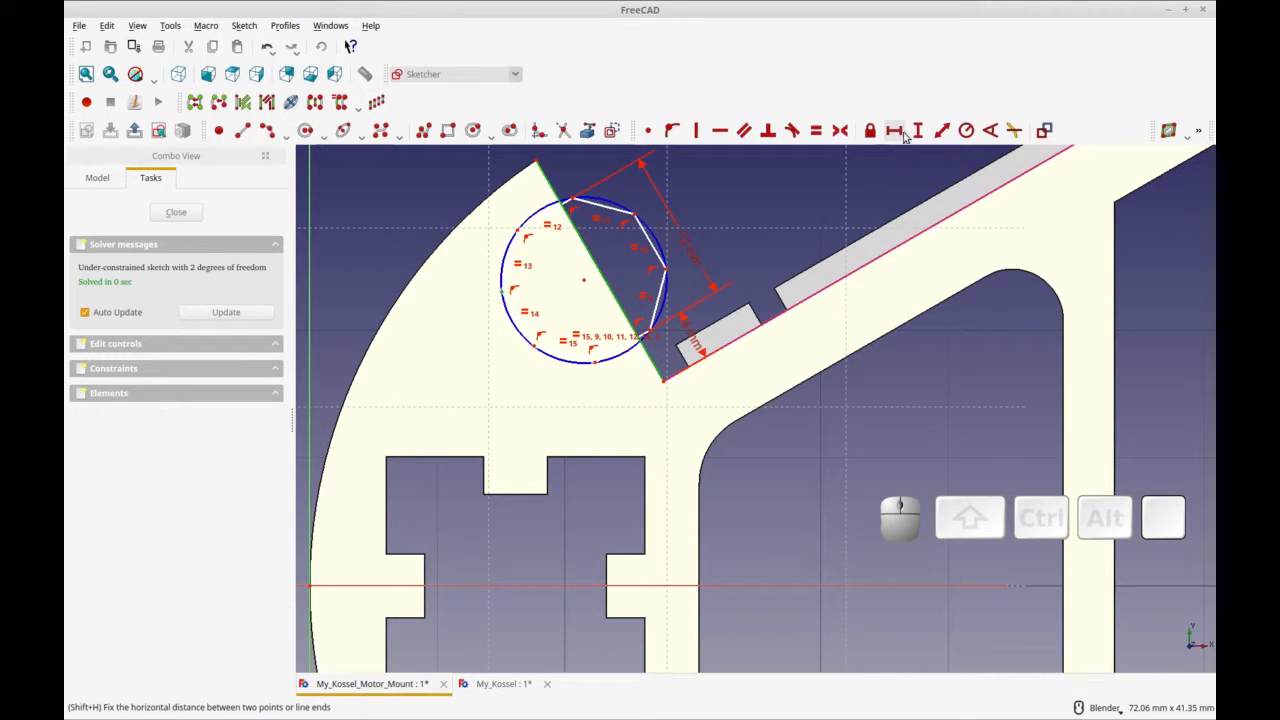
{"action": "left_click", "coordinate": [942, 130]}
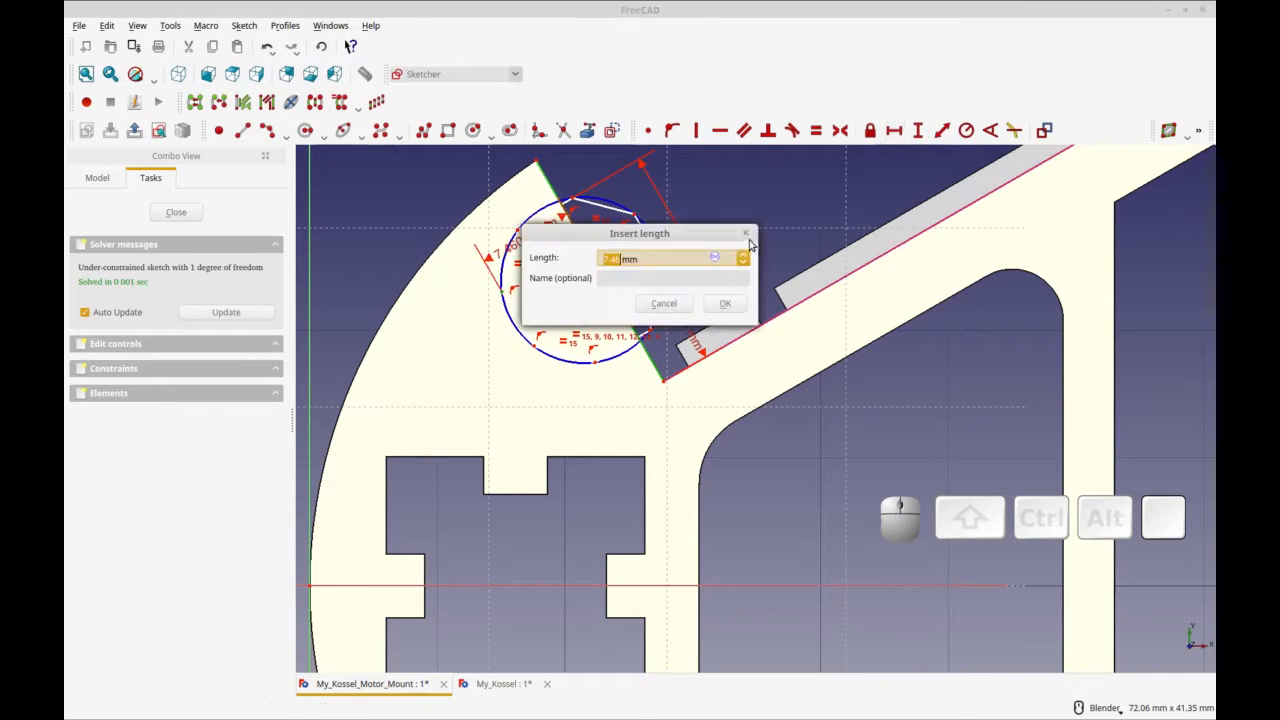
{"action": "type", "text": "5"}
{"action": "left_click", "coordinate": [725, 303]}
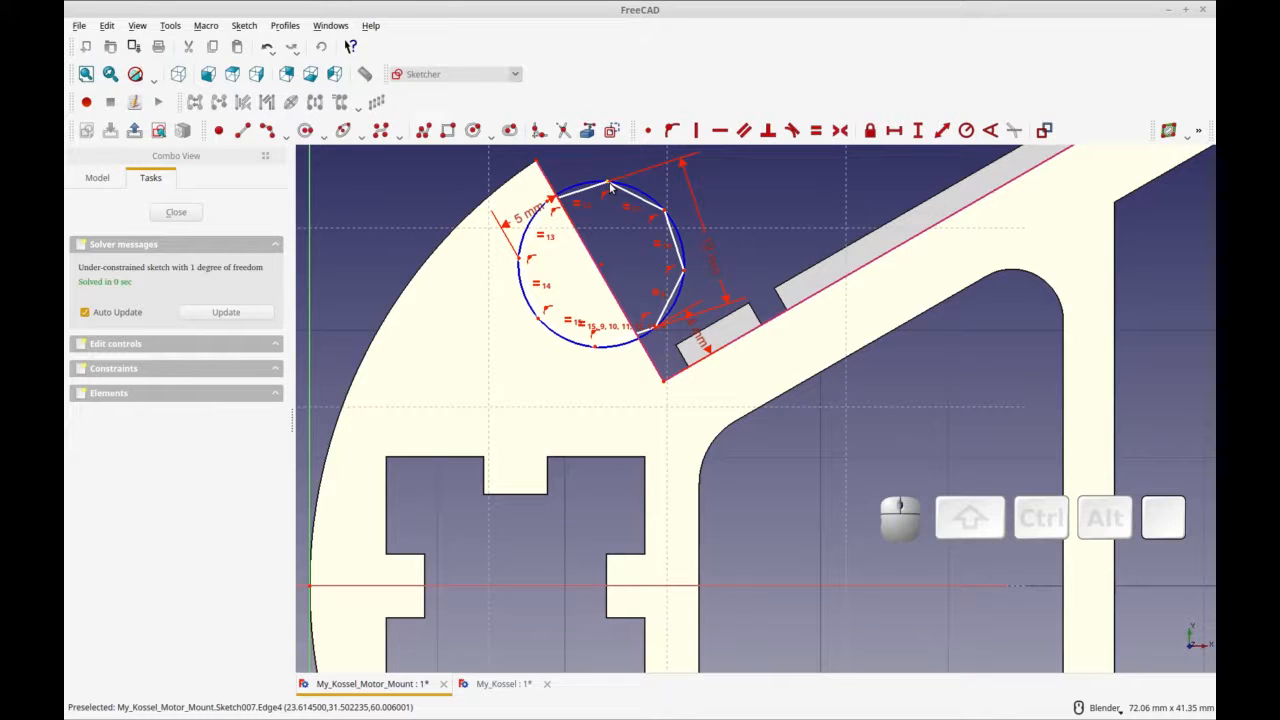
Step: Rotate the octagon, make its upper side perpendicular to the slanted edge, and close the sketch
{"action": "left_click_drag", "start_coordinate": [608, 188], "coordinate": [578, 205]}
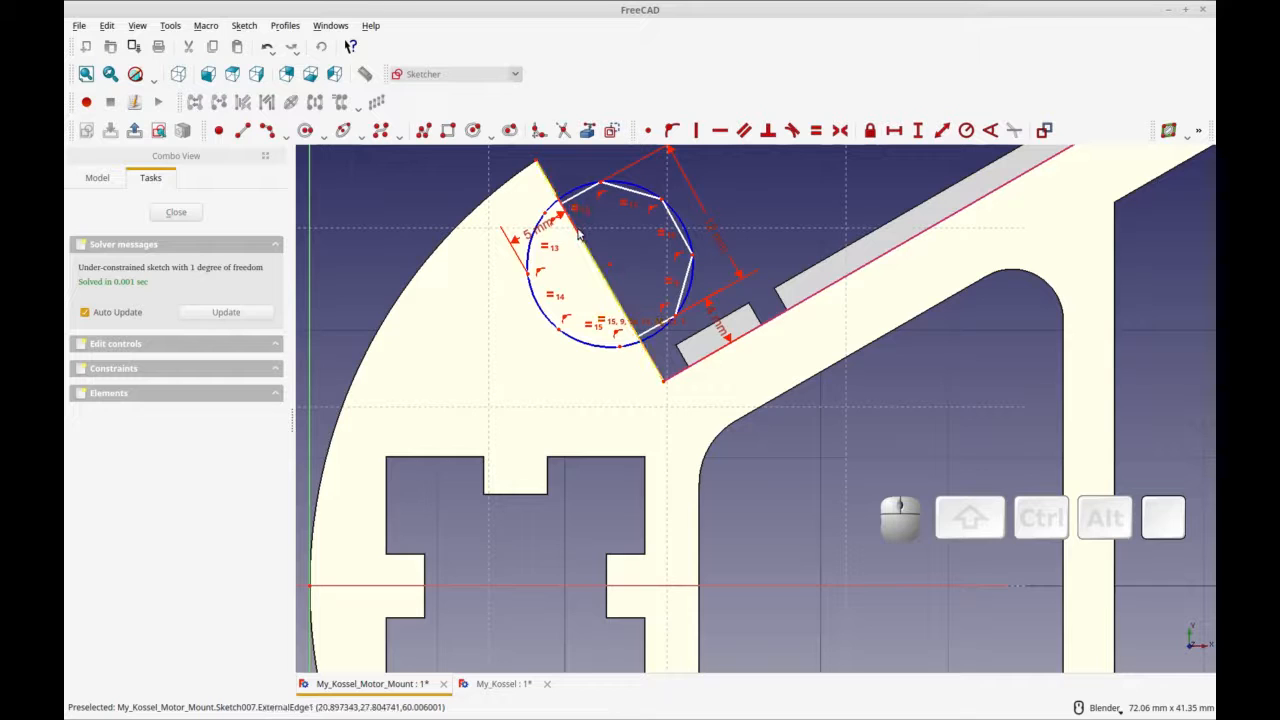
{"action": "left_click", "coordinate": [578, 199]}
{"action": "left_click", "coordinate": [588, 249]}
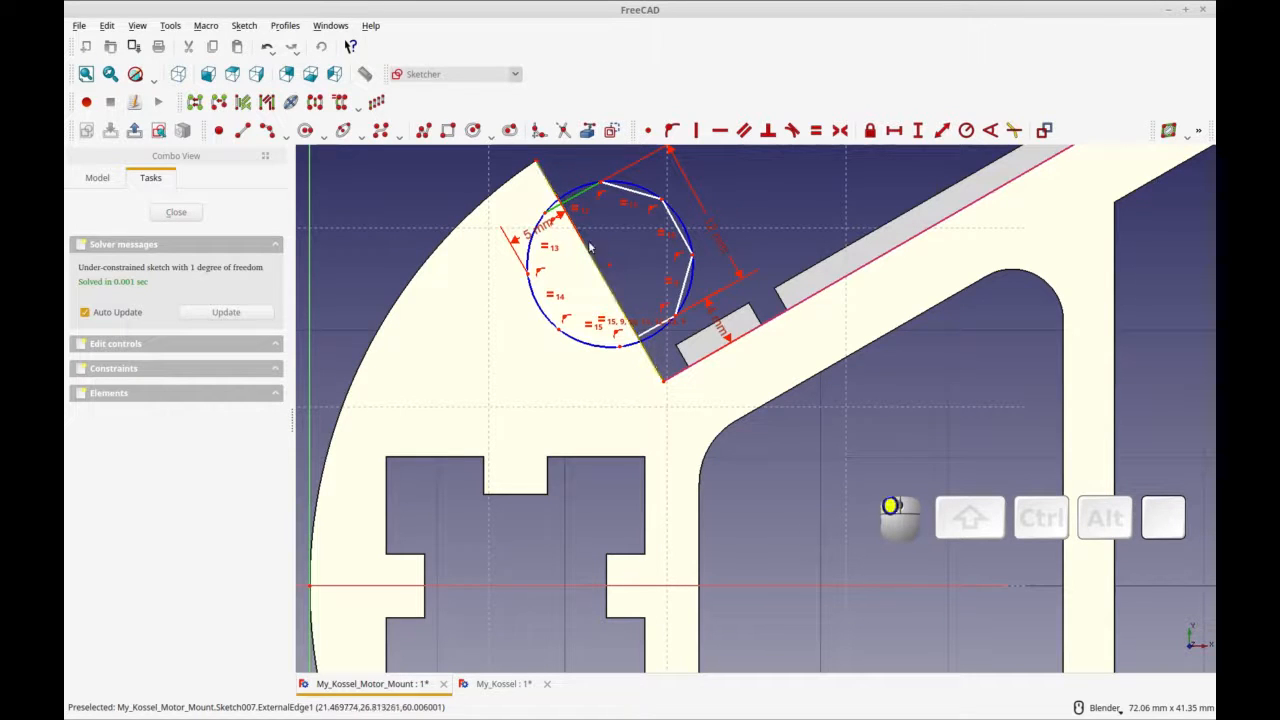
{"action": "left_click", "coordinate": [792, 131]}
{"action": "middle_click_drag", "start_coordinate": [824, 400], "coordinate": [734, 423]}
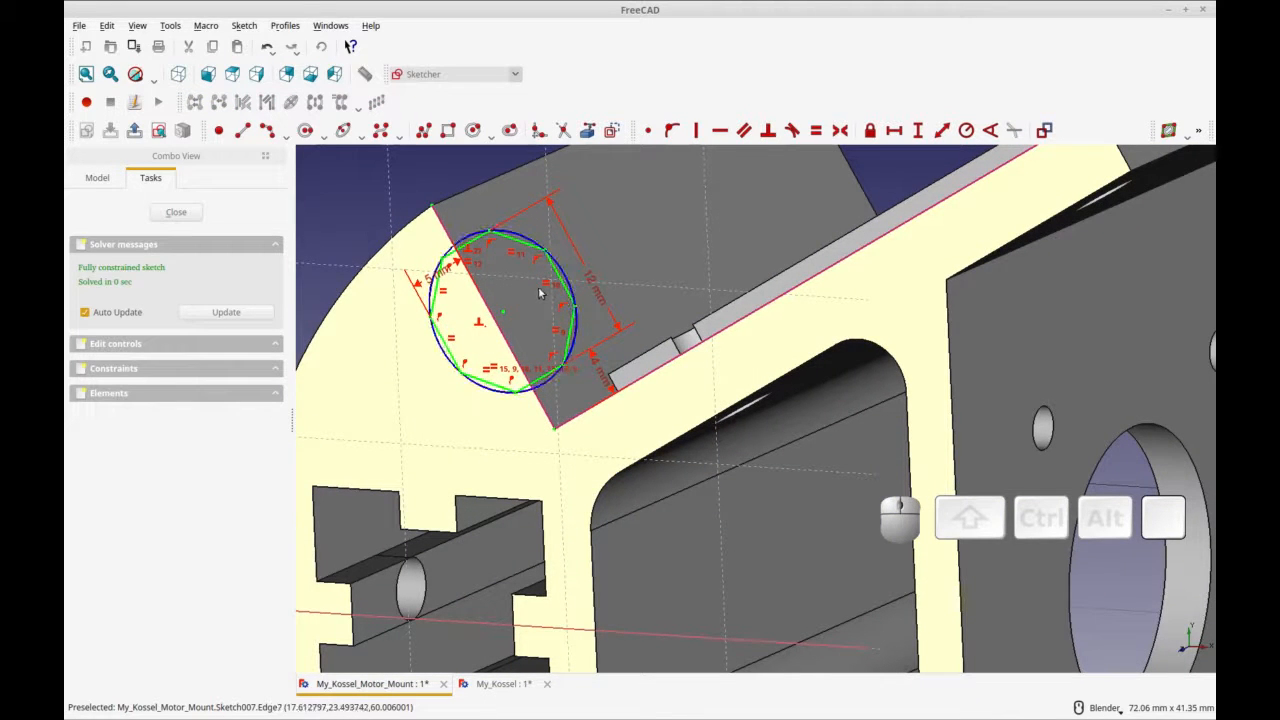
{"action": "left_click", "coordinate": [176, 211]}
Step: Create a sketch on the flat slotted outer face of the arm and link its top edge as external geometry
{"action": "mouse_move", "coordinate": [794, 371]}
{"action": "middle_mouse_down"}
{"action": "mouse_move", "coordinate": [749, 526]}
{"action": "mouse_move", "coordinate": [466, 489]}
{"action": "mouse_move", "coordinate": [912, 388]}
{"action": "mouse_move", "coordinate": [843, 506]}
{"action": "middle_mouse_up"}
{"action": "key", "text": "ctrl+r"}
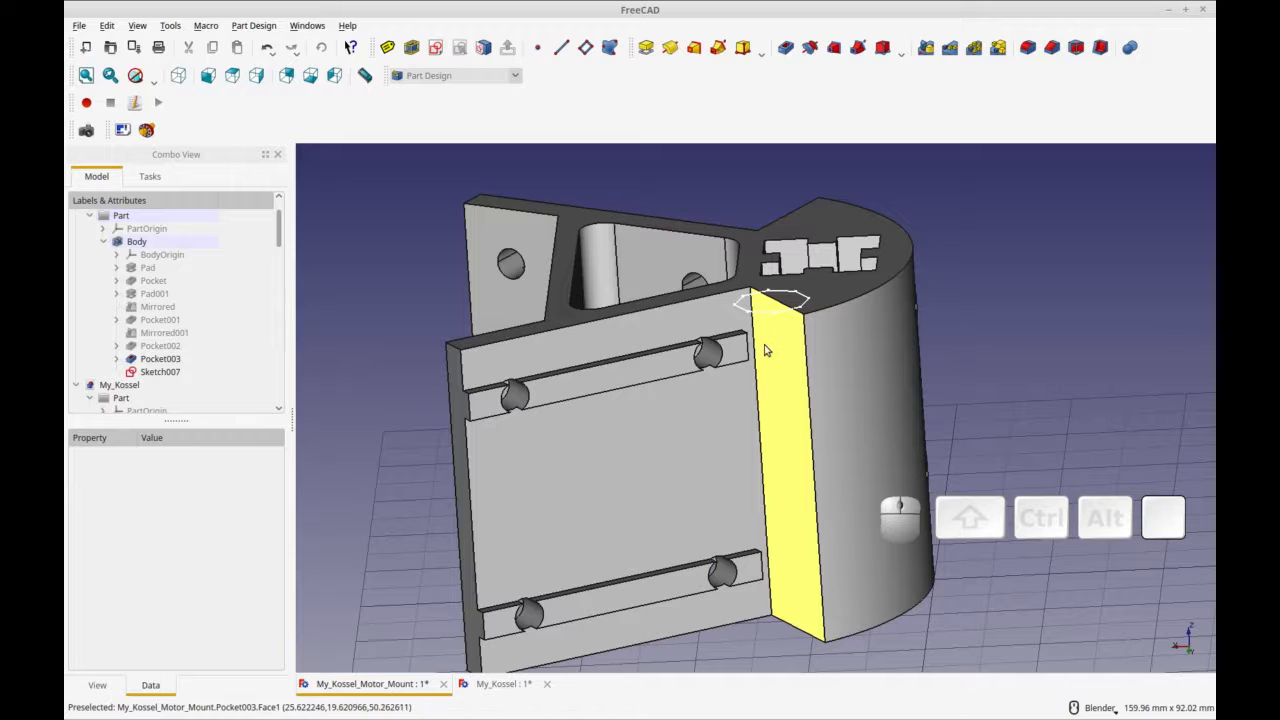
{"action": "left_click", "coordinate": [715, 325]}
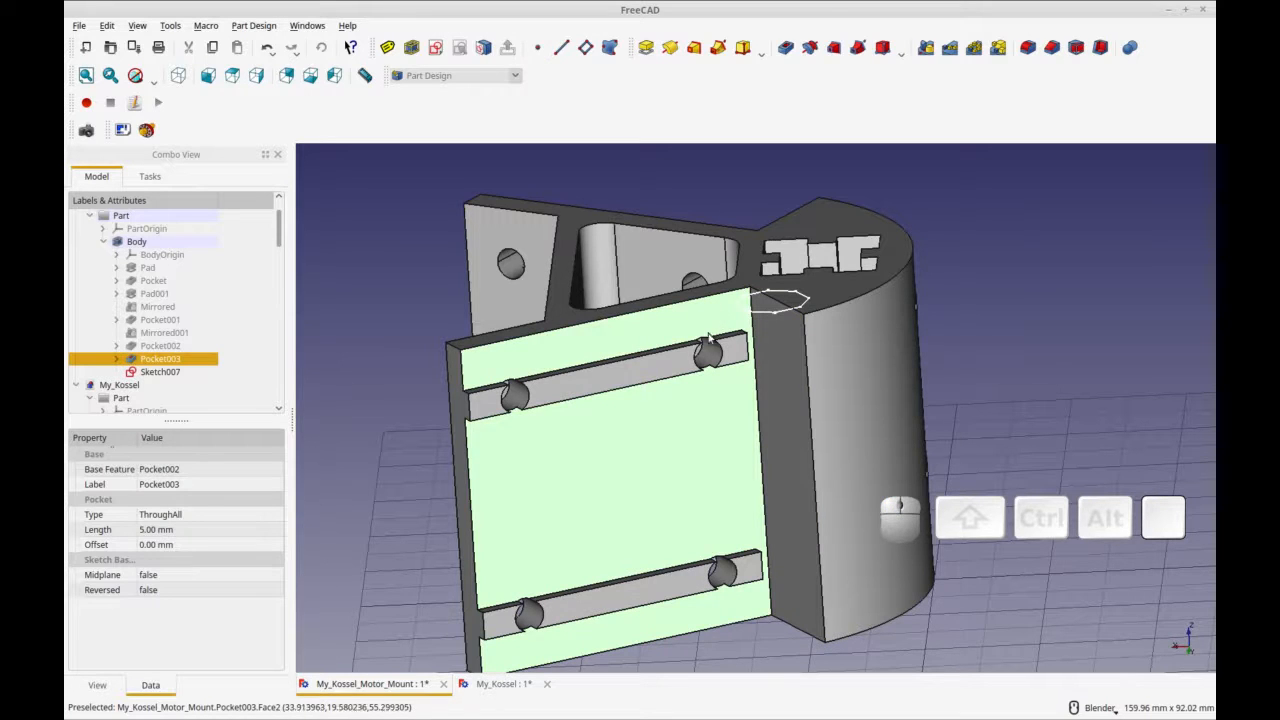
{"action": "left_click", "coordinate": [437, 53]}
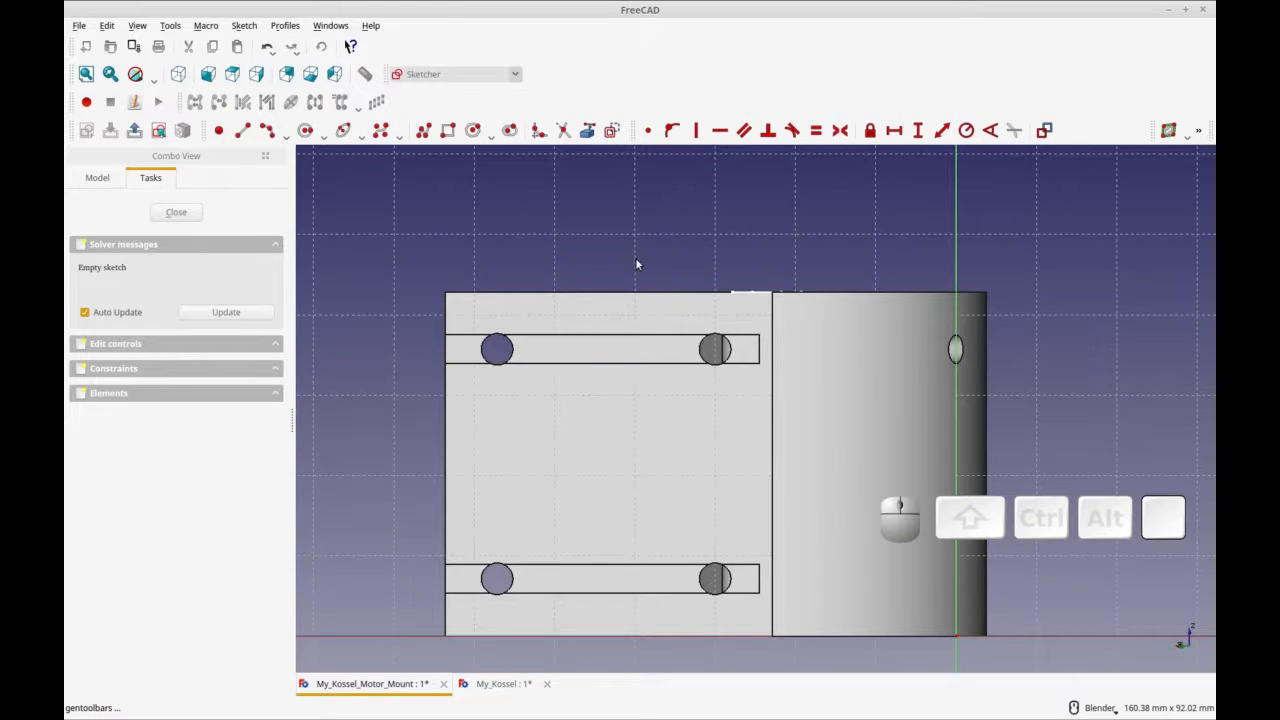
{"action": "middle_click_drag", "start_coordinate": [806, 234], "coordinate": [880, 258]}
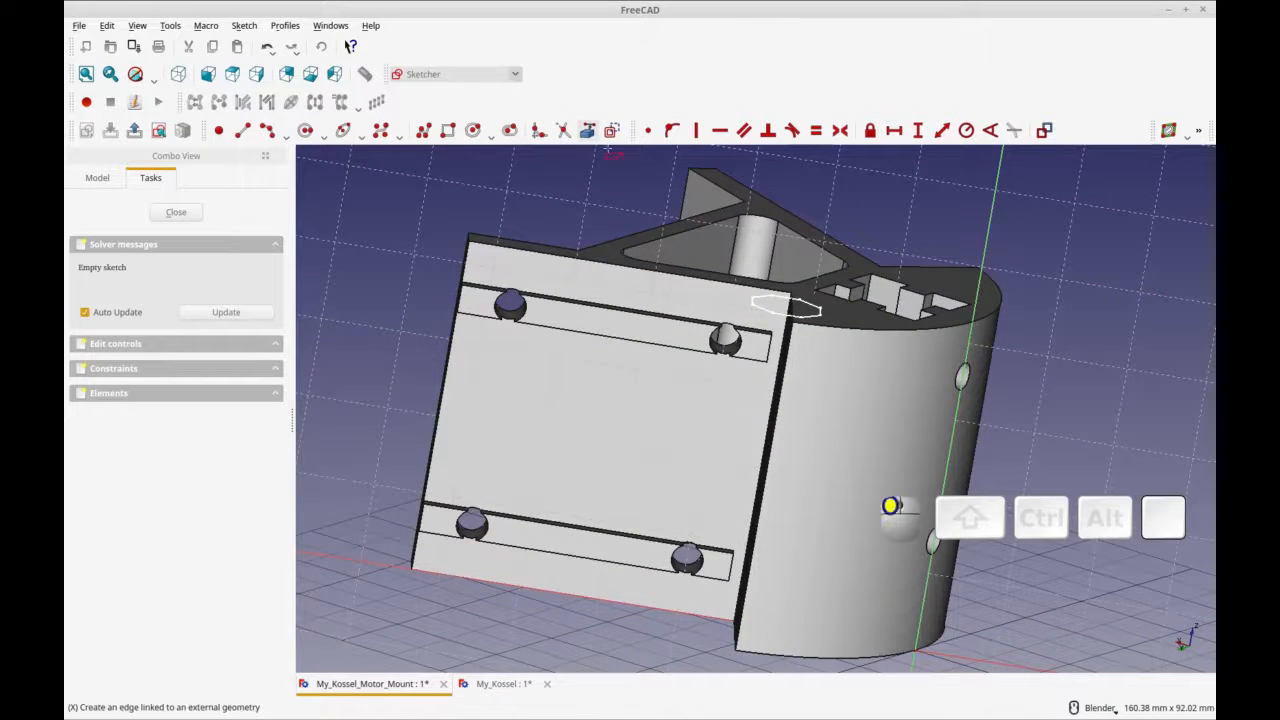
{"action": "left_click", "coordinate": [791, 303]}
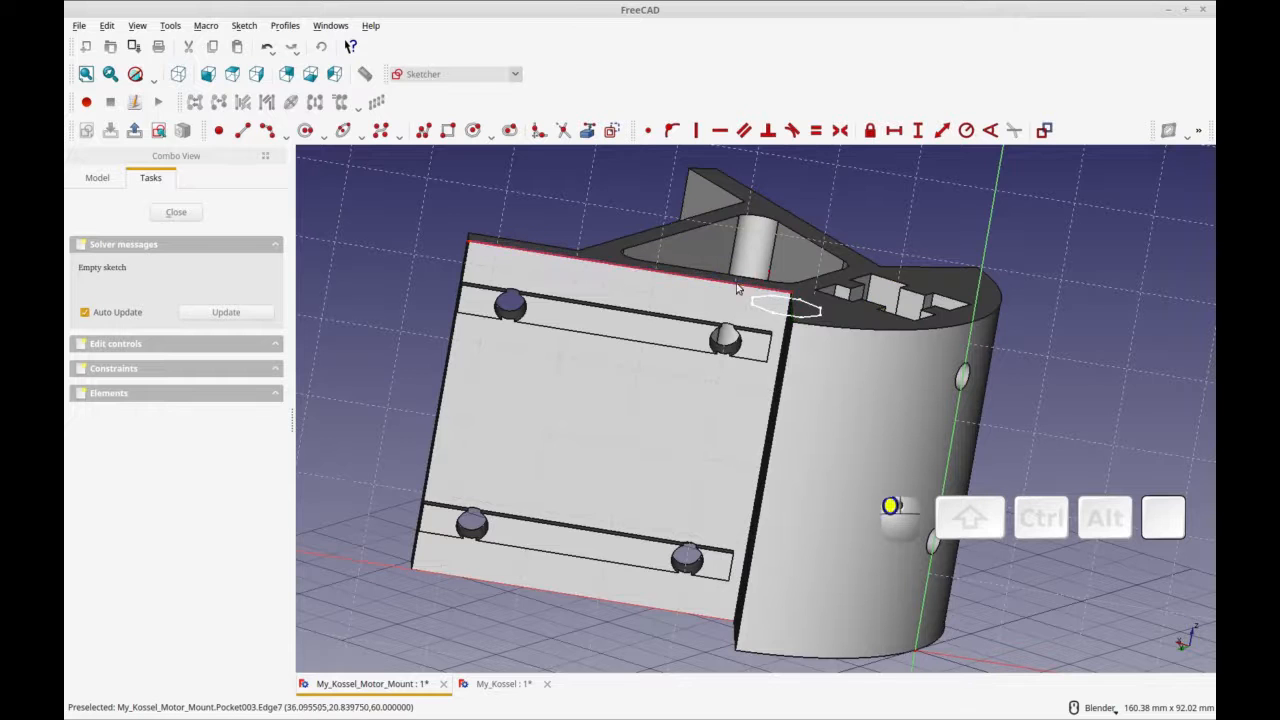
{"action": "middle_click_drag", "start_coordinate": [747, 370], "coordinate": [810, 385]}
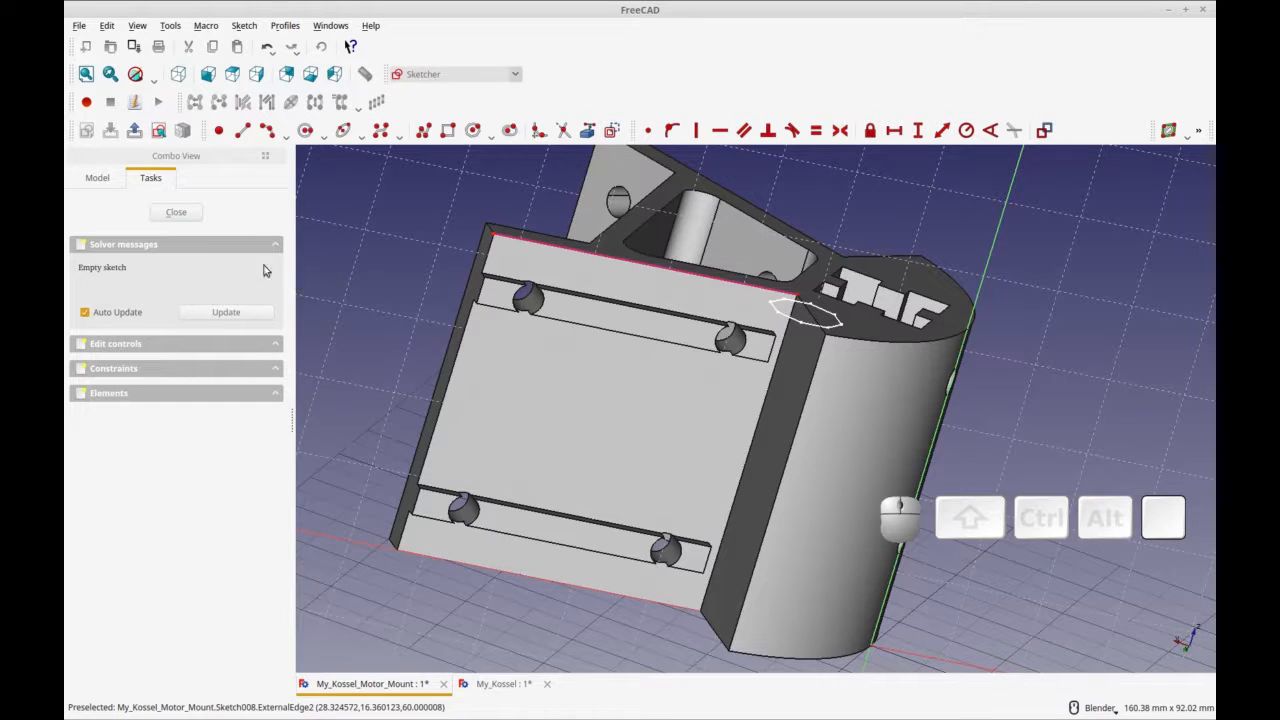
Step: Hide Pocket003 so that only the octagon and the new sketch's linked edge are shown
{"action": "left_click", "coordinate": [97, 177]}
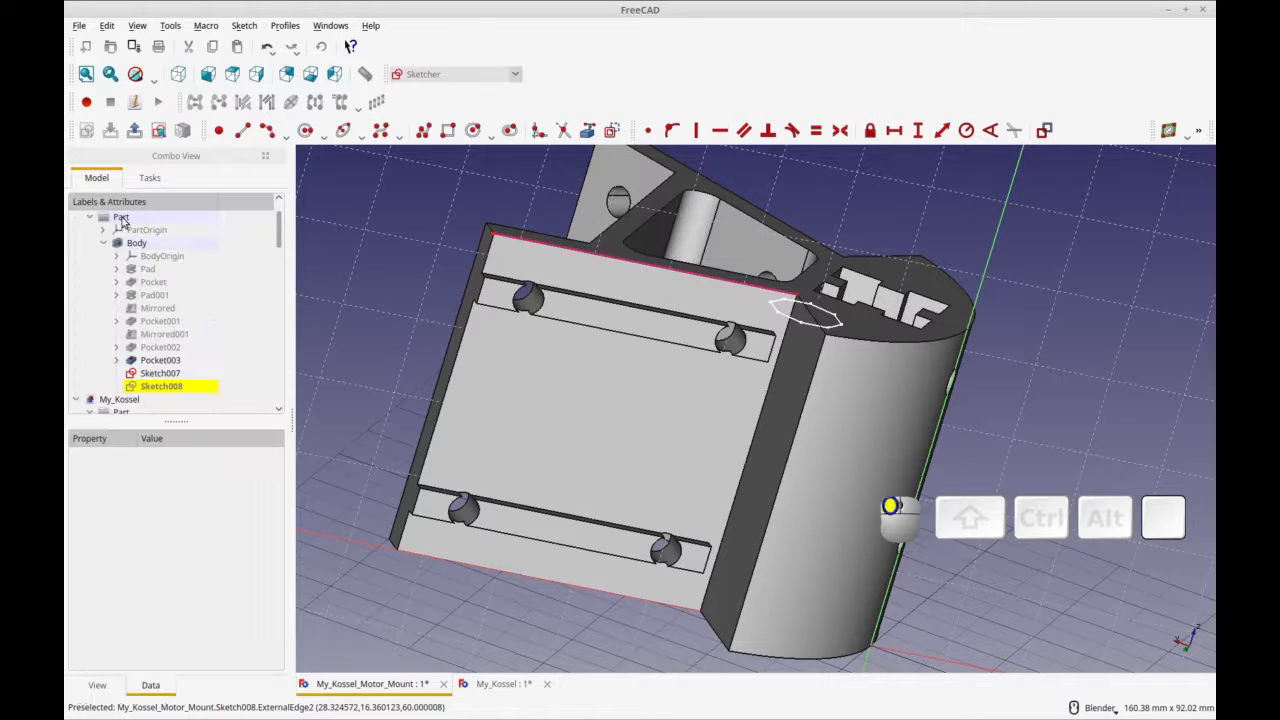
{"action": "left_click", "coordinate": [160, 360]}
{"action": "key", "text": "space"}
{"action": "mouse_move", "coordinate": [676, 421]}
{"action": "middle_mouse_down"}
{"action": "mouse_move", "coordinate": [820, 374]}
{"action": "mouse_move", "coordinate": [776, 374]}
{"action": "middle_mouse_up"}
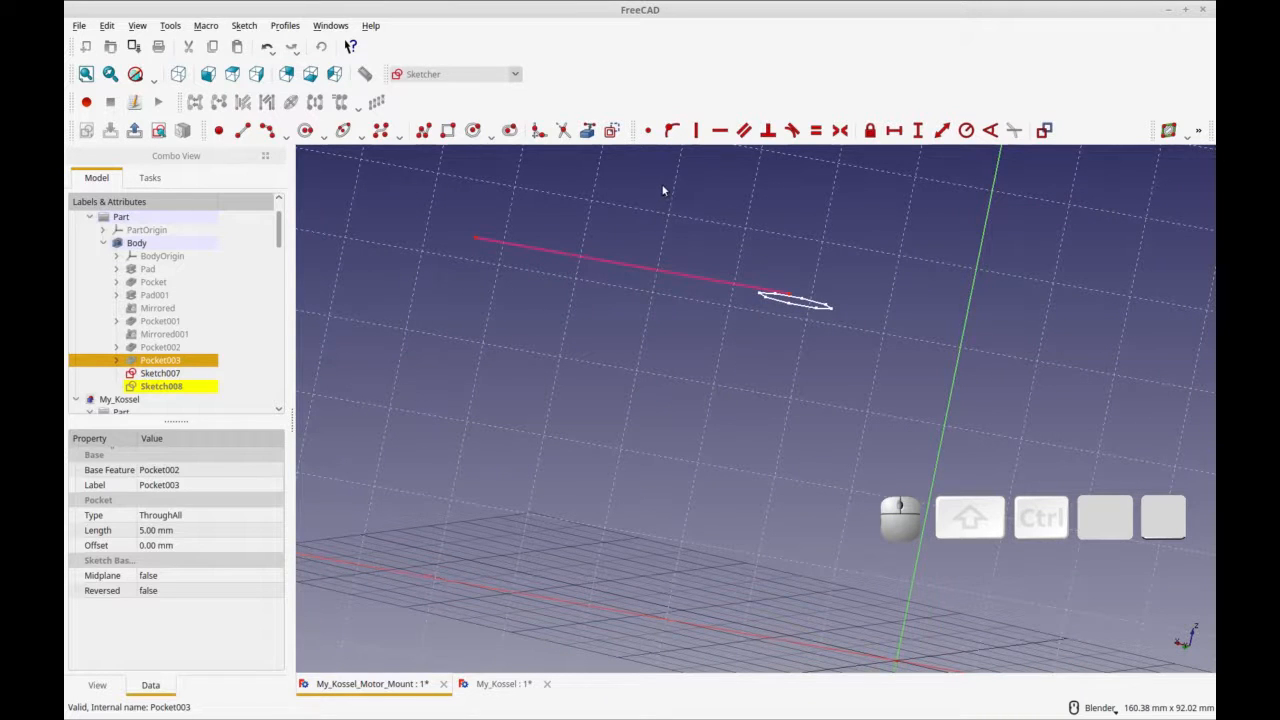
Step: Draw a centre-and-endpoints arc of about 4.1 mm radius, centred on the linked top edge and curving down from its end near the octagon
{"action": "left_click", "coordinate": [285, 137]}
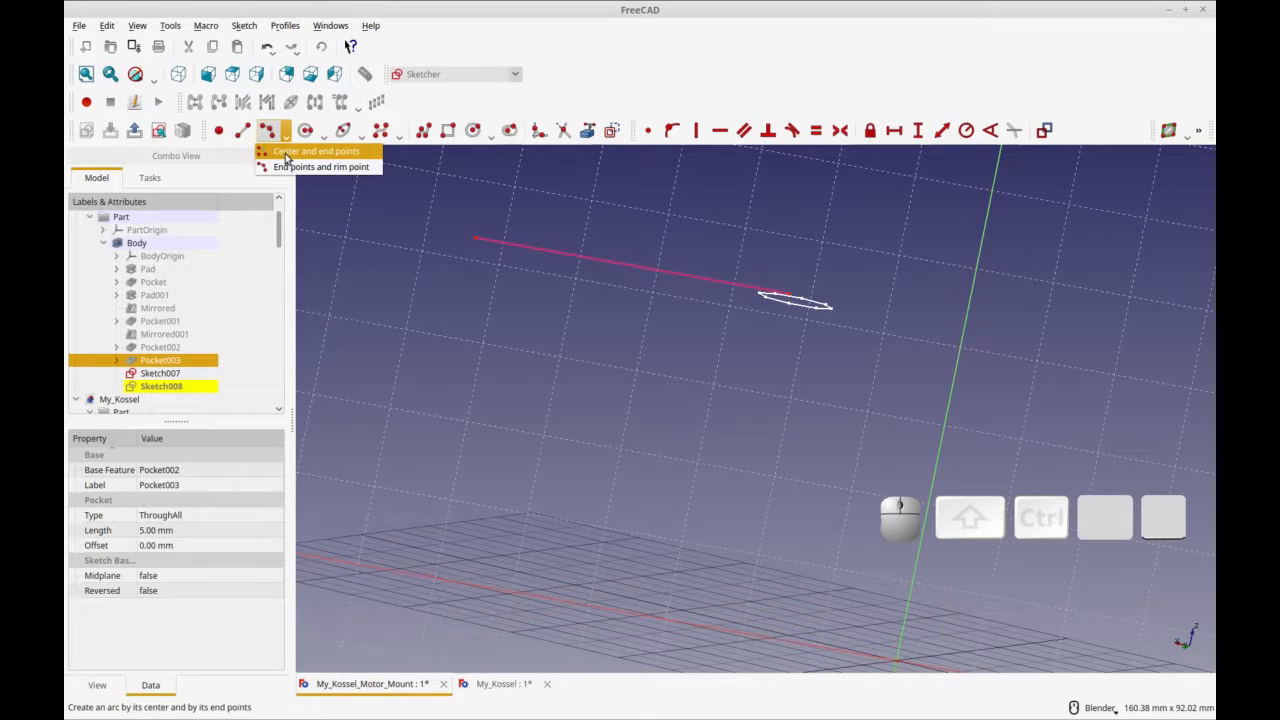
{"action": "left_click", "coordinate": [287, 157]}
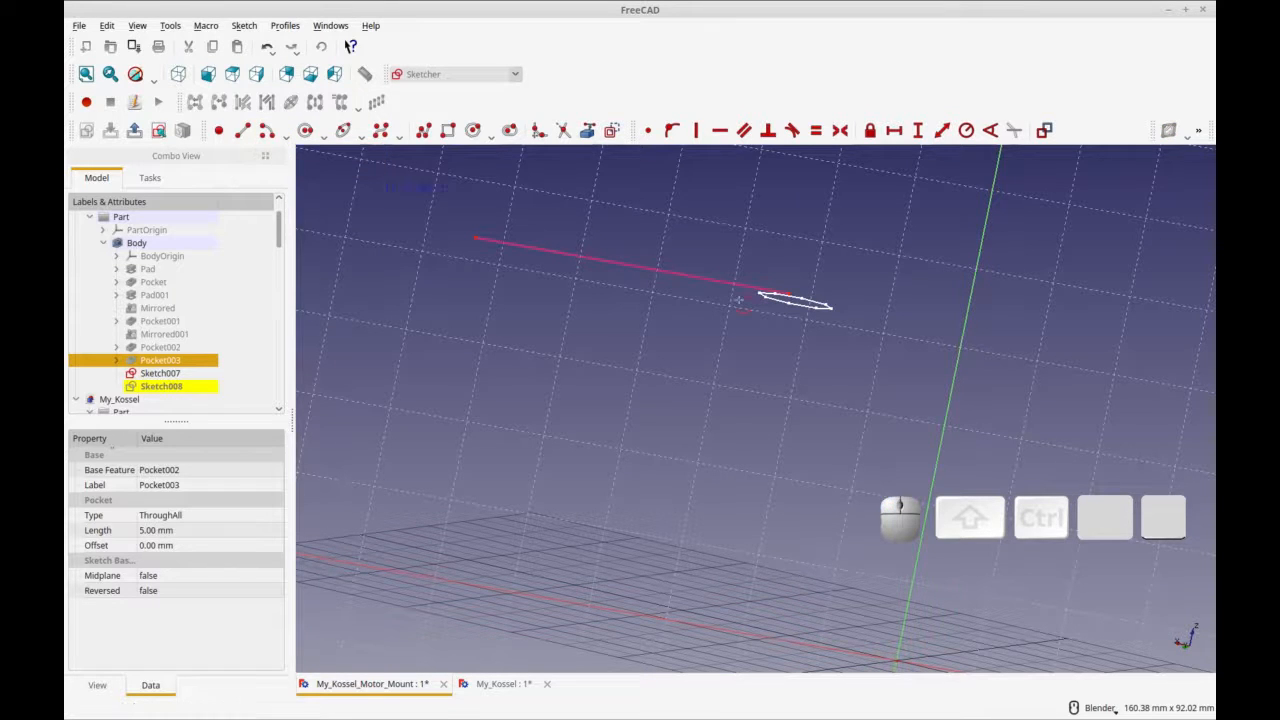
{"action": "scroll", "coordinate": [845, 280], "scroll_direction": "up", "scroll_amount": 2}
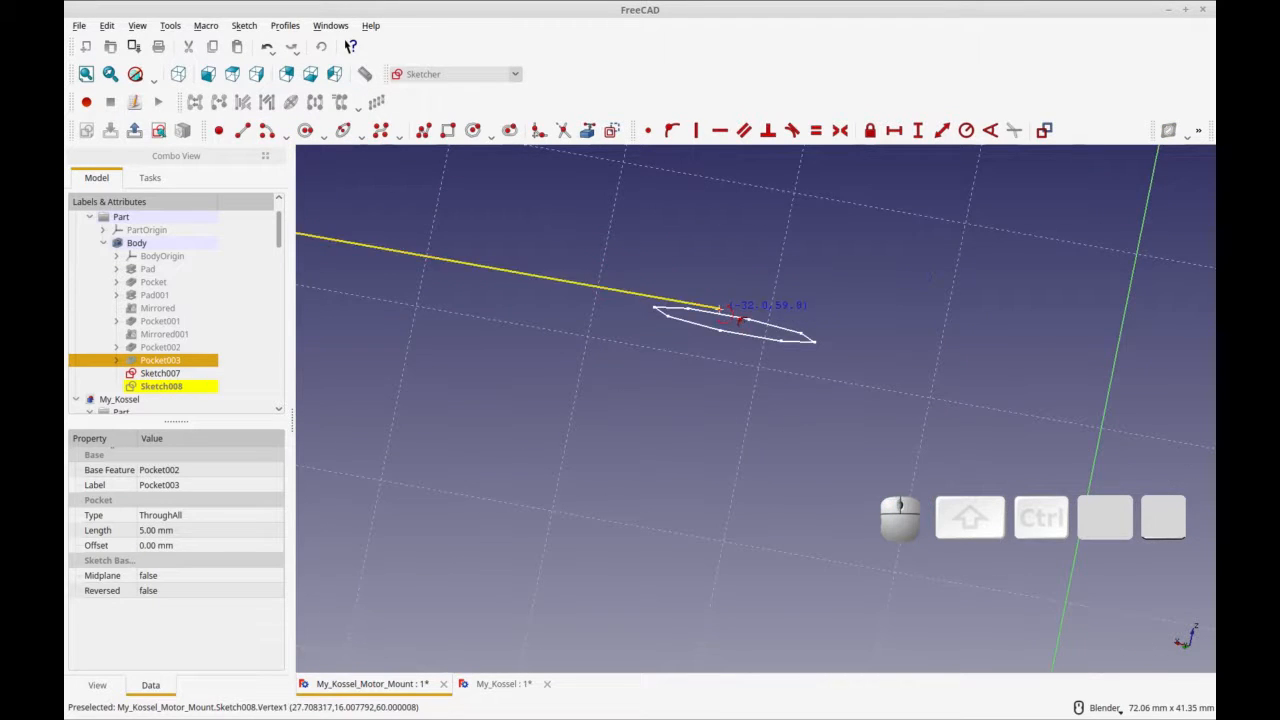
{"action": "left_click", "coordinate": [669, 299]}
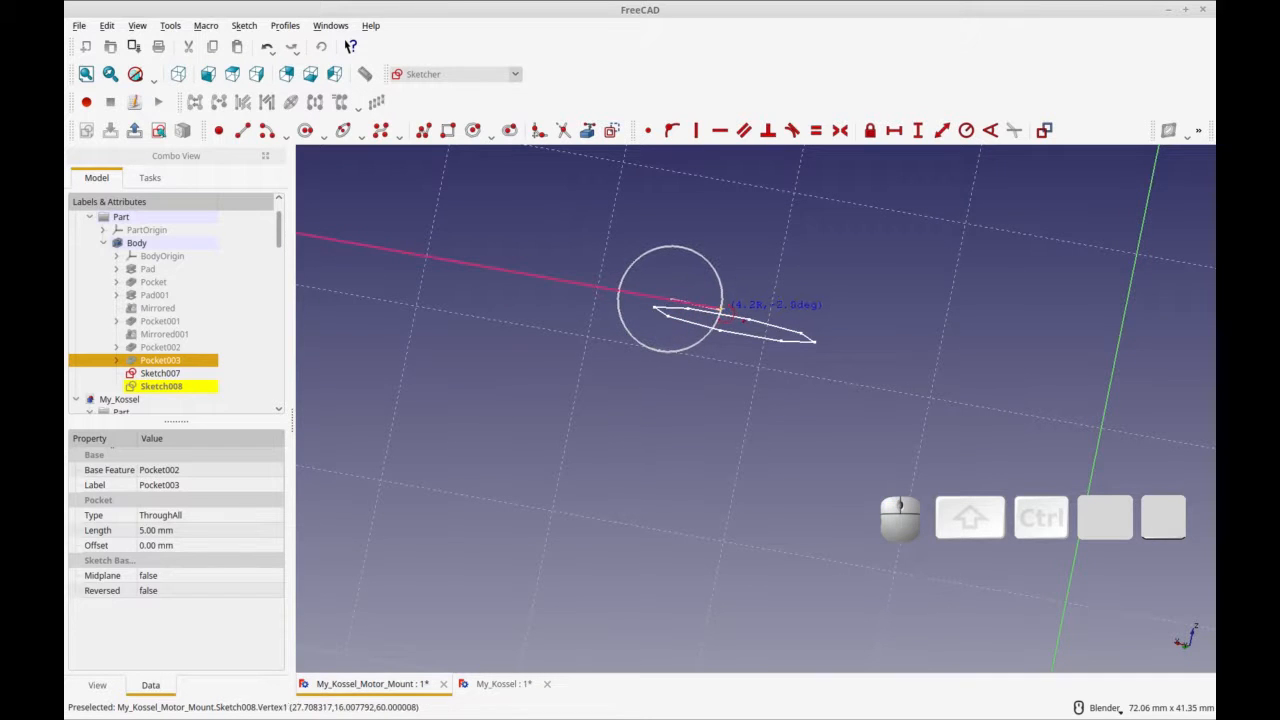
{"action": "left_click", "coordinate": [718, 307]}
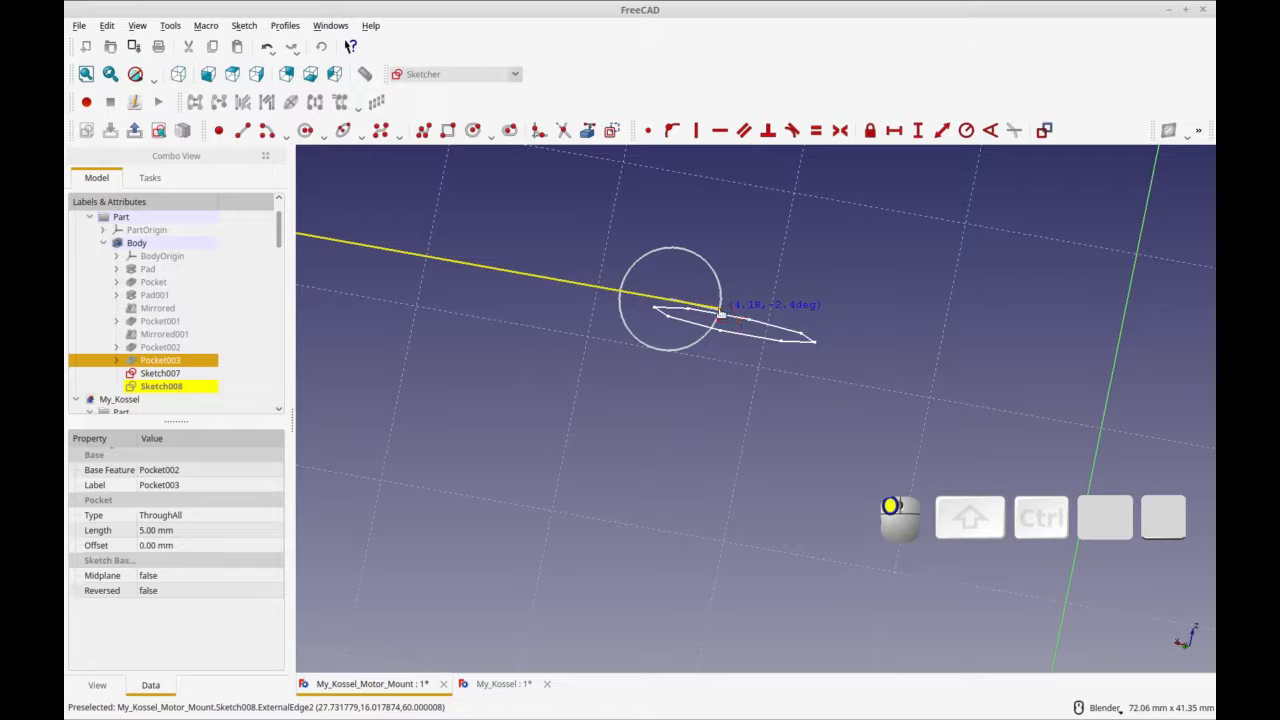
{"action": "left_click", "coordinate": [665, 333]}
{"action": "right_click", "coordinate": [668, 396]}
{"action": "middle_click_drag", "start_coordinate": [668, 398], "coordinate": [666, 423]}
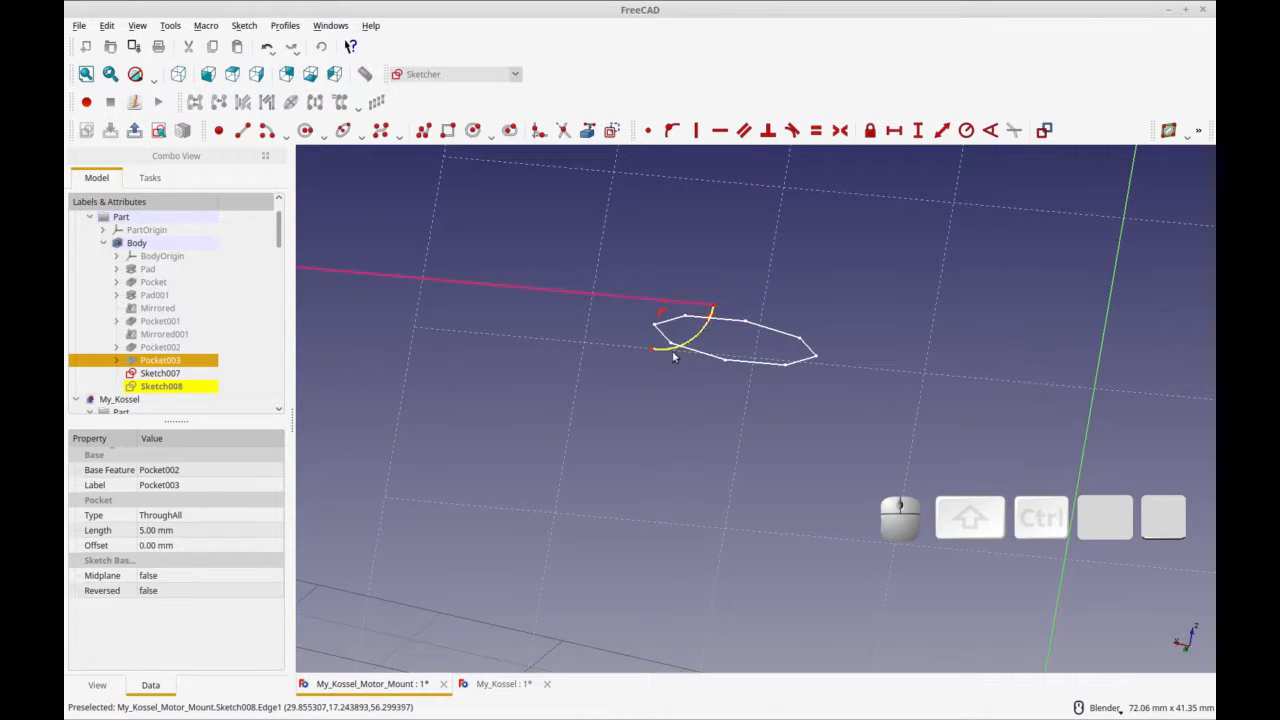
Step: Adjust the arc's size and centre, and make its upper end coincident with the end of the linked edge
{"action": "left_click_drag", "start_coordinate": [700, 337], "coordinate": [710, 349]}
{"action": "left_click", "coordinate": [718, 310]}
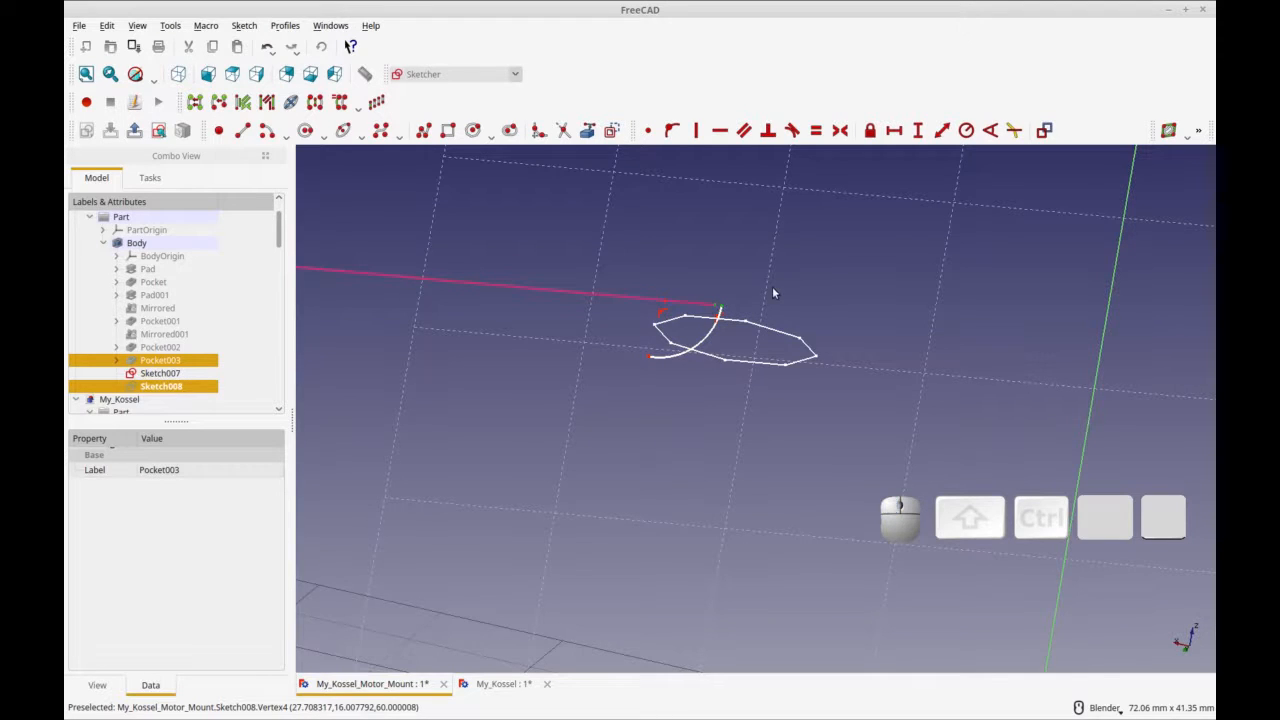
{"action": "left_click", "coordinate": [649, 130]}
{"action": "right_click", "coordinate": [668, 294]}
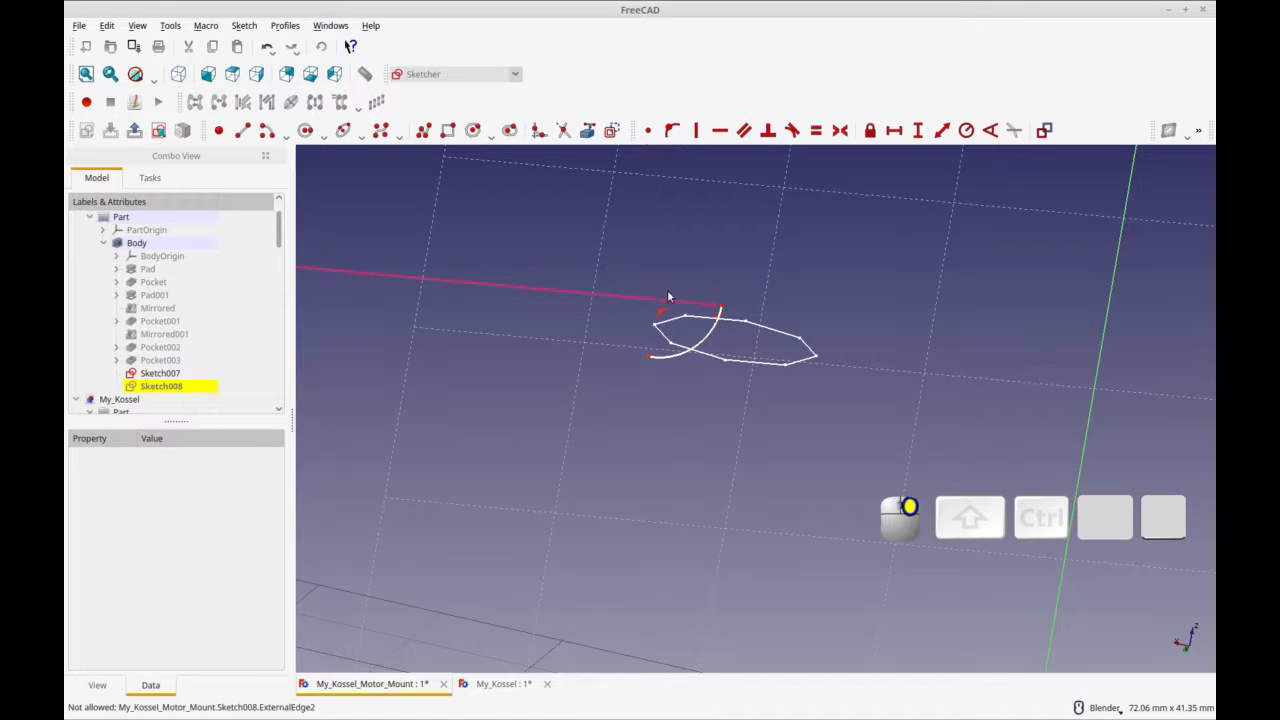
{"action": "left_click_drag", "start_coordinate": [664, 308], "coordinate": [667, 298]}
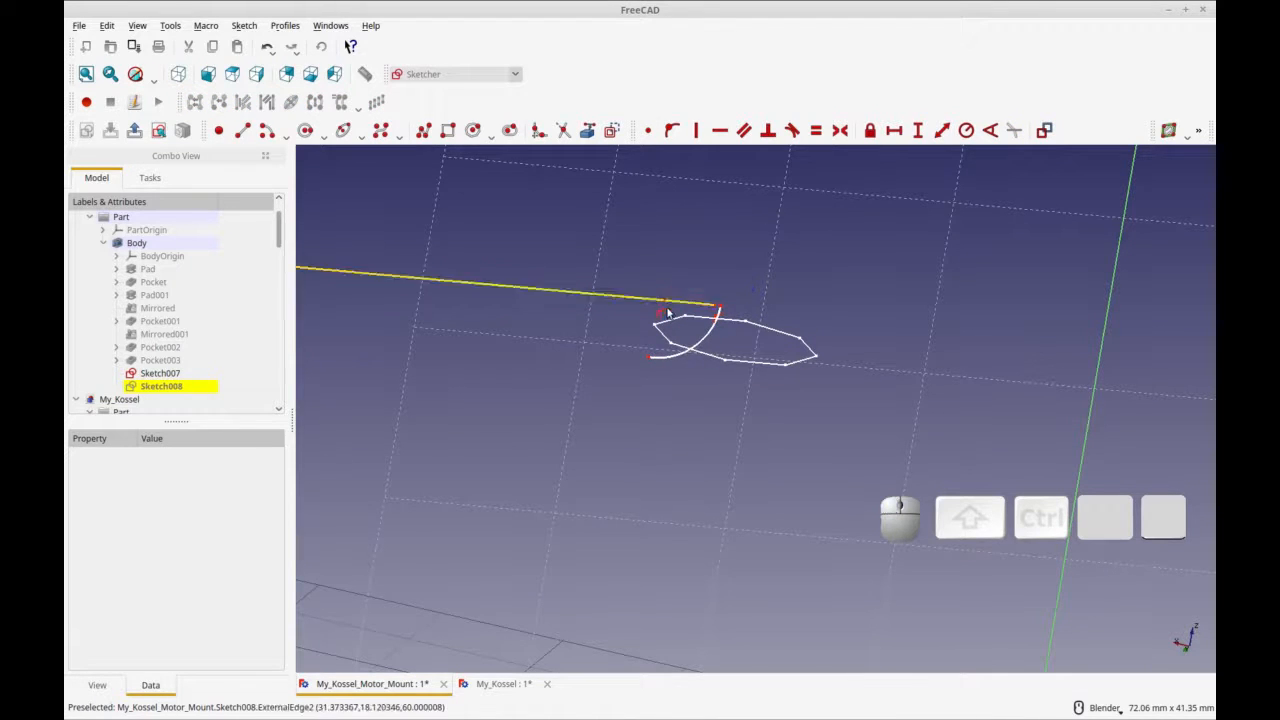
{"action": "left_click", "coordinate": [717, 305]}
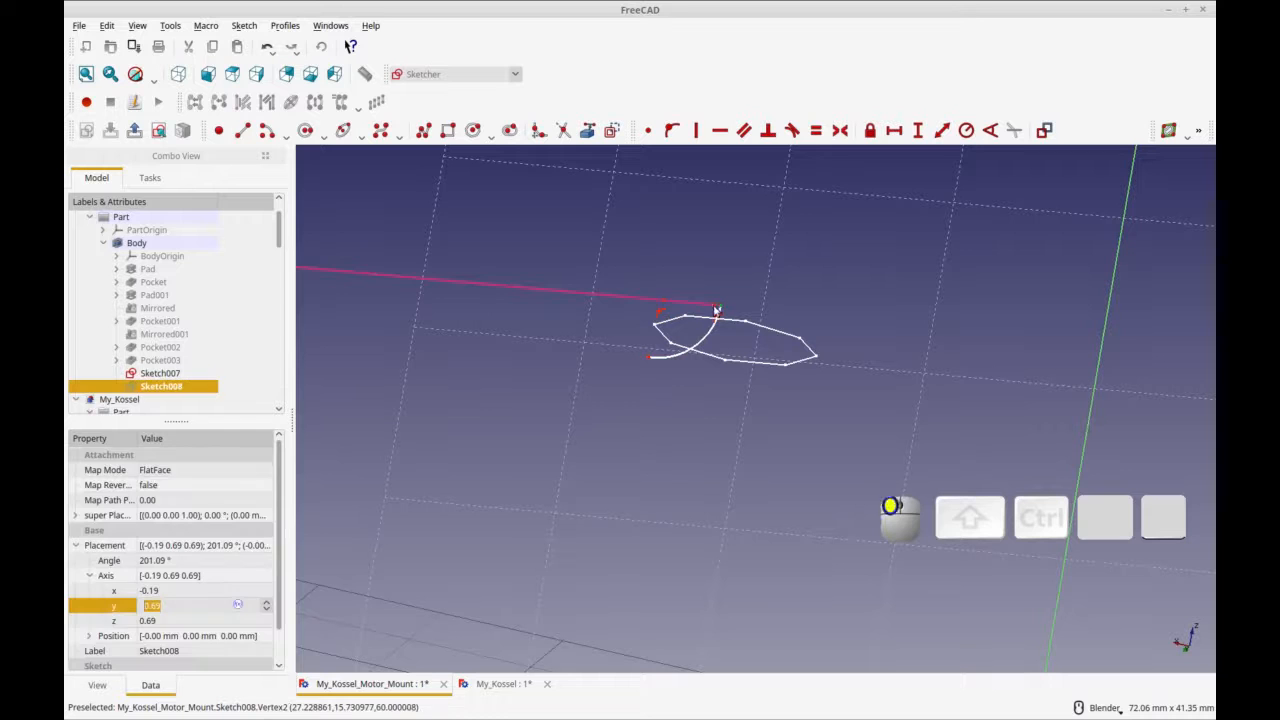
{"action": "left_click", "coordinate": [649, 130]}
{"action": "left_click_drag", "start_coordinate": [663, 299], "coordinate": [658, 299]}
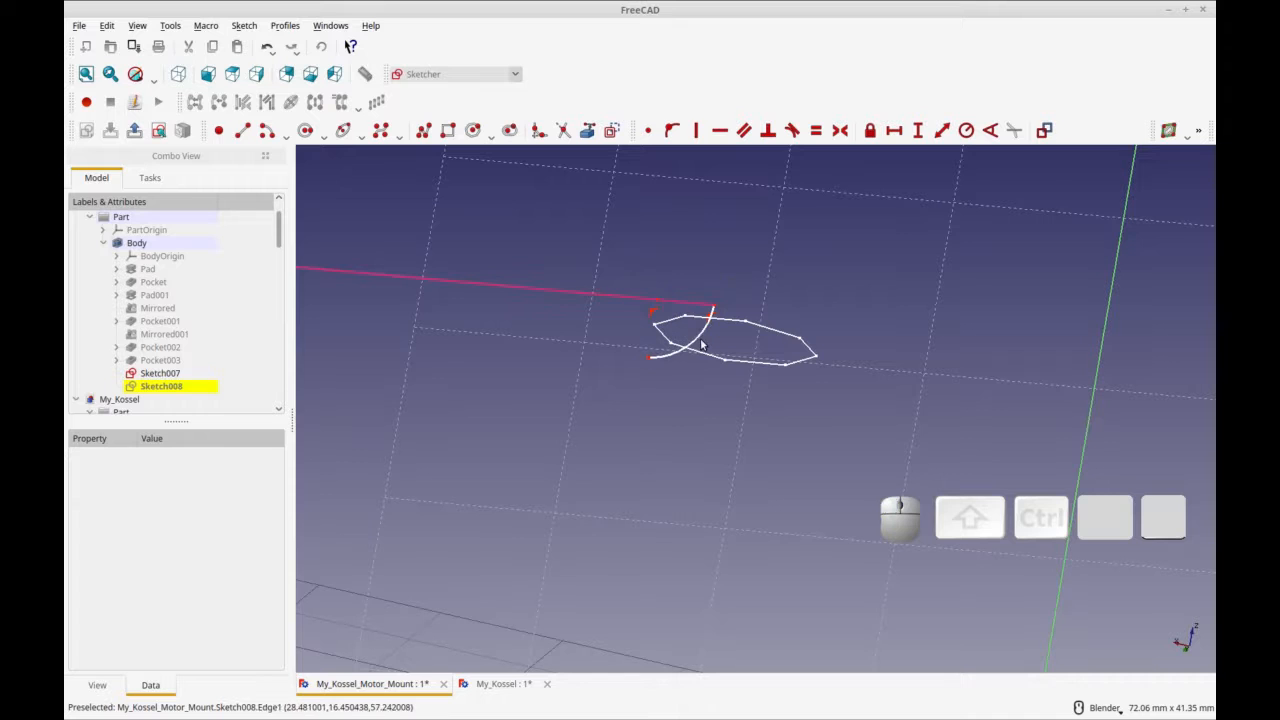
Step: Constrain the arc's radius to 2.5 mm, set its dimension label aside, and move the arc's free end to leave roughly a quarter circle
{"action": "left_click", "coordinate": [685, 346]}
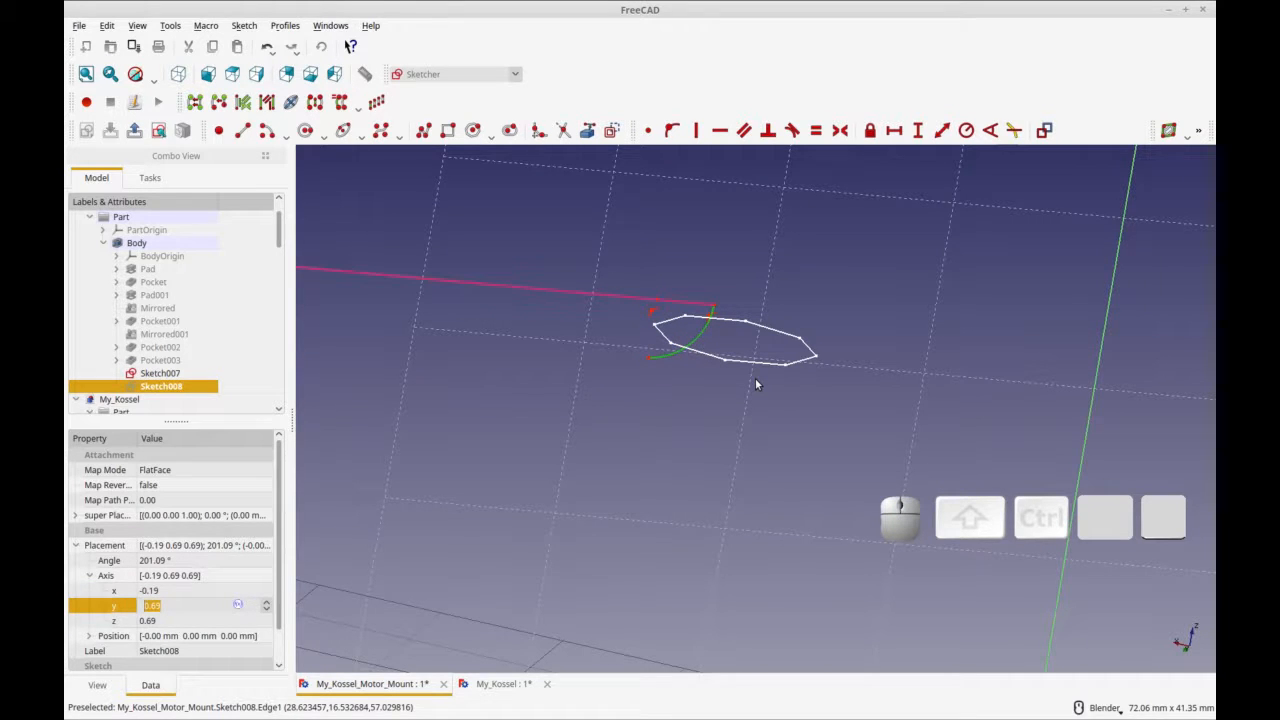
{"action": "left_click", "coordinate": [967, 131]}
{"action": "type", "text": "2.5"}
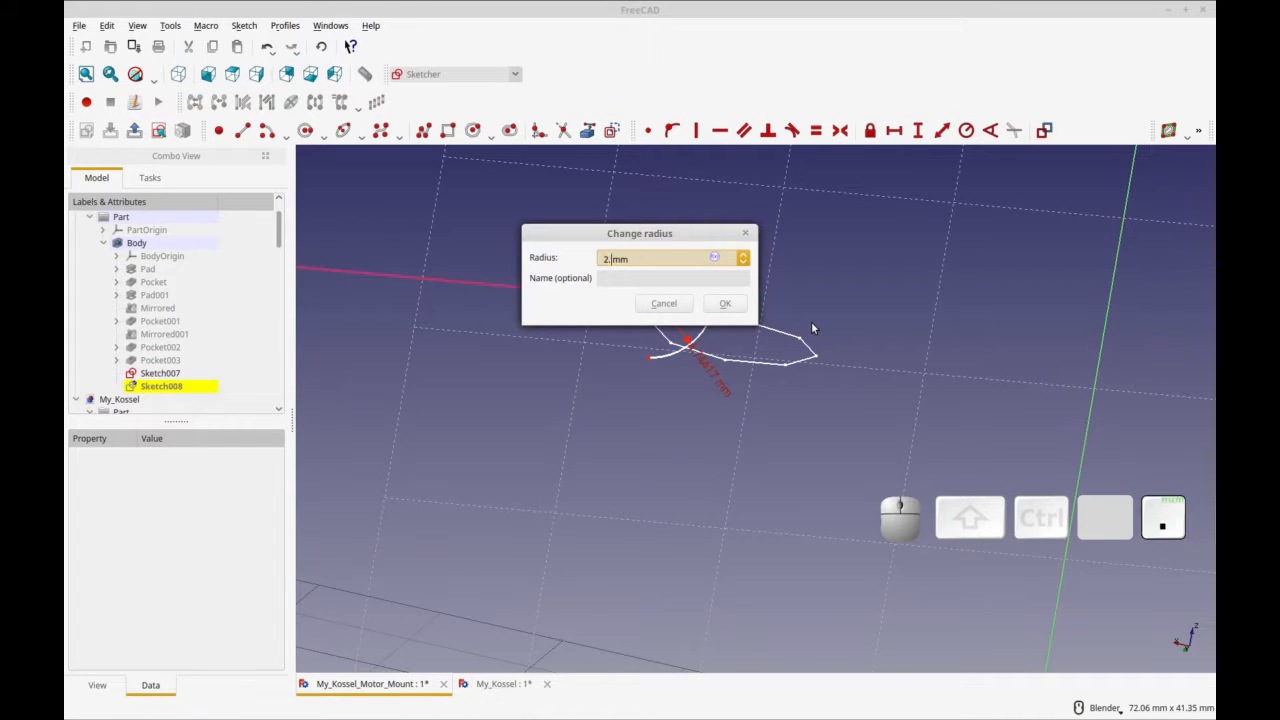
{"action": "left_click", "coordinate": [743, 309]}
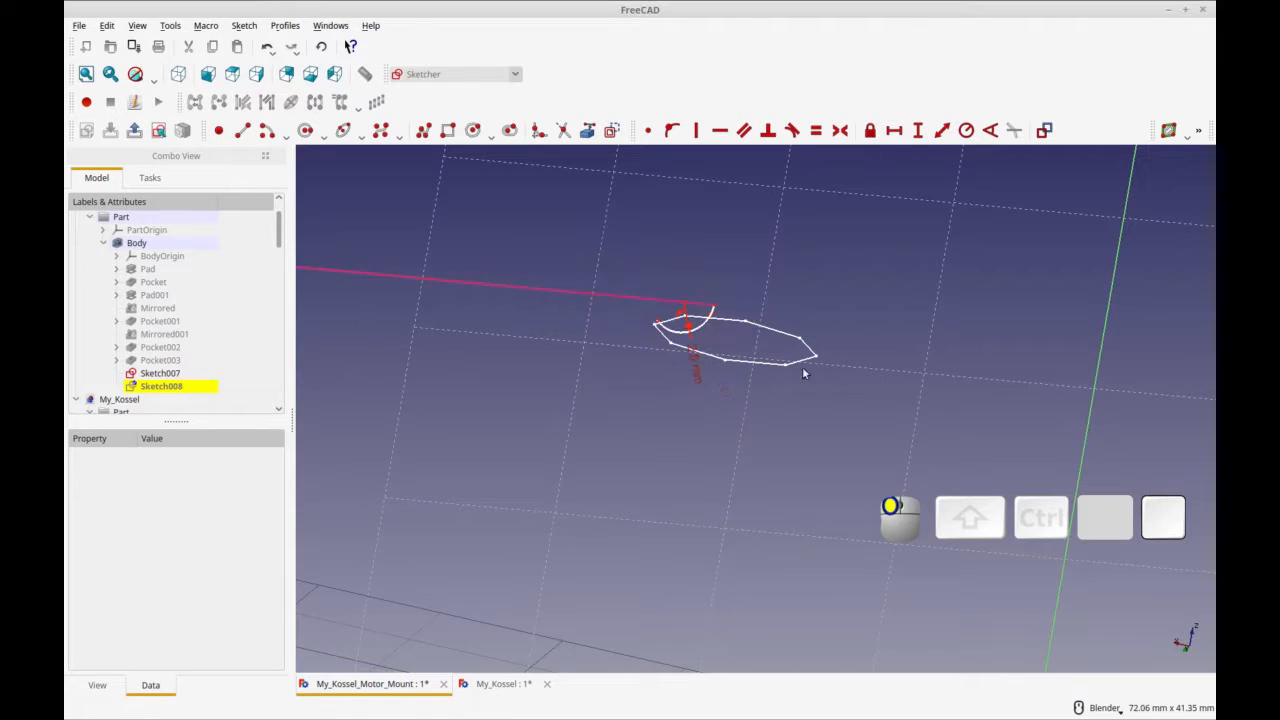
{"action": "left_click_drag", "start_coordinate": [691, 372], "coordinate": [739, 380]}
{"action": "left_click_drag", "start_coordinate": [658, 323], "coordinate": [665, 360]}
{"action": "mouse_move", "coordinate": [673, 399]}
{"action": "middle_mouse_down"}
{"action": "mouse_move", "coordinate": [677, 417]}
{"action": "mouse_move", "coordinate": [641, 471]}
{"action": "middle_mouse_up"}
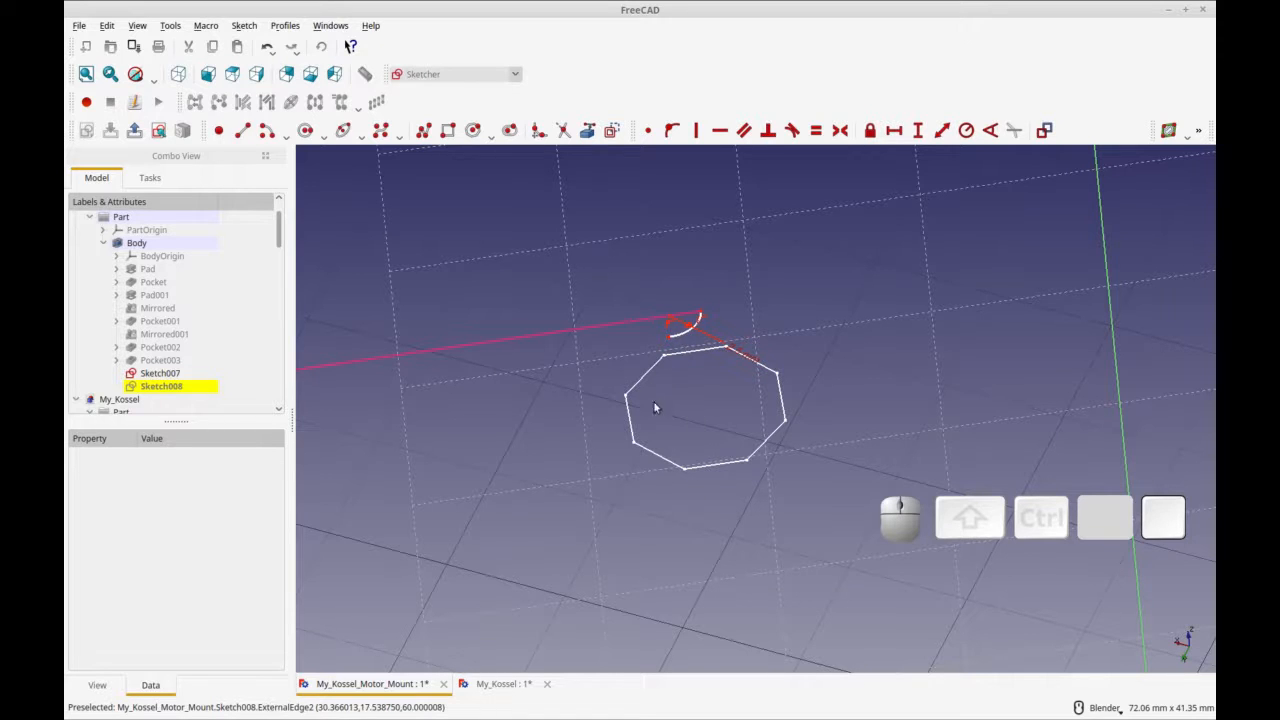
{"action": "mouse_move", "coordinate": [682, 521]}
{"action": "middle_mouse_down"}
{"action": "mouse_move", "coordinate": [711, 509]}
{"action": "mouse_move", "coordinate": [729, 466]}
{"action": "mouse_move", "coordinate": [700, 477]}
{"action": "middle_mouse_up"}
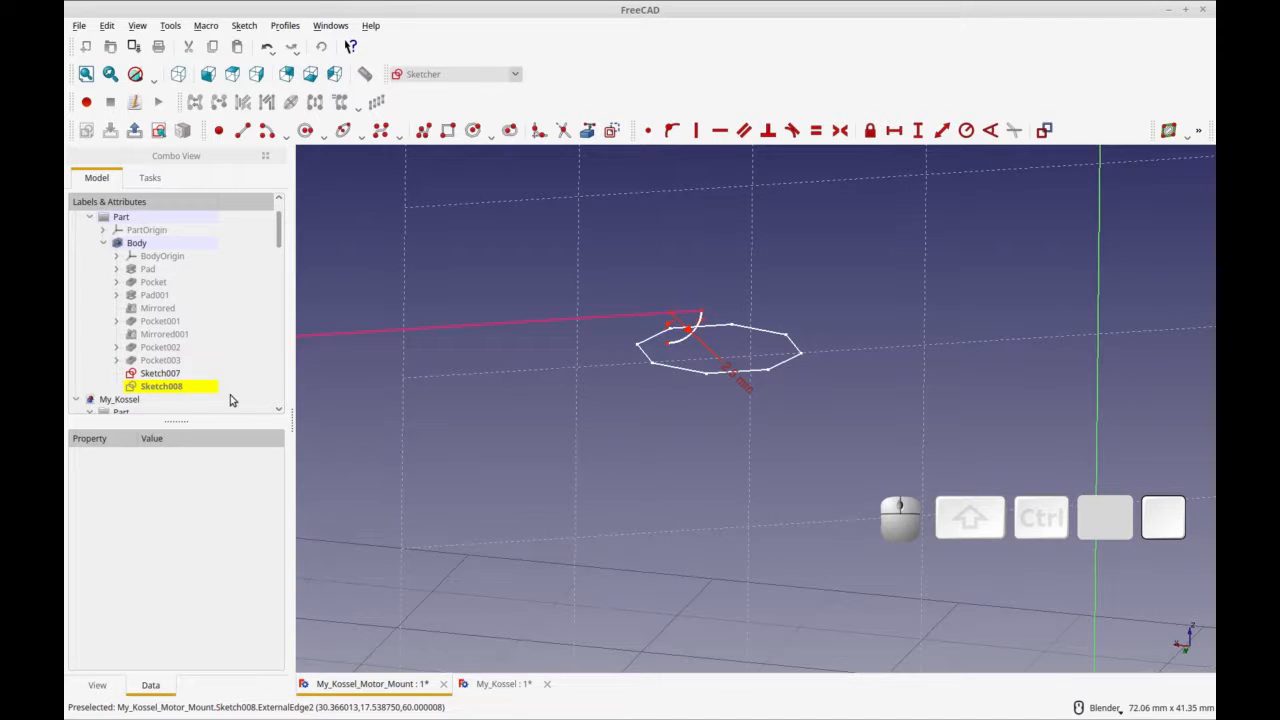
Step: Make Pocket003 visible again and close the arc sketch
{"action": "left_click", "coordinate": [187, 373]}
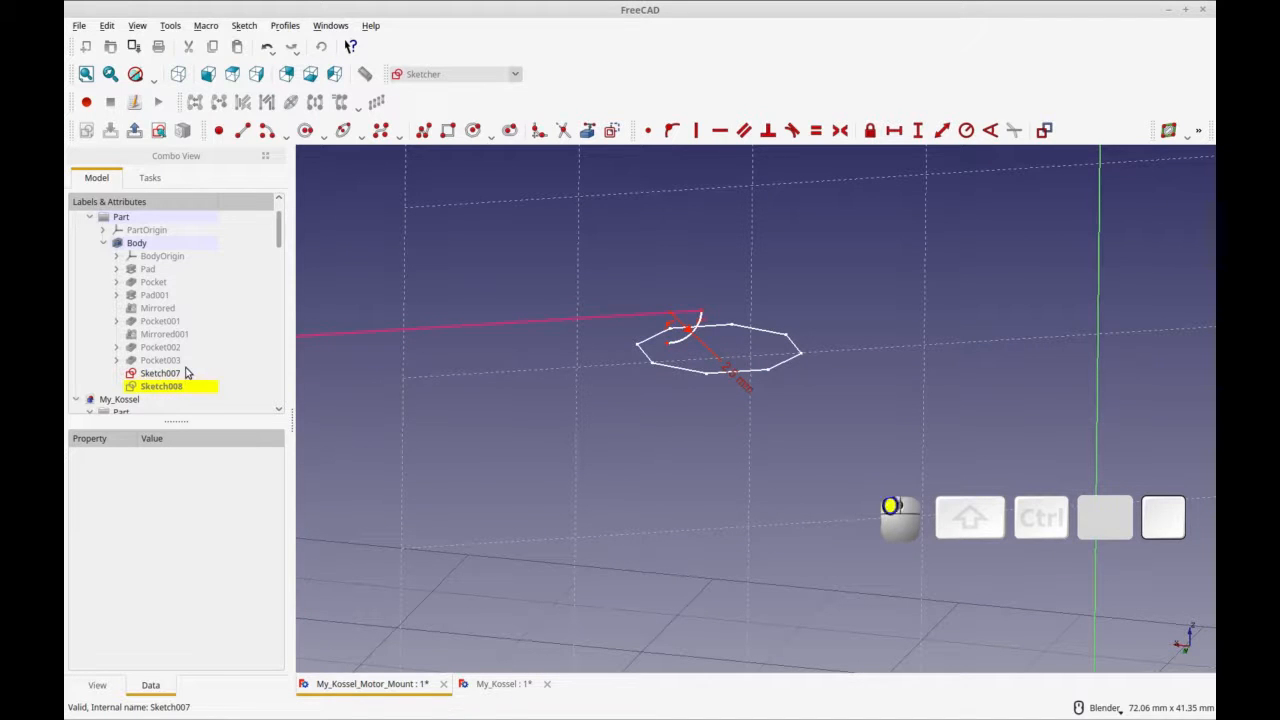
{"action": "left_click", "coordinate": [188, 362]}
{"action": "key", "text": "space"}
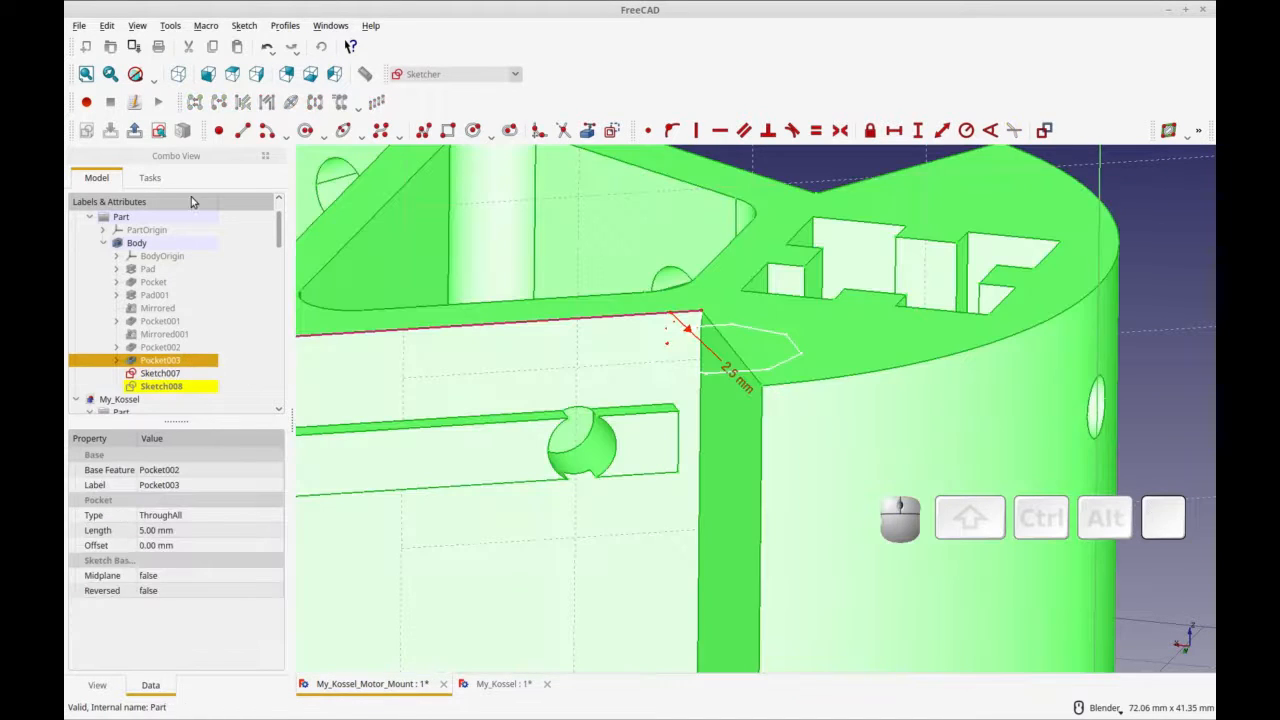
{"action": "left_click", "coordinate": [150, 177]}
{"action": "left_click", "coordinate": [176, 210]}
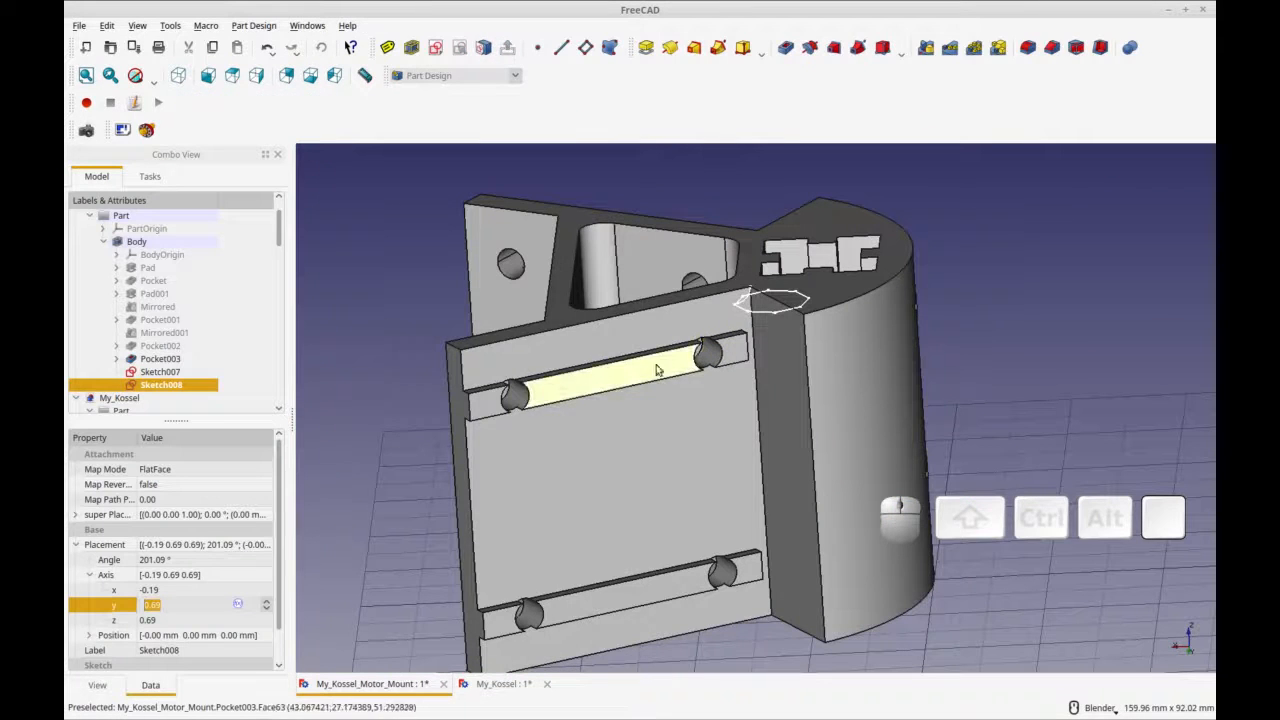
{"action": "key", "text": "ctrl+r"}
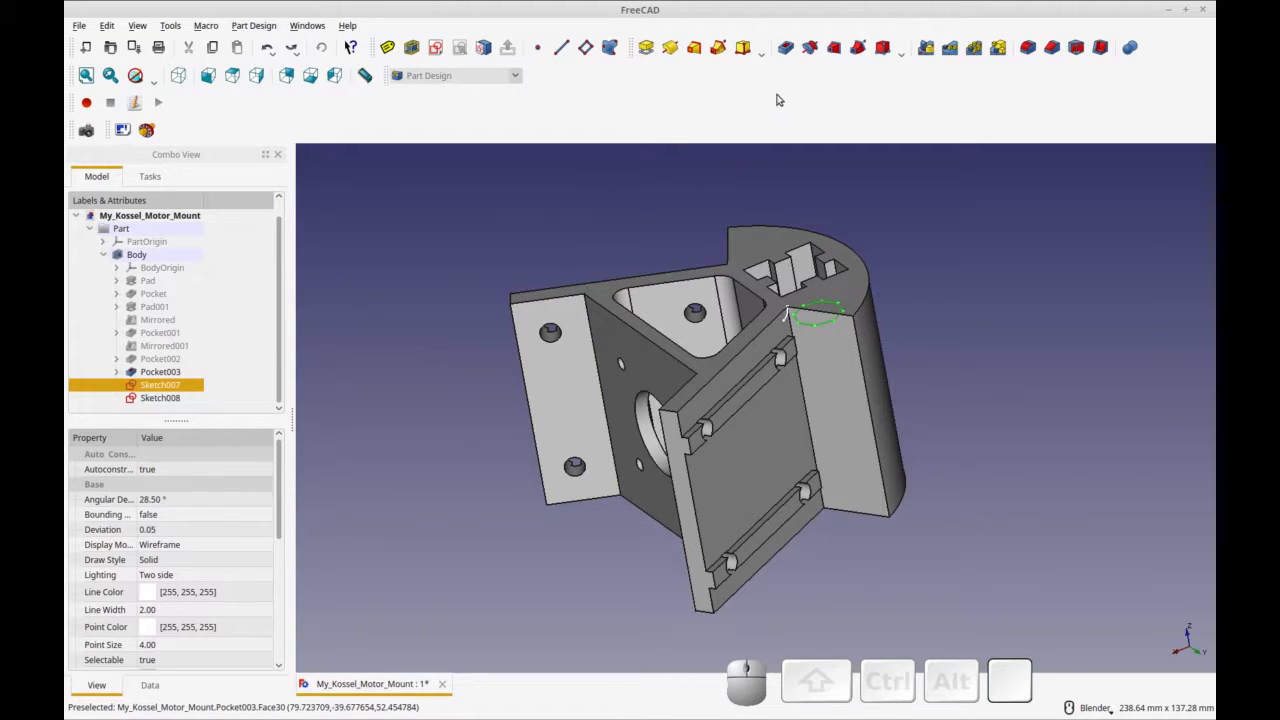
Step: Cut a subtractive pipe with the octagon sketch Sketch007 as profile and the arc Edge1 of Sketch008 as path, using Create cross-reference
{"action": "left_click", "coordinate": [859, 48]}
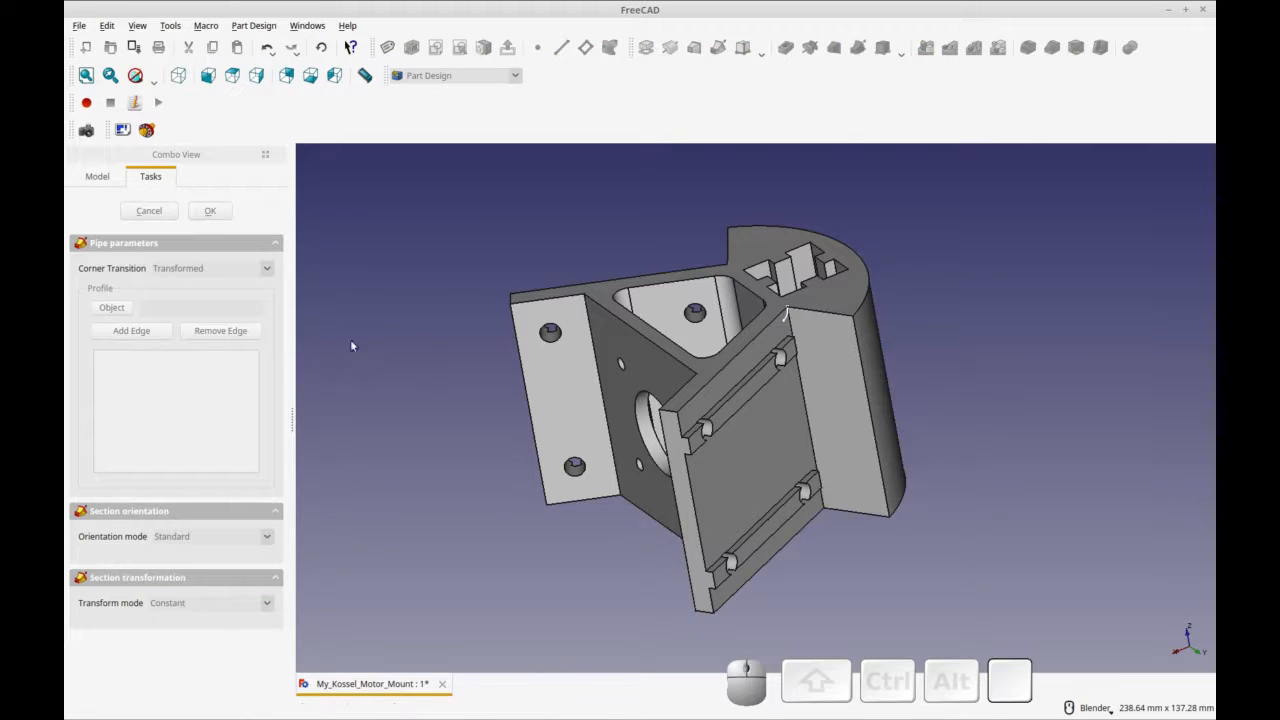
{"action": "left_click", "coordinate": [163, 336]}
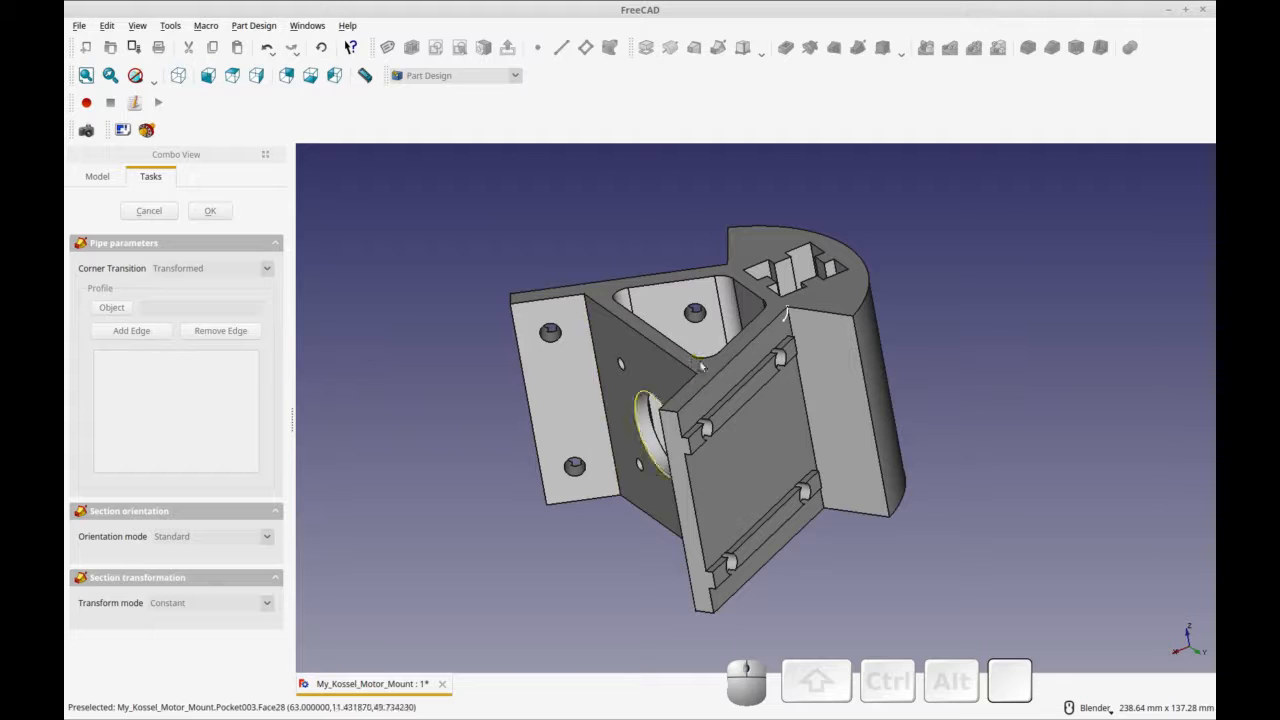
{"action": "left_click", "coordinate": [785, 316]}
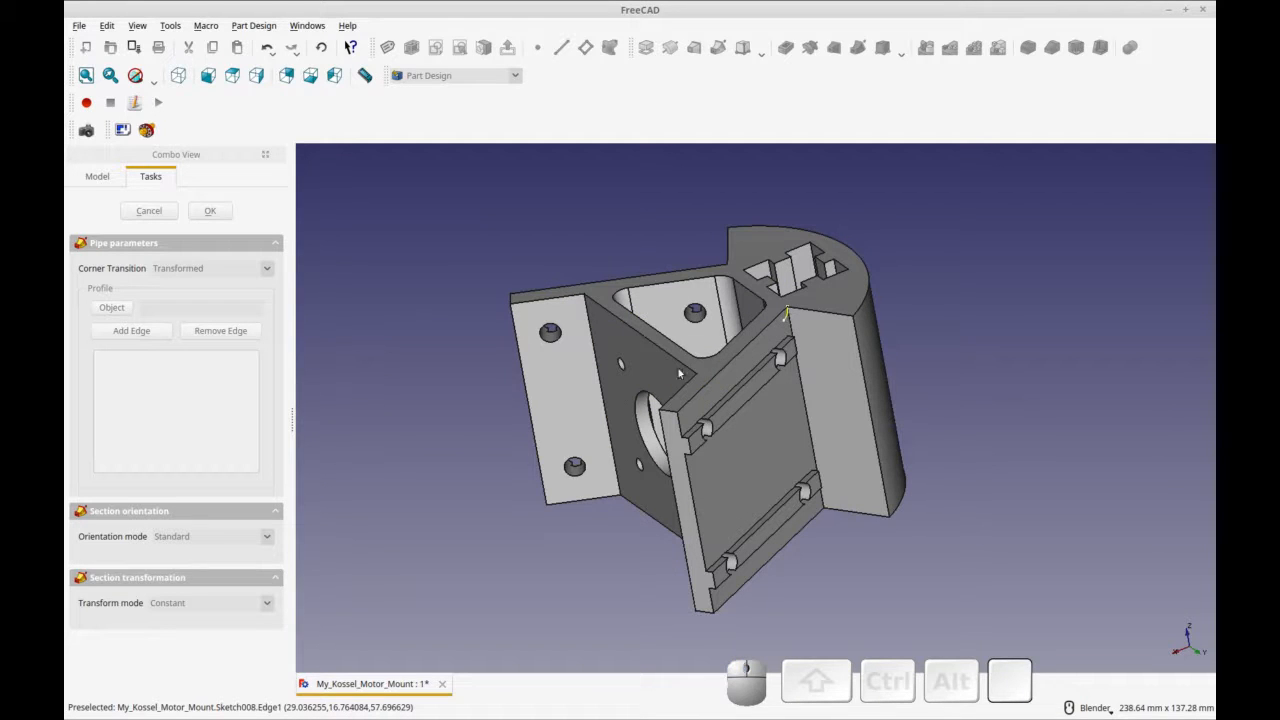
{"action": "left_click", "coordinate": [210, 212]}
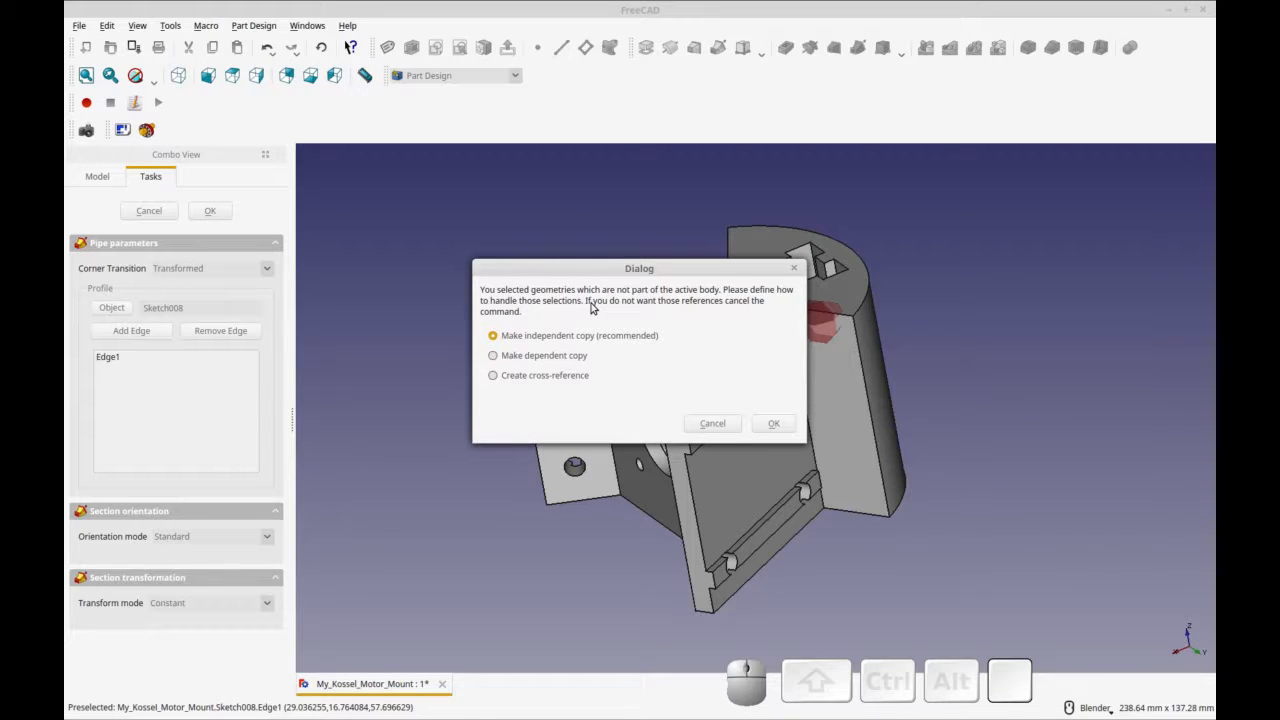
{"action": "left_click", "coordinate": [99, 180]}
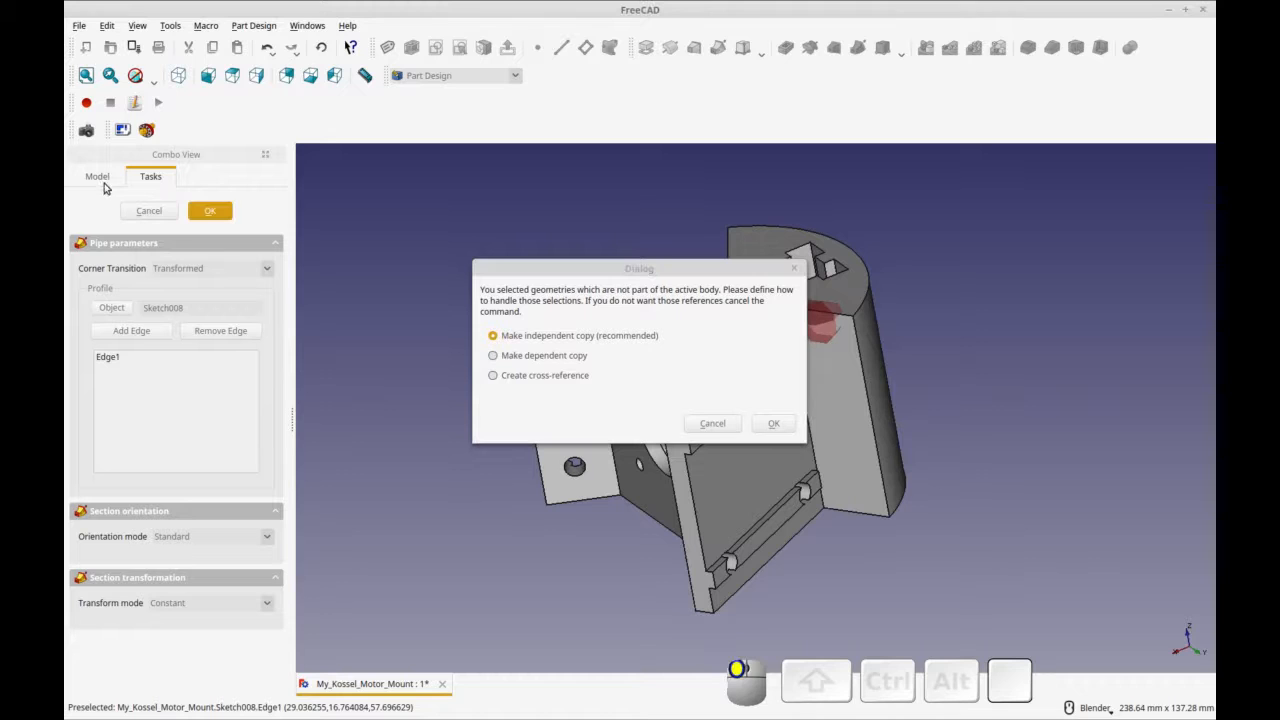
{"action": "left_click", "coordinate": [523, 378]}
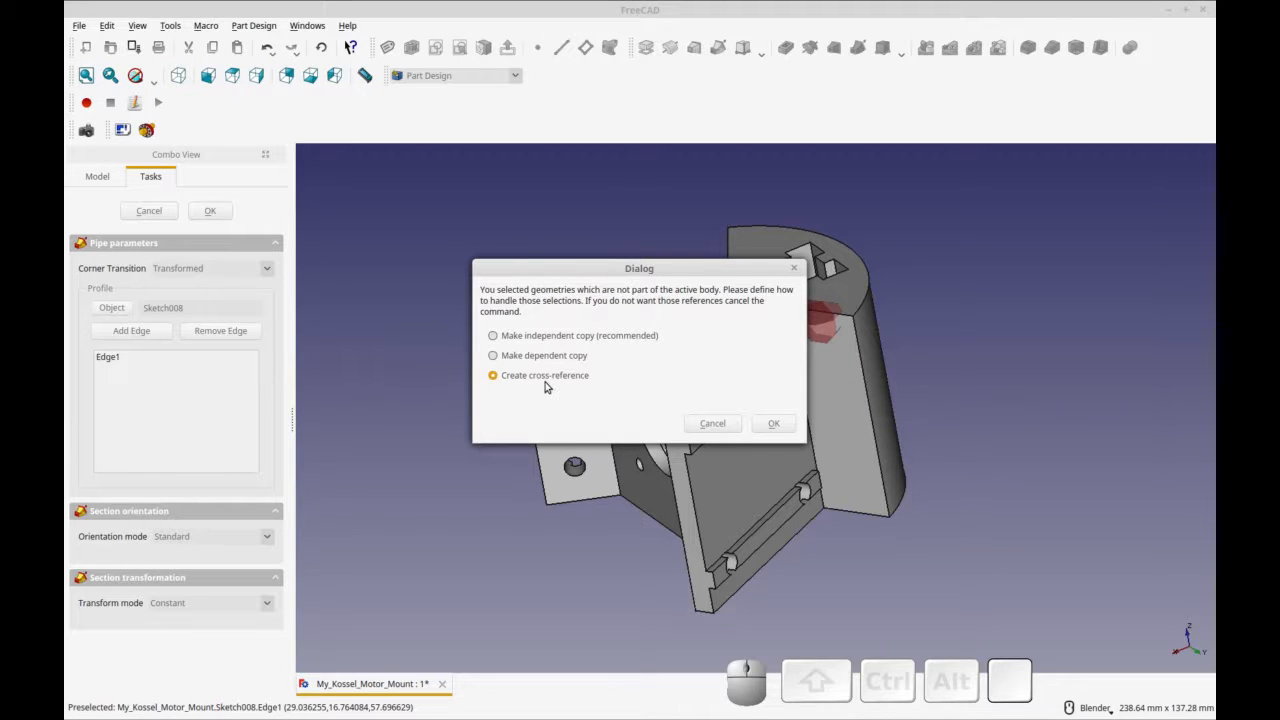
{"action": "left_click", "coordinate": [773, 423]}
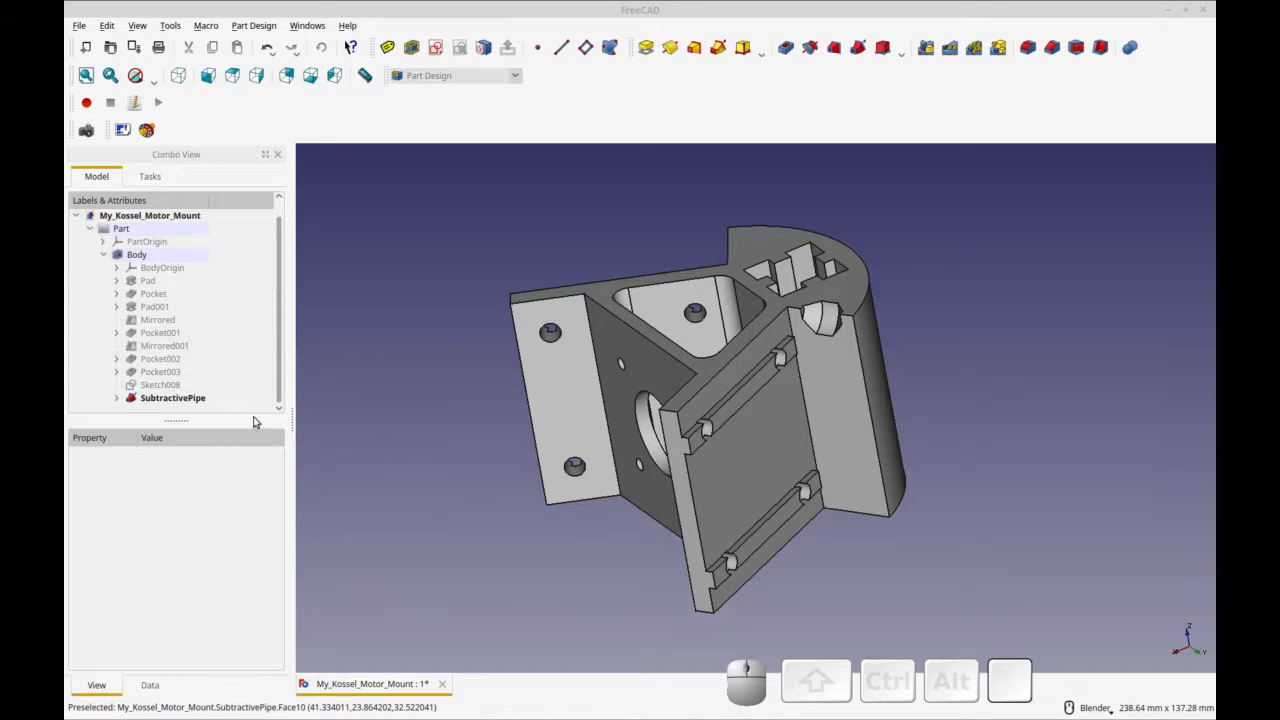
Step: Expand SubtractivePipe in the model tree and check where its profile sketch Sketch007 and path sketch Sketch008 are placed
{"action": "left_click", "coordinate": [172, 399]}
{"action": "left_click", "coordinate": [117, 398]}
{"action": "scroll", "coordinate": [173, 402], "scroll_direction": "down", "scroll_amount": 1}
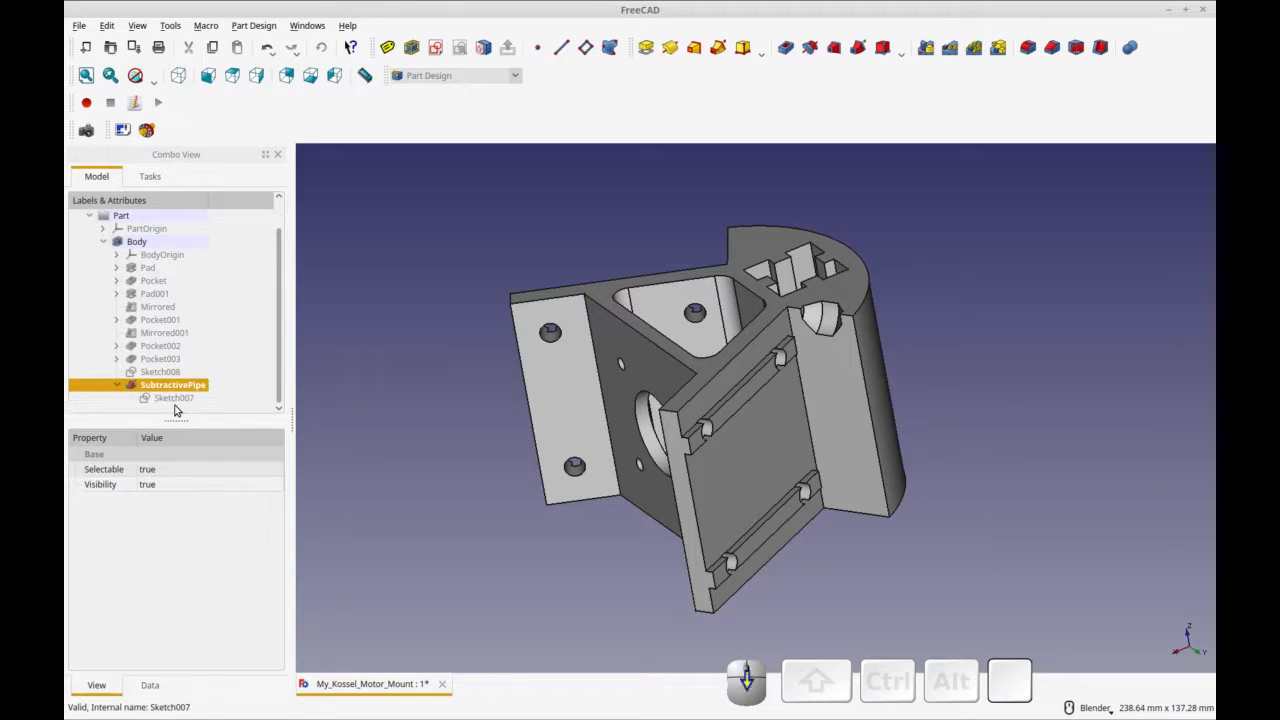
{"action": "left_click", "coordinate": [168, 373]}
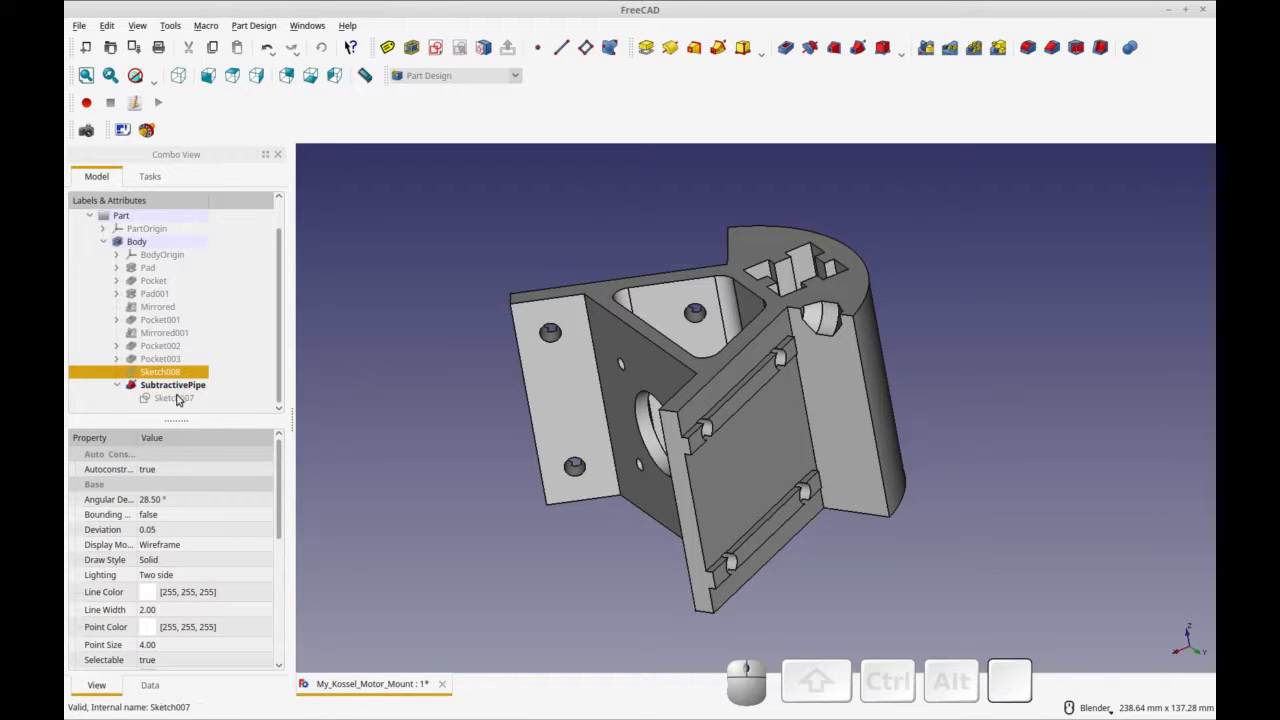
{"action": "left_click", "coordinate": [176, 398]}
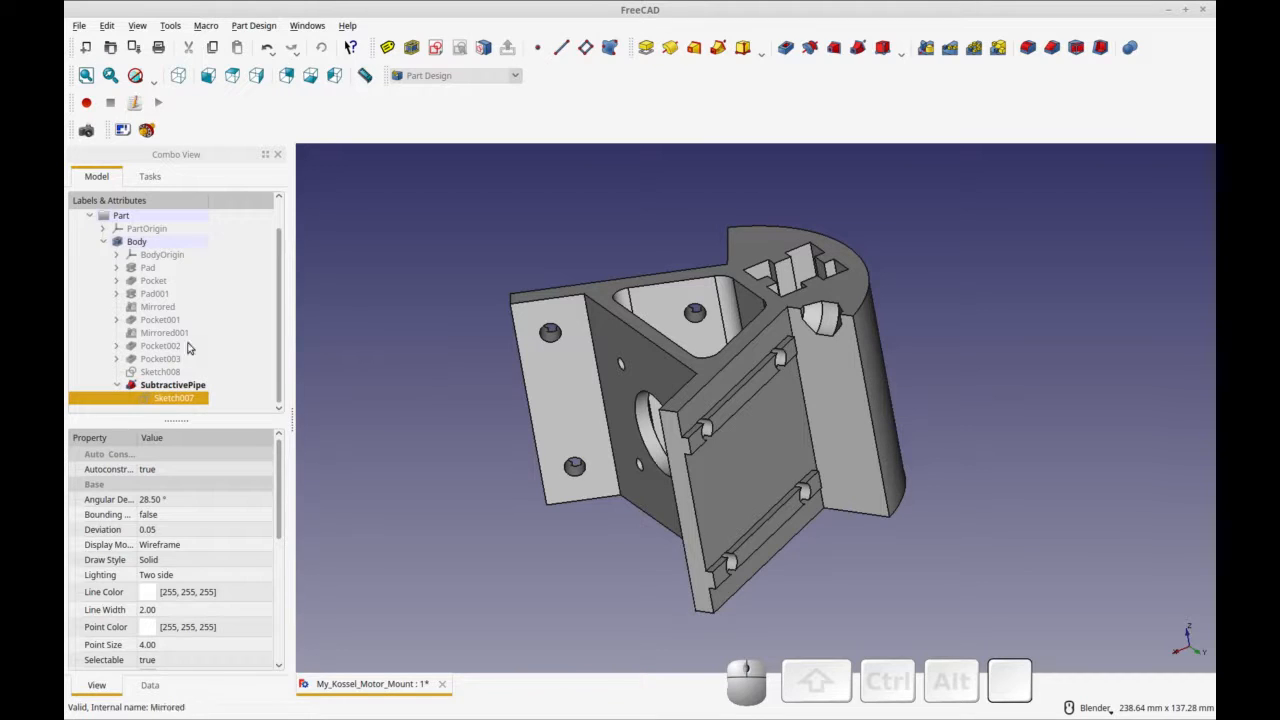
Step: Open the Report view, look through its messages, and close it again
{"action": "left_click", "coordinate": [137, 25]}
{"action": "mouse_move", "coordinate": [182, 365]}
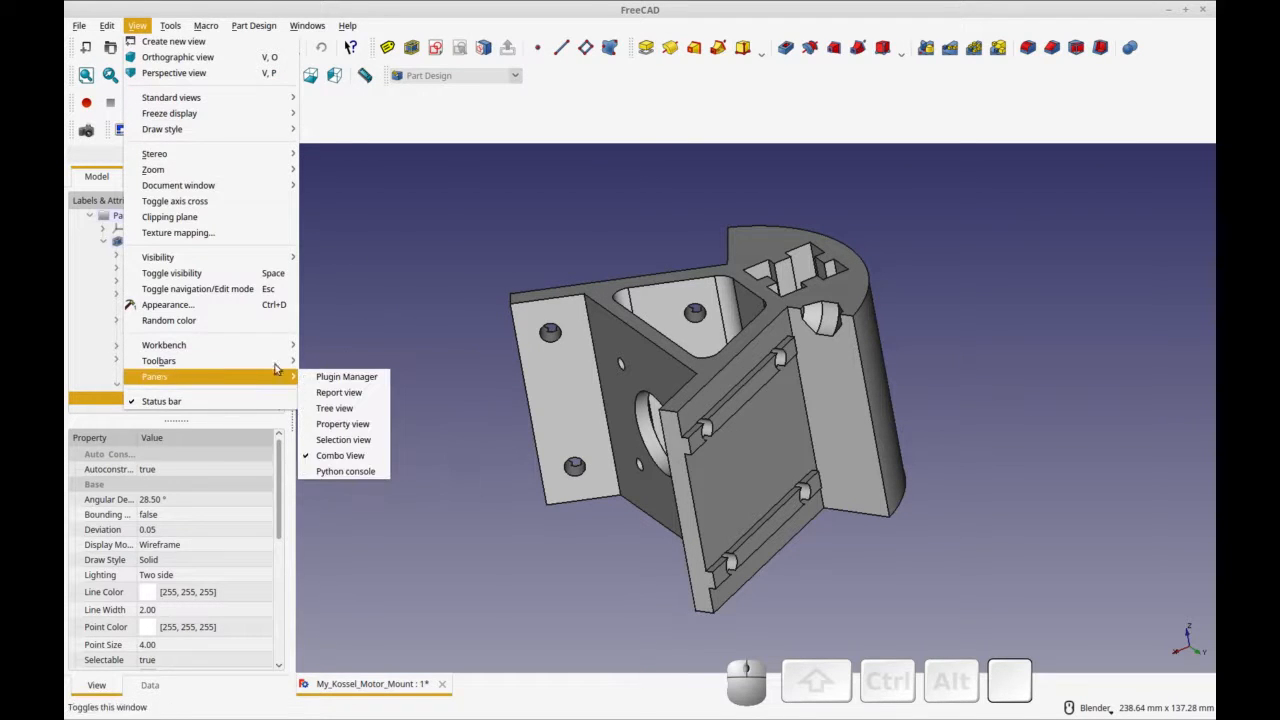
{"action": "mouse_move", "coordinate": [250, 377]}
{"action": "left_click", "coordinate": [340, 393]}
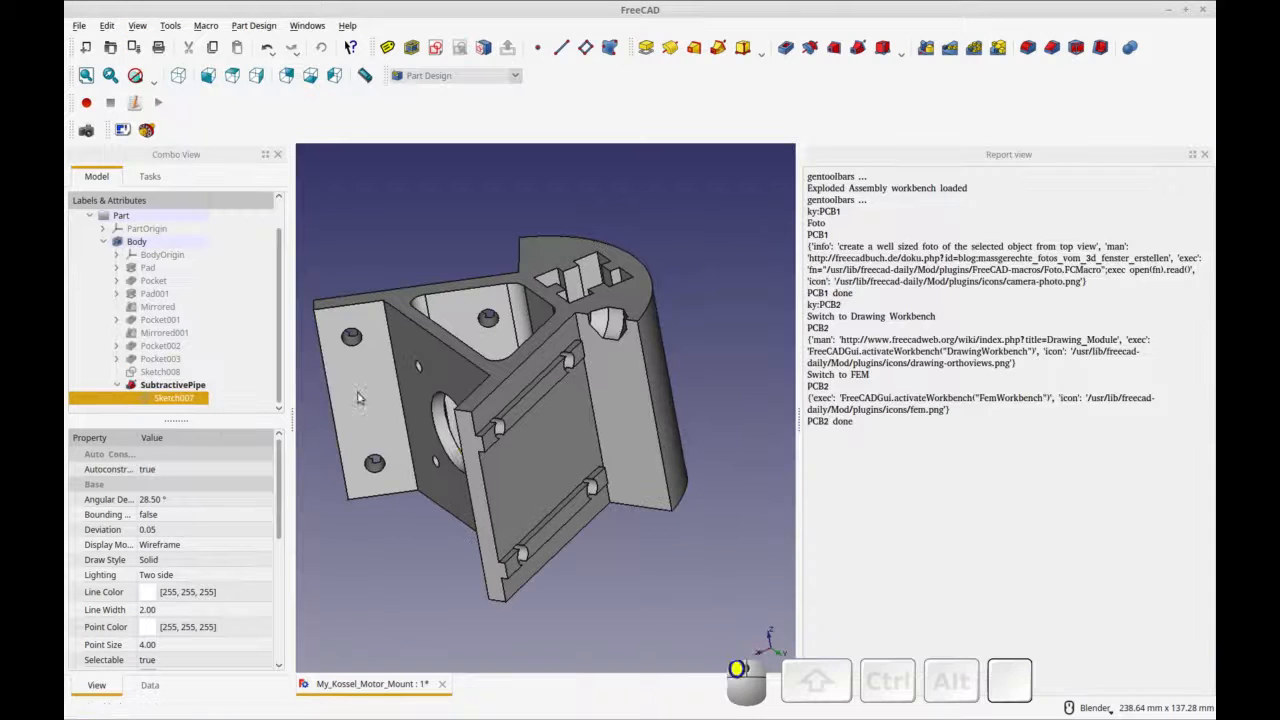
{"action": "left_click", "coordinate": [918, 418]}
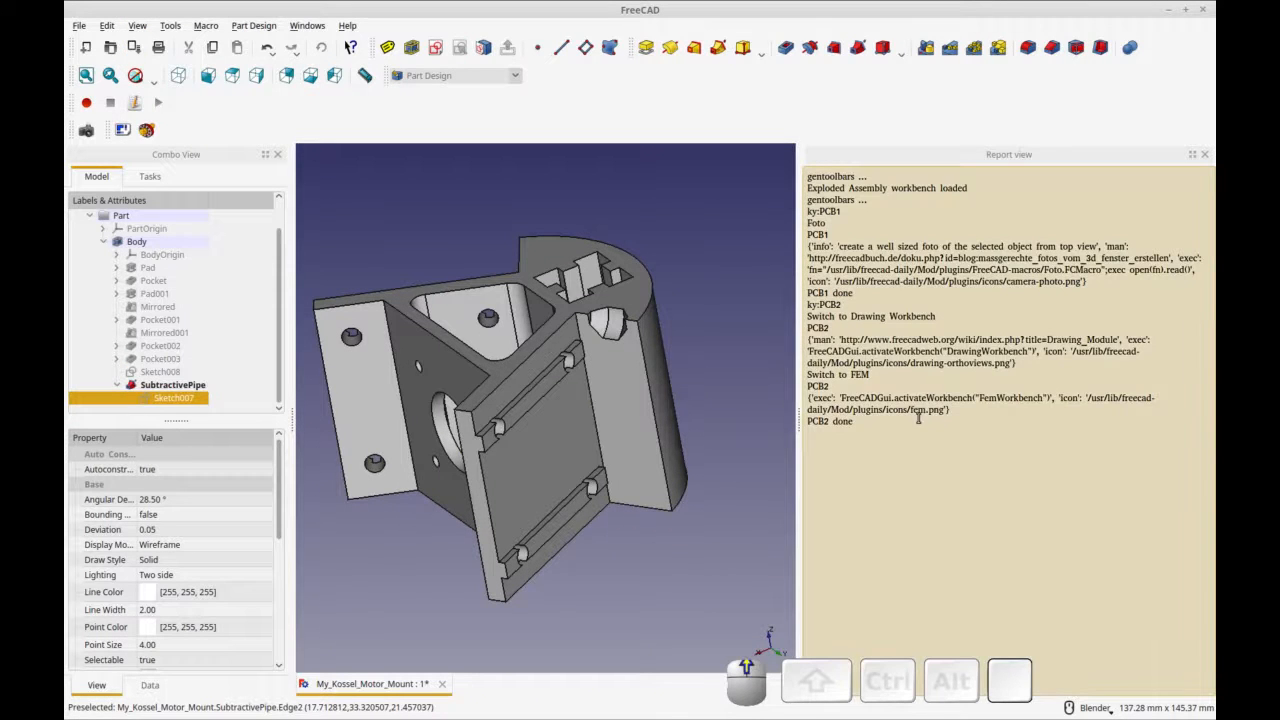
{"action": "left_click_drag", "start_coordinate": [844, 245], "coordinate": [877, 246]}
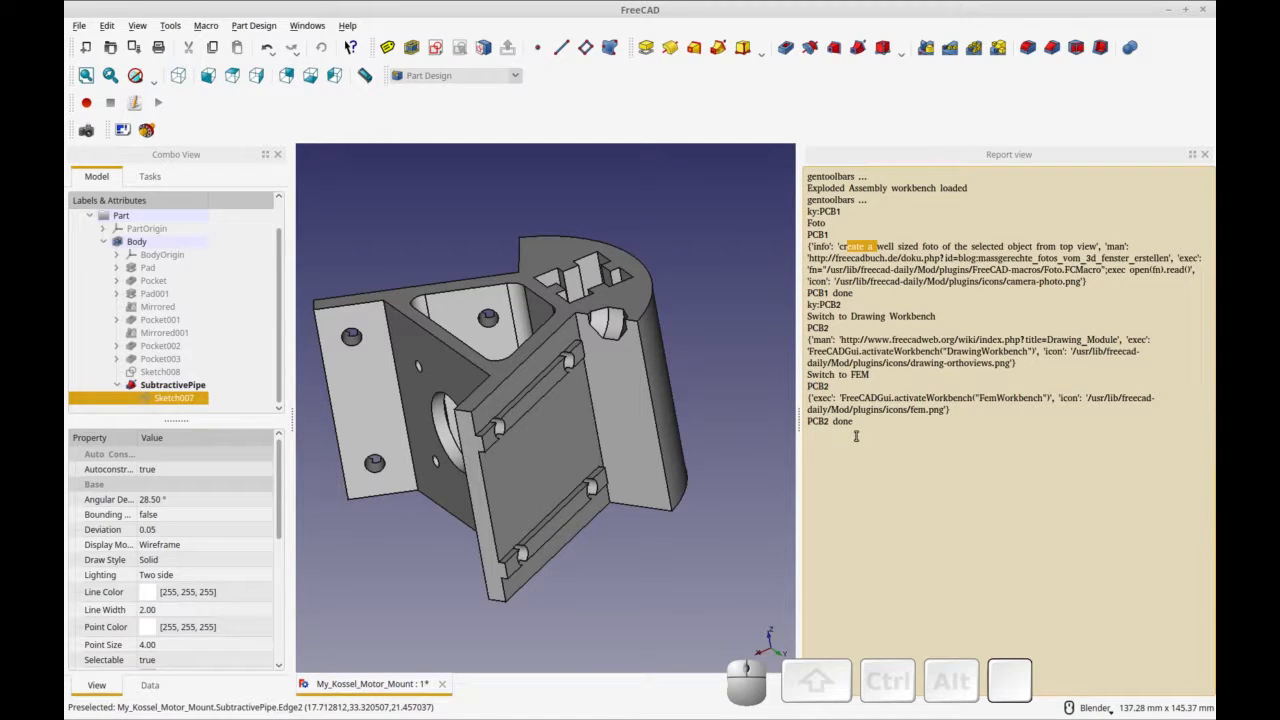
{"action": "left_click", "coordinate": [718, 325]}
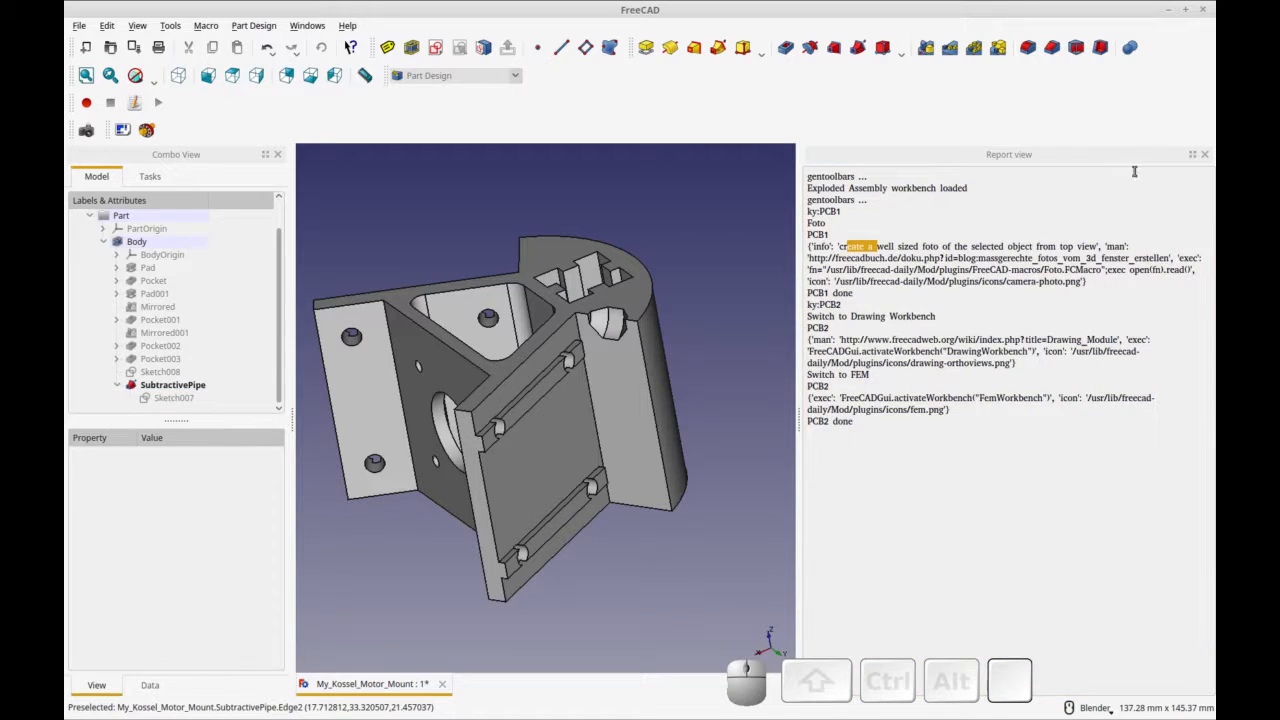
{"action": "left_click", "coordinate": [1205, 155]}
Step: Mirror the SubtractivePipe cutout about the base XZ plane
{"action": "middle_click_drag", "start_coordinate": [1171, 177], "coordinate": [435, 419]}
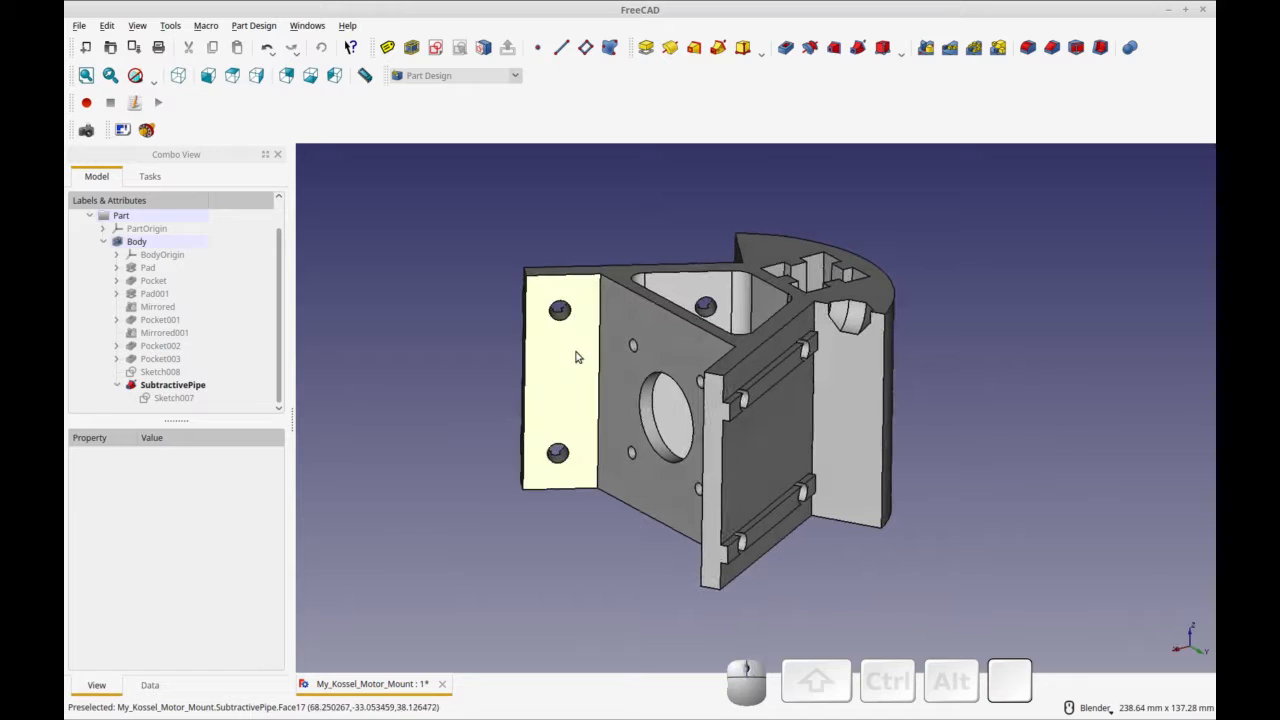
{"action": "middle_click_drag", "start_coordinate": [432, 386], "coordinate": [406, 365]}
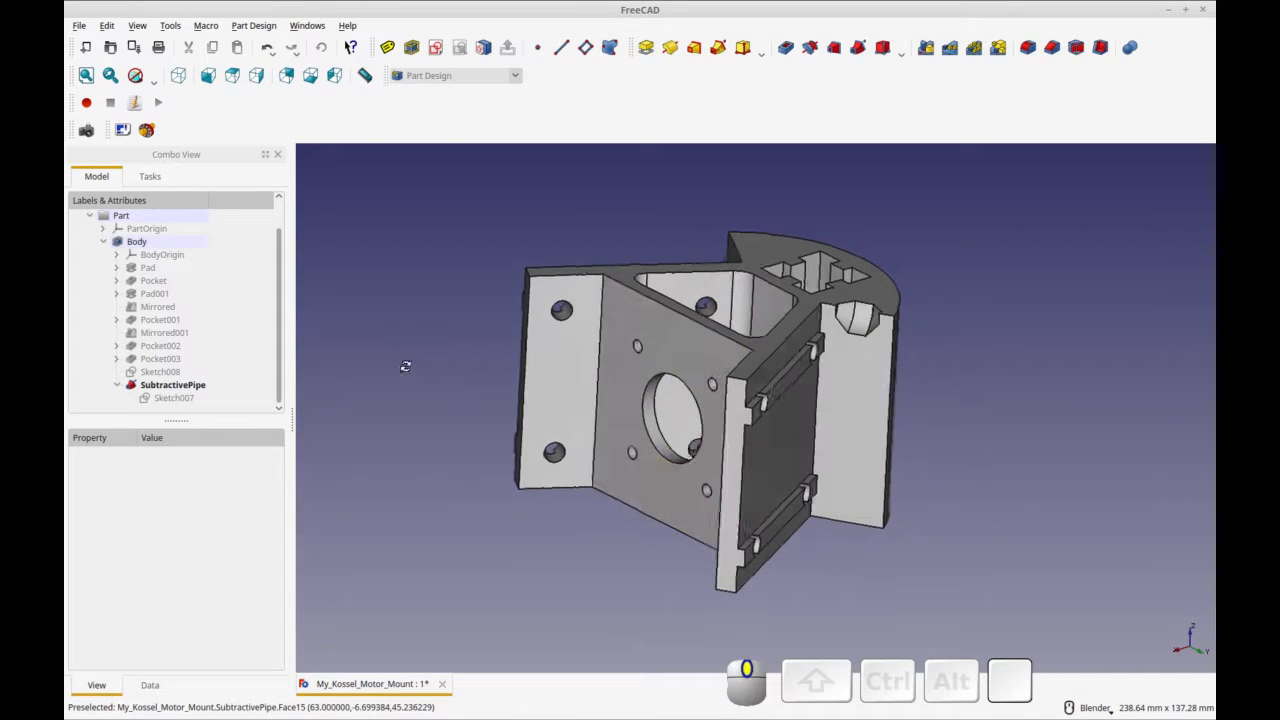
{"action": "left_click", "coordinate": [150, 385]}
{"action": "middle_click_drag", "start_coordinate": [340, 427], "coordinate": [360, 446]}
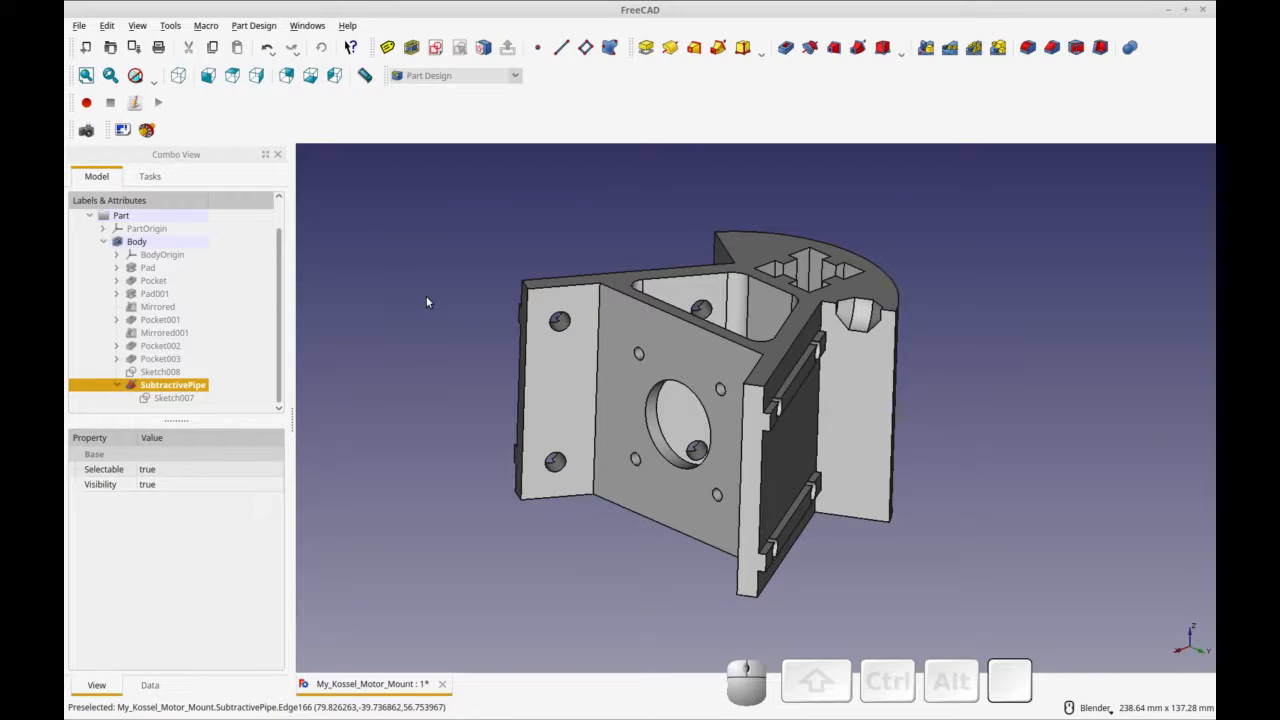
{"action": "middle_click_drag", "start_coordinate": [426, 302], "coordinate": [450, 312]}
{"action": "left_click", "coordinate": [926, 50]}
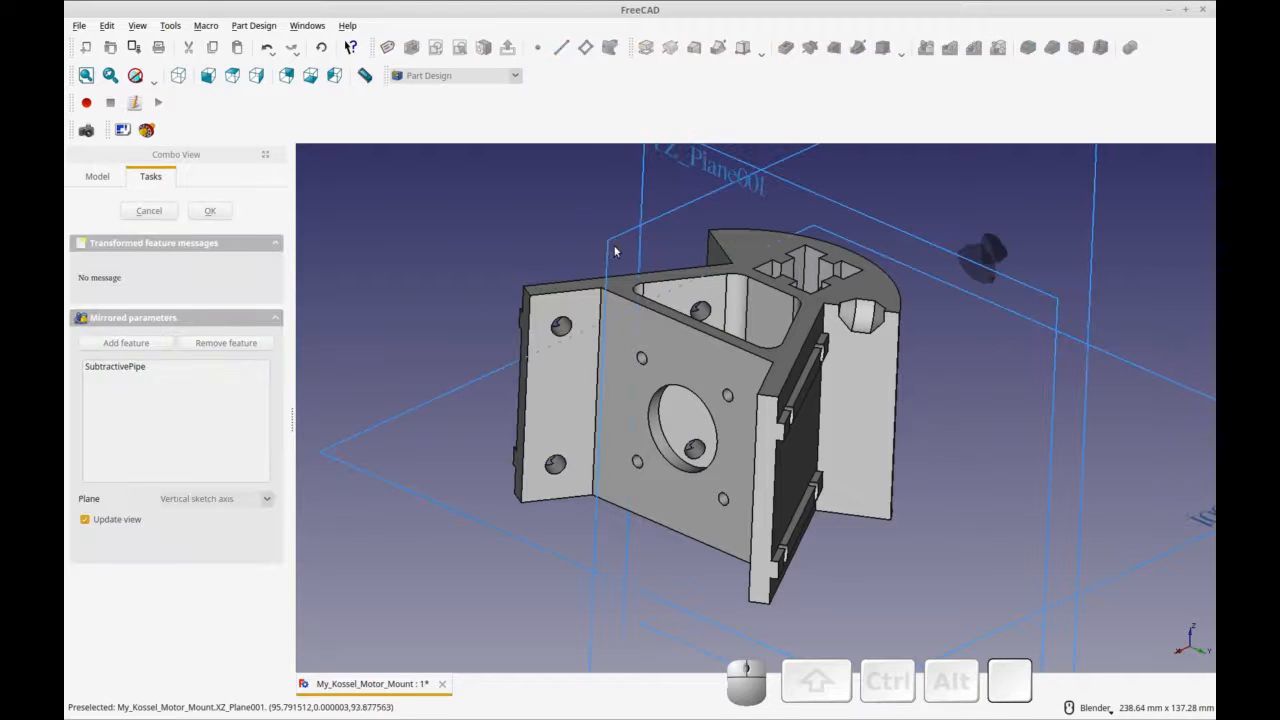
{"action": "left_click", "coordinate": [605, 248]}
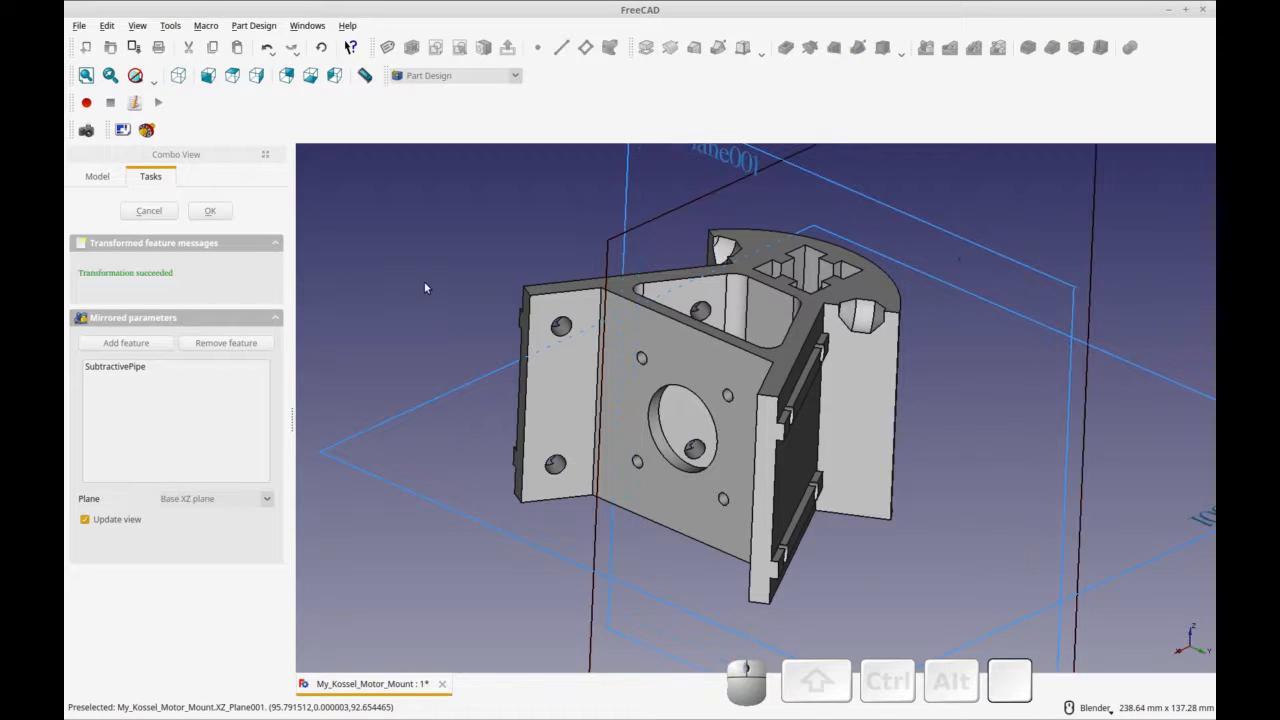
{"action": "left_click", "coordinate": [209, 214]}
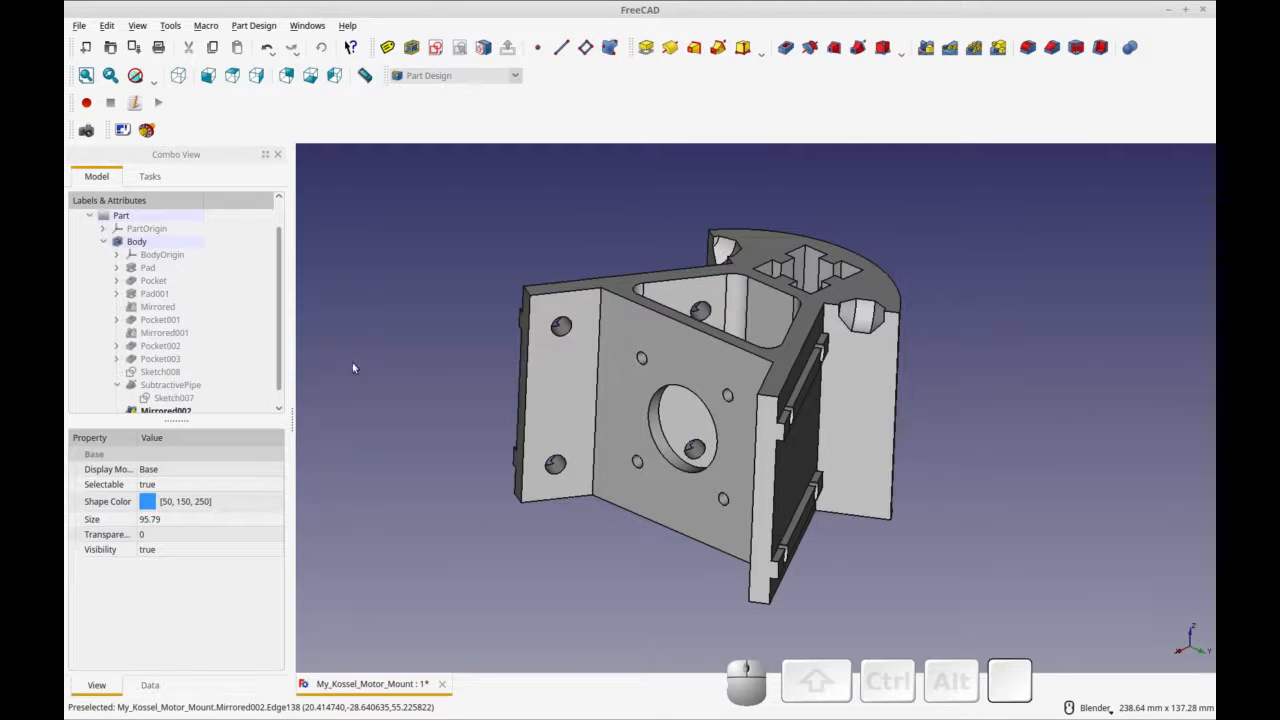
Step: Inspect the mount from several angles, examining the curved pipe cutouts at both ends of the arm's side
{"action": "mouse_move", "coordinate": [847, 497]}
{"action": "middle_mouse_down"}
{"action": "mouse_move", "coordinate": [840, 464]}
{"action": "mouse_move", "coordinate": [846, 531]}
{"action": "mouse_move", "coordinate": [853, 484]}
{"action": "middle_mouse_up"}
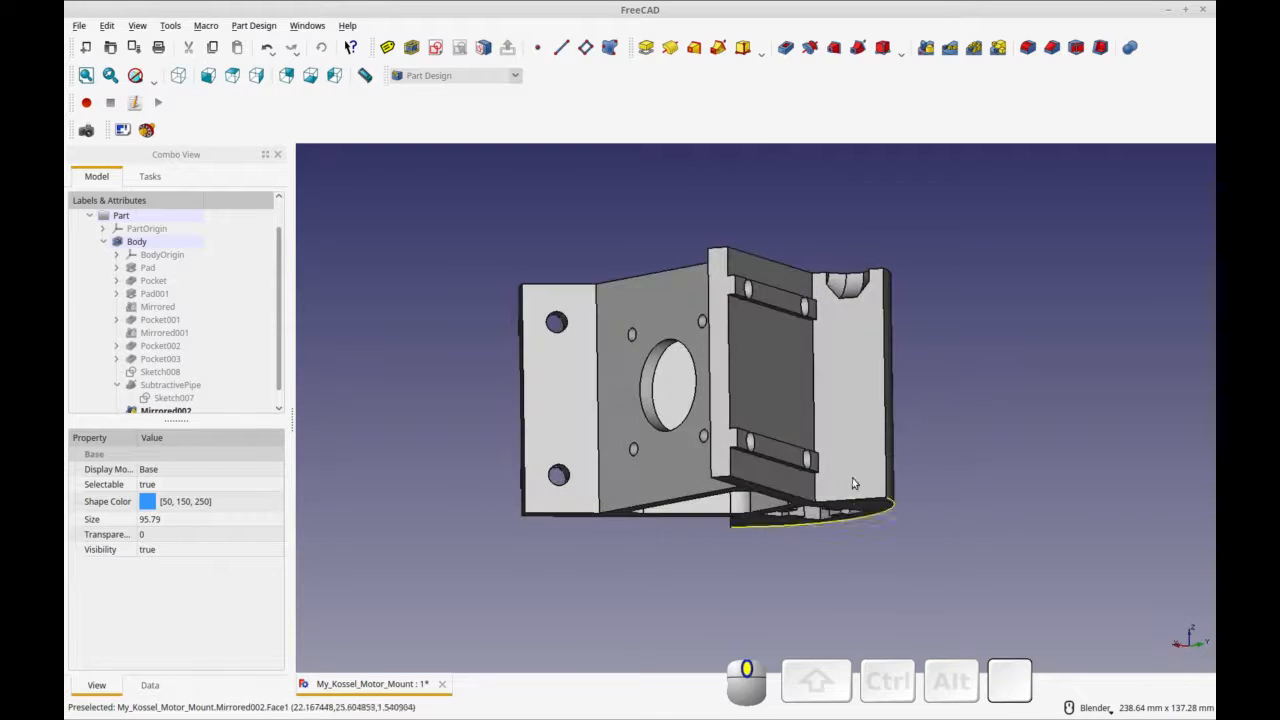
{"action": "middle_click_drag", "start_coordinate": [335, 471], "coordinate": [362, 445]}
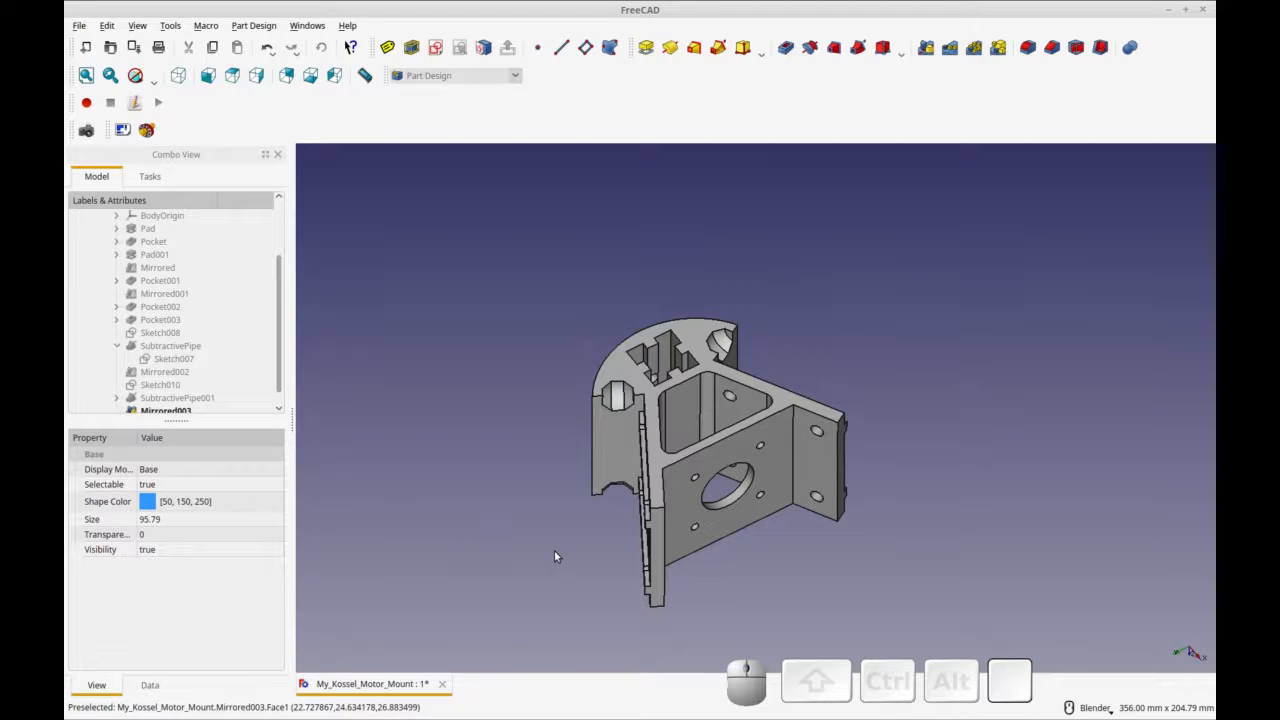
{"action": "mouse_move", "coordinate": [742, 572]}
{"action": "middle_mouse_down"}
{"action": "mouse_move", "coordinate": [757, 555]}
{"action": "mouse_move", "coordinate": [774, 437]}
{"action": "mouse_move", "coordinate": [745, 580]}
{"action": "middle_mouse_up"}
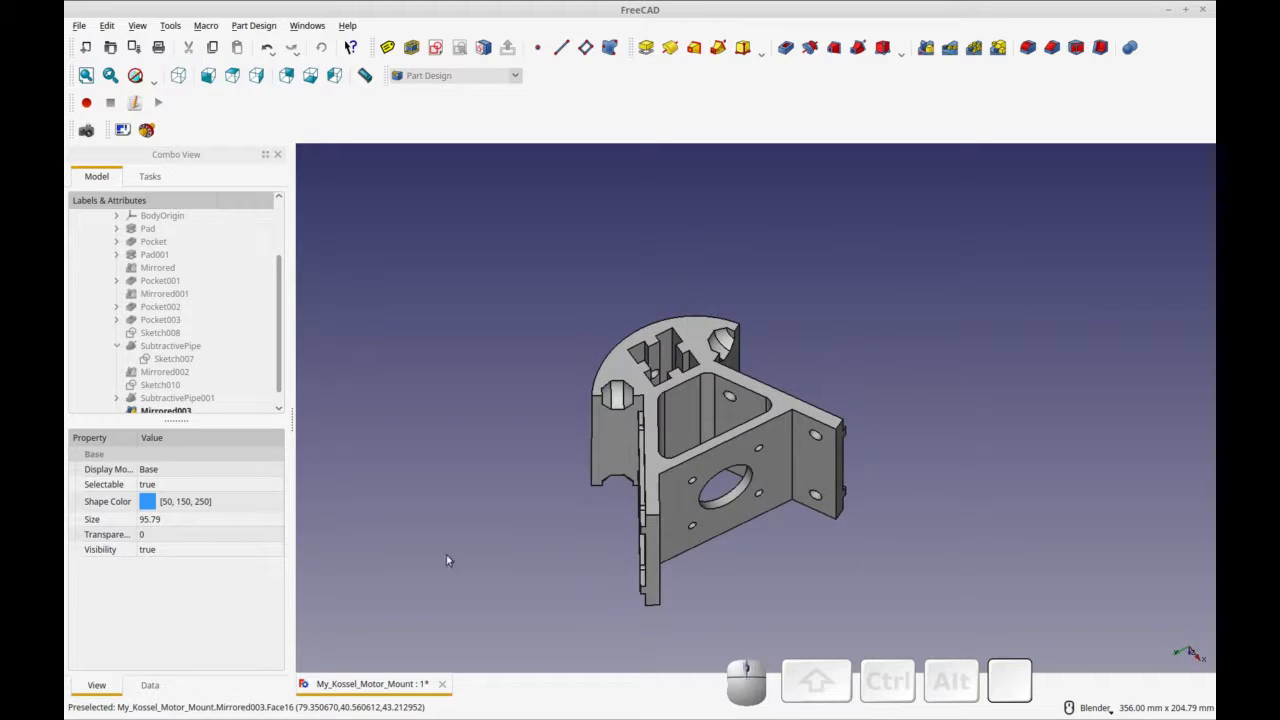
{"action": "middle_click_drag", "start_coordinate": [447, 560], "coordinate": [520, 552]}
{"action": "middle_click_drag", "start_coordinate": [842, 557], "coordinate": [646, 519]}
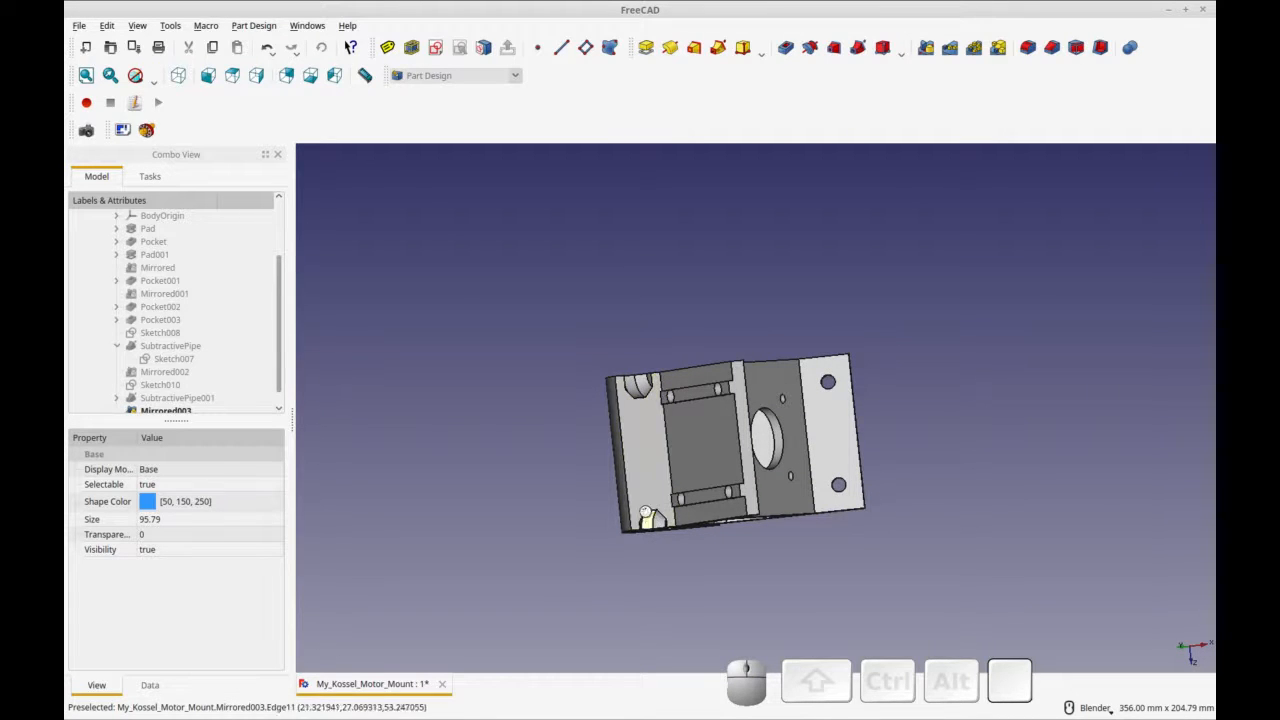
{"action": "scroll", "coordinate": [657, 517], "scroll_direction": "up", "scroll_amount": 5}
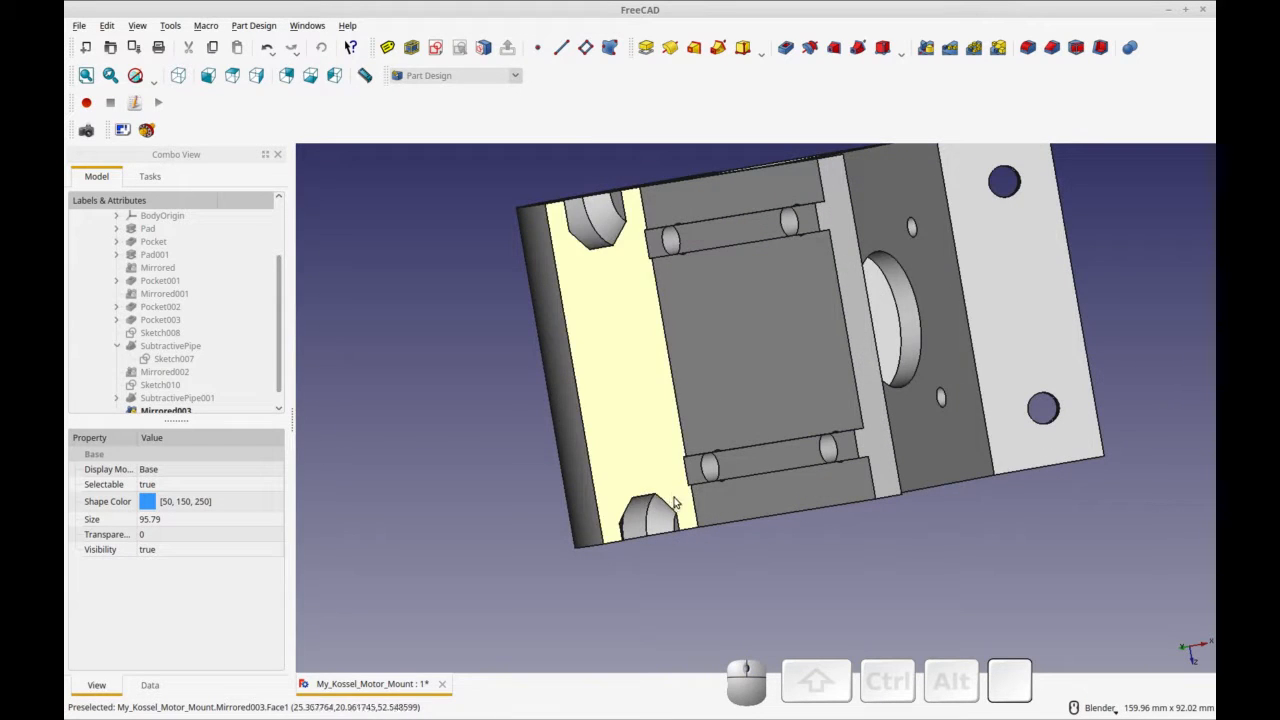
Step: Inspect the mount's curved cutouts and compare the arm's flat side face with the octagonal opening in the My_Kossel document
{"action": "middle_click_drag", "start_coordinate": [985, 518], "coordinate": [969, 534]}
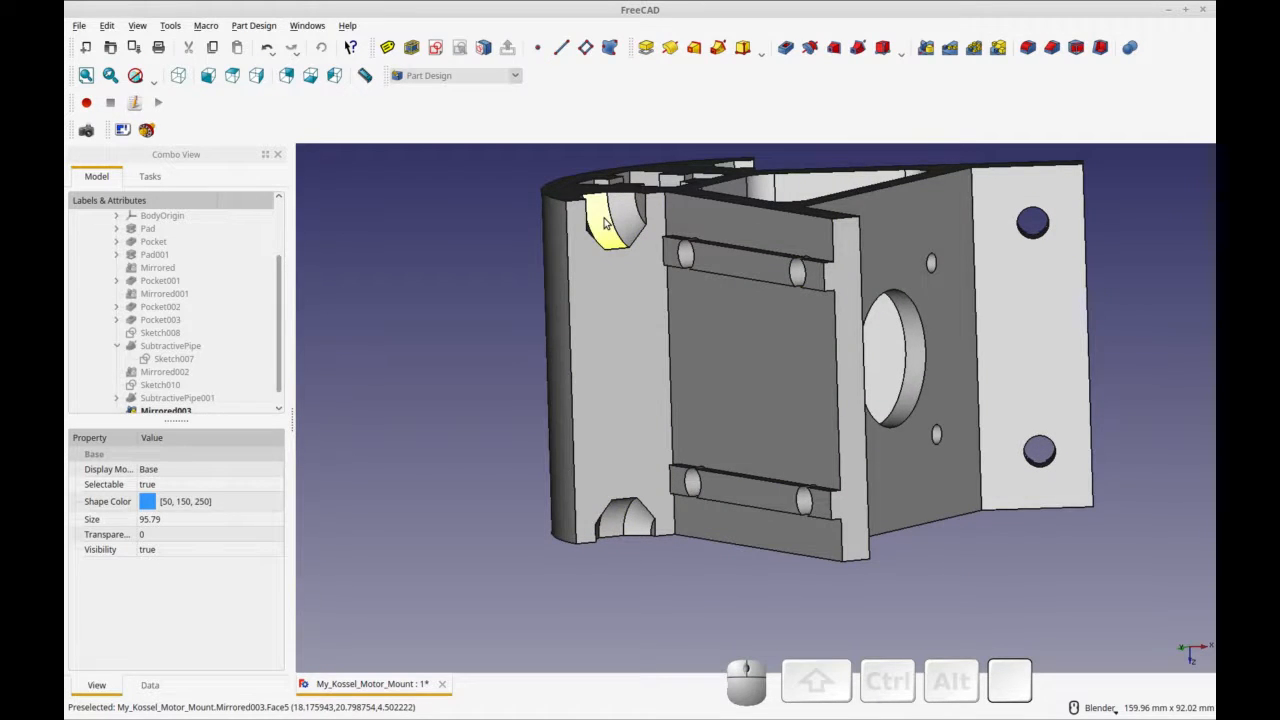
{"action": "mouse_move", "coordinate": [526, 526]}
{"action": "middle_mouse_down"}
{"action": "mouse_move", "coordinate": [566, 523]}
{"action": "mouse_move", "coordinate": [542, 526]}
{"action": "middle_mouse_up"}
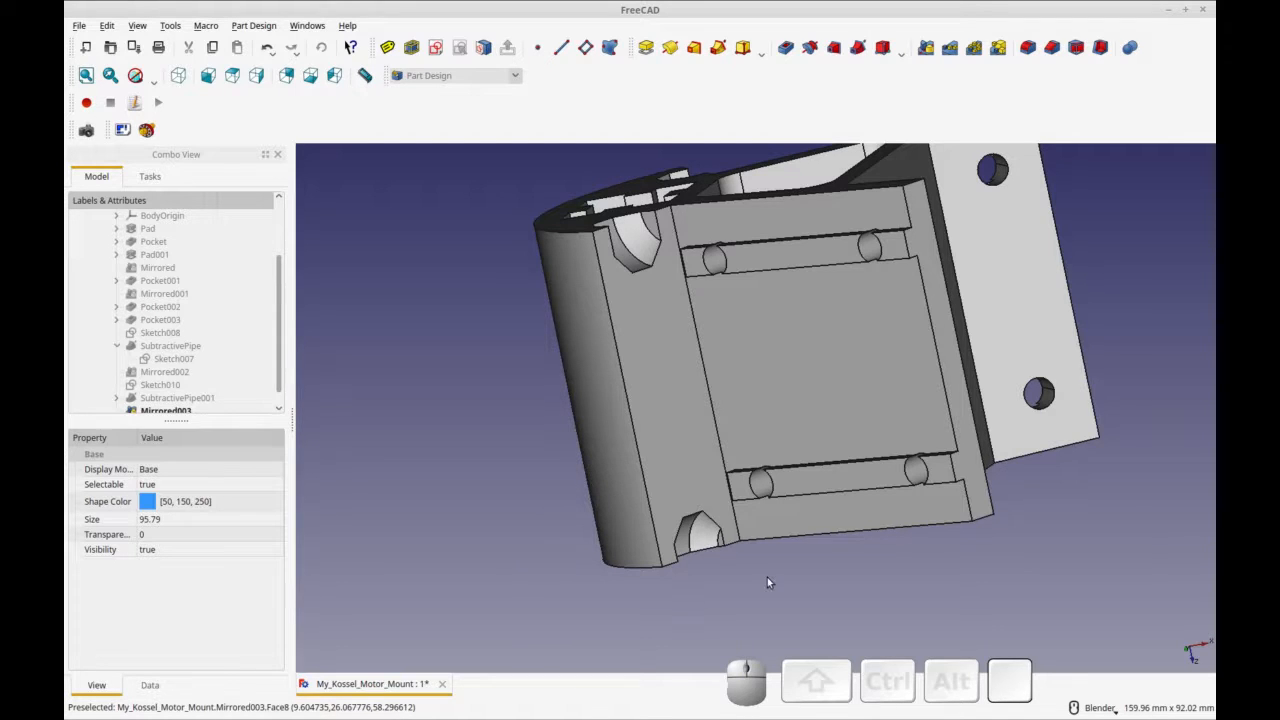
{"action": "scroll", "coordinate": [476, 583], "scroll_direction": "down", "scroll_amount": 3}
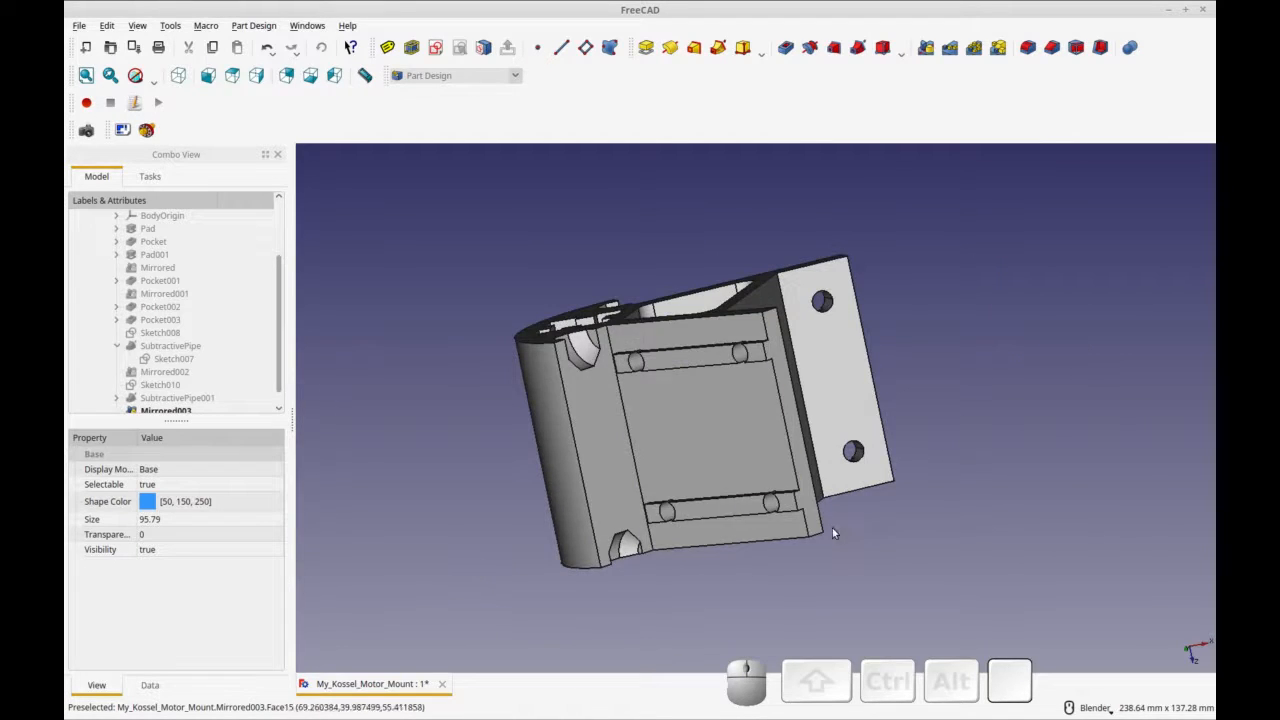
{"action": "middle_click_drag", "start_coordinate": [534, 564], "coordinate": [441, 587]}
{"action": "key", "text": "ctrl"}
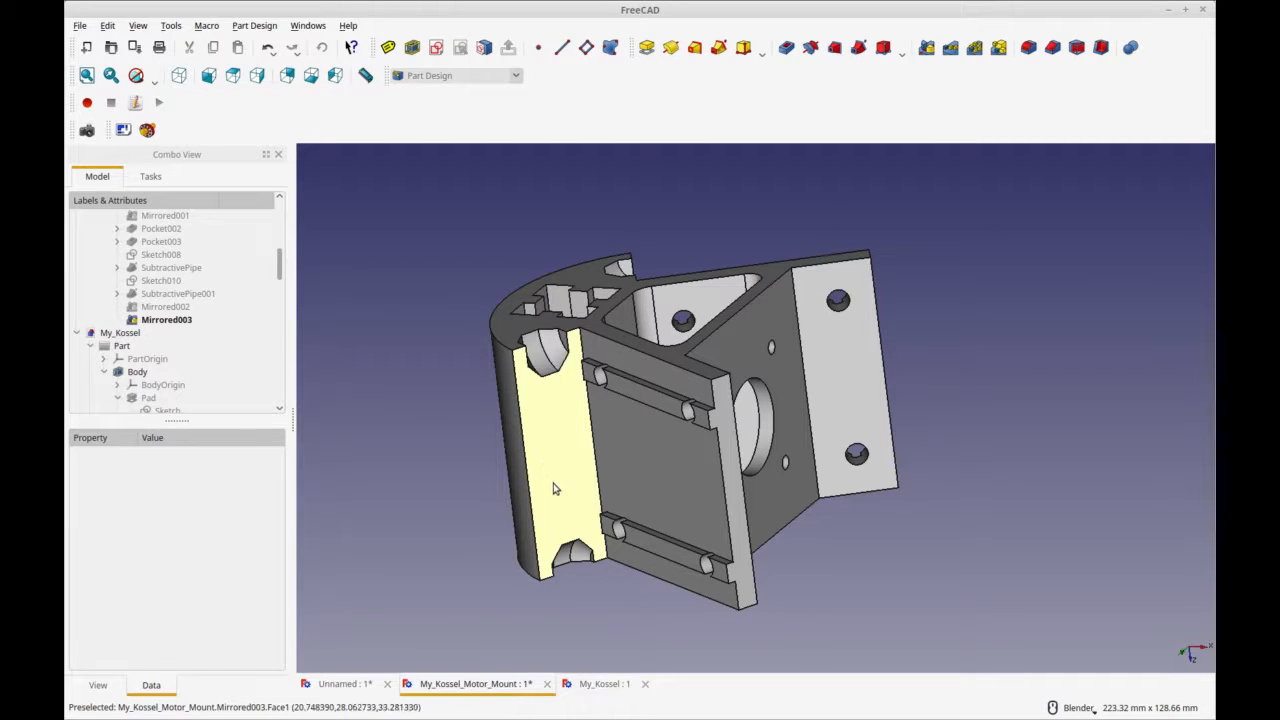
{"action": "left_click", "coordinate": [606, 684]}
{"action": "middle_click_drag", "start_coordinate": [650, 620], "coordinate": [650, 560]}
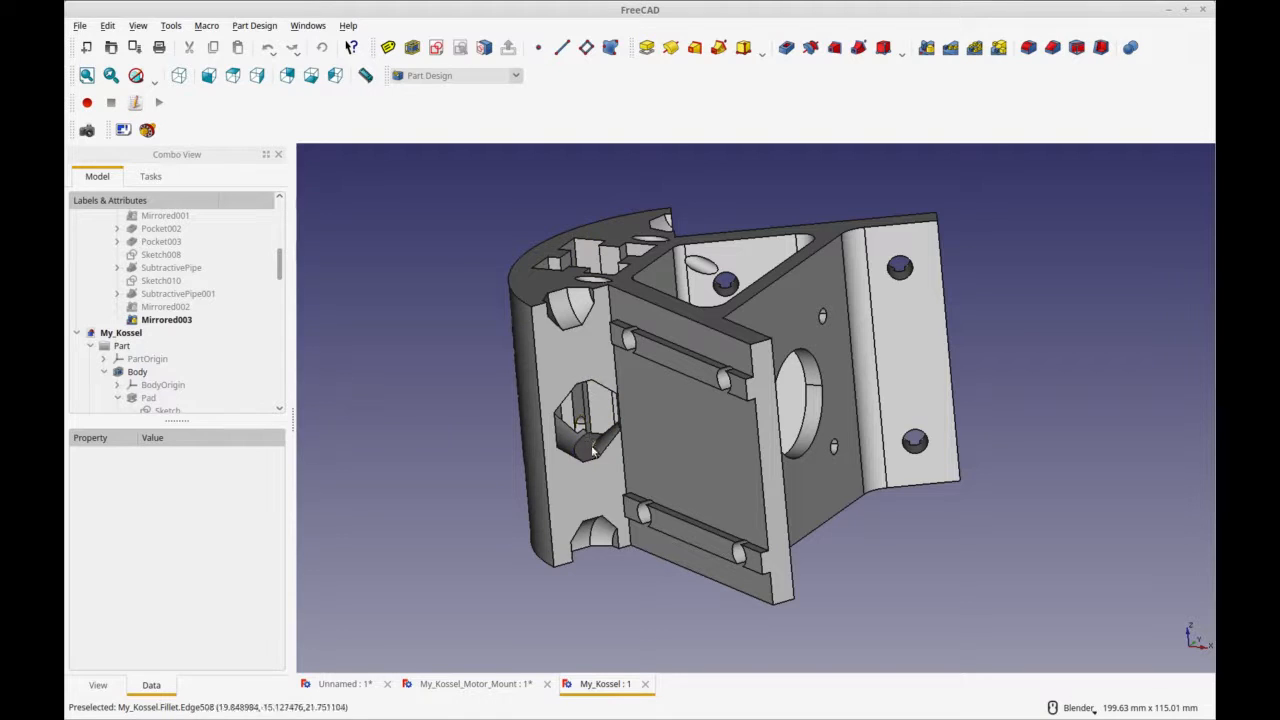
{"action": "left_click", "coordinate": [478, 684]}
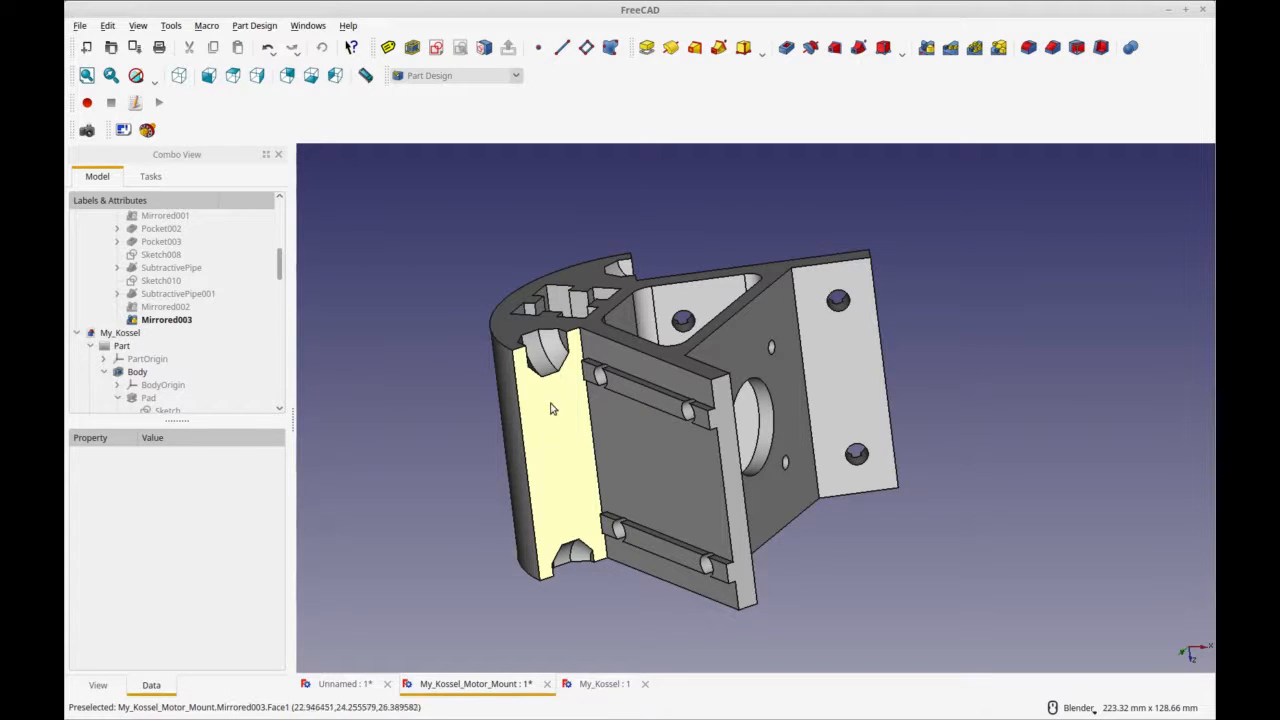
Step: Start a sketch on the arm's flat side face and draw an octagon between the two curved cutouts, fitting within the face
{"action": "left_click", "coordinate": [559, 459]}
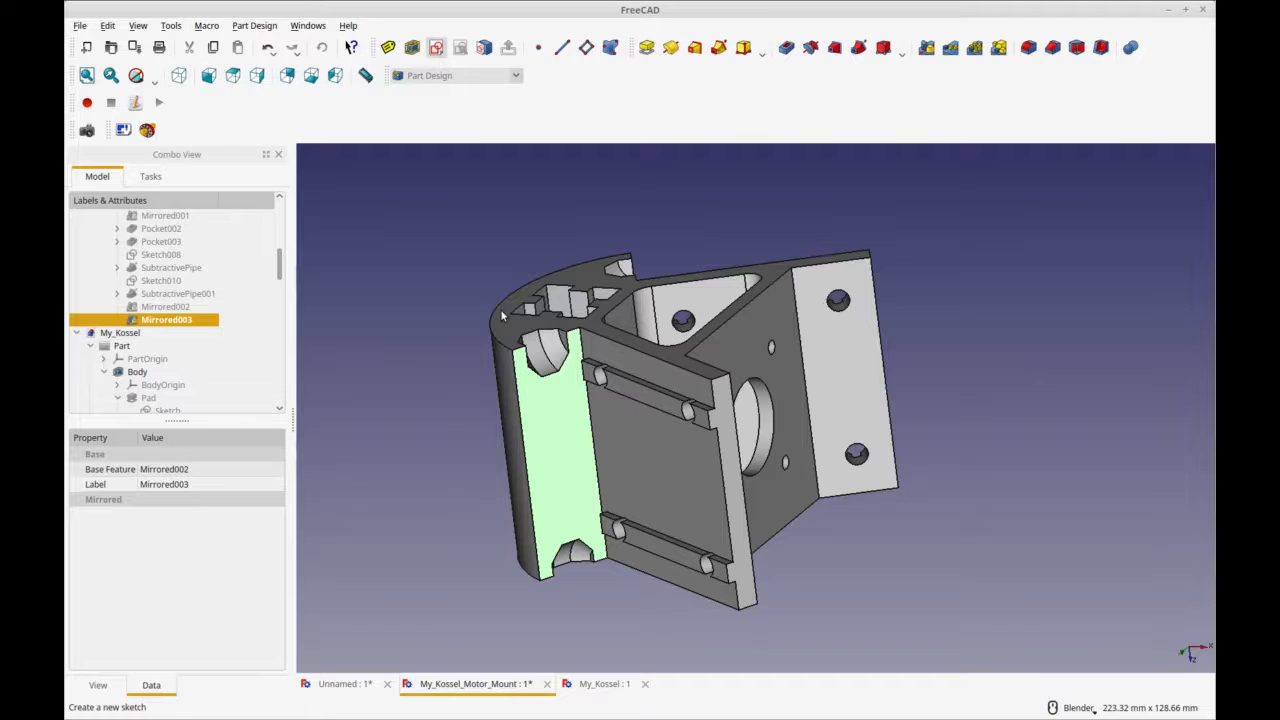
{"action": "middle_click_drag", "start_coordinate": [693, 431], "coordinate": [777, 448]}
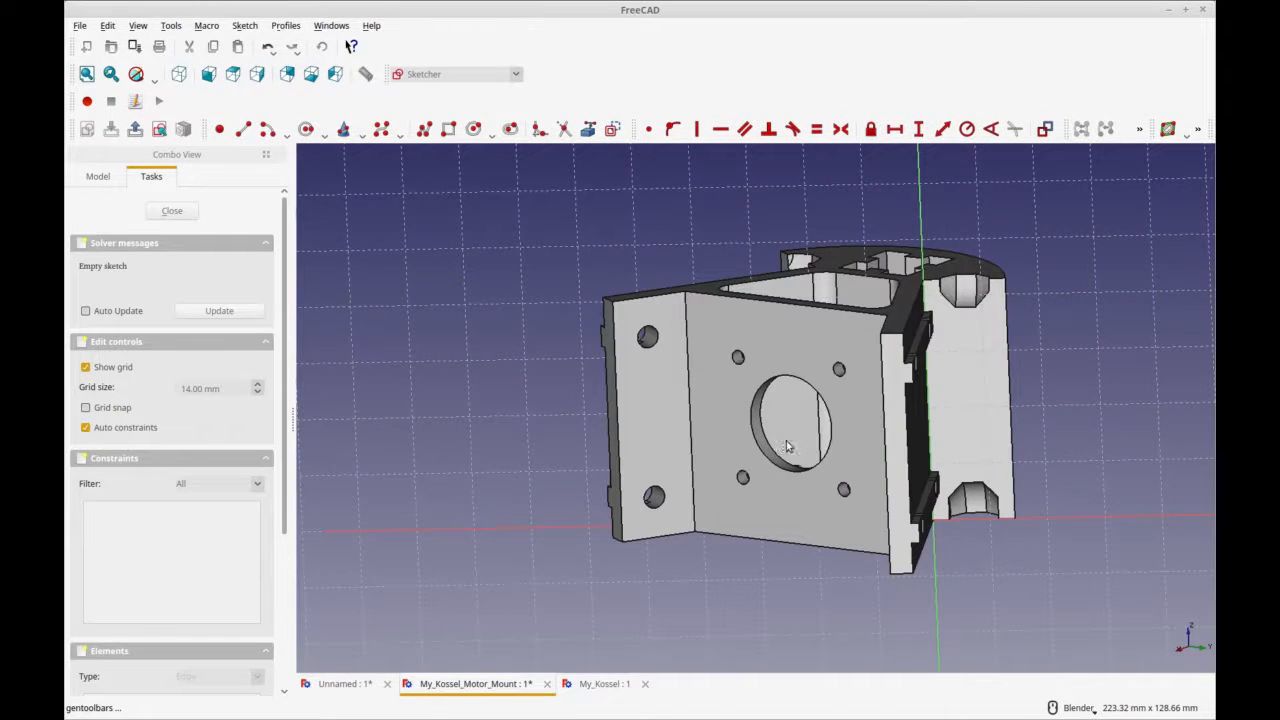
{"action": "middle_click_drag", "start_coordinate": [812, 488], "coordinate": [646, 501], "text": "shift"}
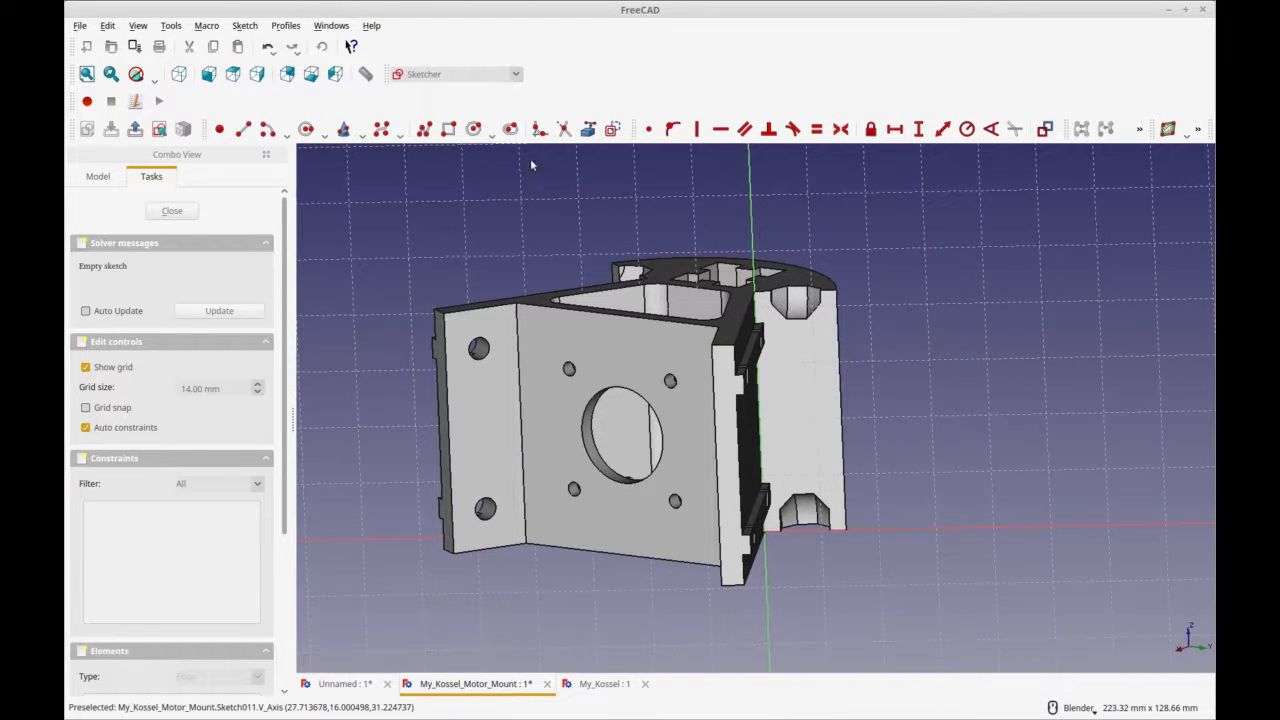
{"action": "left_click", "coordinate": [491, 133]}
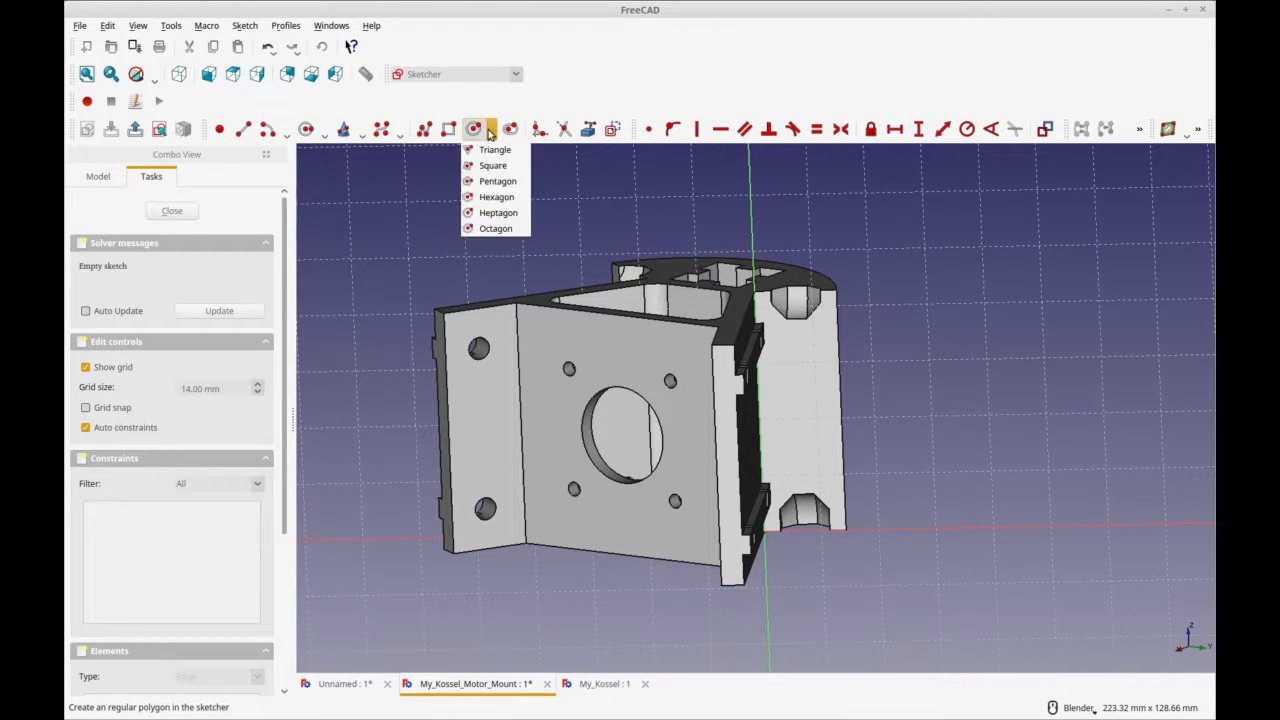
{"action": "left_click", "coordinate": [495, 228]}
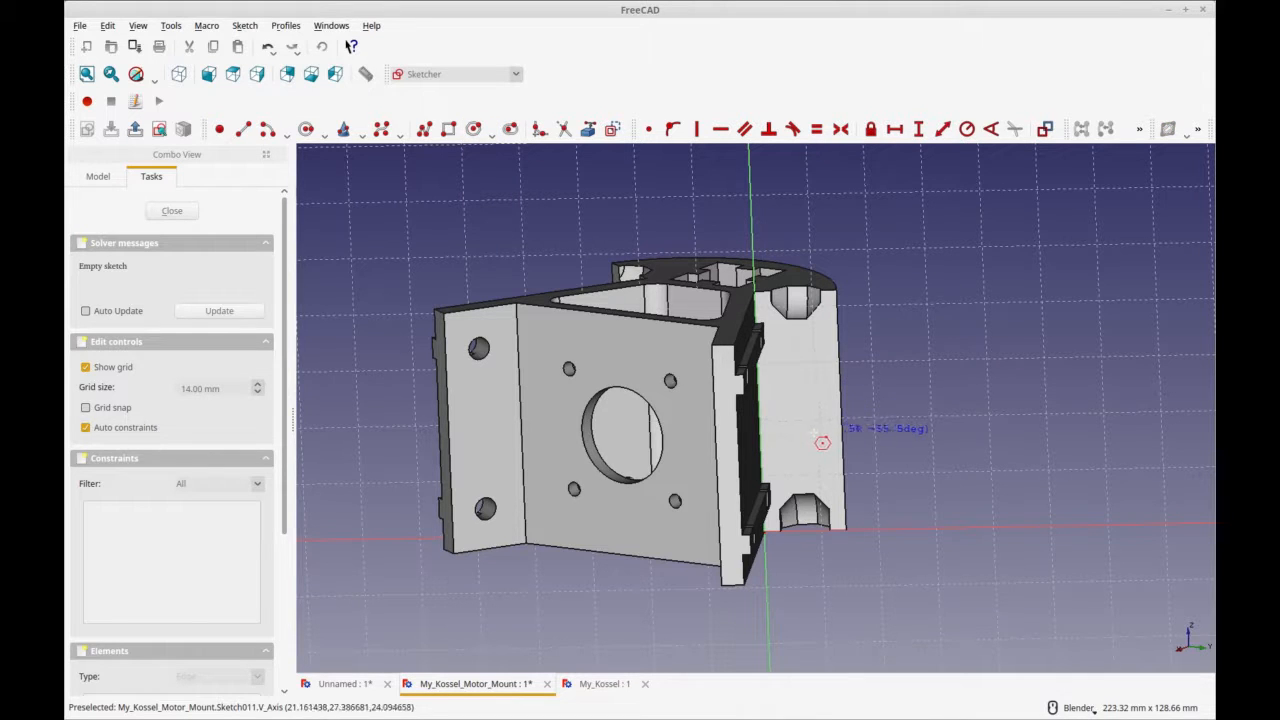
{"action": "left_click", "coordinate": [821, 436]}
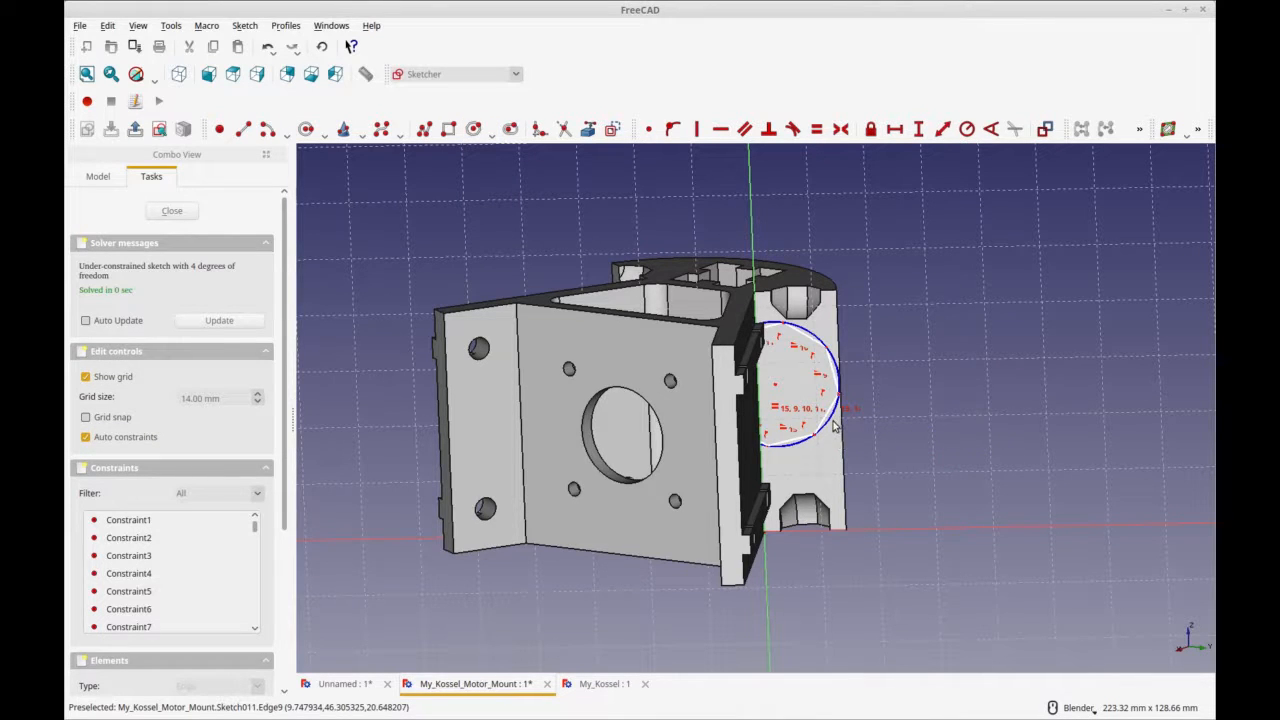
{"action": "left_click_drag", "start_coordinate": [831, 422], "coordinate": [838, 391]}
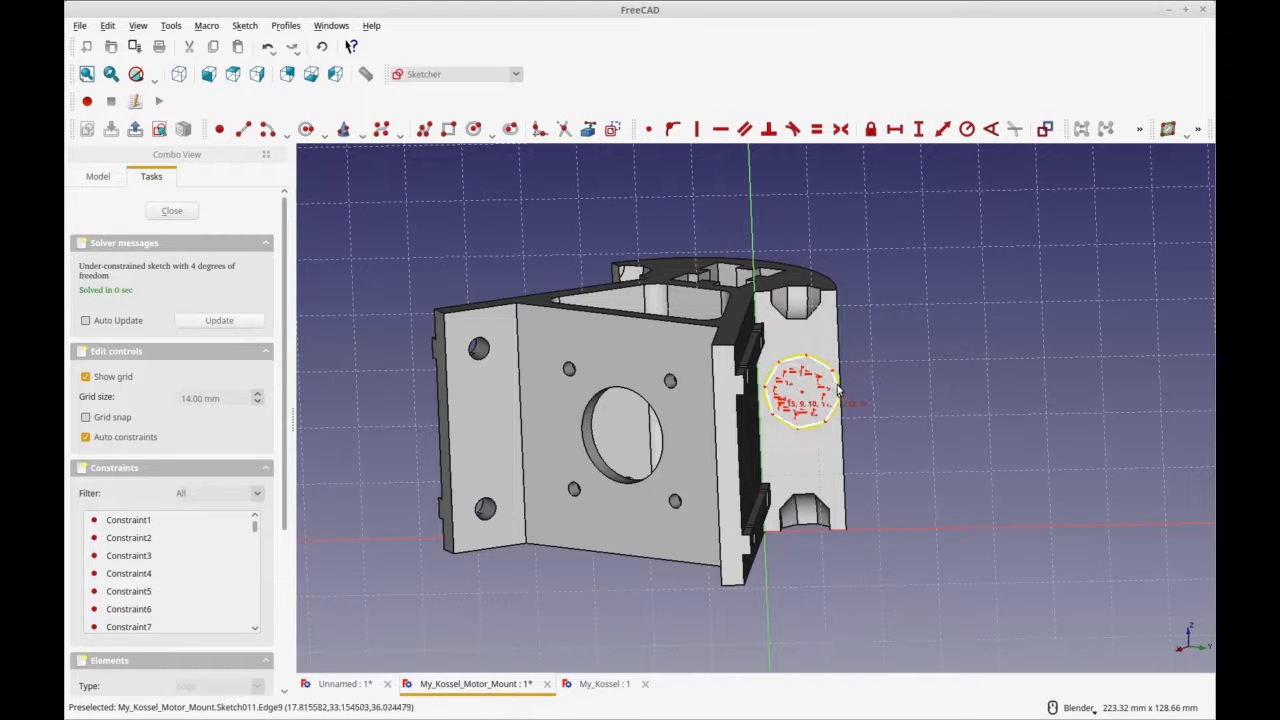
Step: Rotate and resize the octagon freehand until it has horizontal and vertical sides about 6.9 mm long
{"action": "left_click", "coordinate": [842, 389]}
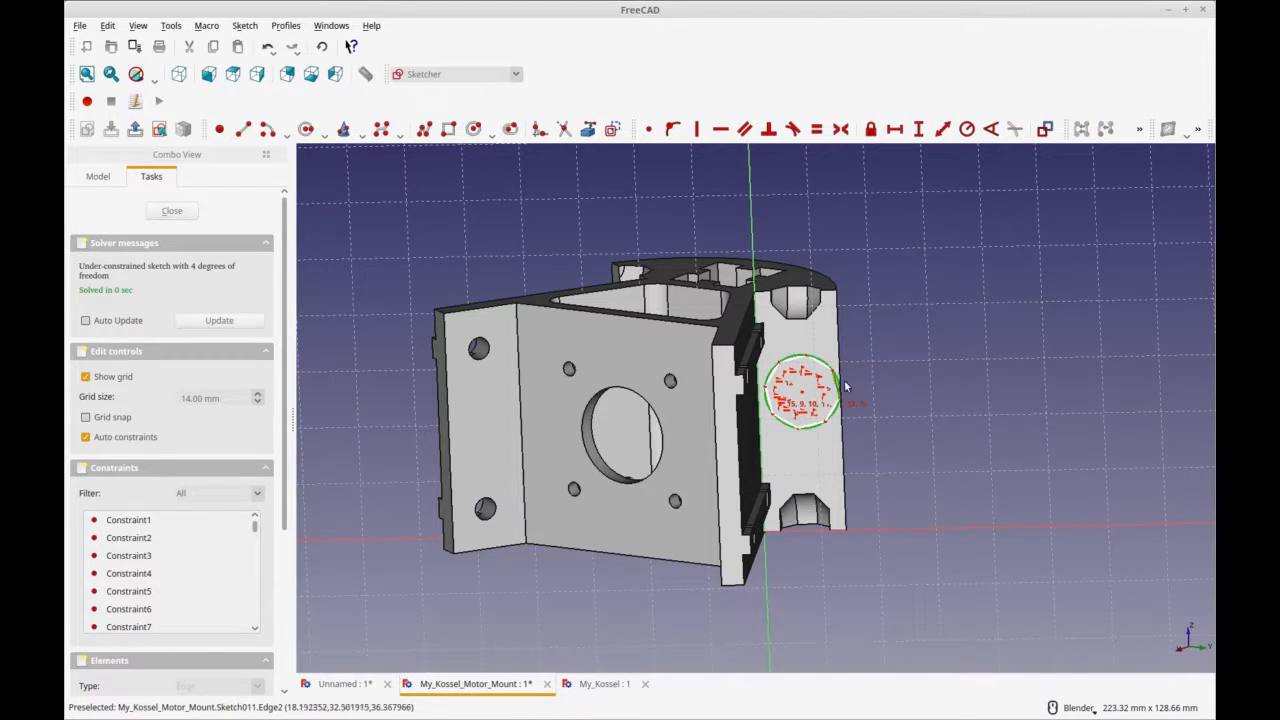
{"action": "key", "text": "v"}
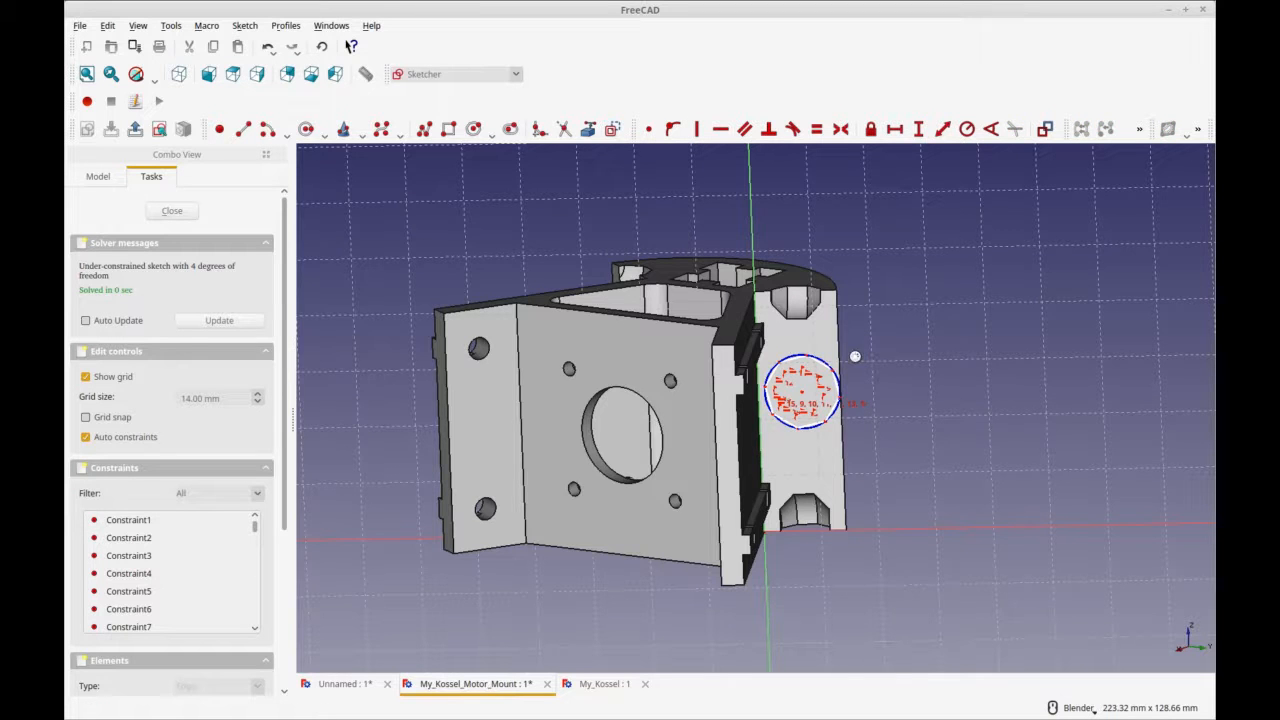
{"action": "scroll", "coordinate": [855, 356], "scroll_direction": "down", "scroll_amount": 1}
{"action": "scroll", "coordinate": [800, 420], "scroll_direction": "up", "scroll_amount": 5}
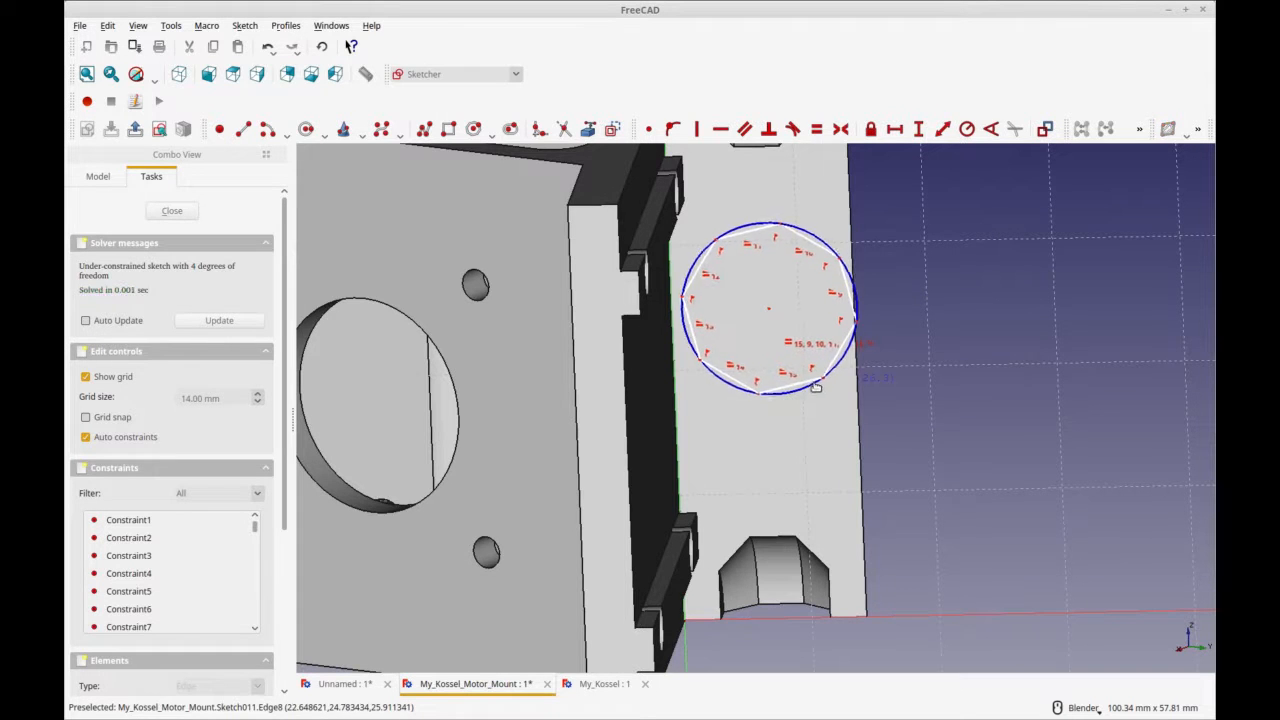
{"action": "mouse_move", "coordinate": [781, 229]}
{"action": "left_mouse_down"}
{"action": "mouse_move", "coordinate": [827, 238]}
{"action": "mouse_move", "coordinate": [779, 236]}
{"action": "left_mouse_up"}
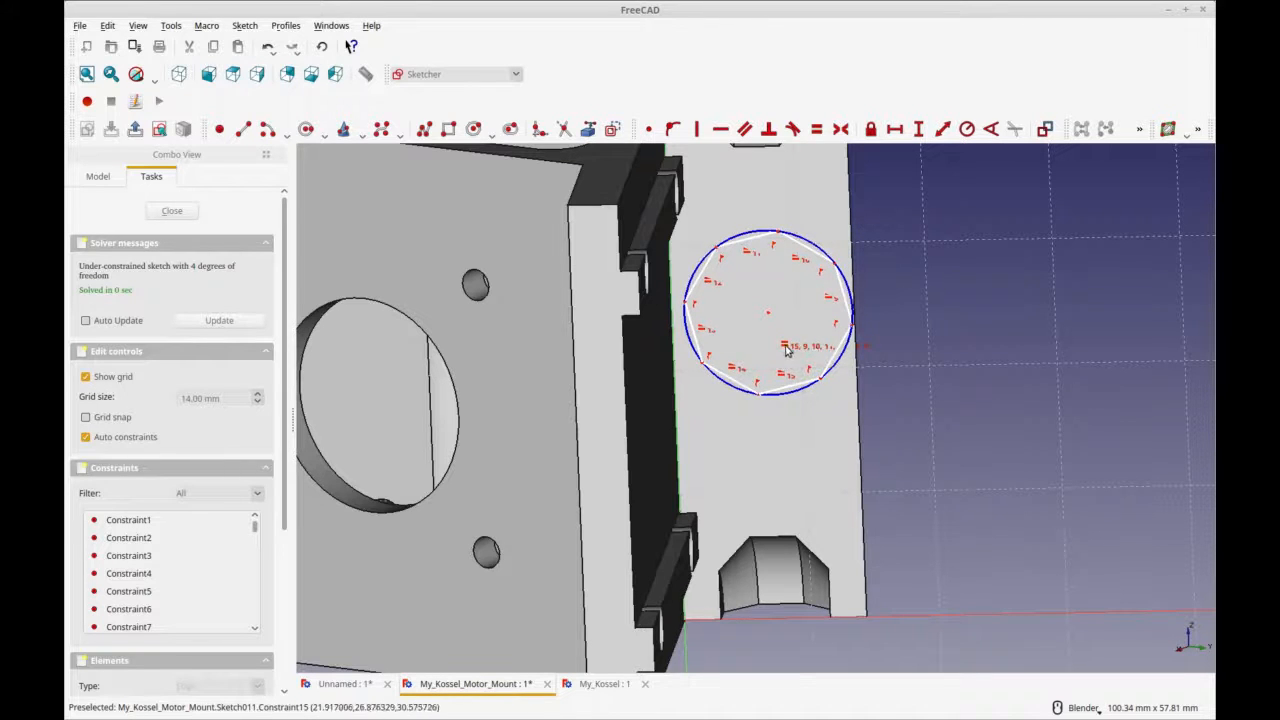
{"action": "left_click_drag", "start_coordinate": [703, 370], "coordinate": [728, 382]}
{"action": "left_click_drag", "start_coordinate": [772, 249], "coordinate": [743, 247]}
Step: Remove the equality constraints on the octagon's top and bottom sides and make only those two sides equal to each other
{"action": "left_click", "coordinate": [771, 260]}
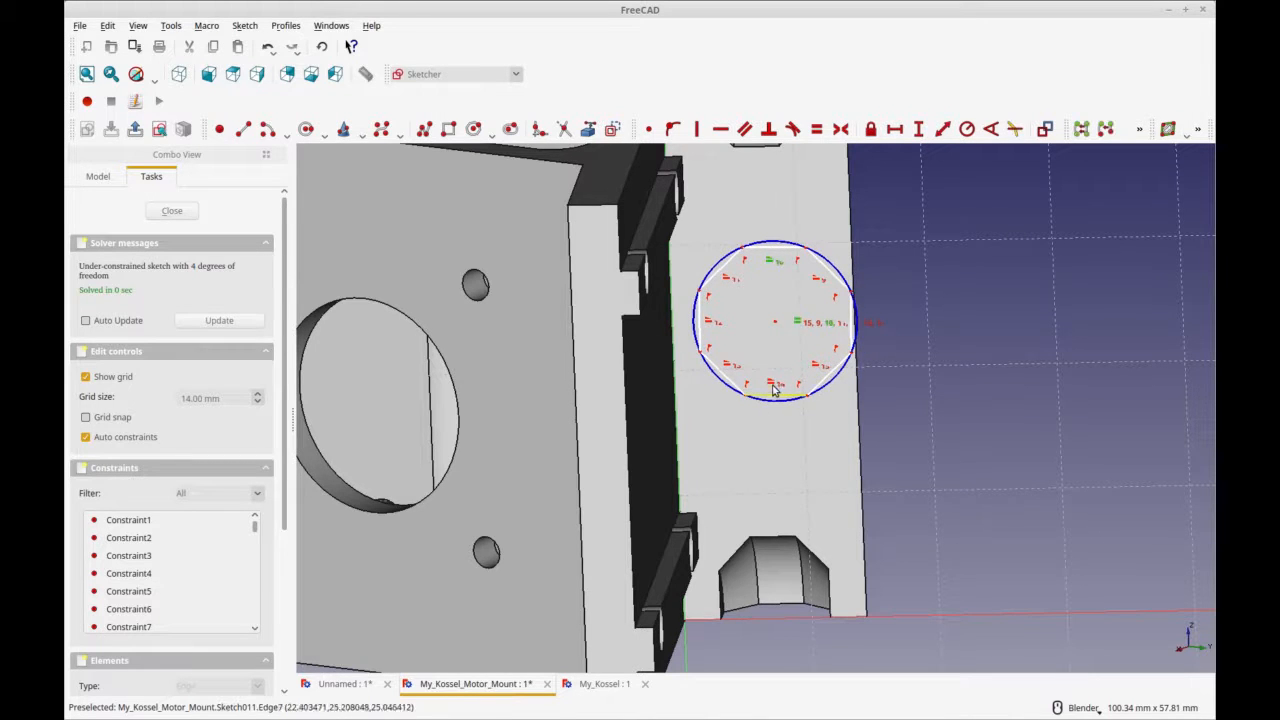
{"action": "left_click", "coordinate": [774, 386], "text": "ctrl"}
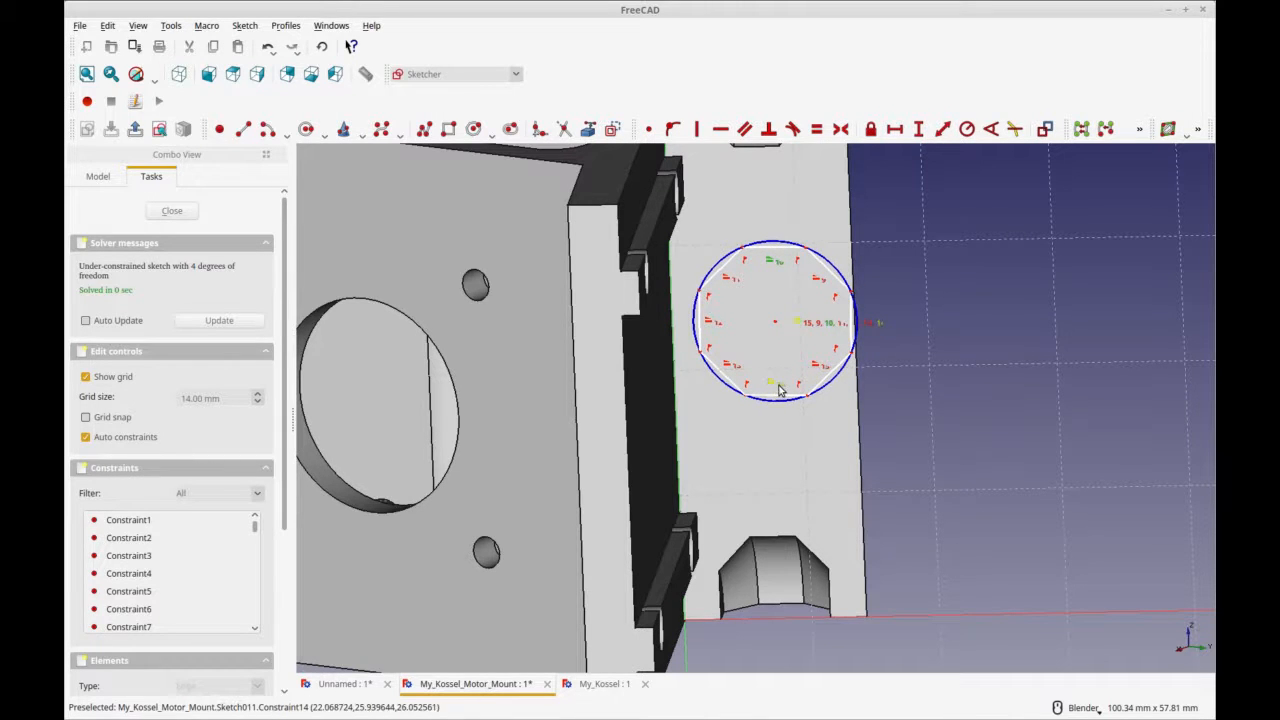
{"action": "left_click", "coordinate": [773, 247]}
{"action": "left_click", "coordinate": [779, 396]}
{"action": "left_click", "coordinate": [816, 129]}
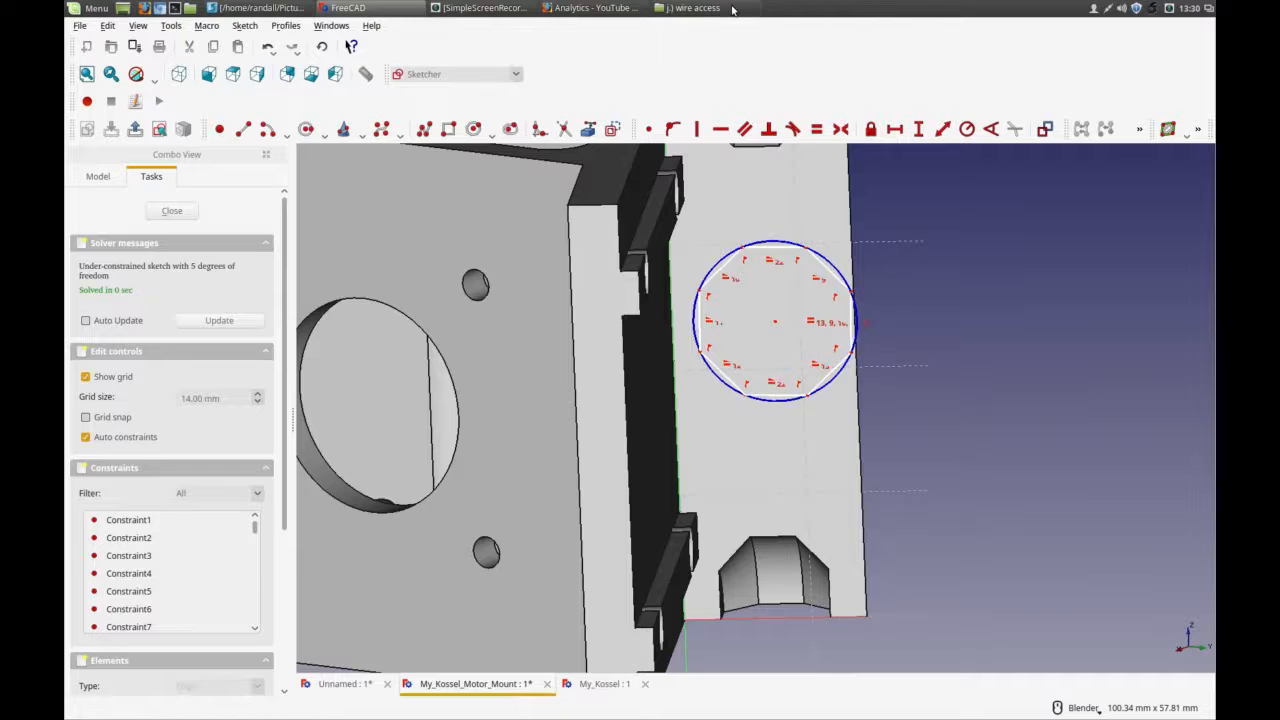
Step: Constrain the horizontal length of the octagon's top side to 4 mm
{"action": "left_click", "coordinate": [732, 9]}
{"action": "left_click", "coordinate": [732, 9]}
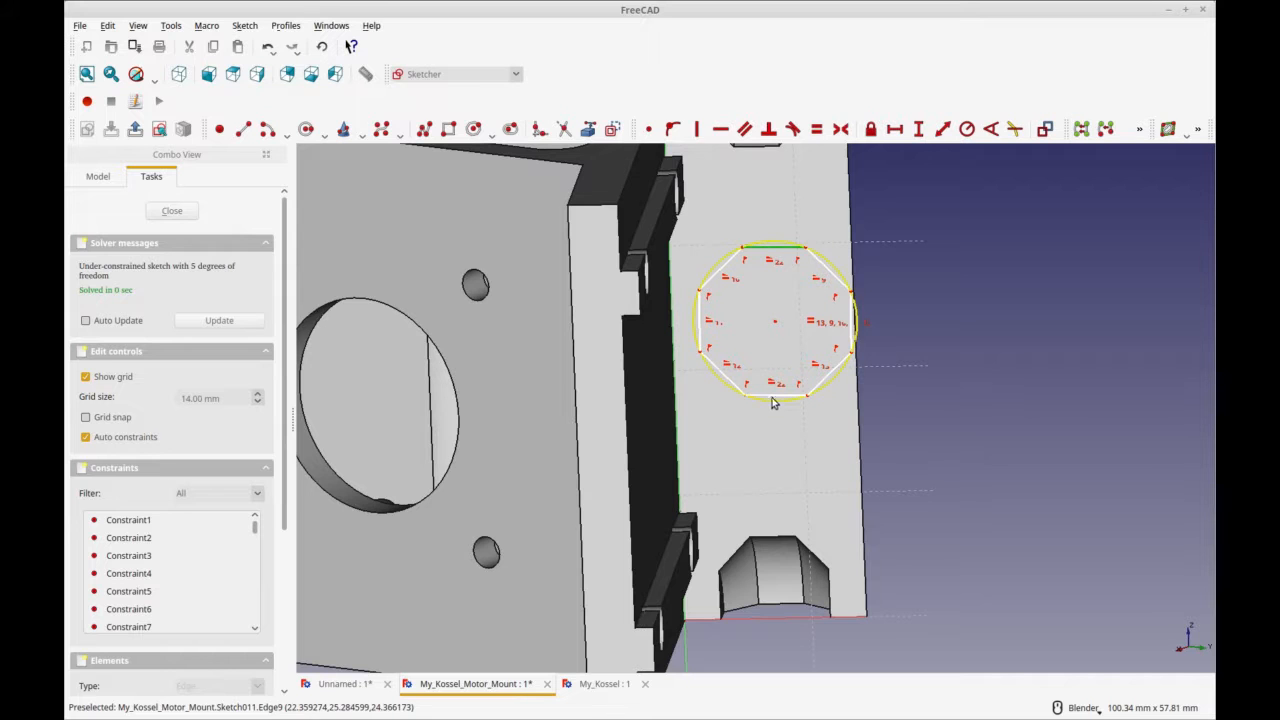
{"action": "left_click", "coordinate": [896, 129]}
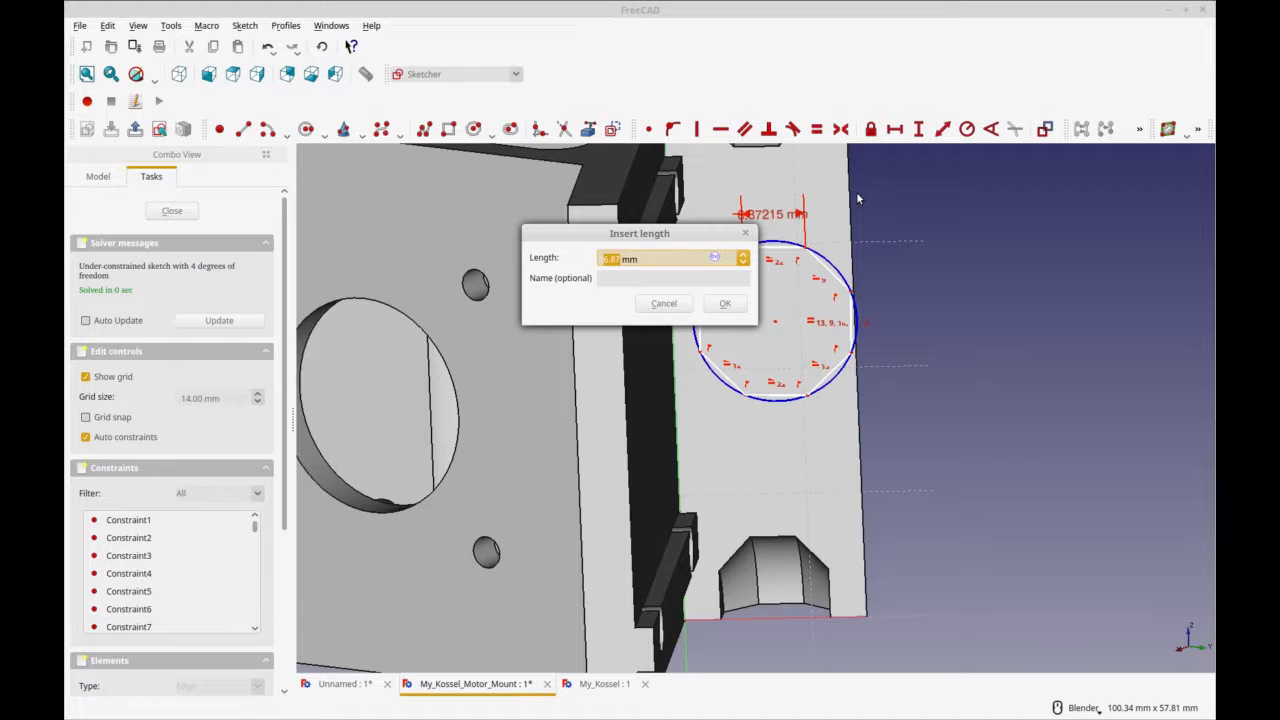
{"action": "key", "text": "Return"}
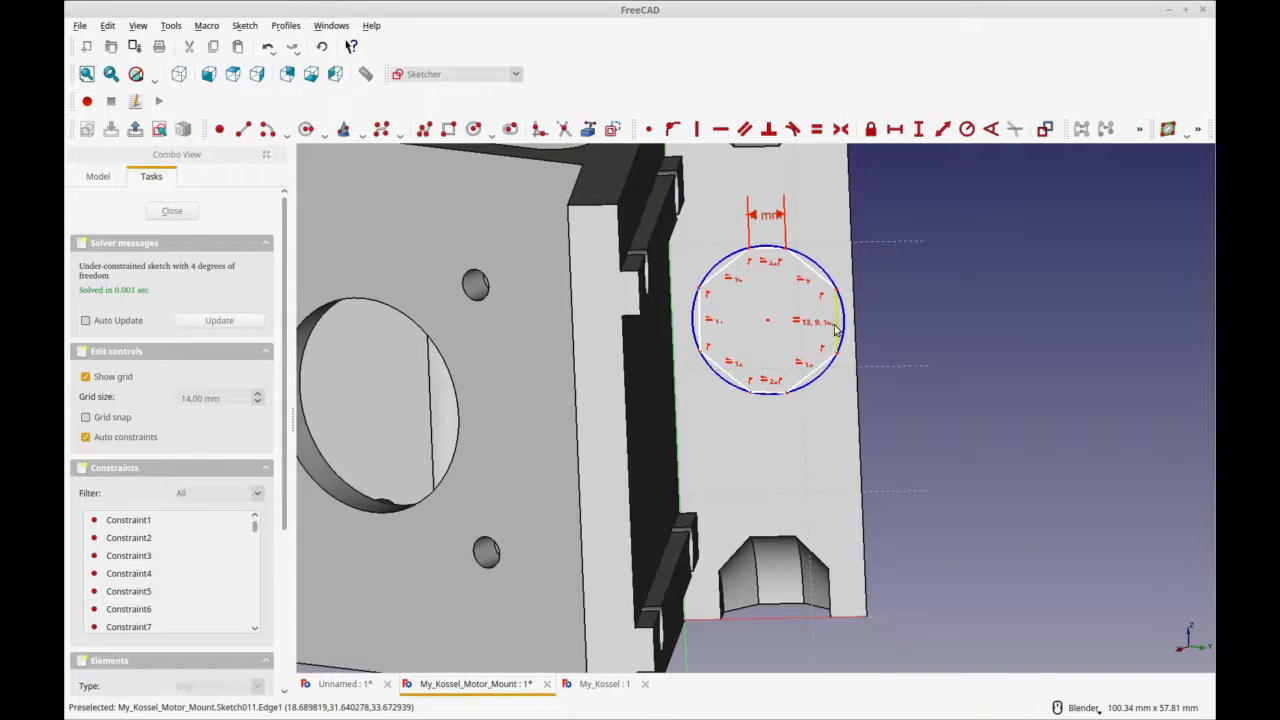
Step: Constrain the octagon's upper-right slanted side to a length of 8 mm and move both dimension labels outside the outline
{"action": "left_click", "coordinate": [800, 265]}
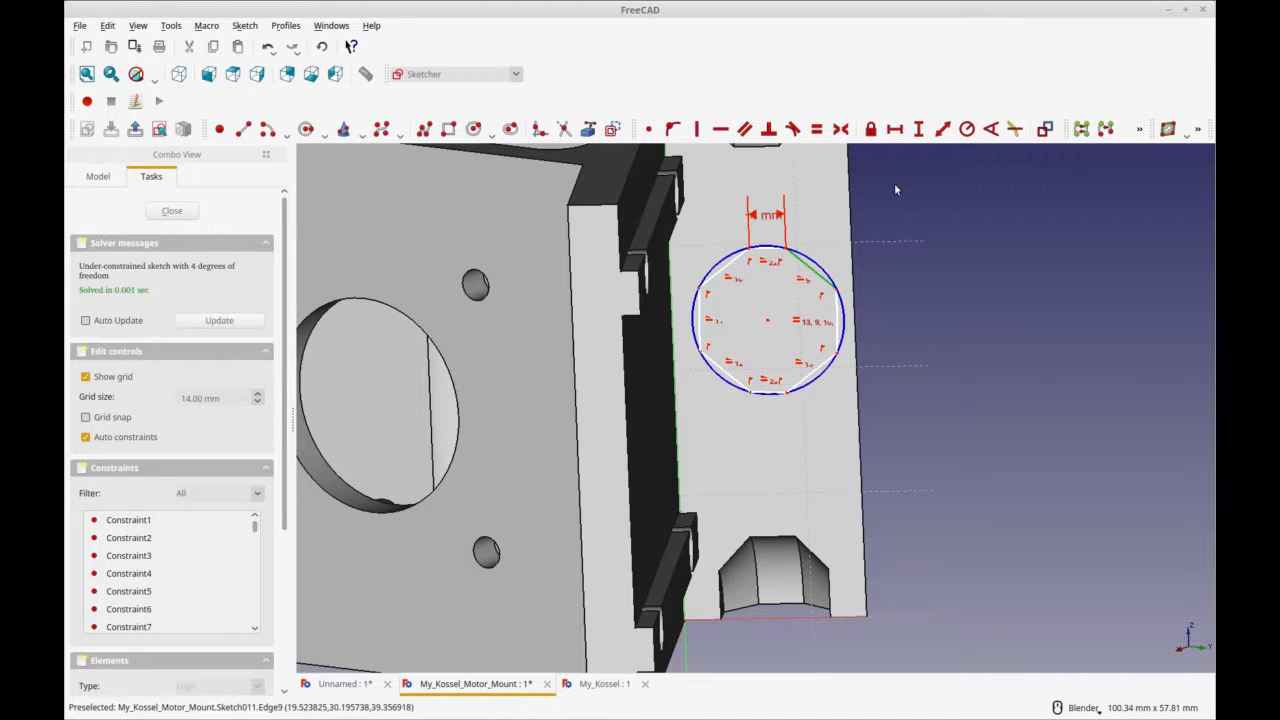
{"action": "left_click", "coordinate": [943, 129]}
{"action": "type", "text": "8"}
{"action": "key", "text": "Return"}
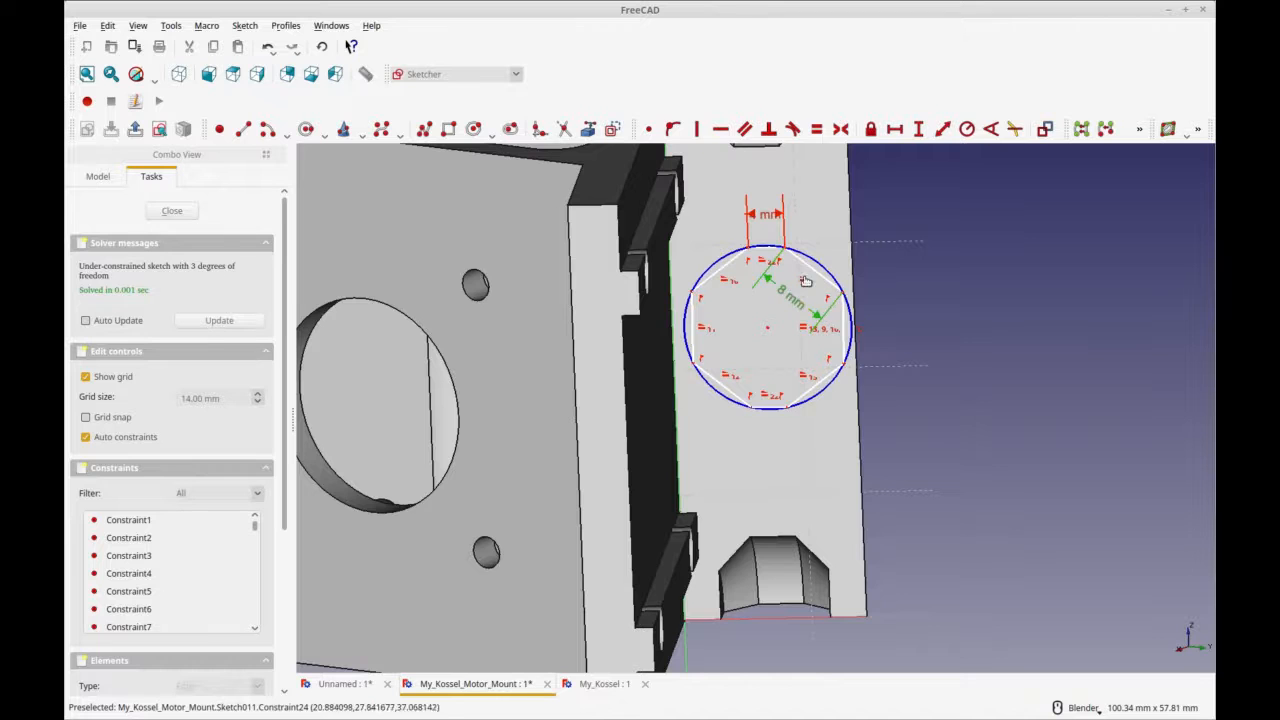
{"action": "left_click_drag", "start_coordinate": [788, 292], "coordinate": [839, 254]}
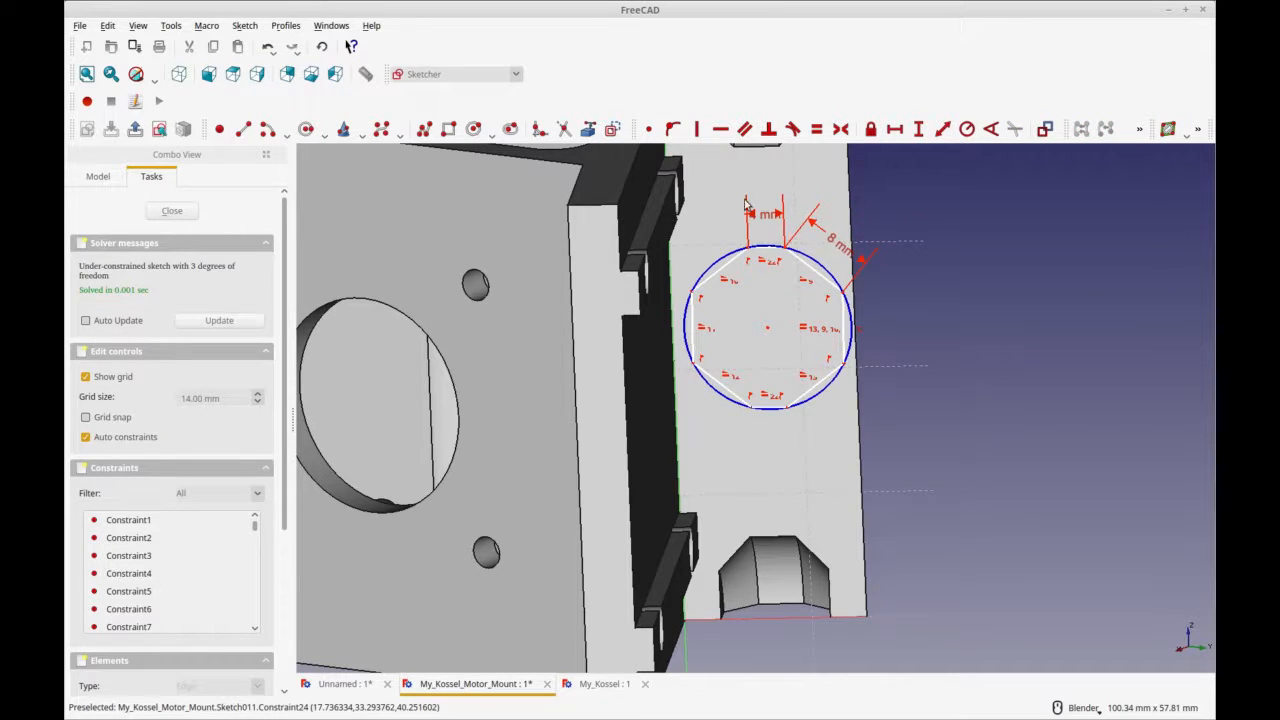
{"action": "left_click_drag", "start_coordinate": [762, 216], "coordinate": [765, 212]}
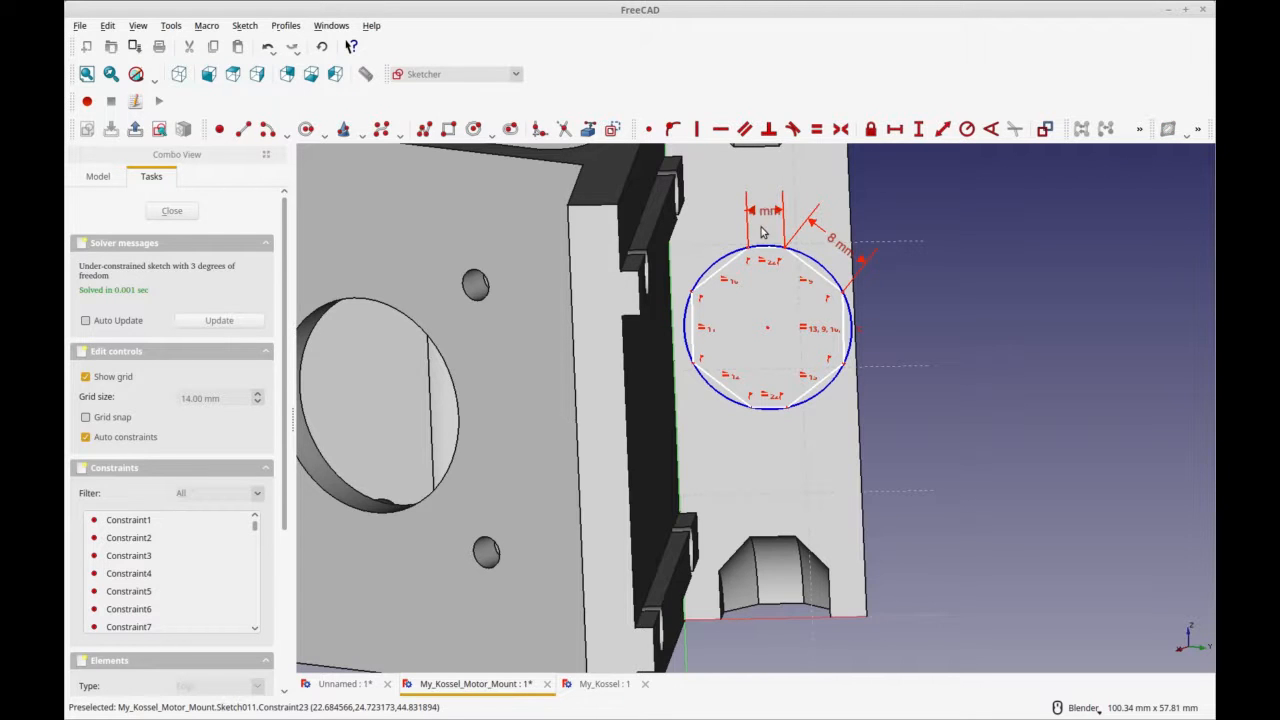
Step: Link the arm face's edge beside the slotted plate as external geometry and constrain a vertex of the octagon onto it
{"action": "left_click", "coordinate": [688, 350]}
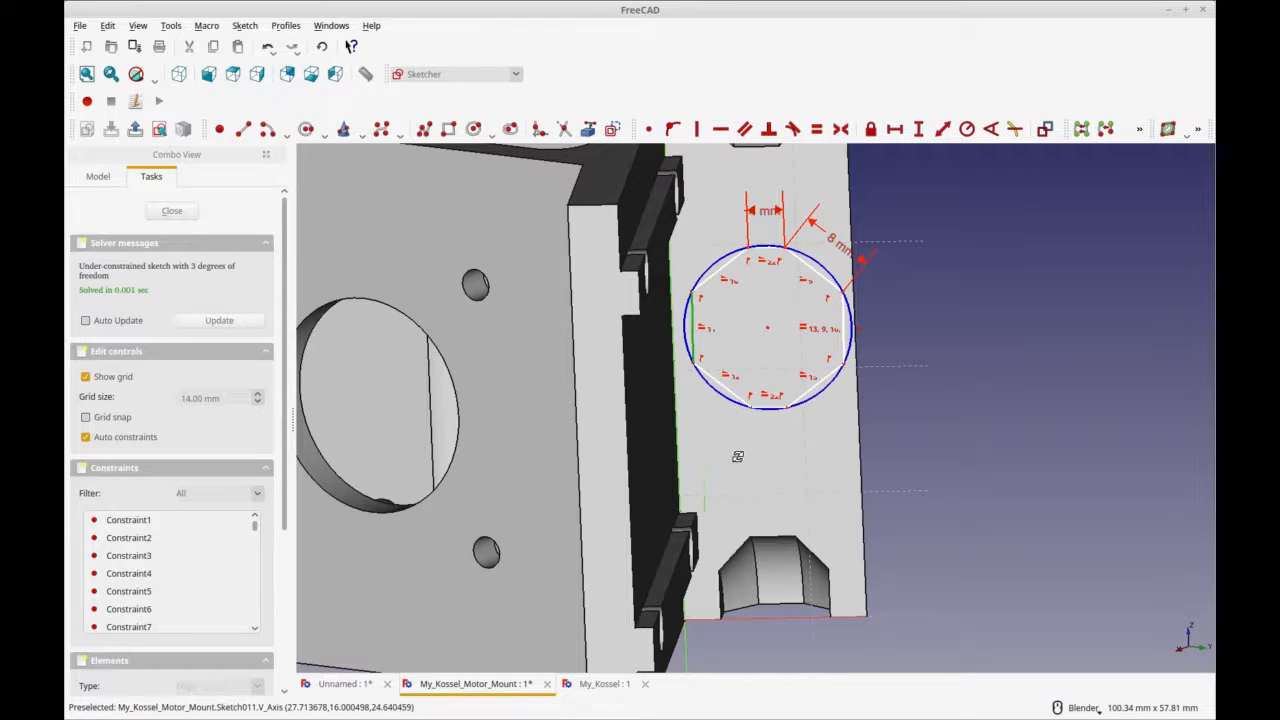
{"action": "middle_click_drag", "start_coordinate": [738, 456], "coordinate": [691, 450]}
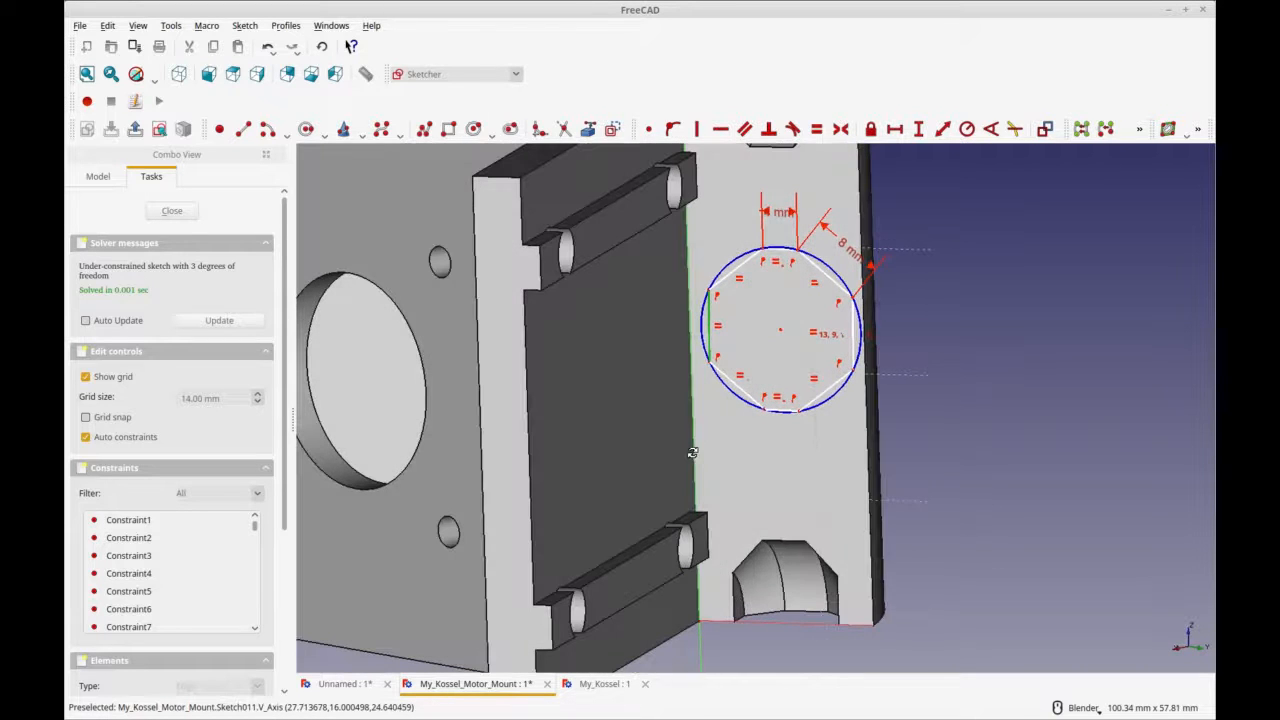
{"action": "left_click", "coordinate": [588, 130]}
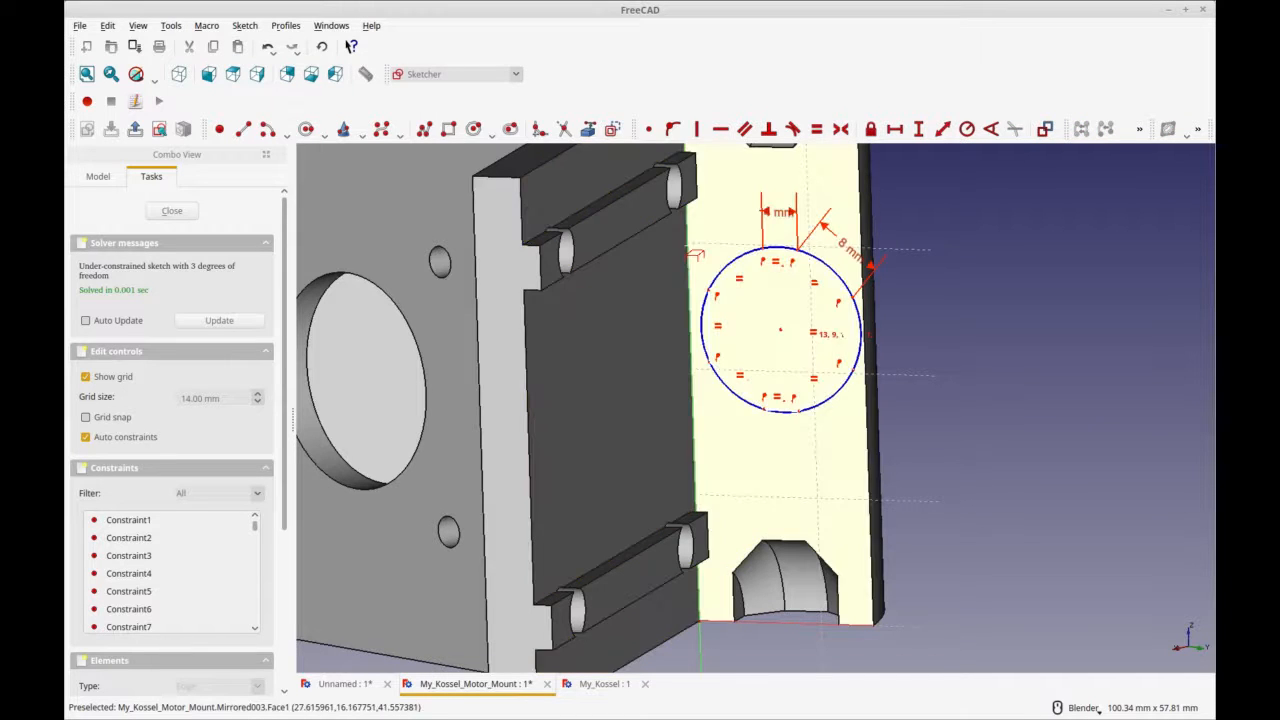
{"action": "scroll", "coordinate": [693, 256], "scroll_direction": "up", "scroll_amount": 3}
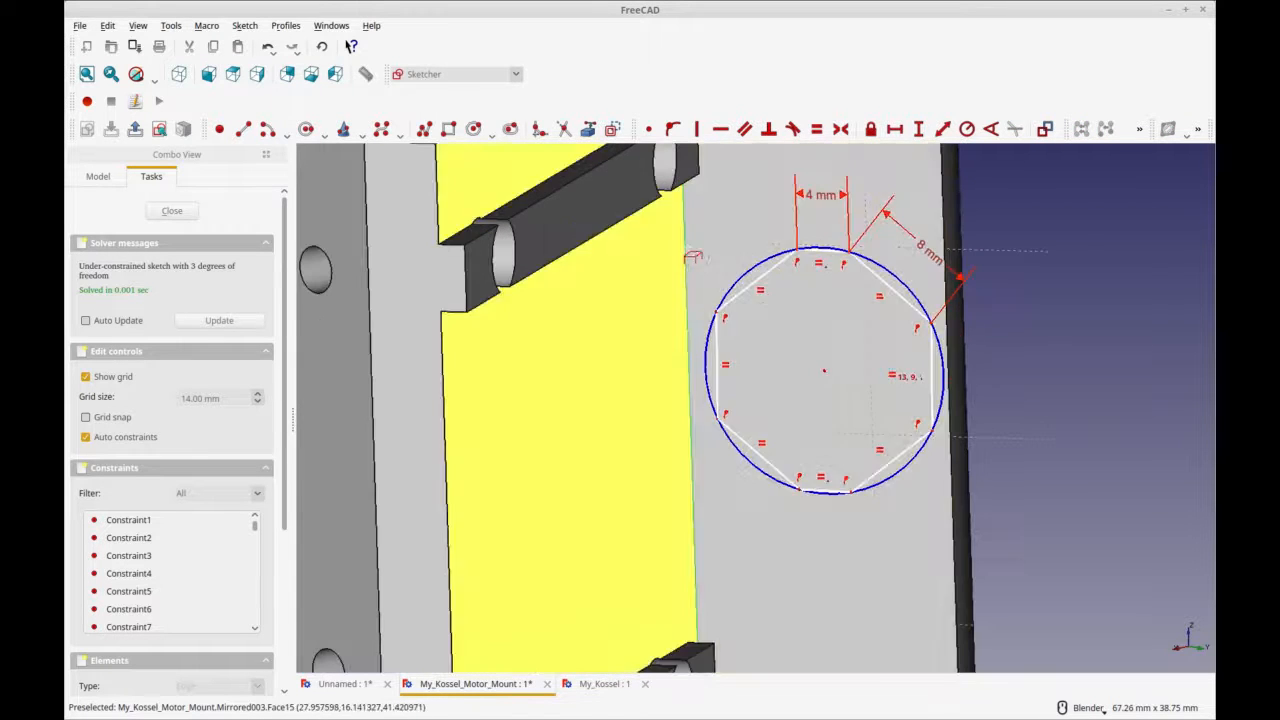
{"action": "scroll", "coordinate": [686, 330], "scroll_direction": "down", "scroll_amount": 2}
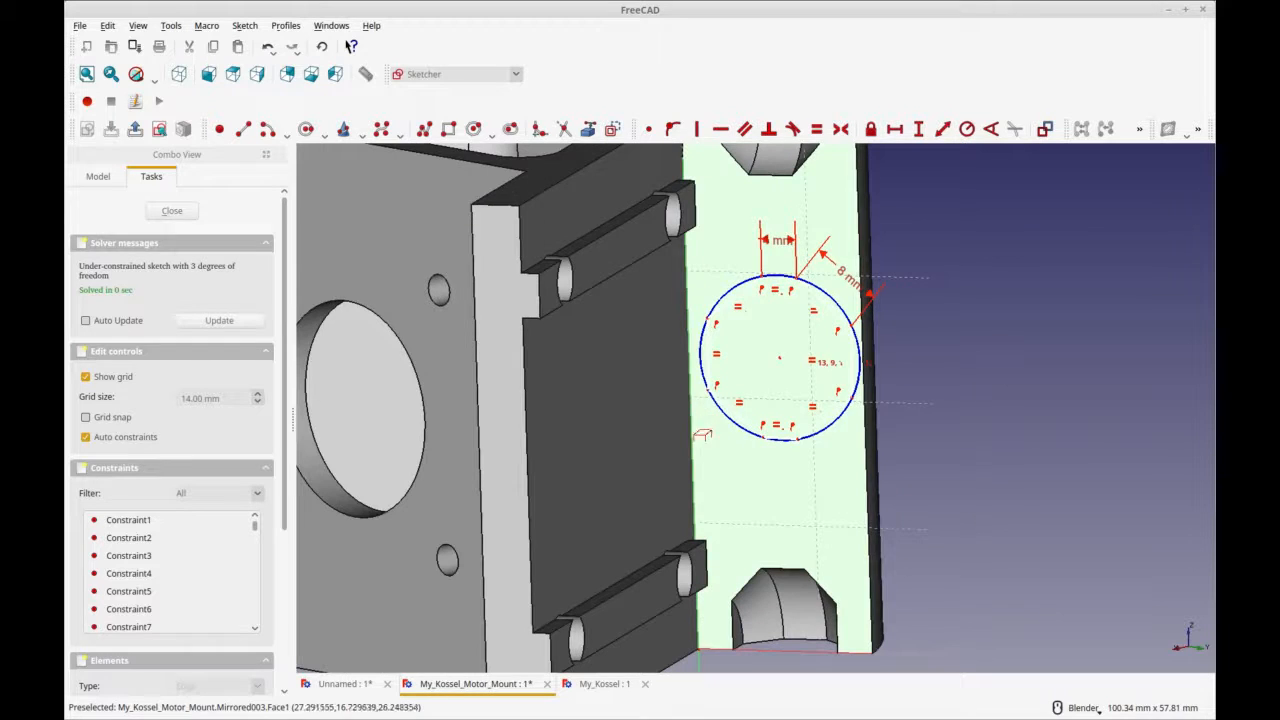
{"action": "left_click", "coordinate": [691, 284]}
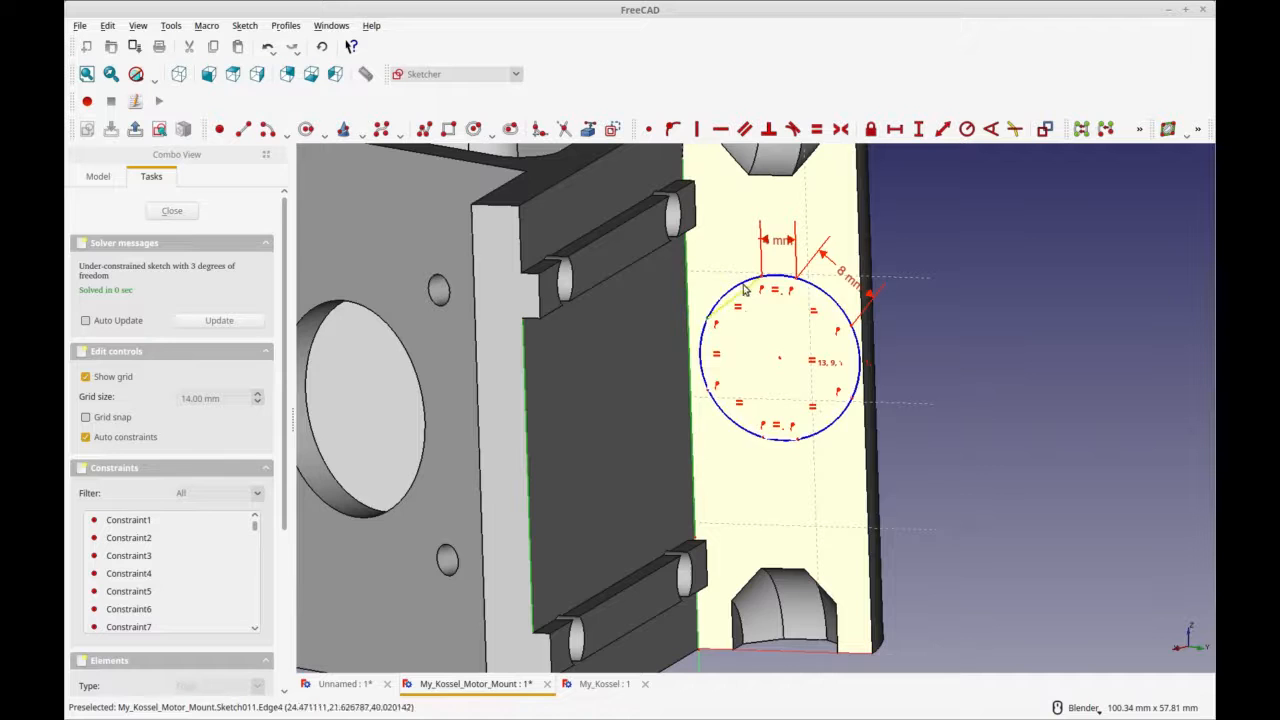
{"action": "left_click", "coordinate": [675, 134]}
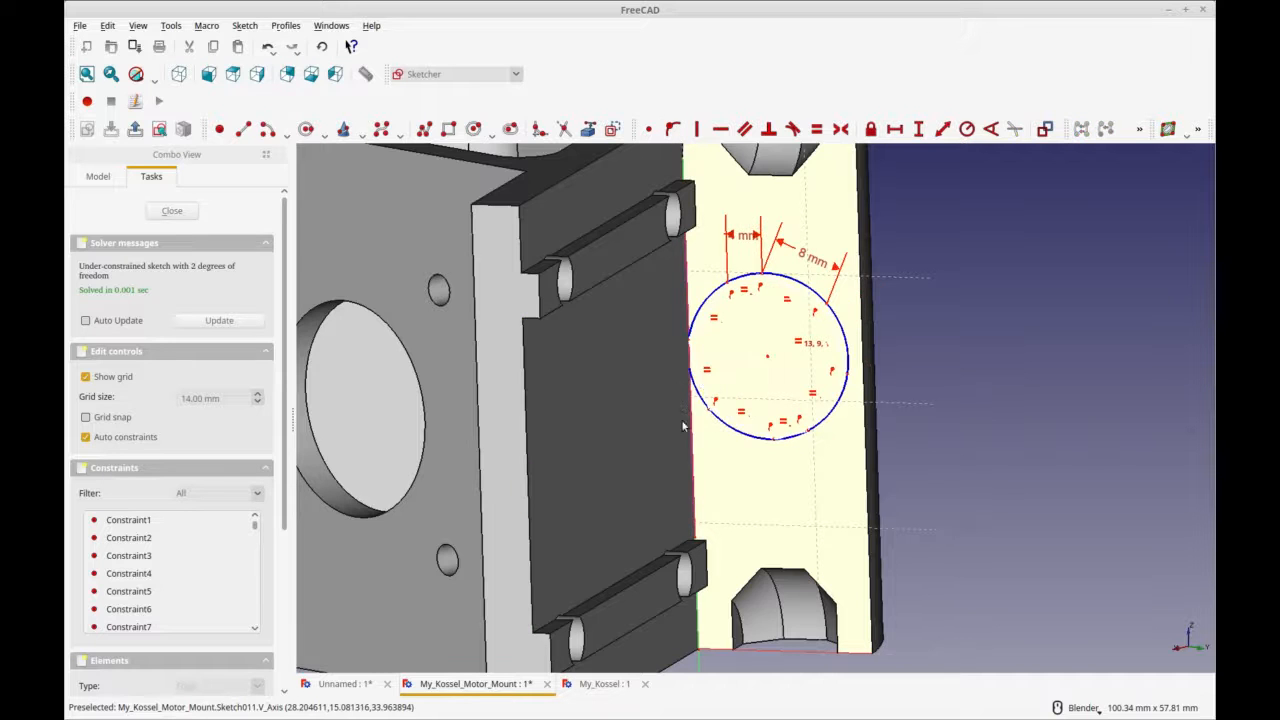
{"action": "scroll", "coordinate": [712, 401], "scroll_direction": "up", "scroll_amount": 4}
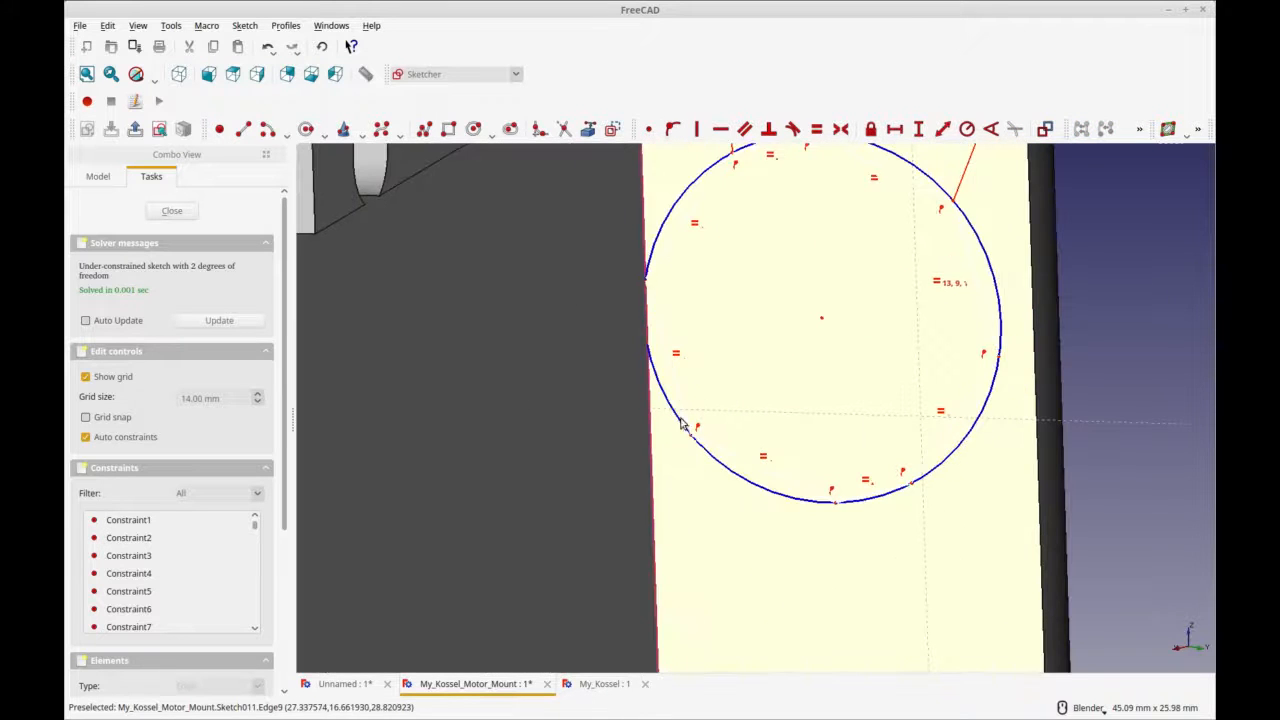
{"action": "left_click", "coordinate": [690, 442]}
{"action": "scroll", "coordinate": [692, 446], "scroll_direction": "up", "scroll_amount": 2}
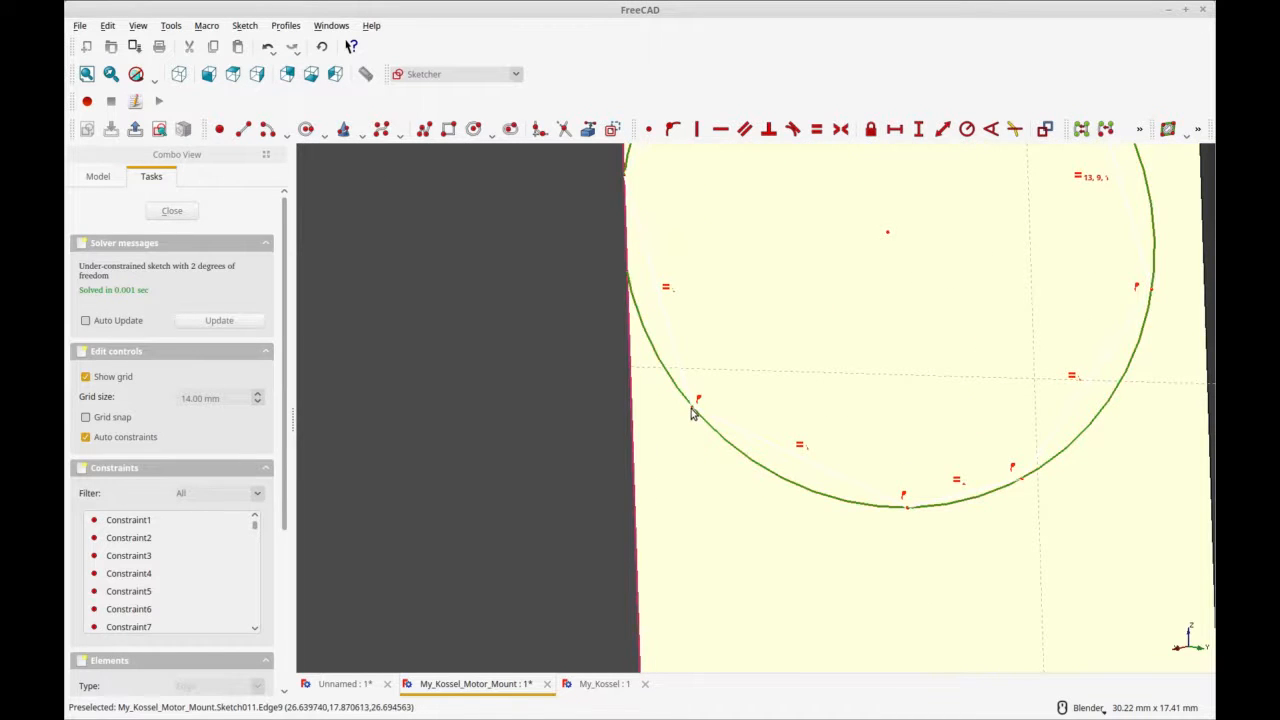
{"action": "scroll", "coordinate": [604, 442], "scroll_direction": "down", "scroll_amount": 6}
{"action": "left_click", "coordinate": [856, 446]}
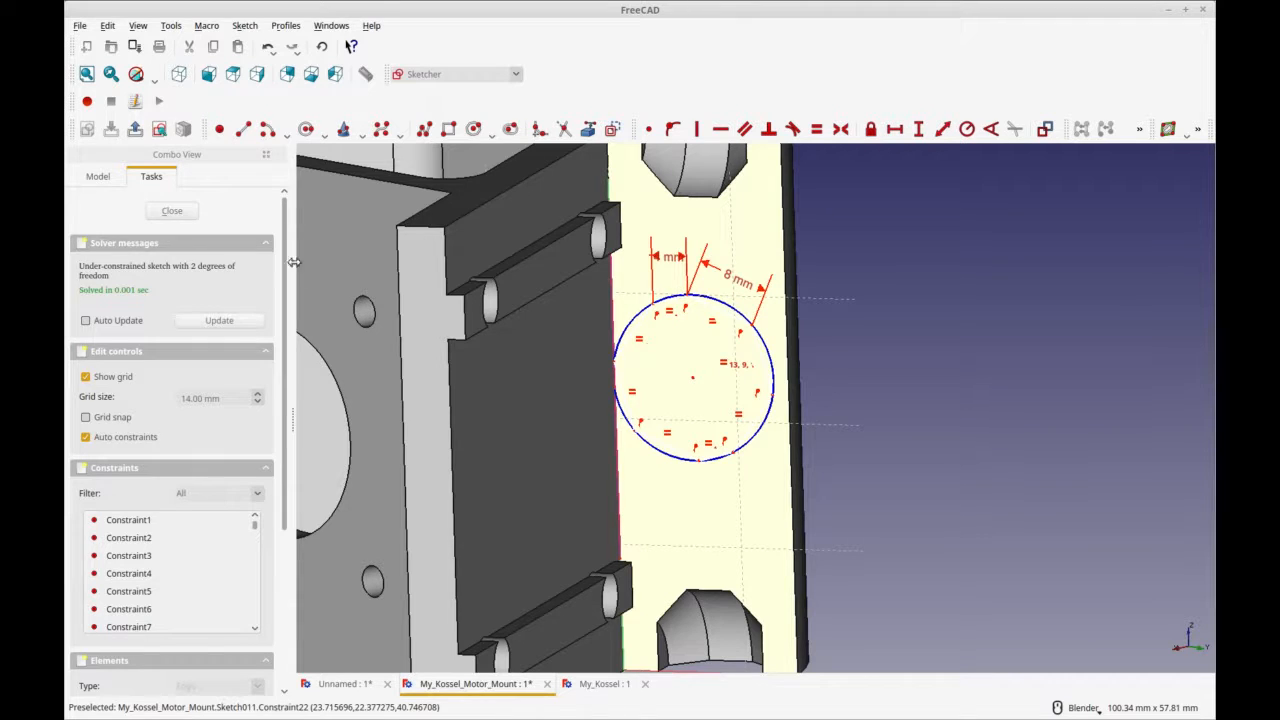
{"action": "left_click", "coordinate": [158, 213]}
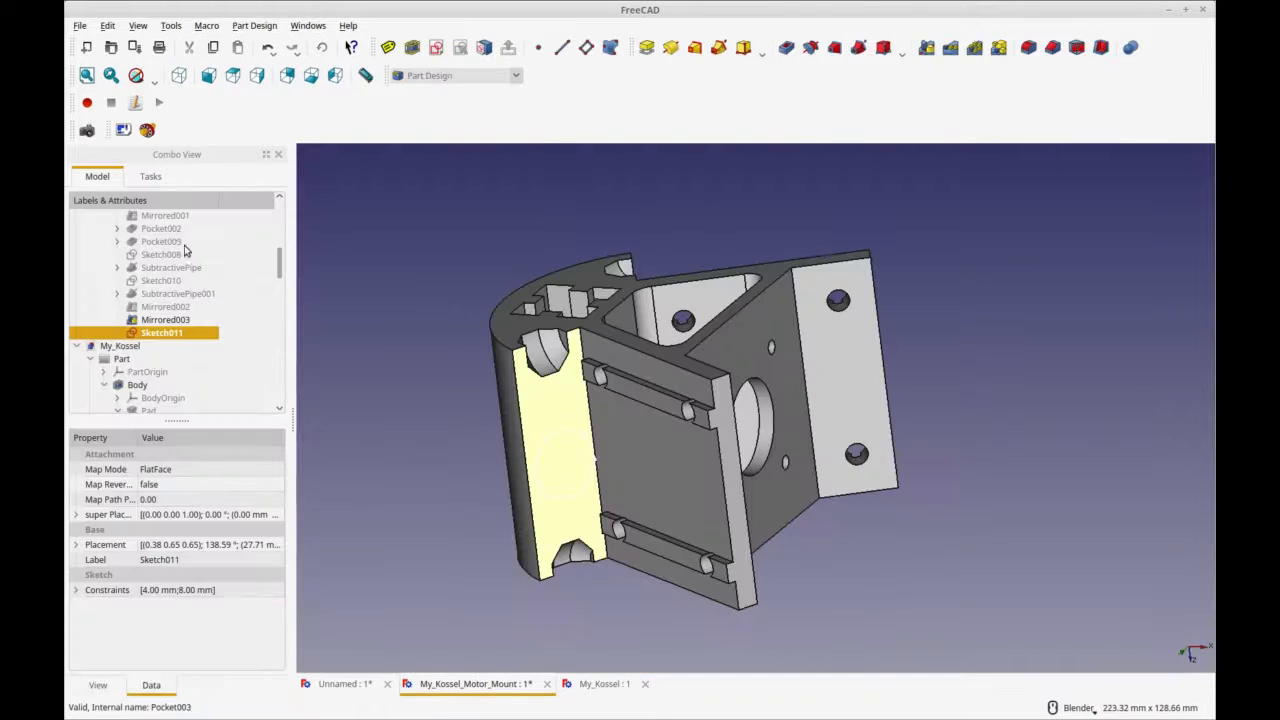
{"action": "double_click", "coordinate": [160, 333]}
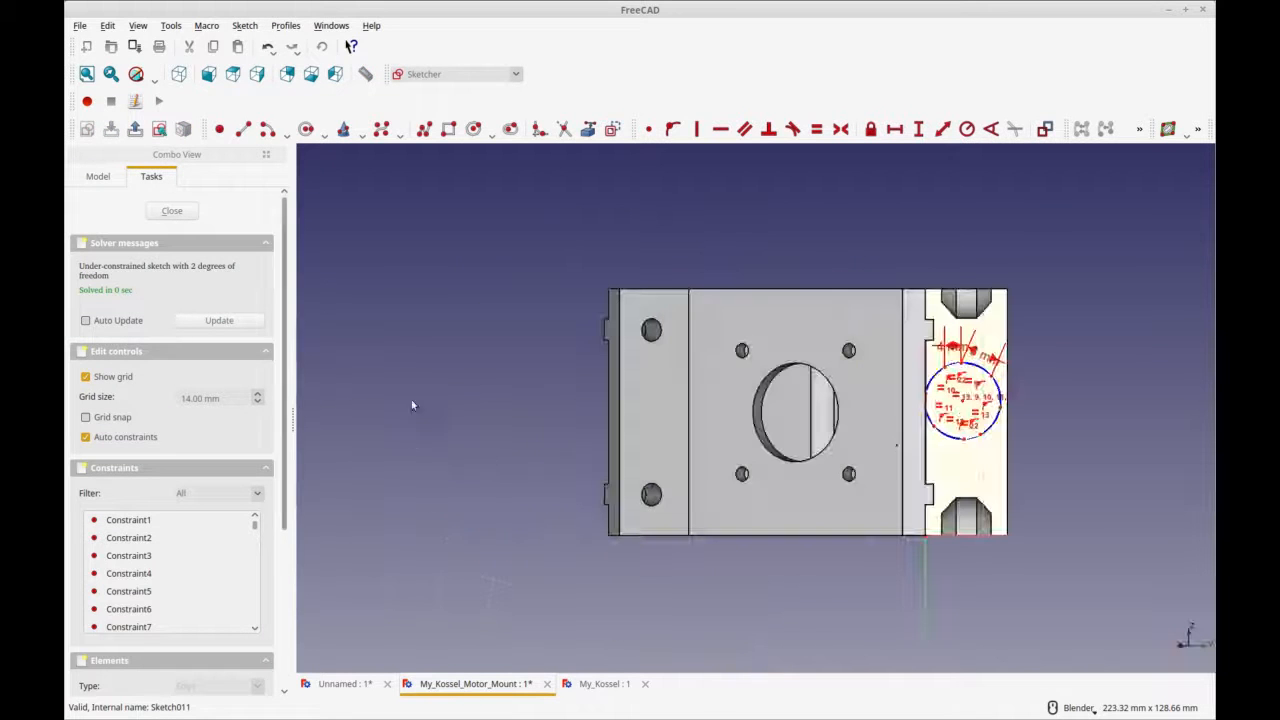
{"action": "scroll", "coordinate": [1061, 425], "scroll_direction": "up", "scroll_amount": 4}
{"action": "scroll", "coordinate": [966, 426], "scroll_direction": "up", "scroll_amount": 2}
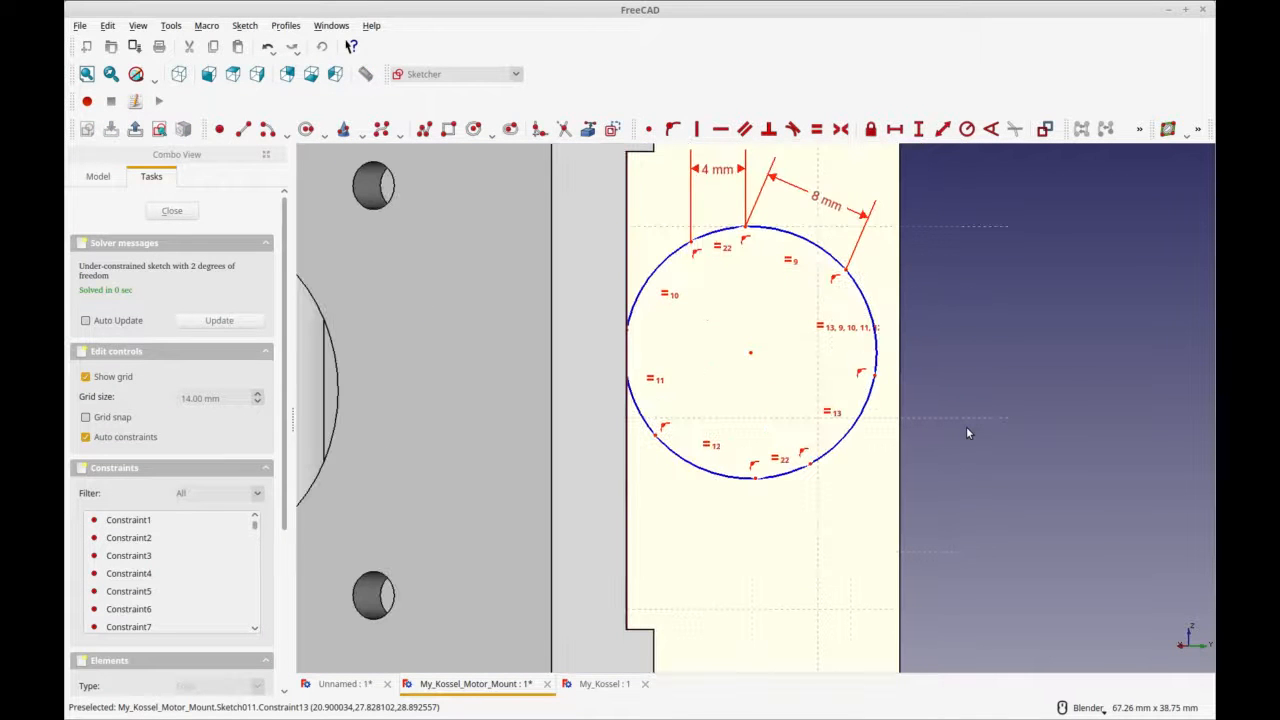
{"action": "left_click", "coordinate": [168, 212]}
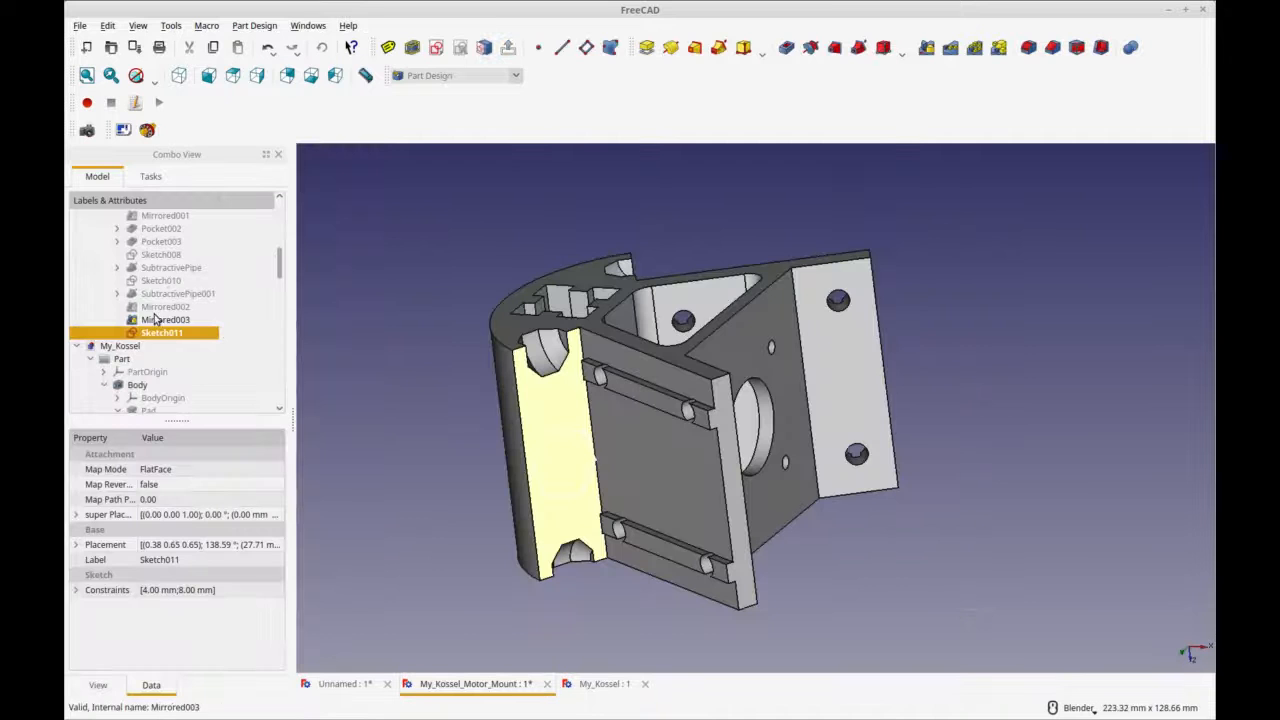
{"action": "left_click", "coordinate": [155, 319]}
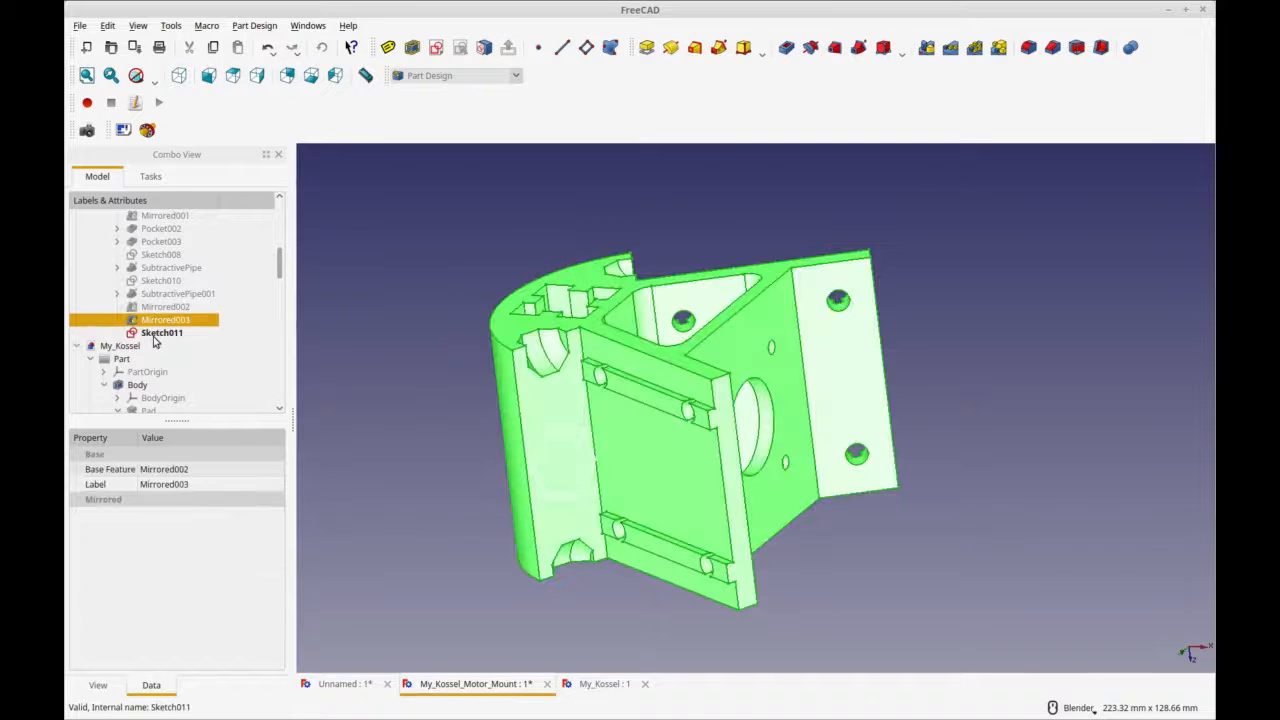
Step: Reopen the octagon sketch and constrain the lower vertex of the side beside the slotted plate onto the linked face edge
{"action": "double_click", "coordinate": [158, 333]}
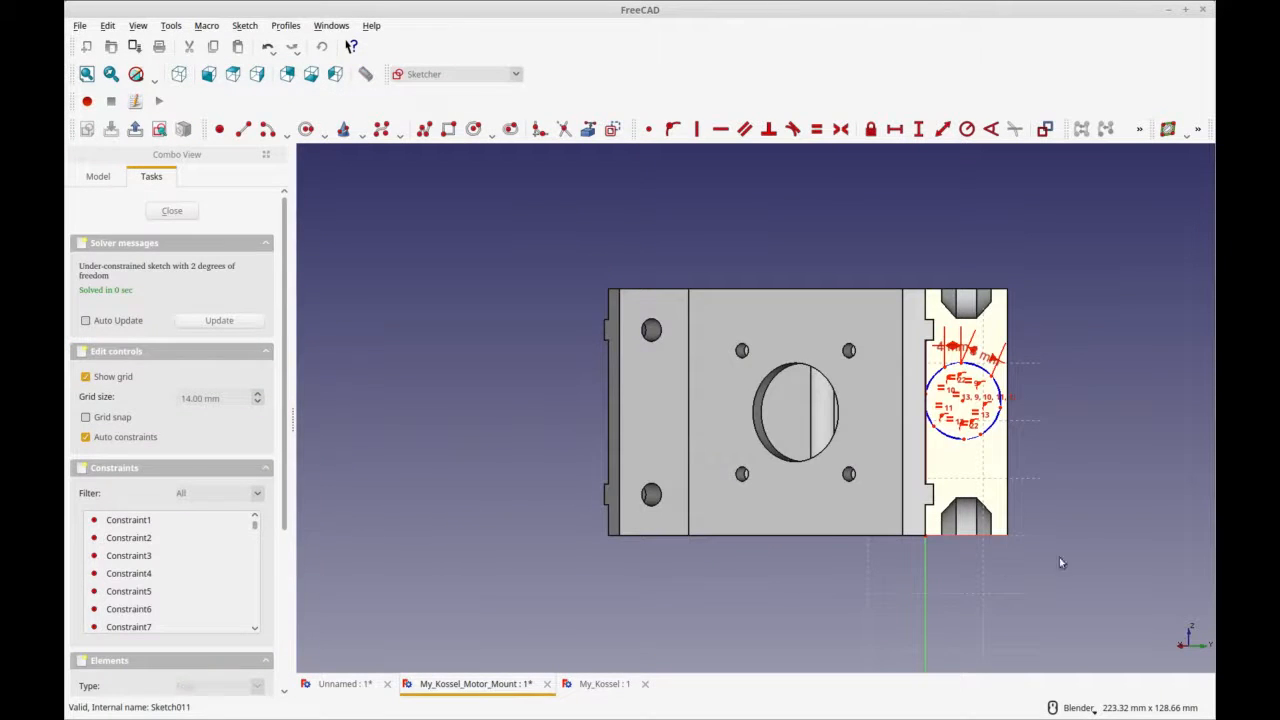
{"action": "scroll", "coordinate": [1072, 525], "scroll_direction": "up", "scroll_amount": 2}
{"action": "middle_click_drag", "start_coordinate": [1066, 480], "coordinate": [946, 567], "text": "shift"}
{"action": "scroll", "coordinate": [943, 529], "scroll_direction": "up", "scroll_amount": 2}
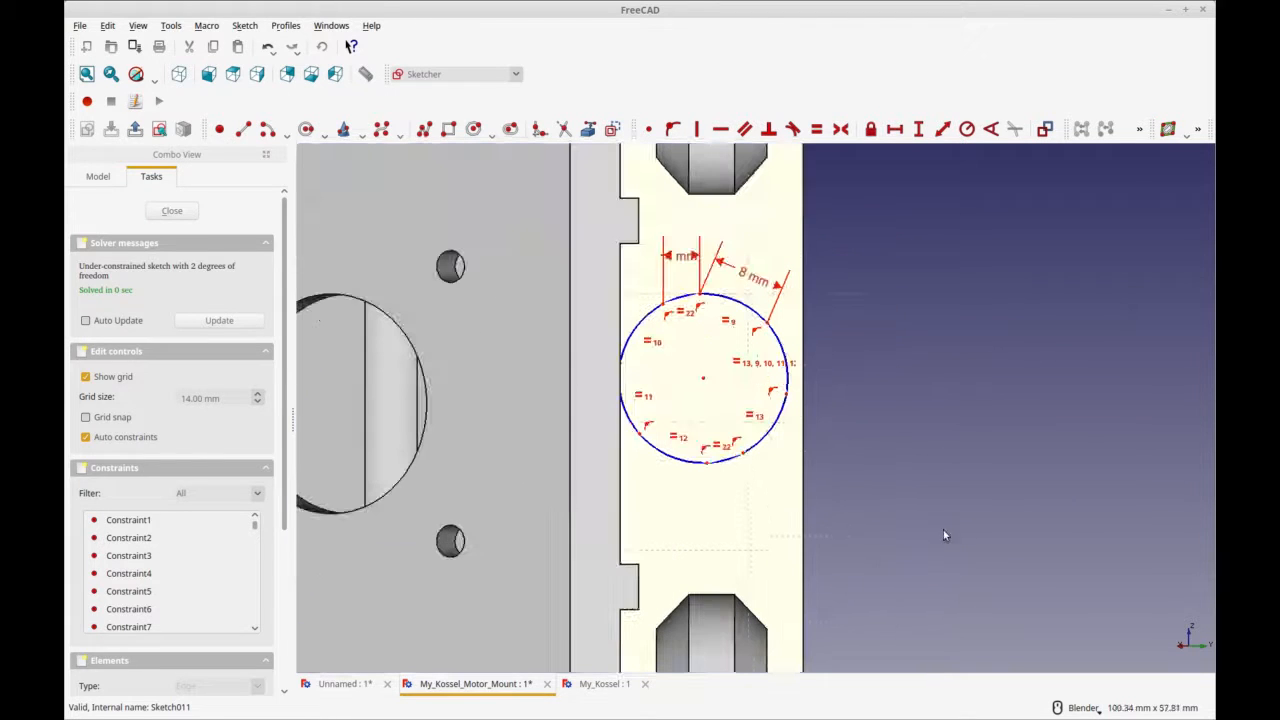
{"action": "scroll", "coordinate": [645, 422], "scroll_direction": "up", "scroll_amount": 4}
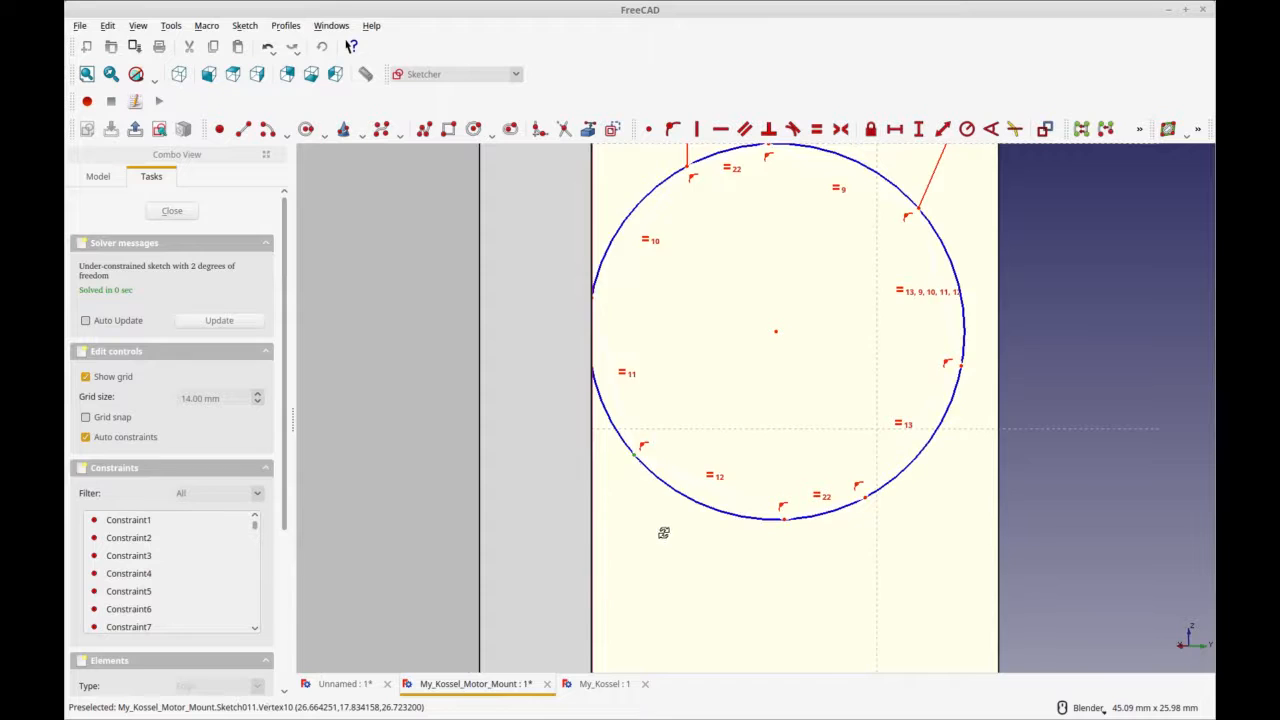
{"action": "middle_click_drag", "start_coordinate": [663, 533], "coordinate": [623, 471]}
{"action": "left_click", "coordinate": [618, 443]}
{"action": "left_click", "coordinate": [673, 130]}
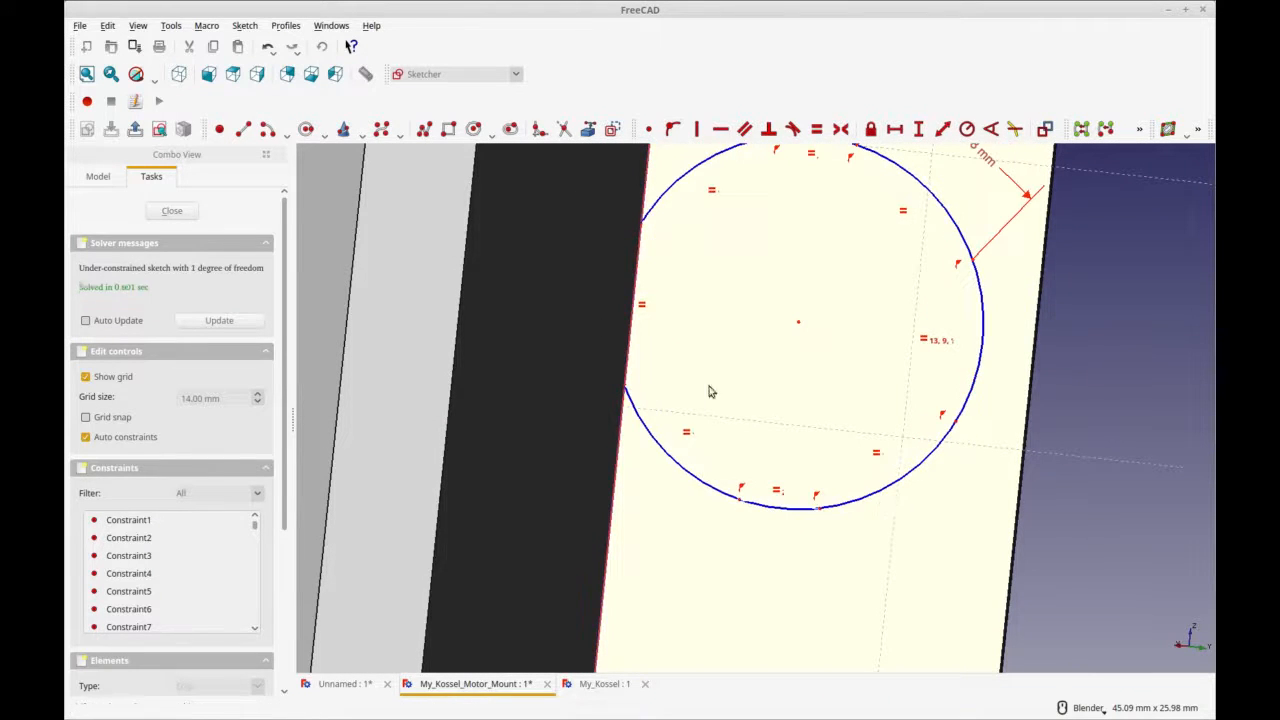
{"action": "scroll", "coordinate": [886, 503], "scroll_direction": "down", "scroll_amount": 2}
{"action": "mouse_move", "coordinate": [1076, 507]}
{"action": "middle_mouse_down"}
{"action": "mouse_move", "coordinate": [1031, 537]}
{"action": "mouse_move", "coordinate": [1046, 528]}
{"action": "middle_mouse_up"}
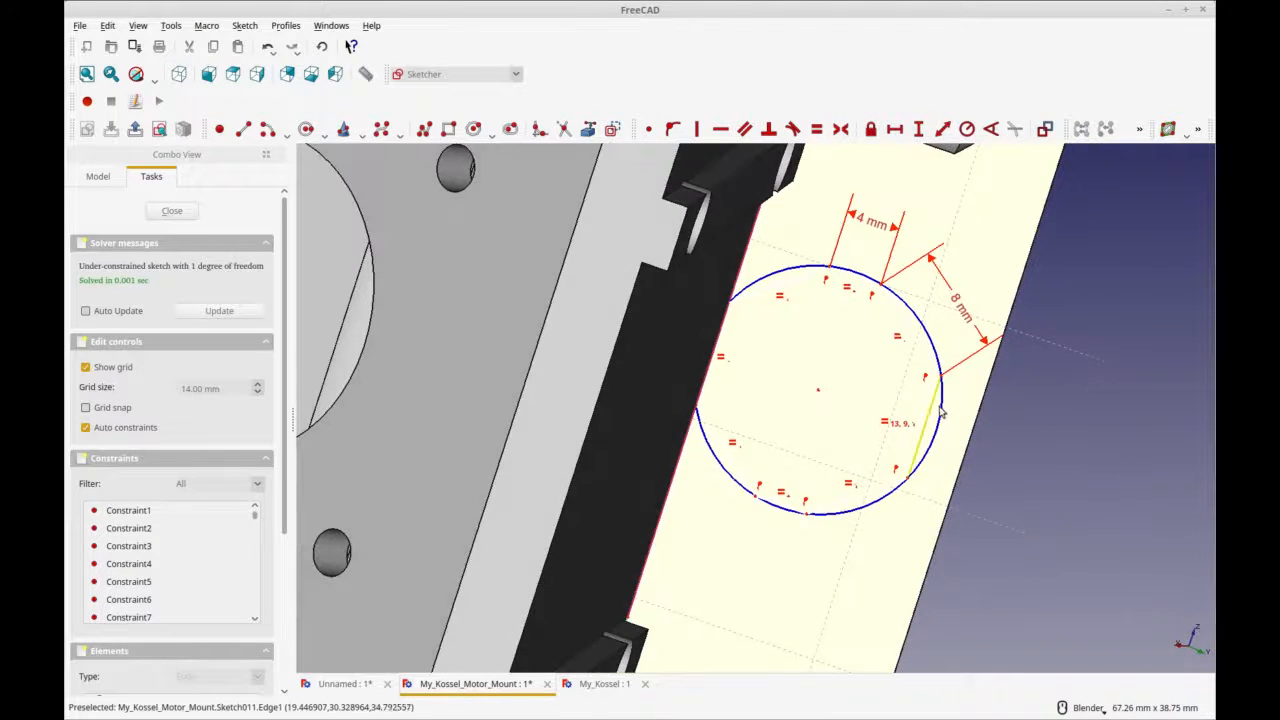
{"action": "left_click", "coordinate": [940, 415]}
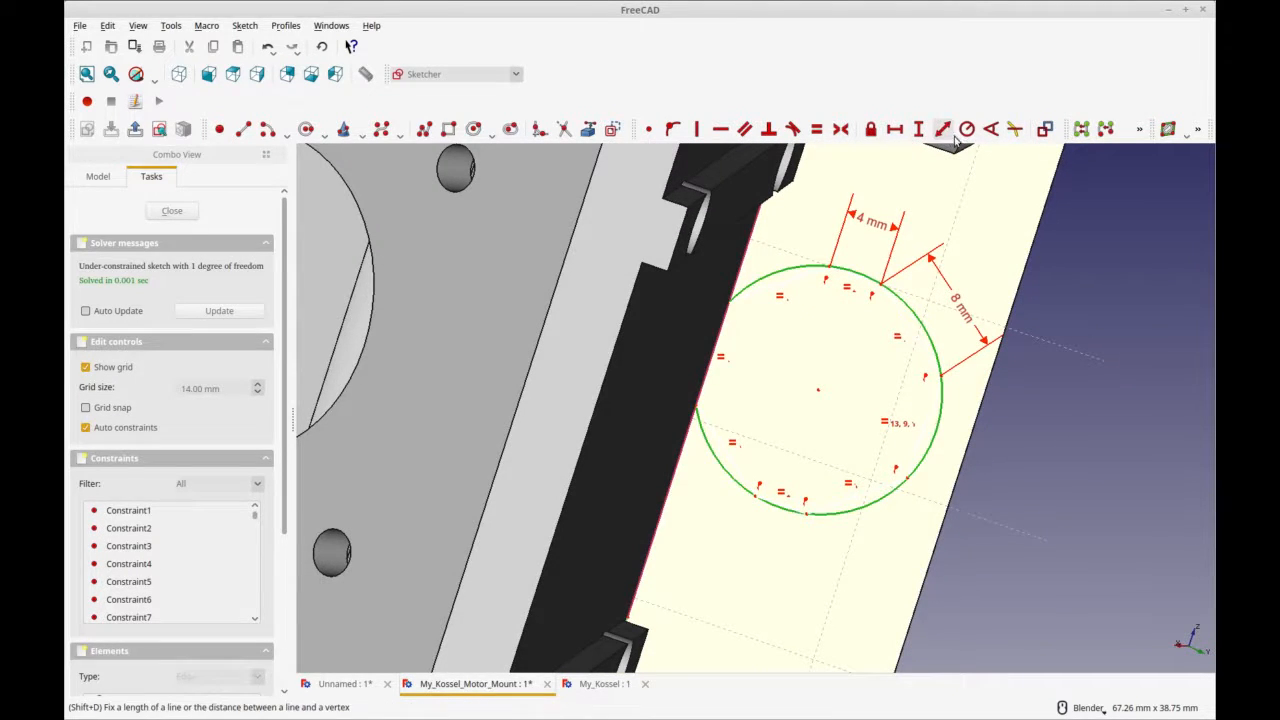
{"action": "left_click", "coordinate": [967, 129]}
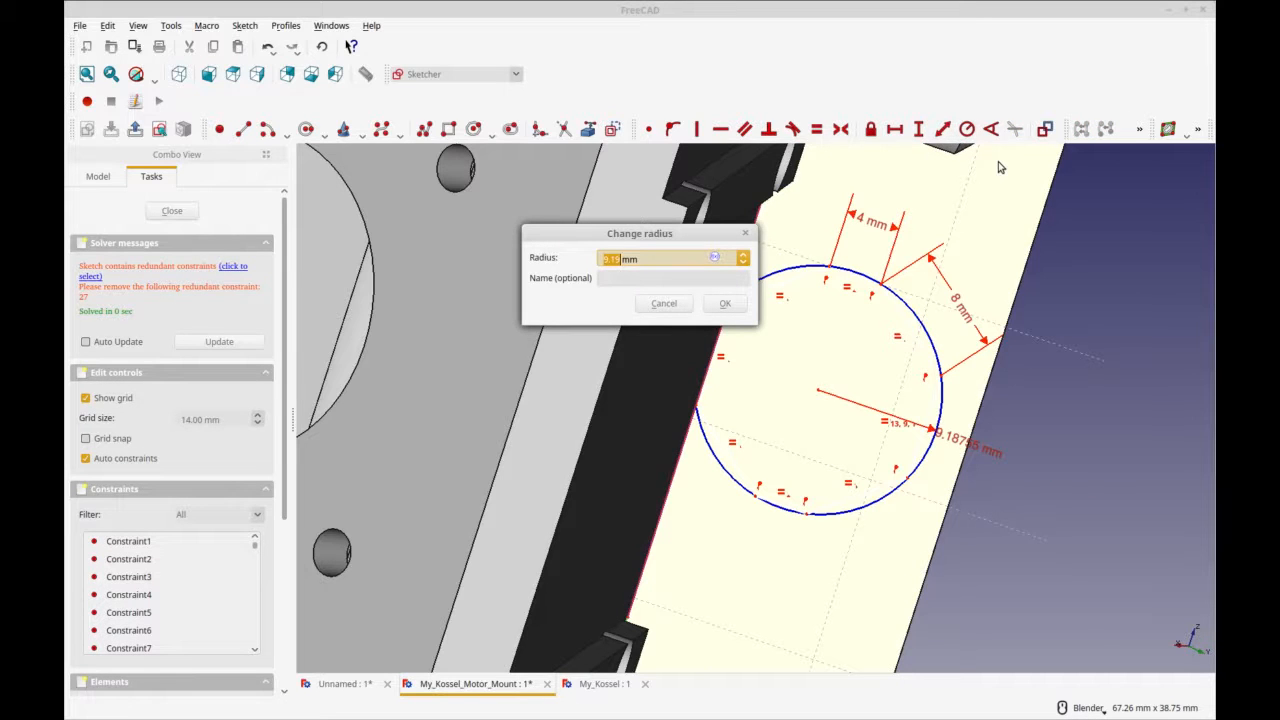
{"action": "left_click", "coordinate": [655, 304]}
Step: Slide the octagon by its centre along the linked edge to about the middle of the face and close the sketch
{"action": "middle_click_drag", "start_coordinate": [978, 443], "coordinate": [966, 423]}
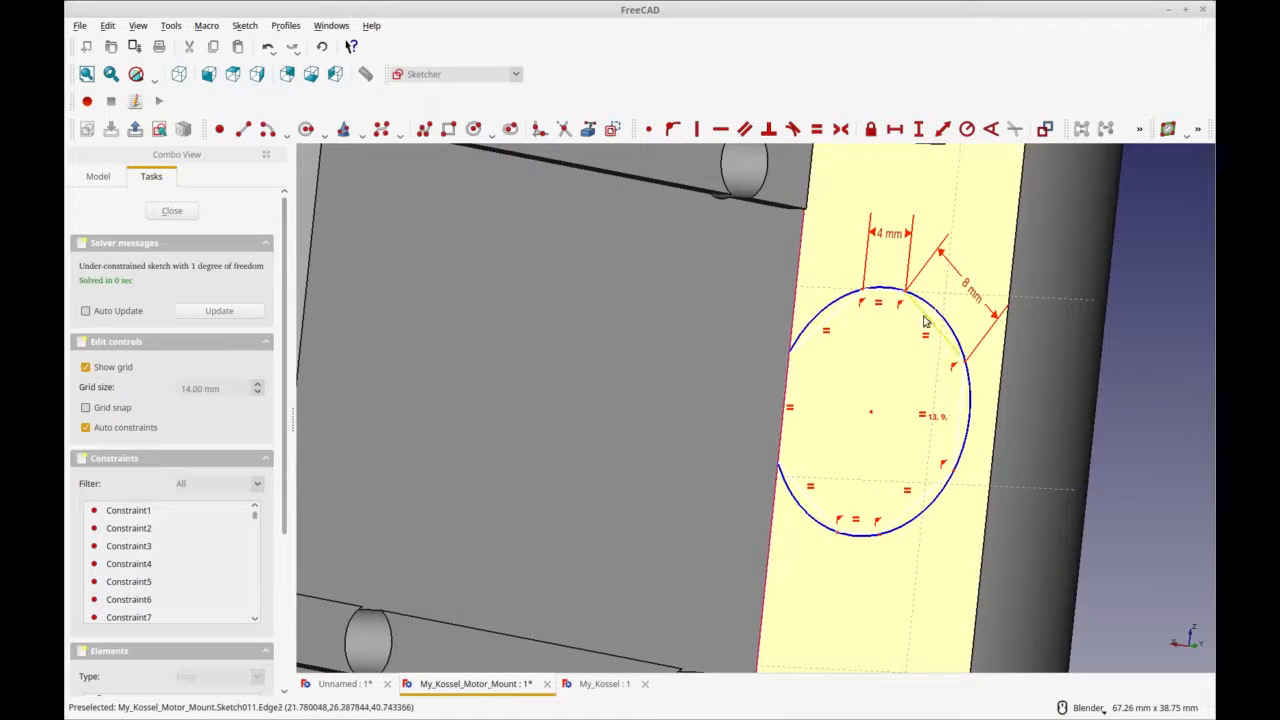
{"action": "middle_click_drag", "start_coordinate": [828, 410], "coordinate": [930, 414]}
{"action": "mouse_move", "coordinate": [986, 414]}
{"action": "left_mouse_down"}
{"action": "mouse_move", "coordinate": [964, 405]}
{"action": "mouse_move", "coordinate": [952, 425]}
{"action": "left_mouse_up"}
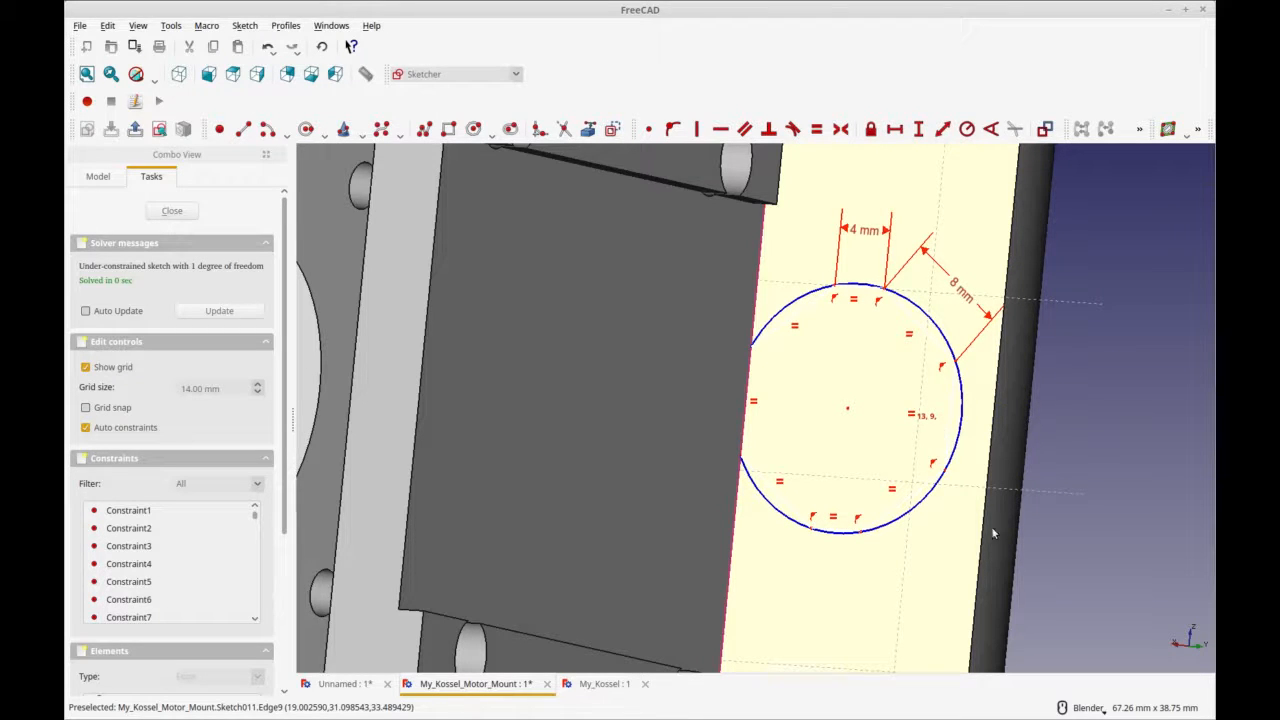
{"action": "middle_click_drag", "start_coordinate": [950, 612], "coordinate": [958, 557], "text": "shift"}
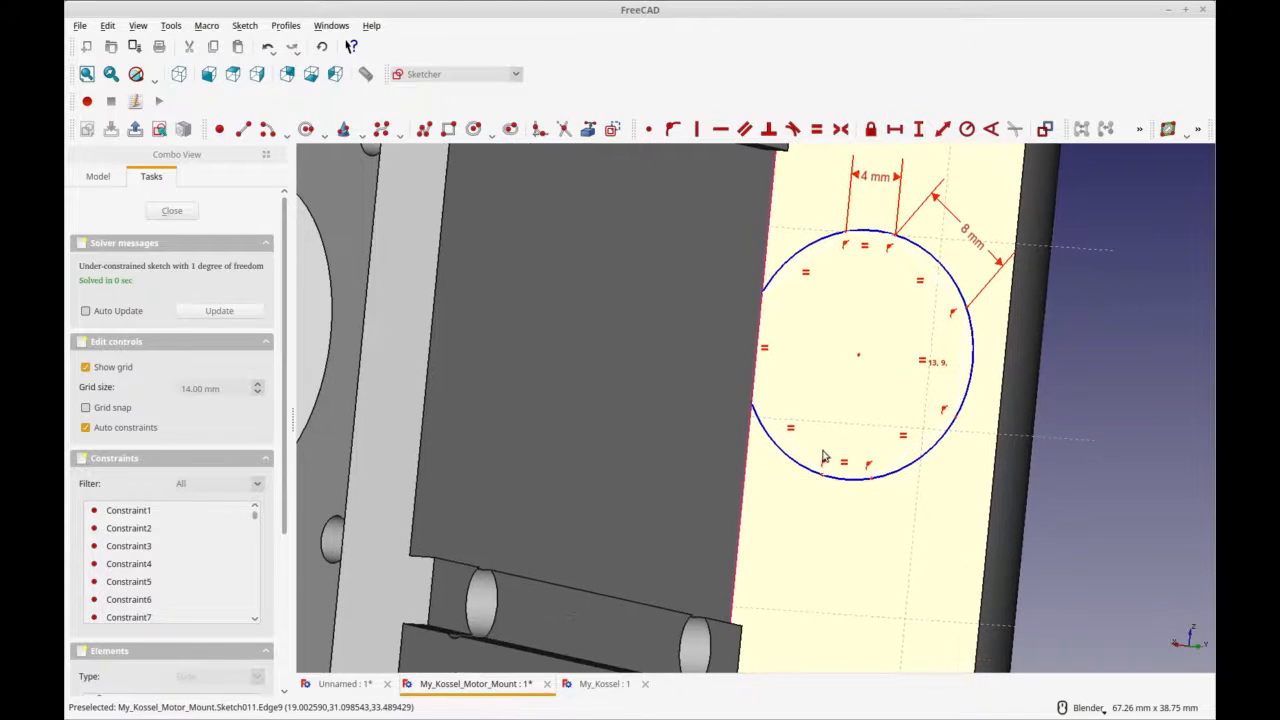
{"action": "left_click_drag", "start_coordinate": [860, 360], "coordinate": [852, 400]}
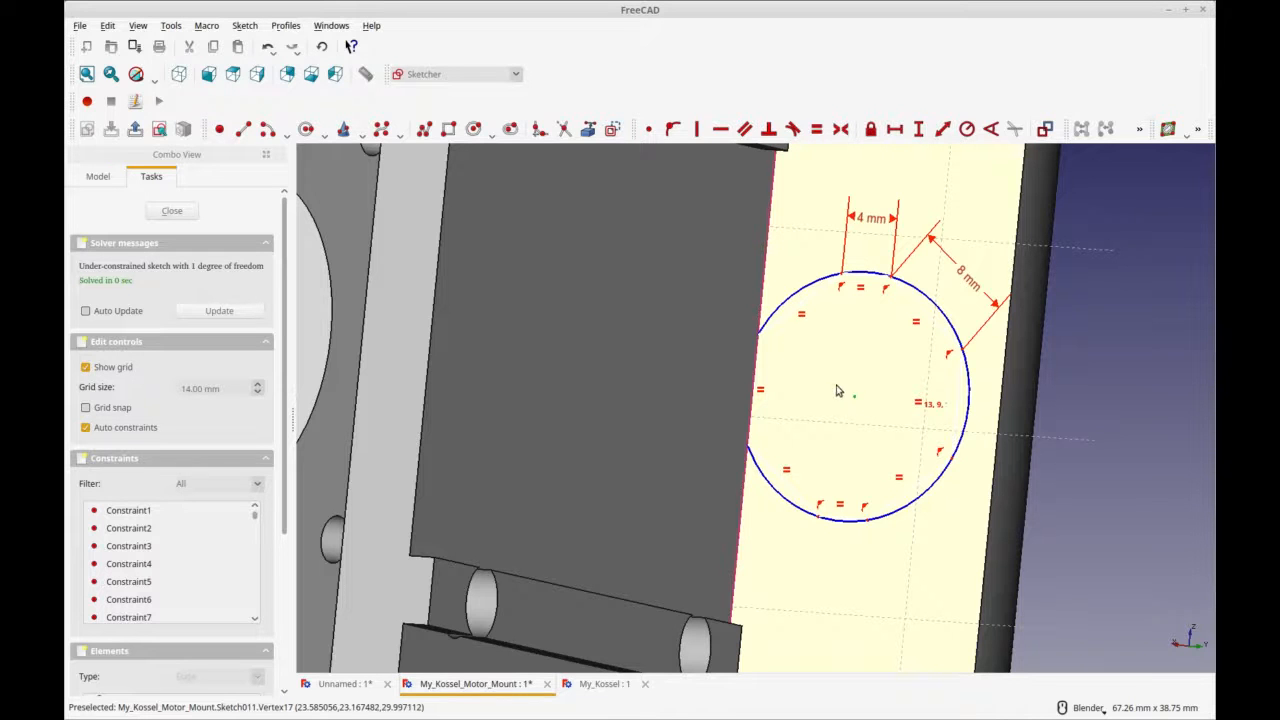
{"action": "scroll", "coordinate": [838, 391], "scroll_direction": "up", "scroll_amount": 2}
{"action": "scroll", "coordinate": [756, 319], "scroll_direction": "down", "scroll_amount": 2}
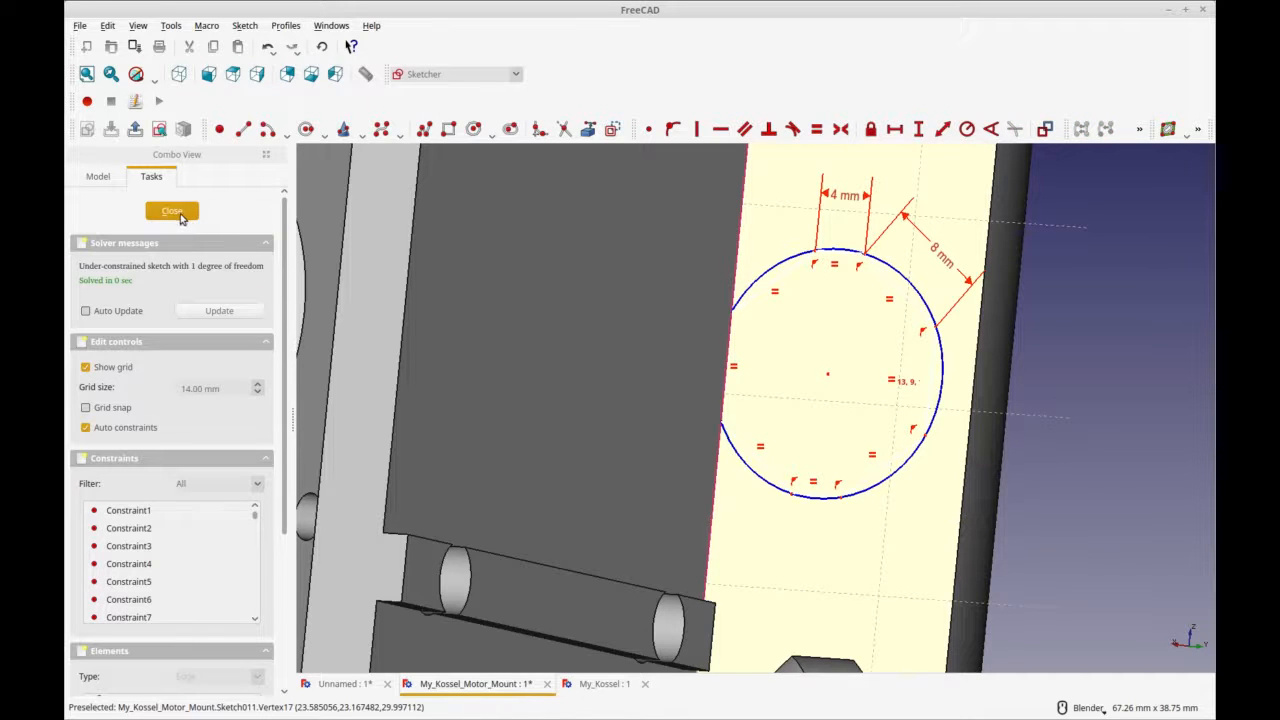
{"action": "key", "text": "Escape"}
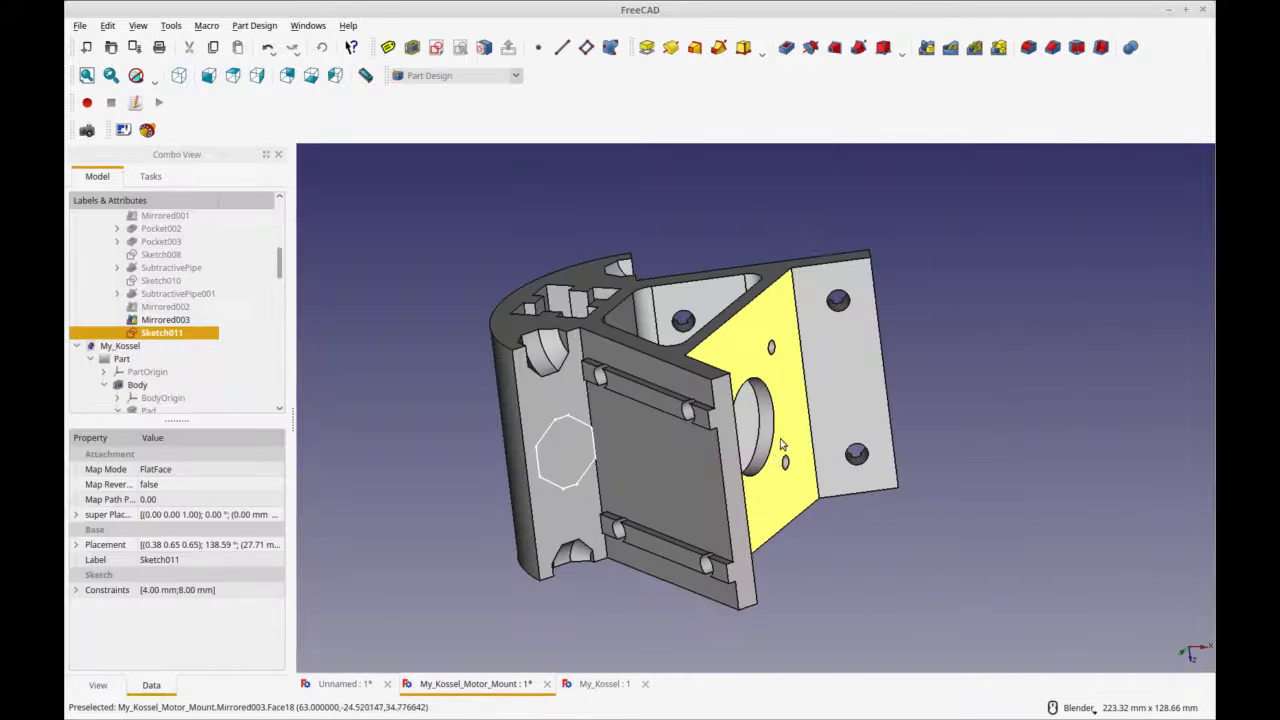
Step: Create a new sketch on the mount's flat end face that surrounds the extrusion slot cutout
{"action": "middle_click_drag", "start_coordinate": [741, 458], "coordinate": [479, 487]}
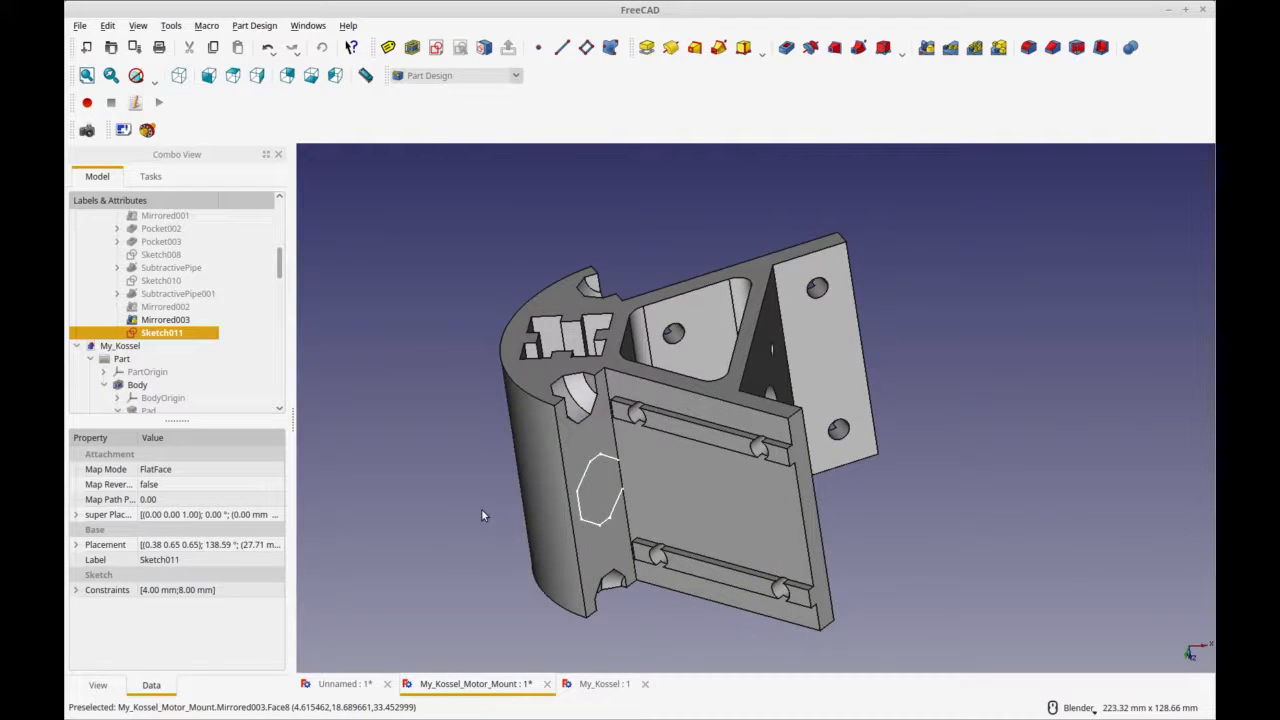
{"action": "middle_click_drag", "start_coordinate": [470, 508], "coordinate": [804, 637]}
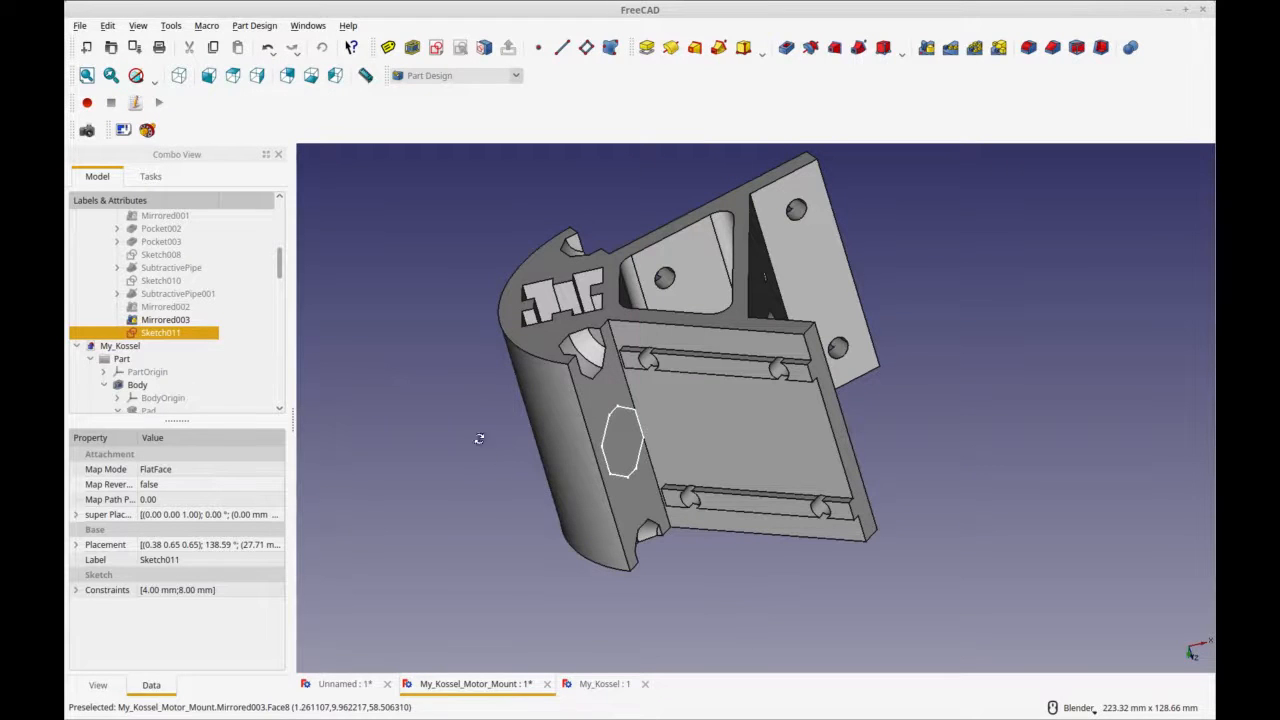
{"action": "middle_click_drag", "start_coordinate": [478, 437], "coordinate": [560, 465]}
{"action": "middle_click_drag", "start_coordinate": [738, 520], "coordinate": [692, 520]}
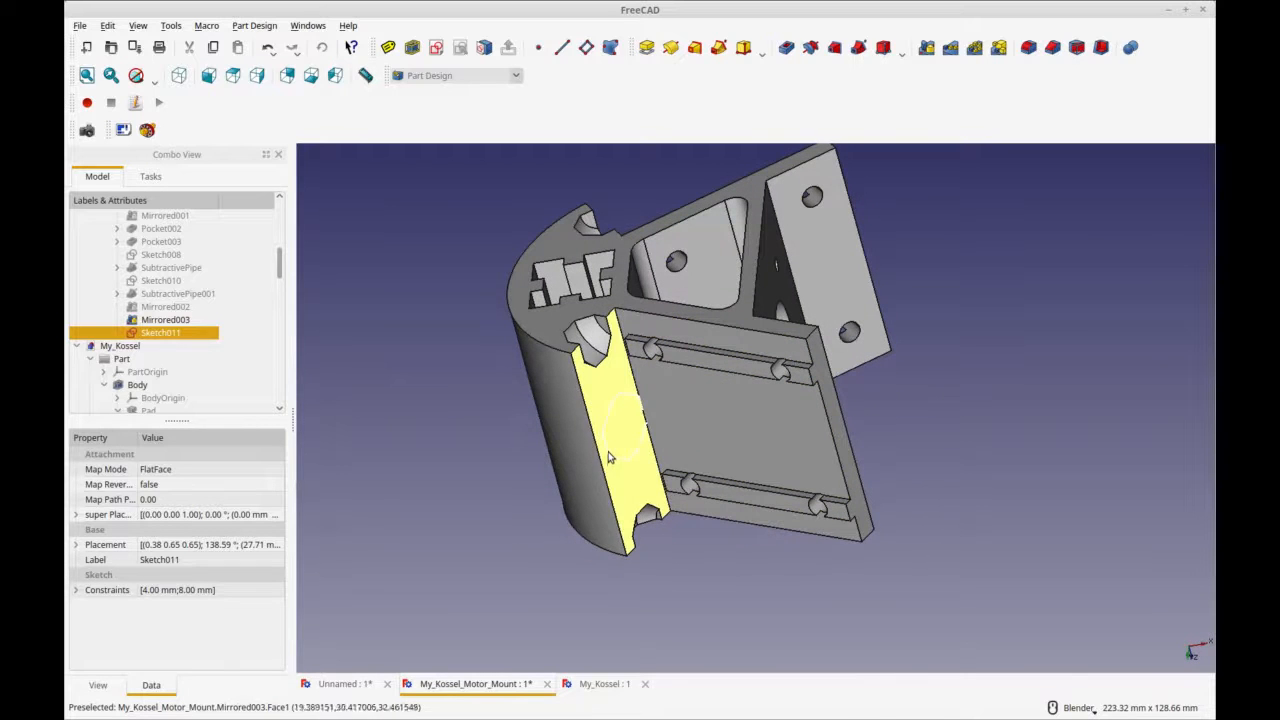
{"action": "middle_click_drag", "start_coordinate": [628, 467], "coordinate": [647, 500]}
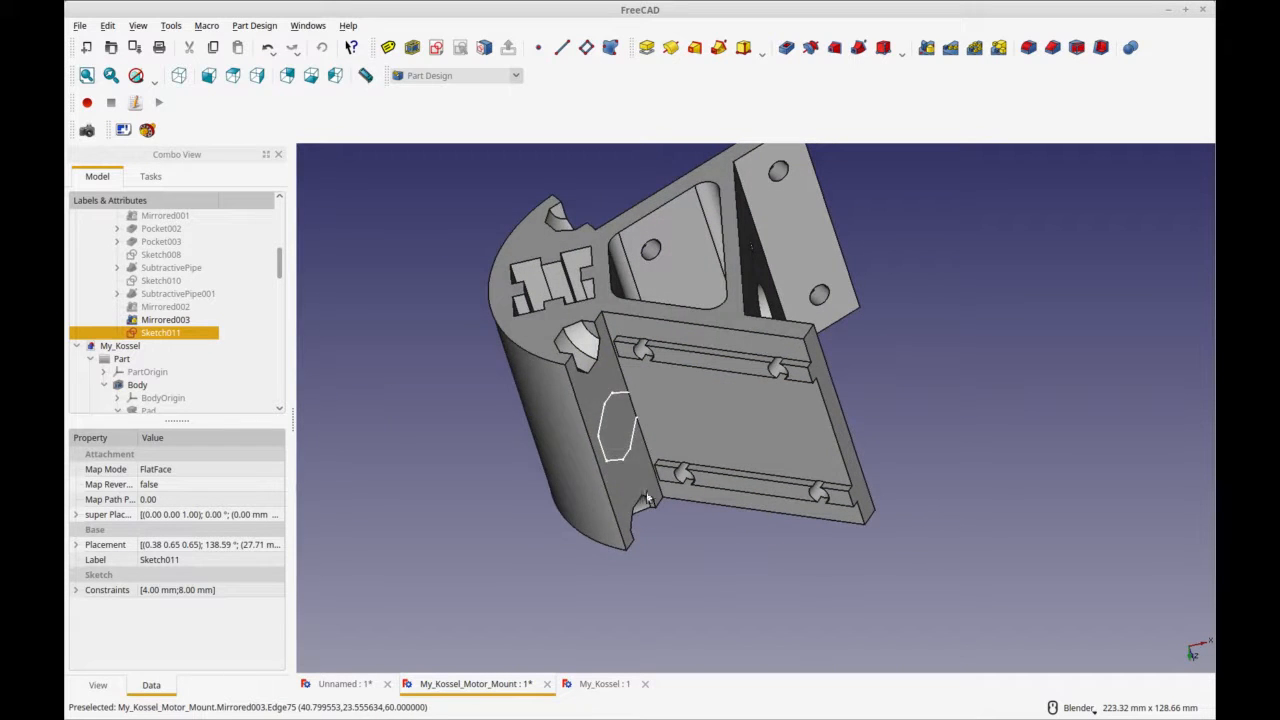
{"action": "left_click", "coordinate": [536, 330]}
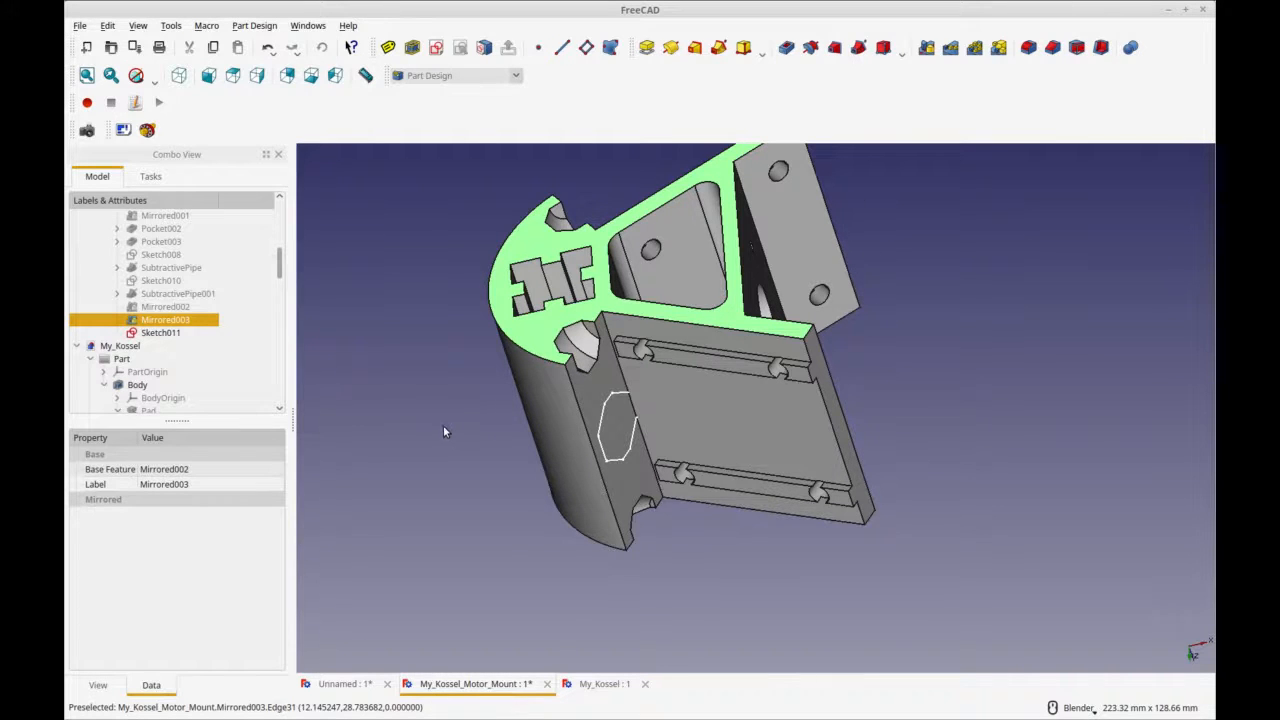
{"action": "middle_click_drag", "start_coordinate": [444, 427], "coordinate": [510, 452], "text": "shift"}
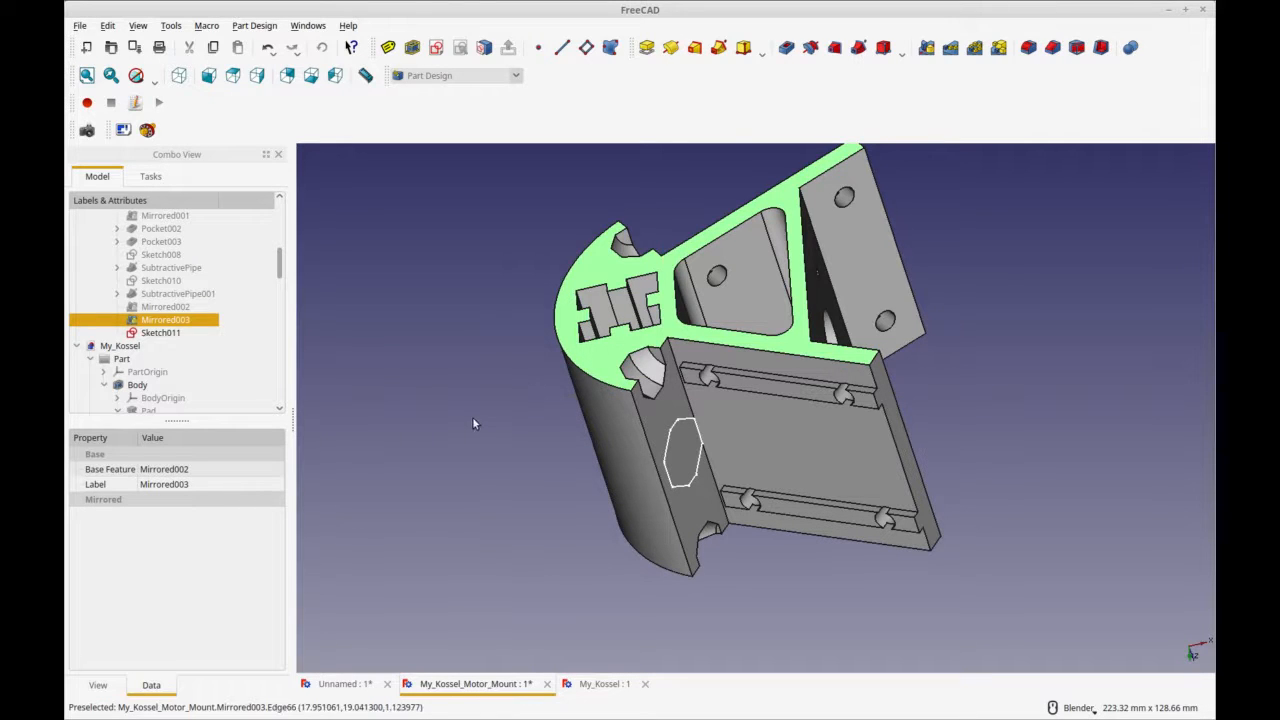
{"action": "middle_click_drag", "start_coordinate": [471, 429], "coordinate": [551, 403], "text": "shift"}
{"action": "middle_click_drag", "start_coordinate": [735, 418], "coordinate": [436, 433], "text": "shift"}
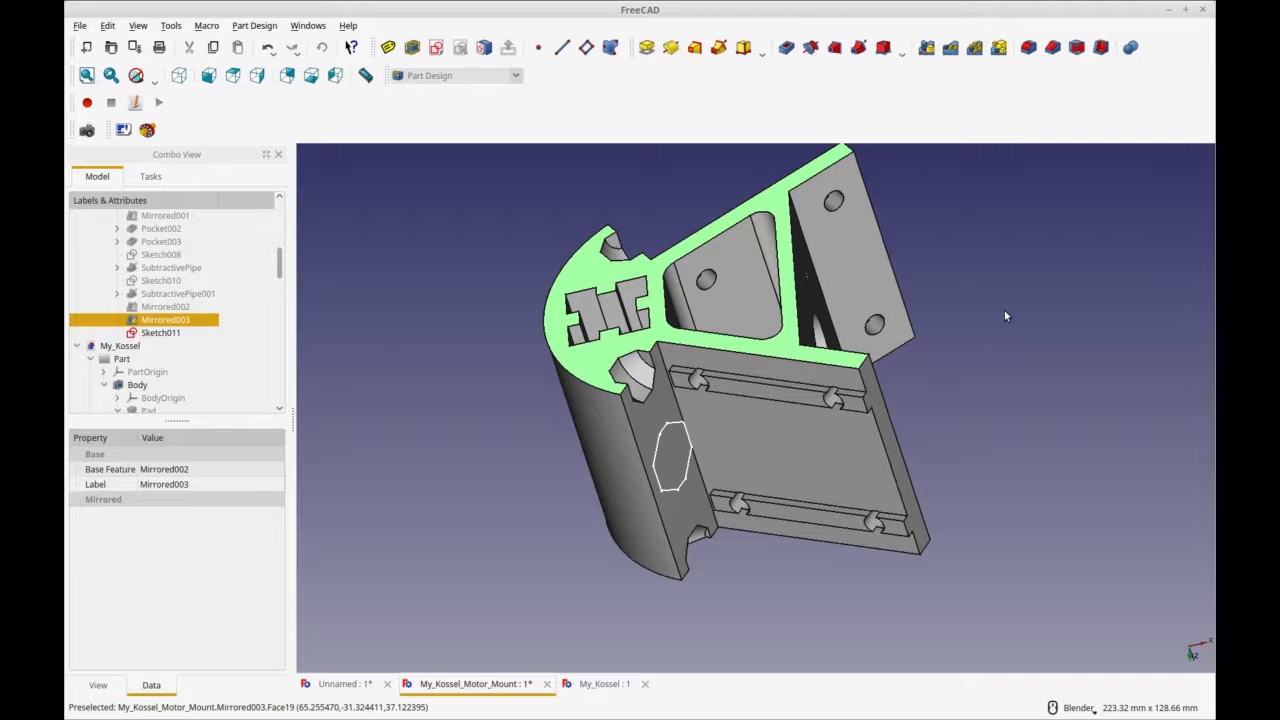
{"action": "left_click", "coordinate": [437, 50]}
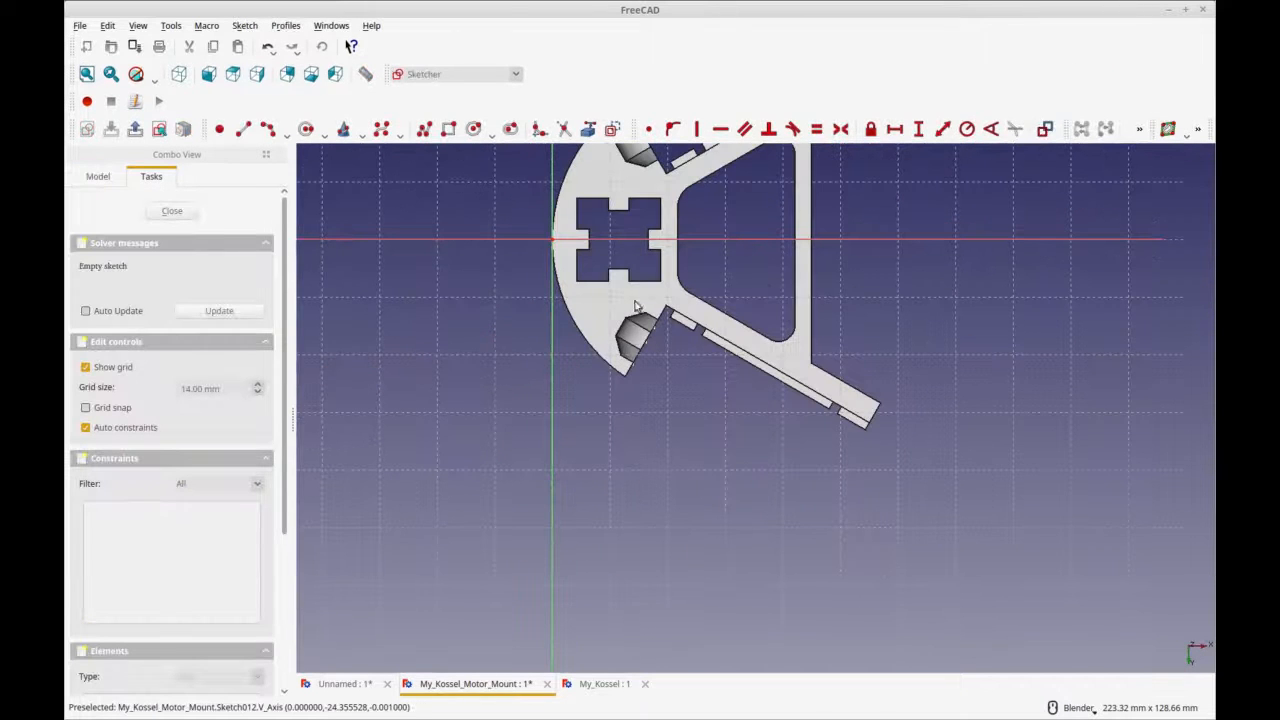
Step: Link the slot cutout's tab edge nearest the channel and the octagon's short top side as external geometry
{"action": "left_click", "coordinate": [589, 130]}
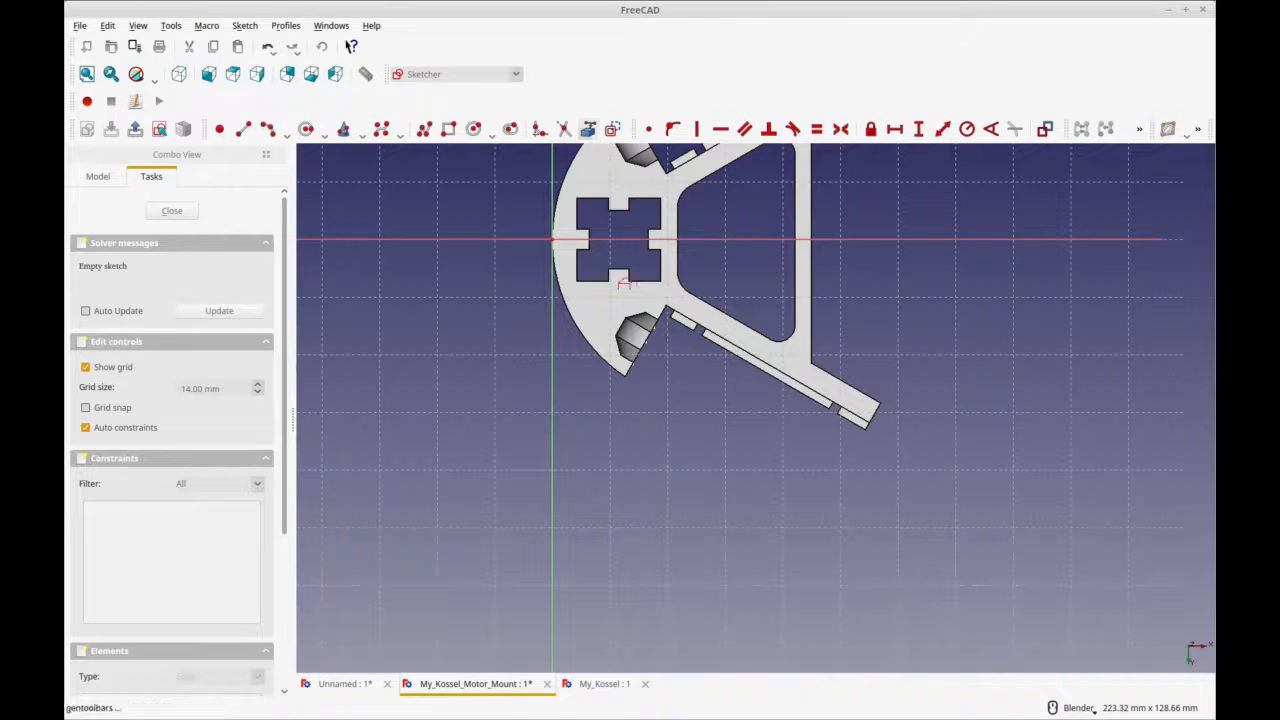
{"action": "middle_click_drag", "start_coordinate": [699, 418], "coordinate": [668, 370]}
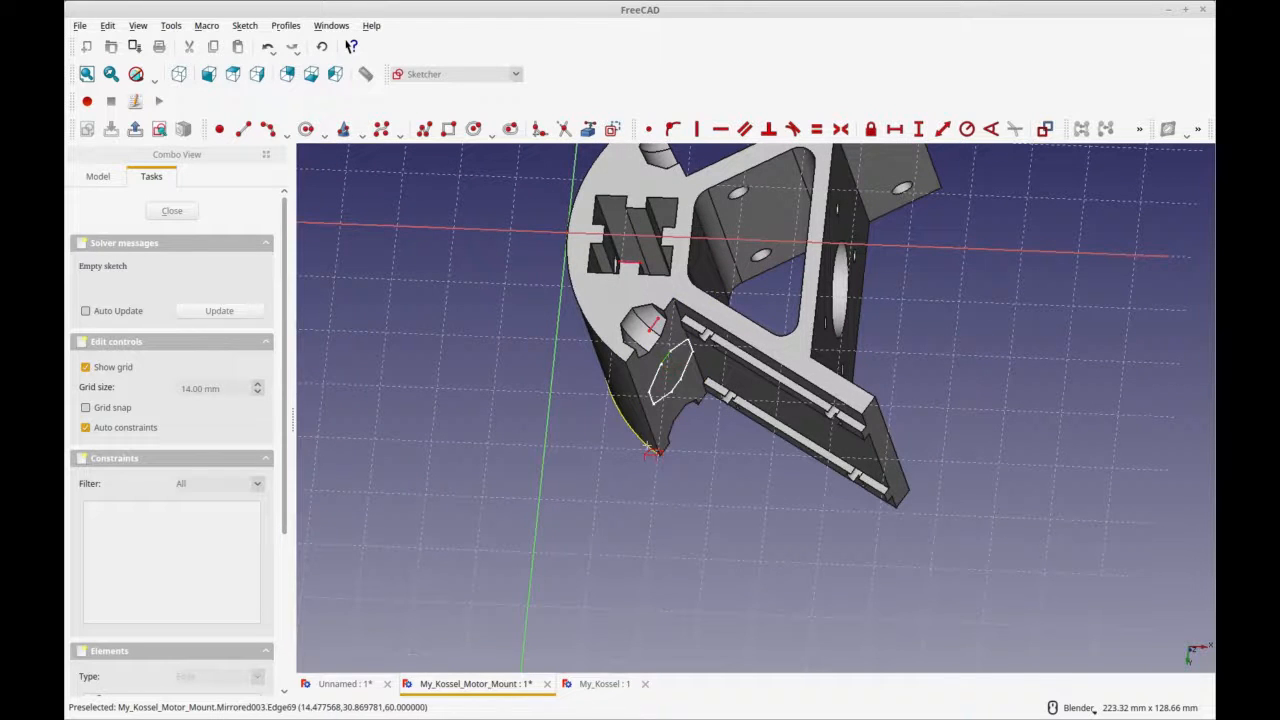
{"action": "middle_click_drag", "start_coordinate": [655, 442], "coordinate": [685, 425]}
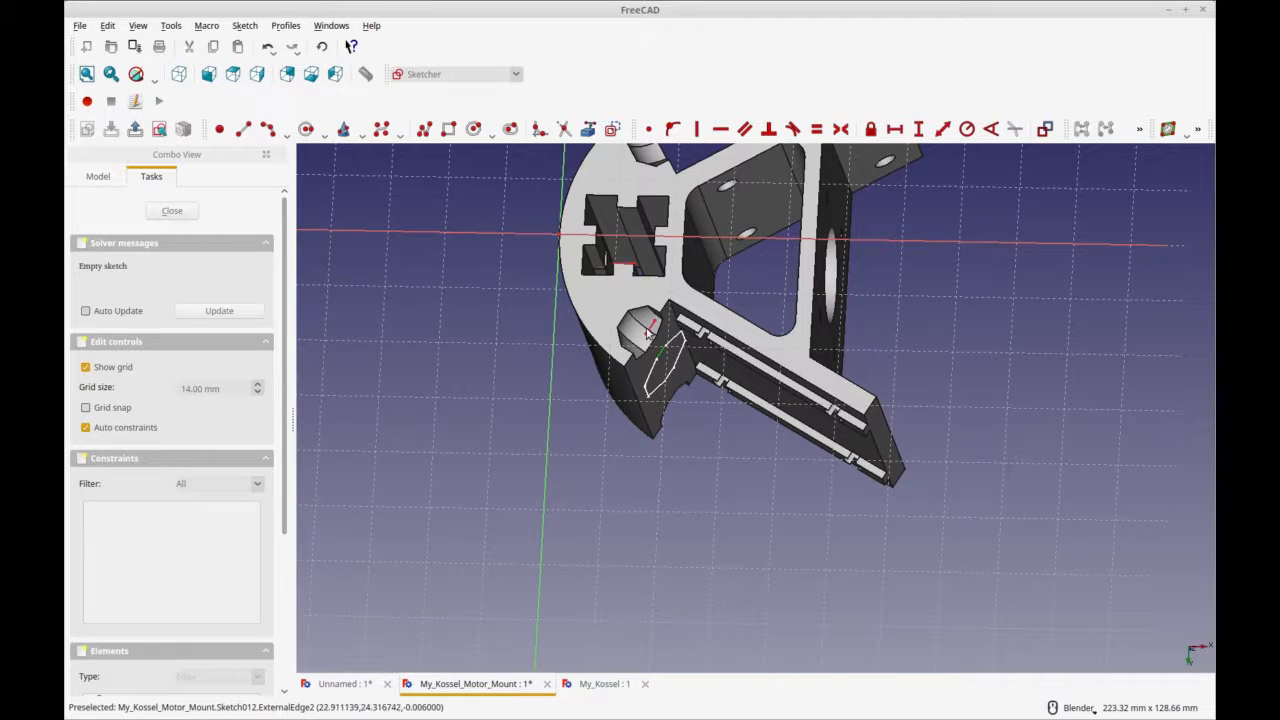
{"action": "middle_click_drag", "start_coordinate": [575, 381], "coordinate": [604, 395]}
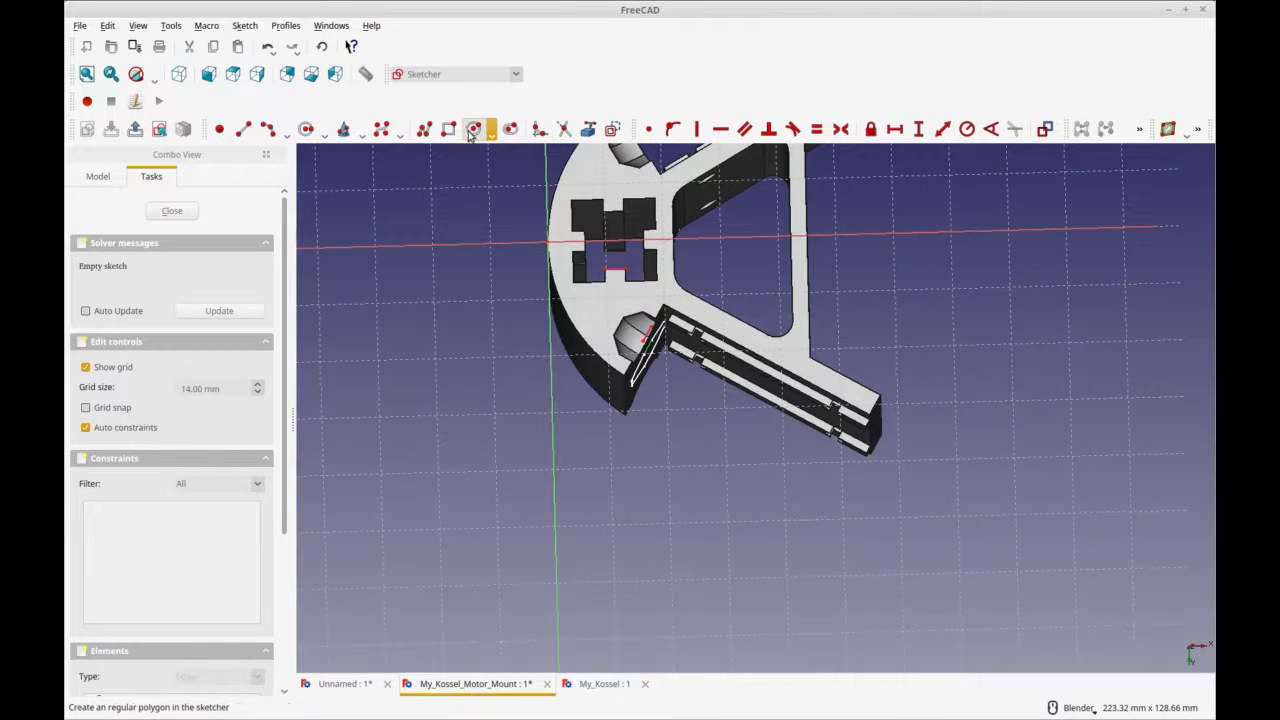
Step: Draw a five-point B-spline from the linked slot tab edge, curving through the channel area to the linked octagon edge
{"action": "left_click", "coordinate": [381, 133]}
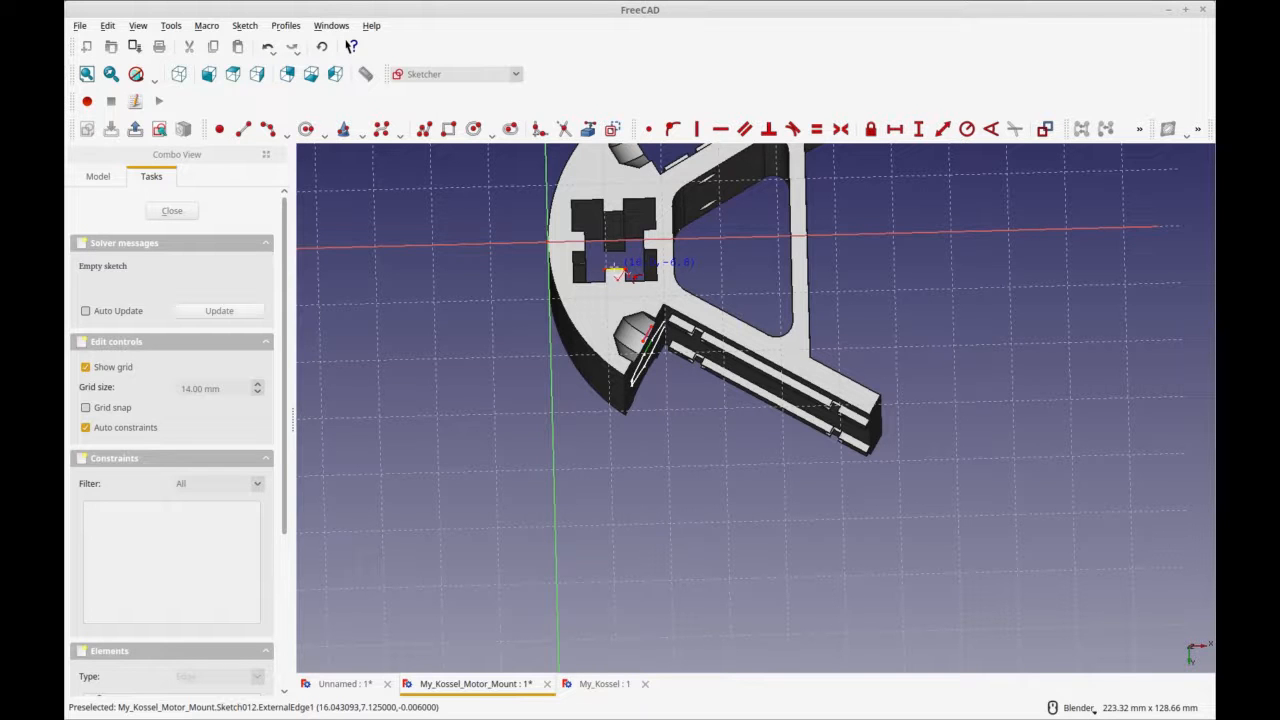
{"action": "left_click", "coordinate": [614, 272]}
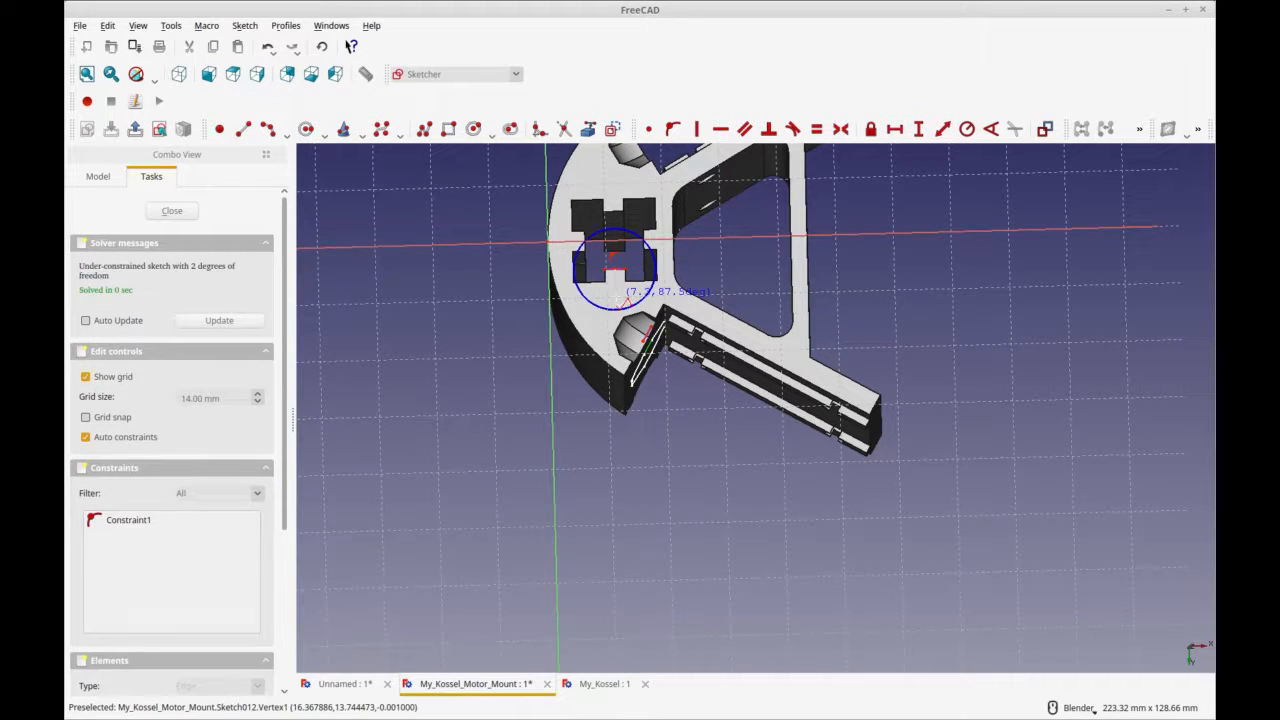
{"action": "left_click", "coordinate": [617, 297]}
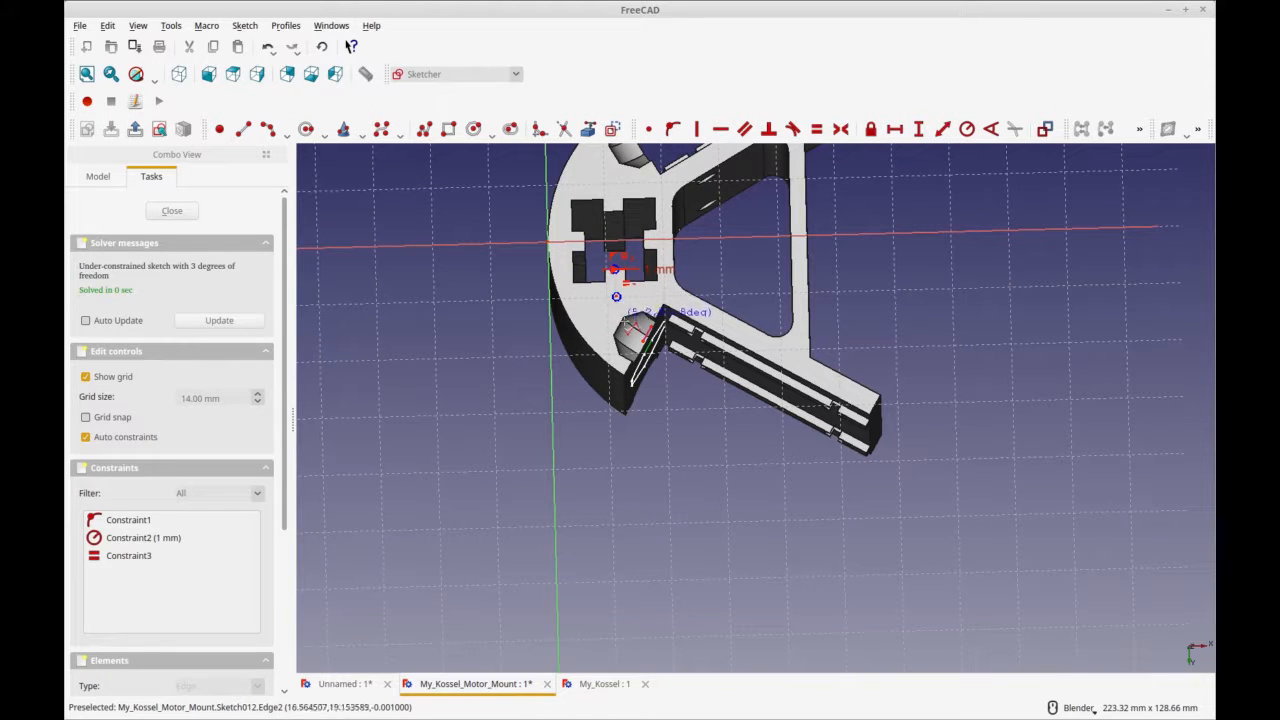
{"action": "left_click", "coordinate": [625, 320]}
{"action": "left_click", "coordinate": [636, 328]}
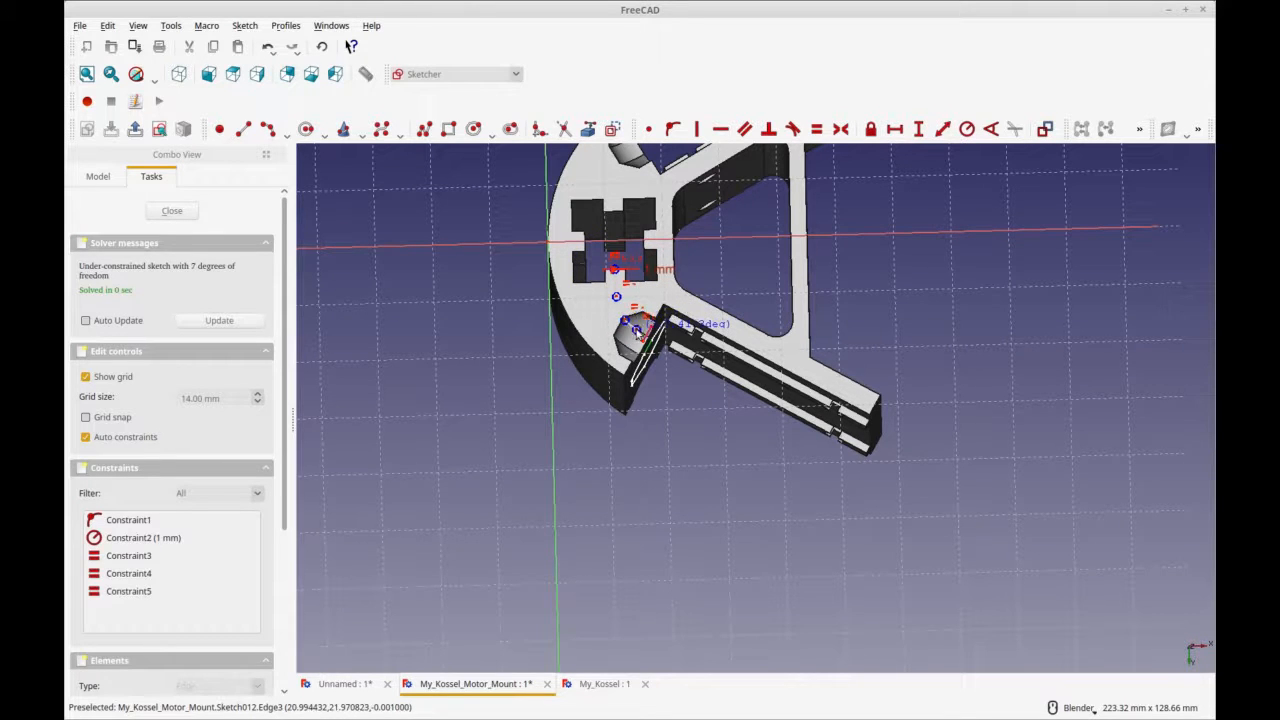
{"action": "left_click", "coordinate": [650, 333]}
{"action": "scroll", "coordinate": [660, 380], "scroll_direction": "up", "scroll_amount": 4}
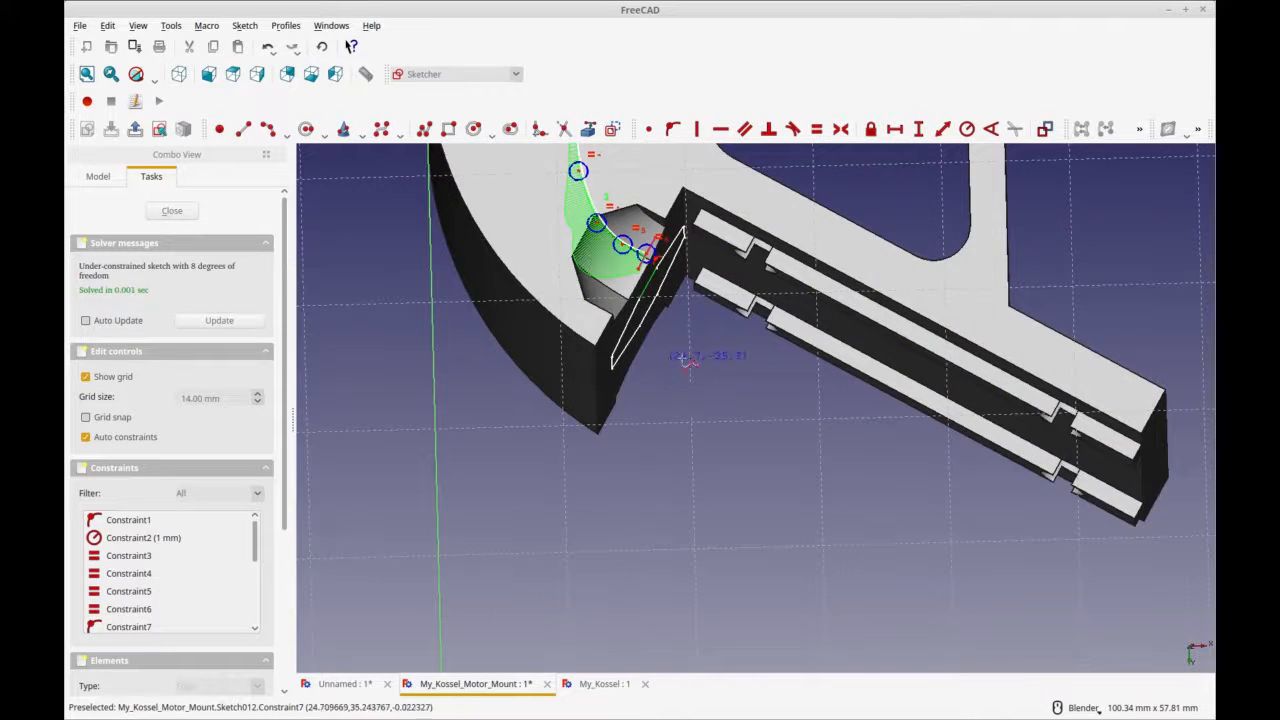
{"action": "middle_click_drag", "start_coordinate": [690, 360], "coordinate": [726, 536], "text": "shift"}
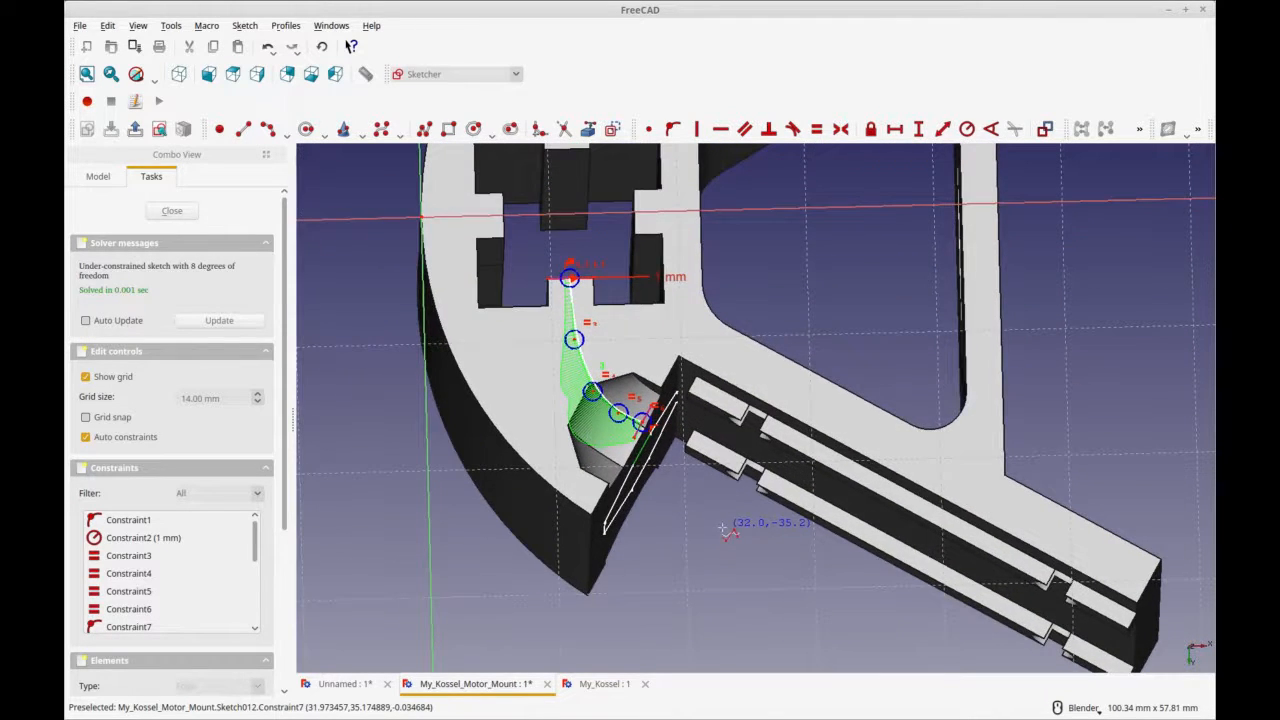
{"action": "key", "text": "2"}
{"action": "key", "text": "1"}
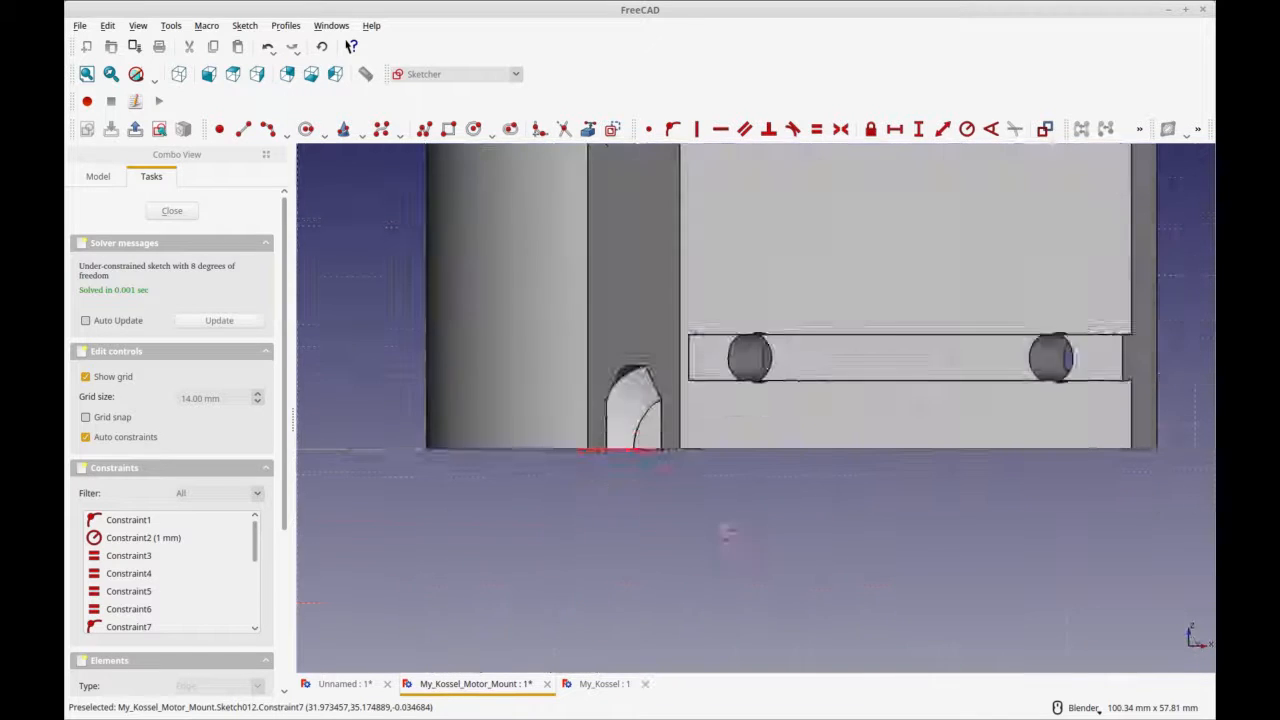
{"action": "key", "text": "2"}
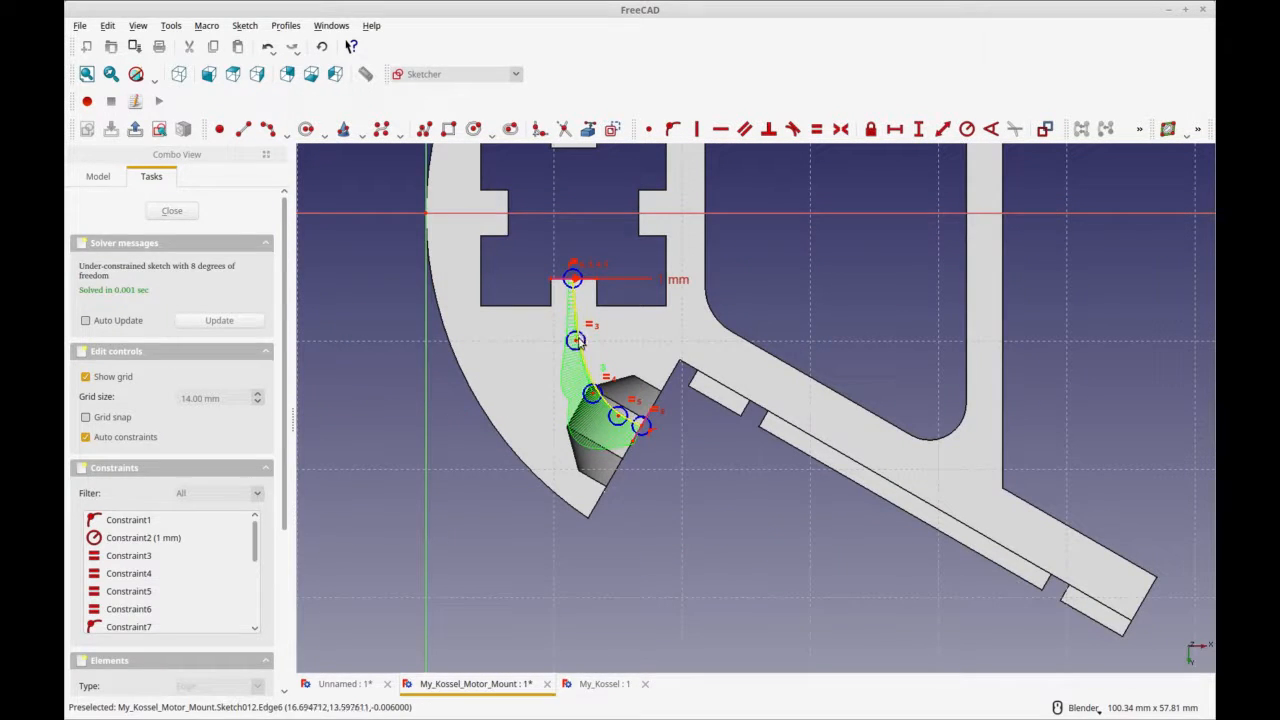
Step: Adjust the curve's control points and set its start point 2.5 mm horizontally from the end of the linked slot tab edge
{"action": "left_click_drag", "start_coordinate": [576, 333], "coordinate": [569, 318]}
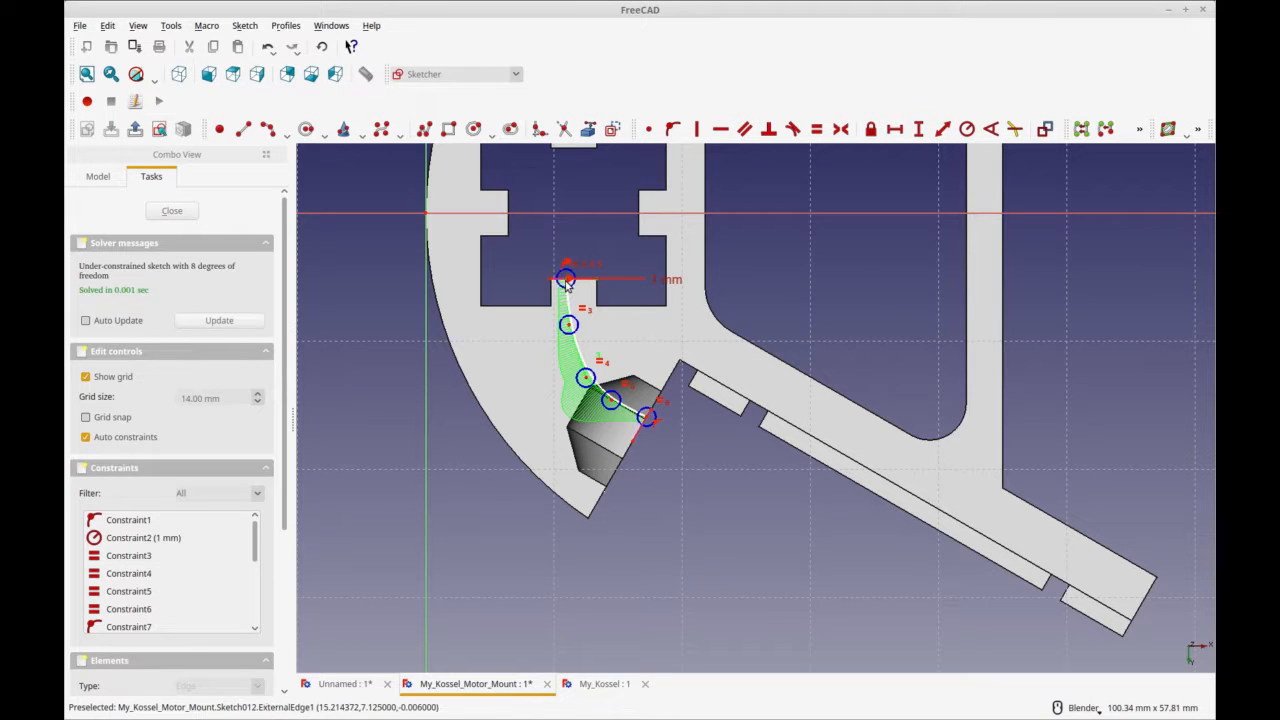
{"action": "left_click", "coordinate": [894, 129]}
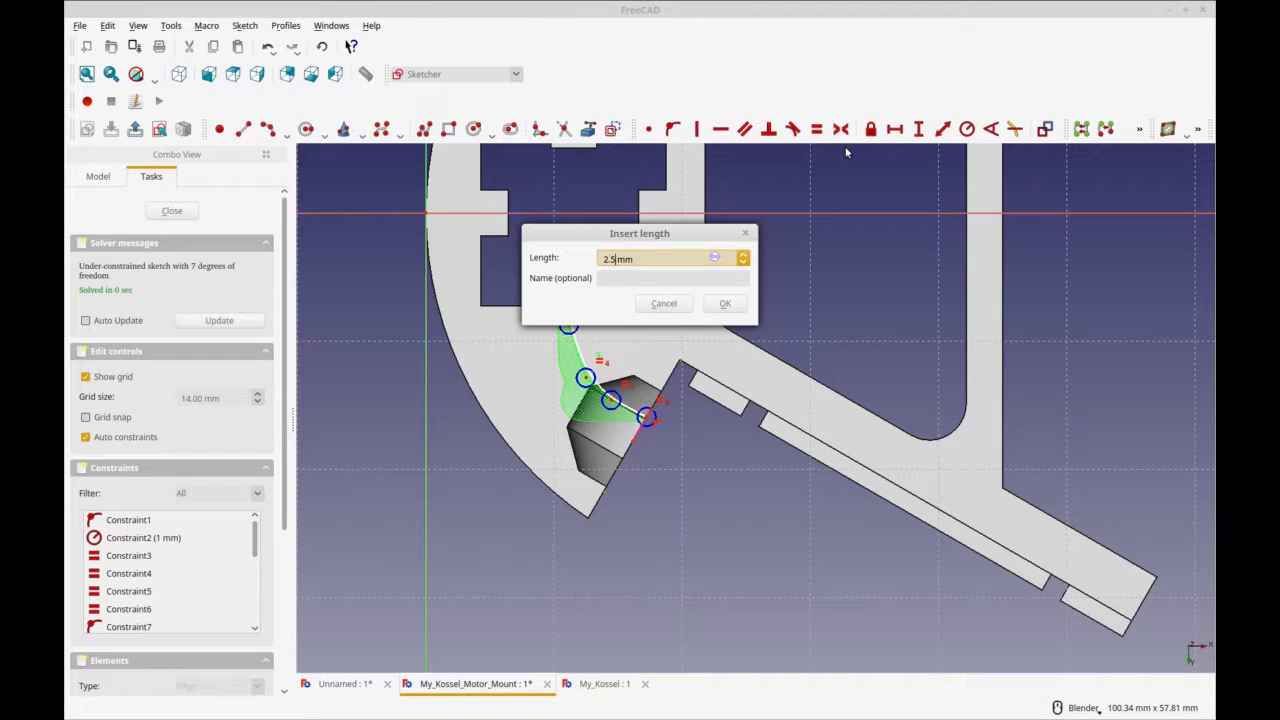
{"action": "type", "text": "2.5"}
{"action": "left_click", "coordinate": [724, 303]}
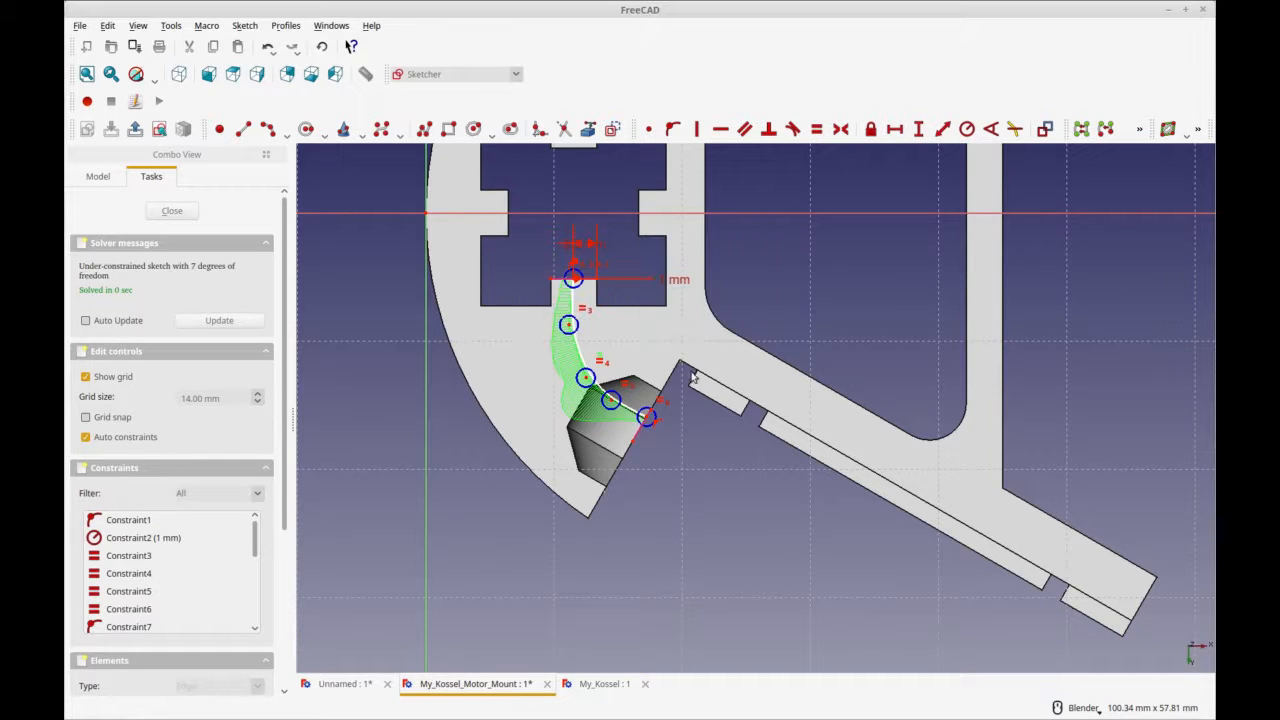
Step: Try a 2.5 mm horizontal distance between the curve's end point and the linked octagon edge's endpoint, and delete that constraint
{"action": "right_click", "coordinate": [664, 472]}
{"action": "left_click", "coordinate": [645, 421]}
{"action": "left_click", "coordinate": [649, 415]}
{"action": "left_click", "coordinate": [894, 128]}
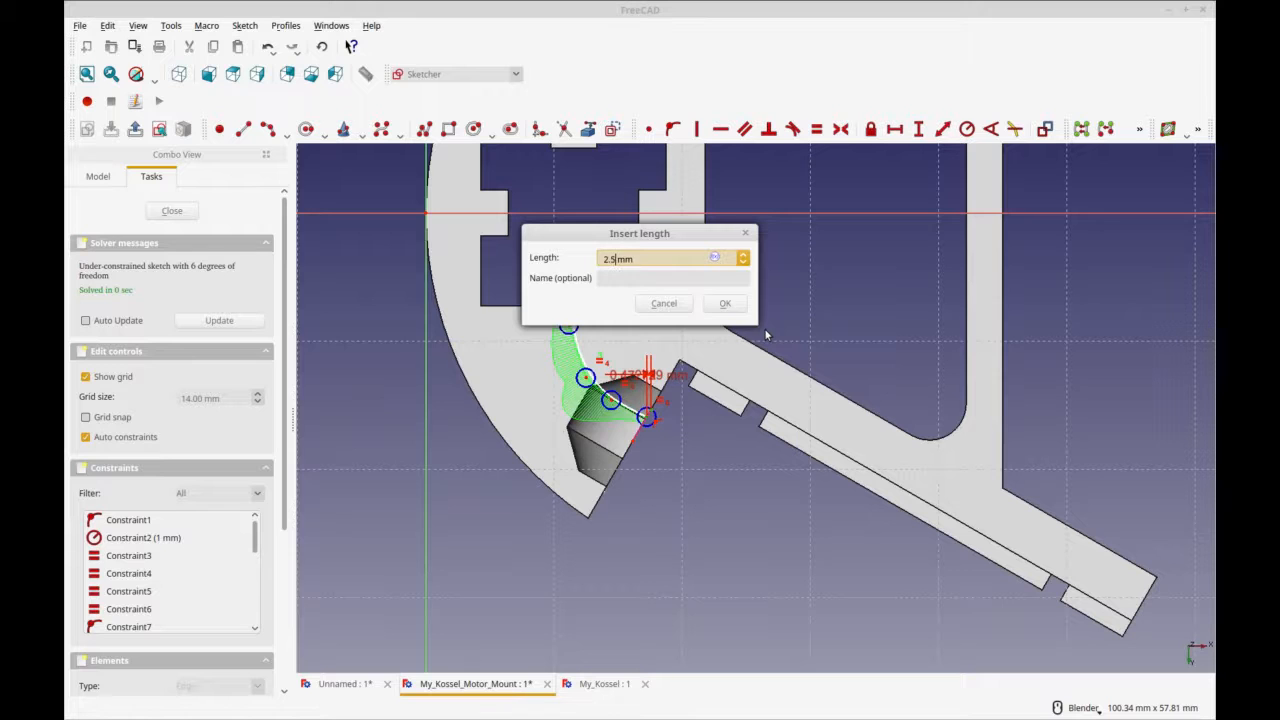
{"action": "left_click", "coordinate": [725, 303]}
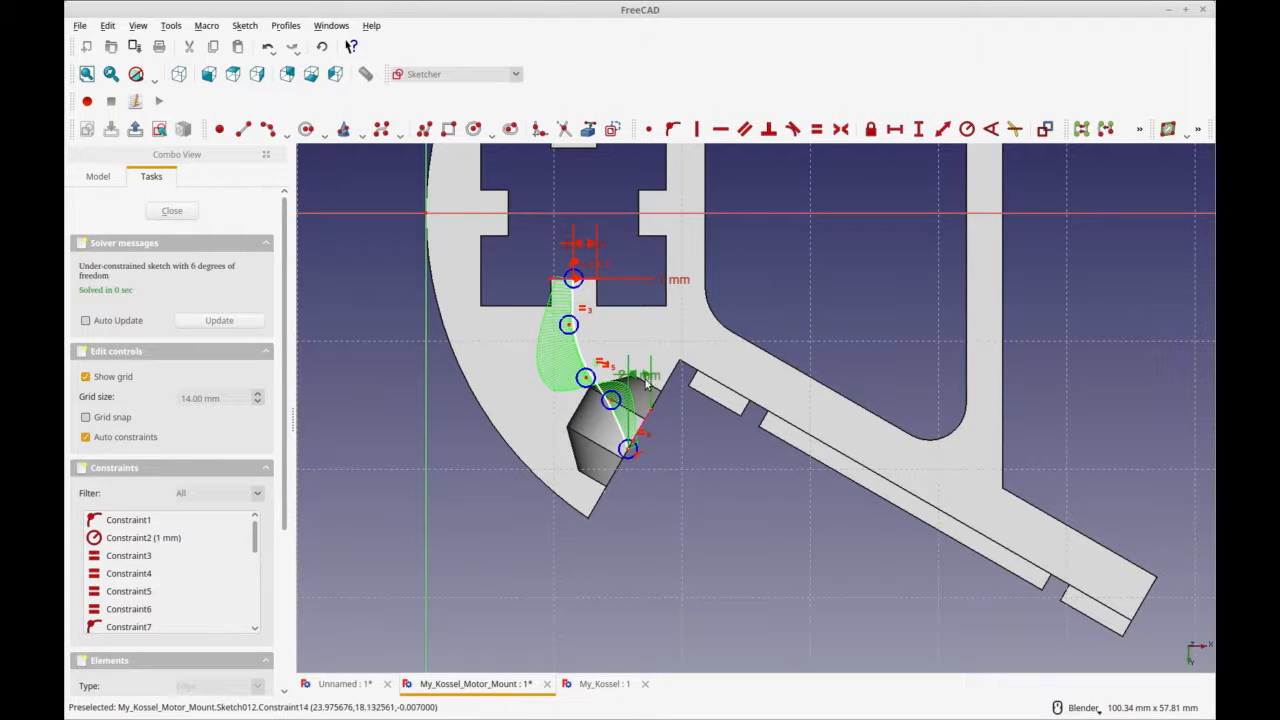
{"action": "key", "text": "Delete"}
Step: Move the curve's end point to about the middle of the octagon edge and constrain it 2.5 mm from the edge's endpoint
{"action": "left_click_drag", "start_coordinate": [629, 448], "coordinate": [639, 432]}
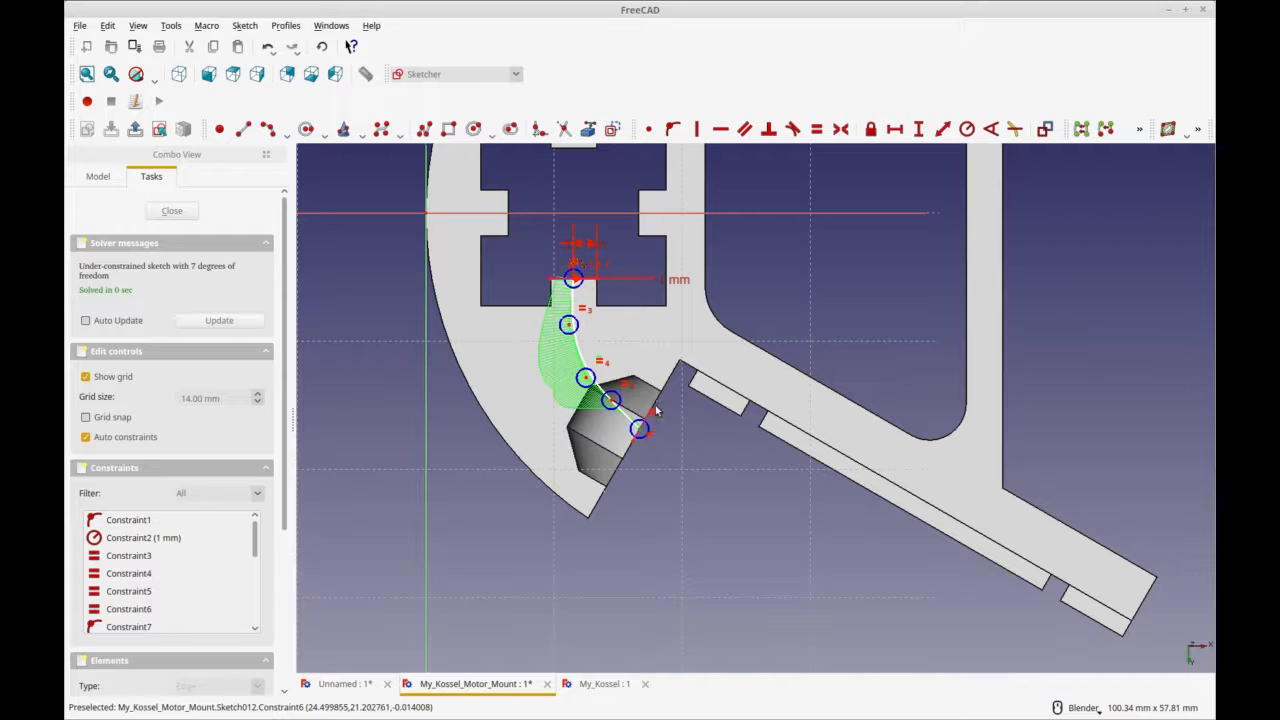
{"action": "scroll", "coordinate": [645, 414], "scroll_direction": "up", "scroll_amount": 3}
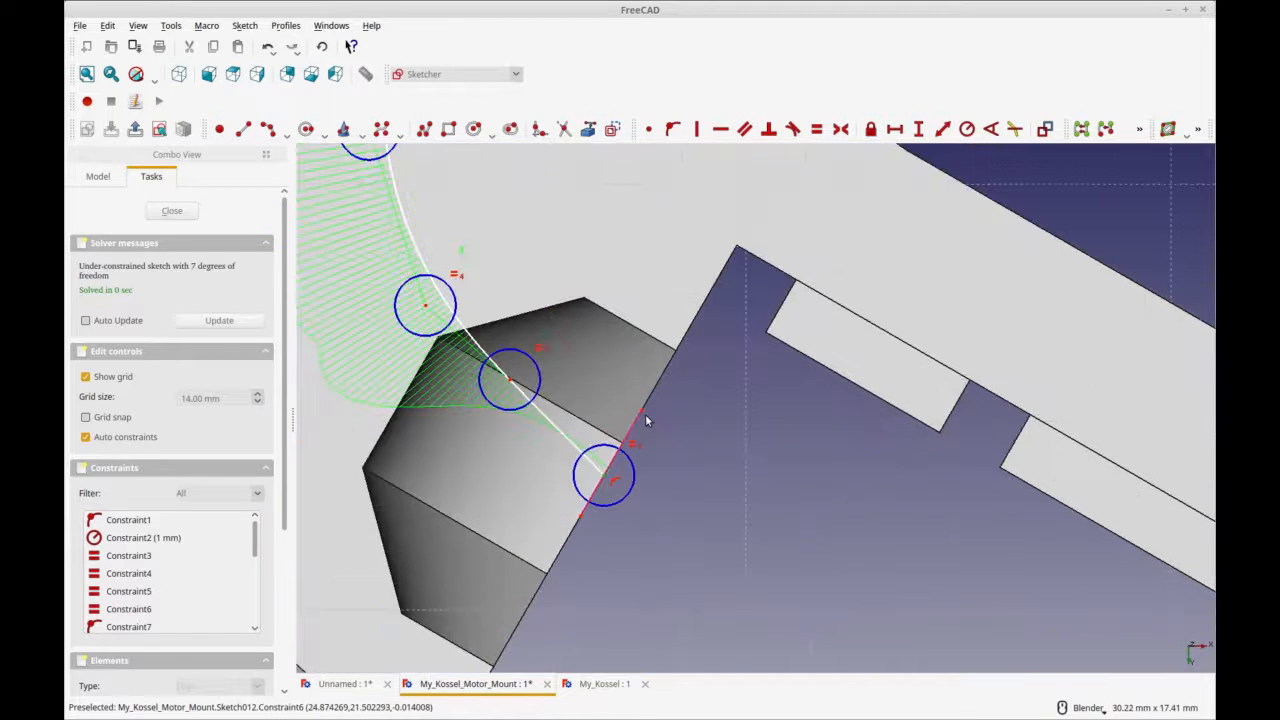
{"action": "scroll", "coordinate": [643, 411], "scroll_direction": "down", "scroll_amount": 3}
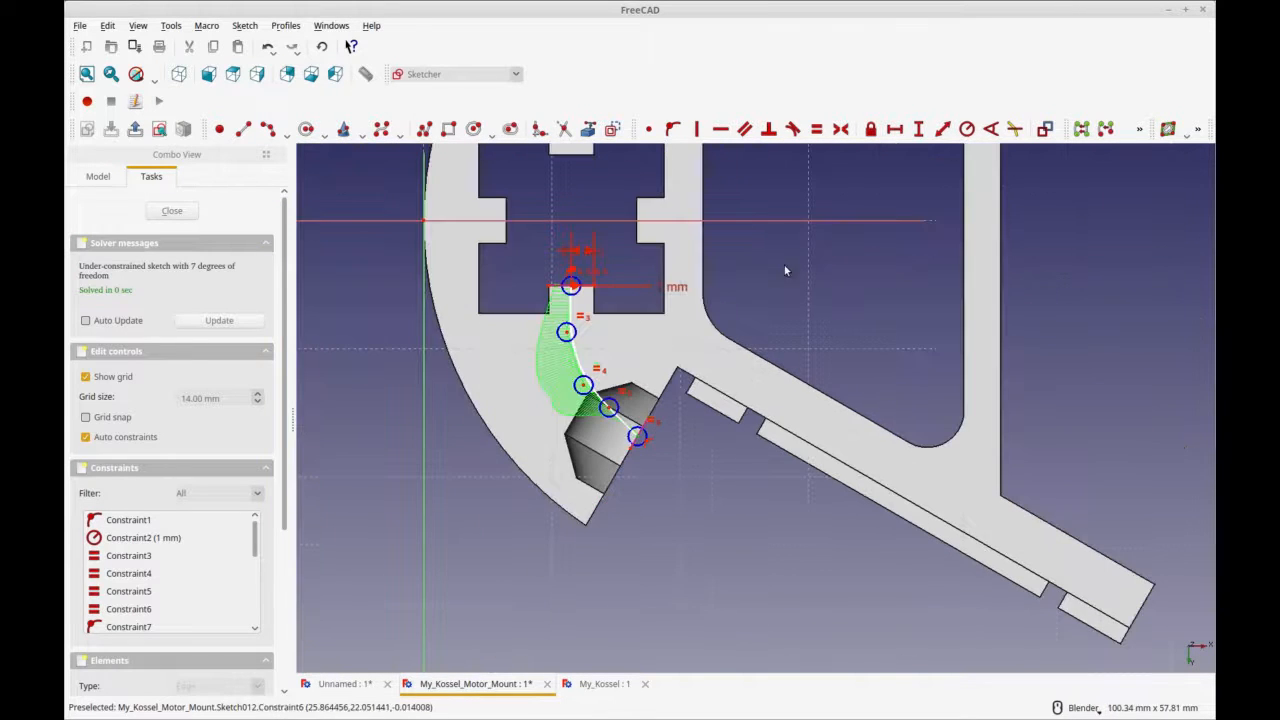
{"action": "left_click", "coordinate": [942, 129]}
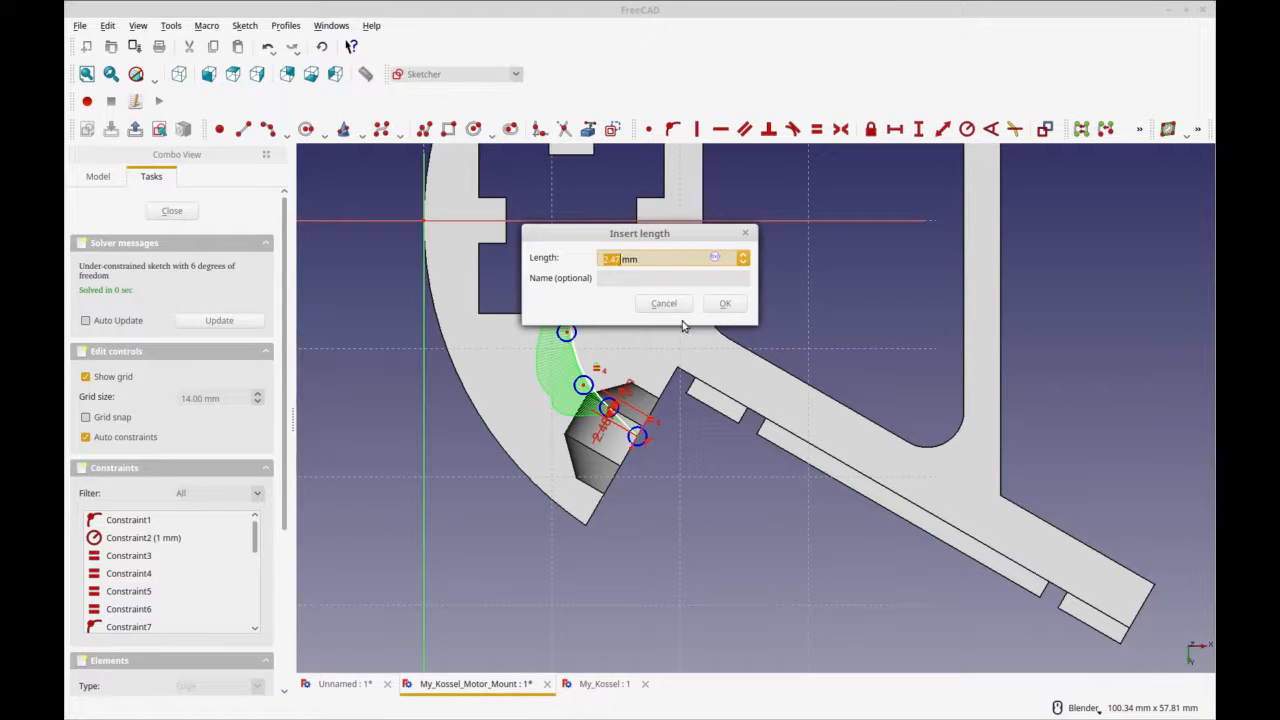
{"action": "left_click", "coordinate": [725, 304]}
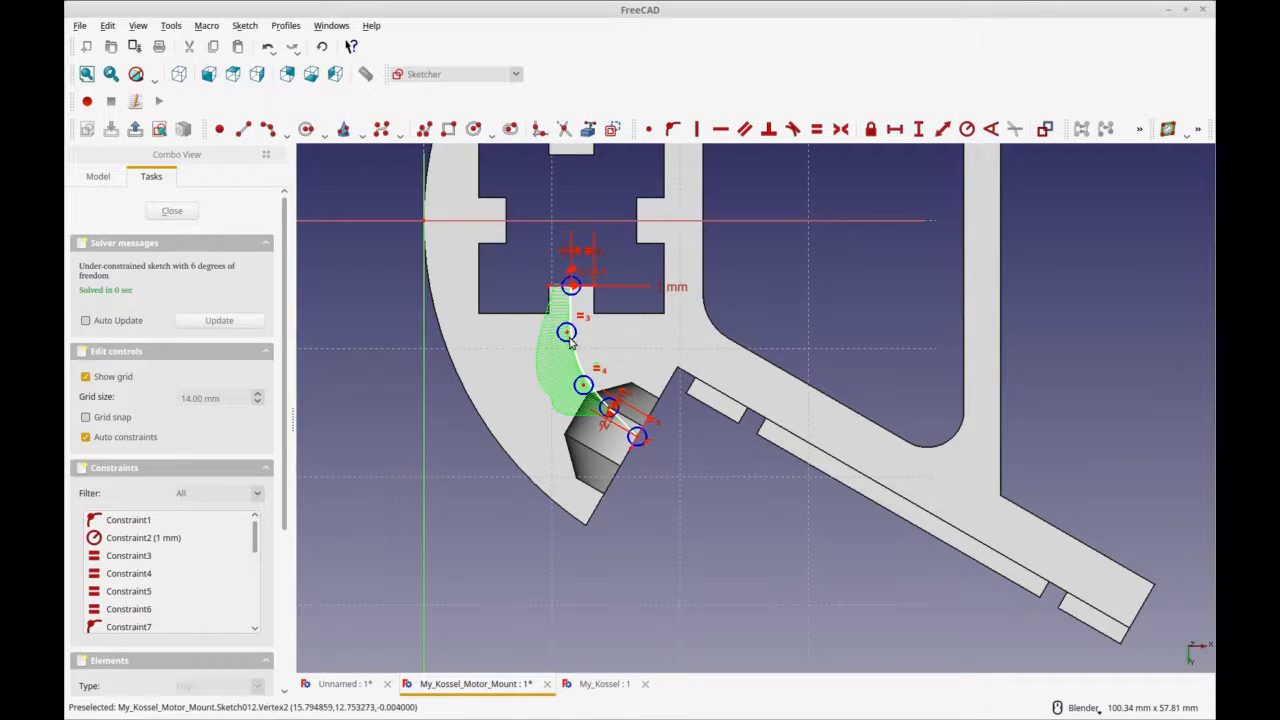
Step: Reposition the three inner control points so the curve leaves the slot straight and bends toward the octagon edge, and close the sketch
{"action": "left_click_drag", "start_coordinate": [562, 344], "coordinate": [578, 344]}
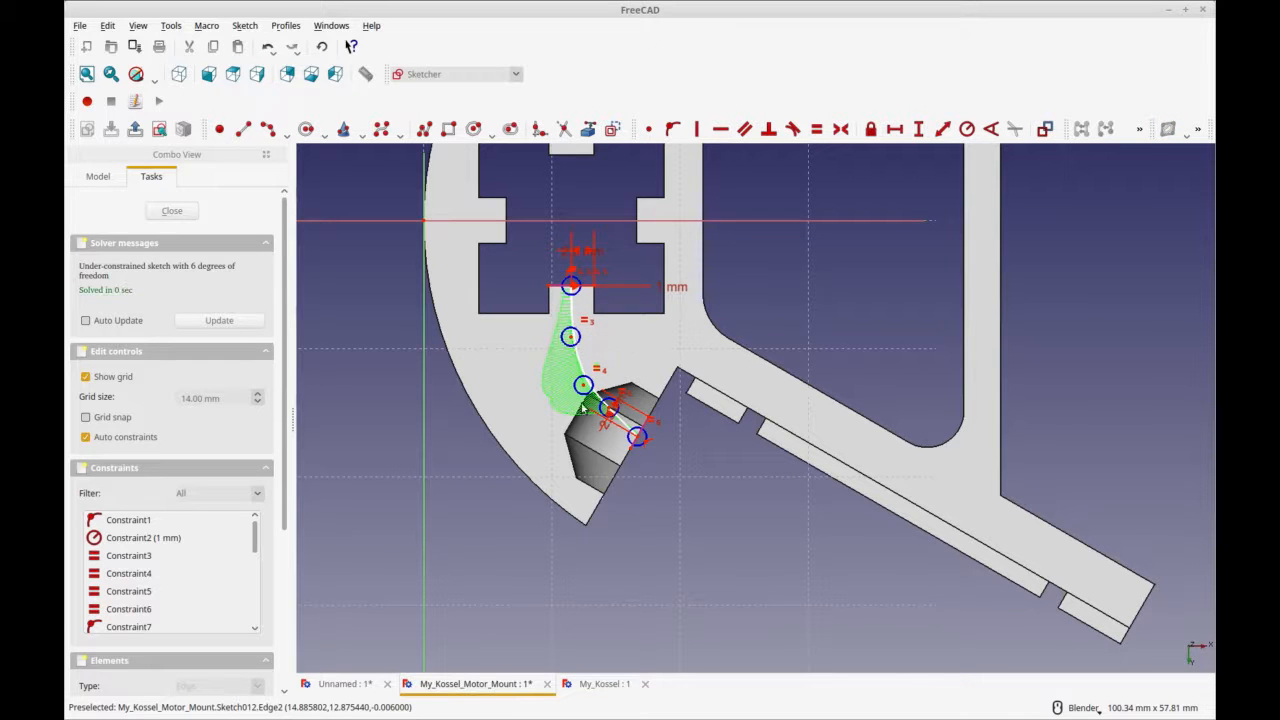
{"action": "left_click_drag", "start_coordinate": [580, 392], "coordinate": [586, 420]}
{"action": "scroll", "coordinate": [655, 493], "scroll_direction": "up", "scroll_amount": 2}
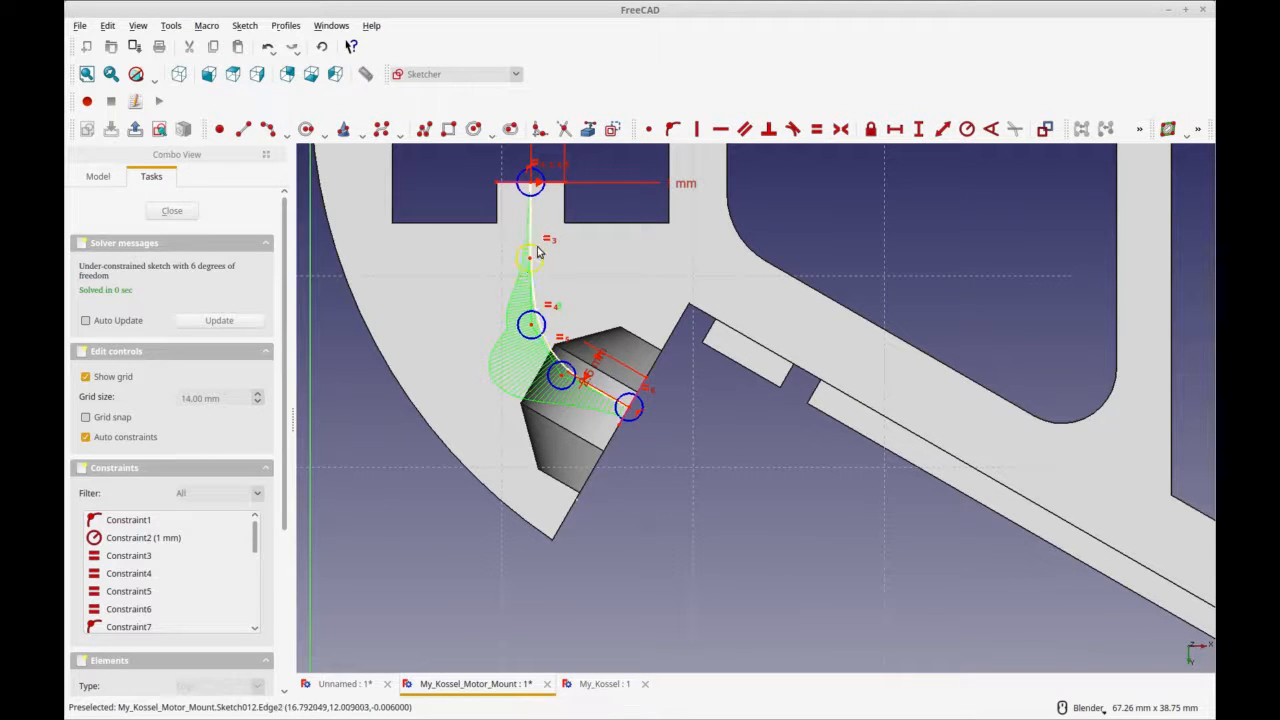
{"action": "mouse_move", "coordinate": [540, 245]}
{"action": "left_mouse_down"}
{"action": "mouse_move", "coordinate": [523, 214]}
{"action": "mouse_move", "coordinate": [529, 231]}
{"action": "left_mouse_up"}
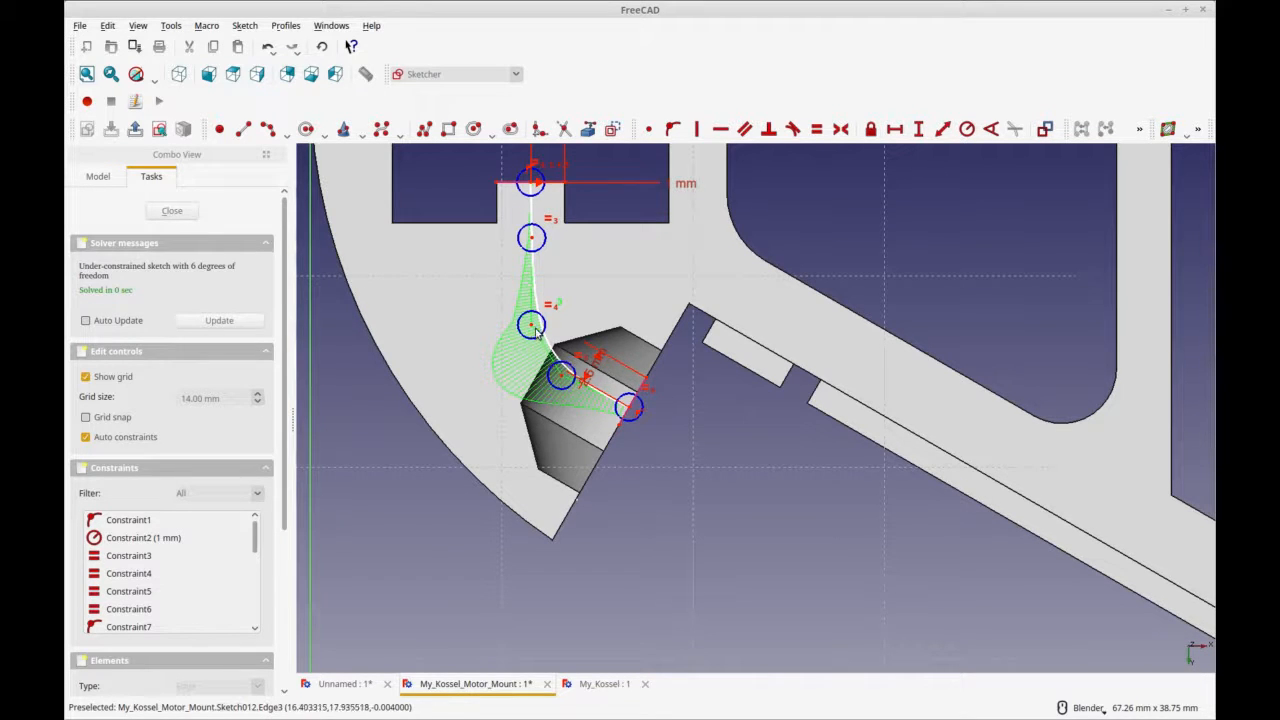
{"action": "left_click_drag", "start_coordinate": [532, 325], "coordinate": [527, 292]}
{"action": "left_click_drag", "start_coordinate": [563, 377], "coordinate": [547, 355]}
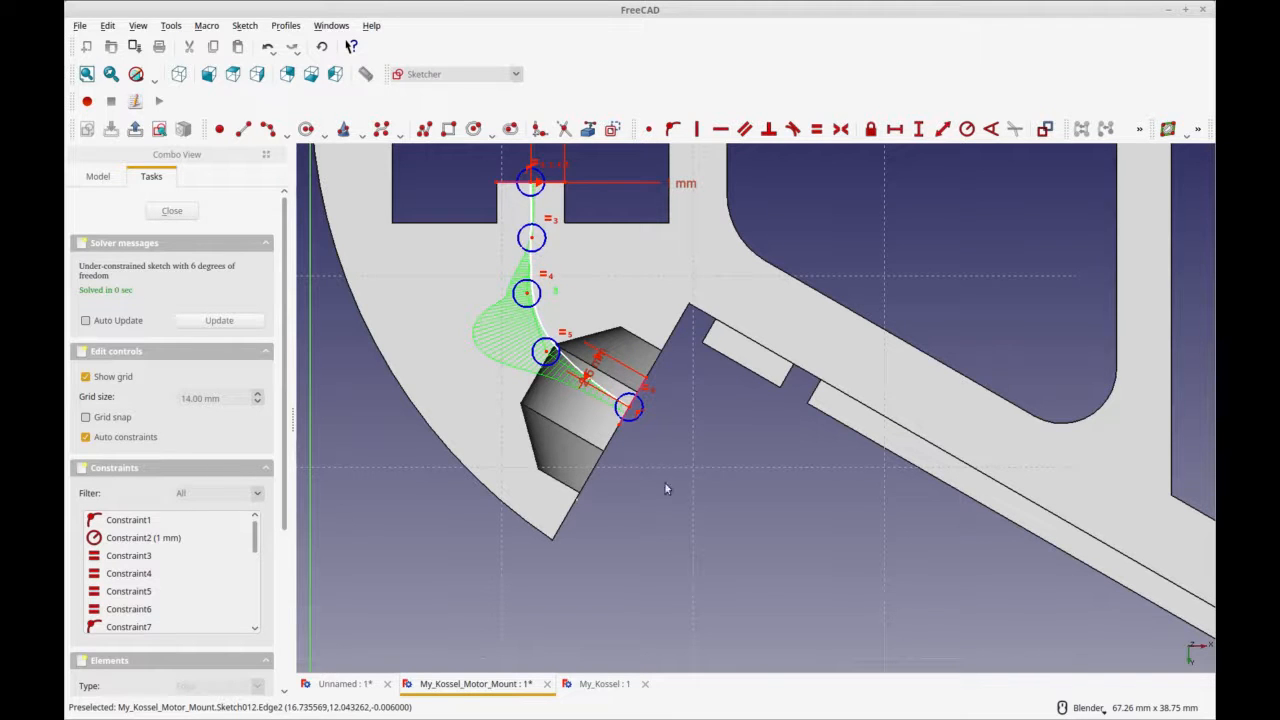
{"action": "left_click", "coordinate": [172, 210]}
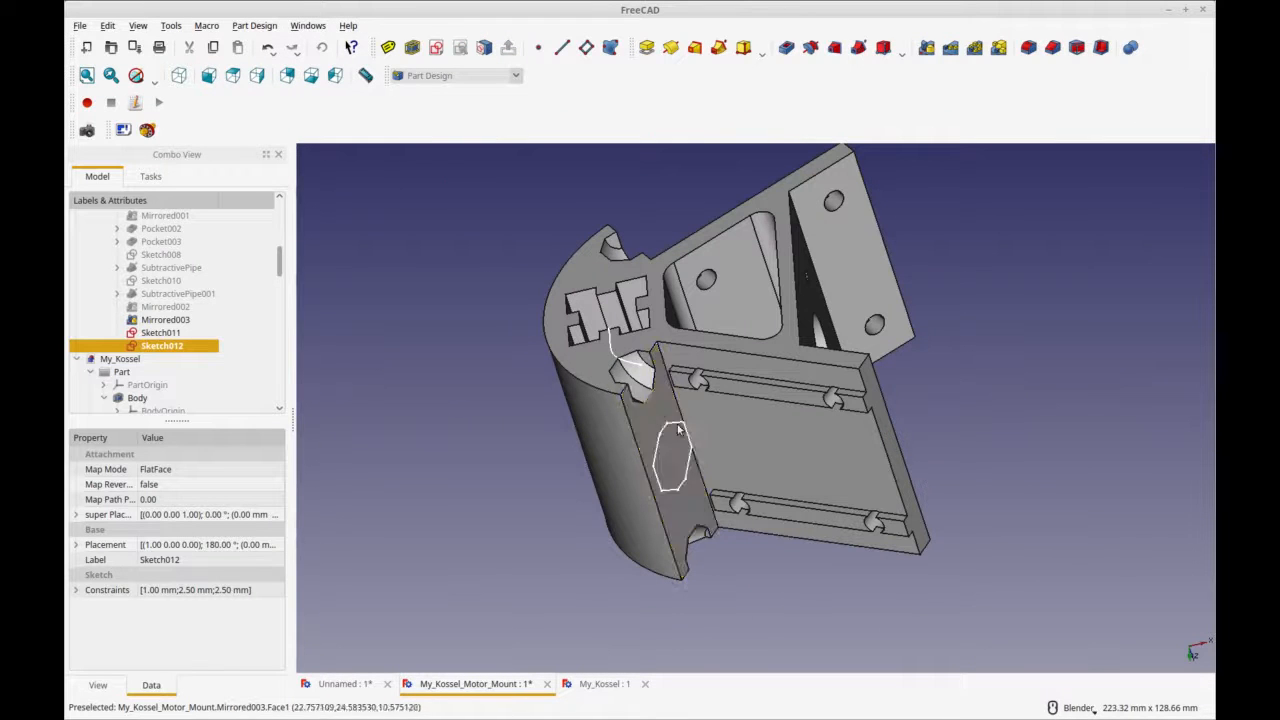
Step: Cut a subtractive pipe with the side-face octagon Sketch011 as profile along the Sketch012 curve, using the create cross-reference option
{"action": "left_click", "coordinate": [180, 319]}
{"action": "left_click", "coordinate": [180, 332]}
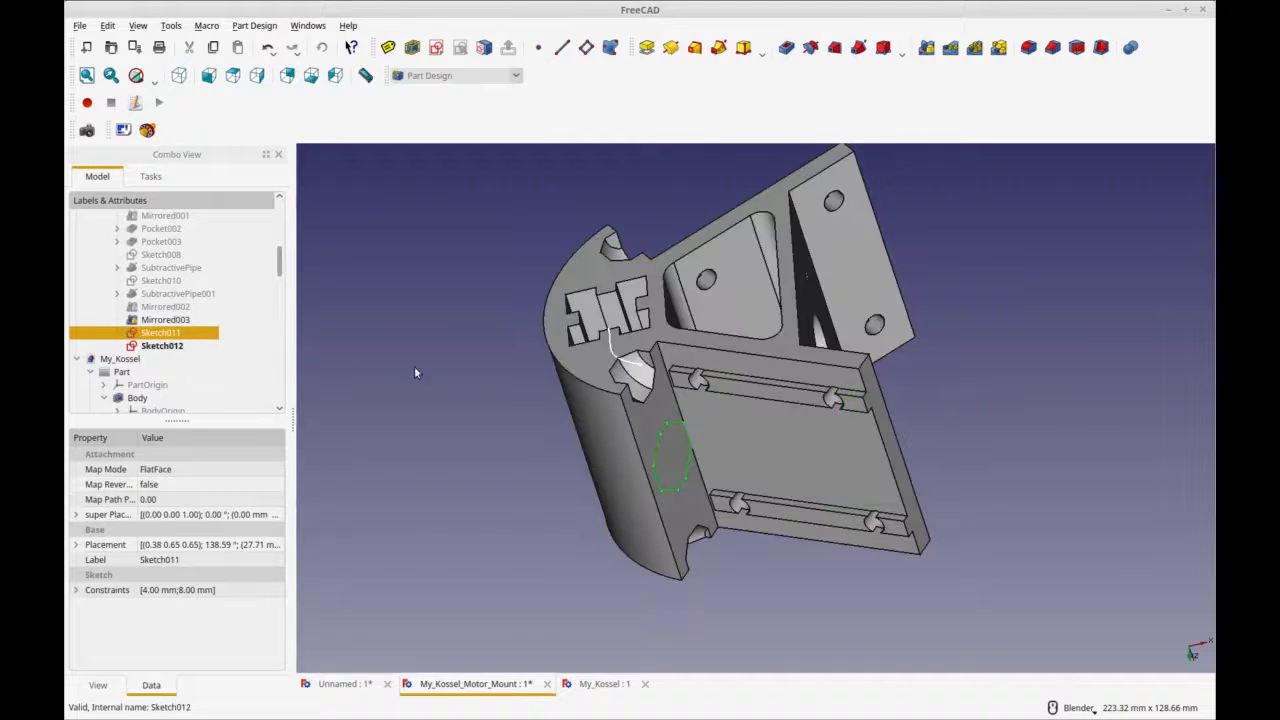
{"action": "left_click", "coordinate": [860, 52]}
{"action": "left_click", "coordinate": [155, 337]}
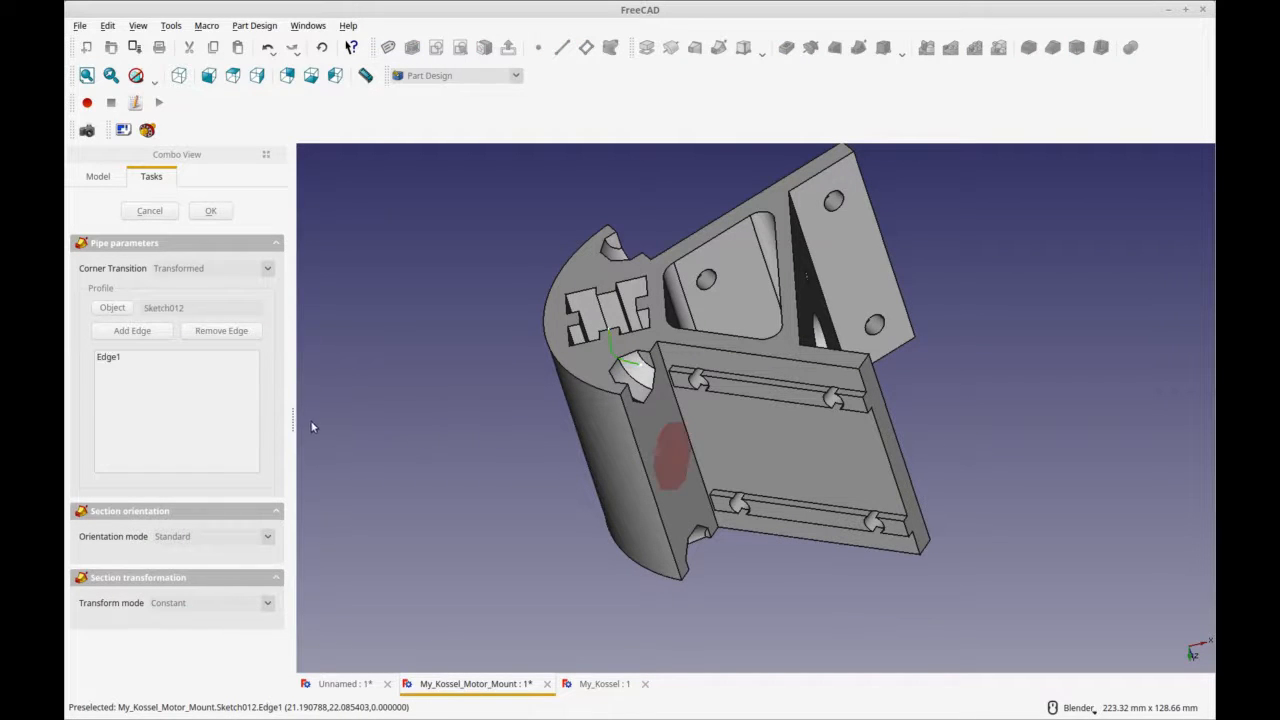
{"action": "mouse_move", "coordinate": [388, 390]}
{"action": "middle_mouse_down"}
{"action": "mouse_move", "coordinate": [515, 458]}
{"action": "mouse_move", "coordinate": [600, 545]}
{"action": "mouse_move", "coordinate": [535, 500]}
{"action": "middle_mouse_up"}
{"action": "left_click", "coordinate": [213, 213]}
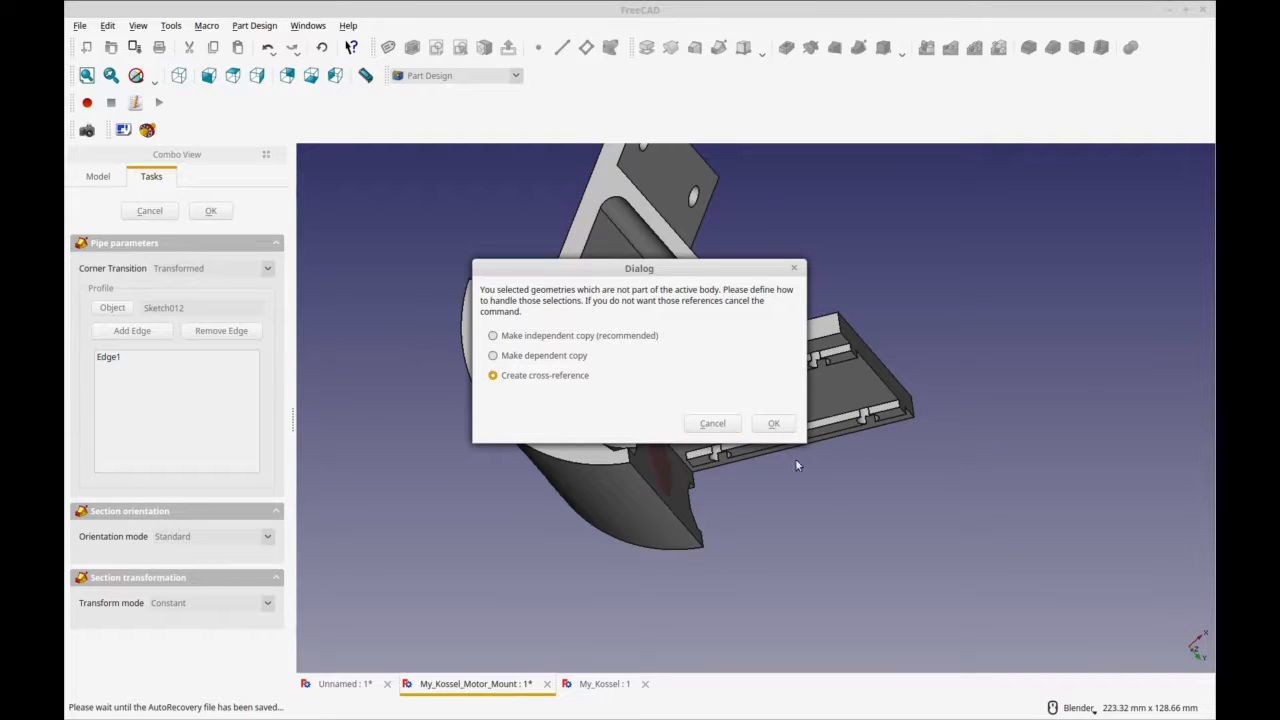
{"action": "left_click", "coordinate": [781, 433]}
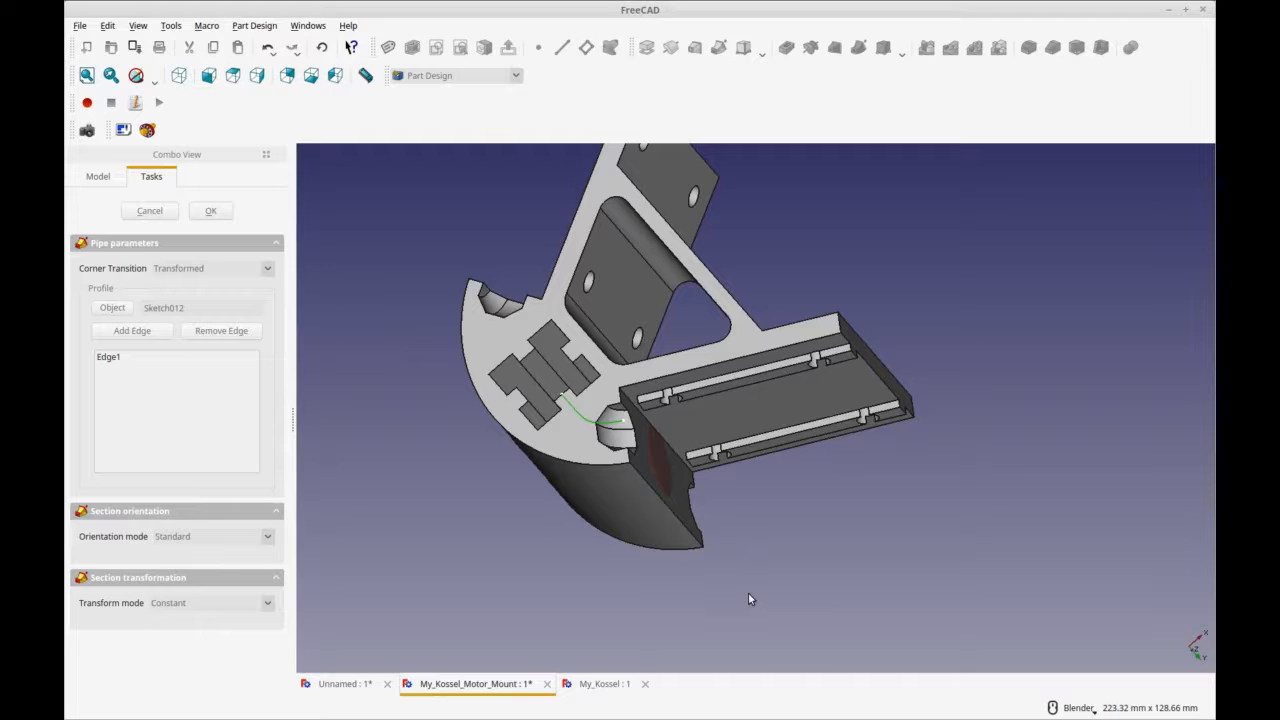
{"action": "middle_click_drag", "start_coordinate": [764, 596], "coordinate": [600, 517]}
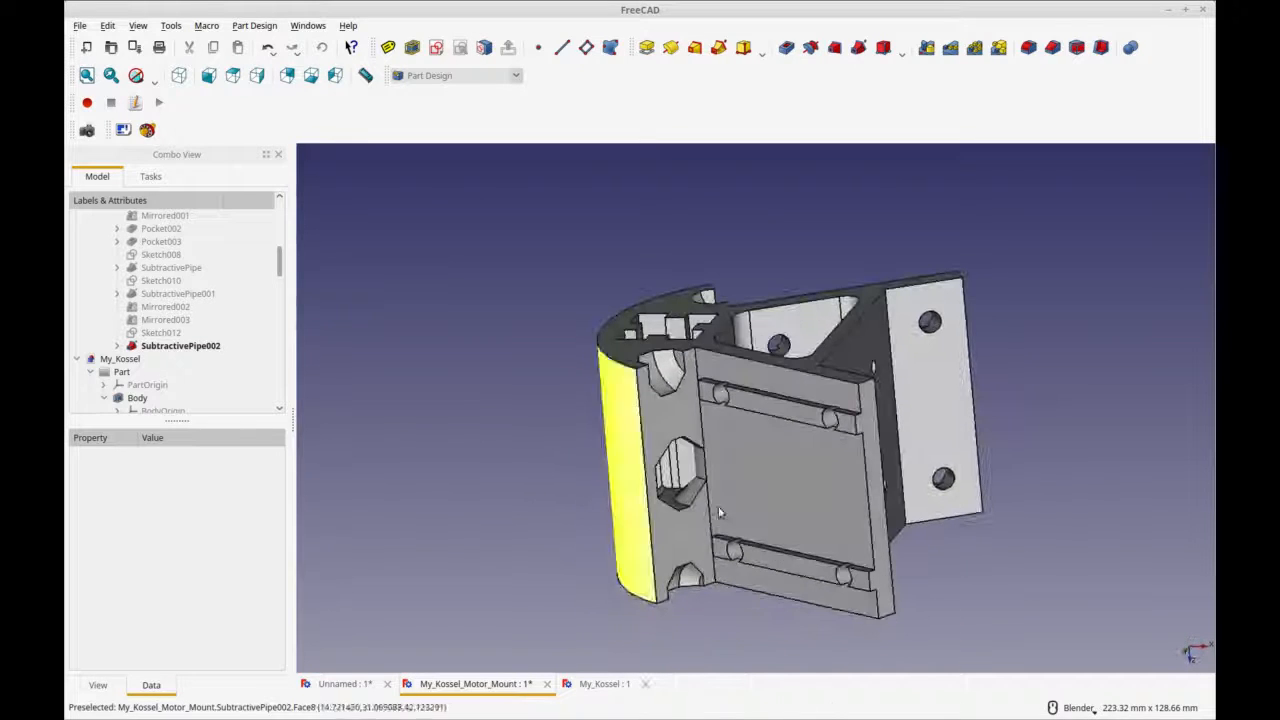
{"action": "middle_click_drag", "start_coordinate": [676, 510], "coordinate": [625, 518]}
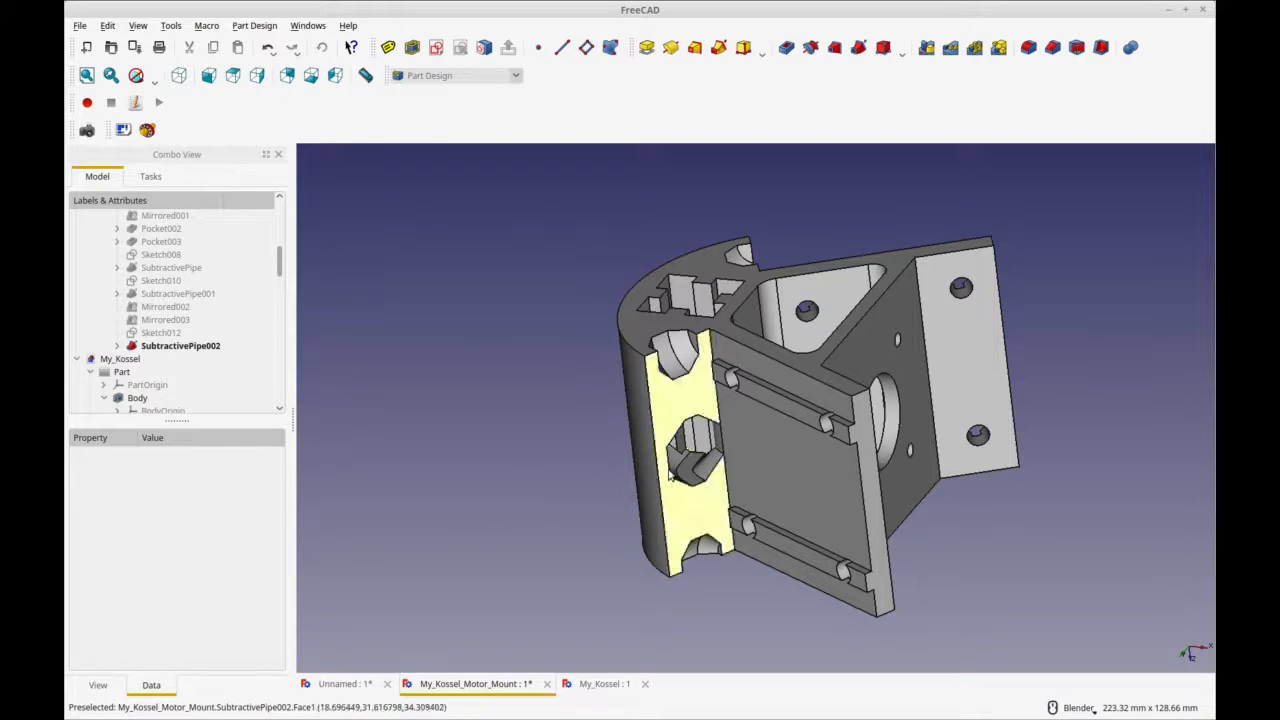
Step: Mirror the new SubtractivePipe002 cut across the base XZ plane to the mount's opposite side
{"action": "left_click", "coordinate": [205, 346]}
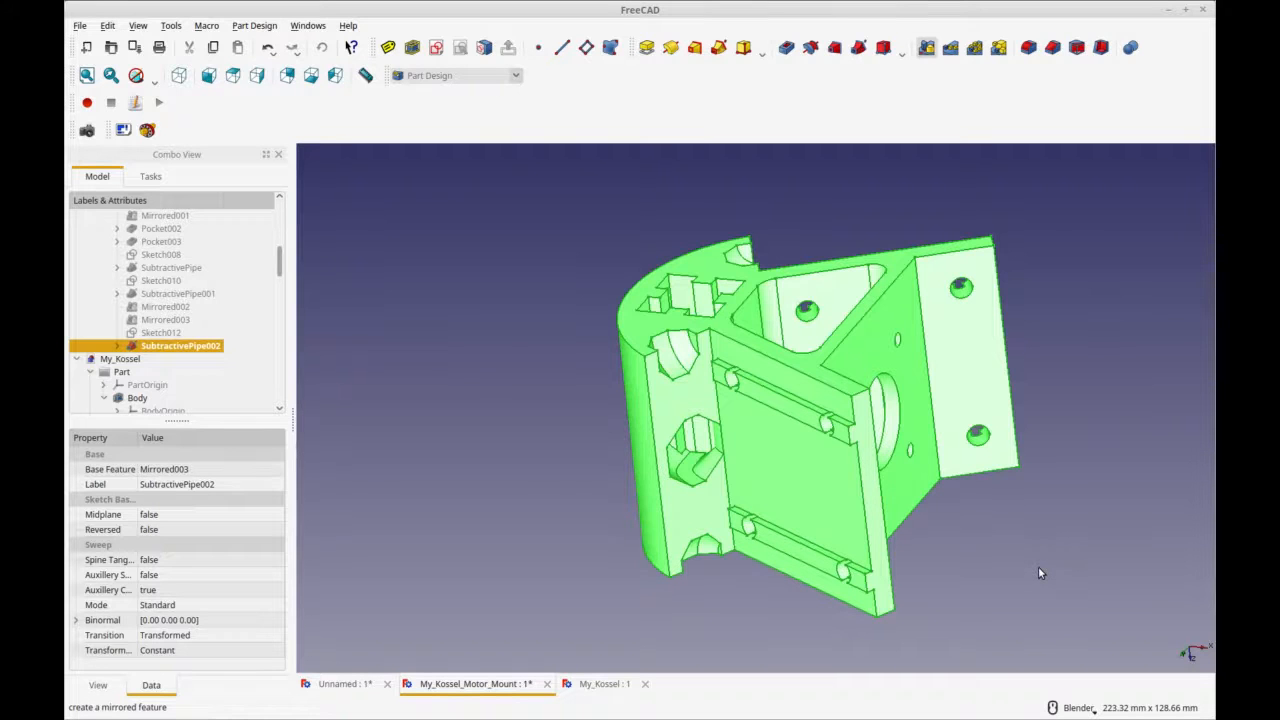
{"action": "middle_click_drag", "start_coordinate": [1034, 580], "coordinate": [1176, 464]}
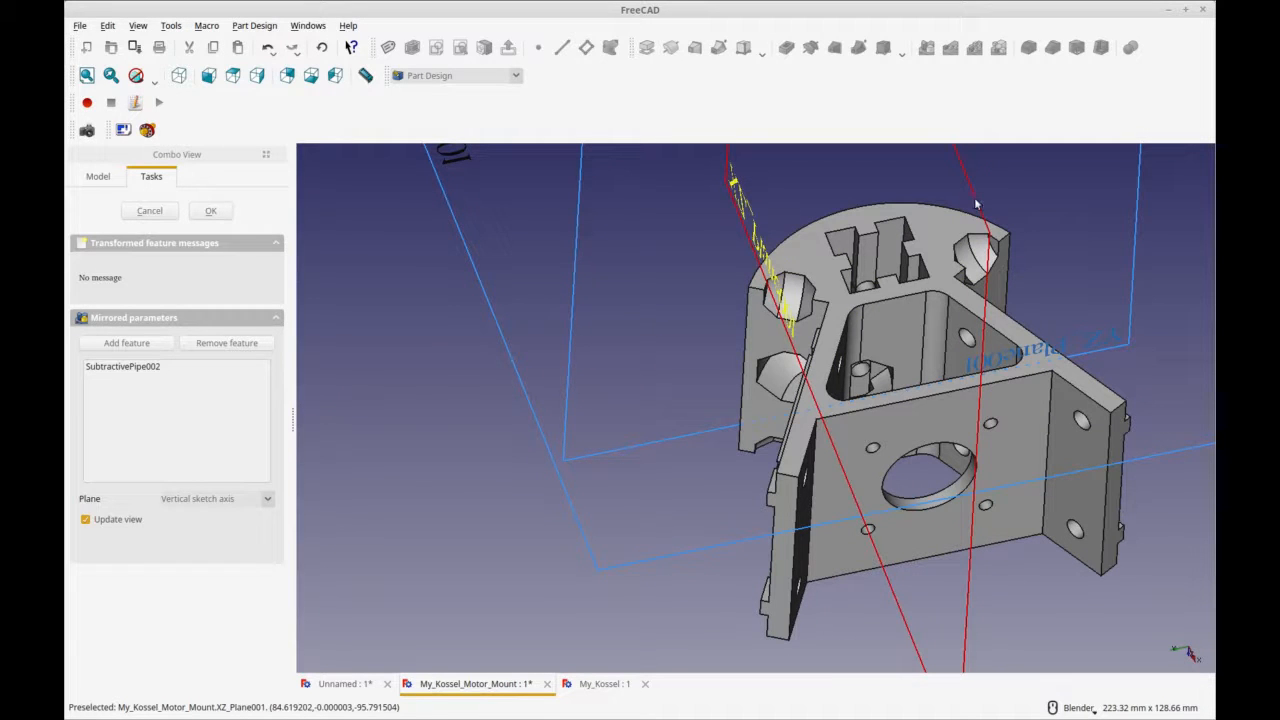
{"action": "left_click", "coordinate": [968, 499]}
{"action": "middle_click_drag", "start_coordinate": [968, 499], "coordinate": [846, 536]}
{"action": "middle_click_drag", "start_coordinate": [587, 567], "coordinate": [880, 510]}
{"action": "scroll", "coordinate": [678, 562], "scroll_direction": "down", "scroll_amount": 2}
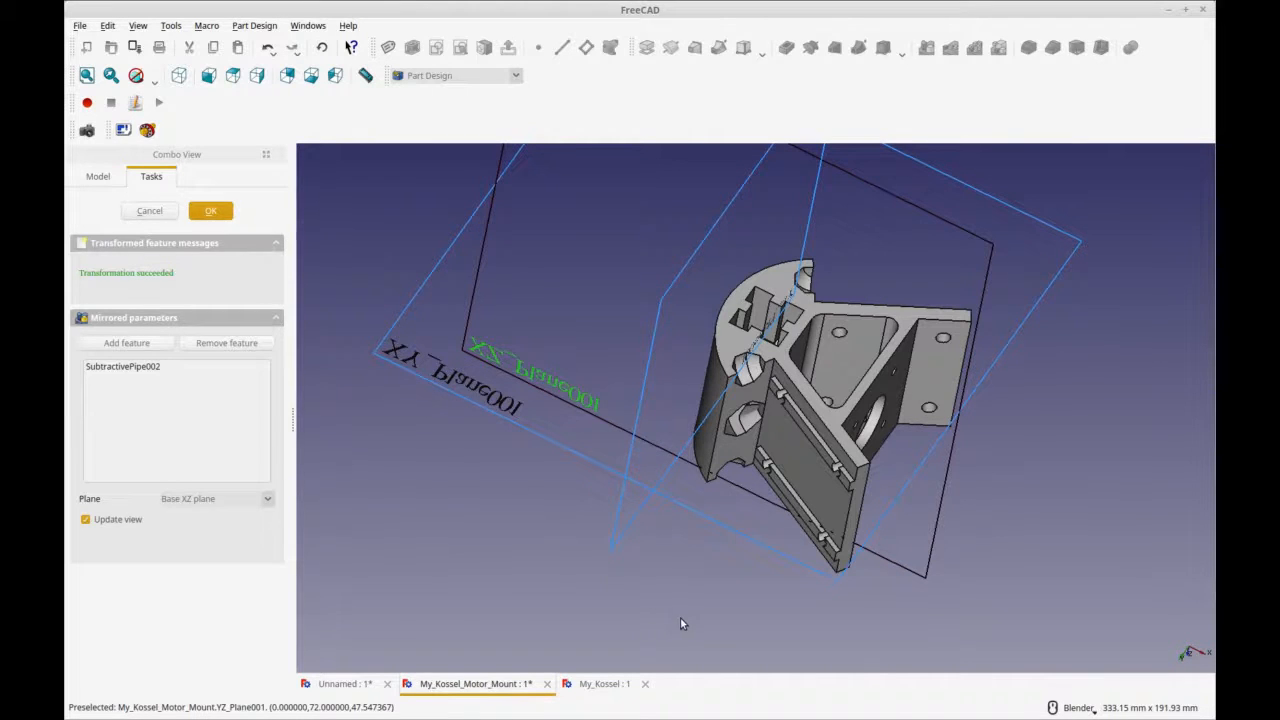
{"action": "key", "text": "Return"}
{"action": "middle_click_drag", "start_coordinate": [686, 619], "coordinate": [742, 596]}
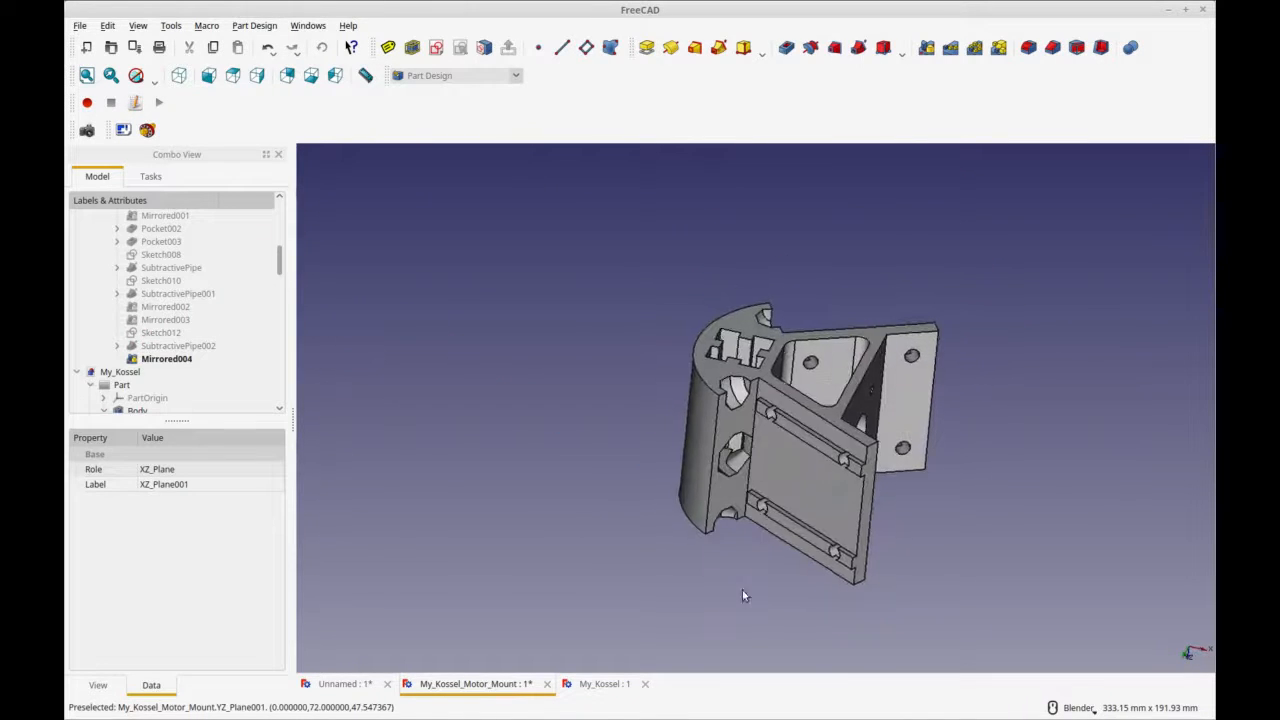
Step: Switch to the My_Kossel document and examine the finished mount's wire openings, end-face holes and rounded edges
{"action": "left_click", "coordinate": [612, 689]}
{"action": "middle_click_drag", "start_coordinate": [634, 638], "coordinate": [718, 373]}
{"action": "scroll", "coordinate": [661, 554], "scroll_direction": "down", "scroll_amount": 5}
{"action": "middle_click_drag", "start_coordinate": [968, 434], "coordinate": [760, 390]}
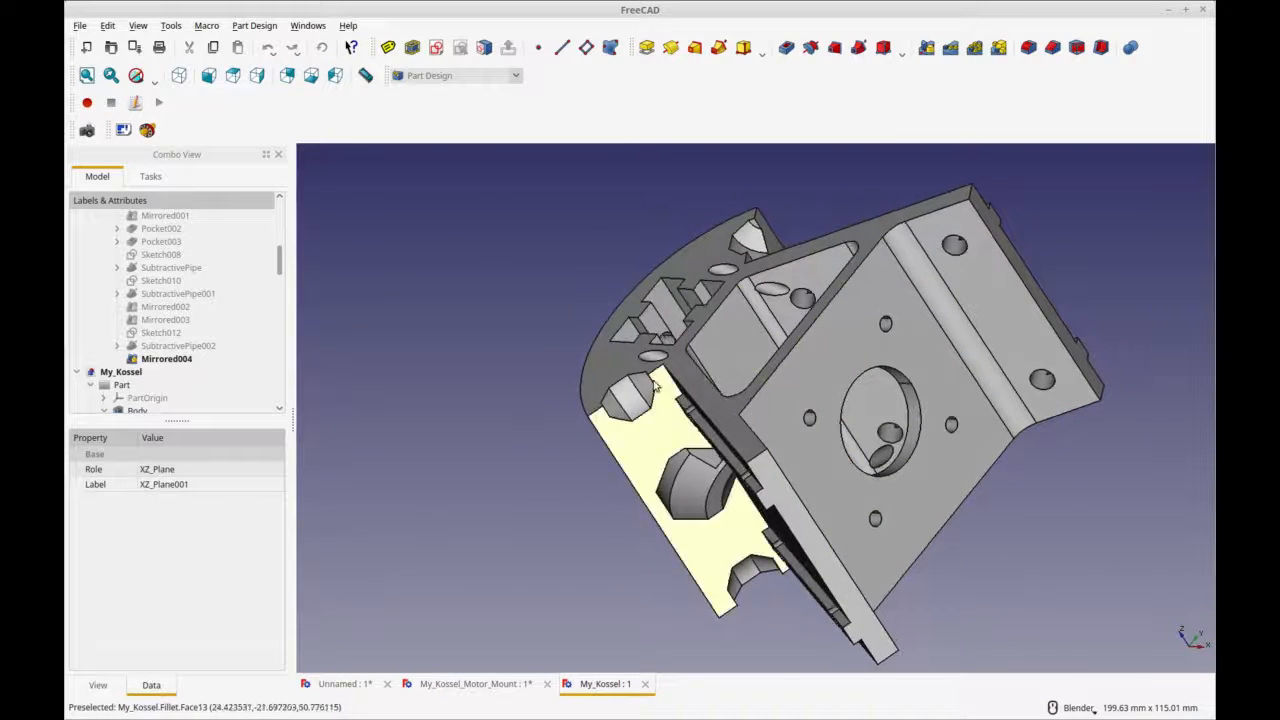
{"action": "middle_click_drag", "start_coordinate": [688, 492], "coordinate": [600, 507]}
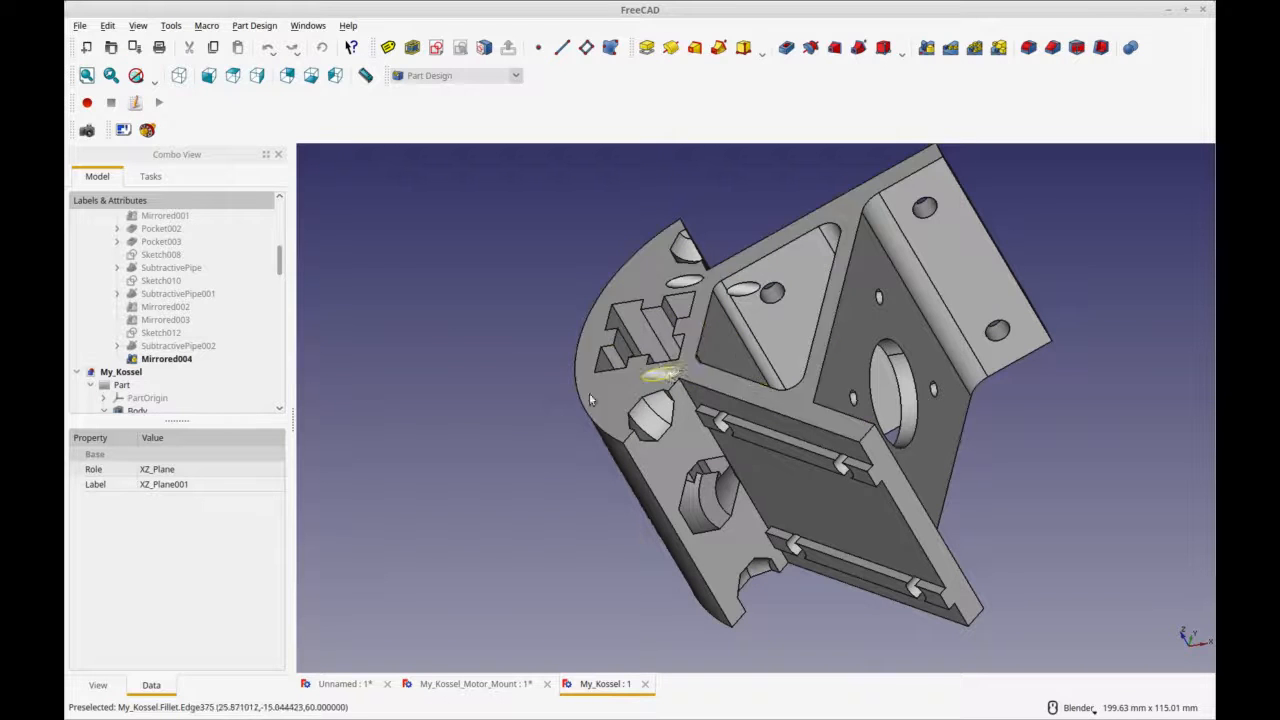
{"action": "middle_click_drag", "start_coordinate": [506, 452], "coordinate": [486, 537]}
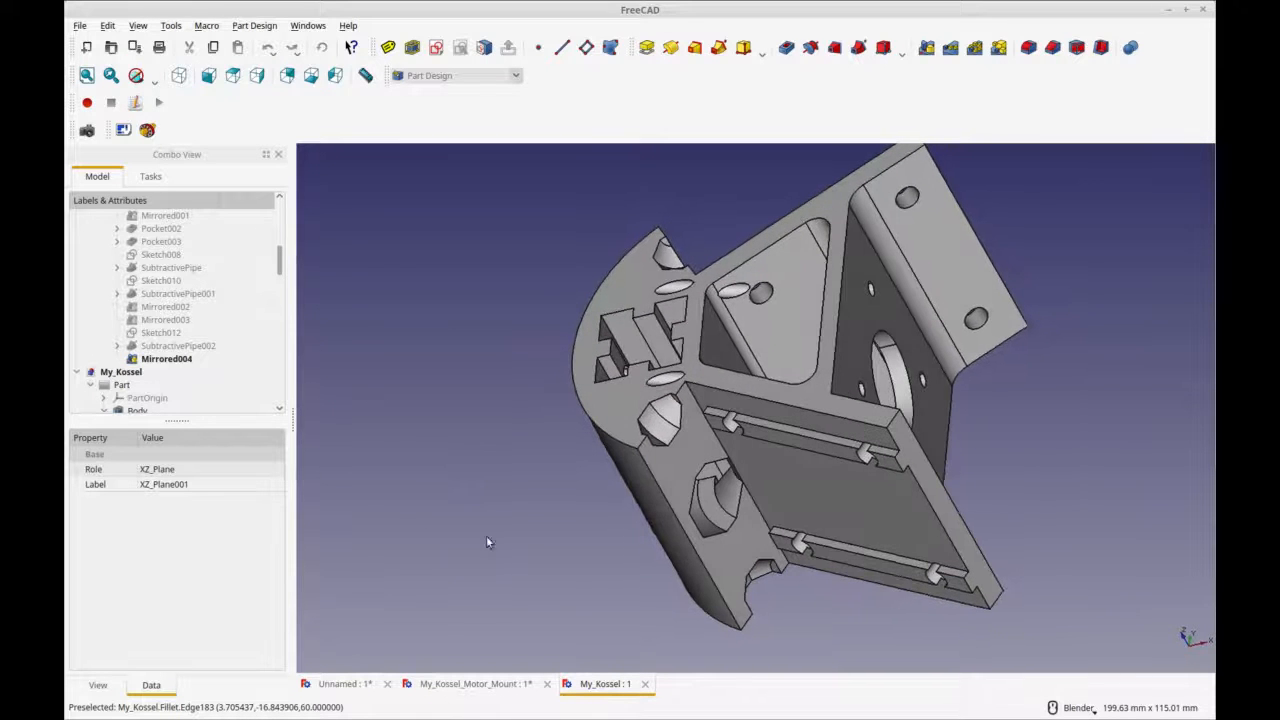
Step: Return to the My_Kossel_Motor_Mount document and examine the mount's channels and wire opening for comparison
{"action": "left_click", "coordinate": [526, 688]}
{"action": "middle_click_drag", "start_coordinate": [536, 593], "coordinate": [951, 586]}
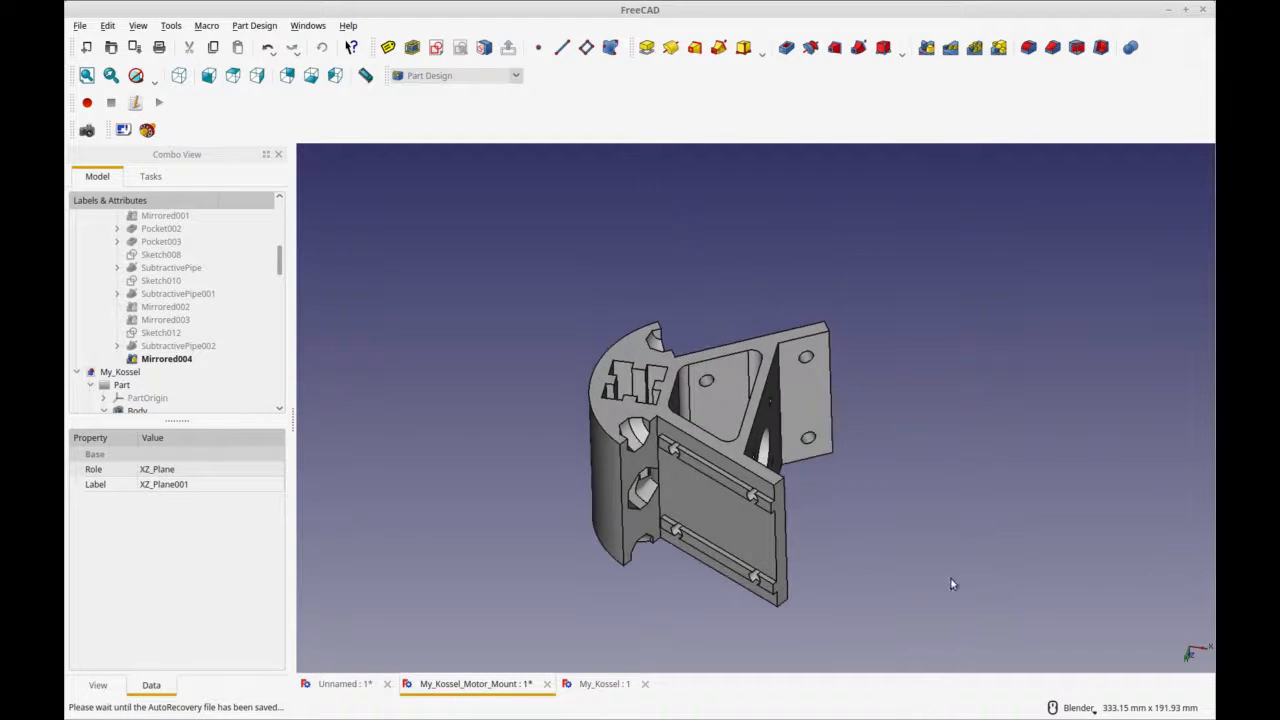
{"action": "middle_click_drag", "start_coordinate": [754, 600], "coordinate": [725, 545]}
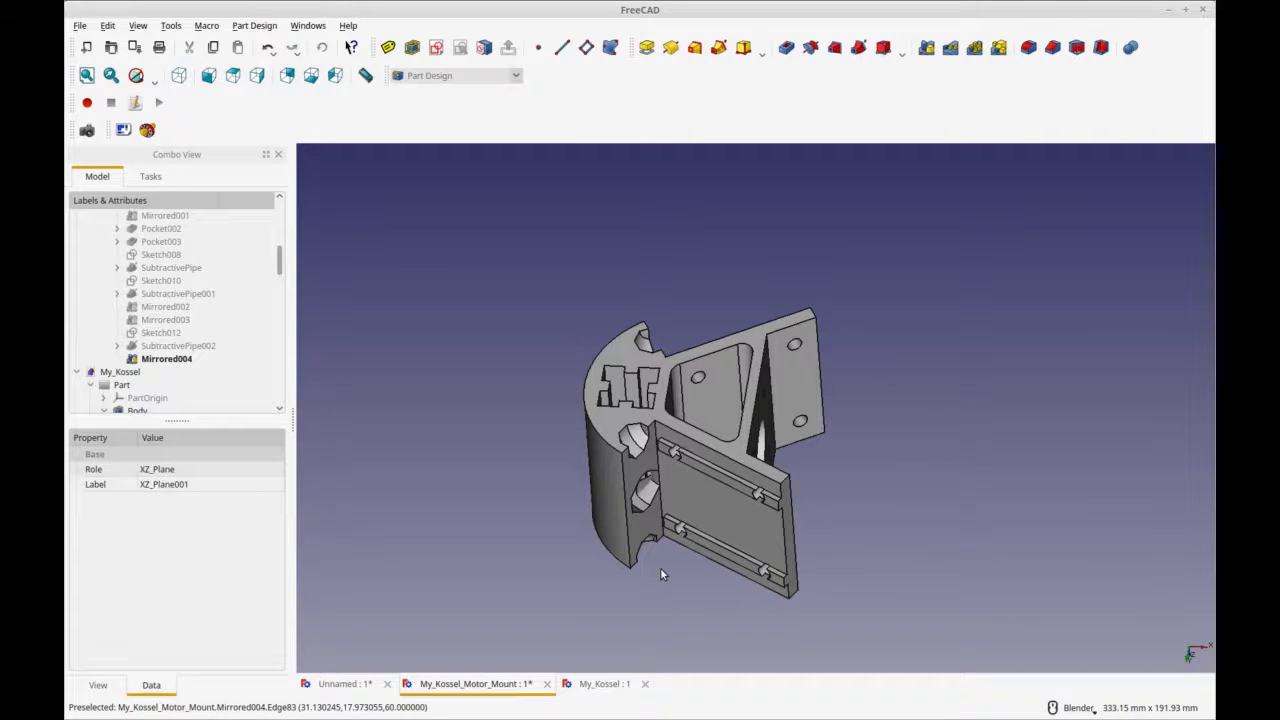
{"action": "middle_click_drag", "start_coordinate": [657, 588], "coordinate": [650, 638]}
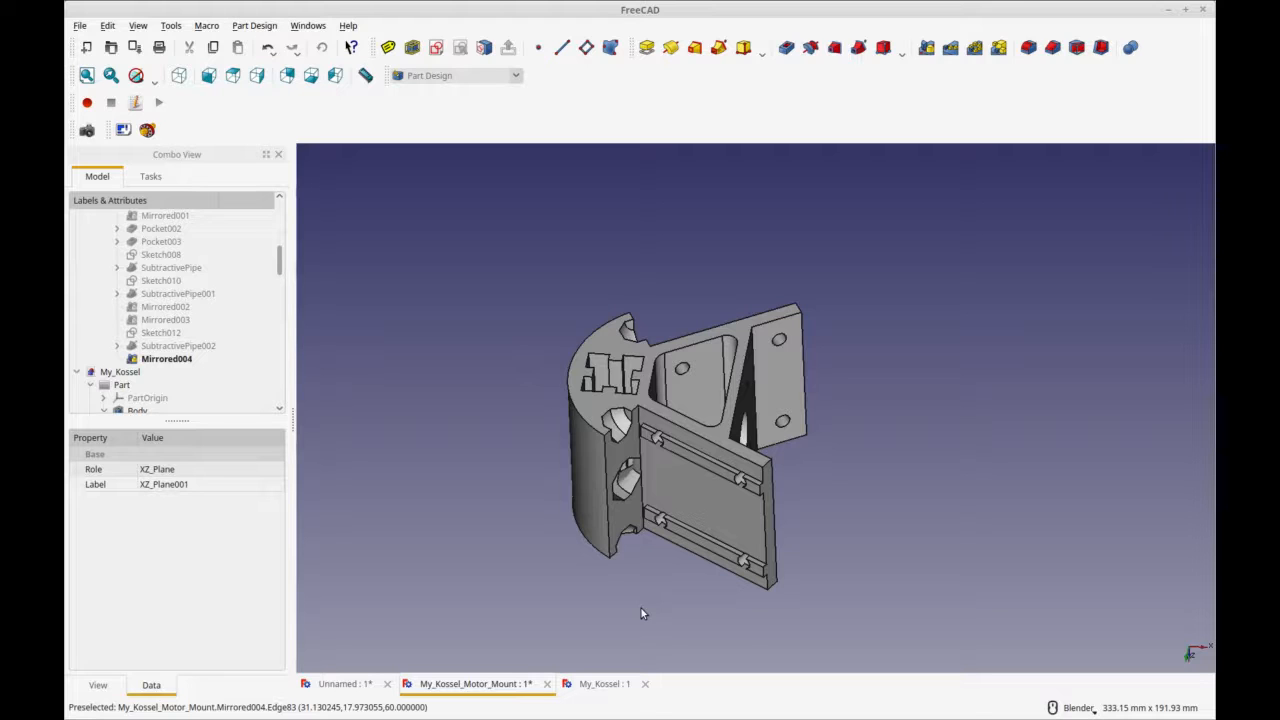
{"action": "scroll", "coordinate": [643, 612], "scroll_direction": "up", "scroll_amount": 2}
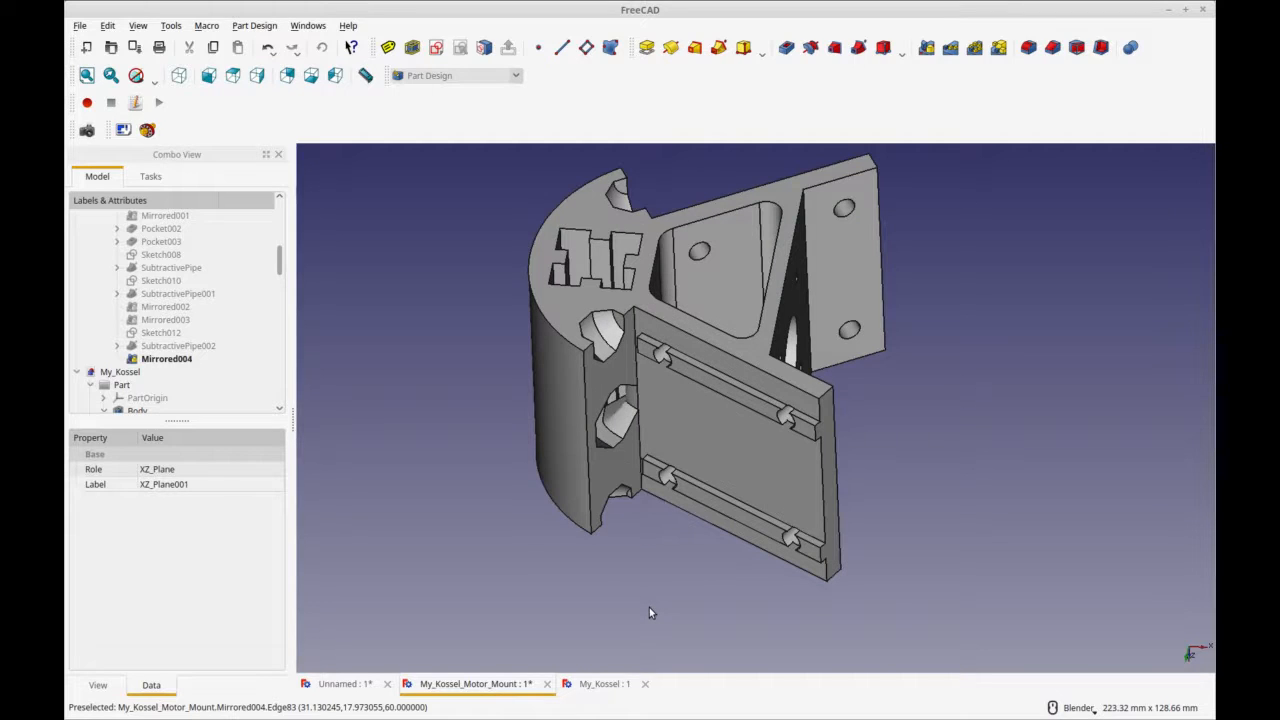